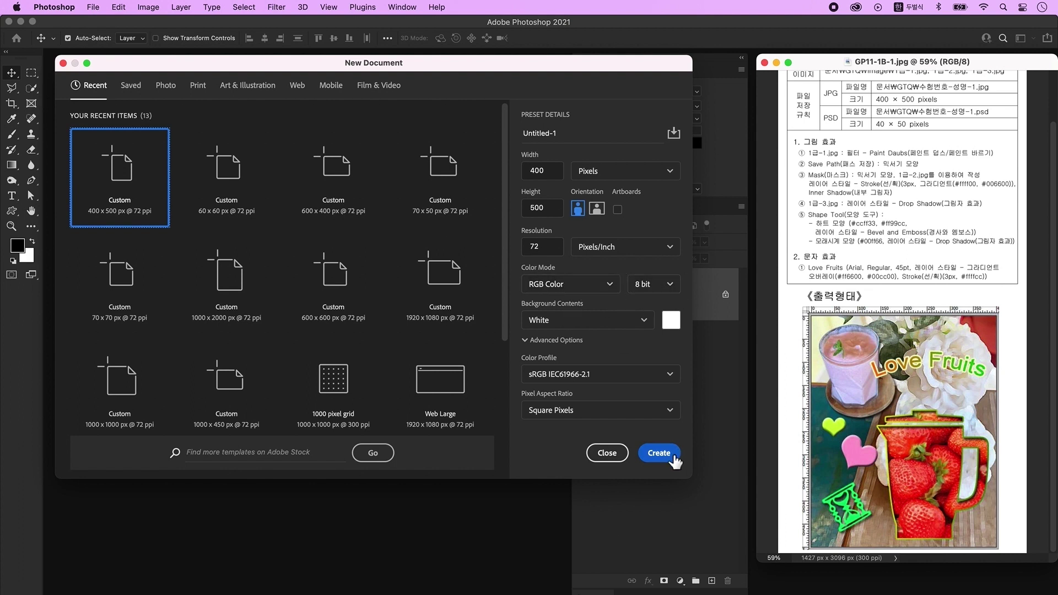
Create the 400×500 px document, zoom in on it, and turn on rulers
{"action": "left_click", "coordinate": [672, 457]}
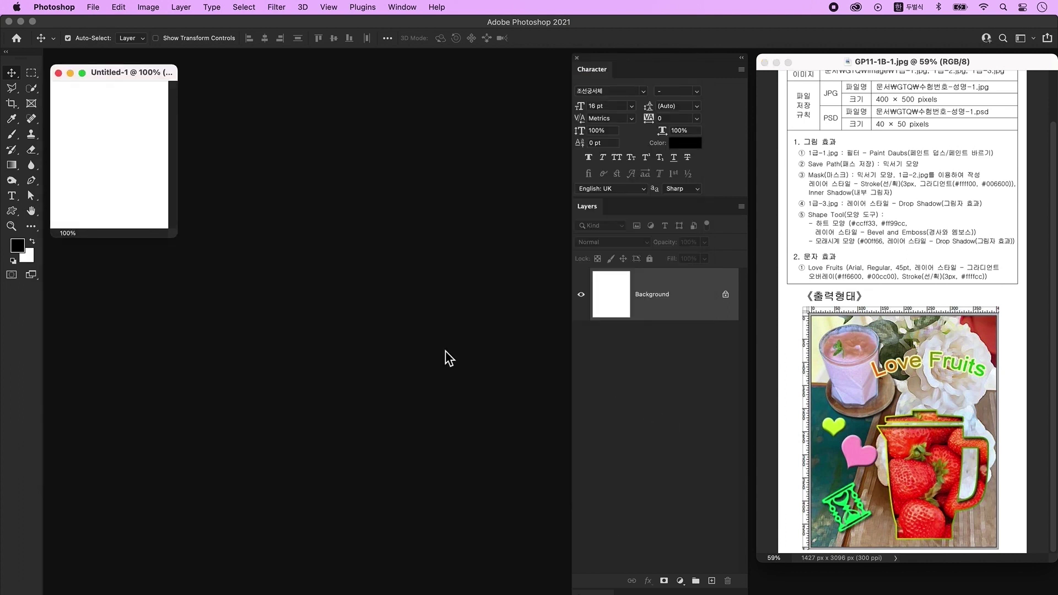
{"action": "key", "text": "super+plus"}
{"action": "key", "text": "super+plus"}
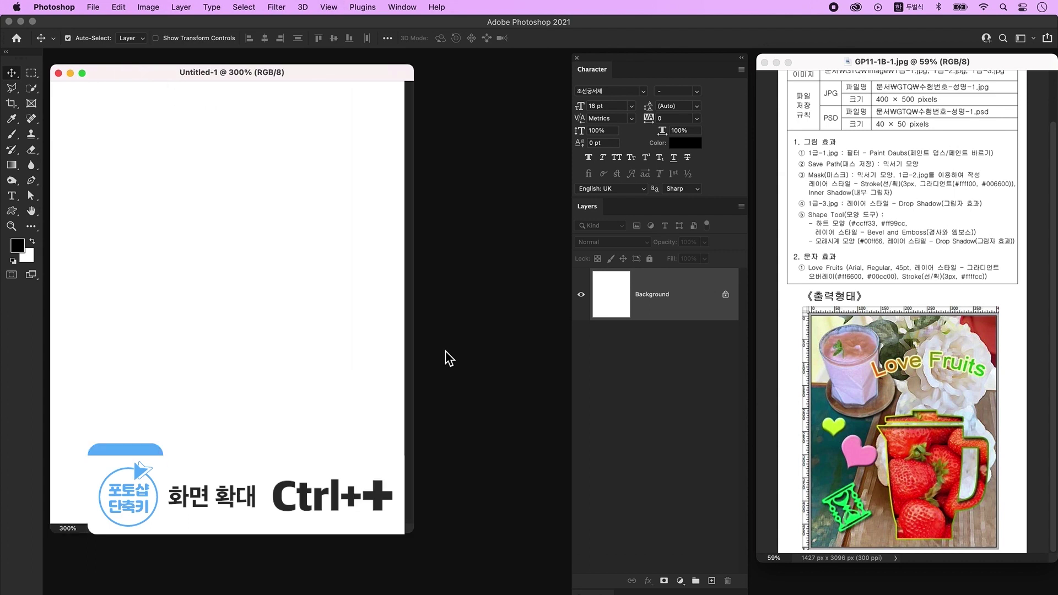
{"action": "left_click_drag", "start_coordinate": [318, 72], "coordinate": [326, 67]}
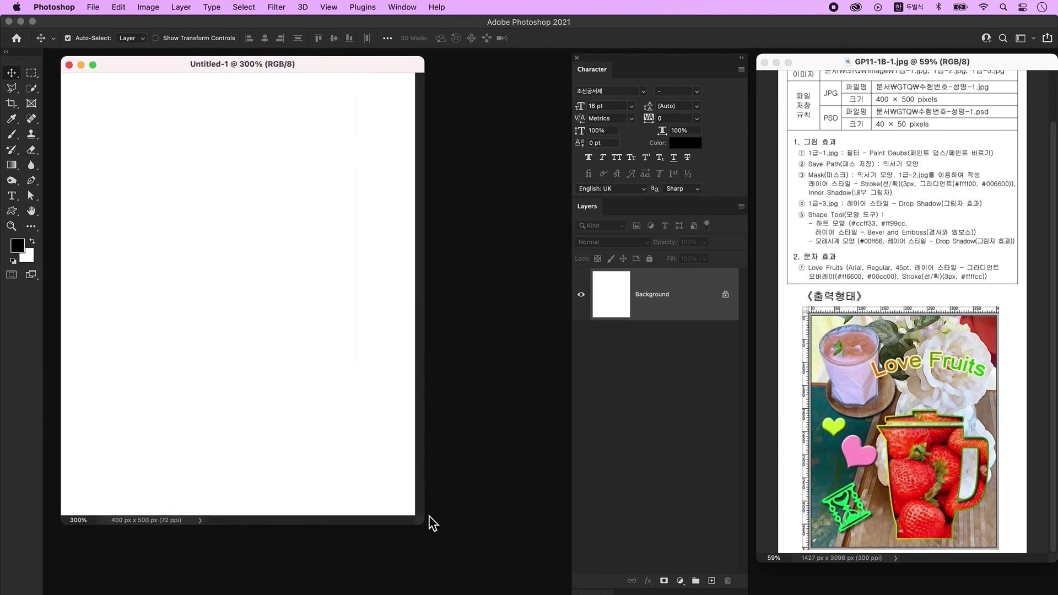
{"action": "key", "text": "super+r"}
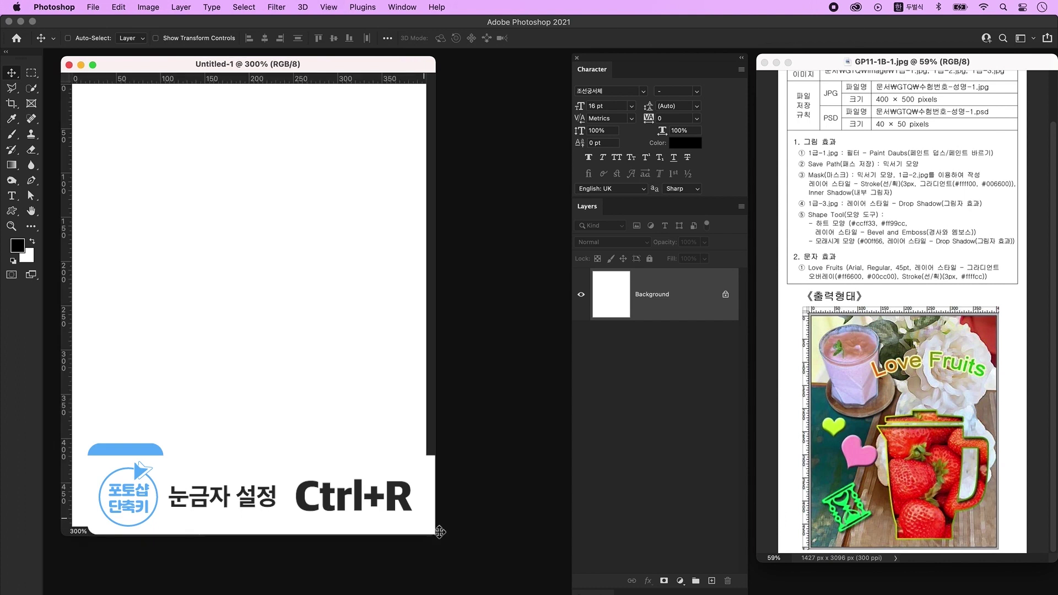
{"action": "left_click_drag", "start_coordinate": [439, 536], "coordinate": [455, 538]}
Save it to the Desktop as a PSD named with the exam number and candidate's name
{"action": "left_click", "coordinate": [94, 7]}
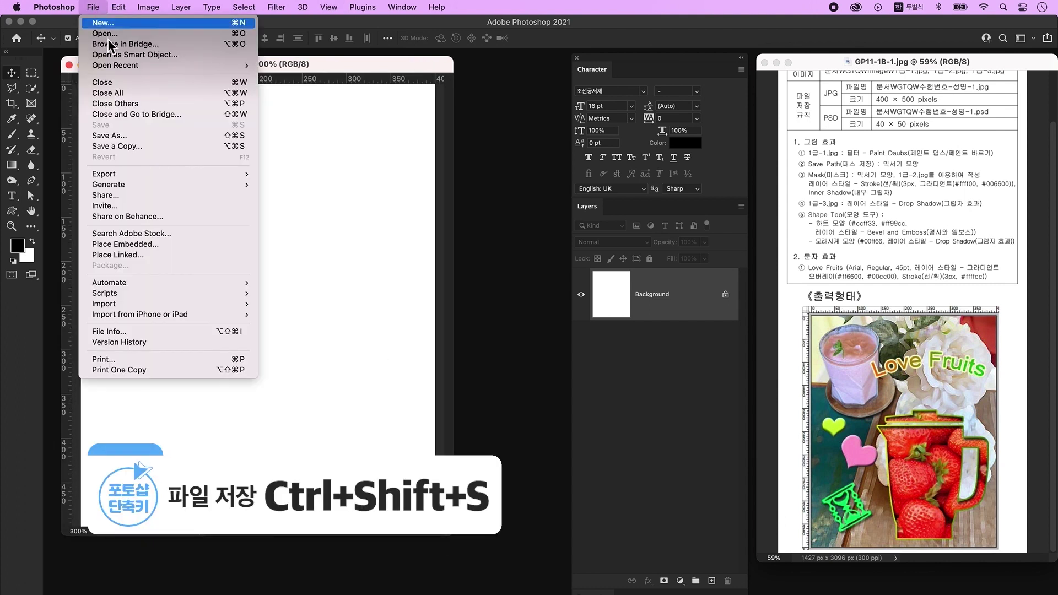
{"action": "left_click", "coordinate": [148, 136]}
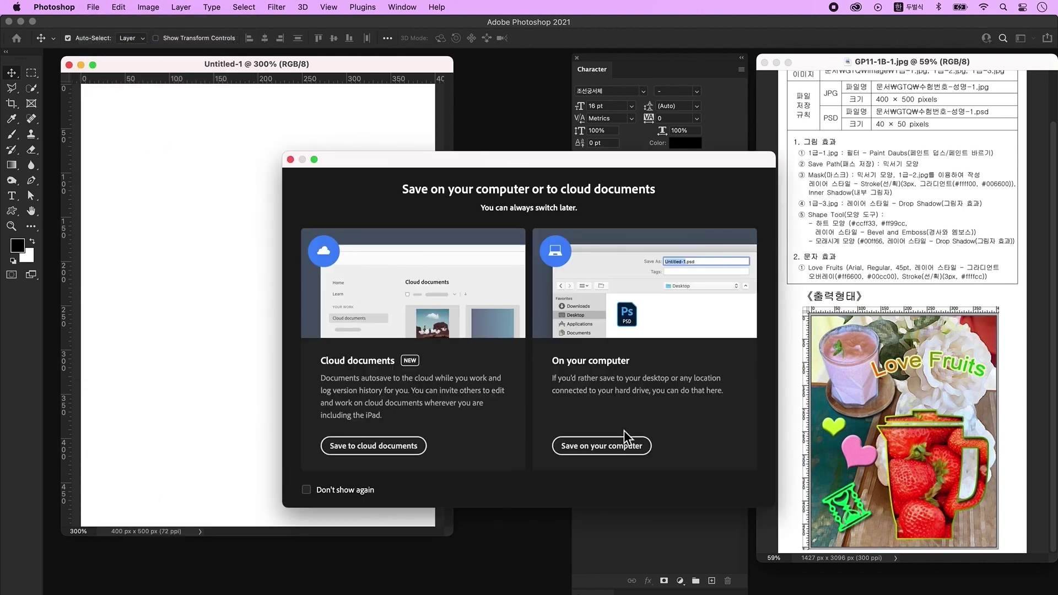
{"action": "left_click", "coordinate": [629, 444]}
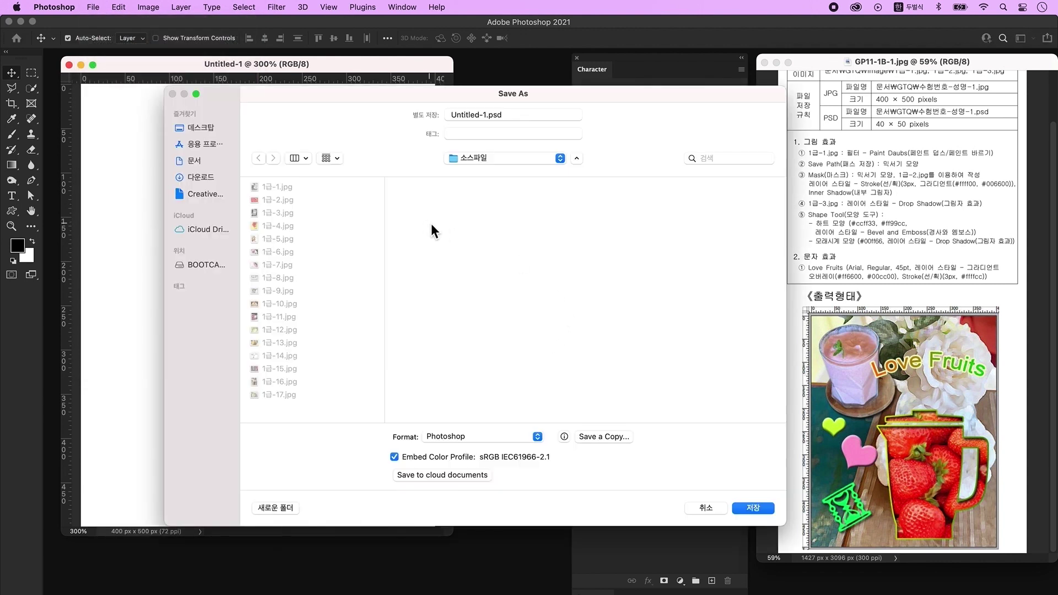
{"action": "left_click", "coordinate": [204, 127]}
{"action": "type", "text": "12345"}
{"action": "key", "text": "Caps_Lock"}
{"action": "type", "text": "-rla"}
{"action": "key", "text": "Caps_Lock"}
{"action": "key", "text": "BackSpace"}
{"action": "key", "text": "BackSpace"}
{"action": "key", "text": "BackSpace"}
{"action": "type", "text": "김"}
{"action": "key", "text": "Return"}
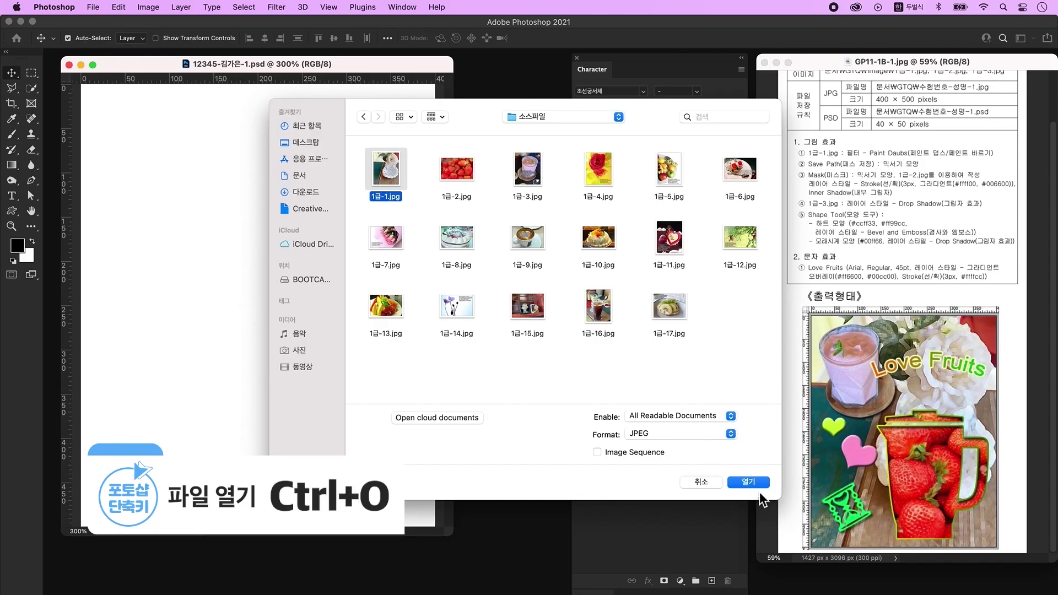
Bring the rose photo 1급-1.jpg into the PSD as a layer and scale it to about 80%
{"action": "left_click", "coordinate": [747, 480]}
{"action": "left_click_drag", "start_coordinate": [226, 82], "coordinate": [524, 151]}
{"action": "left_click_drag", "start_coordinate": [285, 252], "coordinate": [288, 229]}
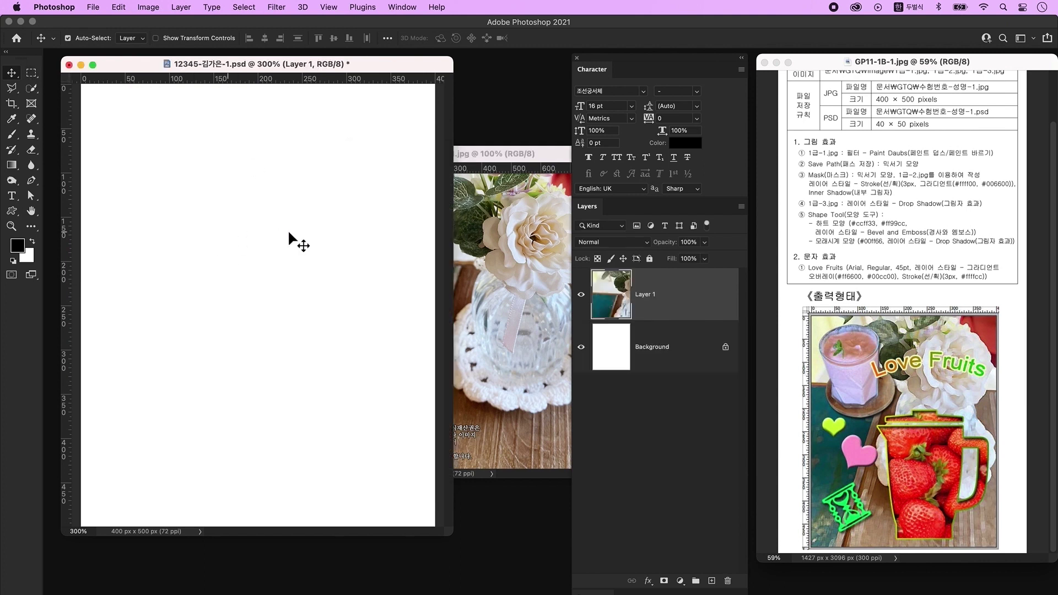
{"action": "left_click", "coordinate": [490, 224]}
{"action": "key", "text": "super+w"}
{"action": "key", "text": "super+t"}
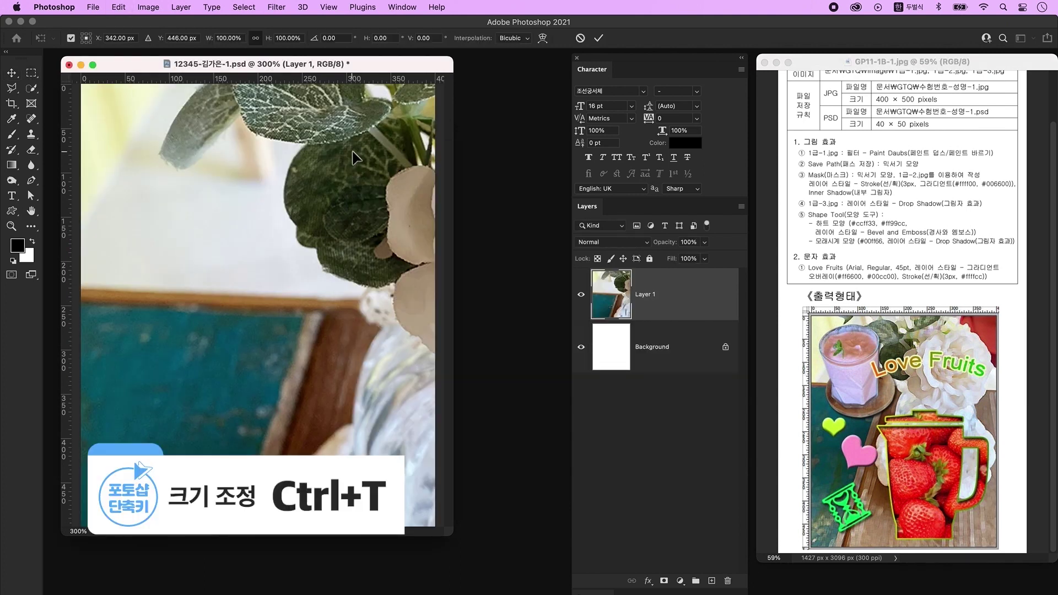
{"action": "left_click_drag", "start_coordinate": [357, 172], "coordinate": [277, 193]}
{"action": "left_click_drag", "start_coordinate": [353, 168], "coordinate": [313, 82]}
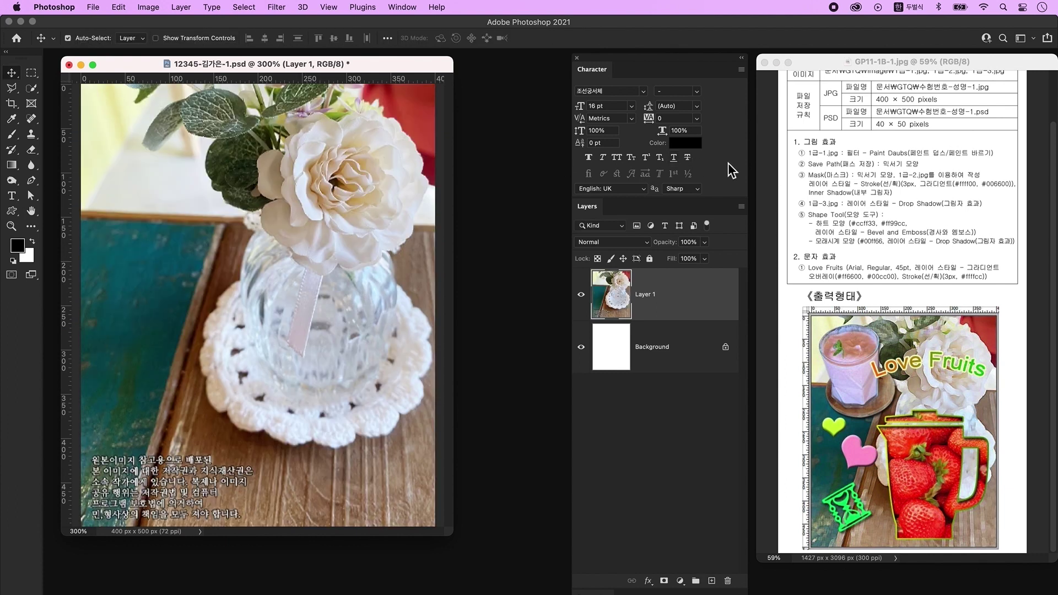
Apply the Paint Daubs filter from the Filter Gallery to the rose layer
{"action": "left_click", "coordinate": [276, 7]}
{"action": "left_click", "coordinate": [312, 76]}
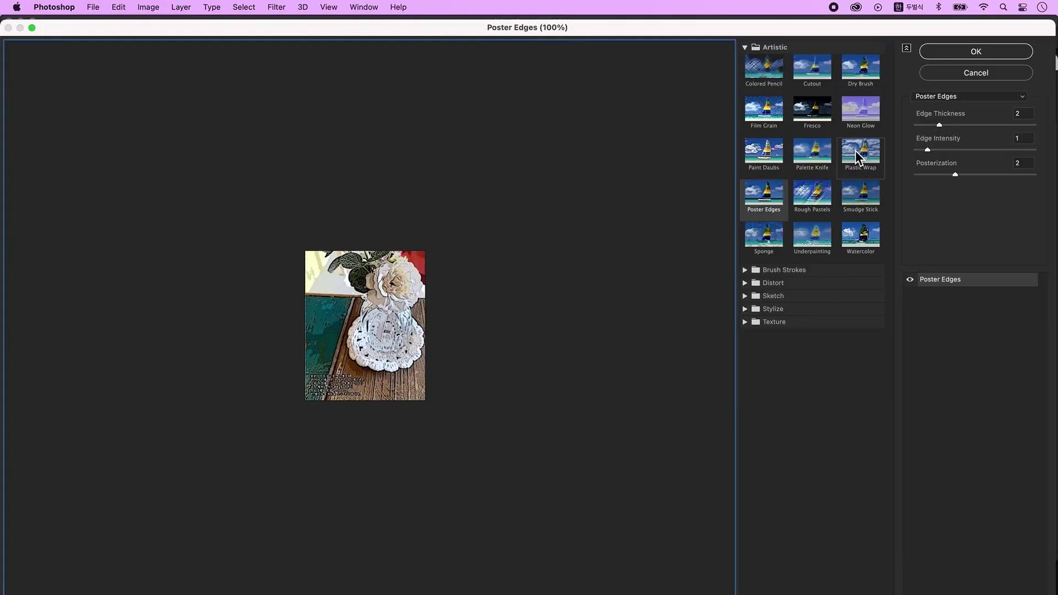
{"action": "left_click", "coordinate": [969, 97]}
{"action": "key", "text": "Up"}
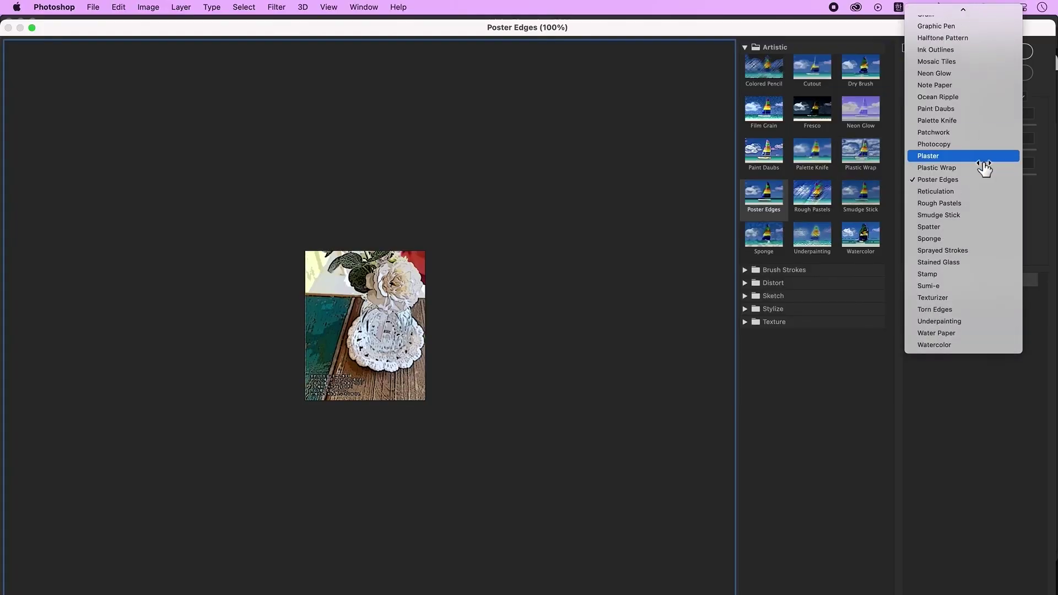
{"action": "left_click", "coordinate": [981, 109]}
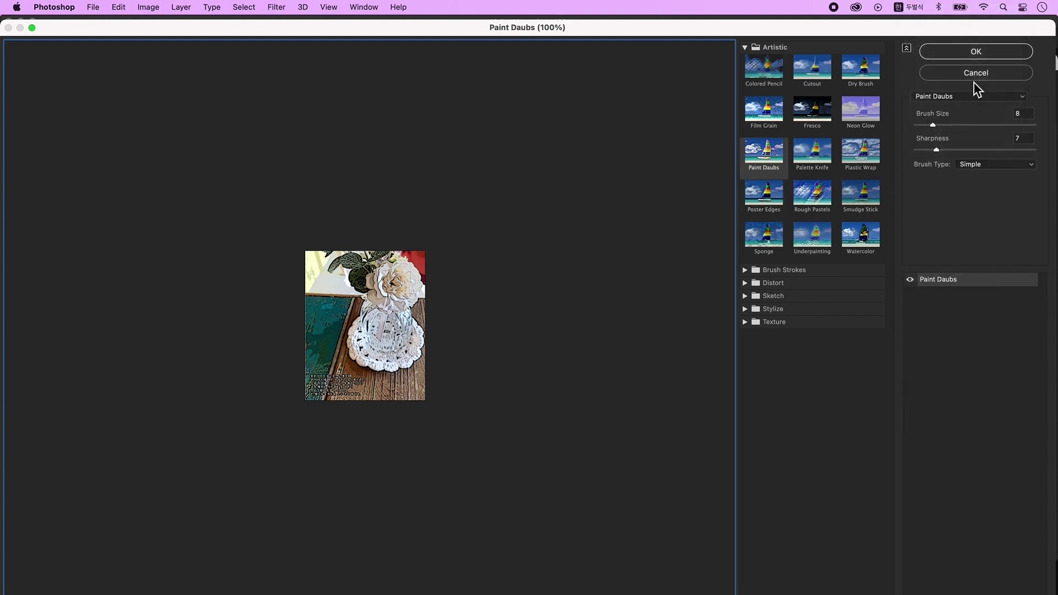
{"action": "left_click", "coordinate": [992, 53]}
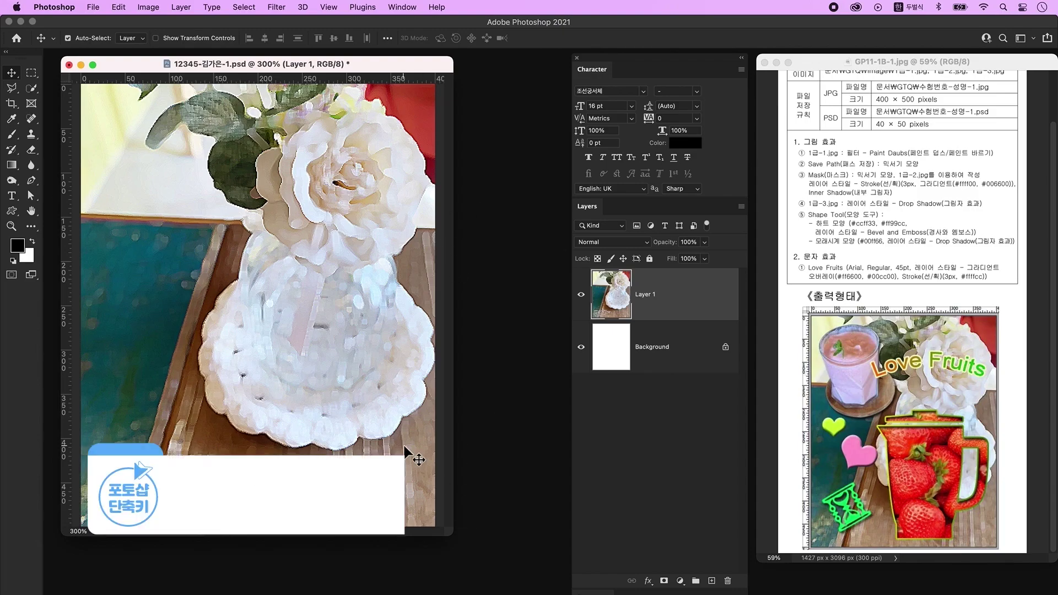
Show the grid and draw a pink rectangle below the rose, shortened to 76% height
{"action": "key", "text": "ctrl+apostrophe"}
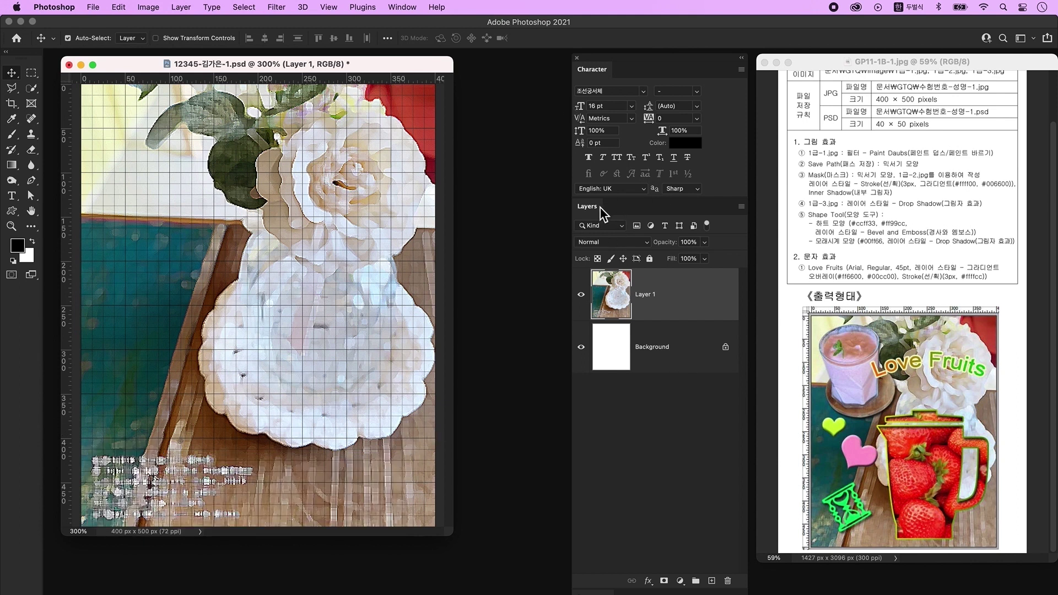
{"action": "left_click", "coordinate": [711, 580]}
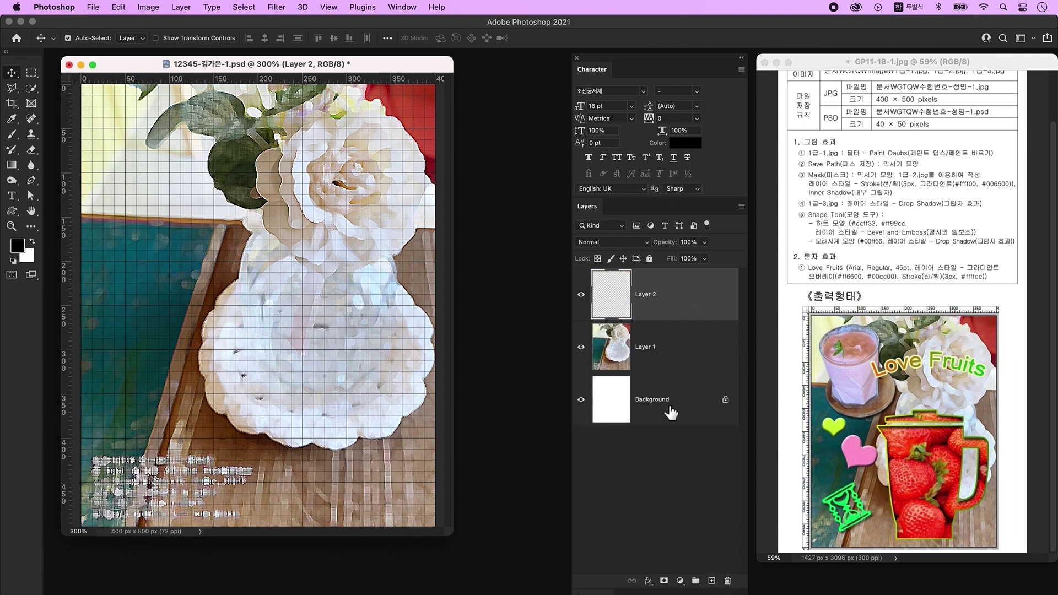
{"action": "left_click", "coordinate": [14, 211]}
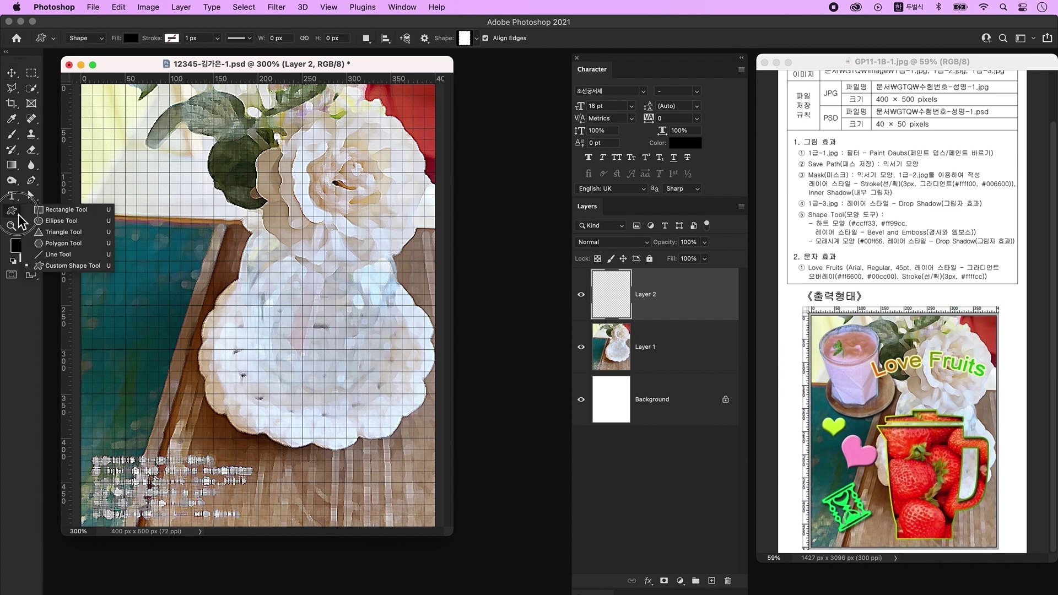
{"action": "left_click", "coordinate": [62, 210]}
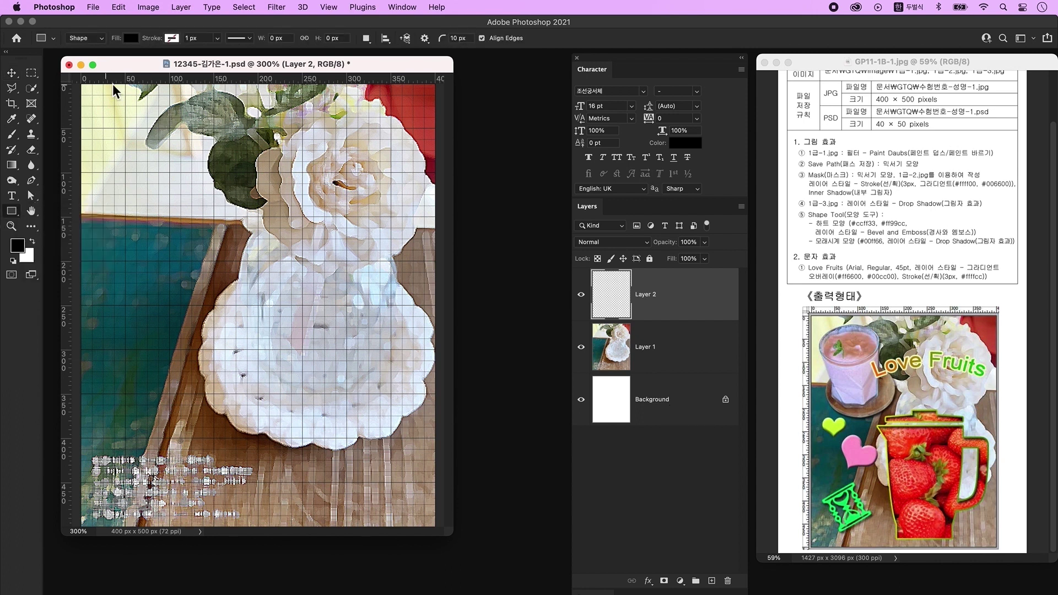
{"action": "left_click", "coordinate": [131, 39]}
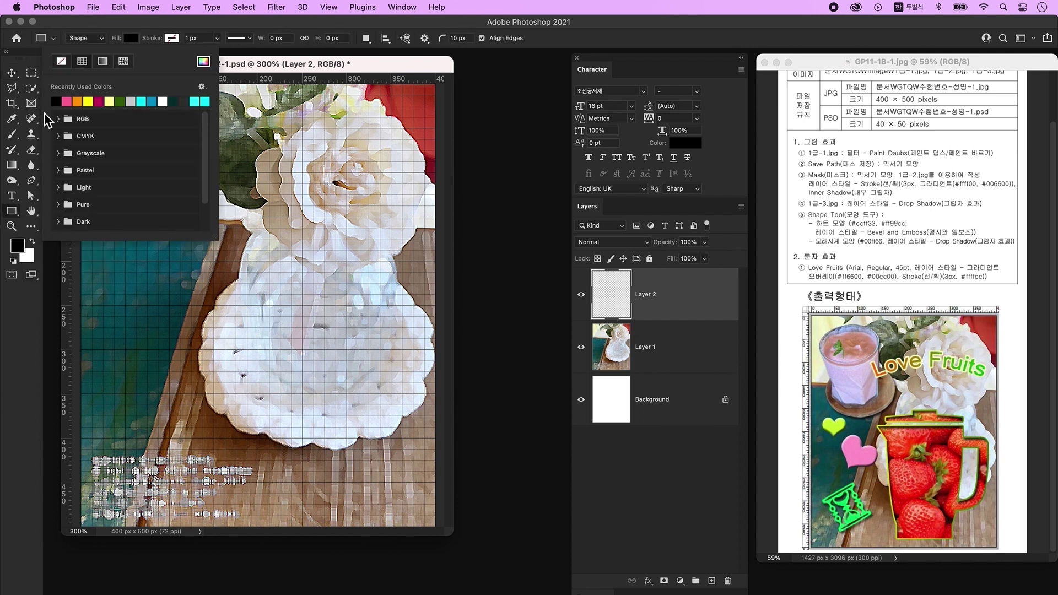
{"action": "left_click", "coordinate": [67, 101]}
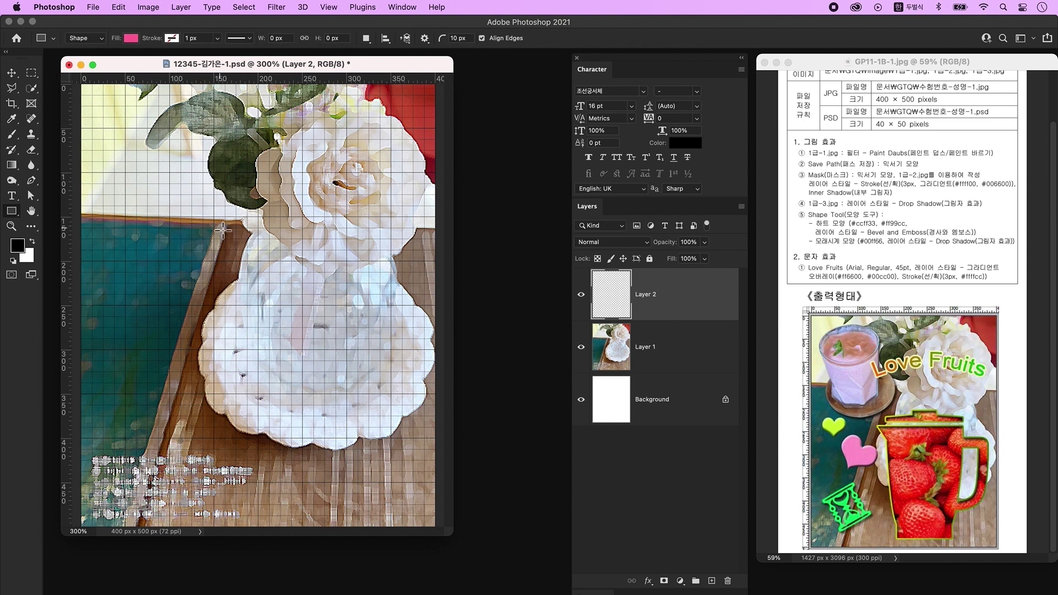
{"action": "left_click_drag", "start_coordinate": [218, 222], "coordinate": [359, 260]}
{"action": "key", "text": "a"}
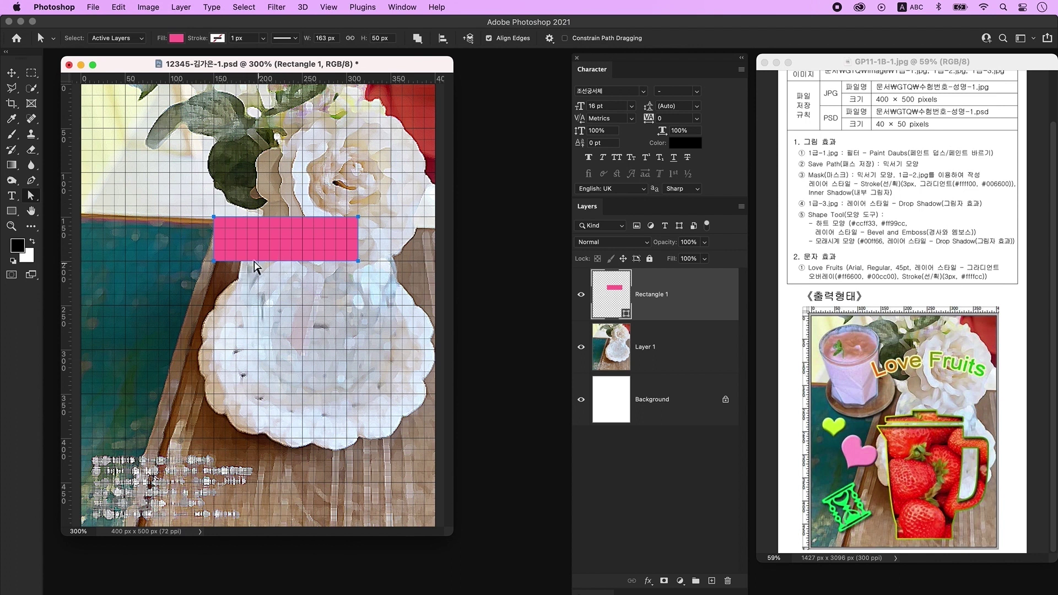
{"action": "left_click_drag", "start_coordinate": [176, 228], "coordinate": [219, 268]}
{"action": "key", "text": "super+t"}
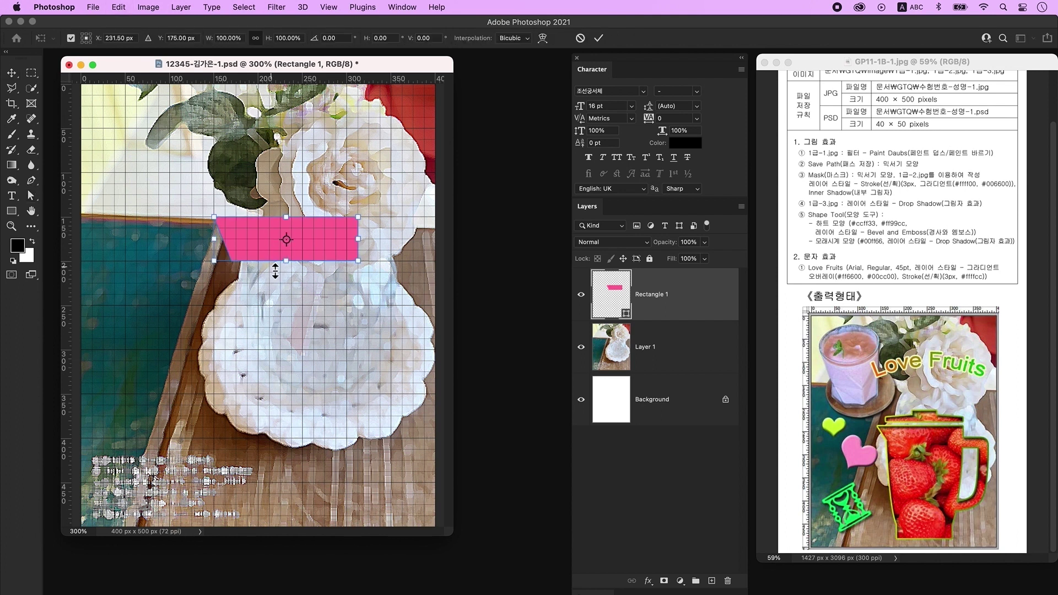
{"action": "left_click_drag", "start_coordinate": [289, 263], "coordinate": [291, 257]}
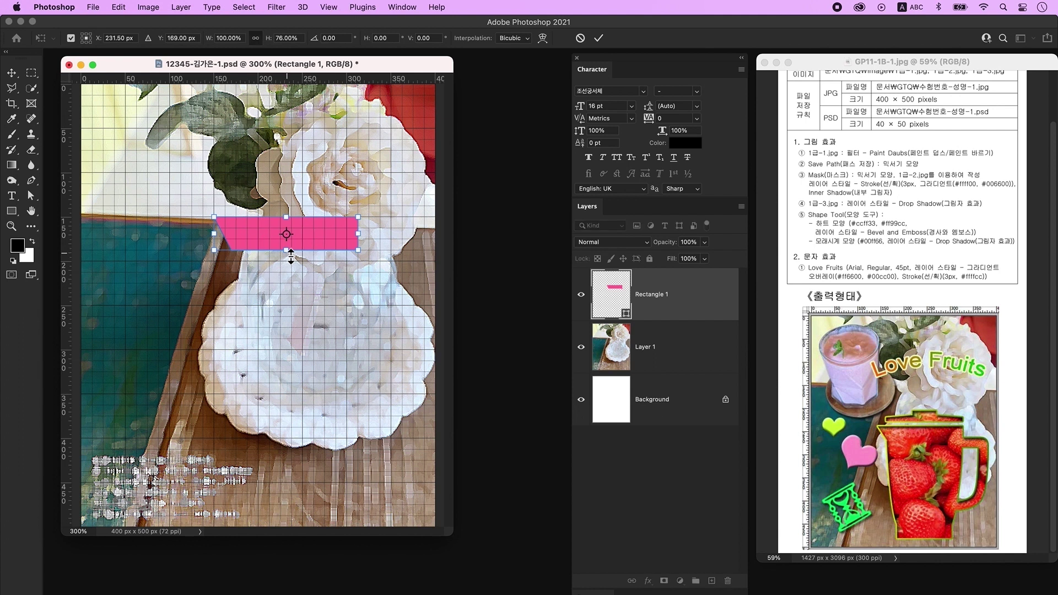
{"action": "key", "text": "Return"}
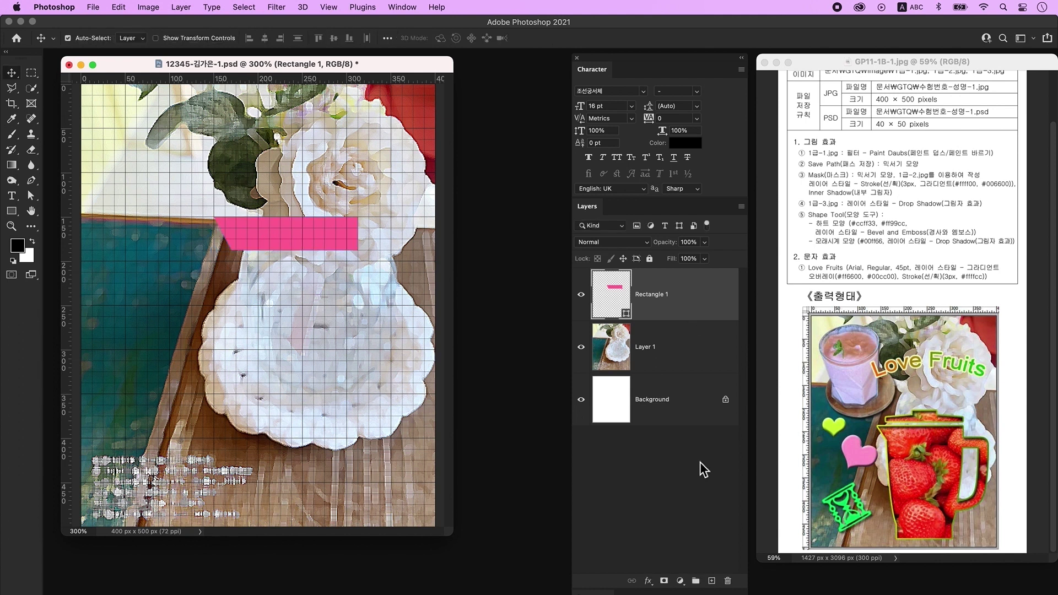
Draw a second pink rectangle near the vase's base and add an empty layer
{"action": "left_click", "coordinate": [711, 581]}
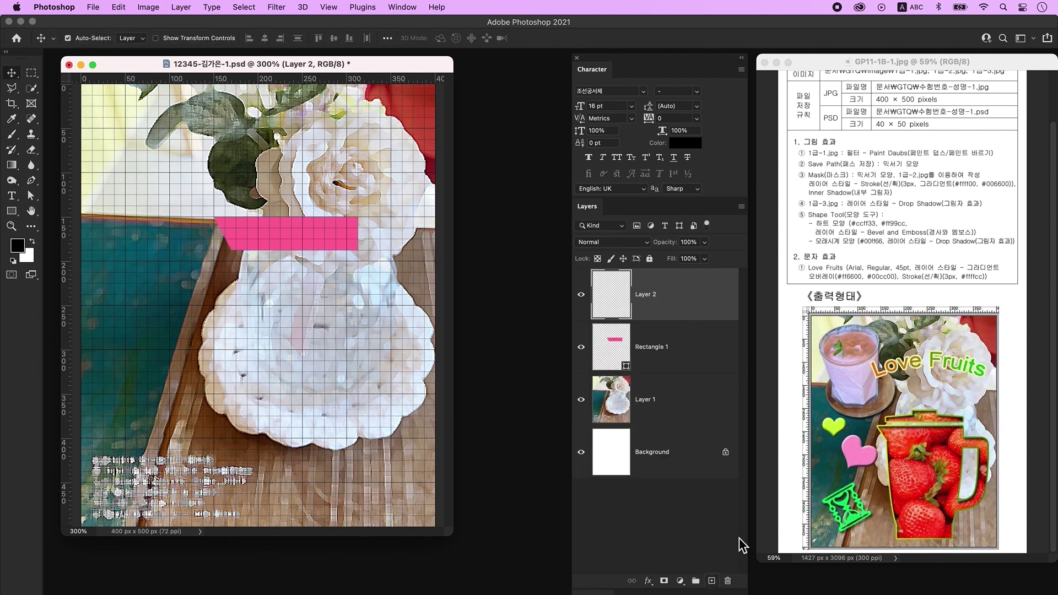
{"action": "left_click", "coordinate": [11, 212]}
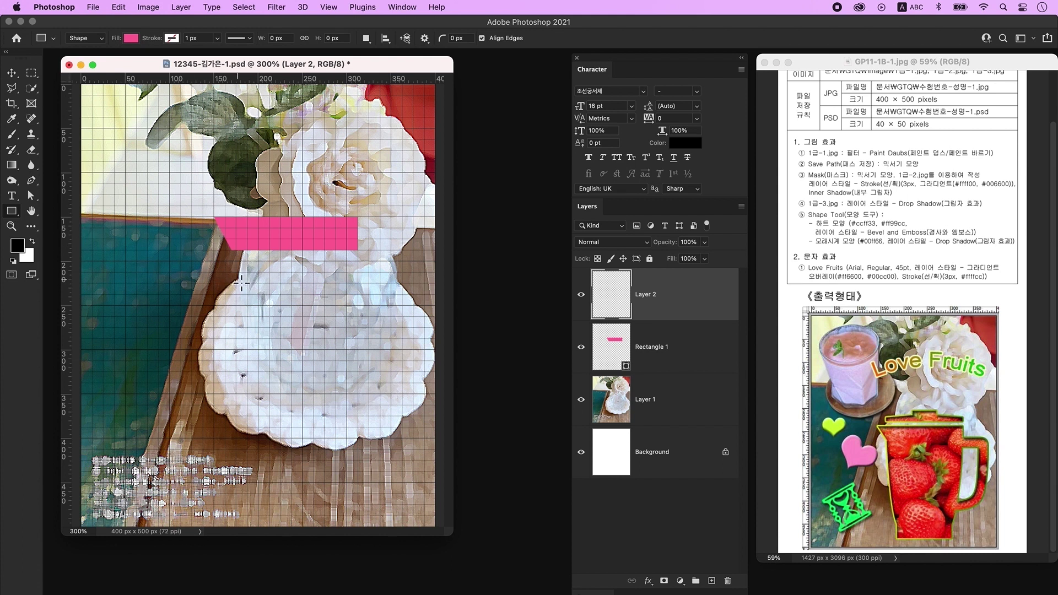
{"action": "mouse_move", "coordinate": [238, 271]}
{"action": "left_mouse_down"}
{"action": "mouse_move", "coordinate": [309, 302]}
{"action": "mouse_move", "coordinate": [347, 301]}
{"action": "mouse_move", "coordinate": [320, 440]}
{"action": "mouse_move", "coordinate": [335, 426]}
{"action": "left_mouse_up"}
{"action": "key", "text": "v"}
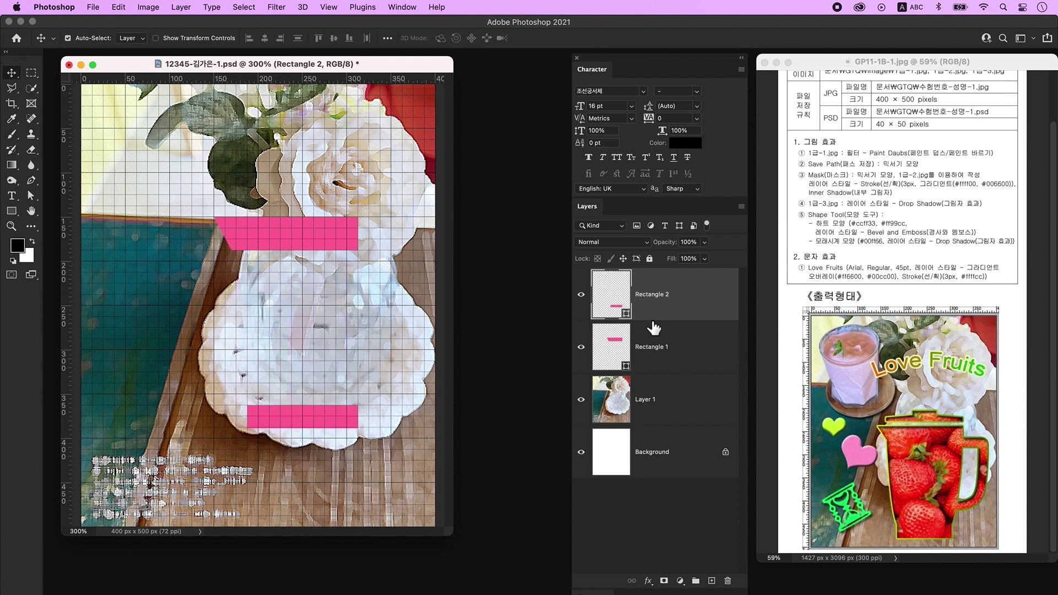
{"action": "left_click", "coordinate": [711, 580]}
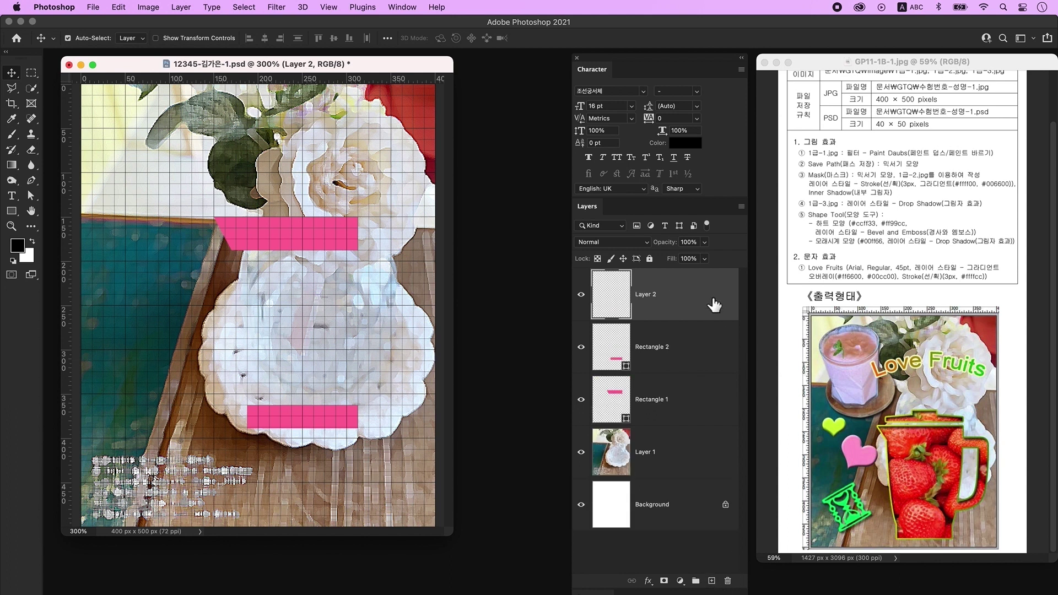
Pen-draw a pink cup body tapering between the two bars, nudging its bottom-right corner left
{"action": "left_click", "coordinate": [31, 180]}
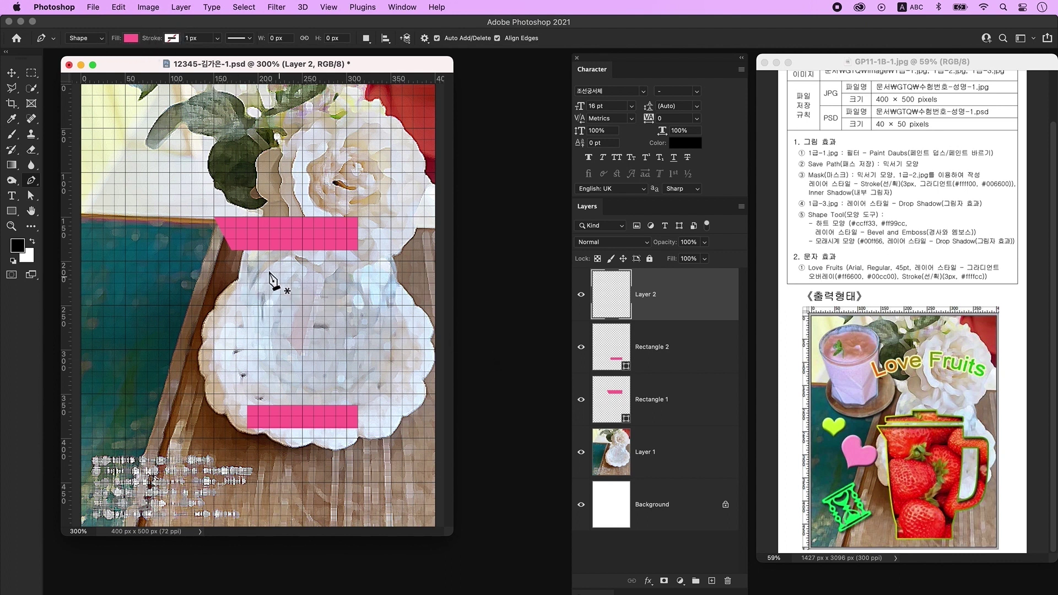
{"action": "left_click", "coordinate": [230, 248]}
{"action": "left_click_drag", "start_coordinate": [250, 408], "coordinate": [266, 424]}
{"action": "left_click", "coordinate": [359, 408]}
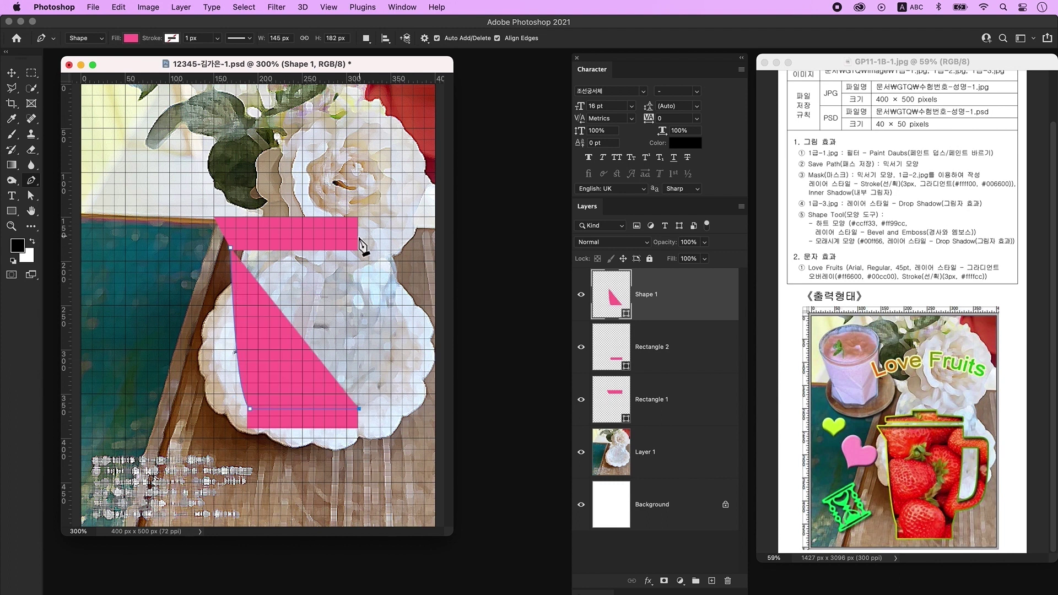
{"action": "mouse_move", "coordinate": [358, 252]}
{"action": "left_mouse_down"}
{"action": "mouse_move", "coordinate": [355, 223]}
{"action": "mouse_move", "coordinate": [359, 236]}
{"action": "left_mouse_up"}
{"action": "left_click", "coordinate": [230, 248]}
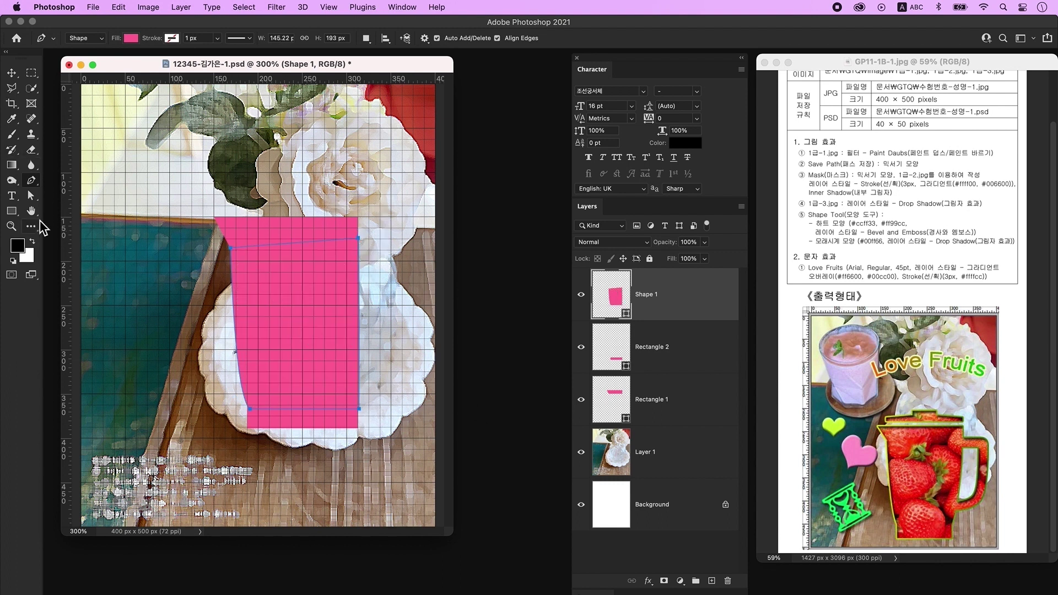
{"action": "left_click", "coordinate": [30, 195]}
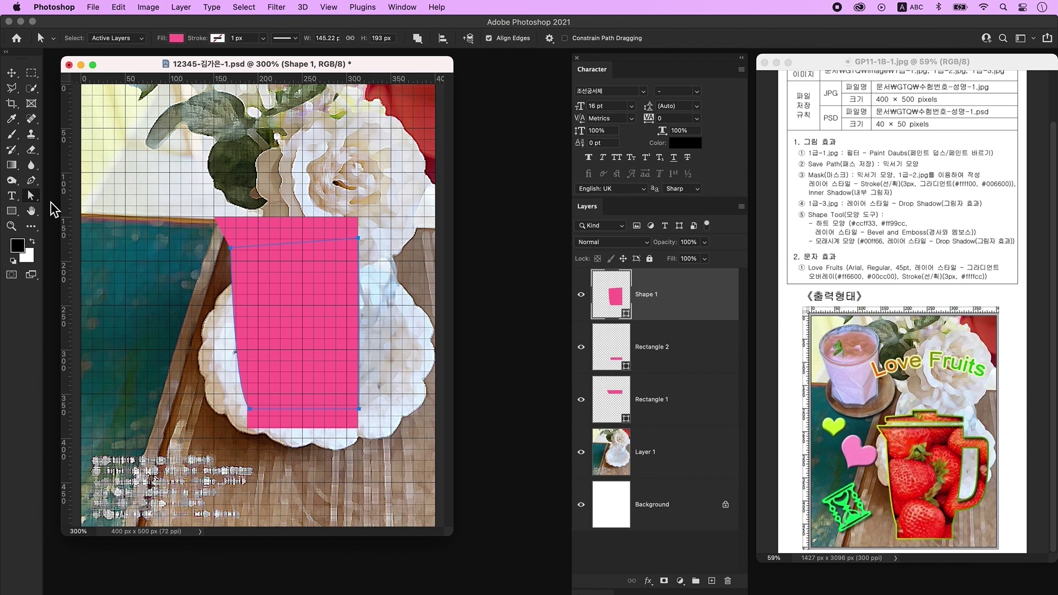
{"action": "left_click", "coordinate": [359, 409]}
{"action": "key", "text": "Left"}
{"action": "key", "text": "Left"}
{"action": "key", "text": "Left"}
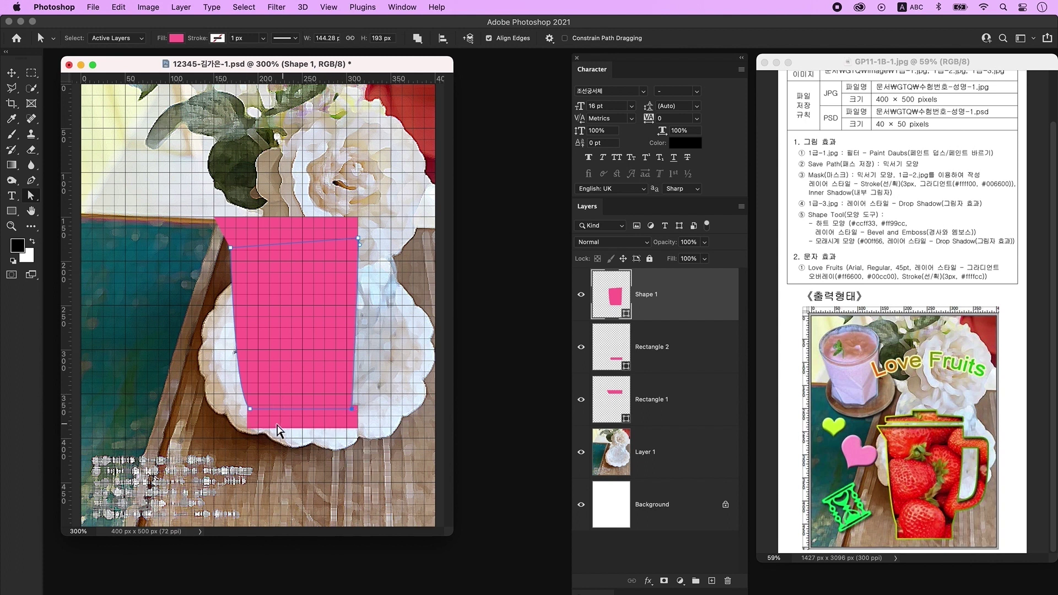
Narrow the bottom pink bar (Rectangle 2) from its right side
{"action": "left_click", "coordinate": [344, 427]}
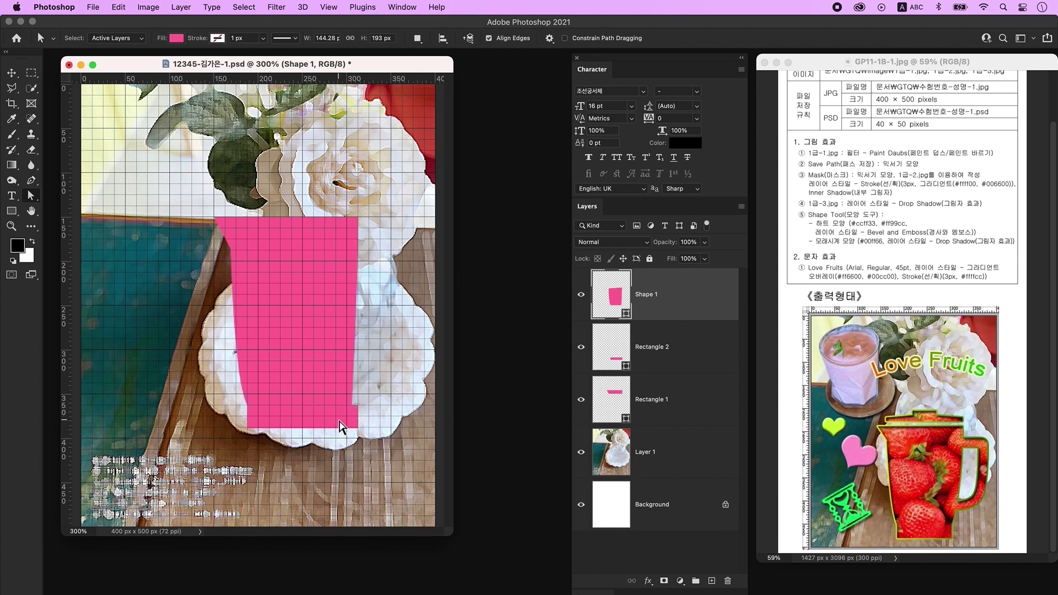
{"action": "left_click", "coordinate": [704, 397]}
{"action": "left_click", "coordinate": [580, 347]}
{"action": "left_click", "coordinate": [580, 347]}
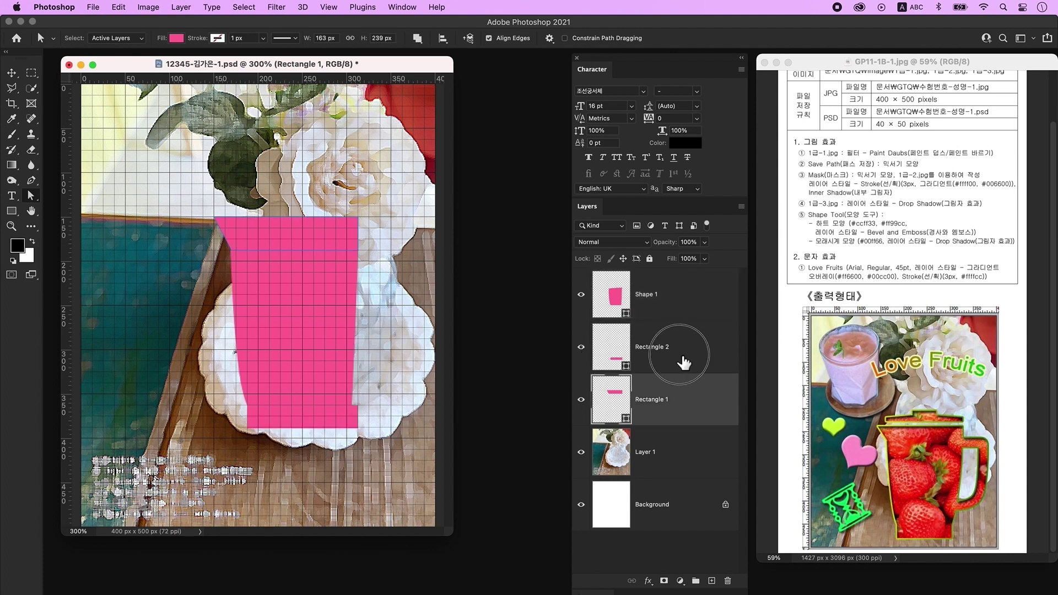
{"action": "left_click", "coordinate": [683, 363]}
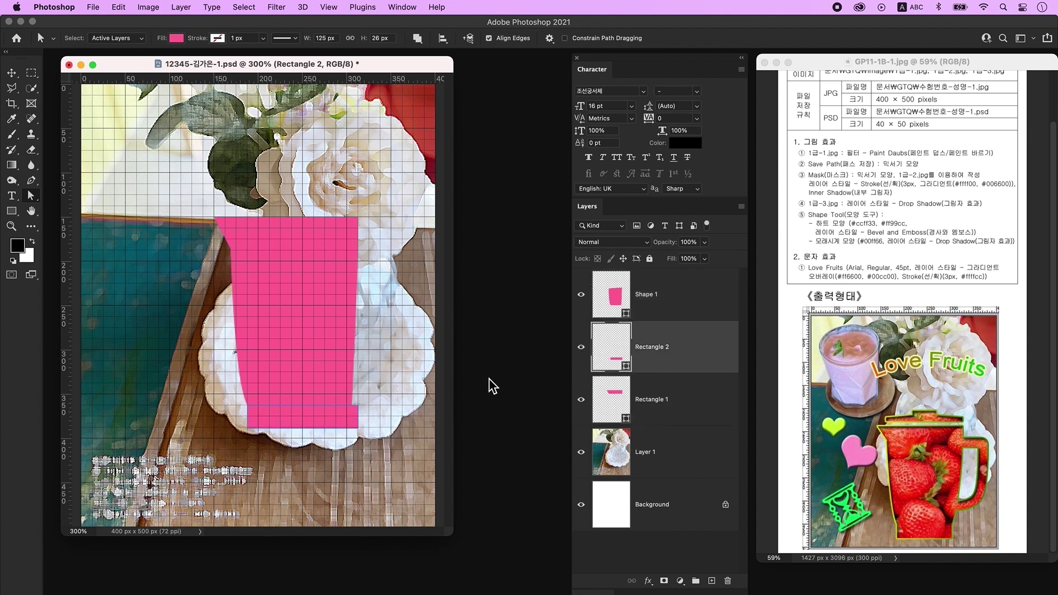
{"action": "left_click_drag", "start_coordinate": [400, 449], "coordinate": [349, 417]}
{"action": "key", "text": "alt+bracketleft"}
{"action": "left_click", "coordinate": [347, 217]}
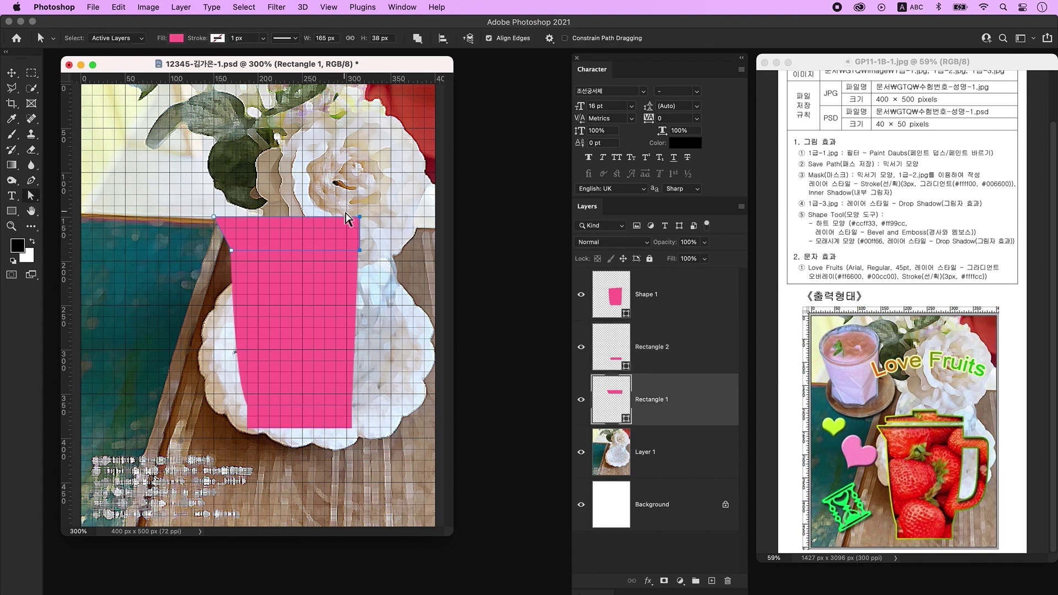
{"action": "key", "text": "alt+bracketright"}
{"action": "key", "text": "alt+bracketright"}
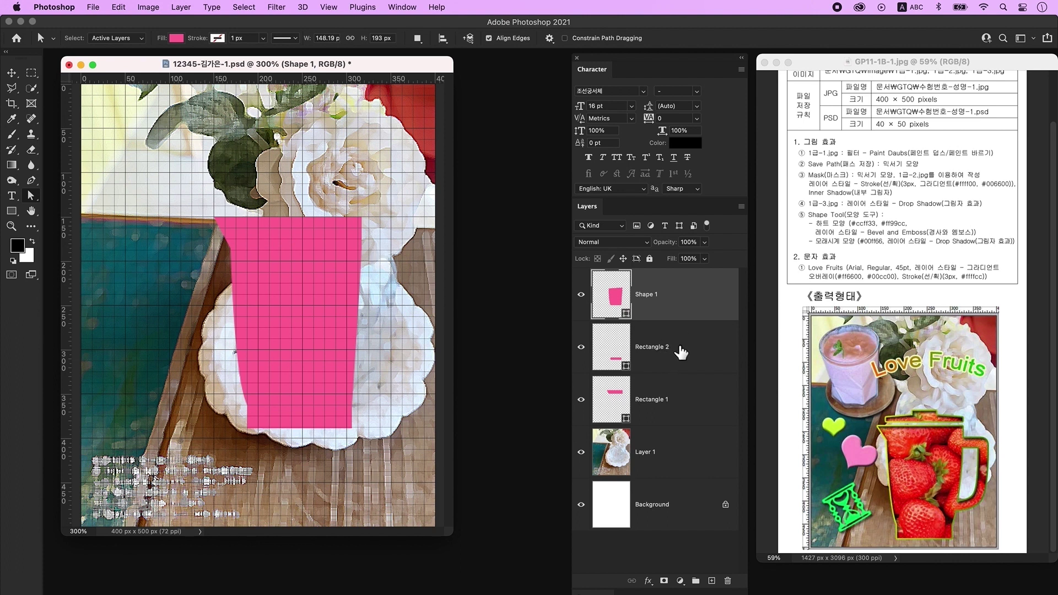
Merge the cup and both bars into one shape, shift it left, and add a new layer
{"action": "left_click", "coordinate": [697, 398], "text": "shift"}
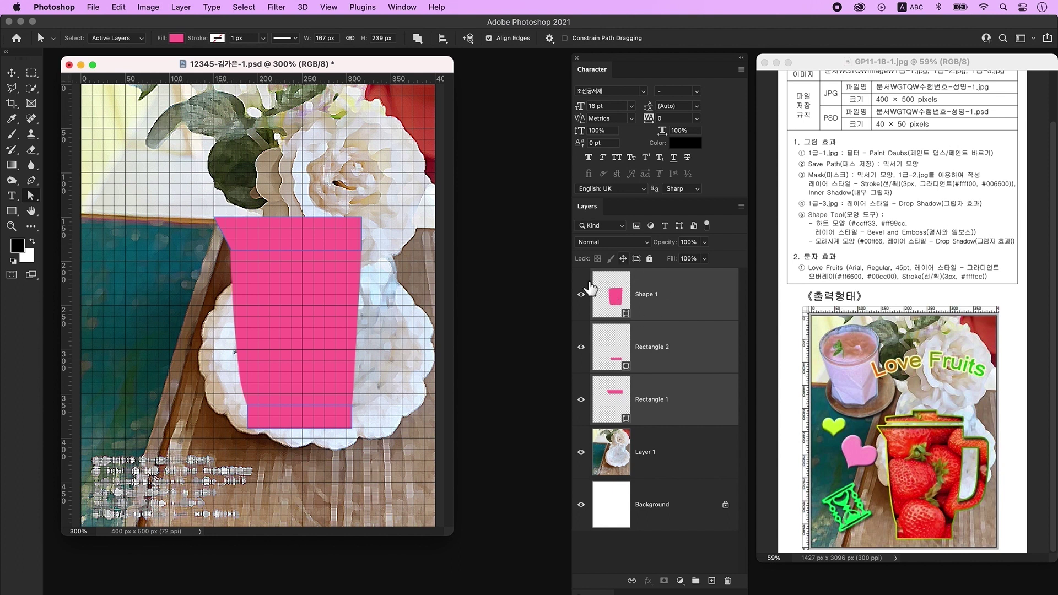
{"action": "right_click", "coordinate": [698, 295]}
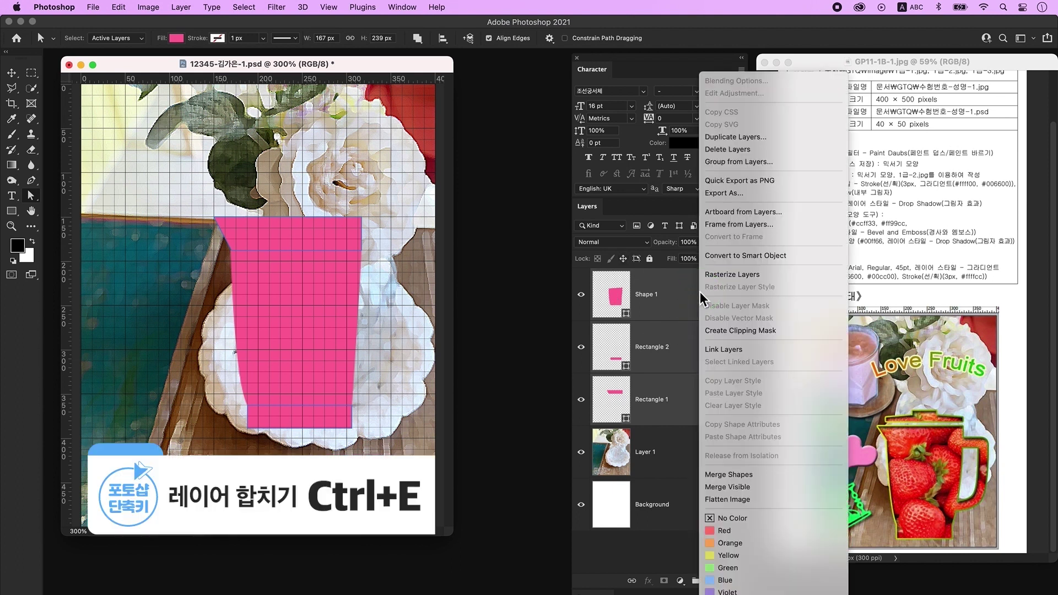
{"action": "left_click", "coordinate": [738, 475]}
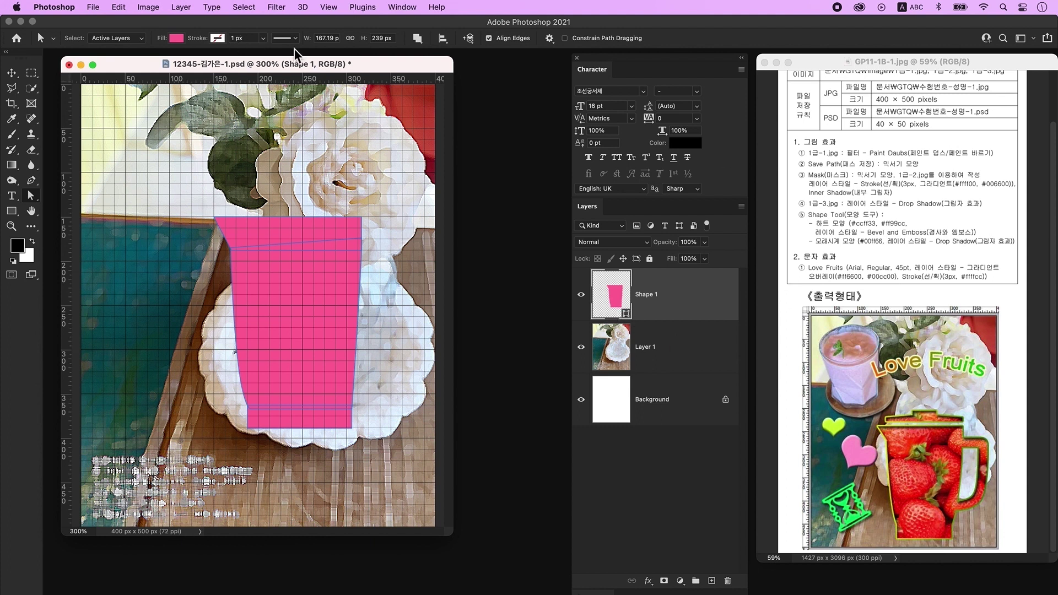
{"action": "left_click", "coordinate": [417, 38]}
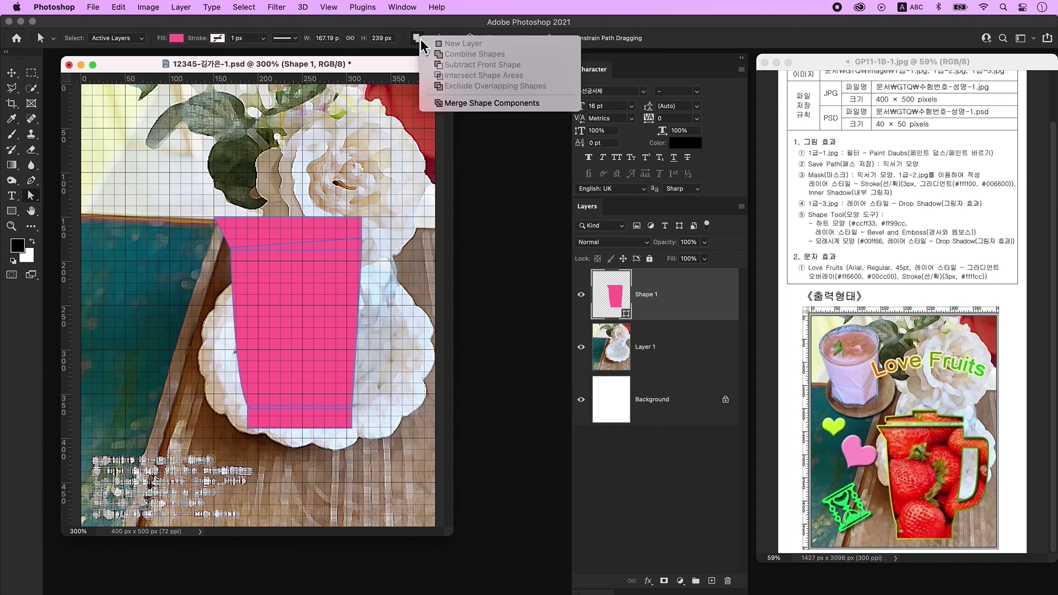
{"action": "left_click", "coordinate": [479, 104]}
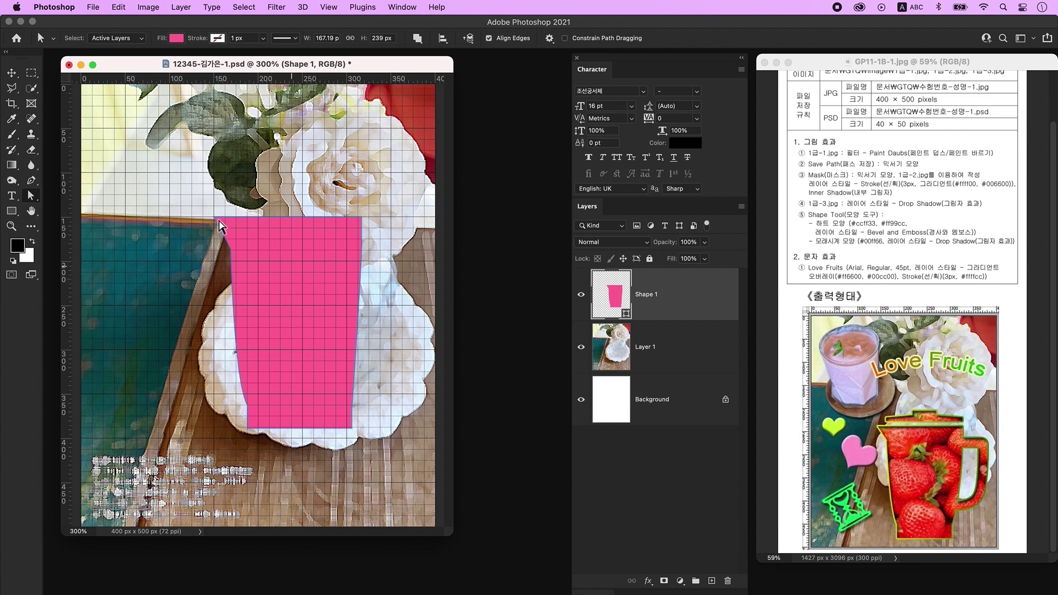
{"action": "left_click", "coordinate": [11, 72]}
{"action": "left_click_drag", "start_coordinate": [323, 283], "coordinate": [303, 284]}
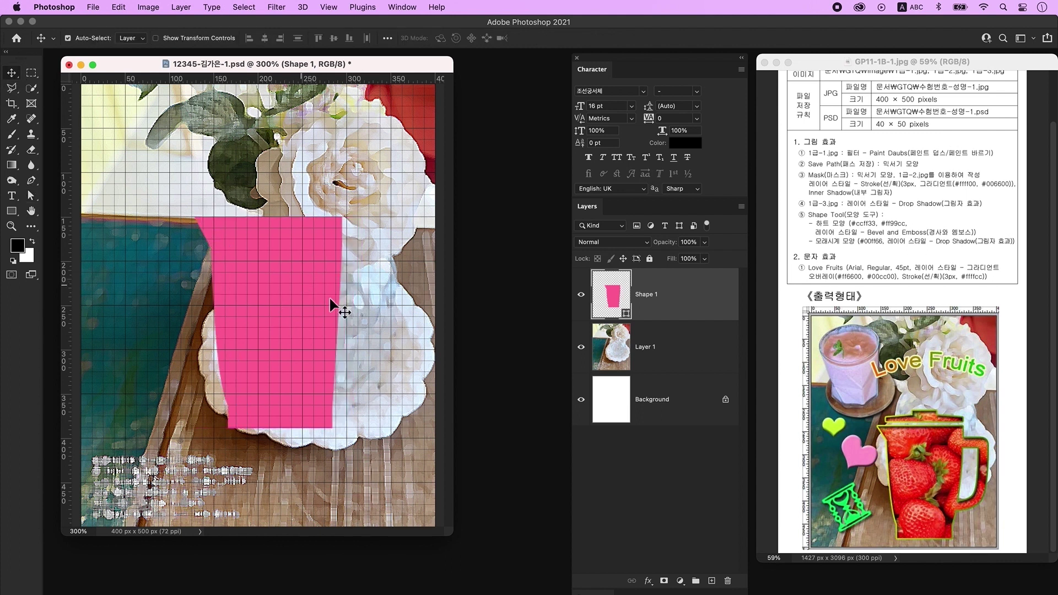
{"action": "left_click", "coordinate": [405, 307]}
{"action": "left_click", "coordinate": [668, 314]}
{"action": "left_click", "coordinate": [711, 581]}
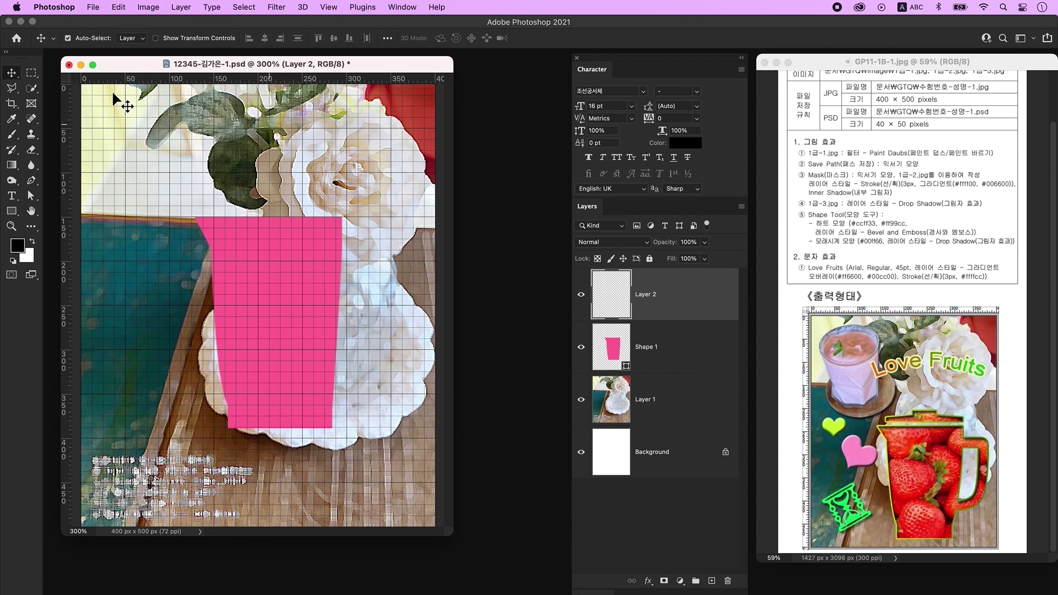
Pen-draw a curved handle on the cup's right side and fill it dark magenta
{"action": "left_click", "coordinate": [32, 183]}
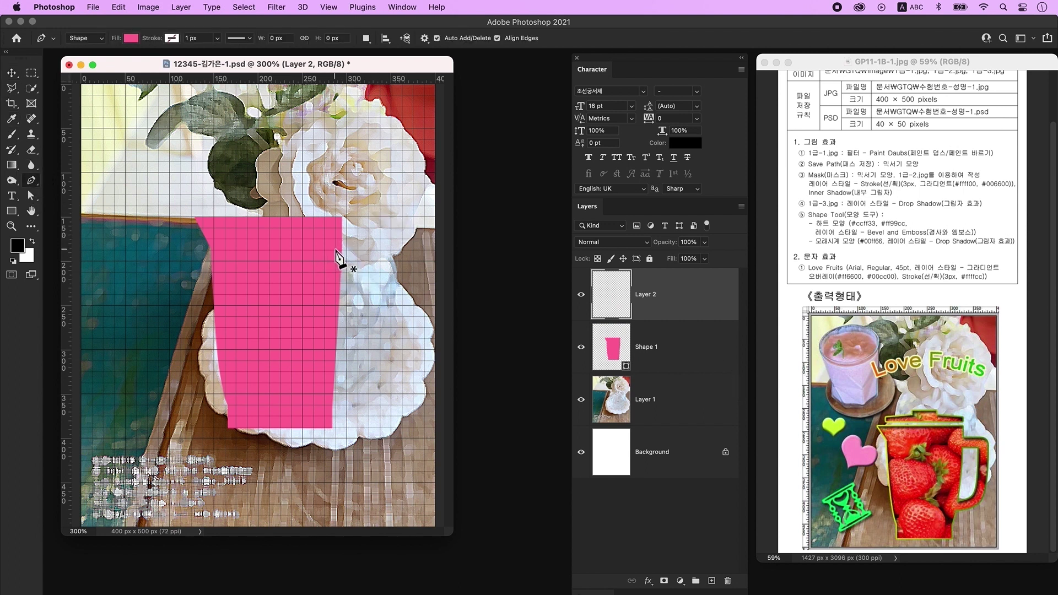
{"action": "left_click_drag", "start_coordinate": [333, 249], "coordinate": [375, 257]}
{"action": "left_click_drag", "start_coordinate": [364, 373], "coordinate": [338, 392]}
{"action": "left_click", "coordinate": [321, 381]}
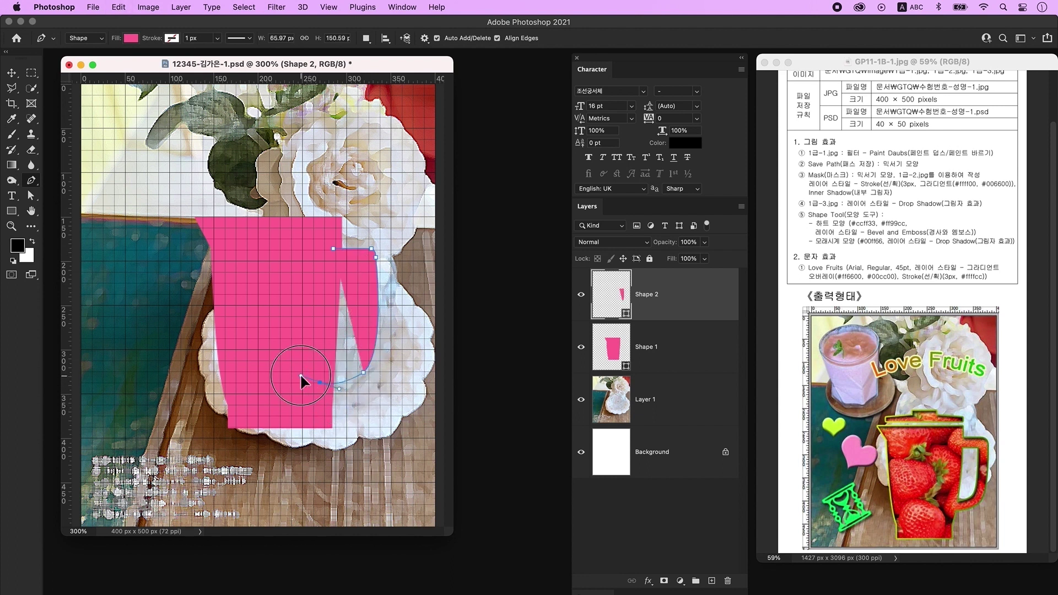
{"action": "left_click", "coordinate": [320, 262]}
{"action": "left_click", "coordinate": [333, 249]}
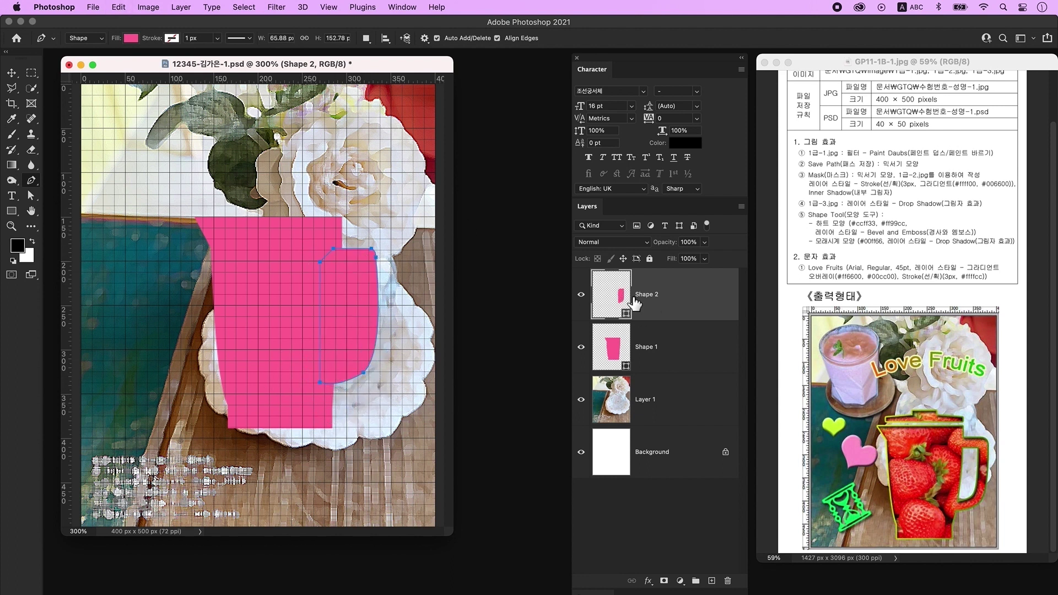
{"action": "left_click", "coordinate": [128, 40]}
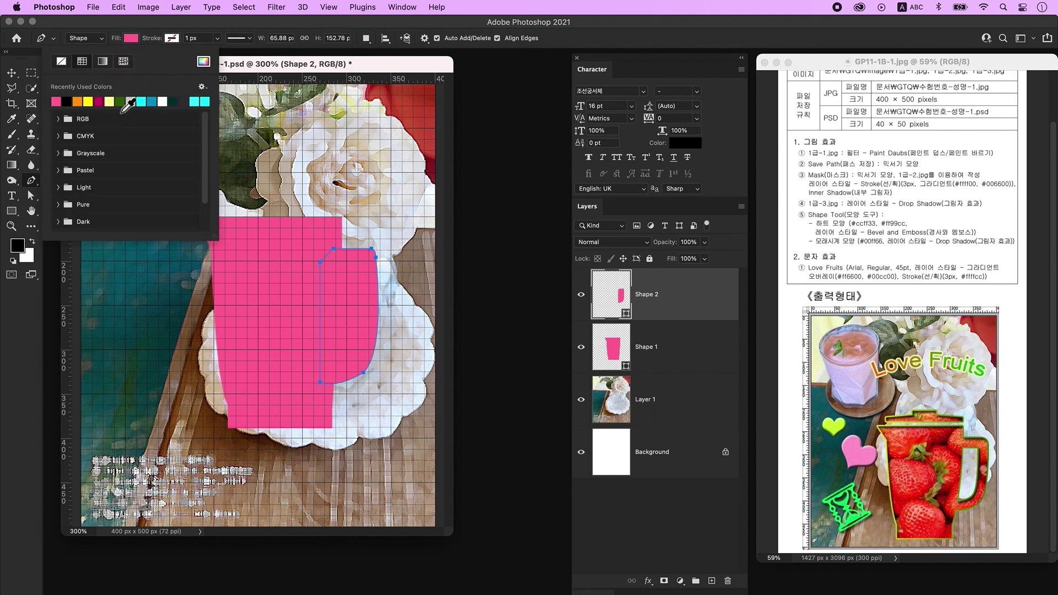
{"action": "left_click", "coordinate": [100, 102]}
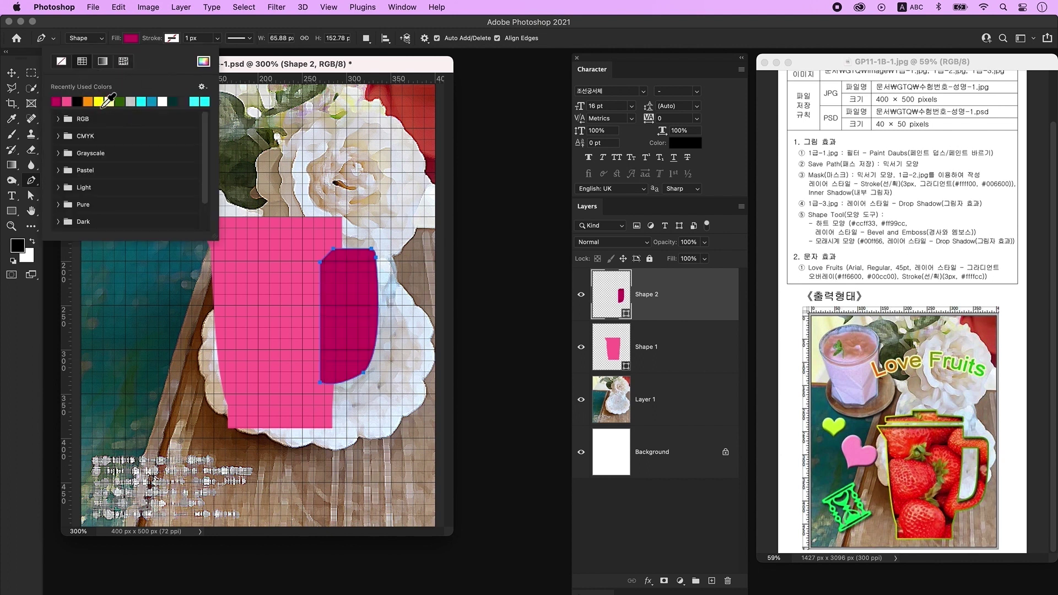
{"action": "left_click", "coordinate": [668, 295]}
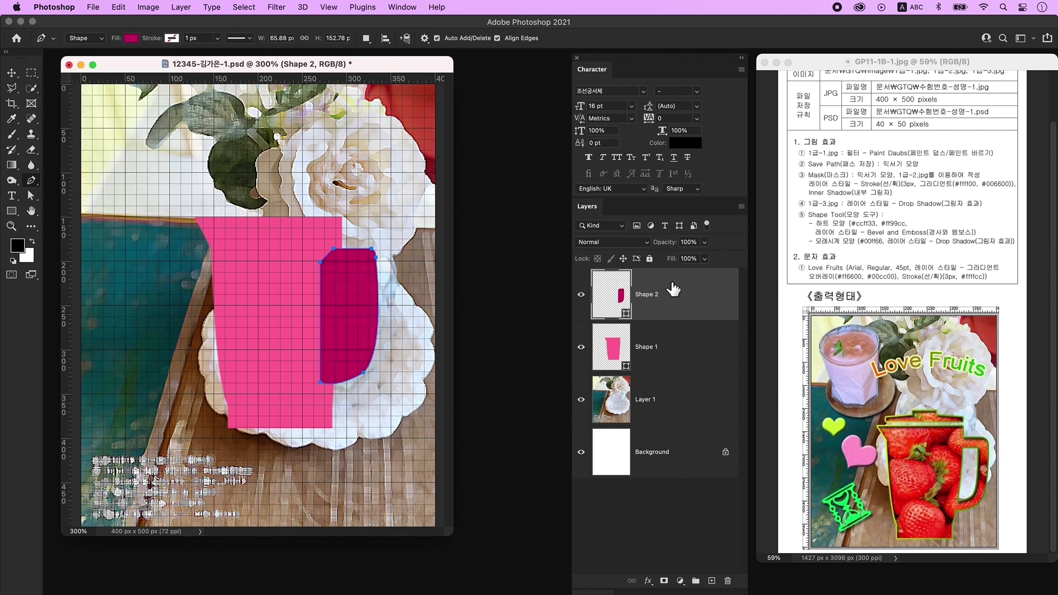
Duplicate the handle, color the copy #1dcc00, and shrink it to about 78% inside the original
{"action": "key", "text": "ctrl+j"}
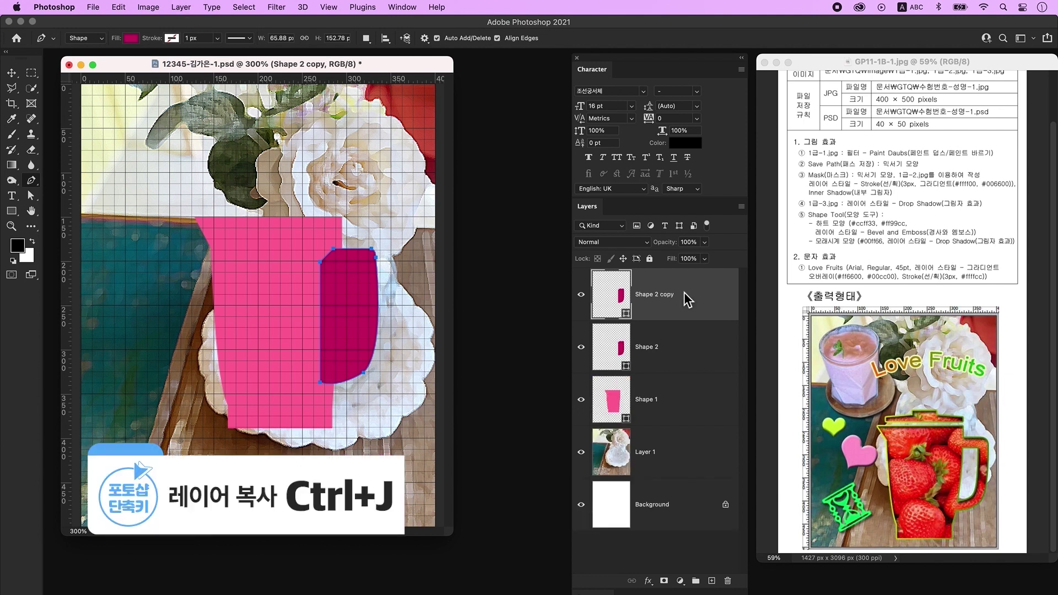
{"action": "double_click", "coordinate": [623, 295]}
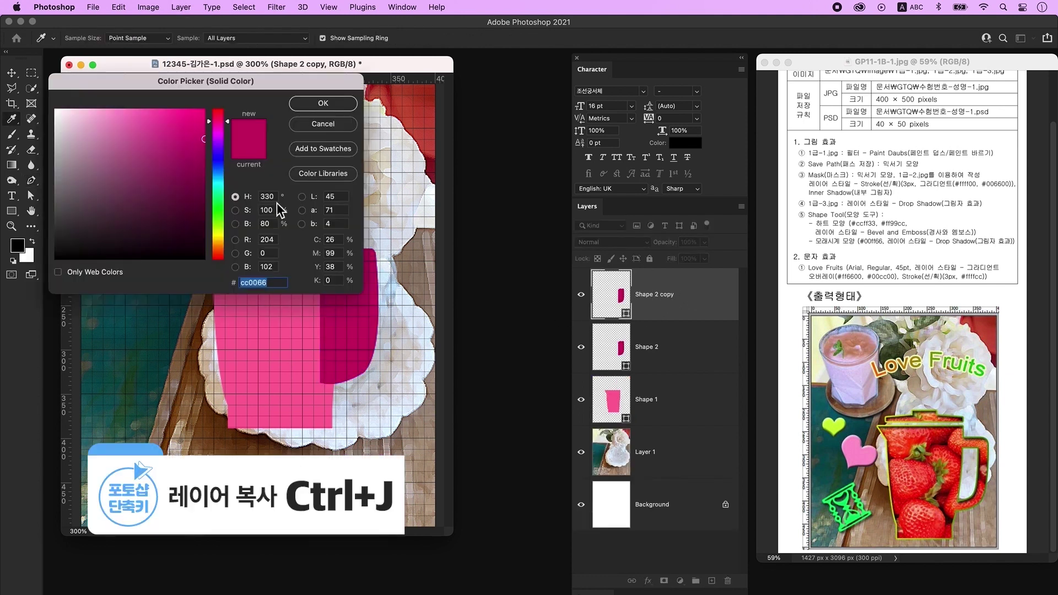
{"action": "left_click", "coordinate": [217, 213]}
{"action": "key", "text": "Return"}
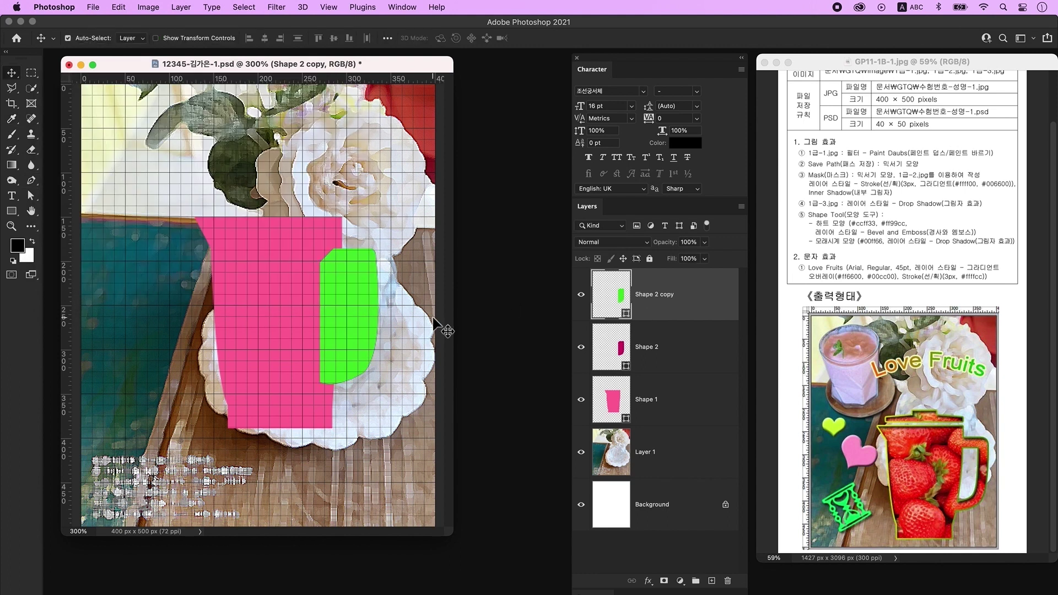
{"action": "key", "text": "ctrl+t"}
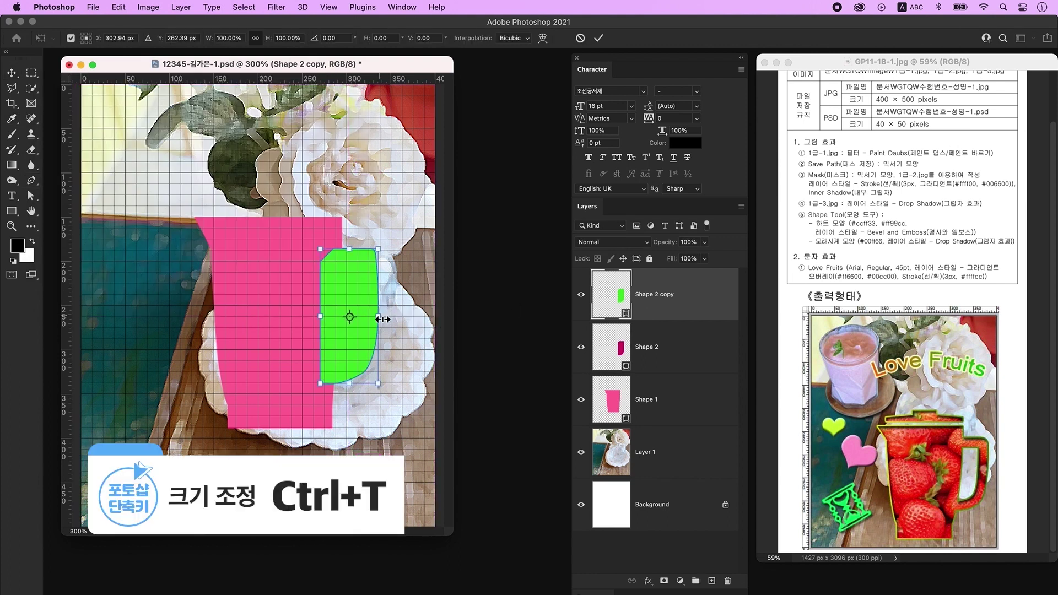
{"action": "left_click_drag", "start_coordinate": [378, 248], "coordinate": [350, 303]}
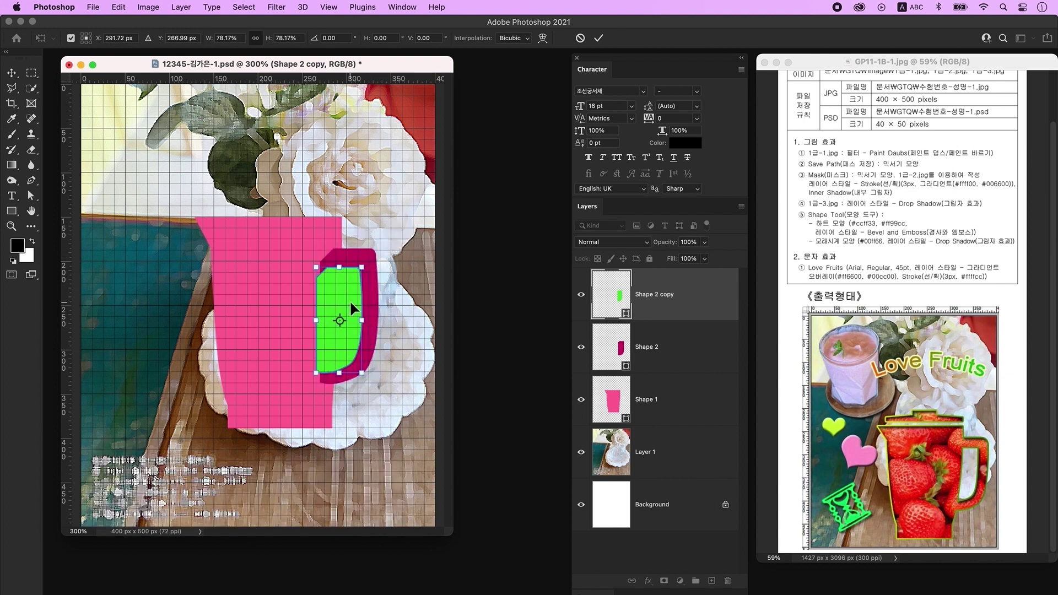
{"action": "key", "text": "Return"}
{"action": "key", "text": "a"}
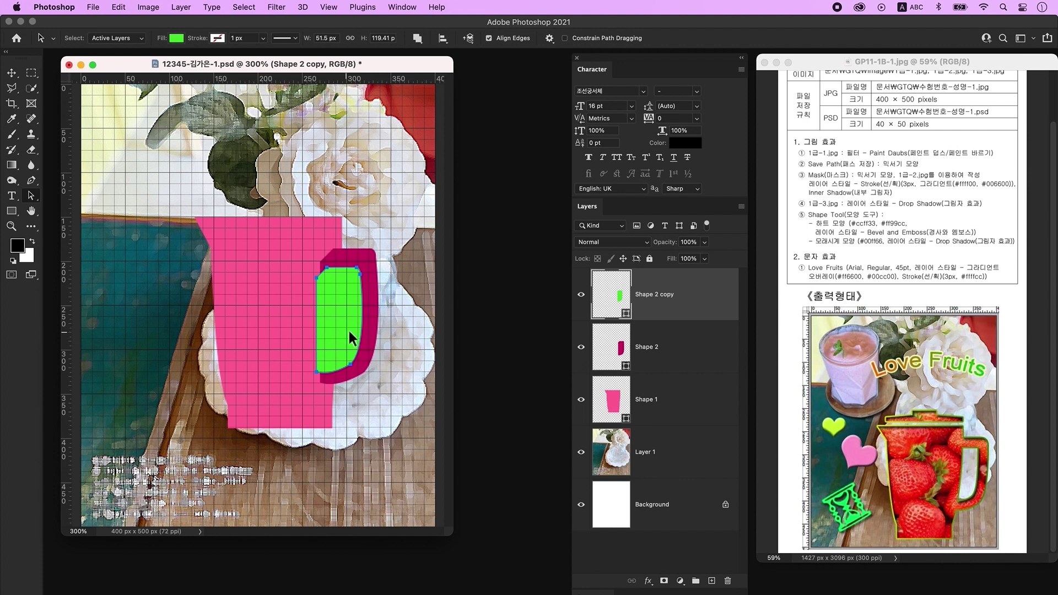
Subtract the green copy from the handle, merge both into one outline shape, and add a layer
{"action": "left_click", "coordinate": [419, 41]}
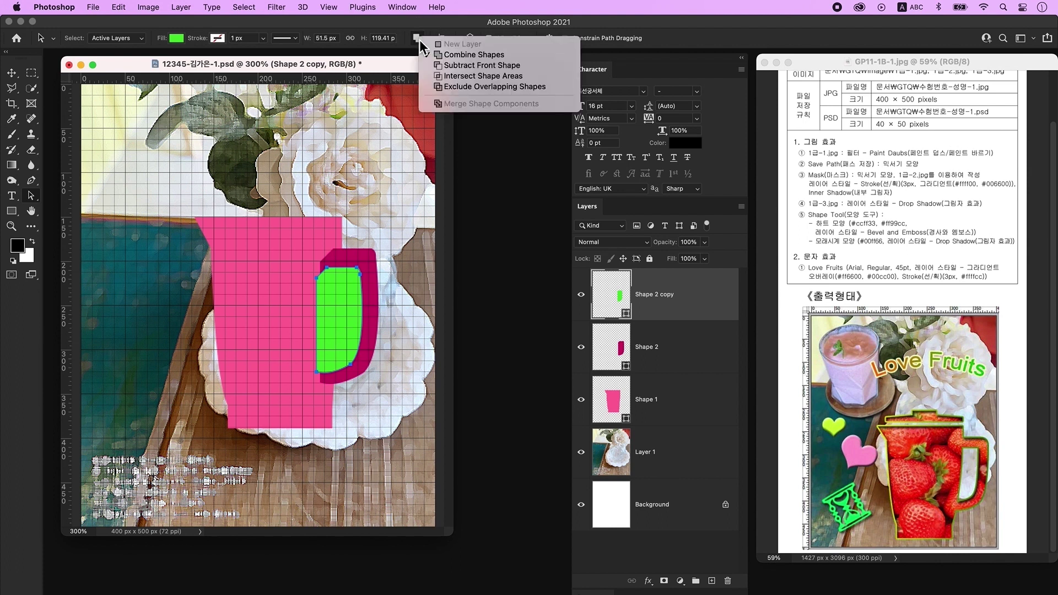
{"action": "left_click", "coordinate": [462, 68]}
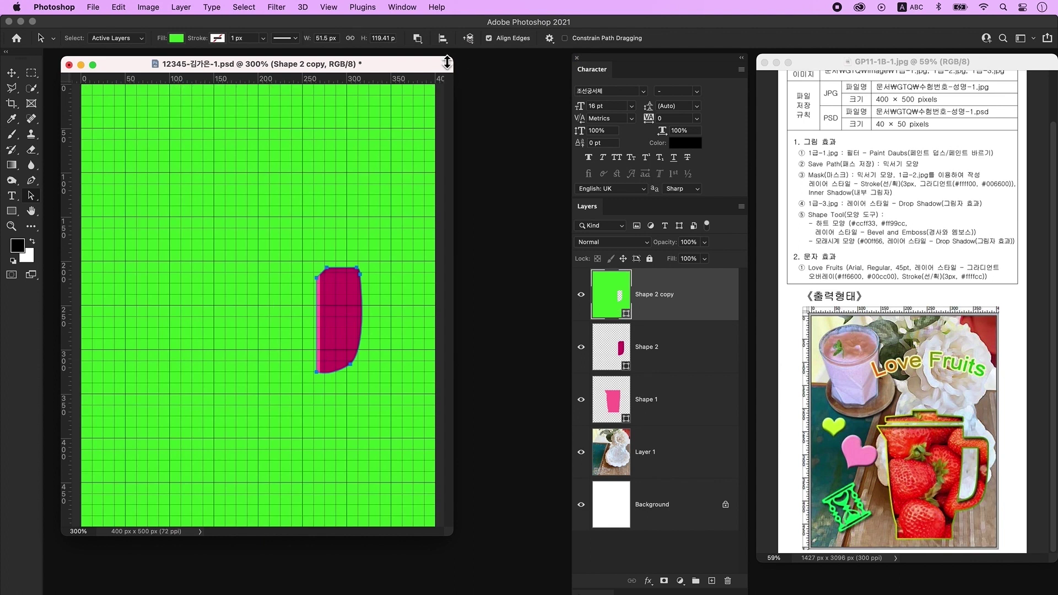
{"action": "left_click", "coordinate": [704, 347], "text": "shift"}
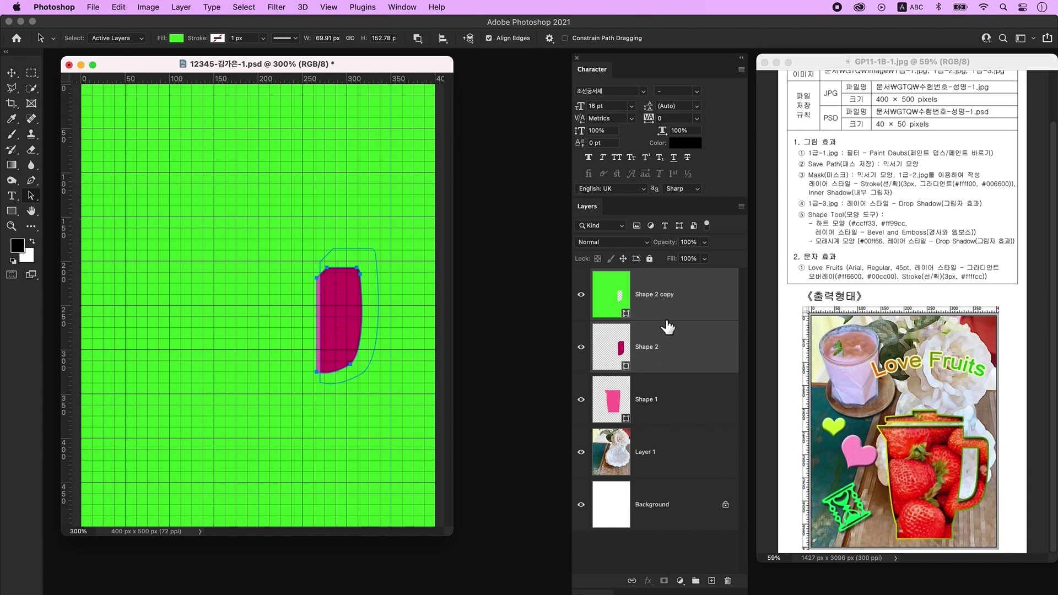
{"action": "right_click", "coordinate": [697, 289]}
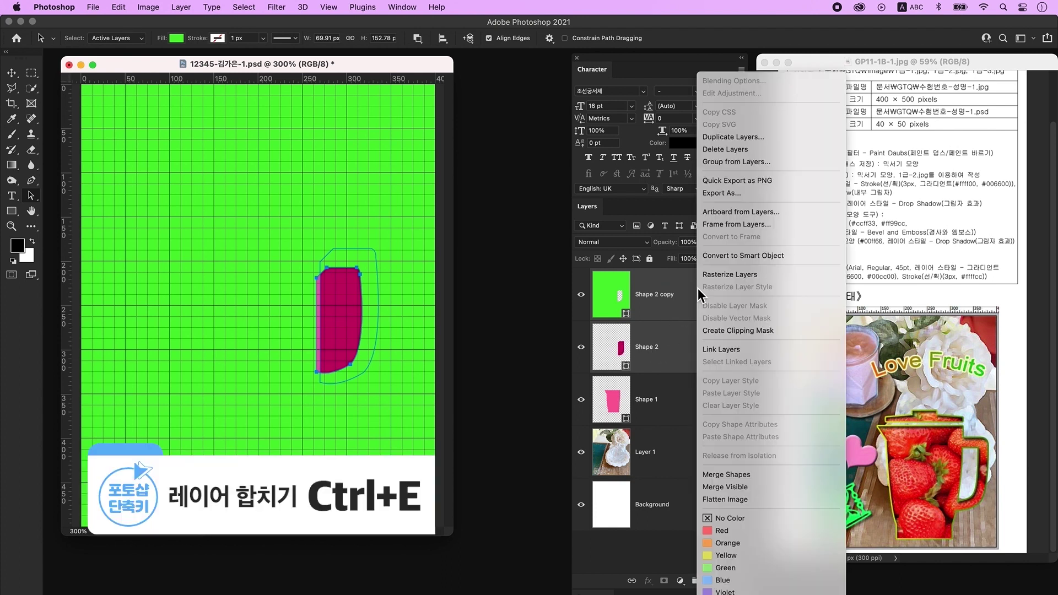
{"action": "left_click", "coordinate": [746, 477]}
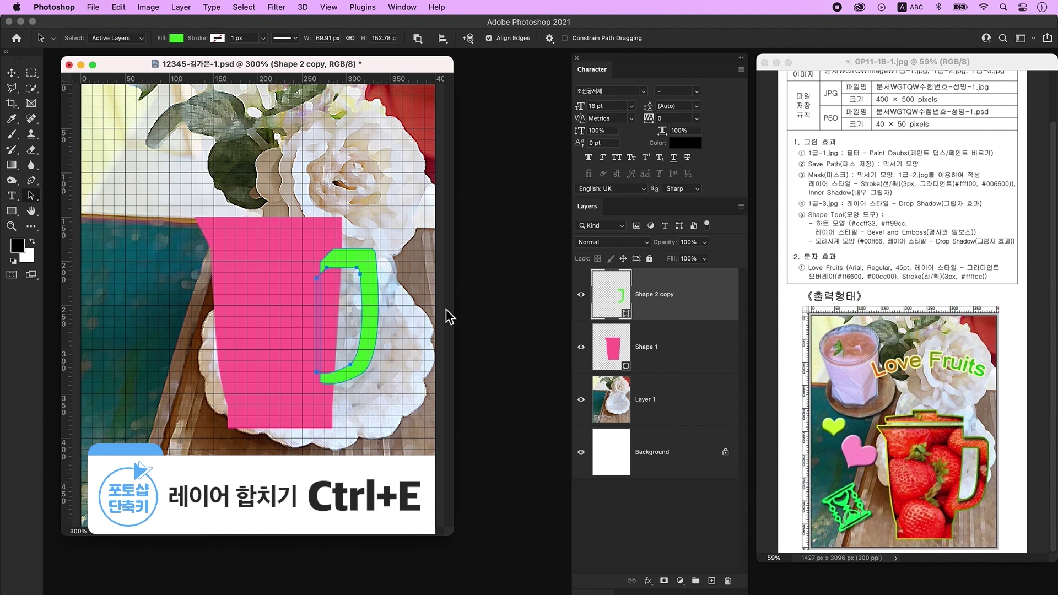
{"action": "left_click", "coordinate": [417, 39]}
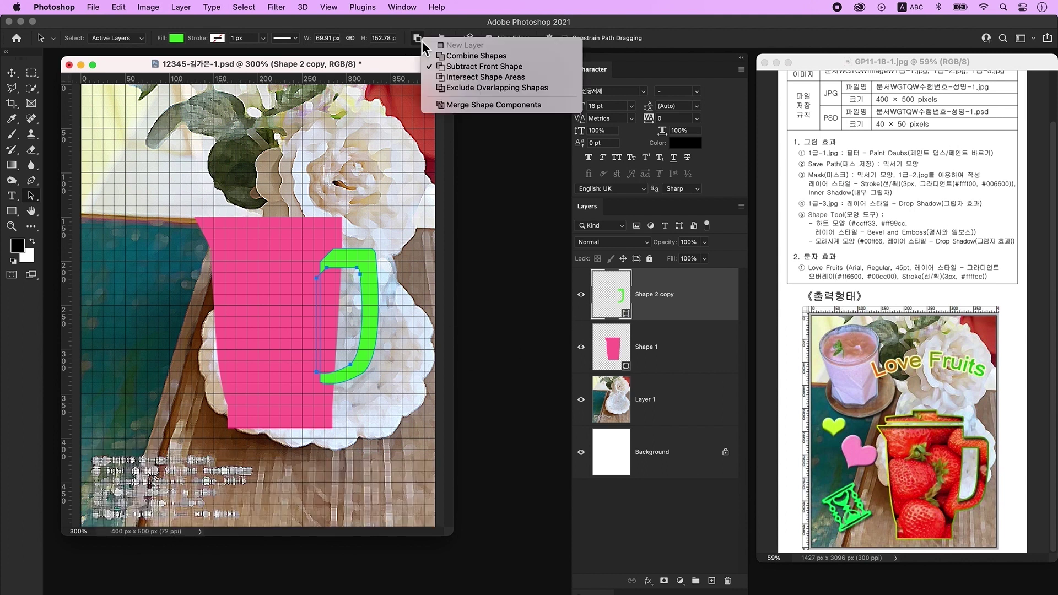
{"action": "left_click", "coordinate": [503, 106]}
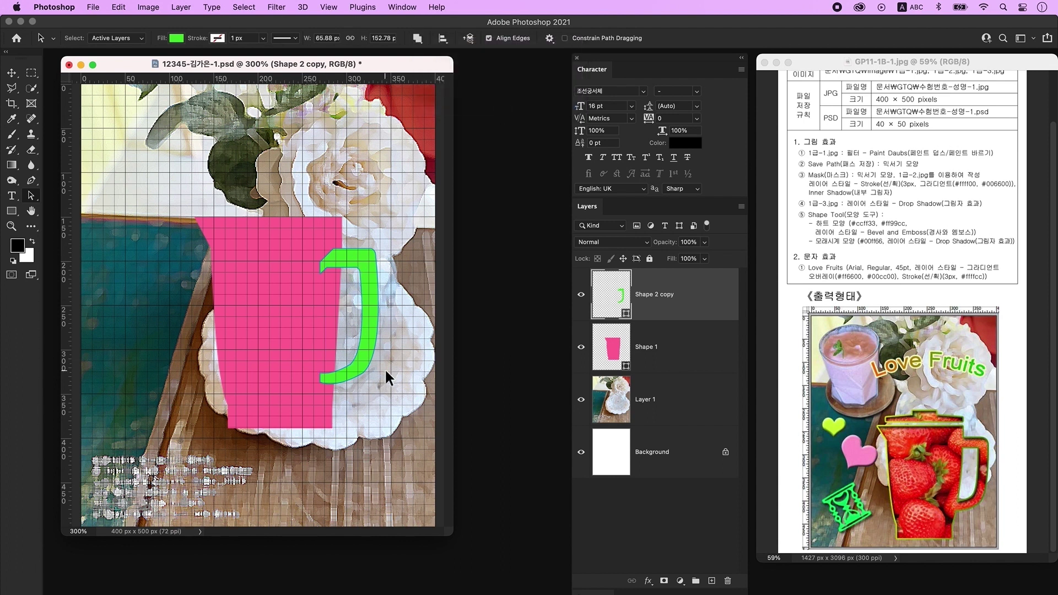
{"action": "left_click", "coordinate": [711, 580]}
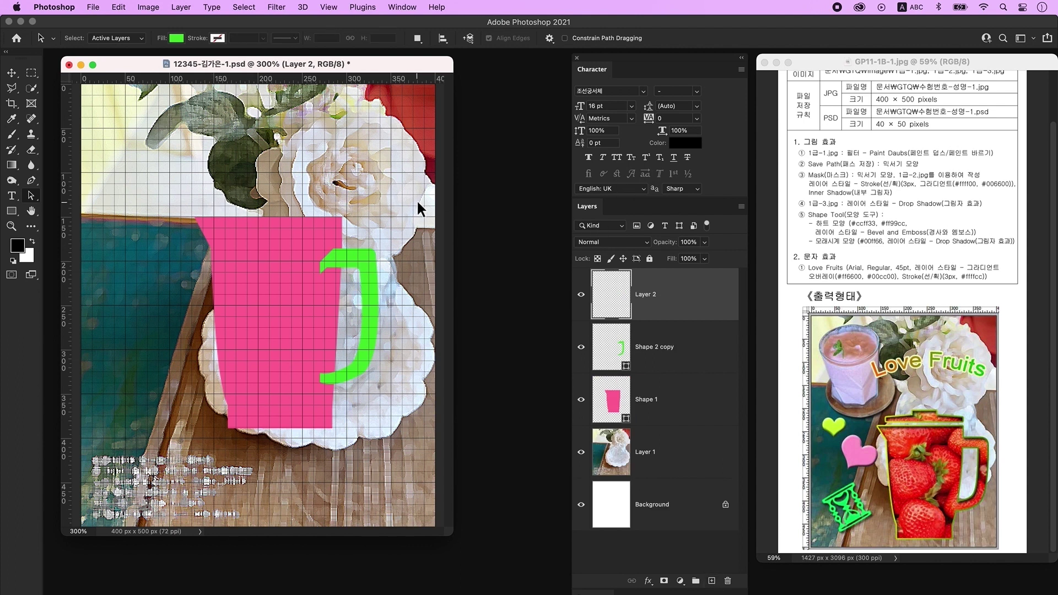
Draw a wide flat pink lid and a small knob above it, centred horizontally
{"action": "left_click", "coordinate": [14, 212]}
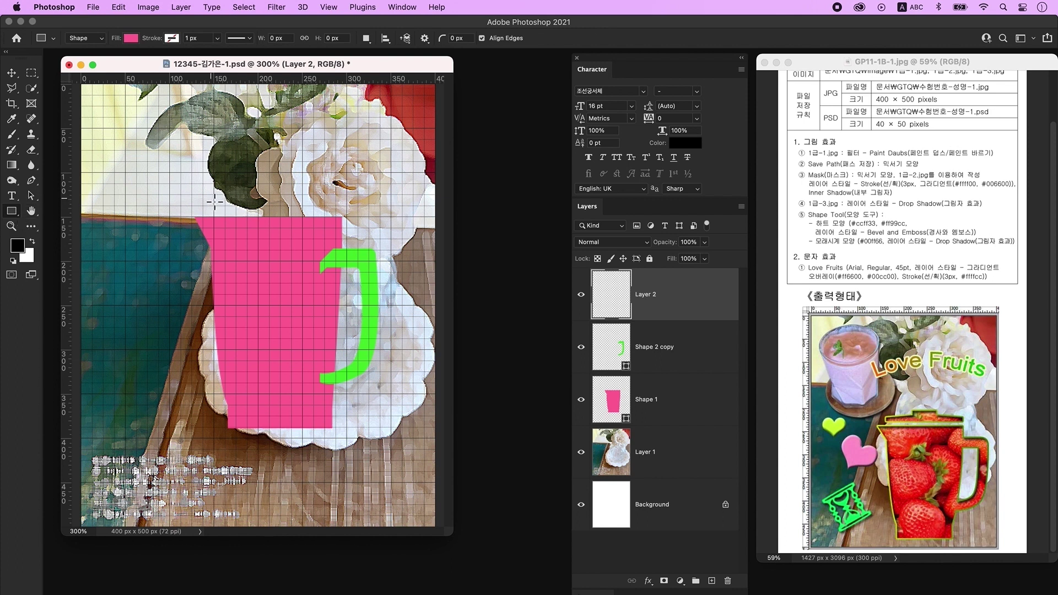
{"action": "left_click_drag", "start_coordinate": [211, 197], "coordinate": [344, 210]}
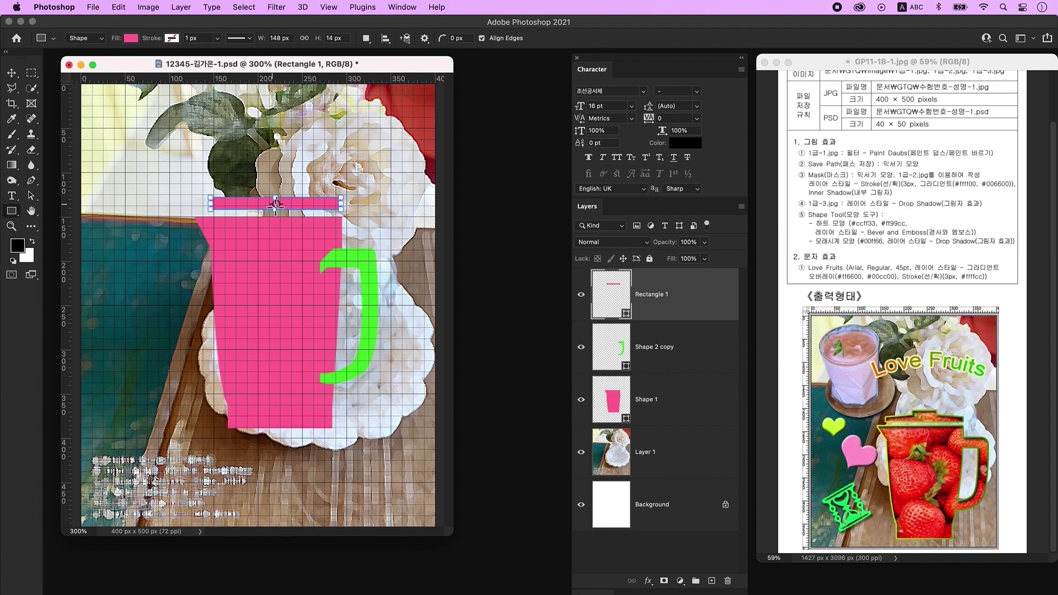
{"action": "left_click", "coordinate": [712, 580]}
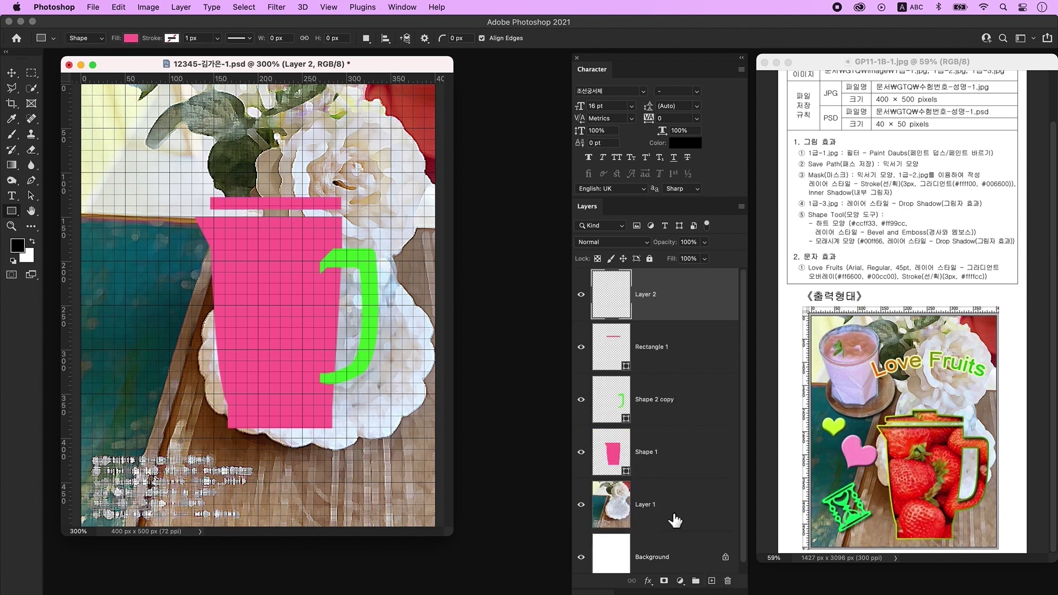
{"action": "left_click_drag", "start_coordinate": [257, 186], "coordinate": [307, 201]}
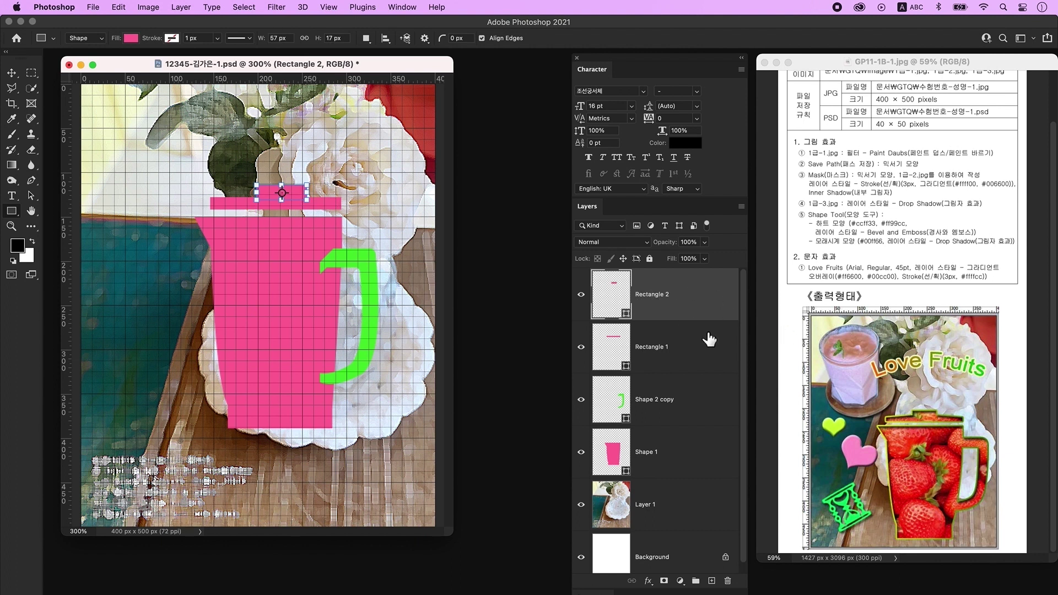
{"action": "left_click", "coordinate": [713, 353], "text": "shift"}
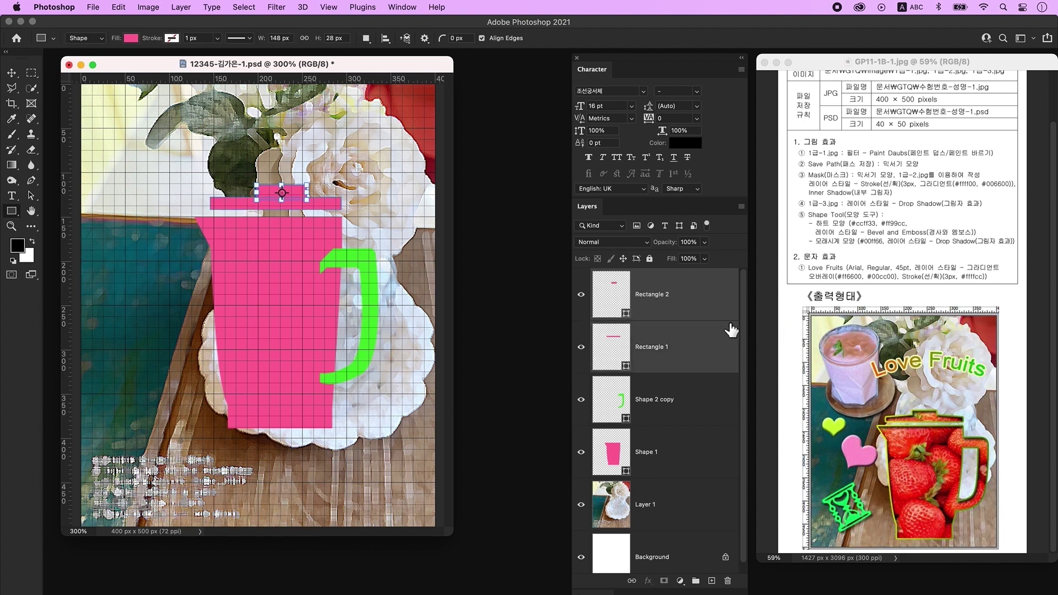
{"action": "left_click", "coordinate": [16, 76]}
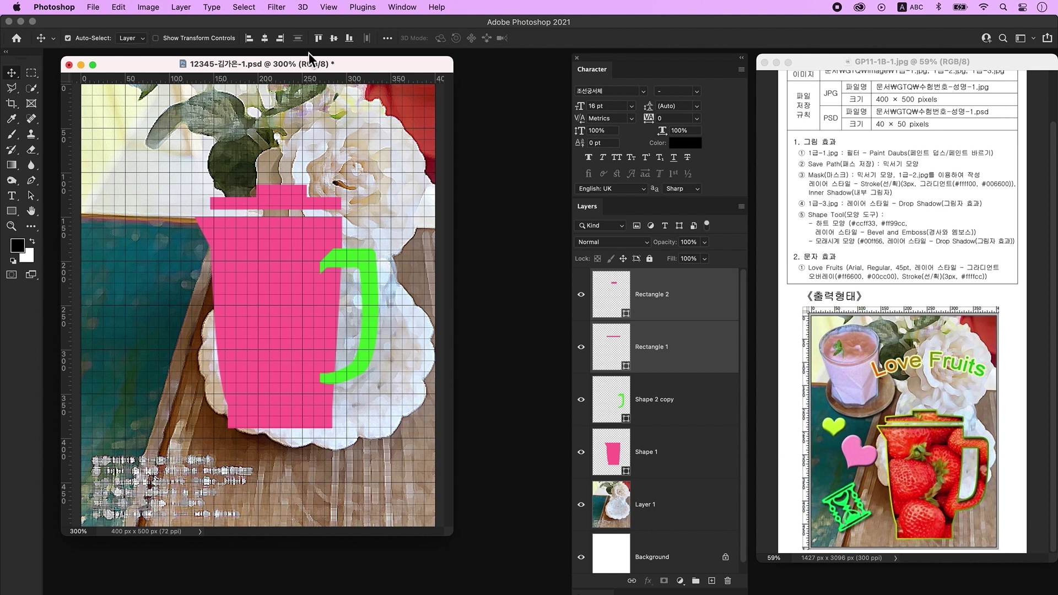
{"action": "left_click", "coordinate": [265, 39]}
Merge the lid and knob rectangles into one layer and combine their shape components
{"action": "right_click", "coordinate": [695, 293]}
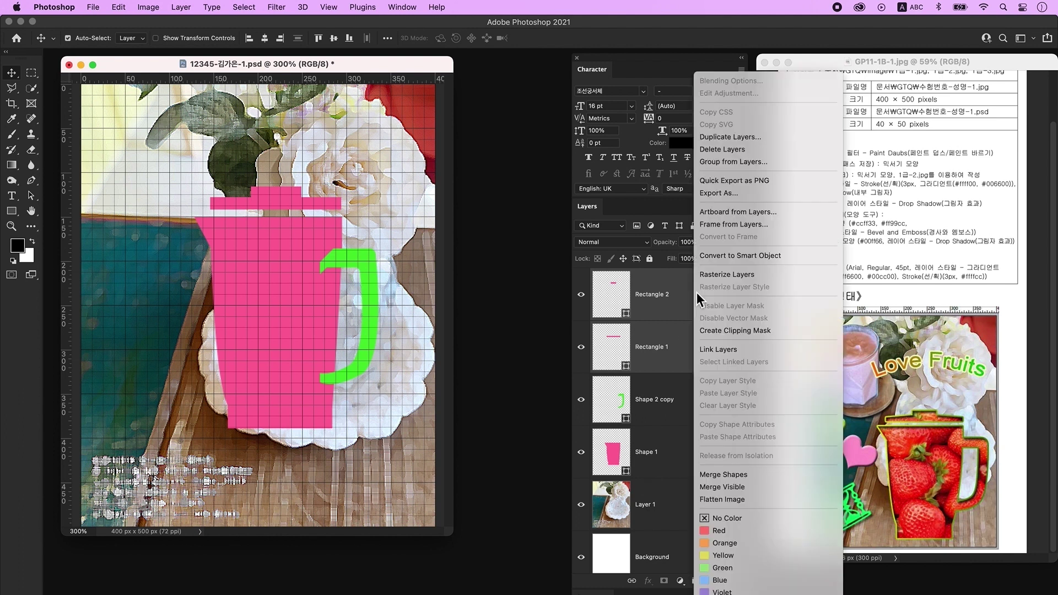
{"action": "left_click", "coordinate": [749, 475]}
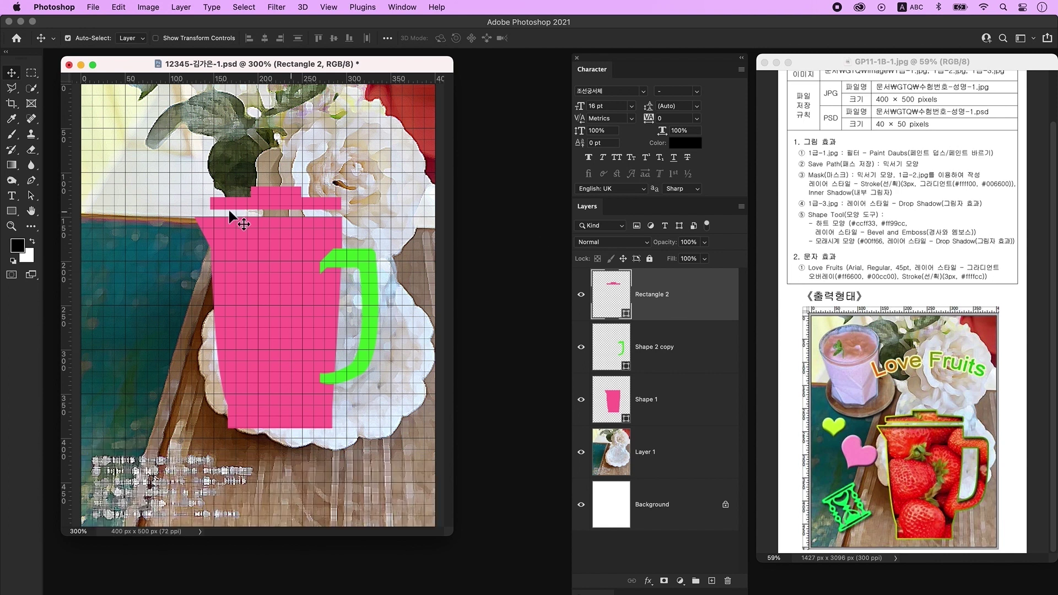
{"action": "left_click", "coordinate": [29, 199]}
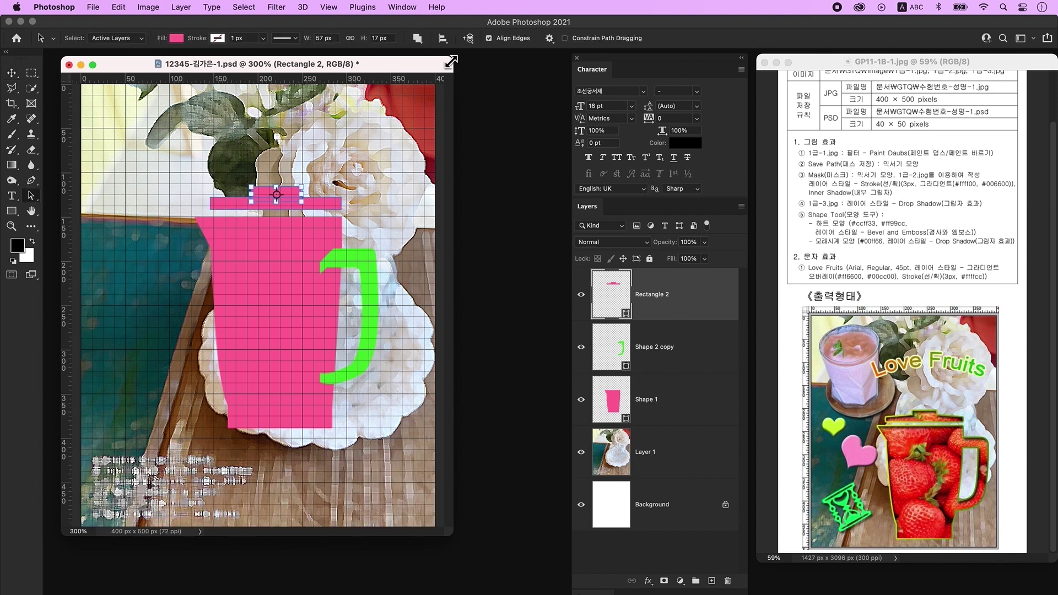
{"action": "left_click", "coordinate": [422, 41]}
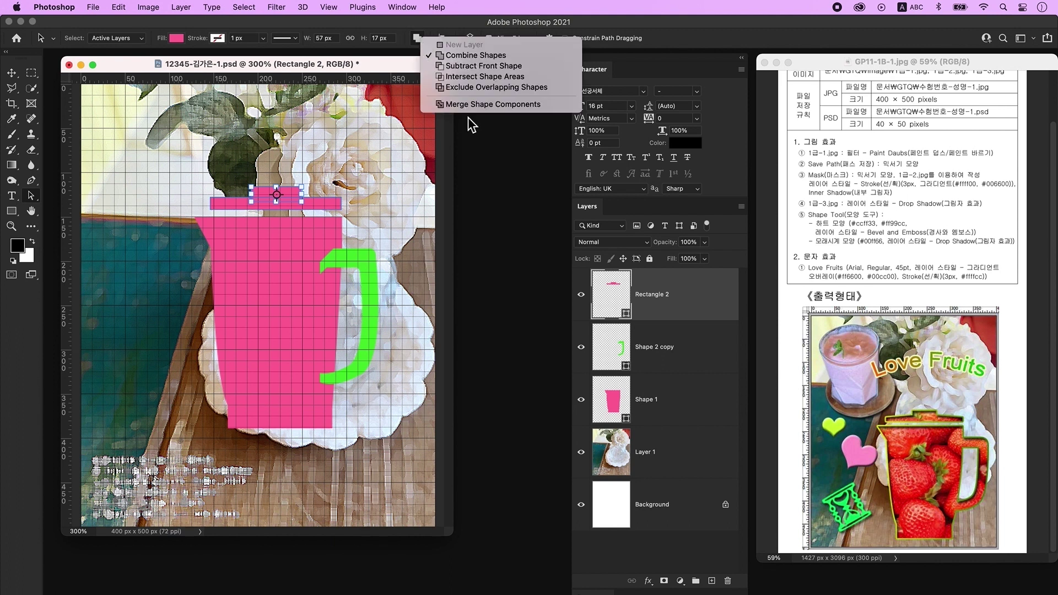
{"action": "left_click", "coordinate": [487, 107]}
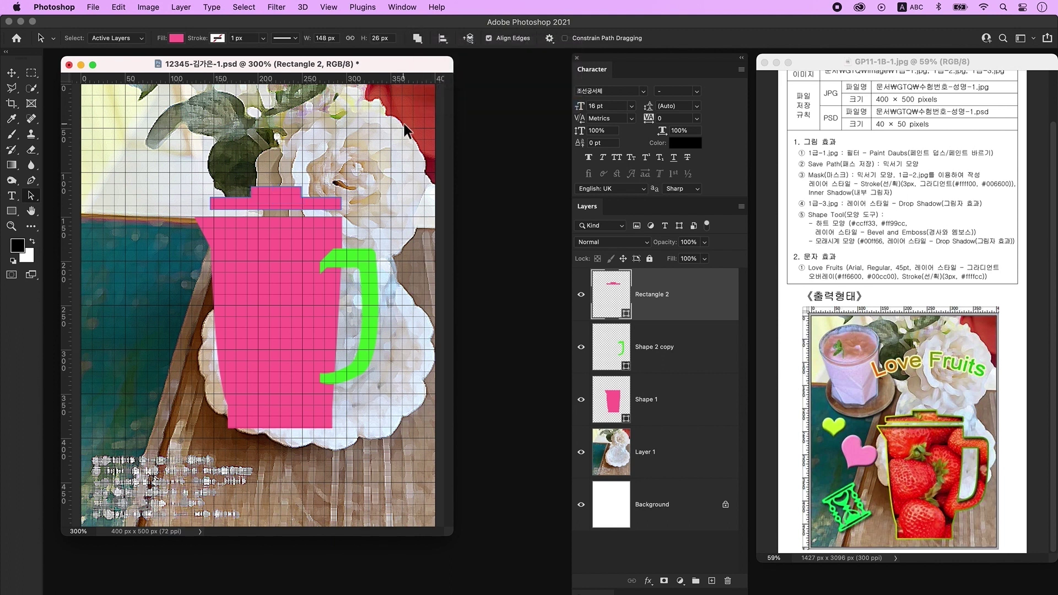
Lower the knob's top anchor points to make the knob slightly shorter
{"action": "left_click_drag", "start_coordinate": [32, 202], "coordinate": [43, 197]}
{"action": "left_click", "coordinate": [82, 194]}
{"action": "left_click", "coordinate": [258, 192]}
{"action": "left_click", "coordinate": [342, 210]}
{"action": "left_click", "coordinate": [212, 198]}
{"action": "left_click", "coordinate": [242, 179]}
{"action": "left_click_drag", "start_coordinate": [287, 187], "coordinate": [288, 194]}
{"action": "key", "text": "v"}
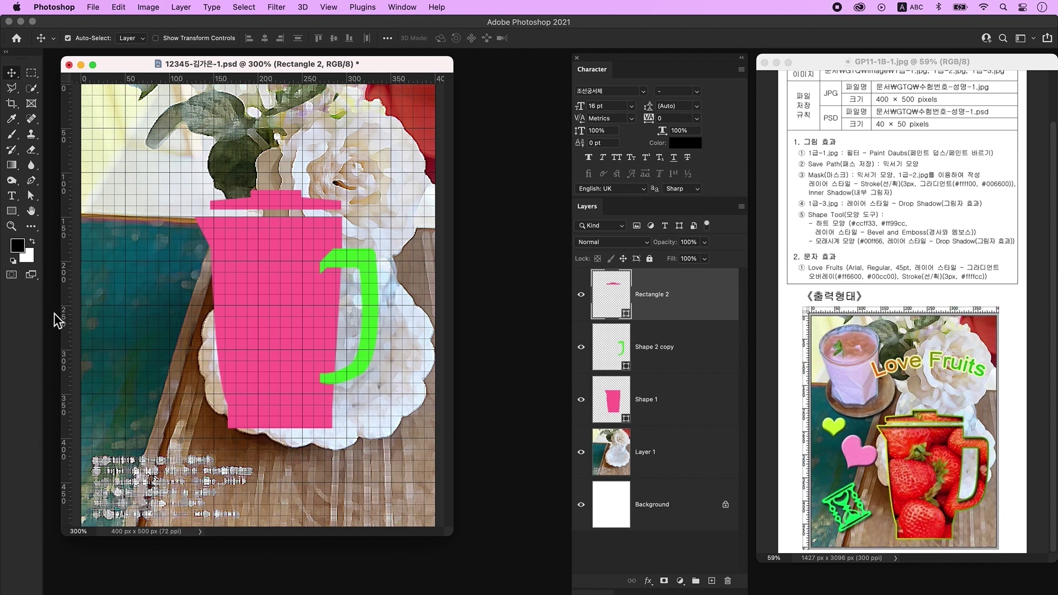
Select the pink cup, lid and green handle, move them down together and scale them to about 111%
{"action": "left_click", "coordinate": [278, 417]}
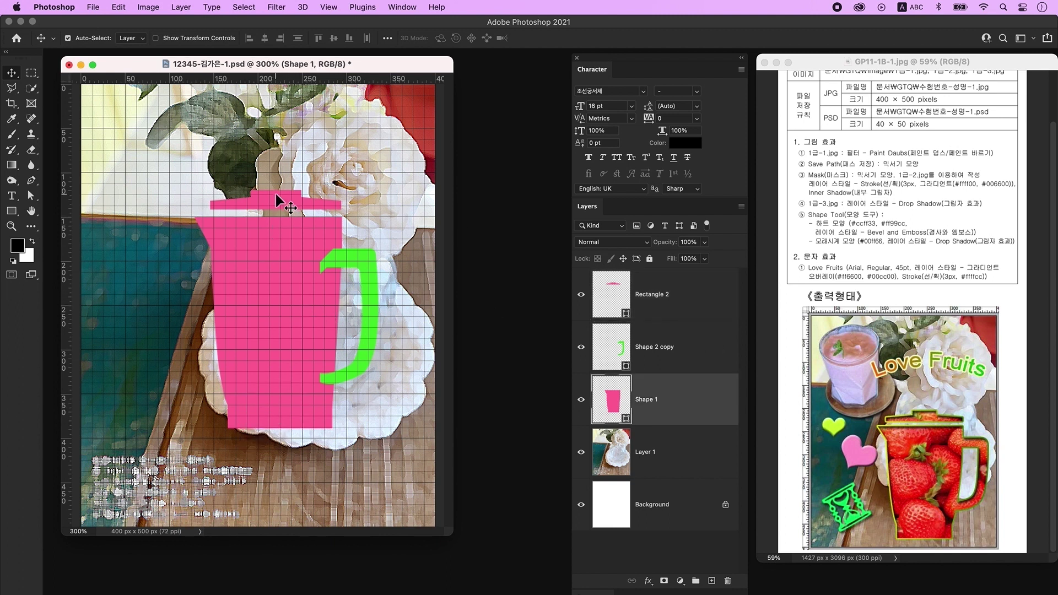
{"action": "left_click", "coordinate": [277, 196], "text": "shift"}
{"action": "left_click", "coordinate": [367, 276], "text": "shift"}
{"action": "left_click_drag", "start_coordinate": [368, 279], "coordinate": [385, 363]}
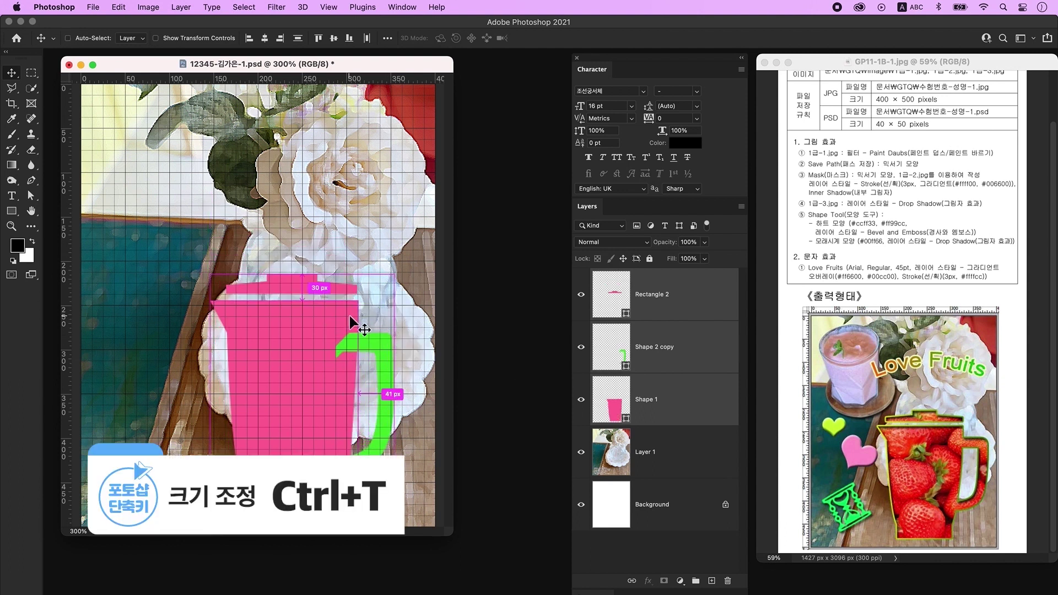
{"action": "key", "text": "ctrl+t"}
{"action": "left_click_drag", "start_coordinate": [307, 273], "coordinate": [304, 227]}
{"action": "left_click_drag", "start_coordinate": [306, 330], "coordinate": [312, 337]}
{"action": "key", "text": "Return"}
Nudge the cup and handle into their final positions, then reselect the cup, lid and handle together
{"action": "left_click", "coordinate": [304, 460], "text": "ctrl"}
{"action": "left_click_drag", "start_coordinate": [305, 460], "coordinate": [304, 445]}
{"action": "mouse_move", "coordinate": [407, 419]}
{"action": "left_mouse_down"}
{"action": "mouse_move", "coordinate": [404, 402]}
{"action": "mouse_move", "coordinate": [394, 405]}
{"action": "left_mouse_up"}
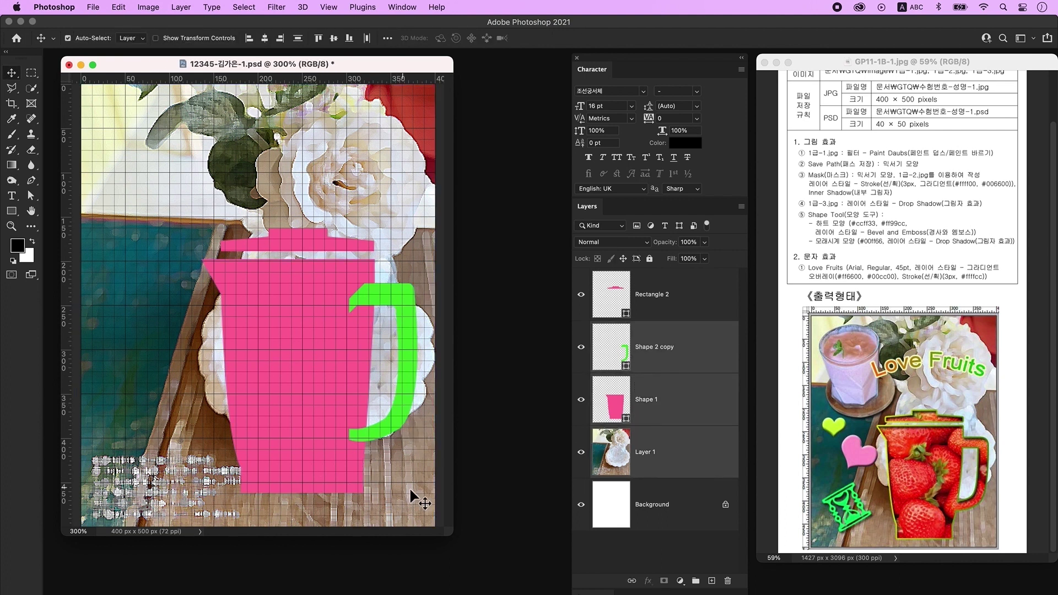
{"action": "left_click", "coordinate": [406, 323]}
{"action": "left_click_drag", "start_coordinate": [404, 358], "coordinate": [401, 370]}
{"action": "left_click_drag", "start_coordinate": [321, 425], "coordinate": [324, 439]}
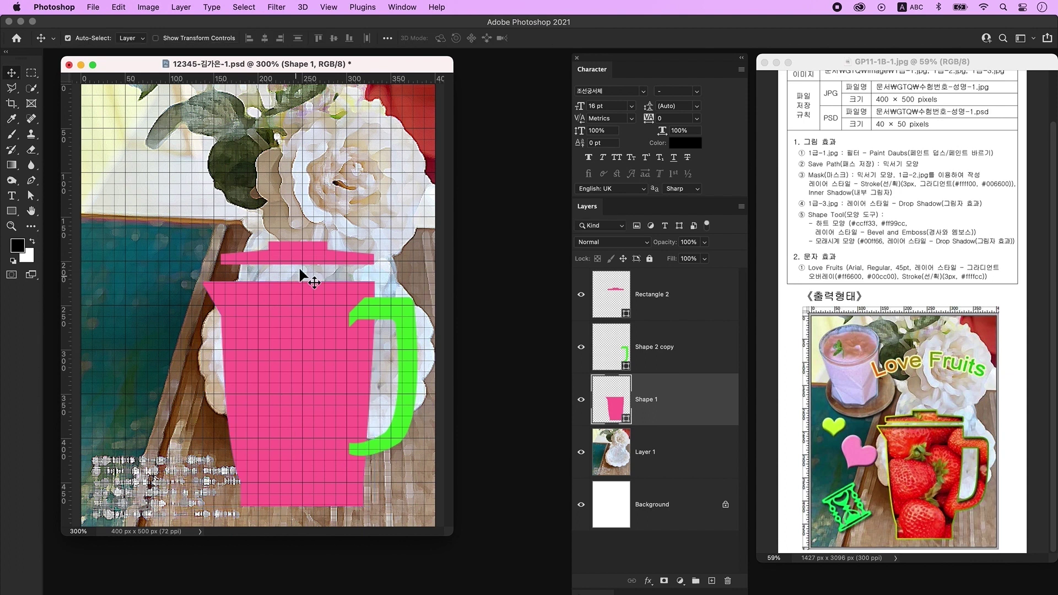
{"action": "left_click", "coordinate": [408, 333], "text": "ctrl"}
{"action": "key", "text": "ctrl+t"}
{"action": "key", "text": "Return"}
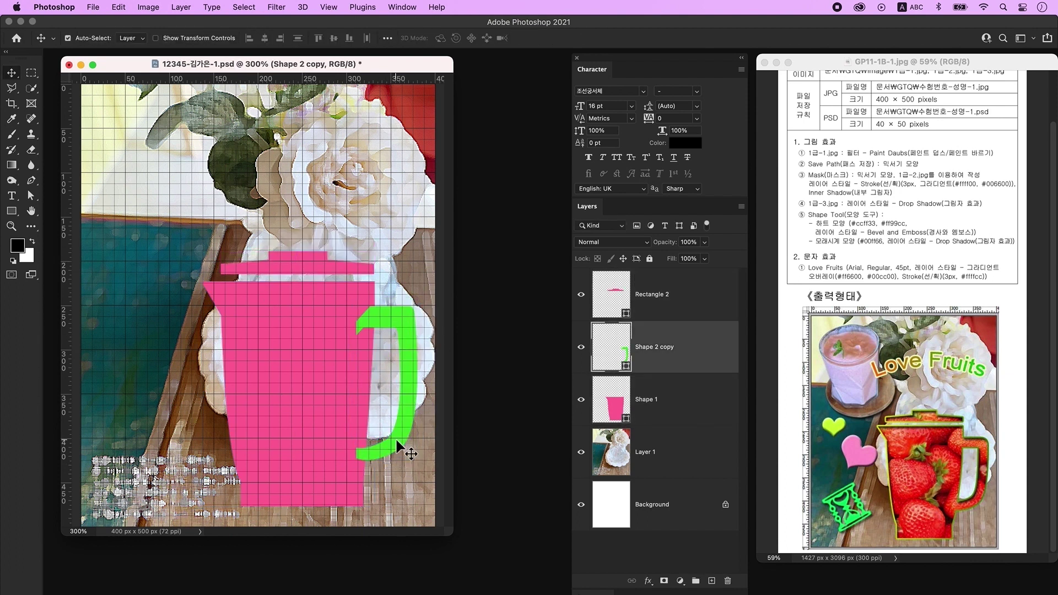
{"action": "left_click", "coordinate": [271, 272]}
{"action": "left_click_drag", "start_coordinate": [285, 375], "coordinate": [289, 378]}
{"action": "left_click", "coordinate": [715, 338], "text": "shift"}
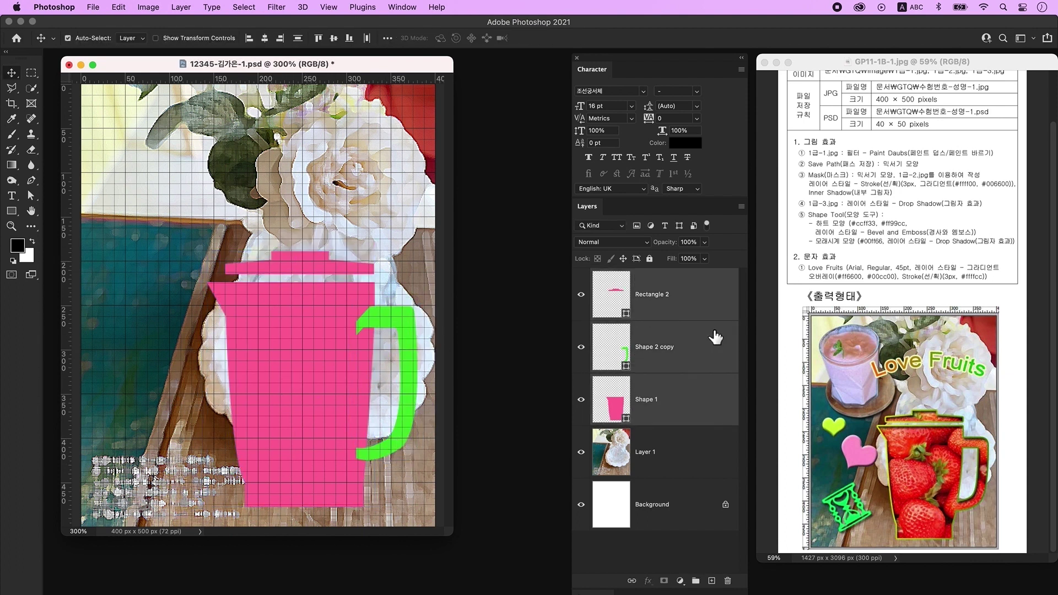
Merge the cup, lid and handle shapes into one pink Rectangle 2 layer
{"action": "right_click", "coordinate": [712, 306]}
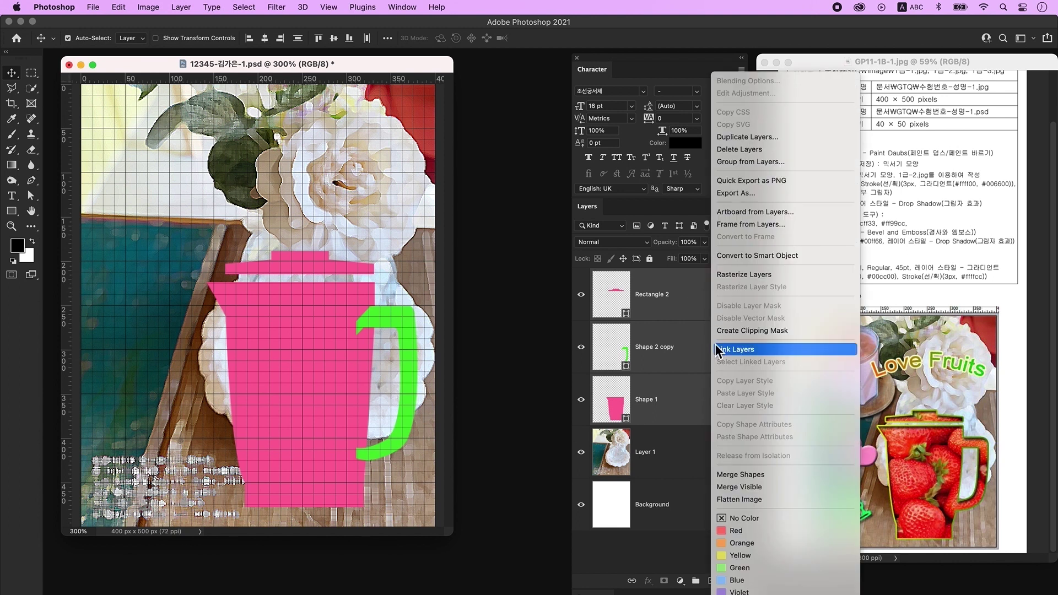
{"action": "left_click", "coordinate": [756, 477]}
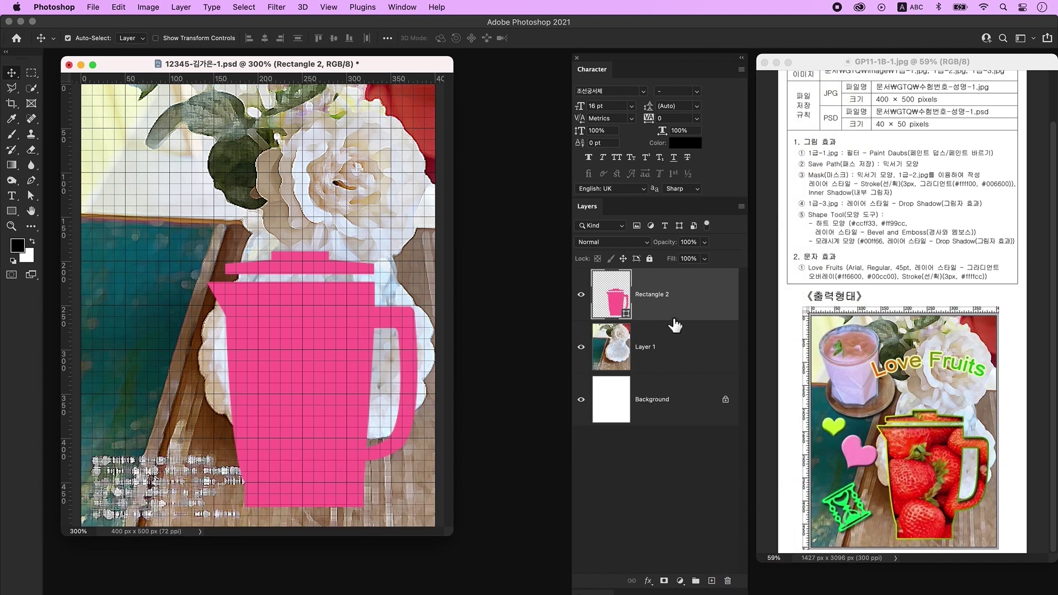
{"action": "left_click", "coordinate": [402, 7]}
Save the cup's shape path in the Paths panel under the name '믹서기 모양'
{"action": "left_click", "coordinate": [472, 322]}
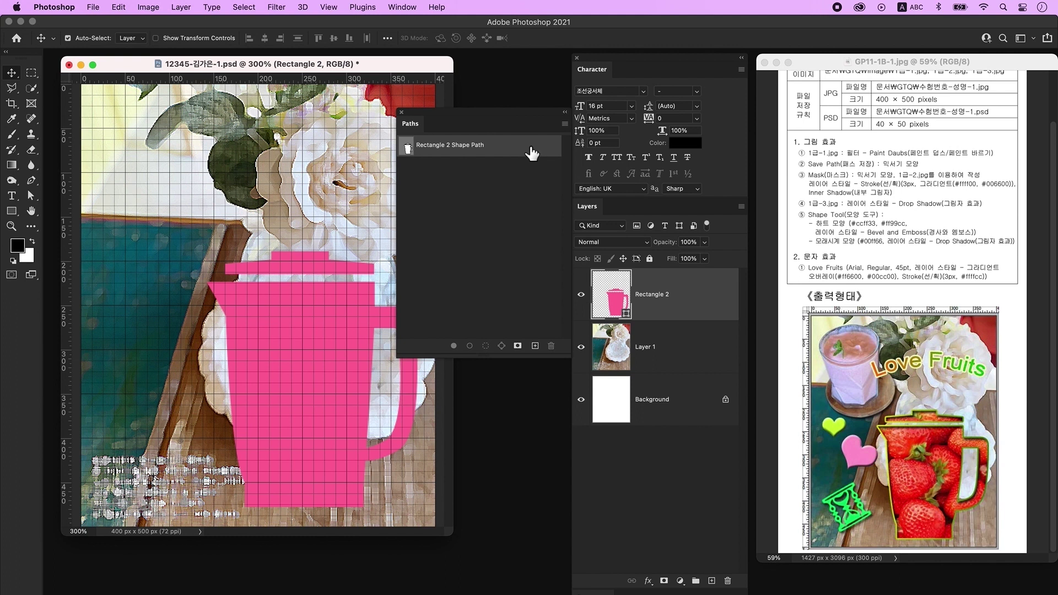
{"action": "double_click", "coordinate": [531, 148]}
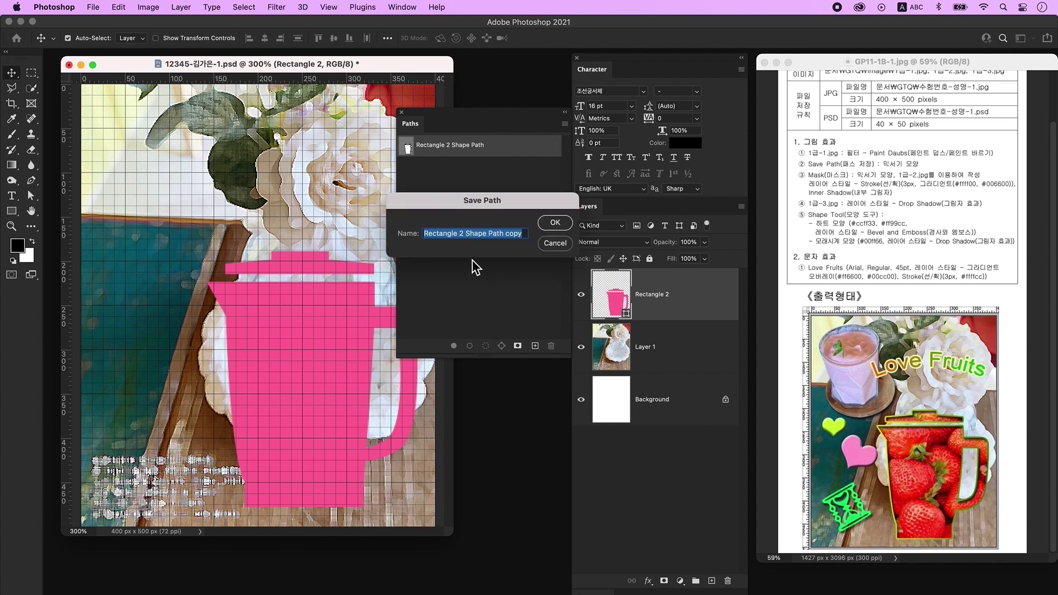
{"action": "key", "text": "BackSpace"}
{"action": "key", "text": "ctrl+space"}
{"action": "type", "text": "믹서기 모양"}
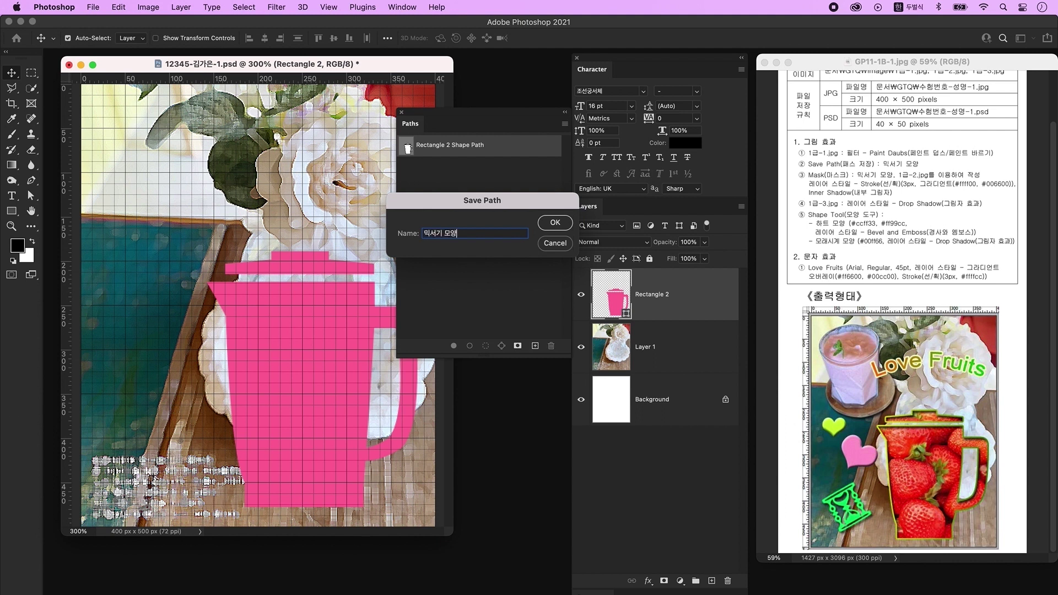
{"action": "key", "text": "Return"}
{"action": "left_click", "coordinate": [482, 266]}
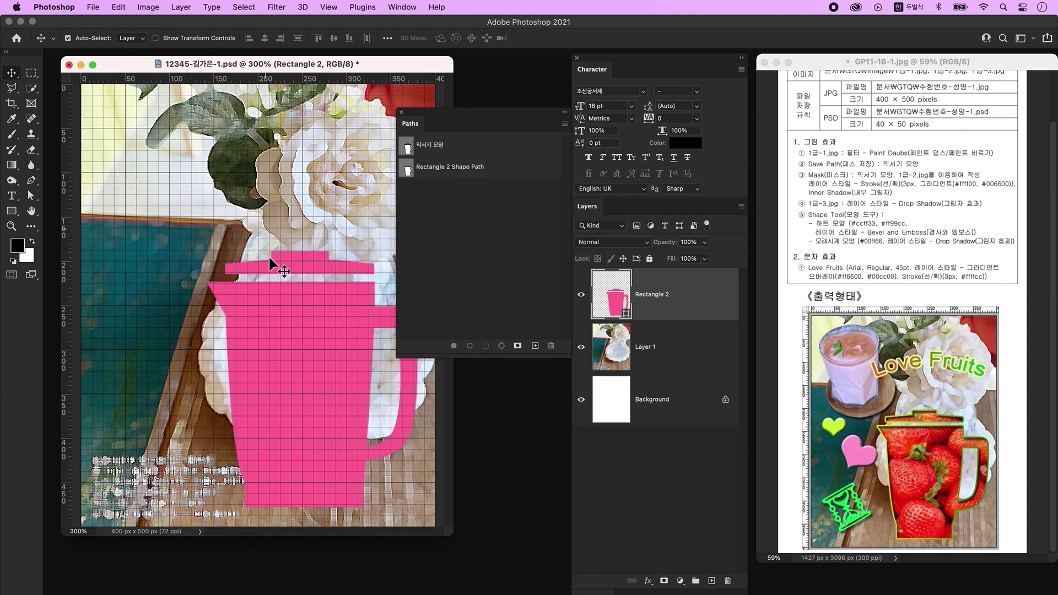
Hide the canvas grid and choose 1급-2.jpg in the Open dialog
{"action": "left_click", "coordinate": [402, 113]}
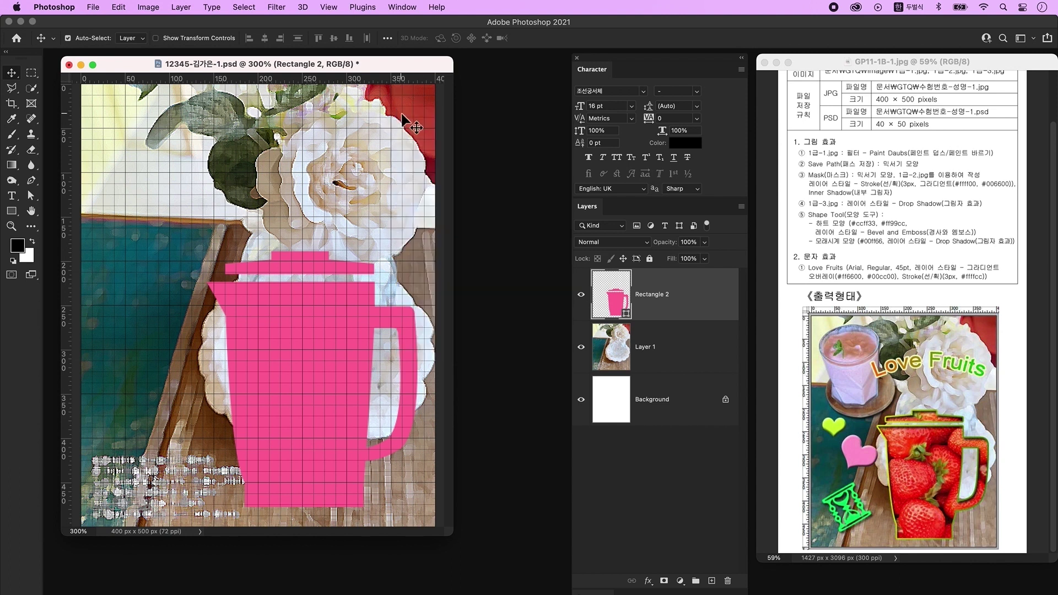
{"action": "key", "text": "super+apostrophe"}
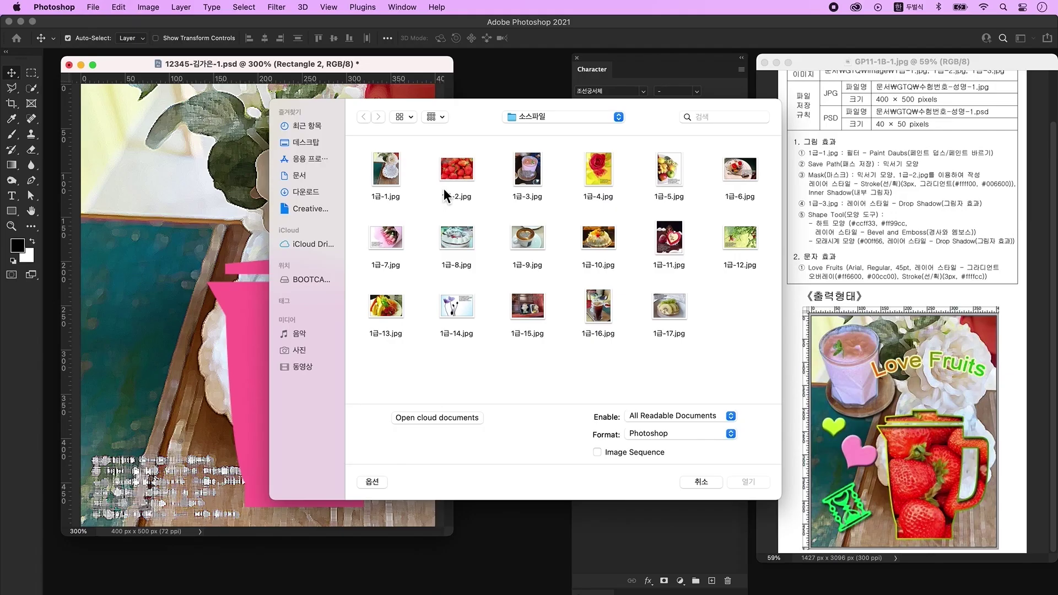
{"action": "left_click", "coordinate": [448, 190]}
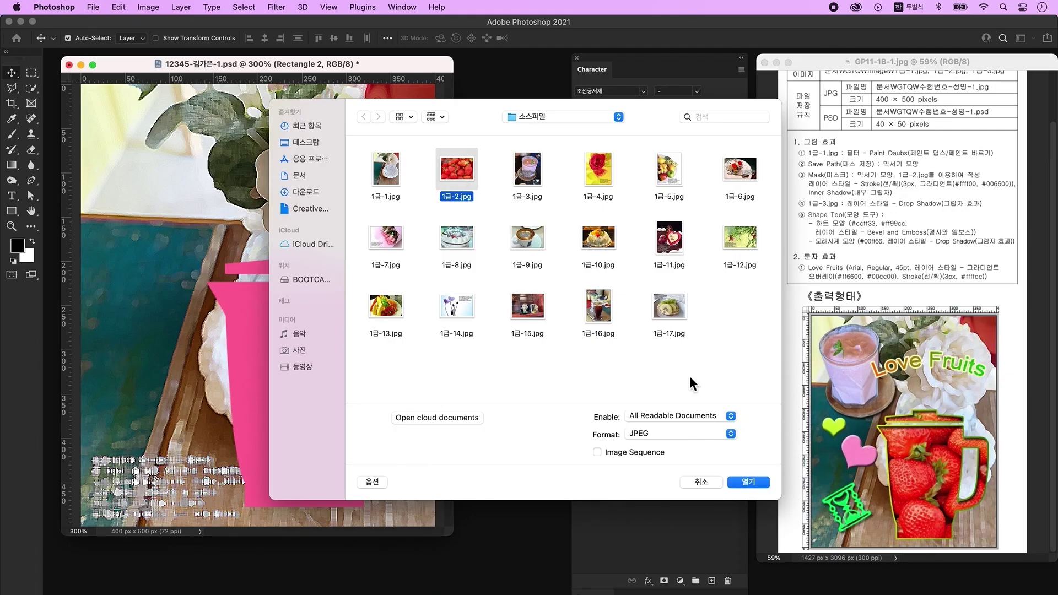
Open 1급-2.jpg, copy its strawberries into the composition, and close the source image
{"action": "left_click", "coordinate": [750, 481]}
{"action": "left_click_drag", "start_coordinate": [170, 91], "coordinate": [538, 147]}
{"action": "left_click_drag", "start_coordinate": [515, 254], "coordinate": [219, 264]}
{"action": "left_click", "coordinate": [433, 260]}
{"action": "key", "text": "super+w"}
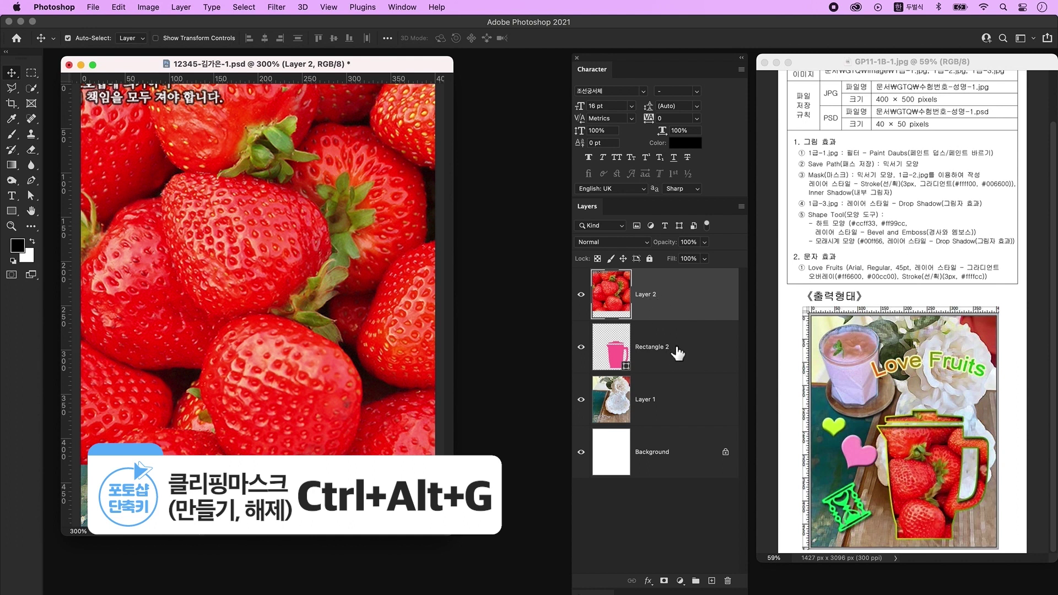
Clip the strawberry layer inside the pink cup shape and scale it to about 76%
{"action": "left_click", "coordinate": [658, 319], "text": "alt"}
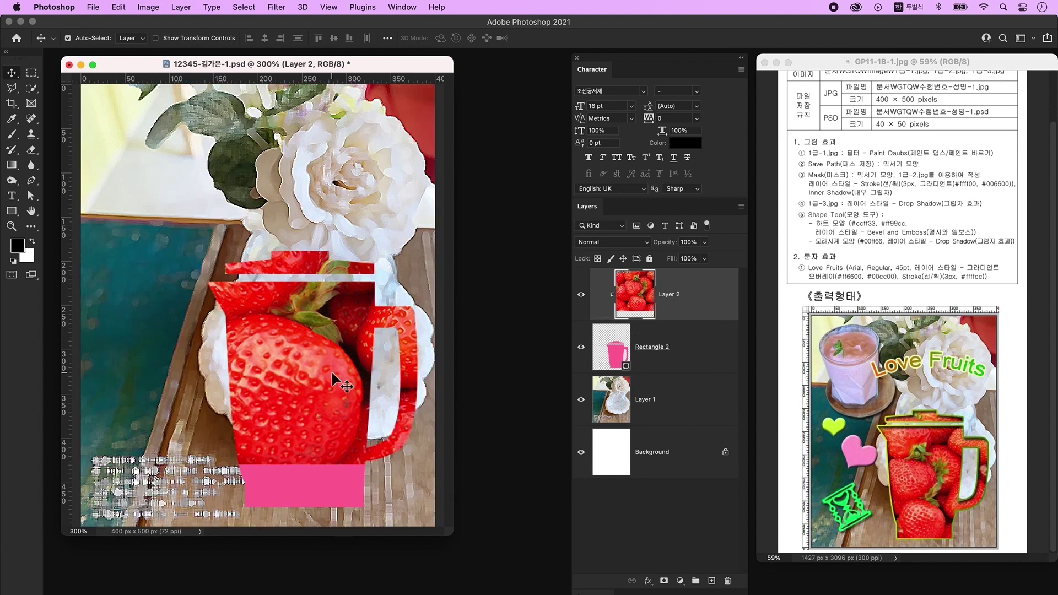
{"action": "key", "text": "ctrl+t"}
{"action": "left_click_drag", "start_coordinate": [355, 464], "coordinate": [354, 351]}
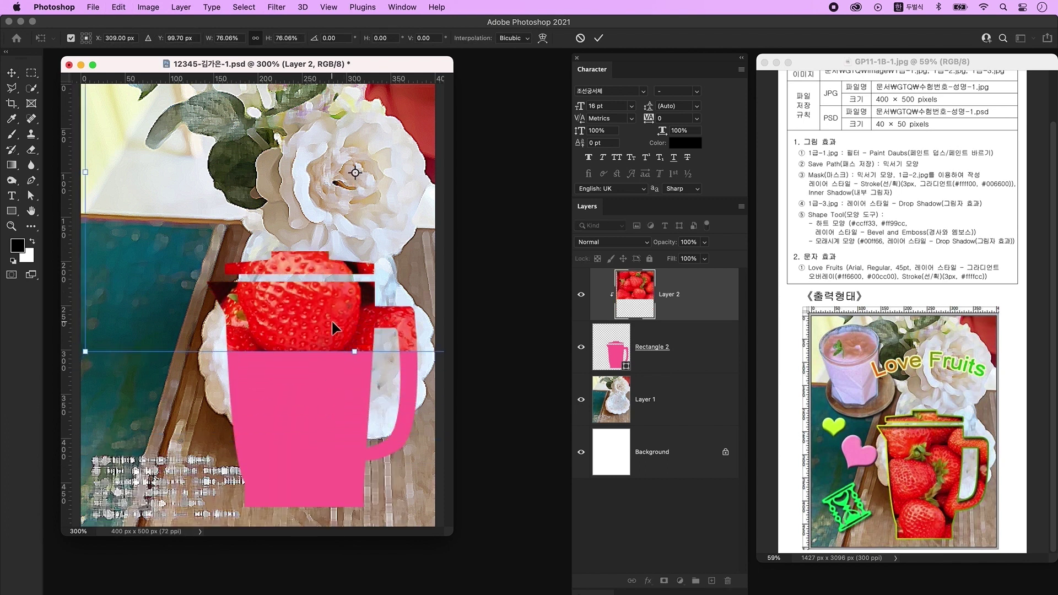
{"action": "key", "text": "Return"}
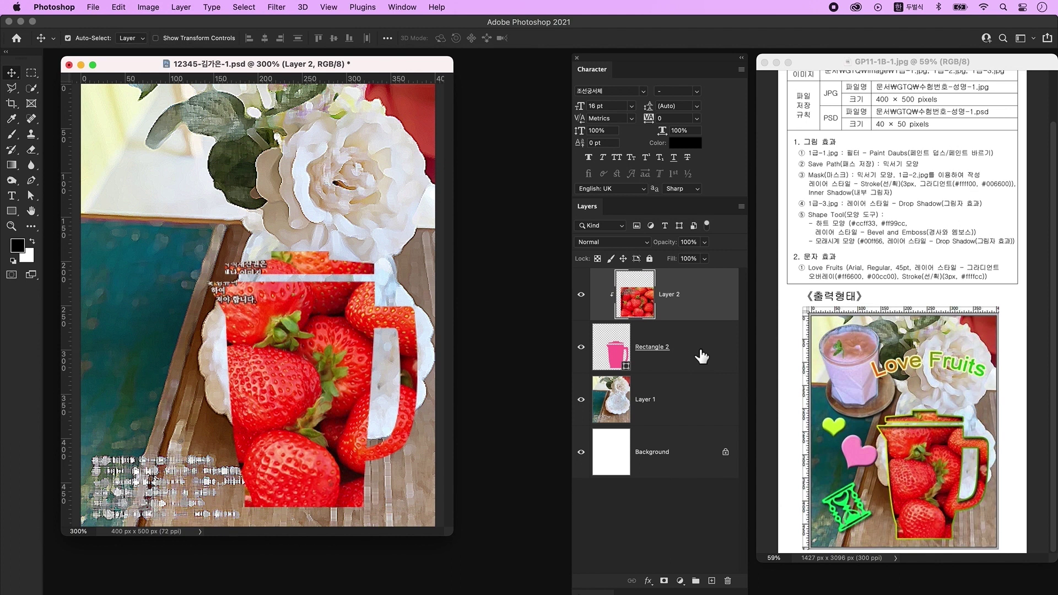
{"action": "left_click", "coordinate": [699, 353]}
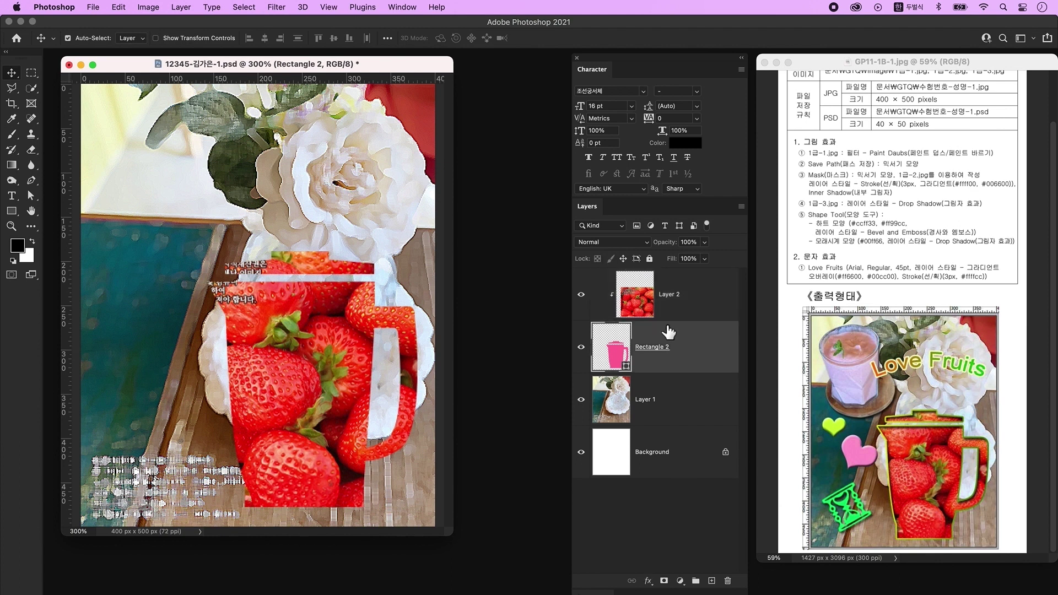
{"action": "double_click", "coordinate": [712, 352]}
Give Rectangle 2 a 3 px gradient stroke from ffff00 to 006600, plus an Inner Shadow
{"action": "left_click", "coordinate": [232, 309]}
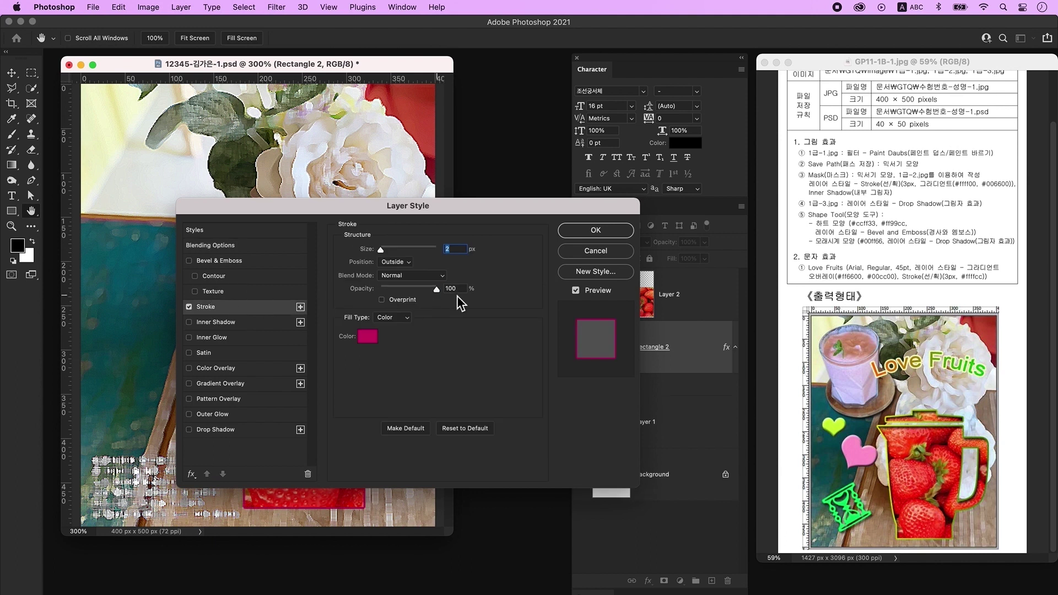
{"action": "type", "text": "3"}
{"action": "left_click", "coordinate": [392, 318]}
{"action": "left_click", "coordinate": [405, 329]}
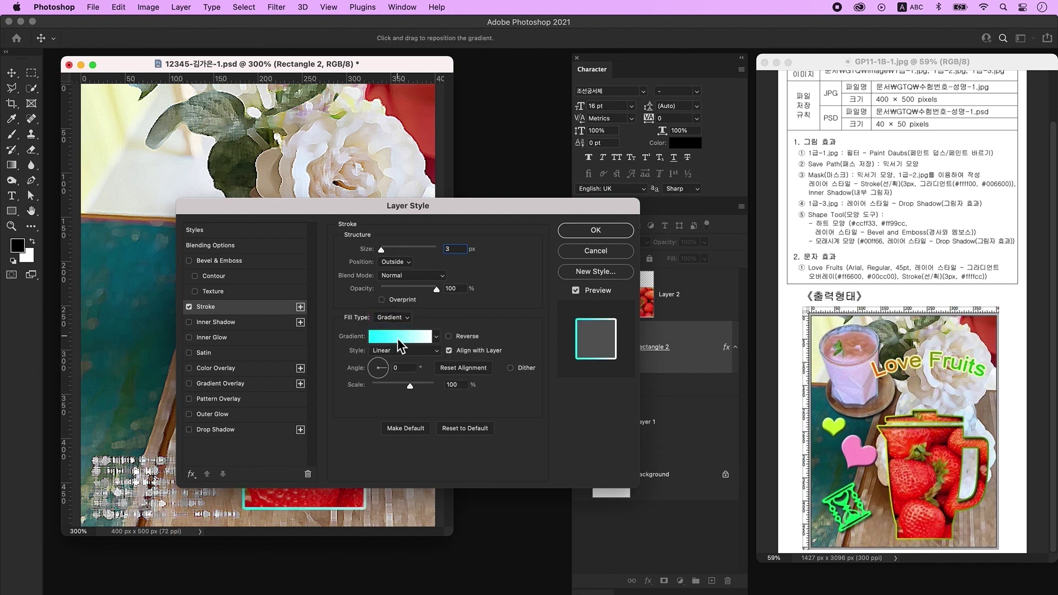
{"action": "left_click", "coordinate": [408, 338]}
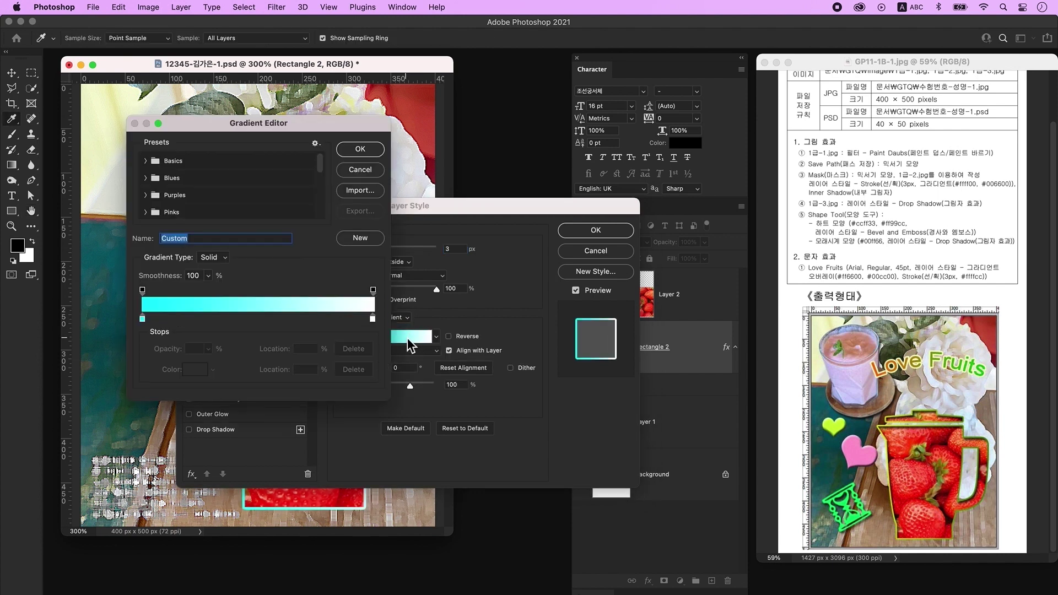
{"action": "double_click", "coordinate": [142, 319]}
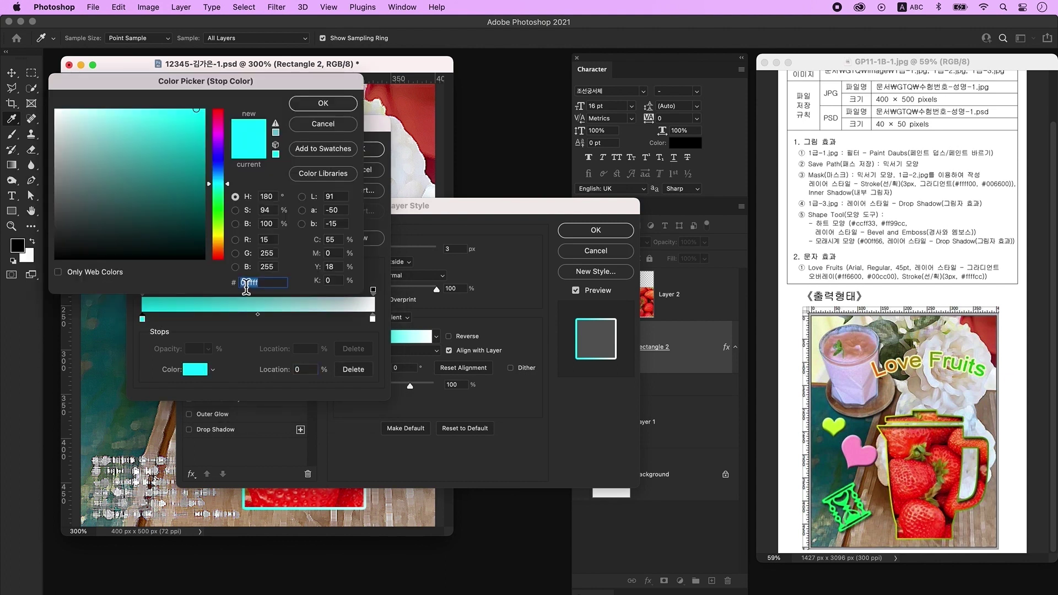
{"action": "type", "text": "ffff00"}
{"action": "key", "text": "Return"}
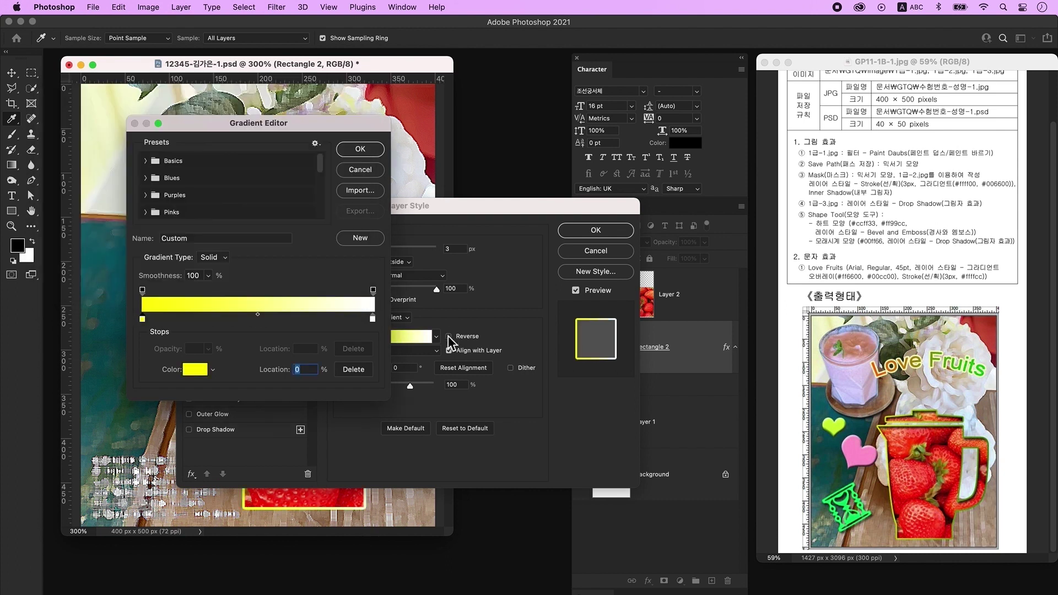
{"action": "double_click", "coordinate": [372, 319]}
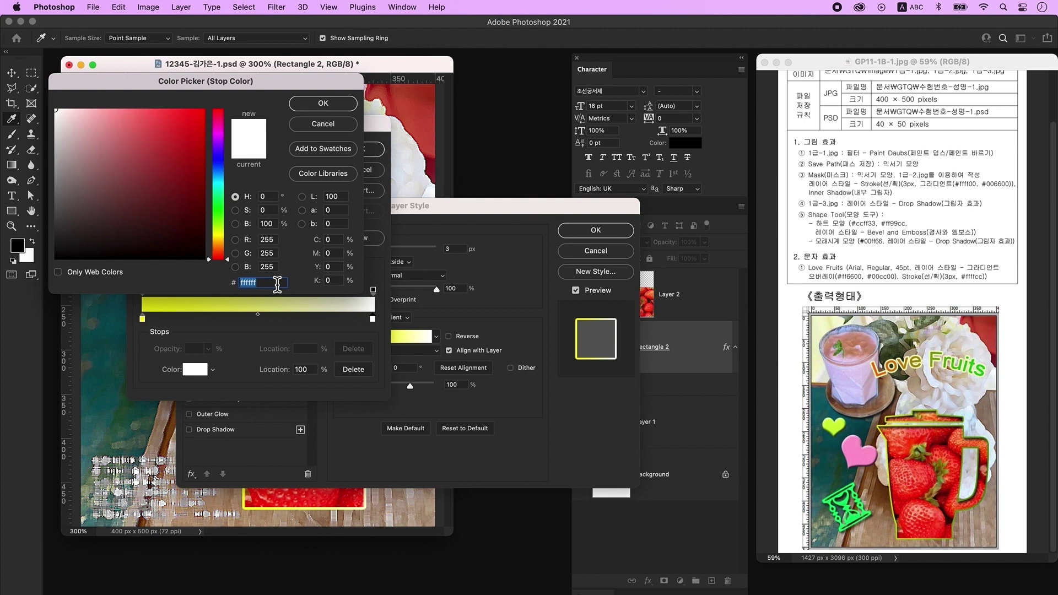
{"action": "type", "text": "006600"}
{"action": "key", "text": "Return"}
{"action": "key", "text": "Return"}
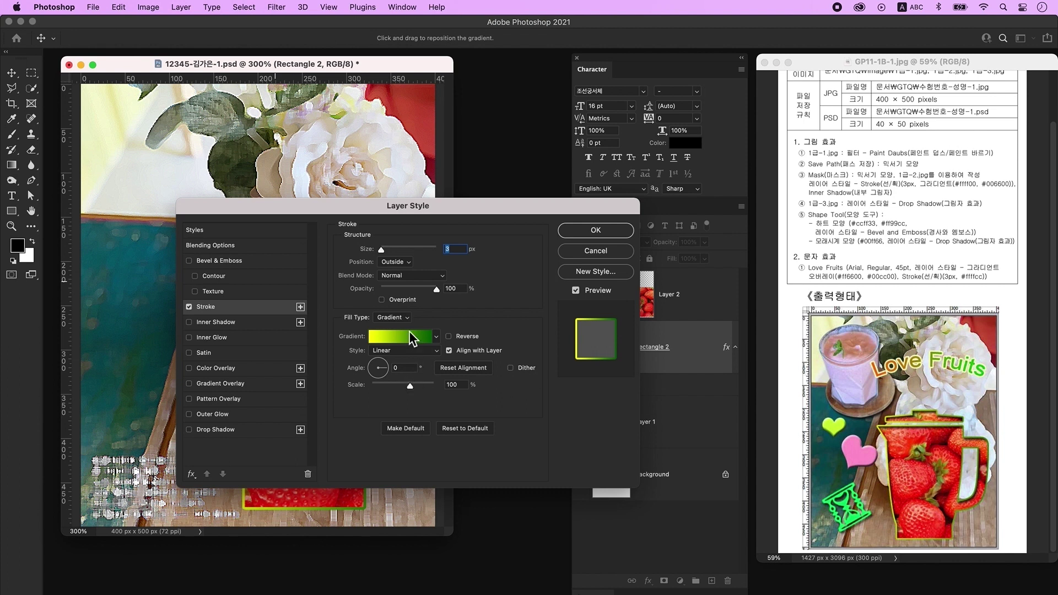
{"action": "left_click", "coordinate": [232, 322]}
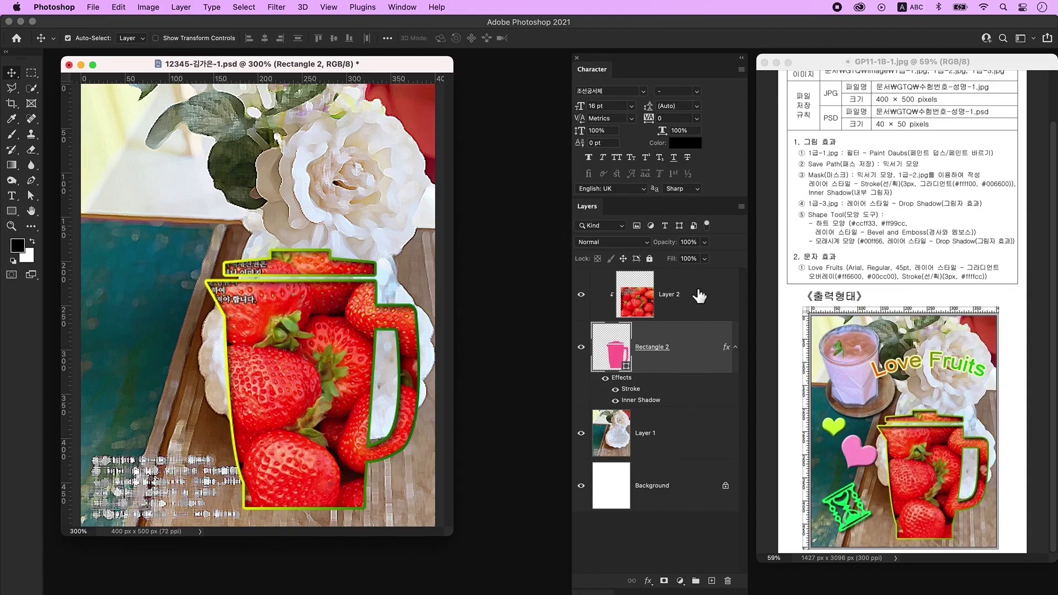
Open 1급-3.jpg and copy the Quick Selection of the smoothie glass and coaster onto its own layer
{"action": "left_click", "coordinate": [681, 291]}
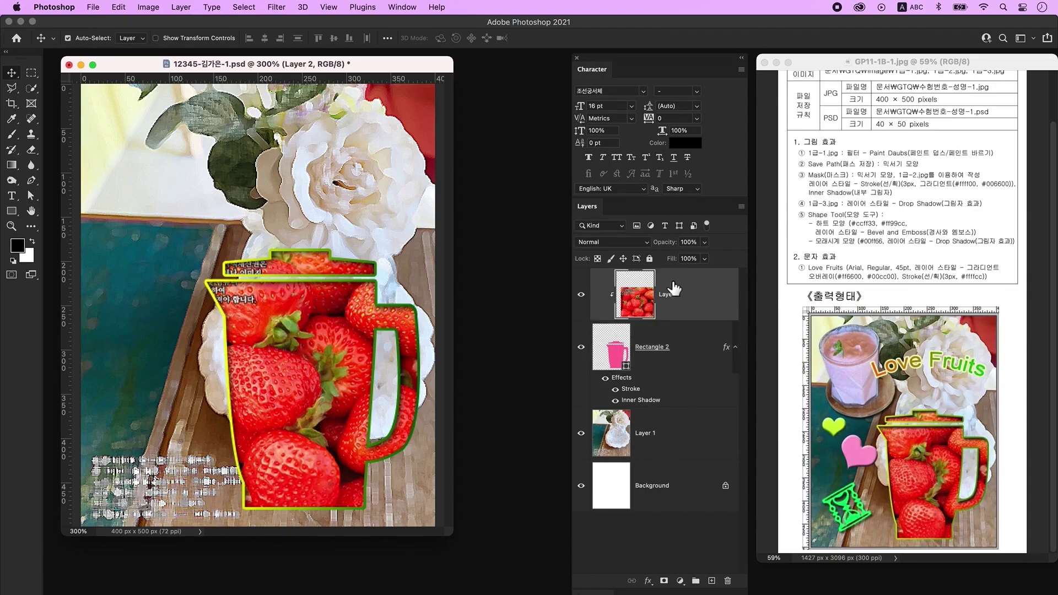
{"action": "key", "text": "super+o"}
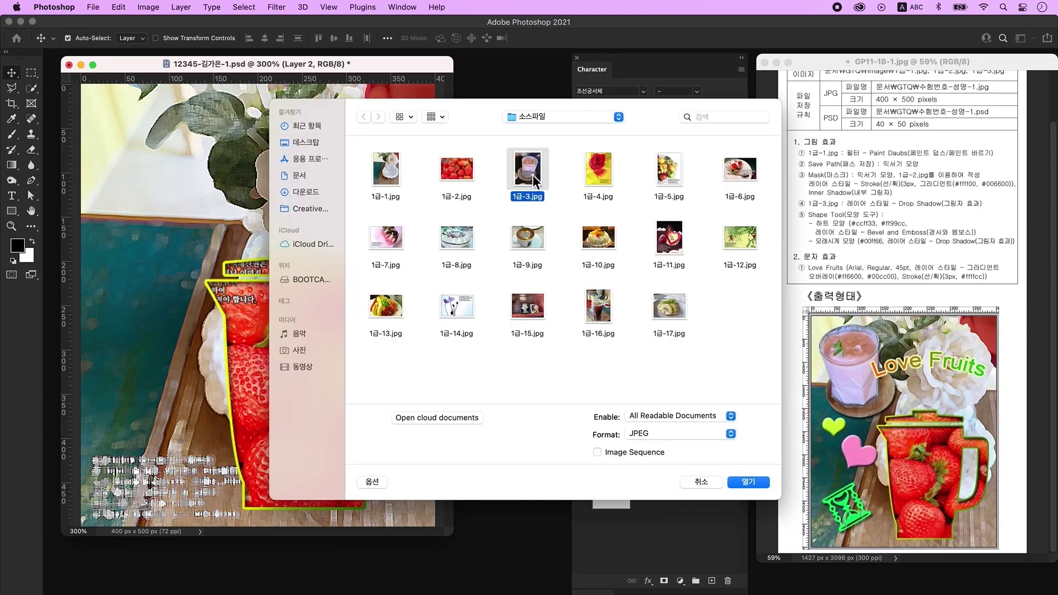
{"action": "left_click", "coordinate": [765, 484]}
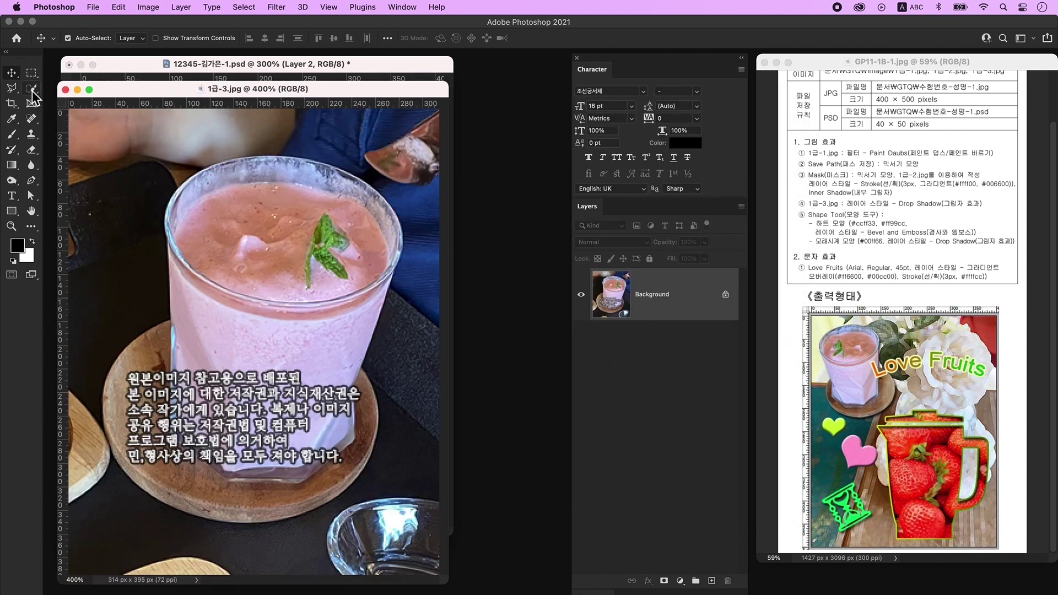
{"action": "left_click", "coordinate": [31, 89]}
{"action": "key", "text": "bracketright"}
{"action": "key", "text": "bracketright"}
{"action": "mouse_move", "coordinate": [204, 203]}
{"action": "left_mouse_down"}
{"action": "mouse_move", "coordinate": [193, 231]}
{"action": "mouse_move", "coordinate": [208, 294]}
{"action": "mouse_move", "coordinate": [204, 352]}
{"action": "mouse_move", "coordinate": [187, 373]}
{"action": "mouse_move", "coordinate": [174, 356]}
{"action": "mouse_move", "coordinate": [149, 385]}
{"action": "mouse_move", "coordinate": [137, 435]}
{"action": "mouse_move", "coordinate": [232, 495]}
{"action": "mouse_move", "coordinate": [331, 397]}
{"action": "mouse_move", "coordinate": [308, 232]}
{"action": "left_mouse_up"}
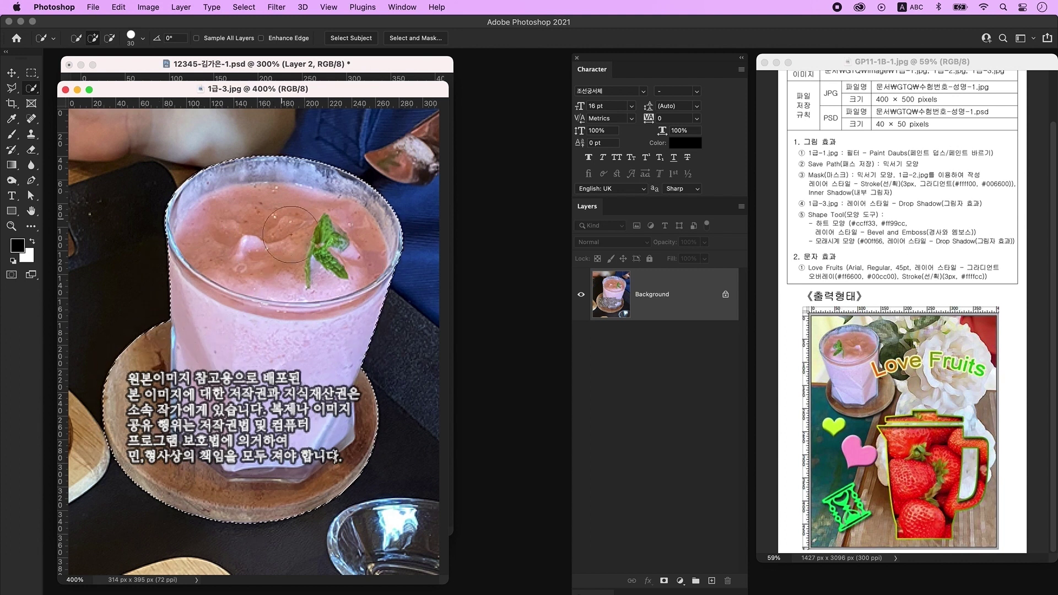
{"action": "key", "text": "ctrl+j"}
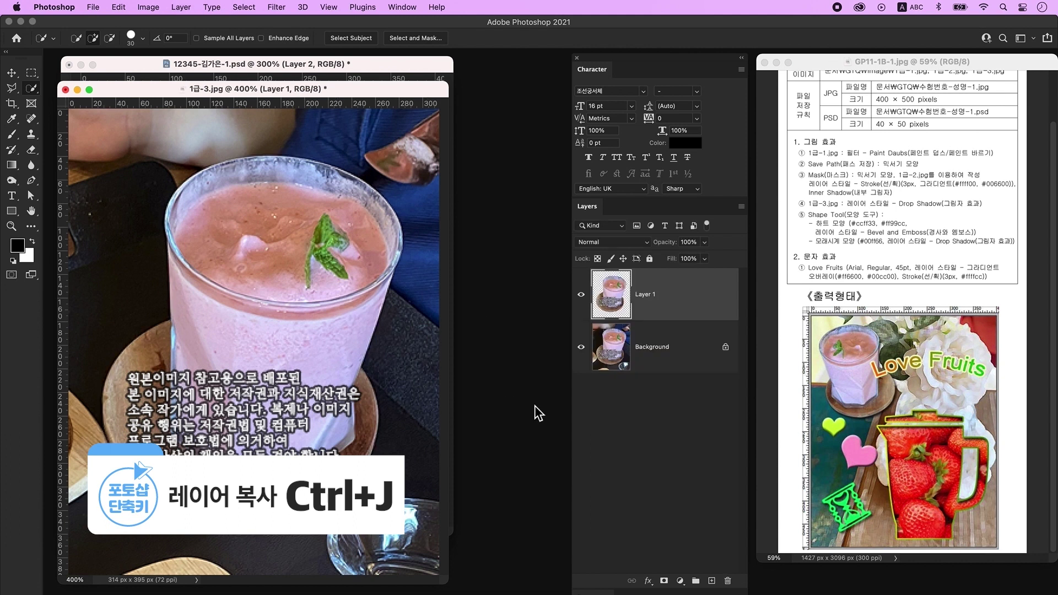
{"action": "left_click", "coordinate": [580, 347]}
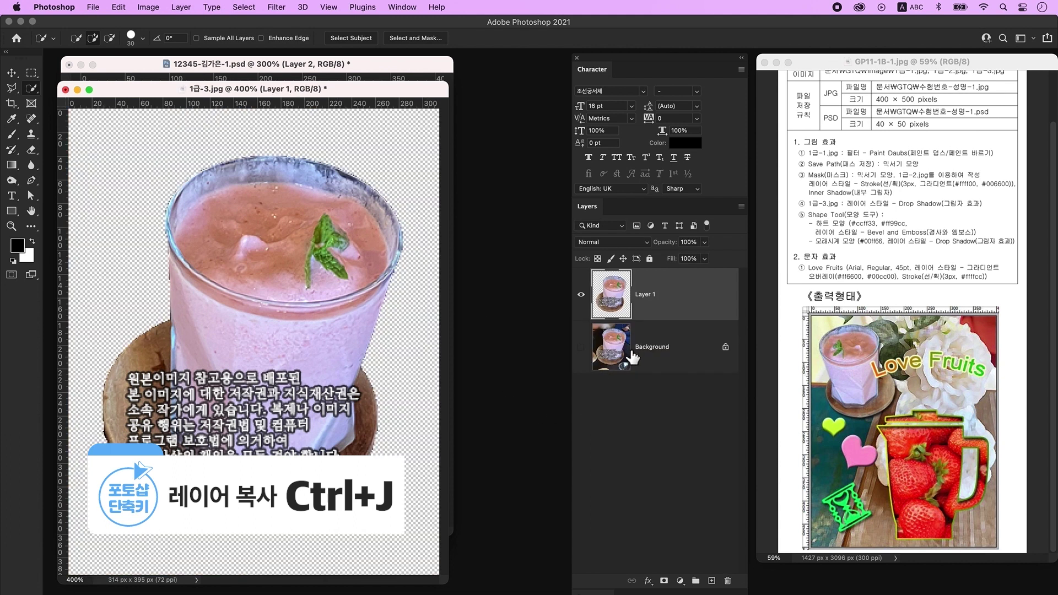
Drag the cut-out glass into the composition and close the 1급-3.jpg window
{"action": "left_click", "coordinate": [12, 73]}
{"action": "left_click_drag", "start_coordinate": [159, 89], "coordinate": [390, 281]}
{"action": "left_click_drag", "start_coordinate": [511, 423], "coordinate": [243, 166]}
{"action": "left_click", "coordinate": [507, 292]}
{"action": "left_click", "coordinate": [337, 287]}
Scale the glass to about 65%, flip it horizontally, and move it to the top-left
{"action": "key", "text": "super+t"}
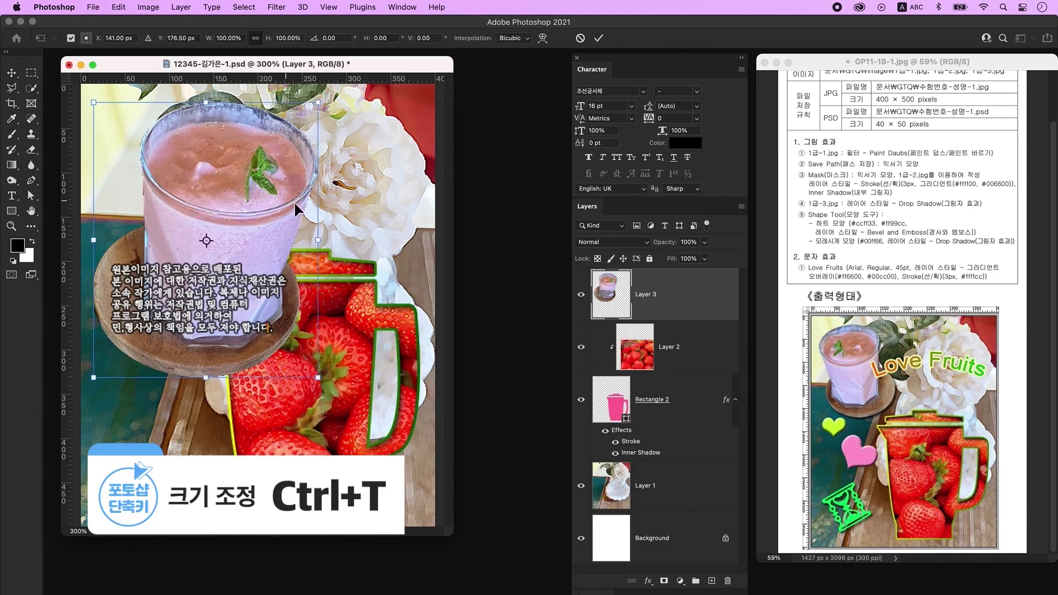
{"action": "left_click_drag", "start_coordinate": [318, 240], "coordinate": [239, 241]}
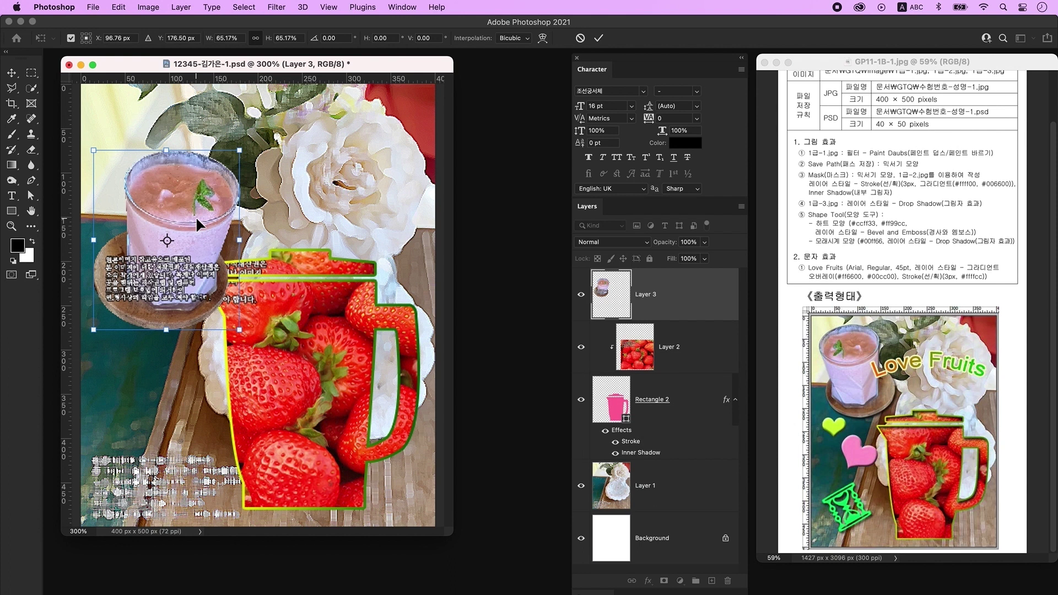
{"action": "right_click", "coordinate": [197, 219]}
{"action": "left_click", "coordinate": [225, 492]}
{"action": "left_click_drag", "start_coordinate": [190, 237], "coordinate": [187, 176]}
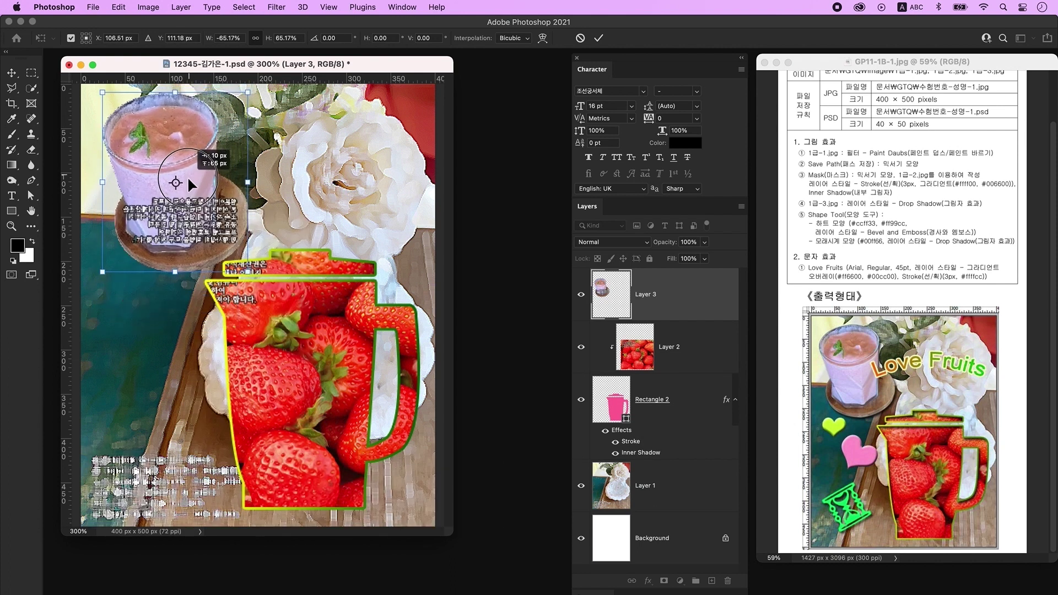
{"action": "key", "text": "Return"}
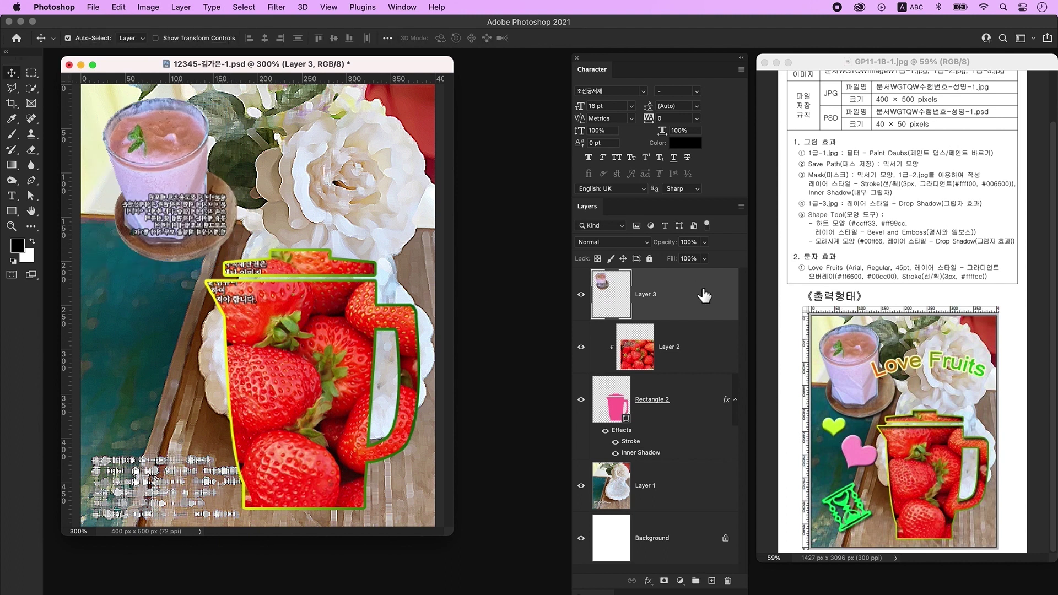
Apply a Drop Shadow to the glass on Layer 3, then create a new empty layer
{"action": "double_click", "coordinate": [702, 295]}
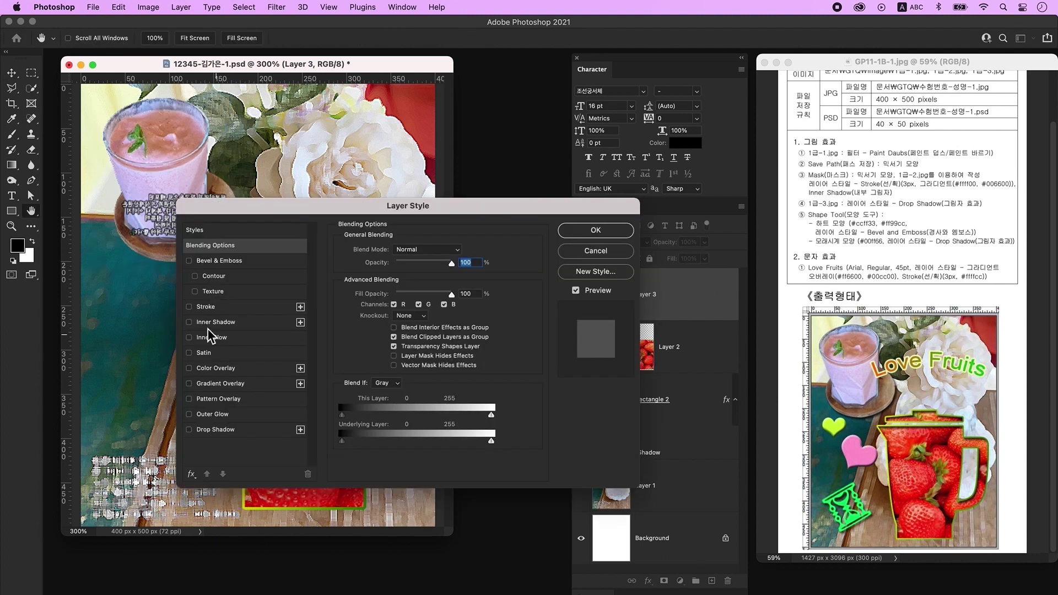
{"action": "left_click", "coordinate": [251, 430]}
{"action": "left_click", "coordinate": [593, 238]}
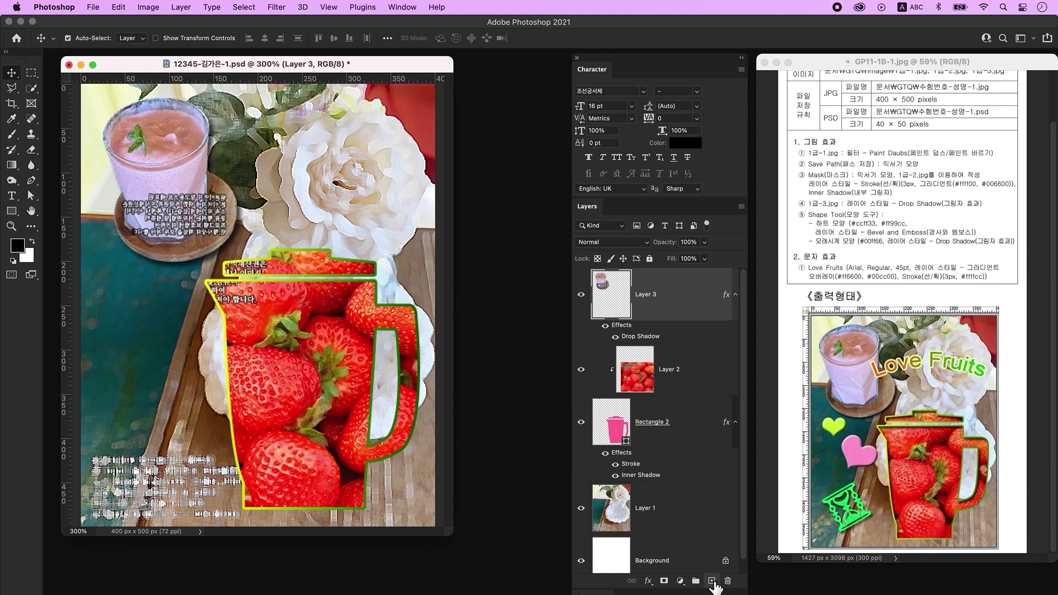
{"action": "left_click", "coordinate": [711, 581]}
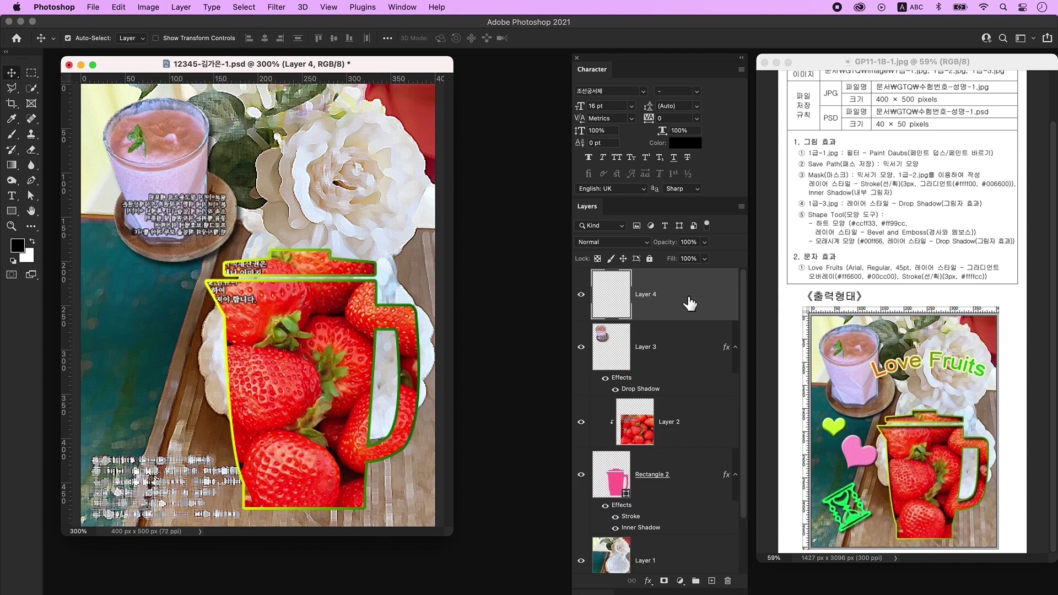
Draw a small heart on the left side with the Custom Shape tool
{"action": "right_click", "coordinate": [11, 211]}
{"action": "left_click", "coordinate": [67, 271]}
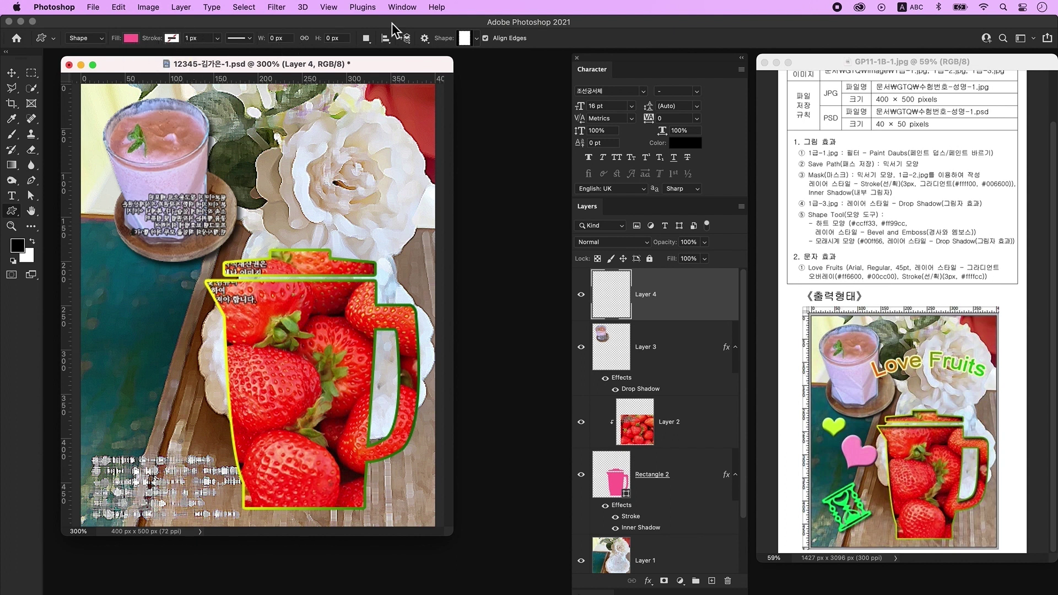
{"action": "left_click", "coordinate": [466, 39]}
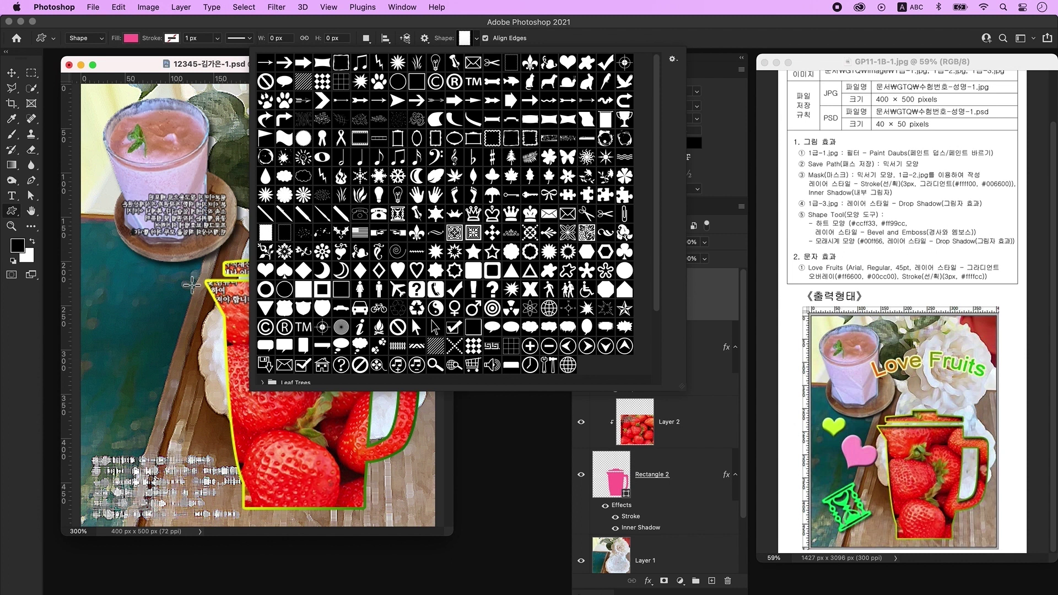
{"action": "double_click", "coordinate": [266, 270]}
{"action": "left_click_drag", "start_coordinate": [127, 289], "coordinate": [164, 319]}
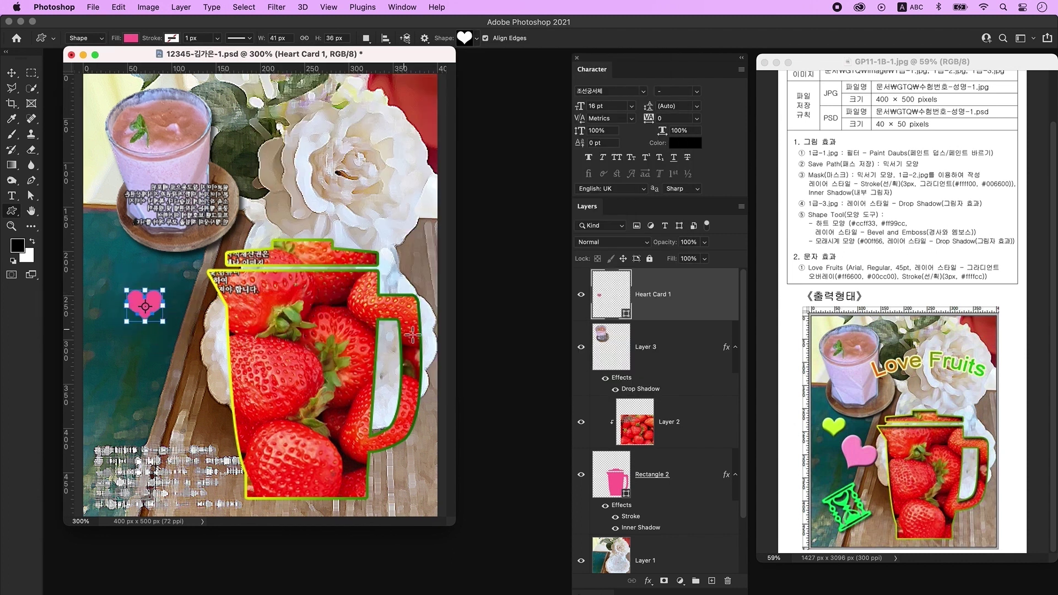
Fill the heart with ccff33 and add a Bevel & Emboss layer style
{"action": "double_click", "coordinate": [609, 301]}
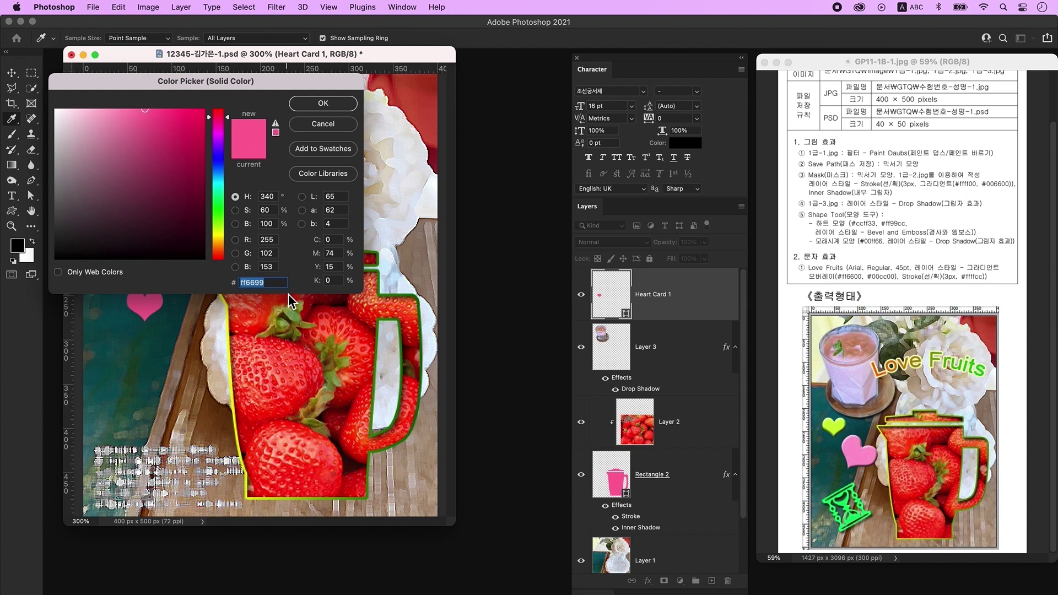
{"action": "type", "text": "ccff33"}
{"action": "key", "text": "Return"}
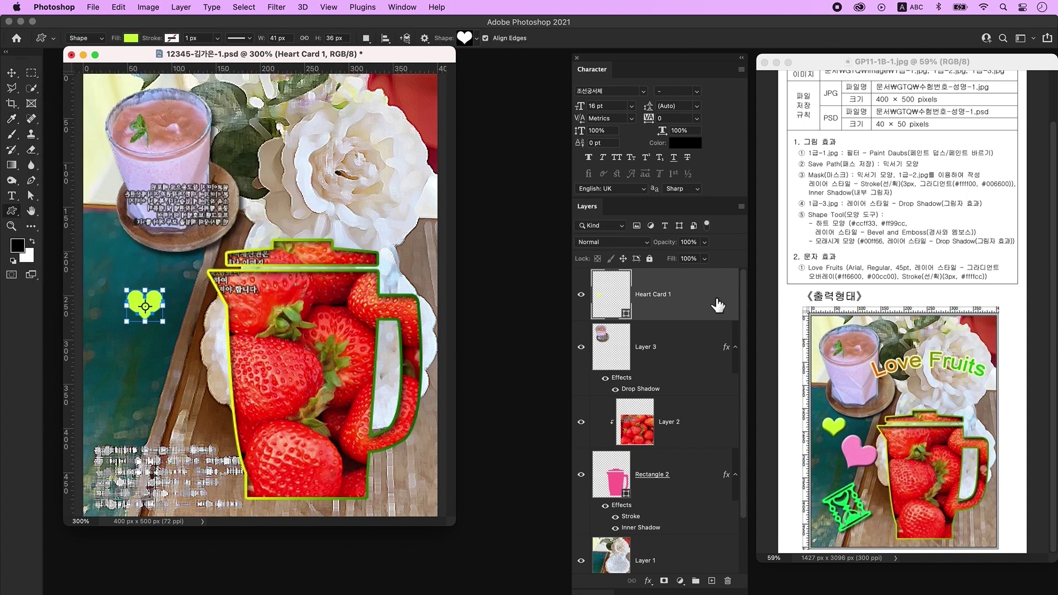
{"action": "double_click", "coordinate": [709, 302]}
{"action": "left_click", "coordinate": [253, 260]}
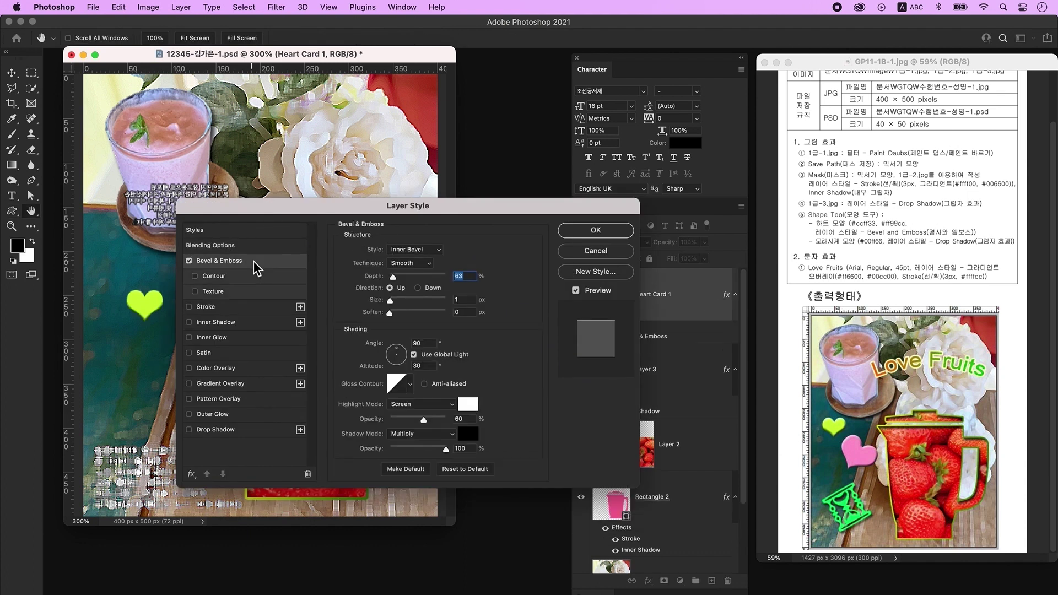
Duplicate the heart, move the copy down-right, and enlarge it to about 136%
{"action": "left_click", "coordinate": [596, 230]}
{"action": "key", "text": "ctrl+j"}
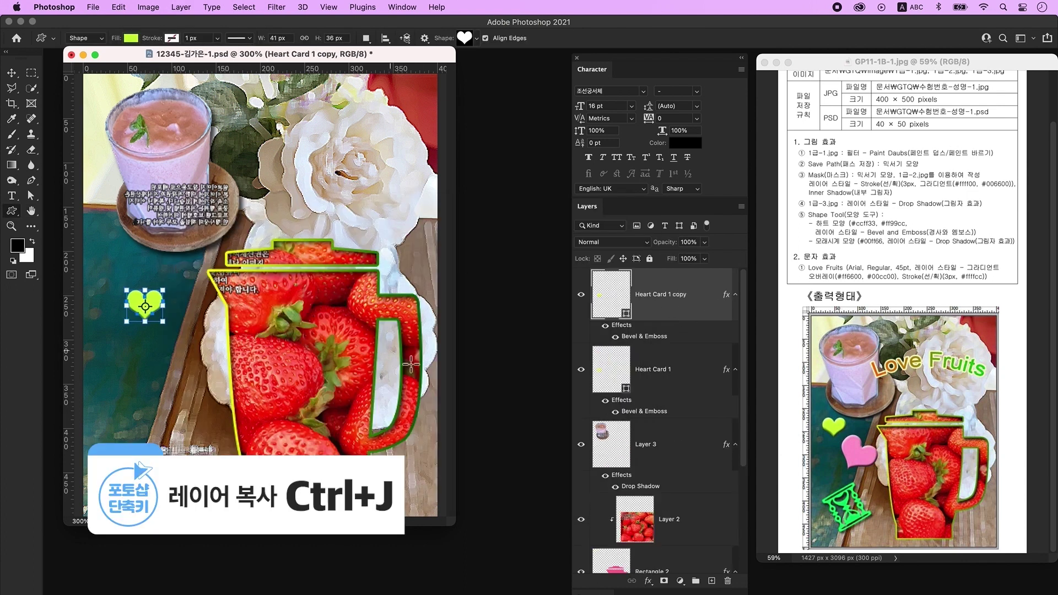
{"action": "key", "text": "v"}
{"action": "left_click_drag", "start_coordinate": [148, 307], "coordinate": [199, 349]}
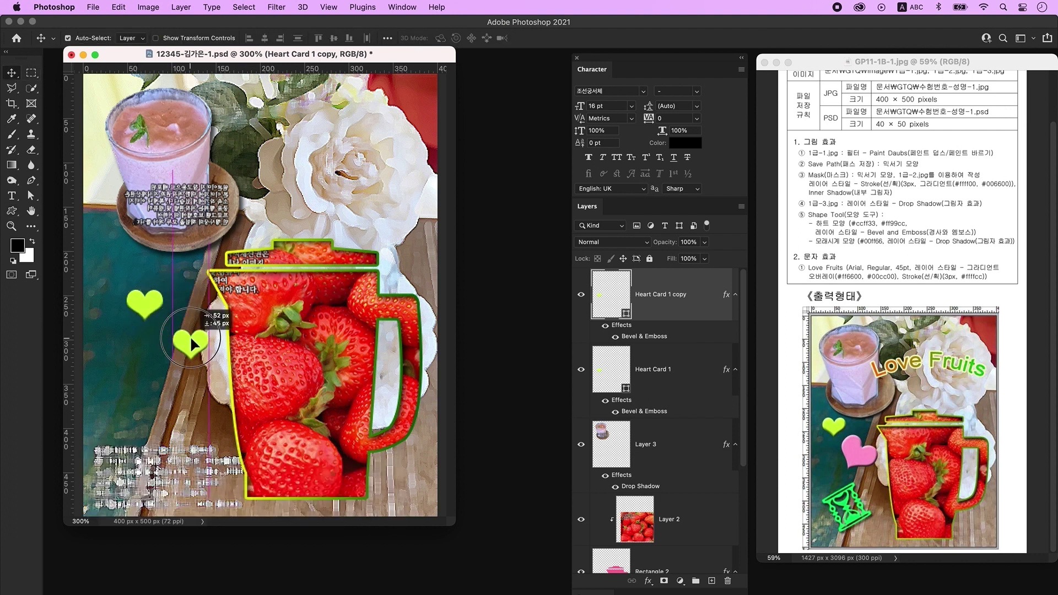
{"action": "key", "text": "ctrl+t"}
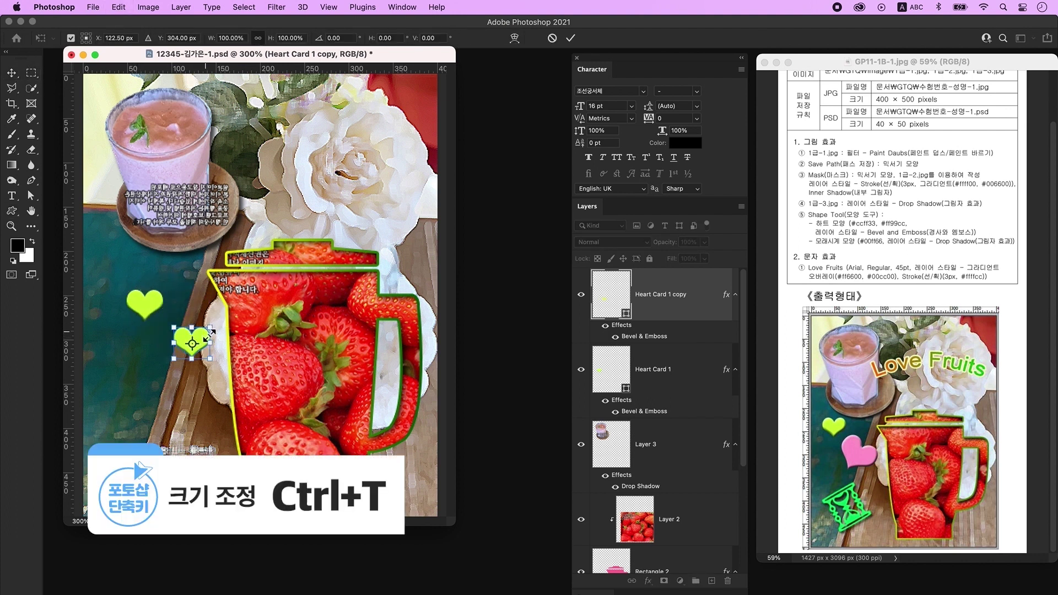
{"action": "mouse_move", "coordinate": [213, 332]}
{"action": "left_mouse_down"}
{"action": "mouse_move", "coordinate": [241, 325]}
{"action": "mouse_move", "coordinate": [206, 330]}
{"action": "left_mouse_up"}
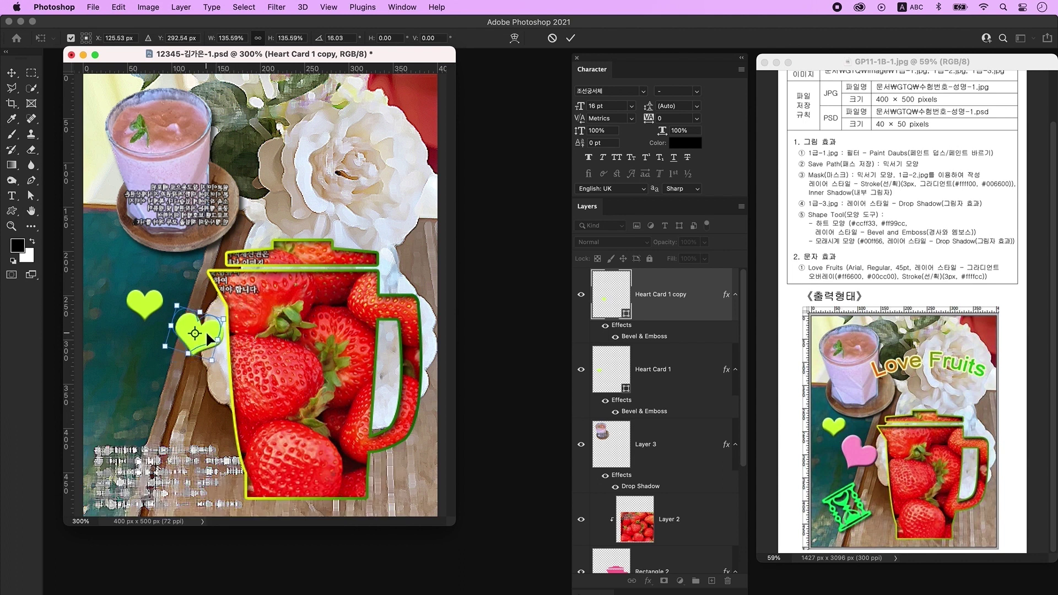
{"action": "key", "text": "Return"}
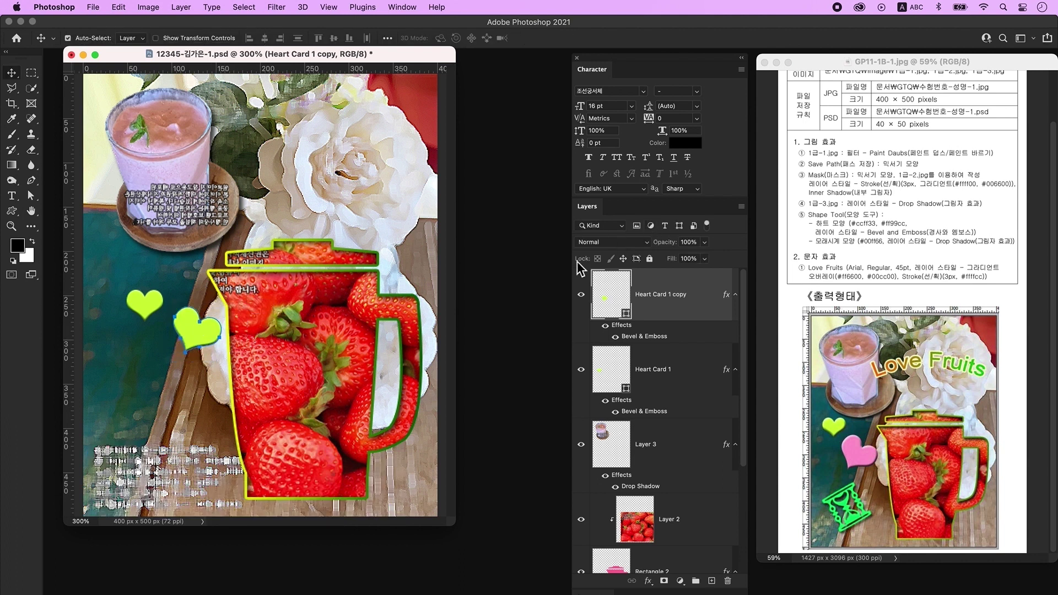
{"action": "double_click", "coordinate": [613, 300]}
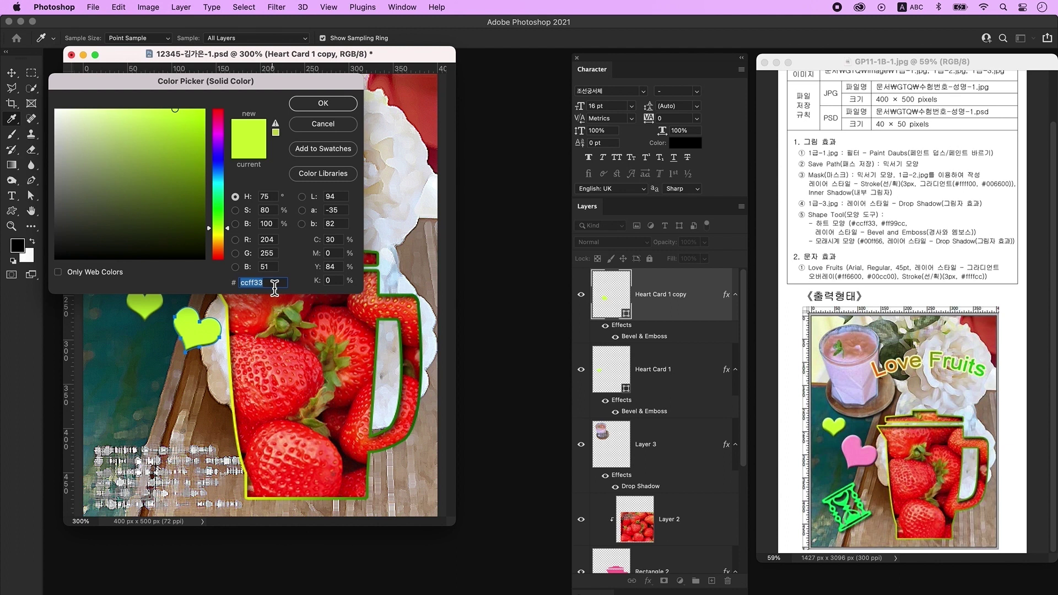
Make the heart copy ff99cc pink, then draw an Hourglass custom shape on a new layer near the lower left
{"action": "type", "text": "ff99cc"}
{"action": "key", "text": "Return"}
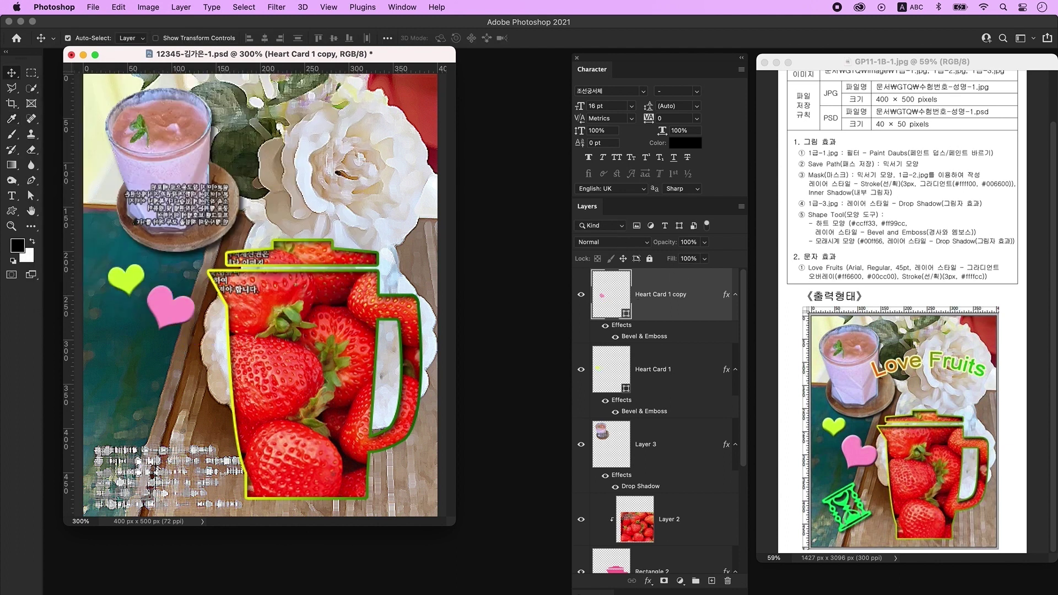
{"action": "left_click", "coordinate": [712, 581]}
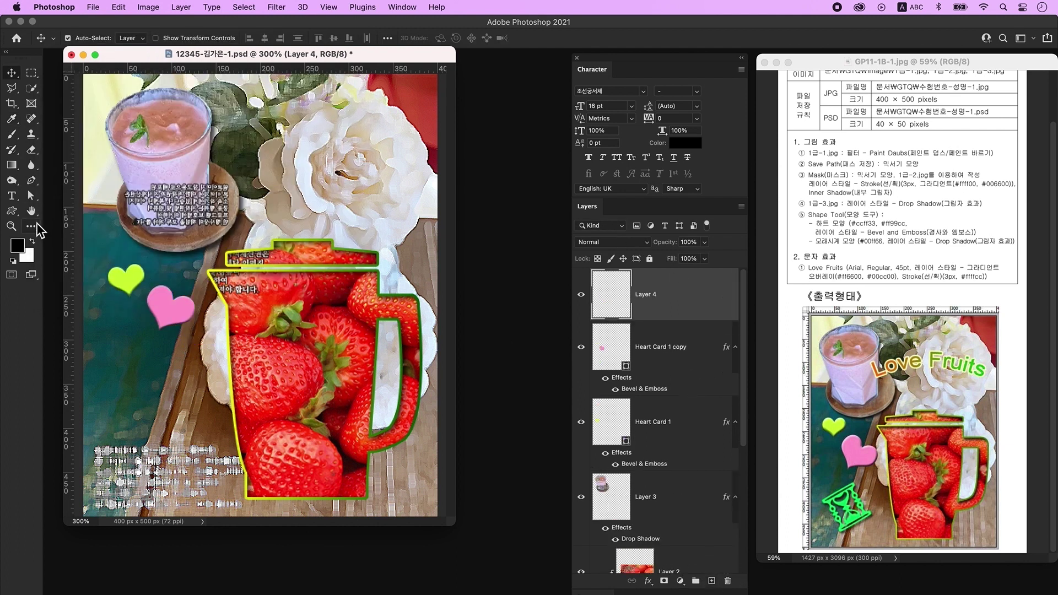
{"action": "left_click", "coordinate": [13, 212]}
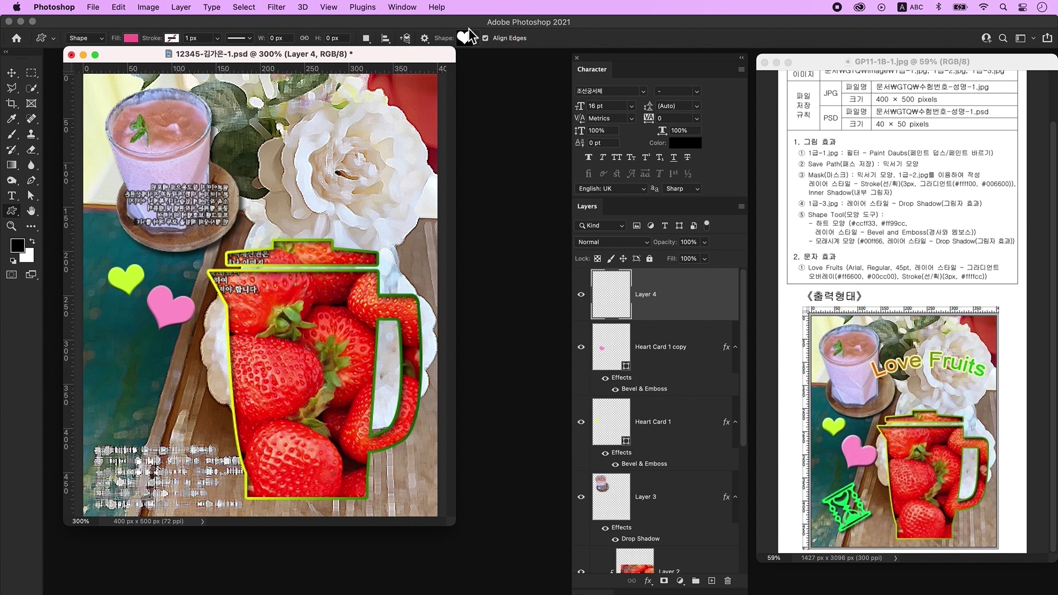
{"action": "left_click", "coordinate": [466, 39]}
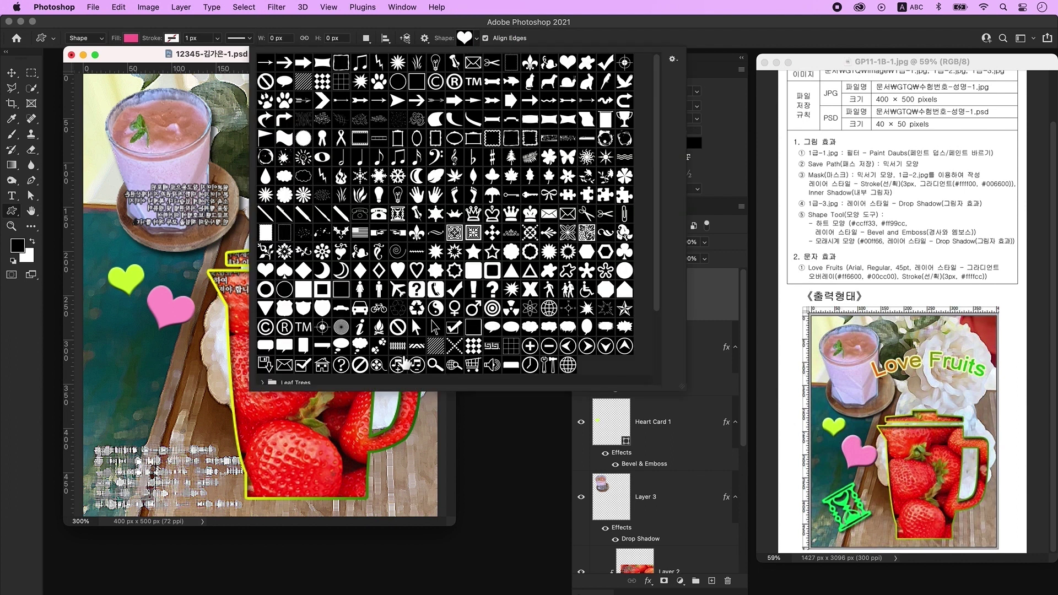
{"action": "left_click", "coordinate": [397, 214]}
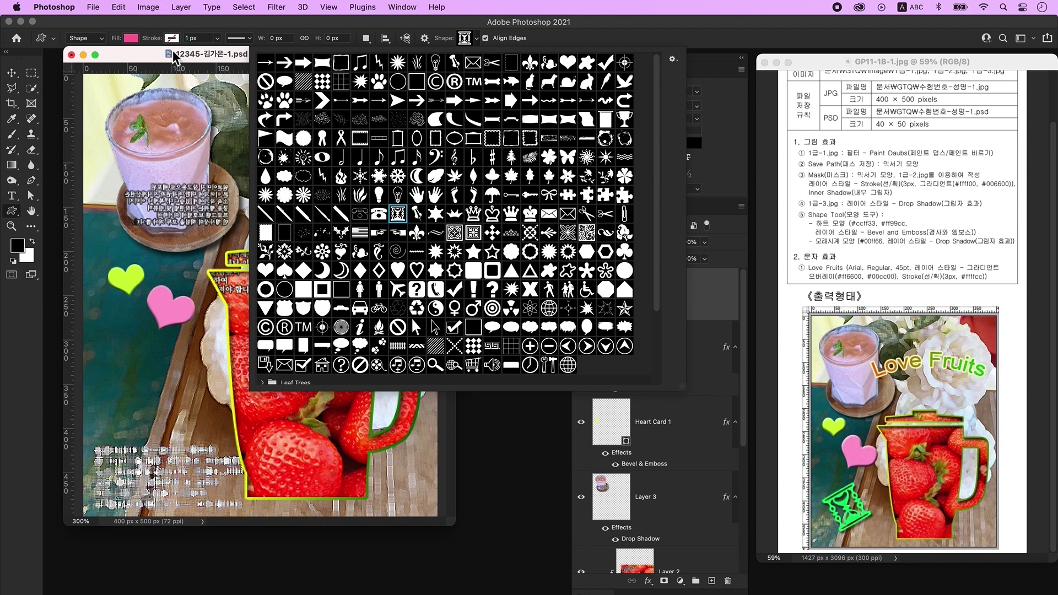
{"action": "left_click", "coordinate": [160, 424]}
{"action": "mouse_move", "coordinate": [137, 405]}
{"action": "left_mouse_down"}
{"action": "mouse_move", "coordinate": [220, 498]}
{"action": "mouse_move", "coordinate": [193, 464]}
{"action": "left_mouse_up"}
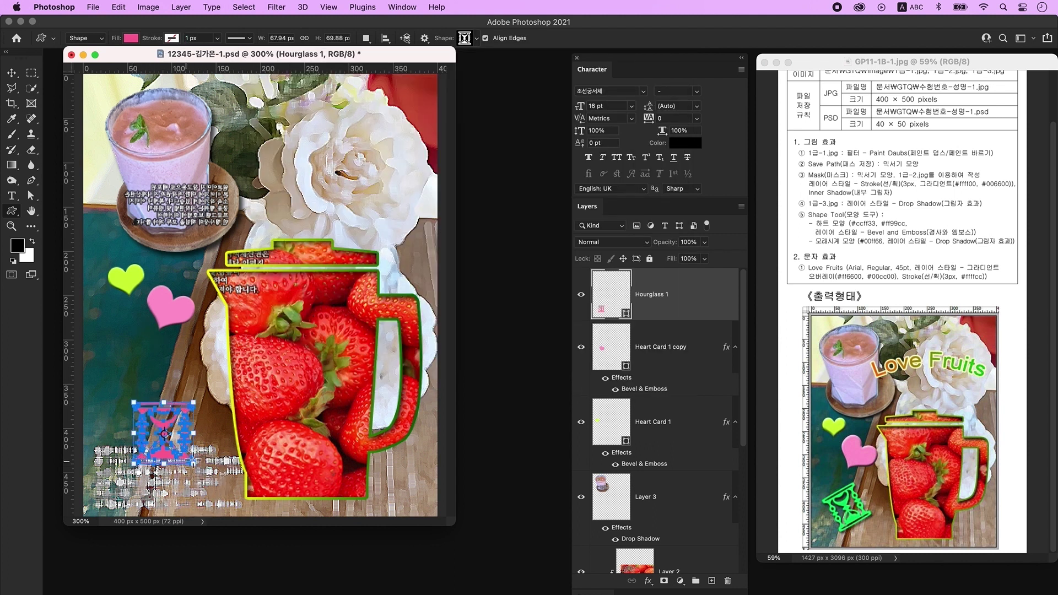
Fill the hourglass with 00ff66, add a Drop Shadow, and tilt it about 23 degrees
{"action": "double_click", "coordinate": [615, 305]}
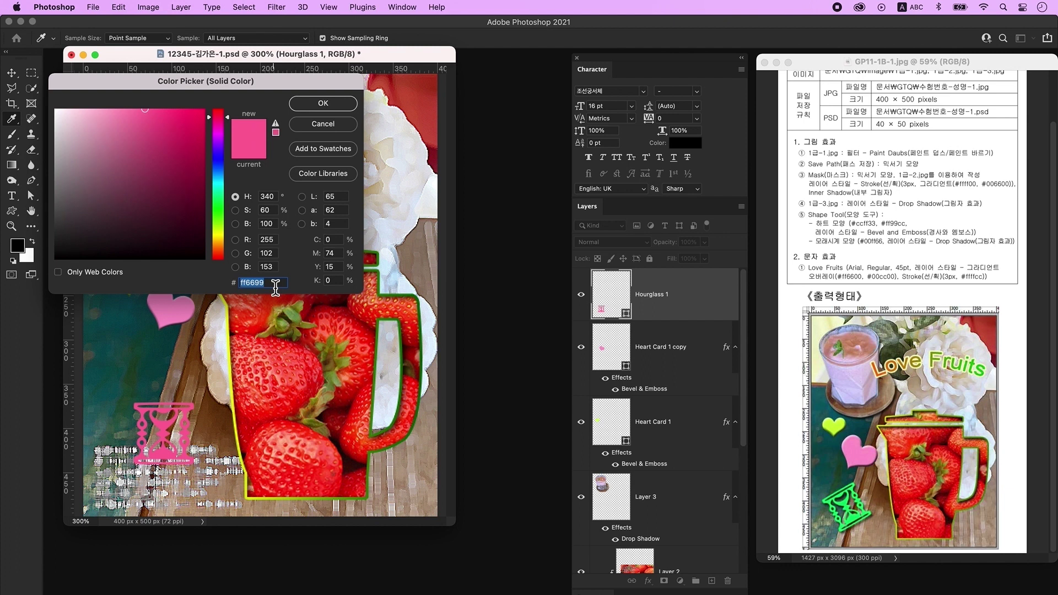
{"action": "type", "text": "00ff66"}
{"action": "key", "text": "Return"}
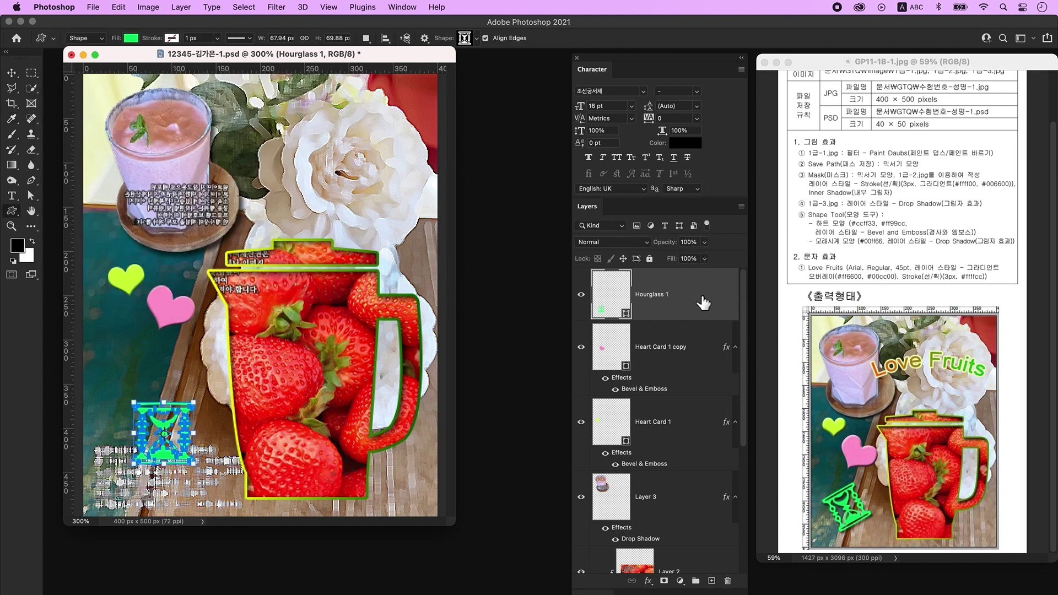
{"action": "double_click", "coordinate": [702, 303]}
{"action": "left_click", "coordinate": [254, 429]}
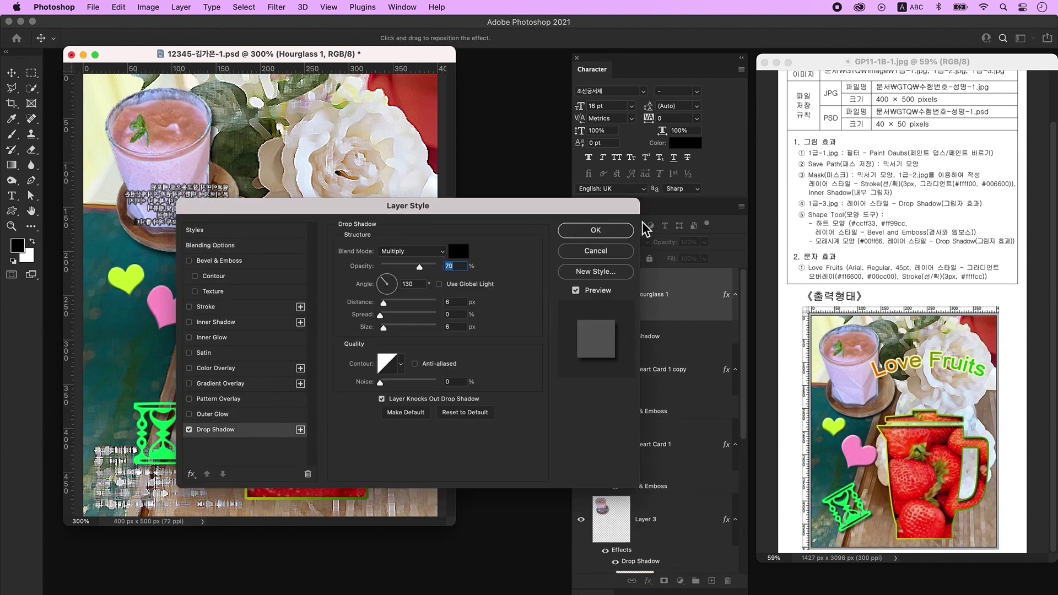
{"action": "key", "text": "Return"}
{"action": "key", "text": "ctrl+t"}
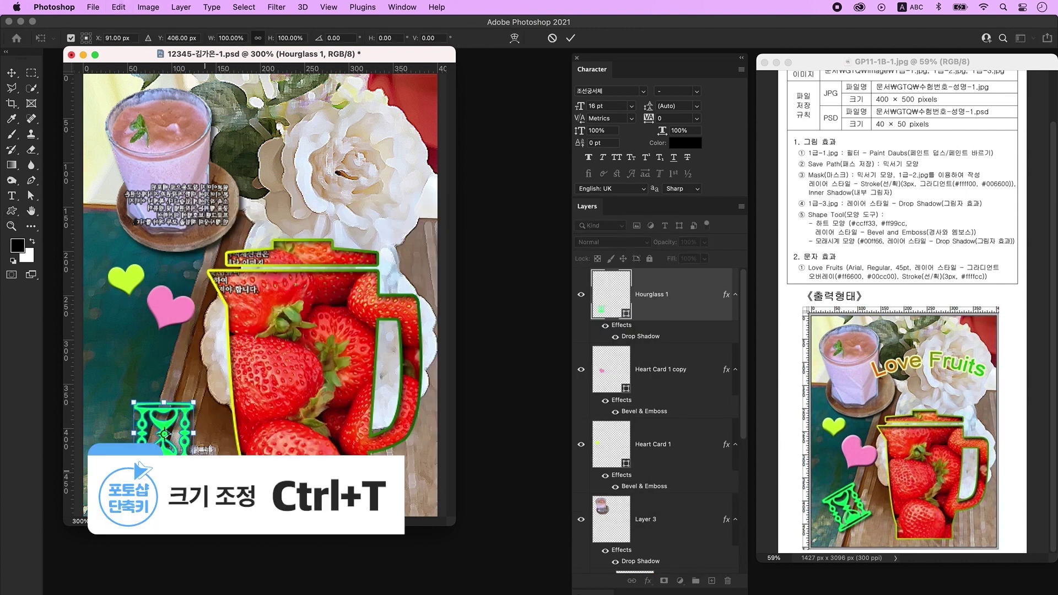
{"action": "left_click_drag", "start_coordinate": [208, 434], "coordinate": [122, 506]}
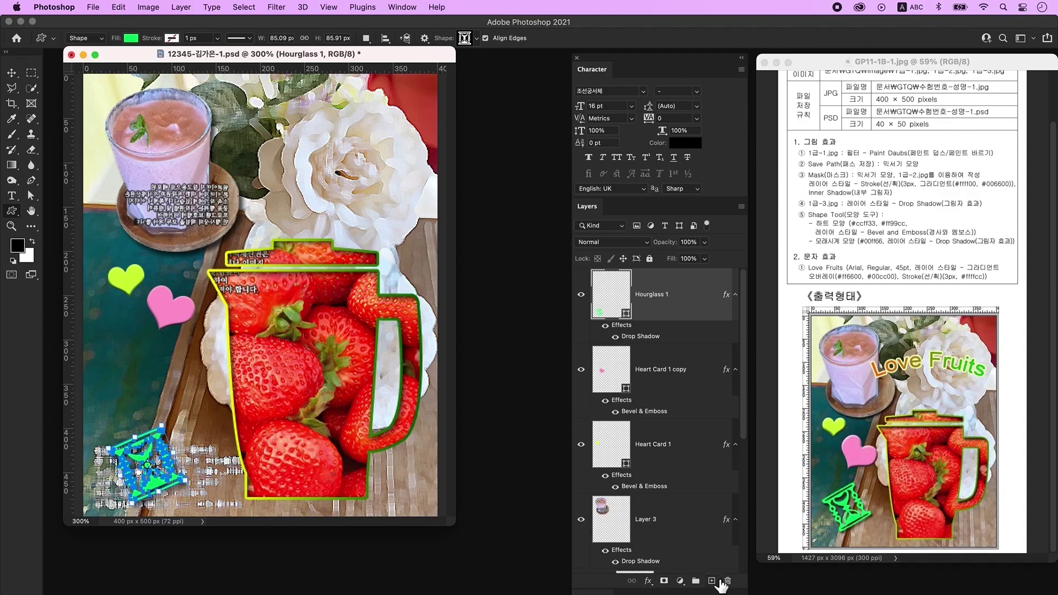
Add the text 'Love Fruits' near the top of the canvas
{"action": "left_click", "coordinate": [712, 581]}
{"action": "key", "text": "t"}
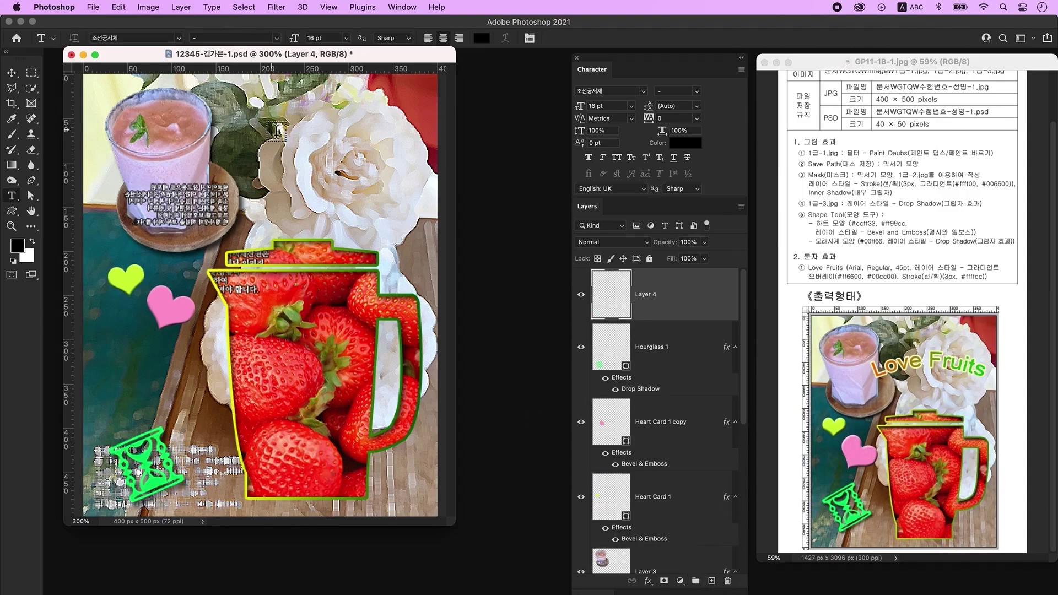
{"action": "left_click", "coordinate": [275, 149]}
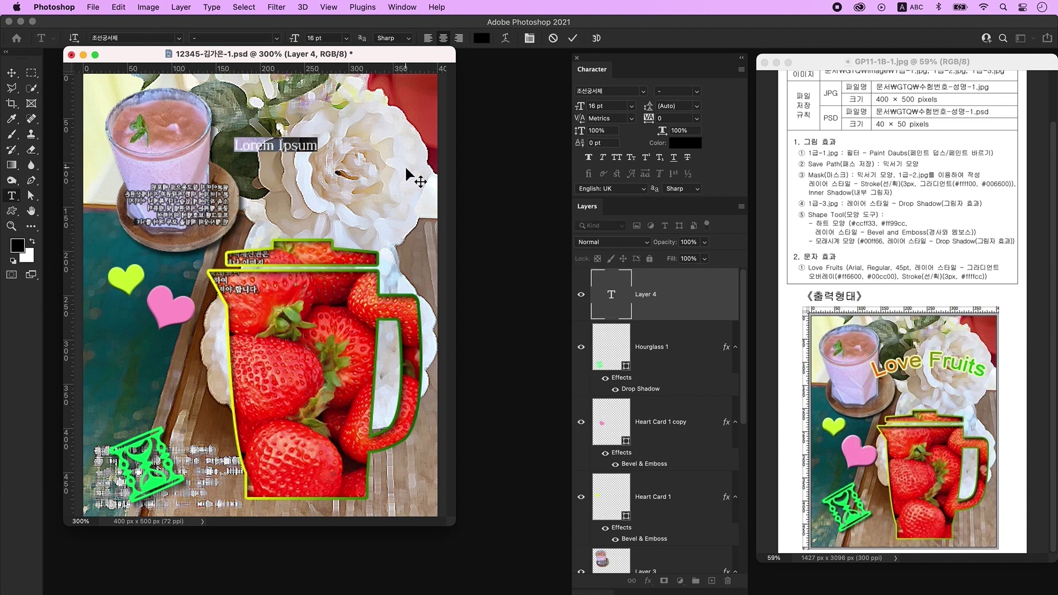
{"action": "type", "text": "Love Fruits"}
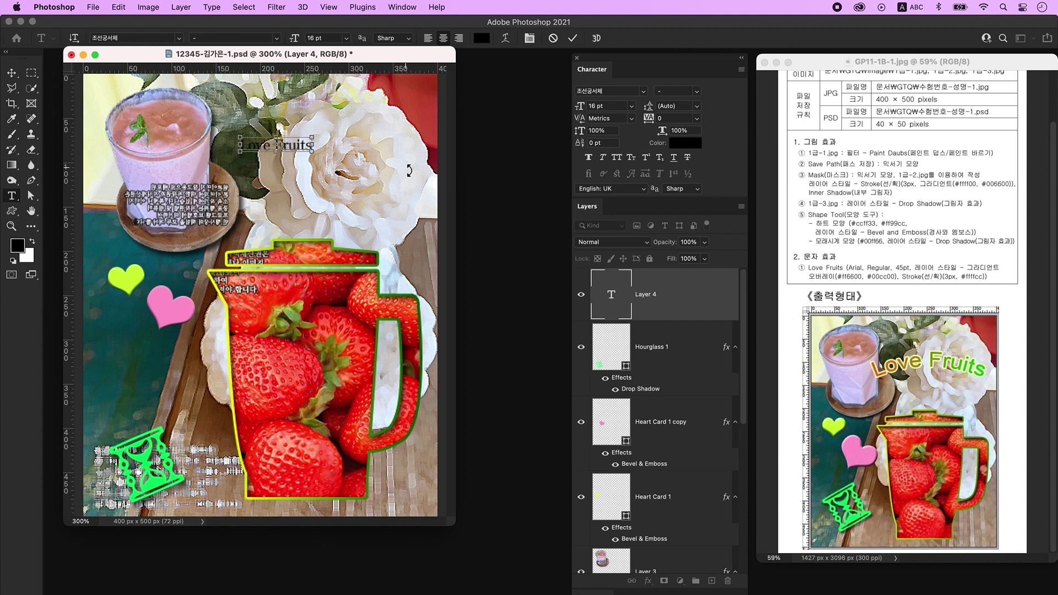
{"action": "left_click", "coordinate": [409, 170]}
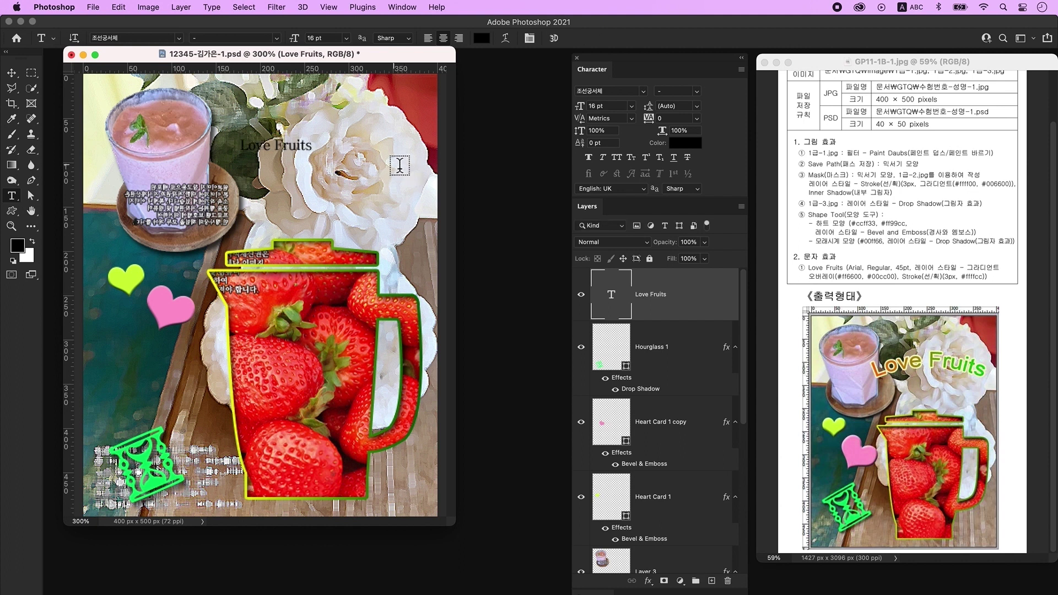
Set the title's font to Arial at 45 pt
{"action": "left_click", "coordinate": [403, 8]}
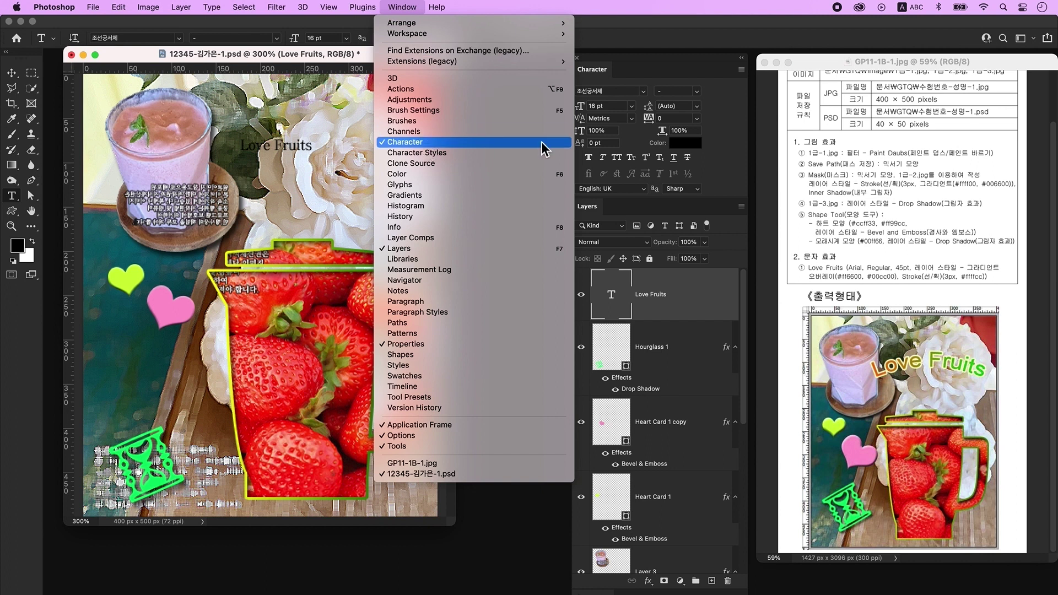
{"action": "left_click", "coordinate": [730, 163]}
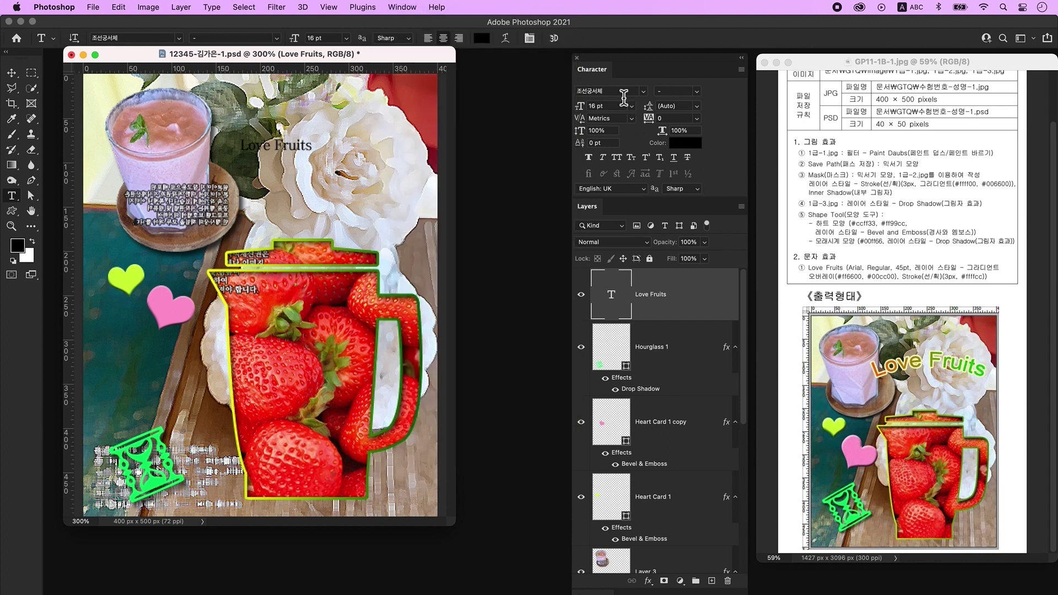
{"action": "type", "text": "Arial"}
{"action": "key", "text": "Return"}
{"action": "left_click", "coordinate": [600, 106]}
{"action": "type", "text": "45"}
{"action": "key", "text": "Return"}
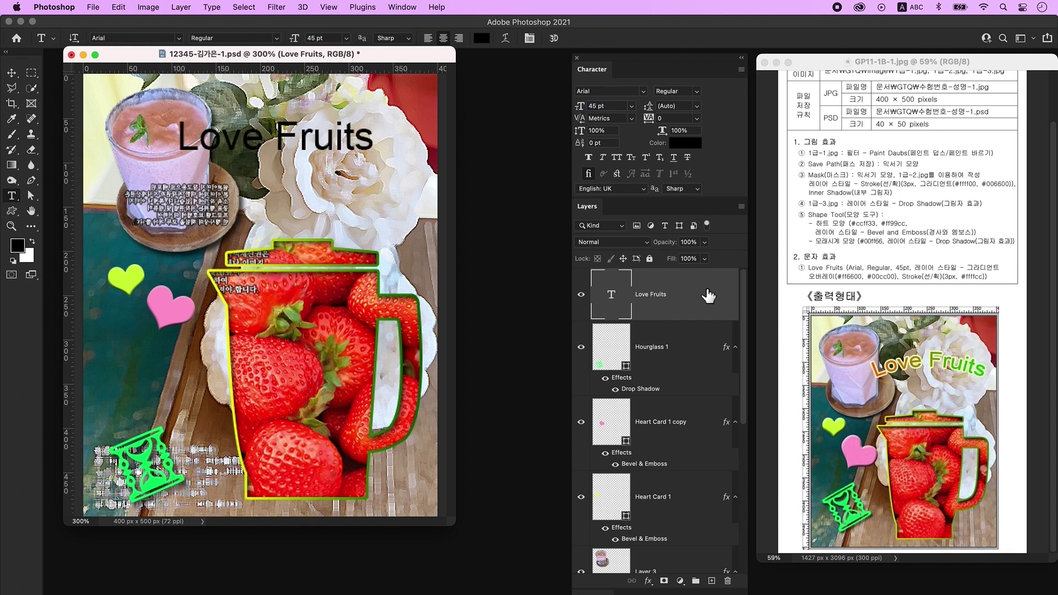
Give the title a Gradient Overlay from #ff6600 to #00cc00 at angle 0°
{"action": "double_click", "coordinate": [700, 287]}
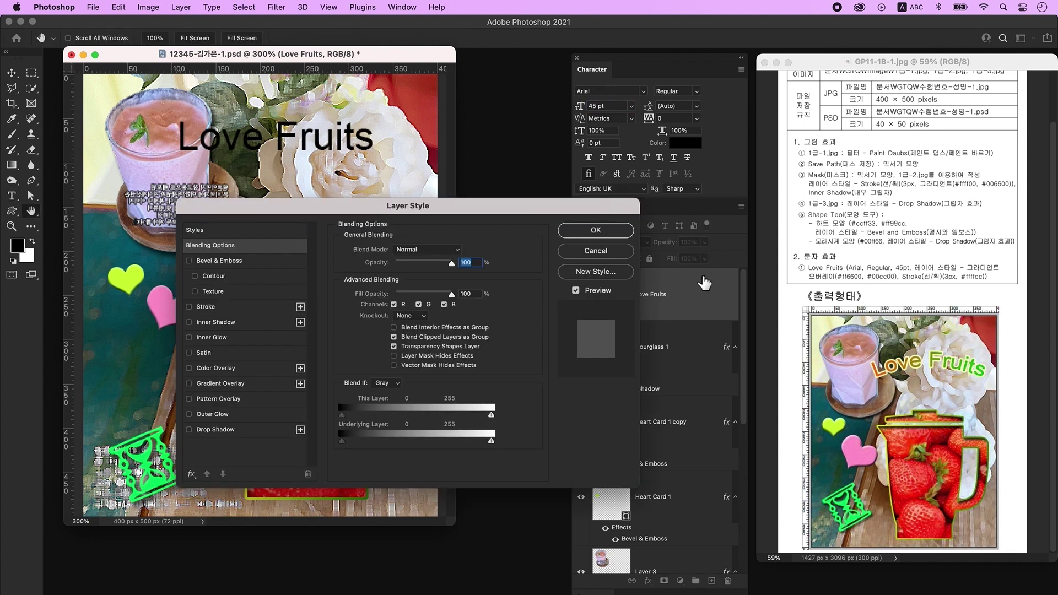
{"action": "left_click", "coordinate": [231, 383]}
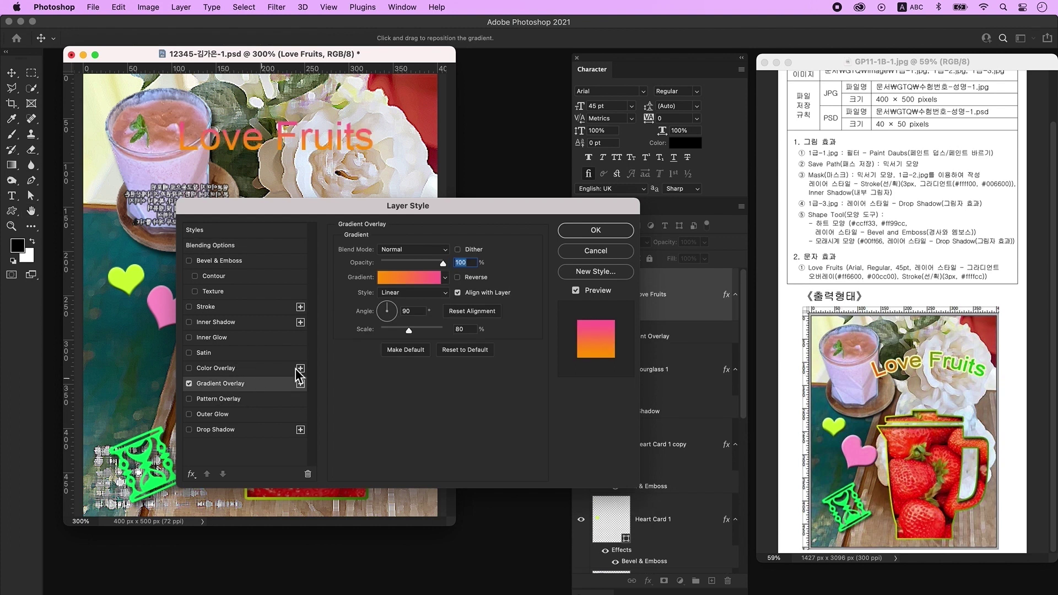
{"action": "left_click", "coordinate": [410, 280]}
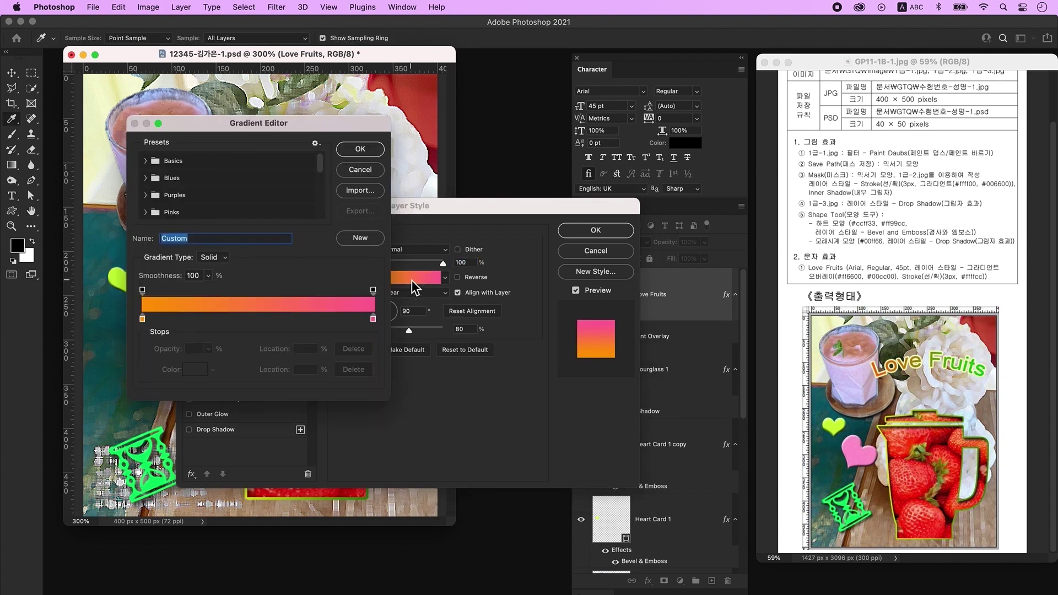
{"action": "left_click", "coordinate": [143, 320]}
{"action": "double_click", "coordinate": [143, 321]}
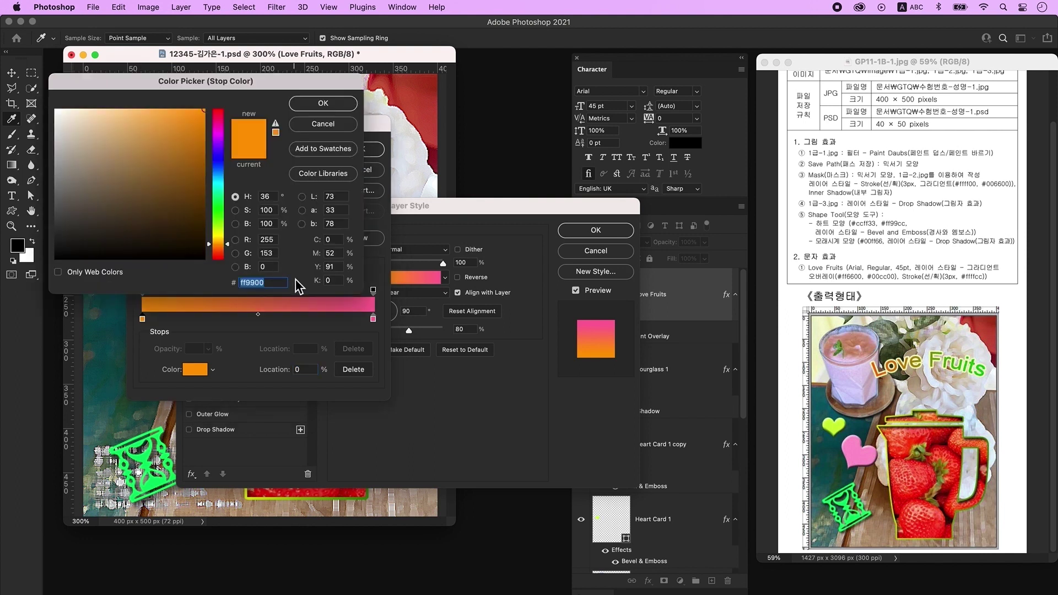
{"action": "type", "text": "ff6600"}
{"action": "key", "text": "Return"}
{"action": "left_click", "coordinate": [374, 320]}
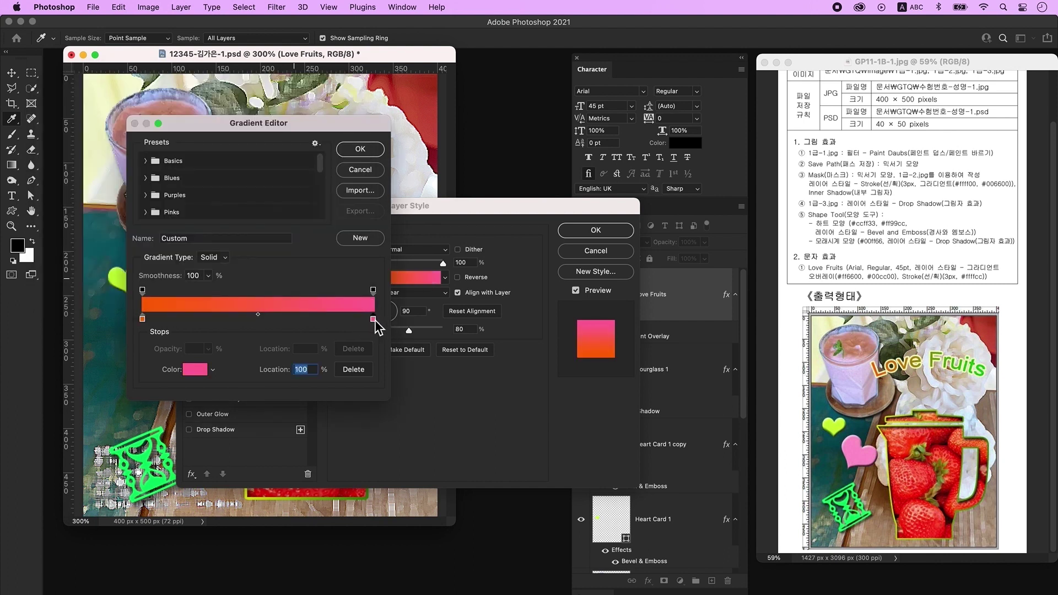
{"action": "double_click", "coordinate": [375, 320]}
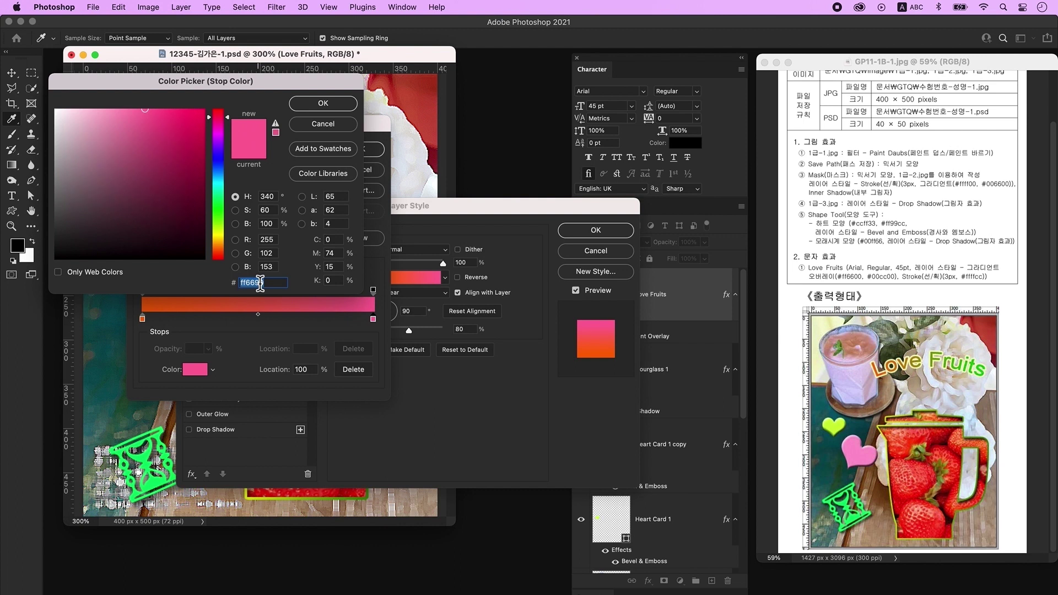
{"action": "type", "text": "00cc00"}
{"action": "key", "text": "Return"}
{"action": "key", "text": "Return"}
{"action": "type", "text": "0"}
{"action": "key", "text": "Tab"}
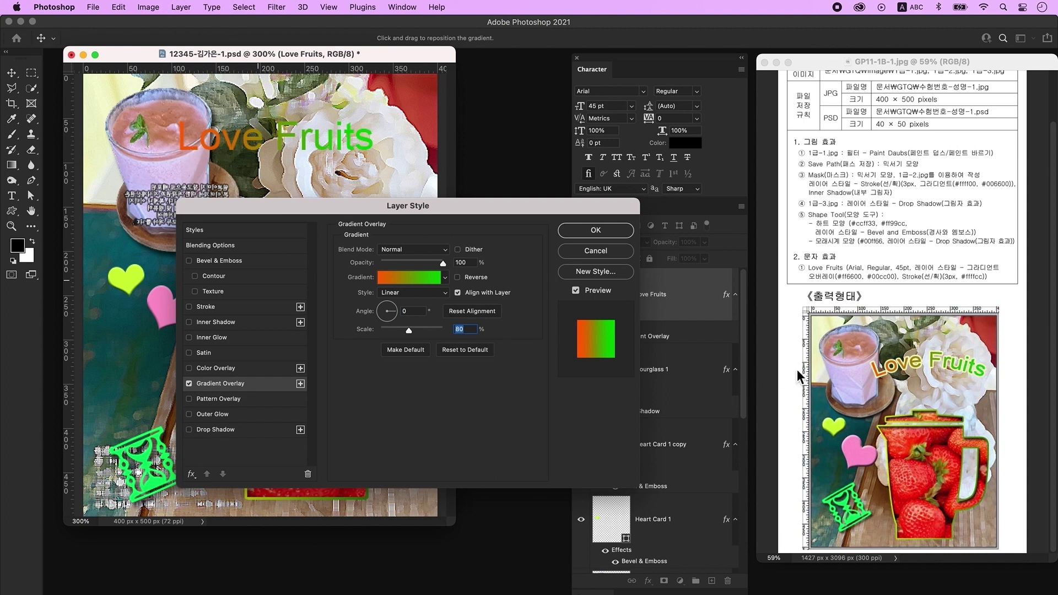
Add a 3 px Stroke filled with colour #ffffcc and apply the layer style
{"action": "left_click", "coordinate": [224, 305]}
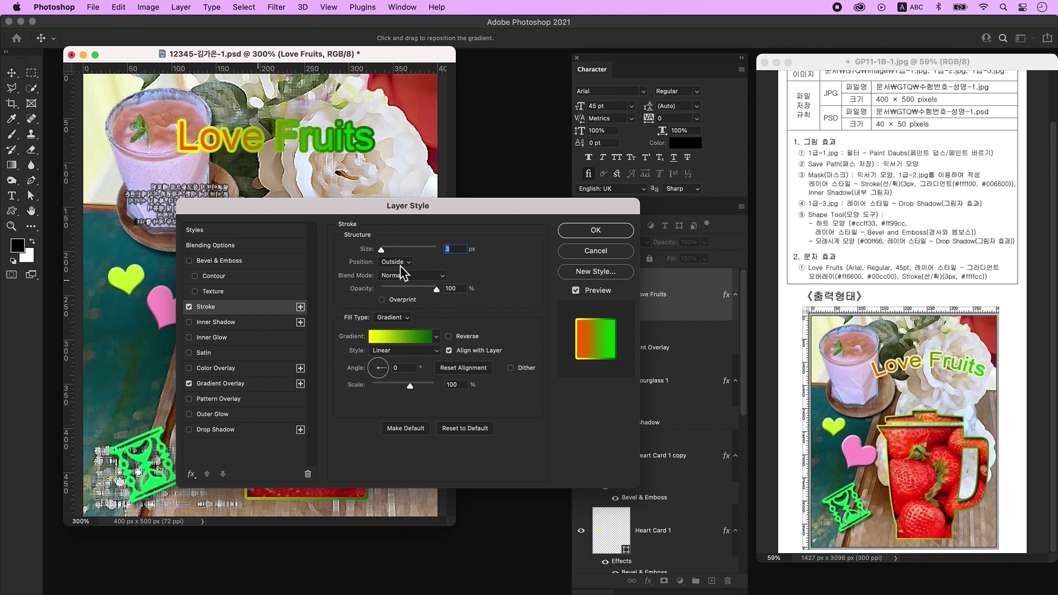
{"action": "left_click", "coordinate": [401, 319]}
{"action": "left_click", "coordinate": [402, 309]}
{"action": "left_click", "coordinate": [368, 336]}
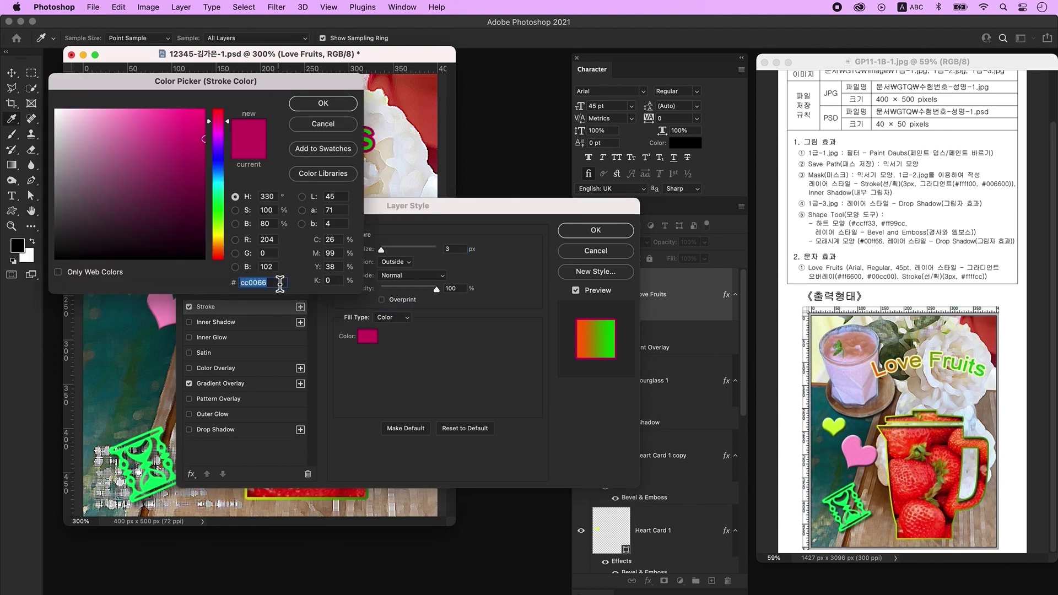
{"action": "type", "text": "ffffcc"}
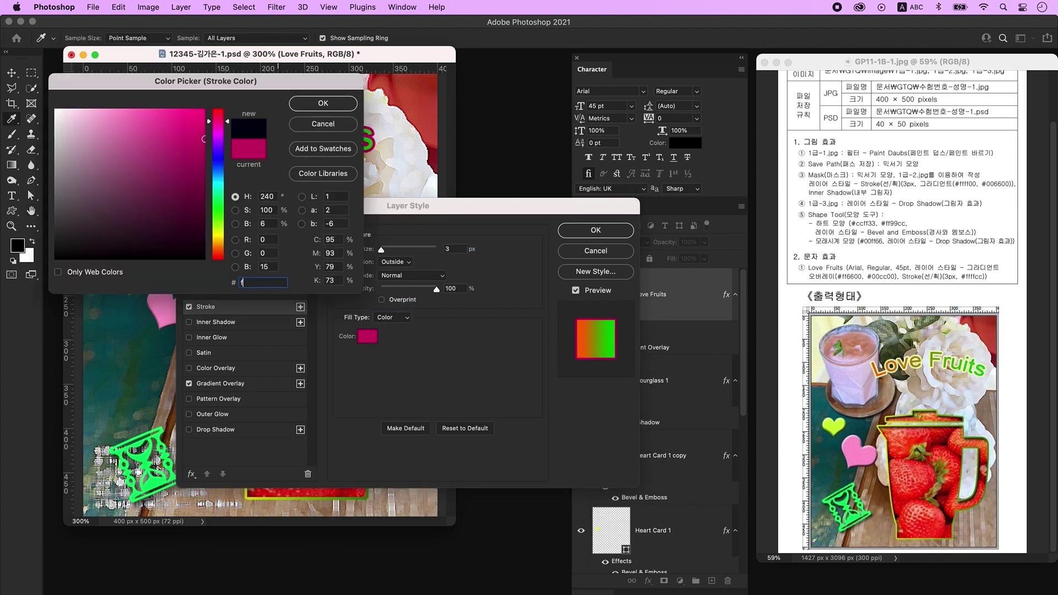
{"action": "key", "text": "Return"}
{"action": "key", "text": "Return"}
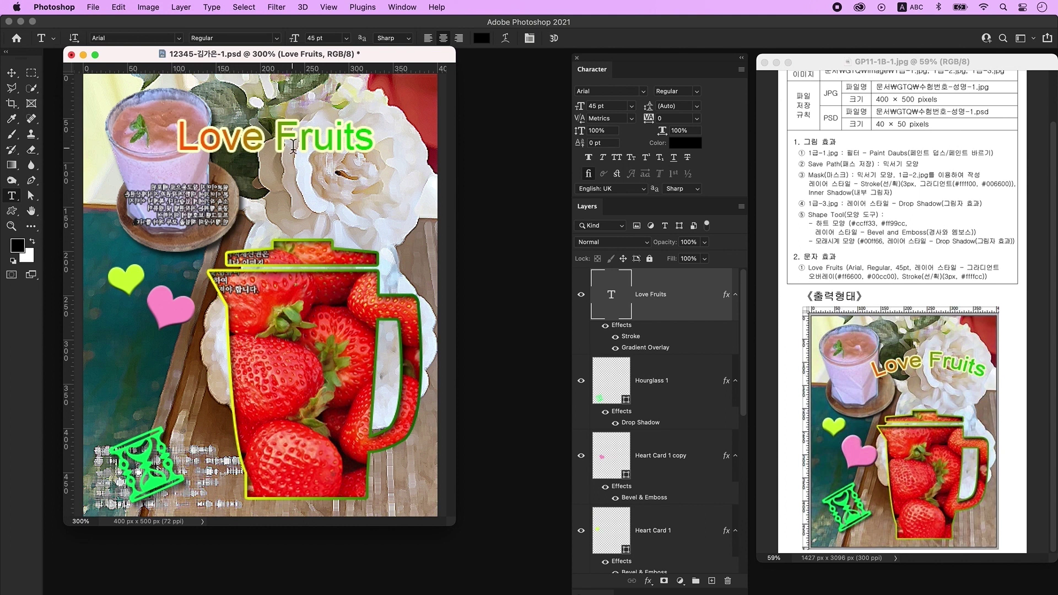
Warp the title into an Arc with Bend +25 and move it lower on the canvas
{"action": "left_click", "coordinate": [507, 38]}
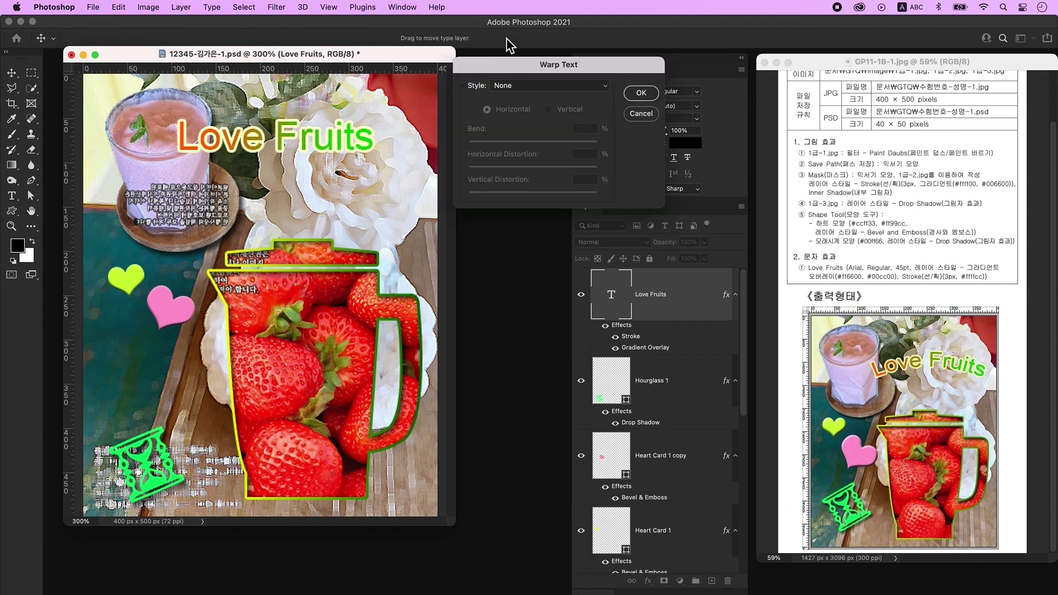
{"action": "left_click", "coordinate": [518, 86]}
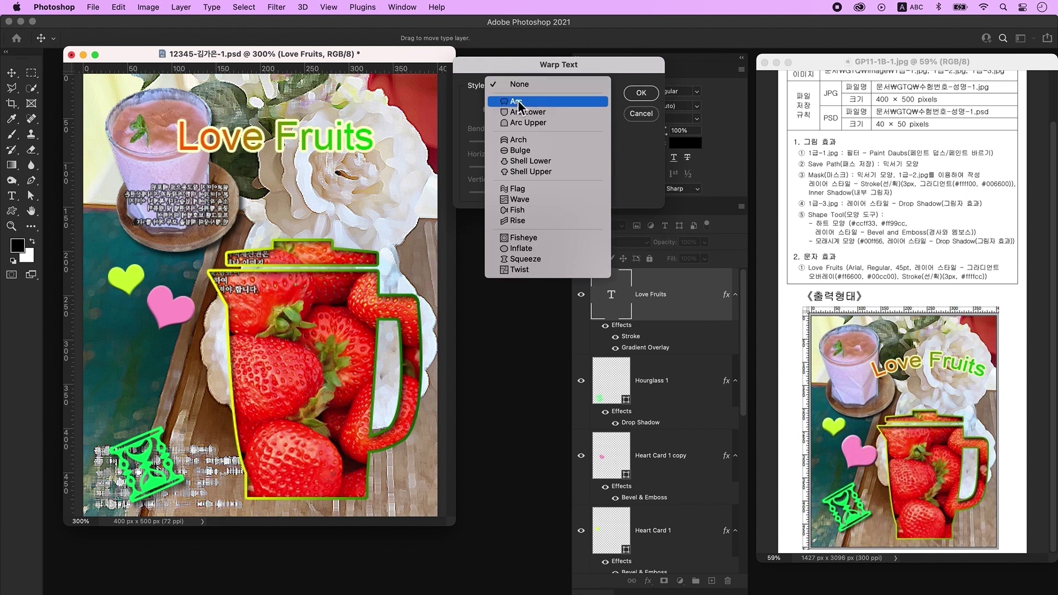
{"action": "left_click", "coordinate": [518, 100]}
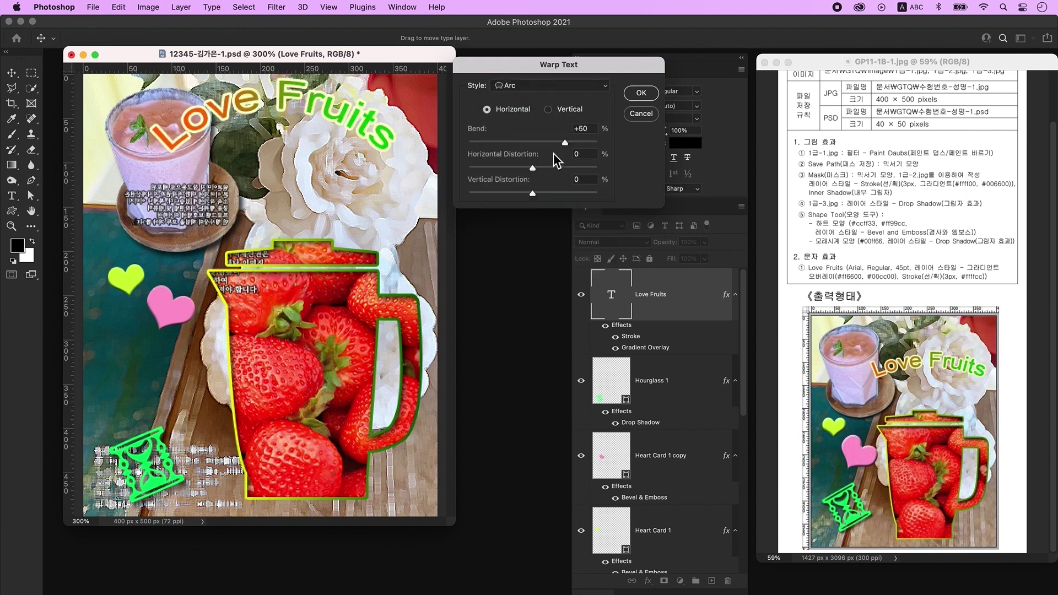
{"action": "left_click_drag", "start_coordinate": [564, 143], "coordinate": [553, 144]}
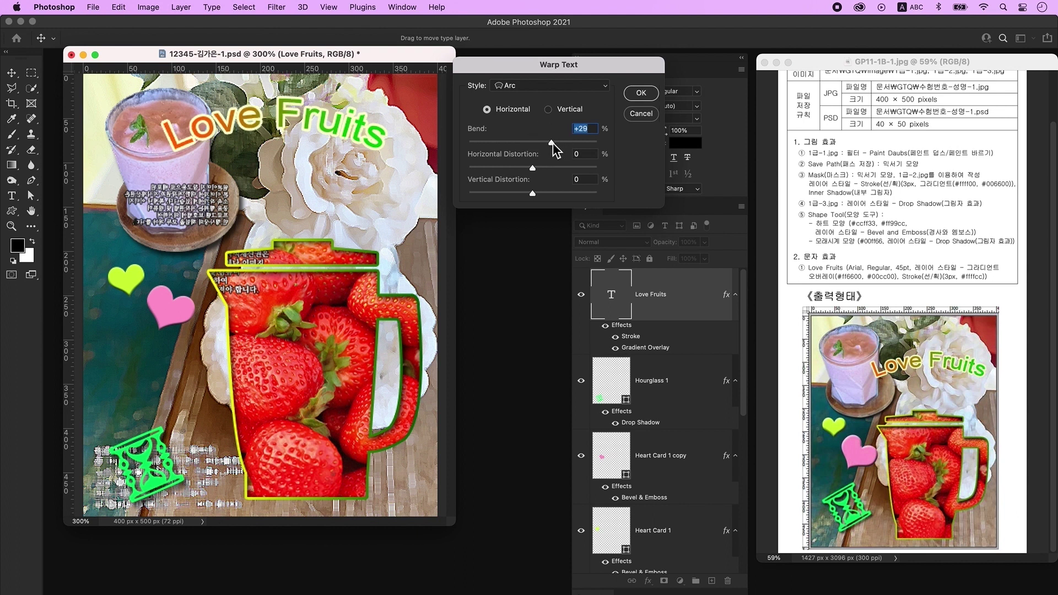
{"action": "key", "text": "Return"}
{"action": "key", "text": "v"}
{"action": "left_click_drag", "start_coordinate": [276, 113], "coordinate": [300, 161]}
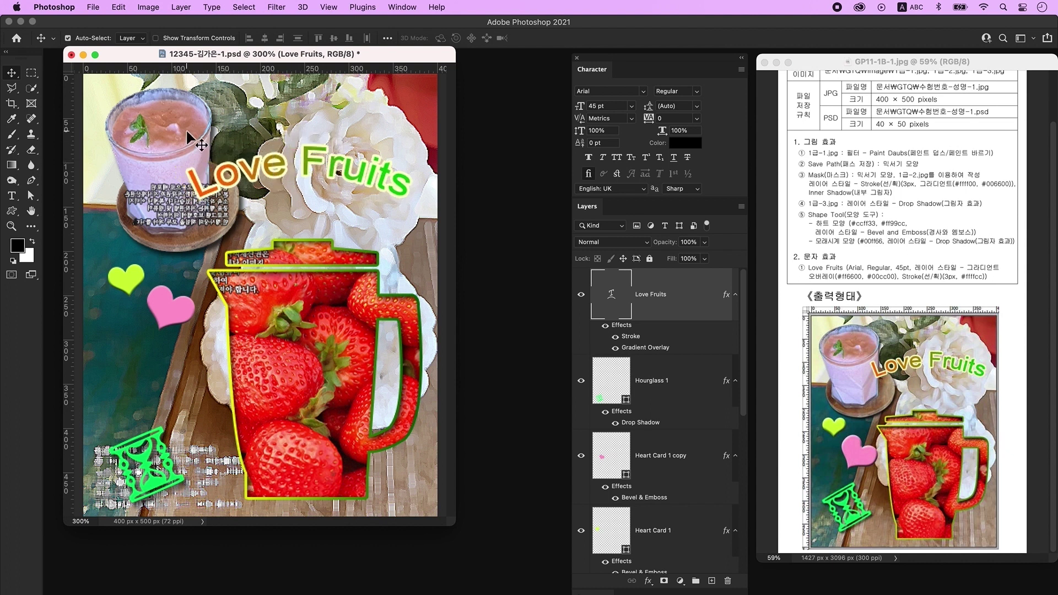
Nudge the yellow and pink hearts slightly to the left
{"action": "left_click", "coordinate": [158, 137]}
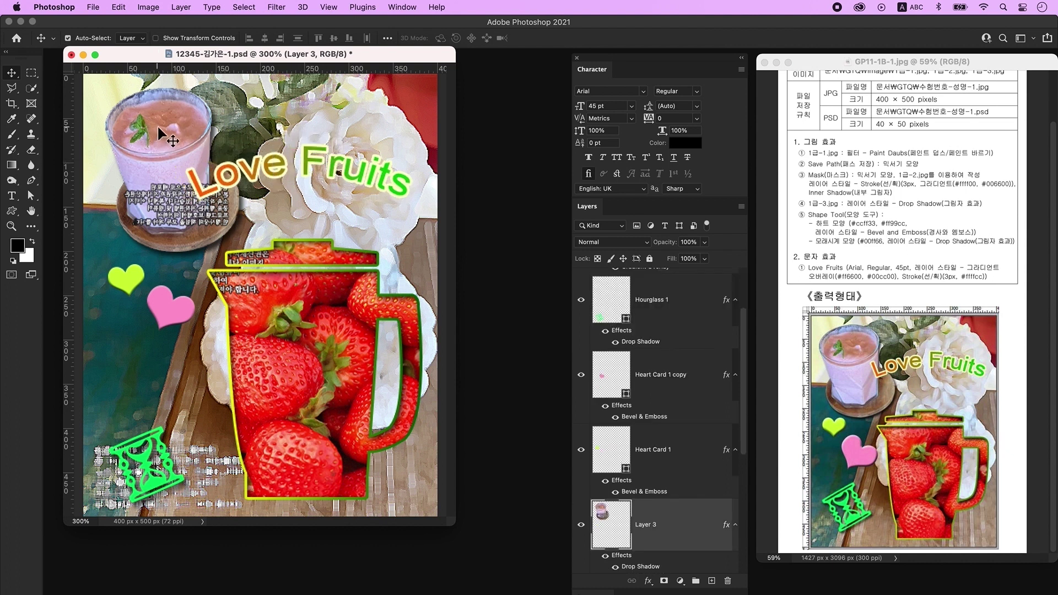
{"action": "left_click", "coordinate": [125, 234]}
{"action": "key", "text": "ctrl+t"}
{"action": "key", "text": "Return"}
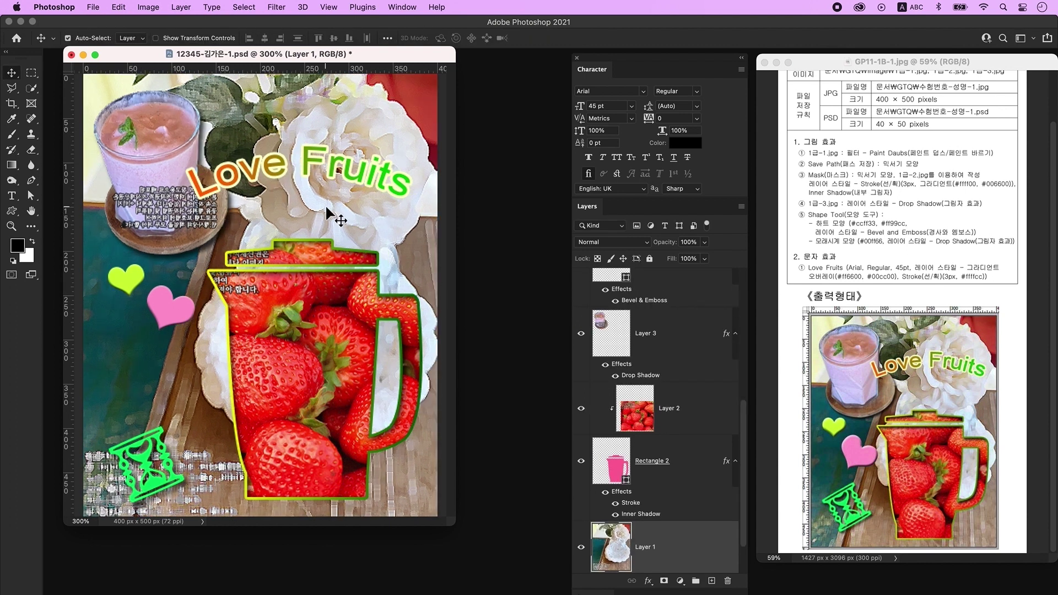
{"action": "left_click_drag", "start_coordinate": [125, 281], "coordinate": [119, 279]}
{"action": "left_click_drag", "start_coordinate": [166, 308], "coordinate": [153, 306]}
{"action": "left_click", "coordinate": [147, 461]}
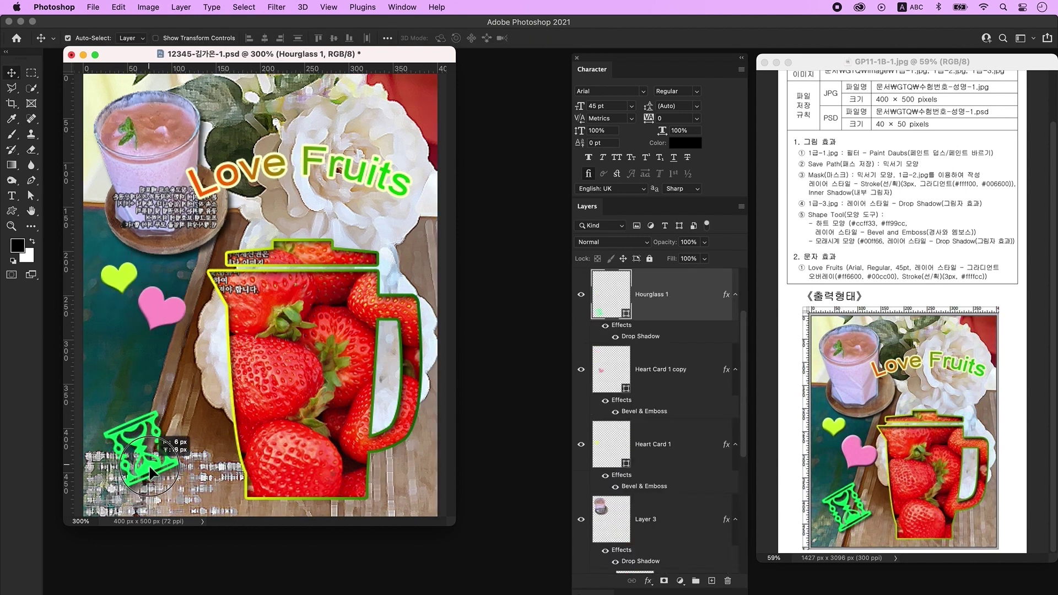
{"action": "left_click", "coordinate": [422, 480]}
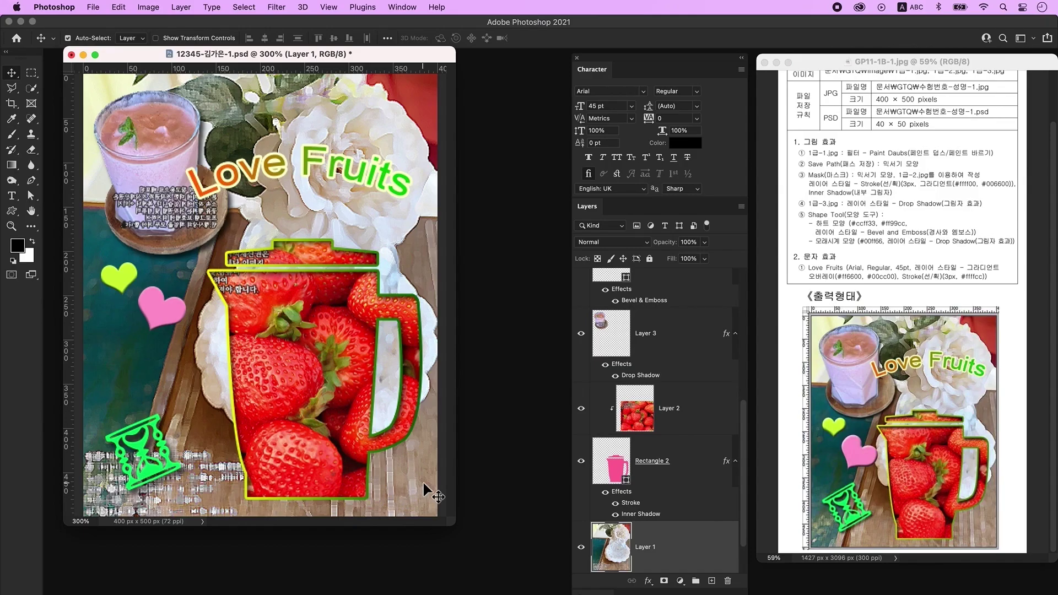
Save a JPEG copy of the composition to the computer
{"action": "left_click", "coordinate": [94, 8]}
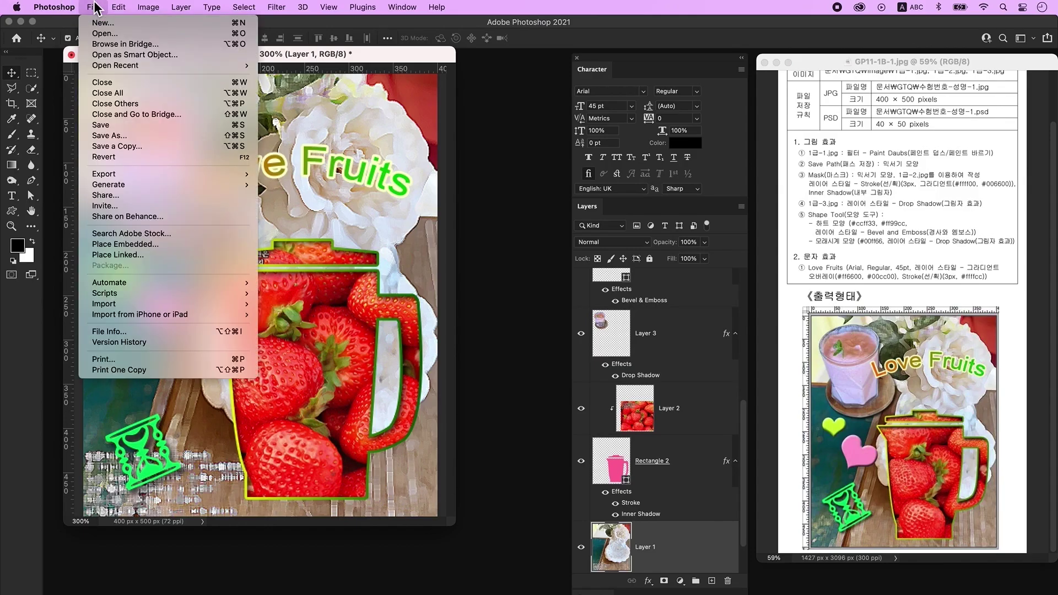
{"action": "left_click", "coordinate": [137, 145]}
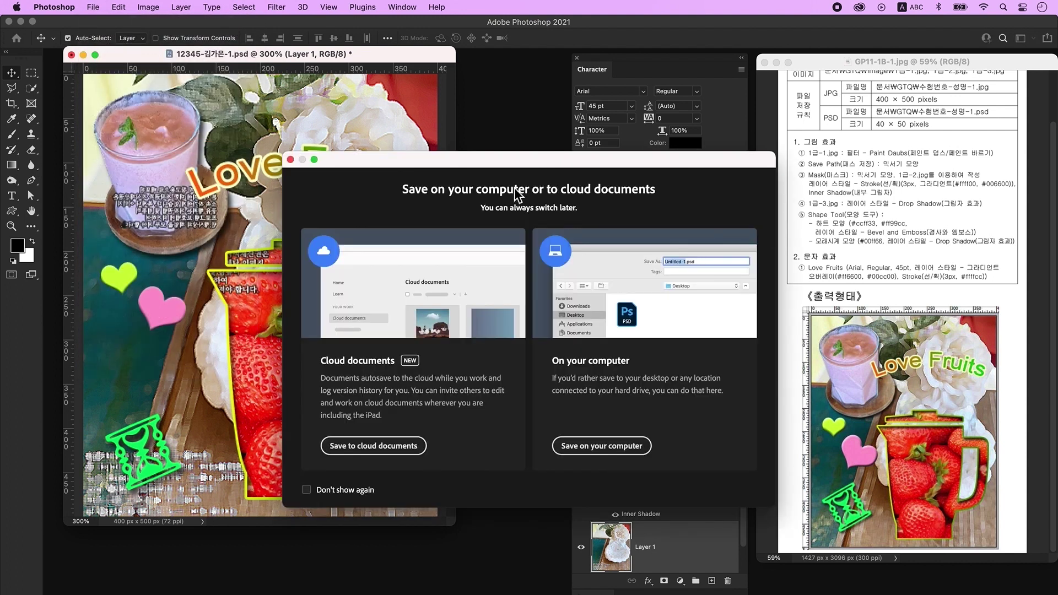
{"action": "key", "text": "Return"}
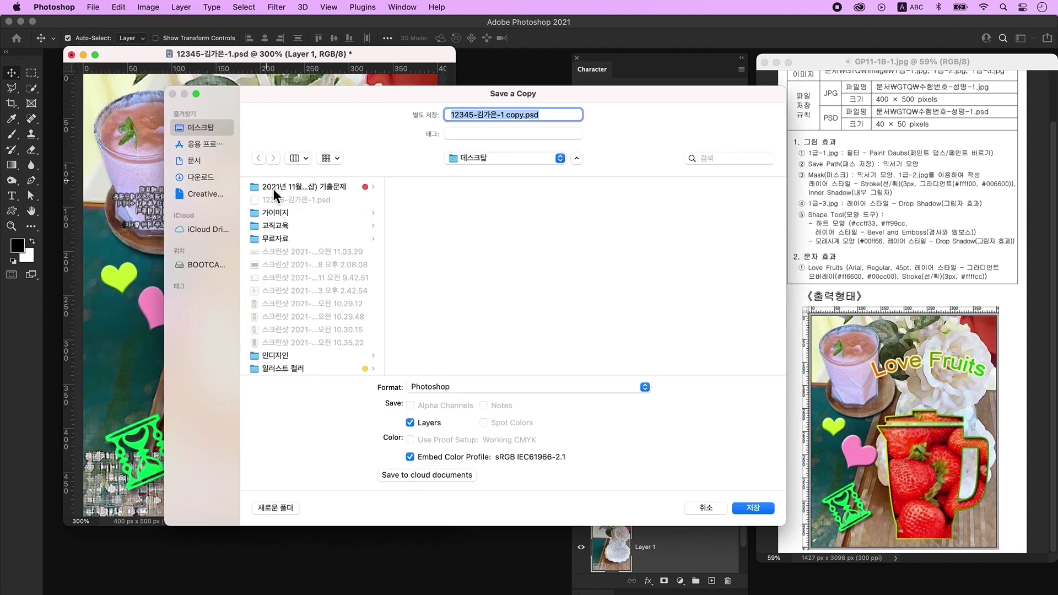
{"action": "left_click", "coordinate": [468, 388]}
{"action": "left_click", "coordinate": [449, 484]}
{"action": "key", "text": "Return"}
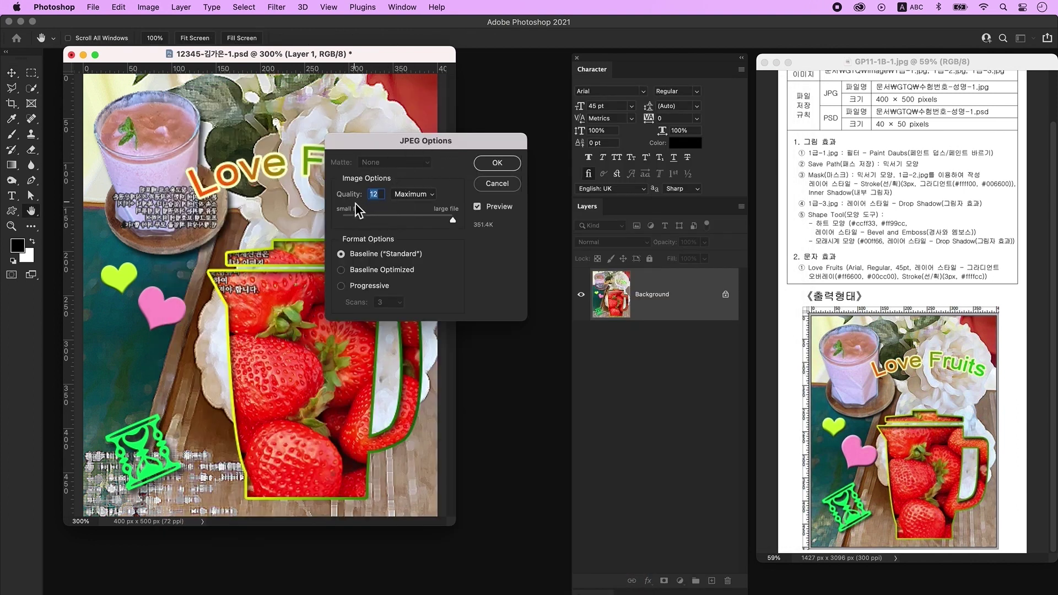
{"action": "left_click", "coordinate": [511, 163]}
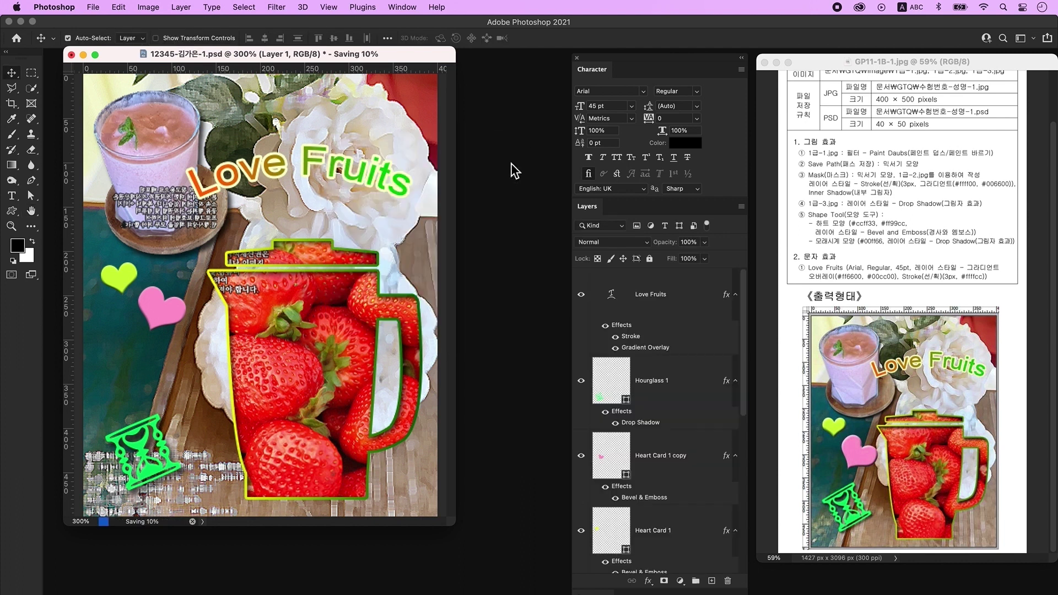
Resize the image to 40×50 px (width 40) and save it
{"action": "left_click", "coordinate": [145, 8]}
{"action": "left_click", "coordinate": [184, 96]}
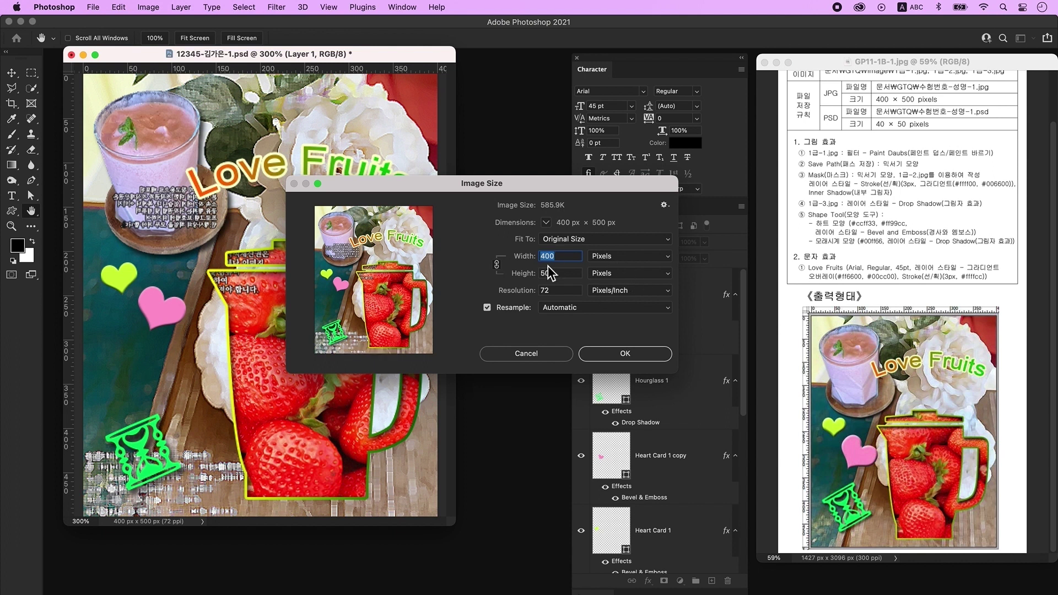
{"action": "type", "text": "40"}
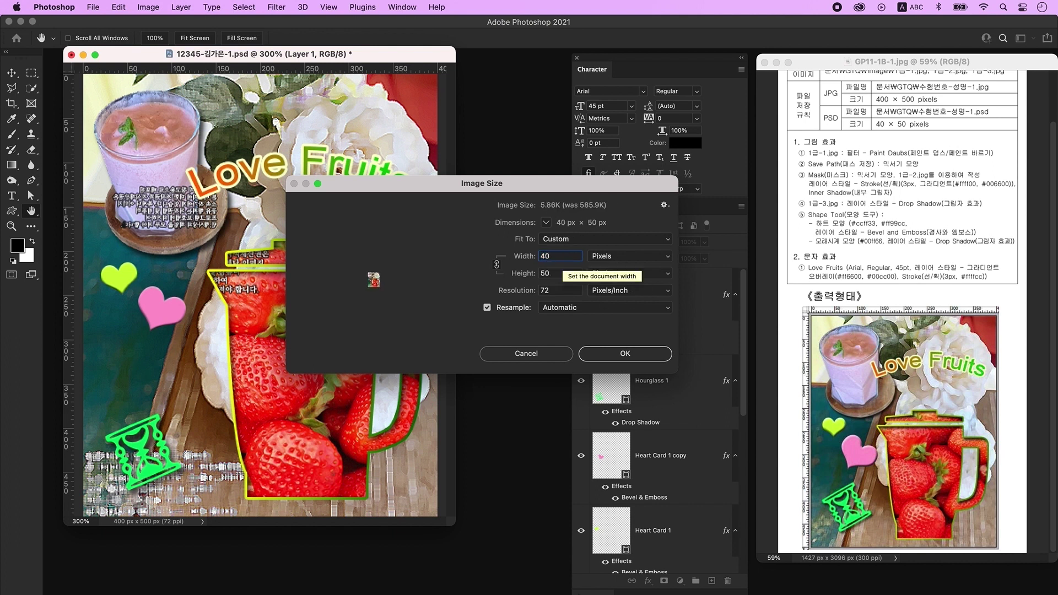
{"action": "left_click", "coordinate": [625, 354]}
{"action": "left_click", "coordinate": [93, 7]}
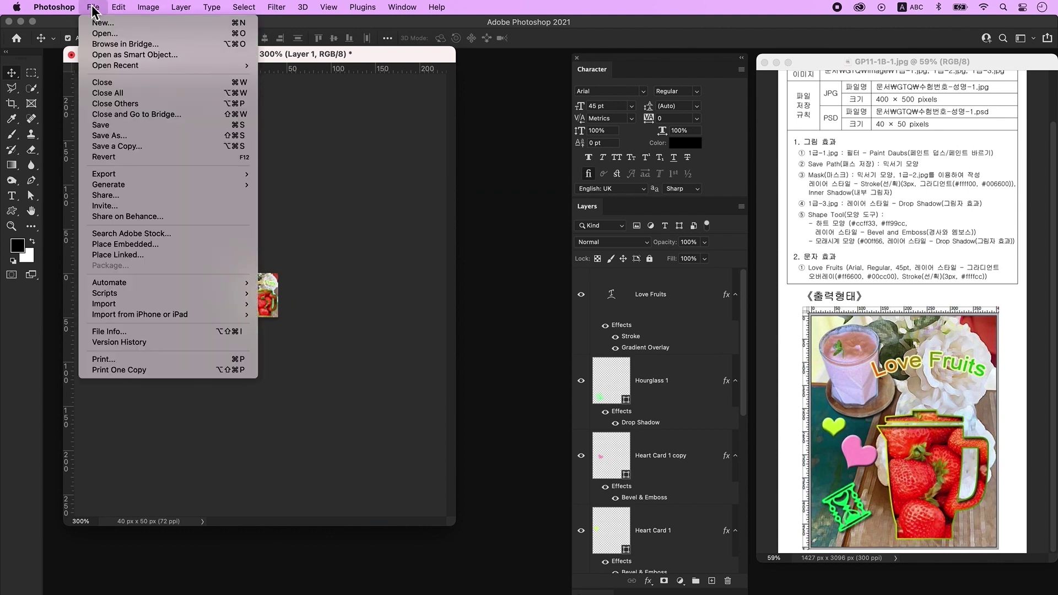
{"action": "left_click", "coordinate": [134, 128]}
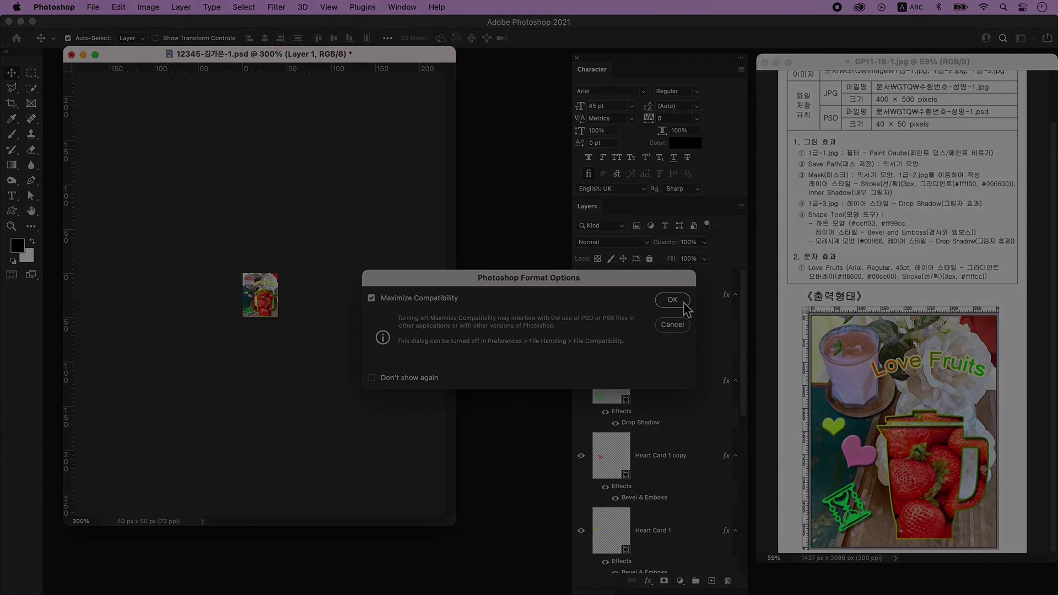
{"action": "left_click", "coordinate": [680, 300]}
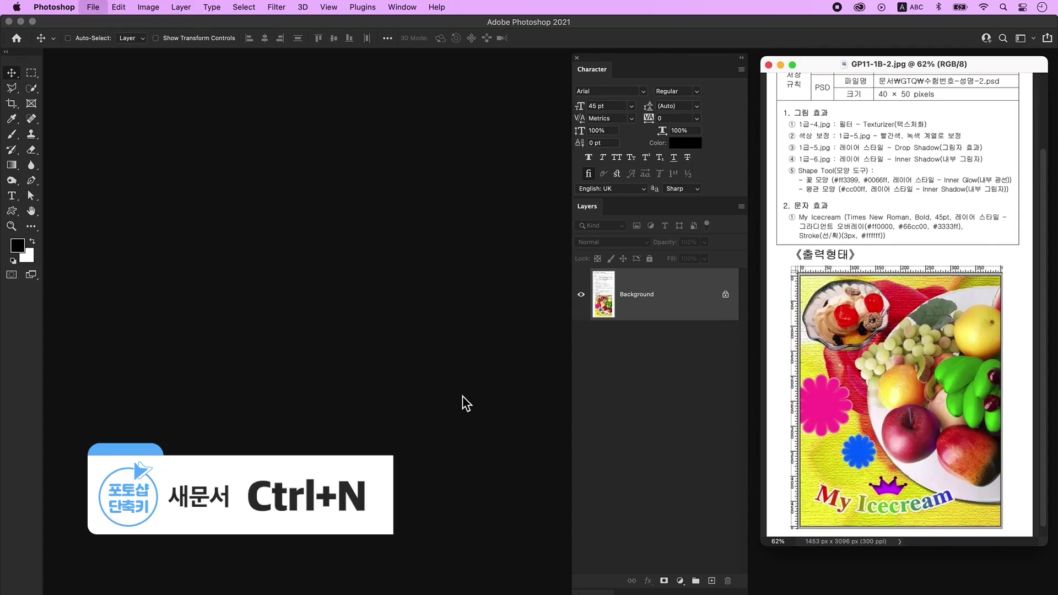
Create a blank 400×500 px document, zoom in and show the rulers
{"action": "key", "text": "ctrl+n"}
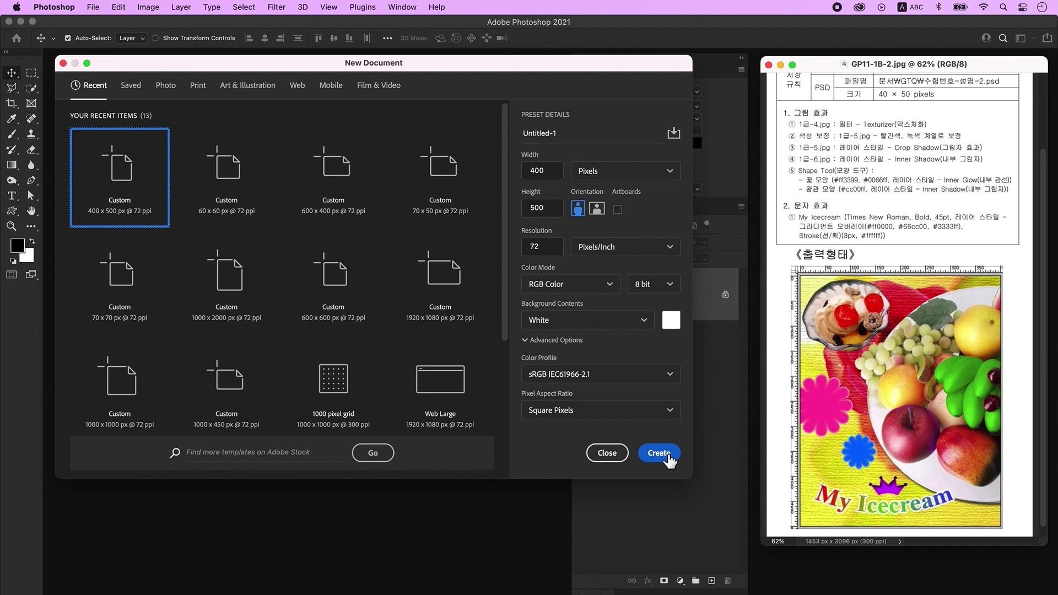
{"action": "left_click", "coordinate": [669, 459]}
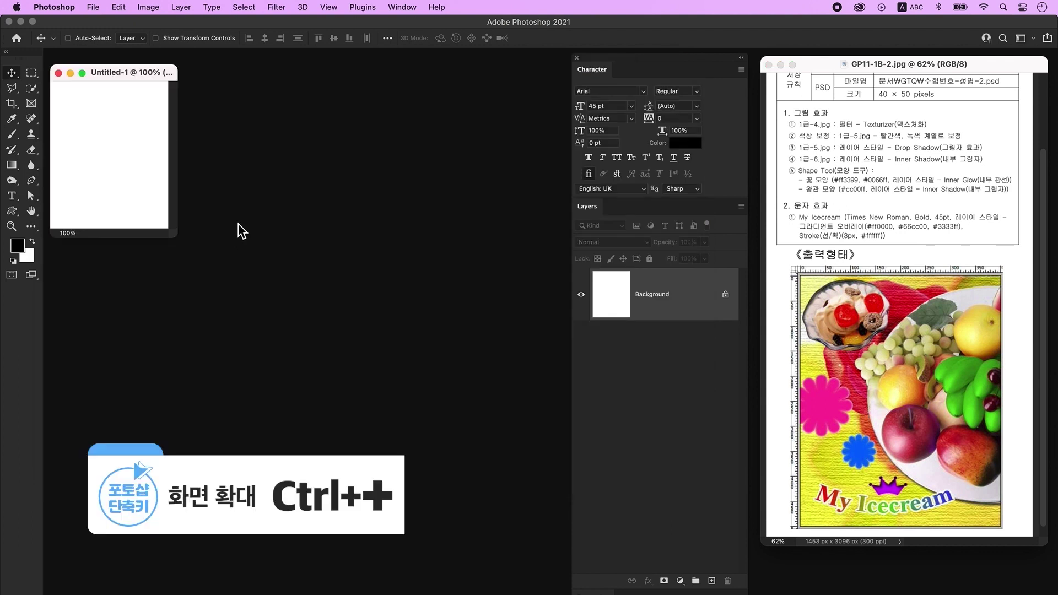
{"action": "key", "text": "ctrl+plus"}
{"action": "key", "text": "ctrl+plus"}
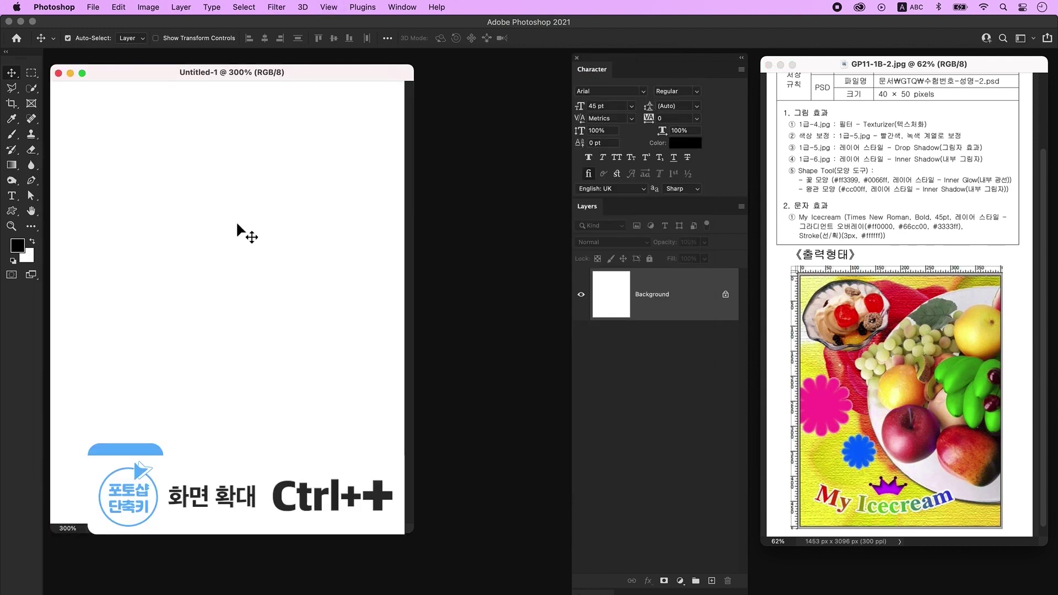
{"action": "left_click_drag", "start_coordinate": [262, 75], "coordinate": [272, 67]}
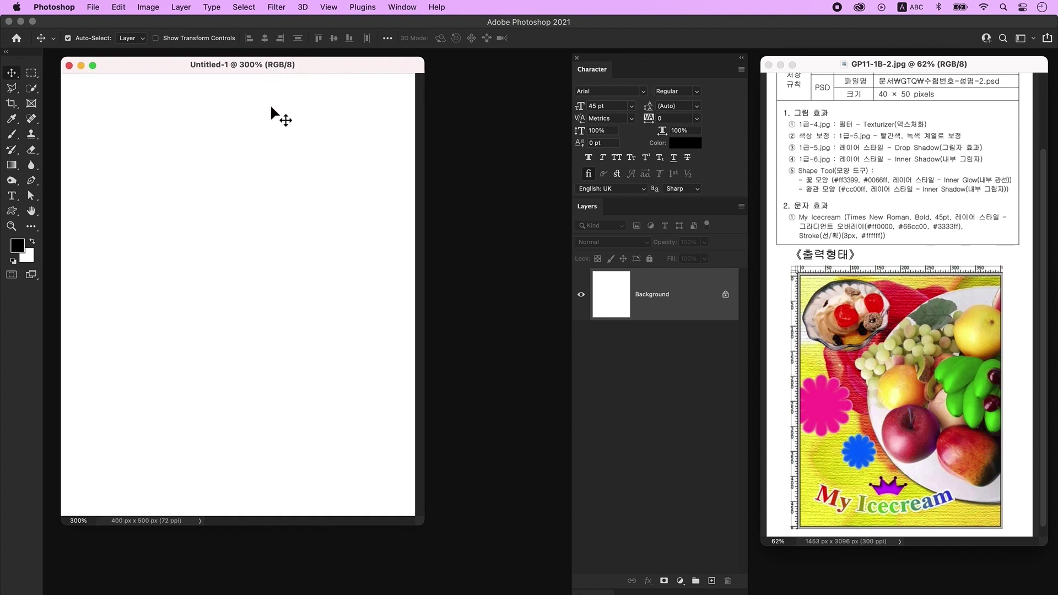
{"action": "key", "text": "ctrl+r"}
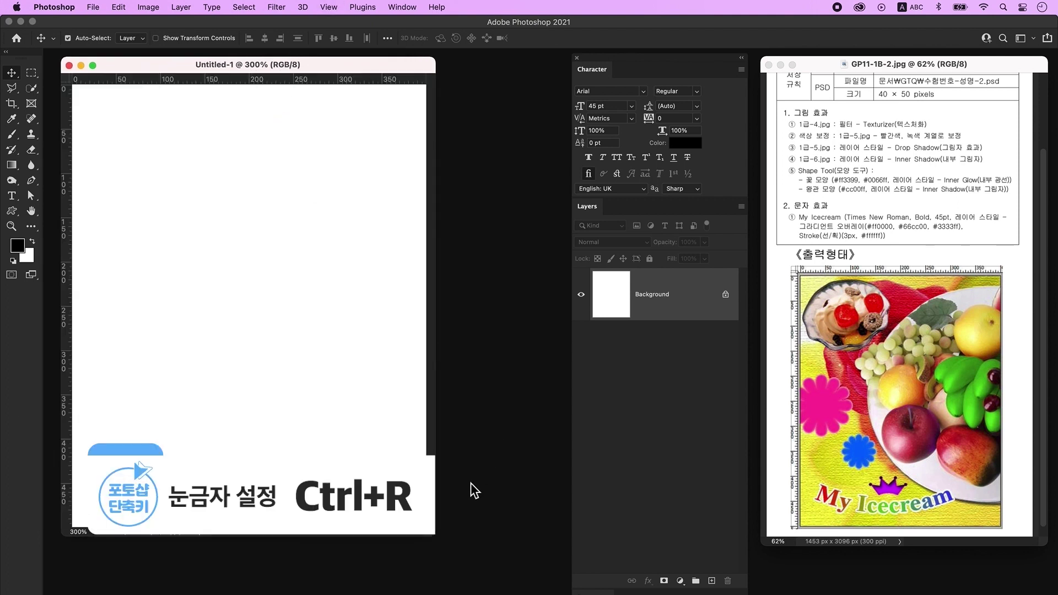
{"action": "left_click_drag", "start_coordinate": [435, 540], "coordinate": [470, 536]}
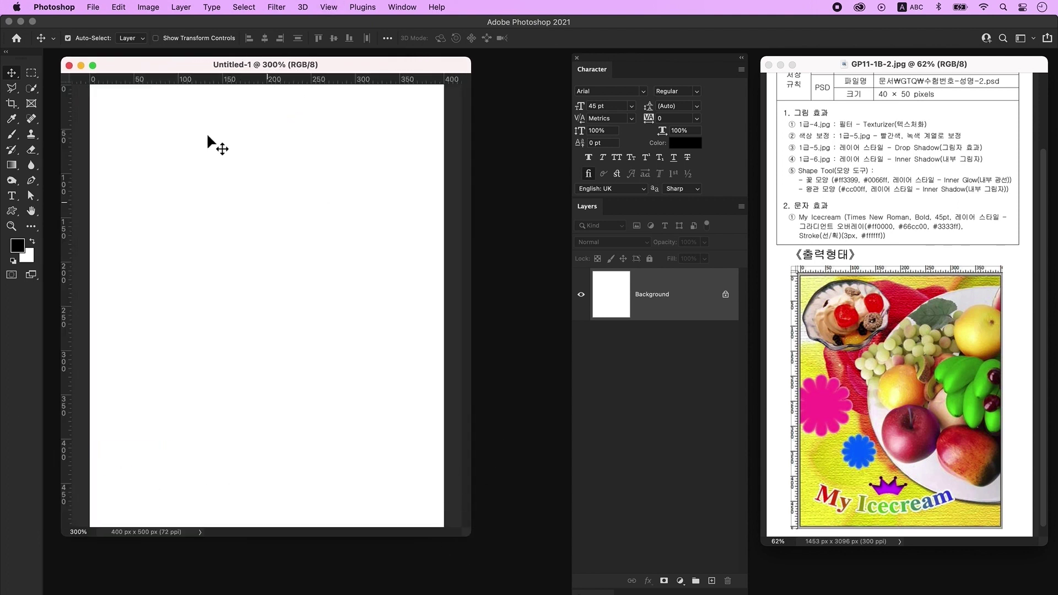
Save it to the Desktop, naming it with the exam number and candidate's name
{"action": "left_click", "coordinate": [97, 7]}
{"action": "left_click", "coordinate": [134, 137]}
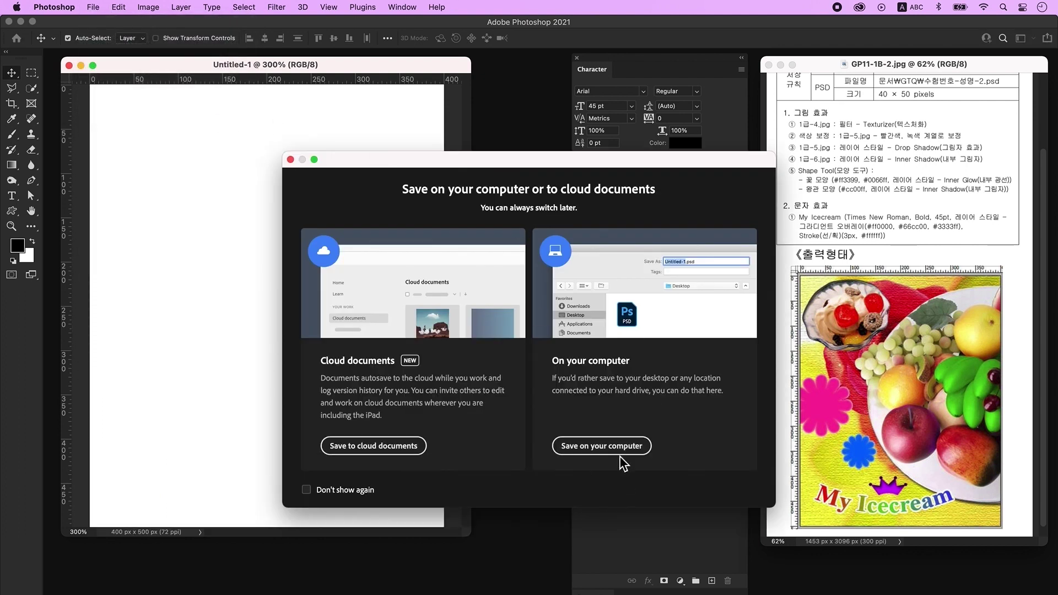
{"action": "left_click", "coordinate": [620, 451]}
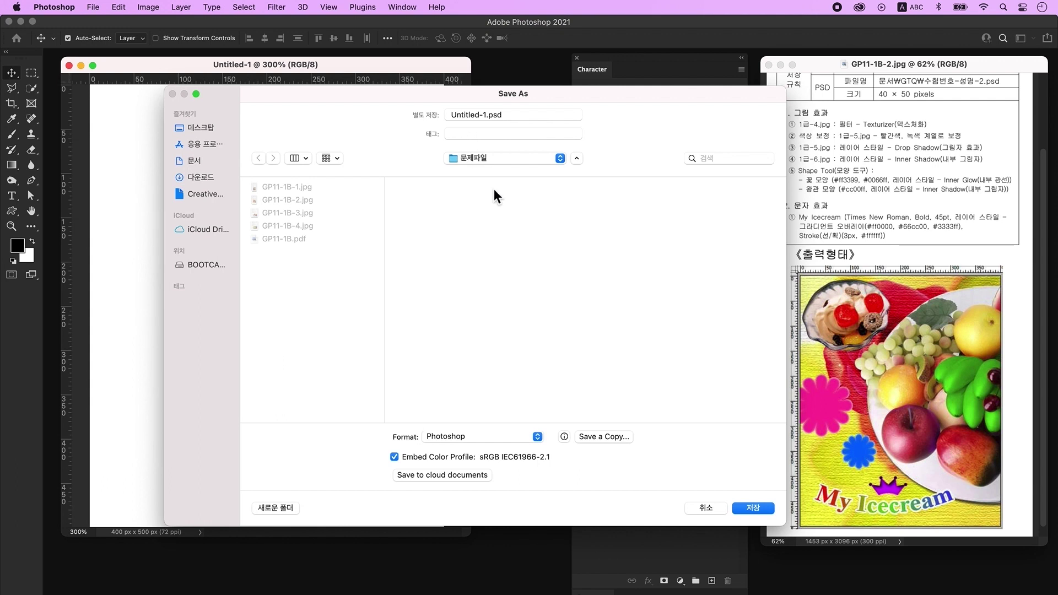
{"action": "left_click", "coordinate": [203, 128]}
{"action": "left_click", "coordinate": [451, 115]}
{"action": "type", "text": "12345-"}
{"action": "key", "text": "ctrl+space"}
{"action": "type", "text": "김가은-1"}
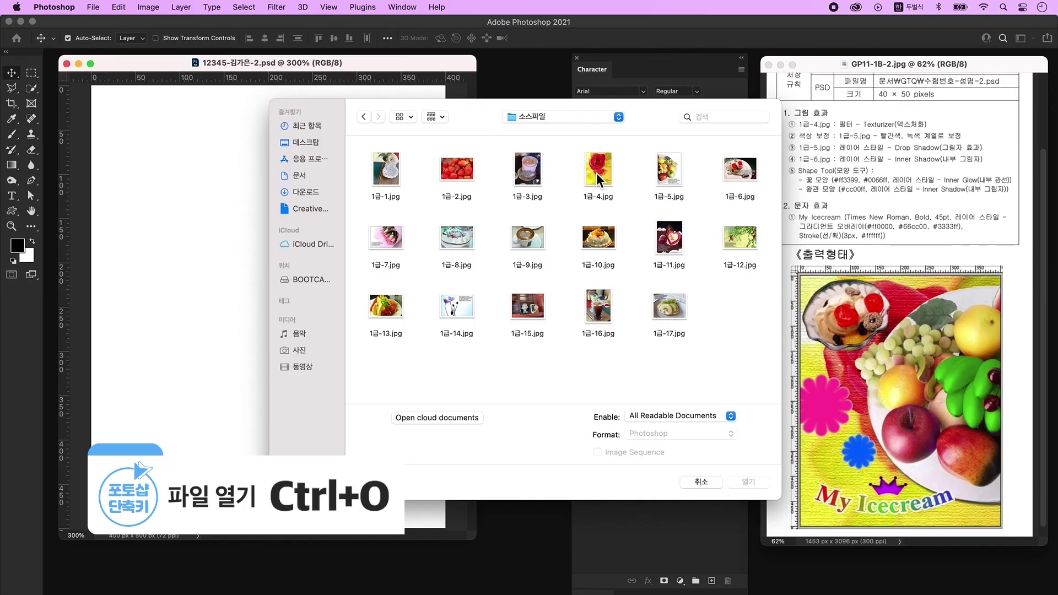
Bring the 1급-4.jpg rose photo into the document, scaled to about 60% and repositioned
{"action": "left_click", "coordinate": [596, 172]}
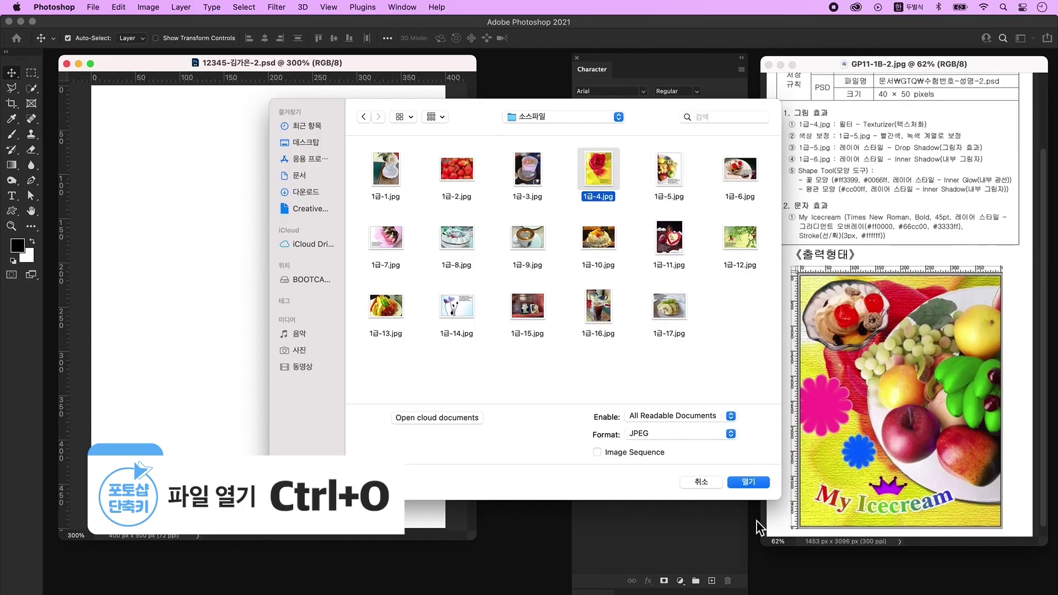
{"action": "left_click", "coordinate": [751, 549]}
{"action": "left_click_drag", "start_coordinate": [187, 87], "coordinate": [464, 161]}
{"action": "left_click_drag", "start_coordinate": [486, 311], "coordinate": [259, 292]}
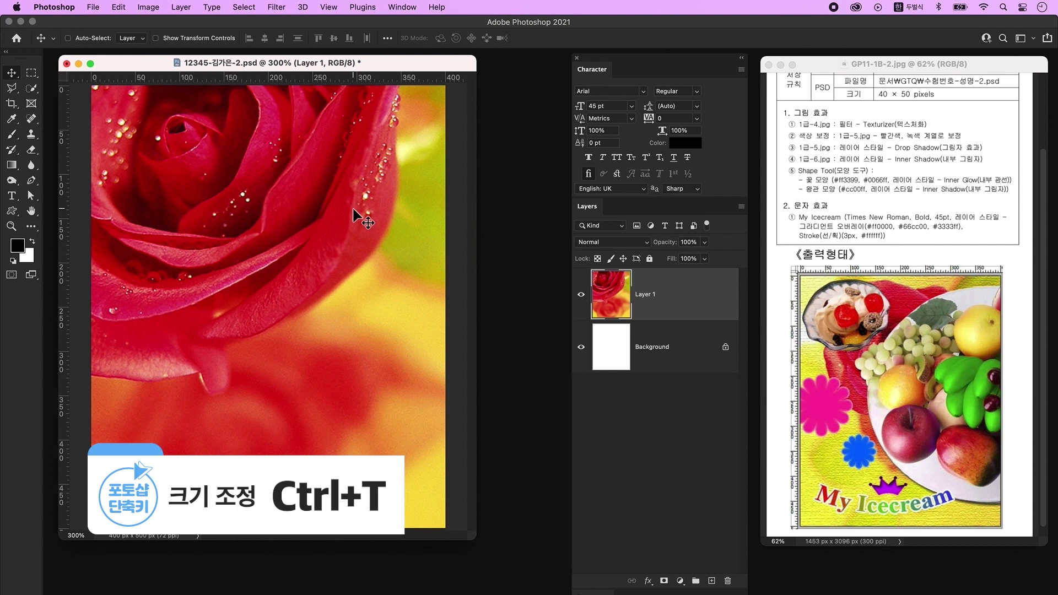
{"action": "key", "text": "ctrl+t"}
{"action": "left_click_drag", "start_coordinate": [381, 226], "coordinate": [322, 315]}
{"action": "left_click_drag", "start_coordinate": [319, 204], "coordinate": [305, 156]}
{"action": "key", "text": "Return"}
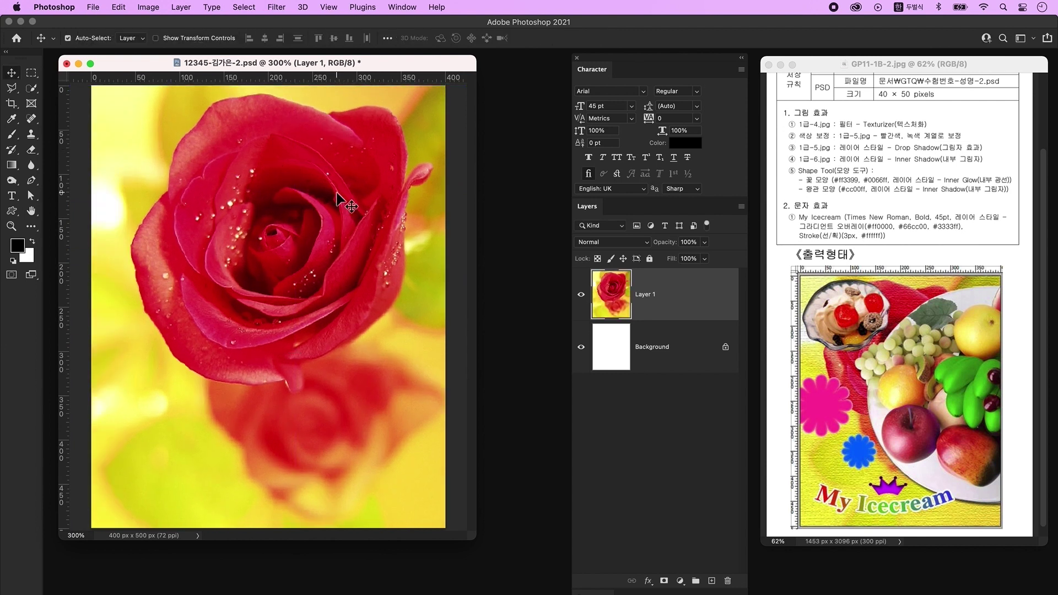
Apply the Texturizer filter from the Filter Gallery to the rose layer
{"action": "left_click", "coordinate": [278, 7]}
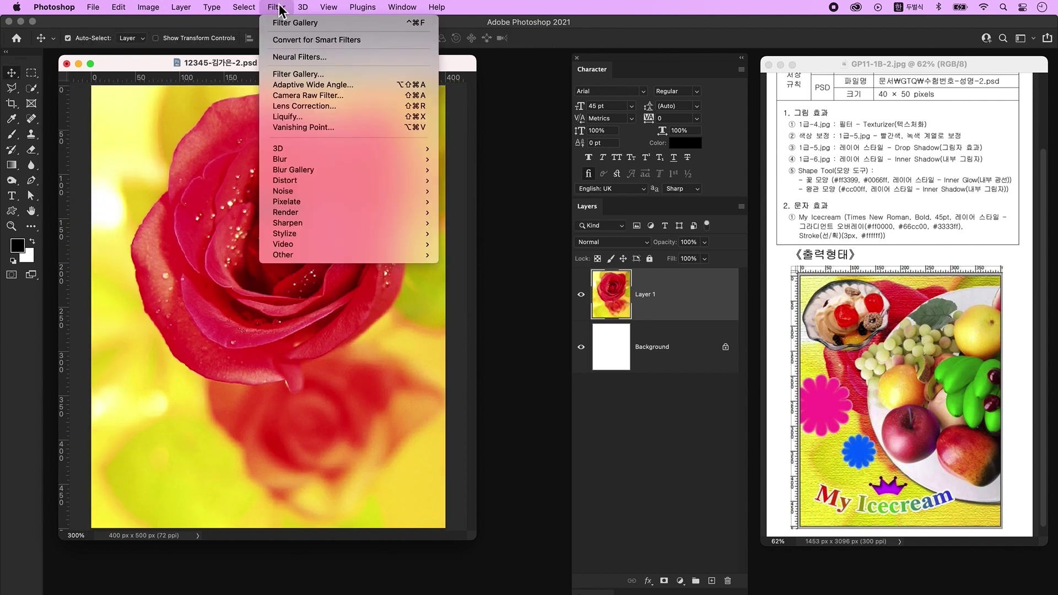
{"action": "left_click", "coordinate": [309, 77]}
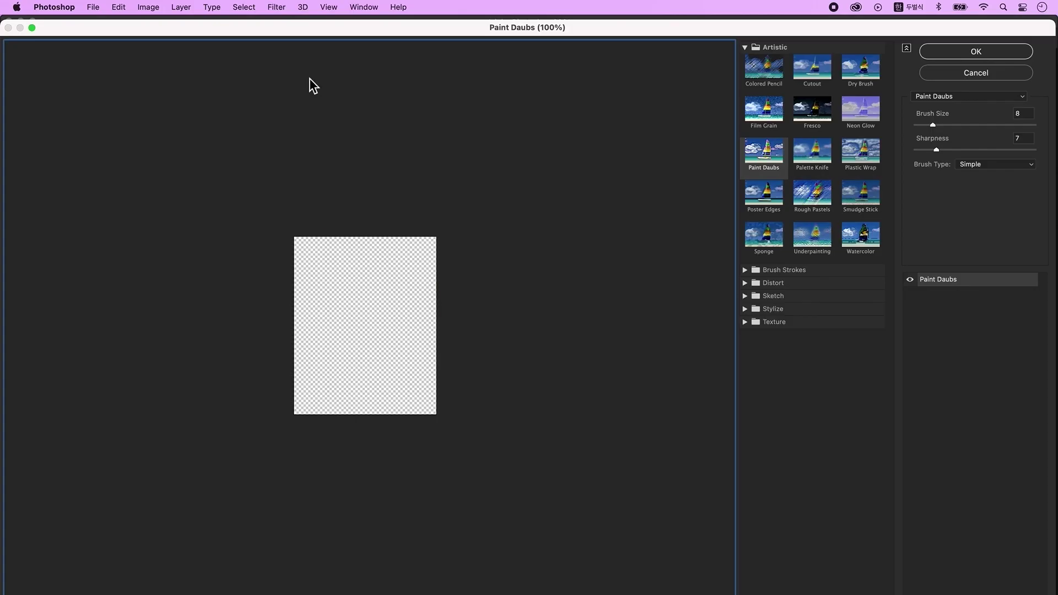
{"action": "left_click", "coordinate": [973, 99]}
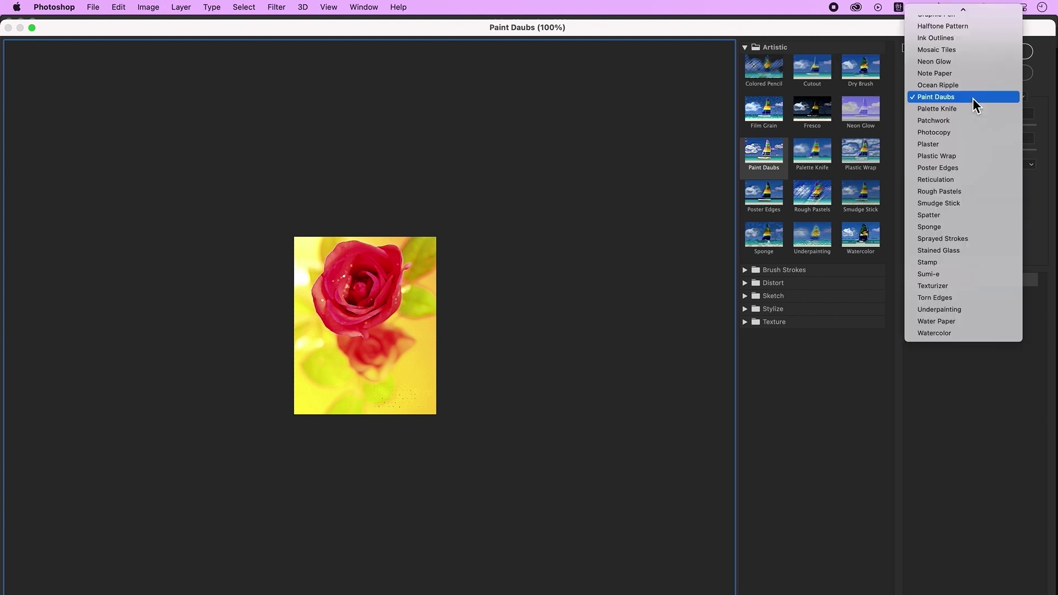
{"action": "left_click", "coordinate": [973, 291]}
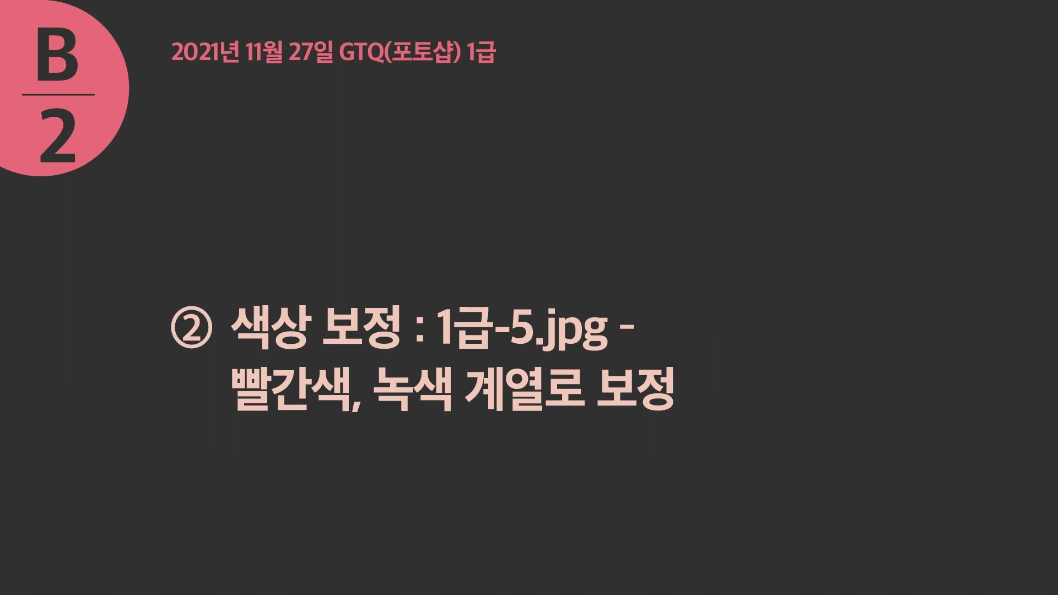
Open 1급-5.jpg and convert its locked Background into Layer 0
{"action": "left_click", "coordinate": [669, 168]}
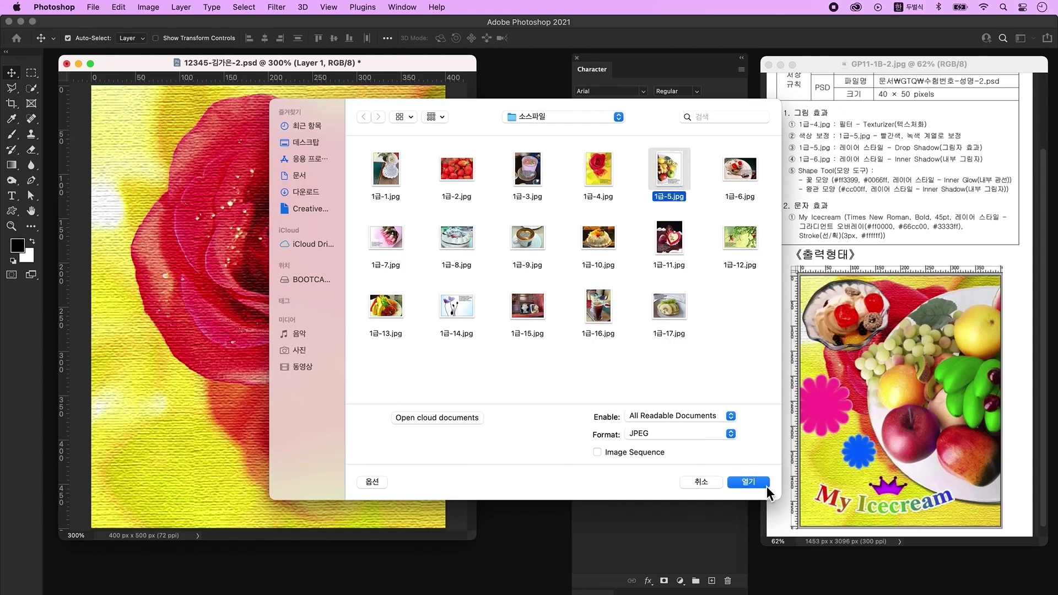
{"action": "left_click", "coordinate": [764, 485]}
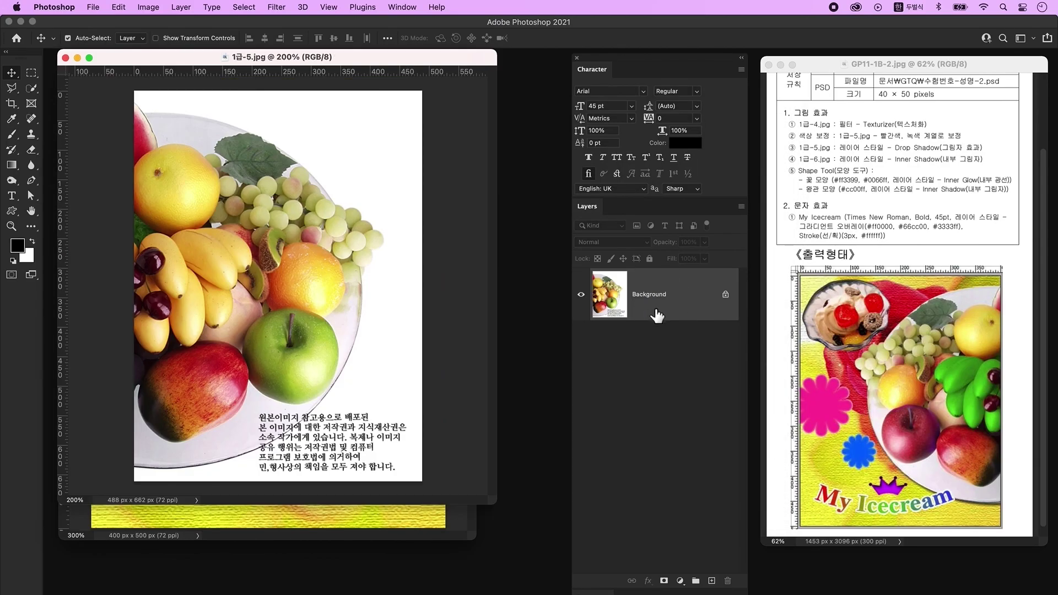
{"action": "double_click", "coordinate": [697, 297]}
{"action": "left_click", "coordinate": [648, 316]}
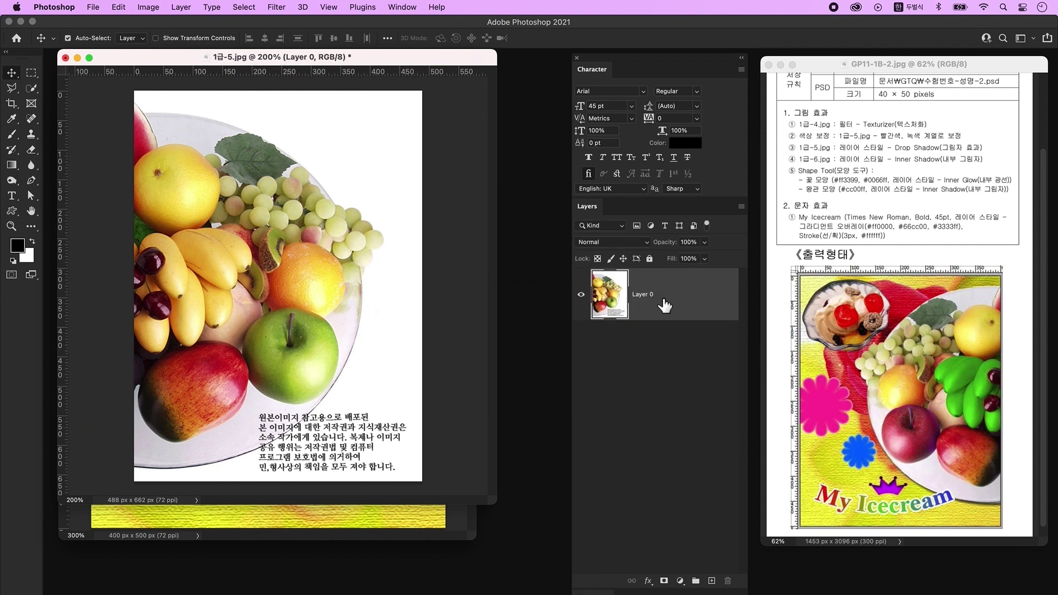
Quick-select and delete the white background areas around the fruit plate
{"action": "left_click", "coordinate": [33, 89]}
{"action": "mouse_move", "coordinate": [248, 99]}
{"action": "left_mouse_down"}
{"action": "mouse_move", "coordinate": [326, 119]}
{"action": "mouse_move", "coordinate": [396, 173]}
{"action": "mouse_move", "coordinate": [420, 291]}
{"action": "mouse_move", "coordinate": [415, 347]}
{"action": "left_mouse_up"}
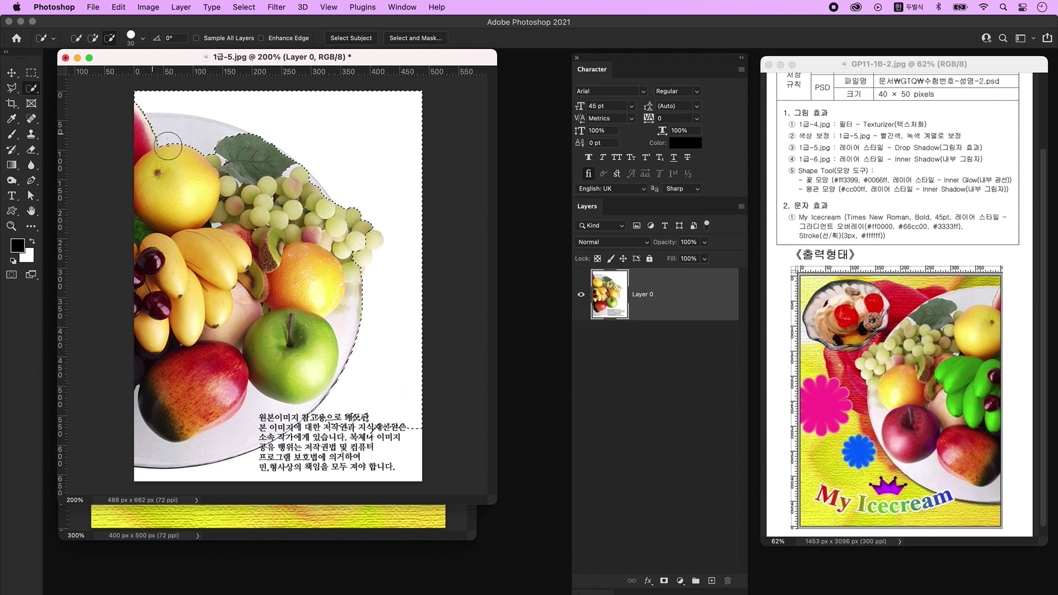
{"action": "mouse_move", "coordinate": [157, 139]}
{"action": "left_mouse_down"}
{"action": "mouse_move", "coordinate": [276, 170]}
{"action": "mouse_move", "coordinate": [269, 164]}
{"action": "mouse_move", "coordinate": [317, 200]}
{"action": "mouse_move", "coordinate": [298, 185]}
{"action": "left_mouse_up"}
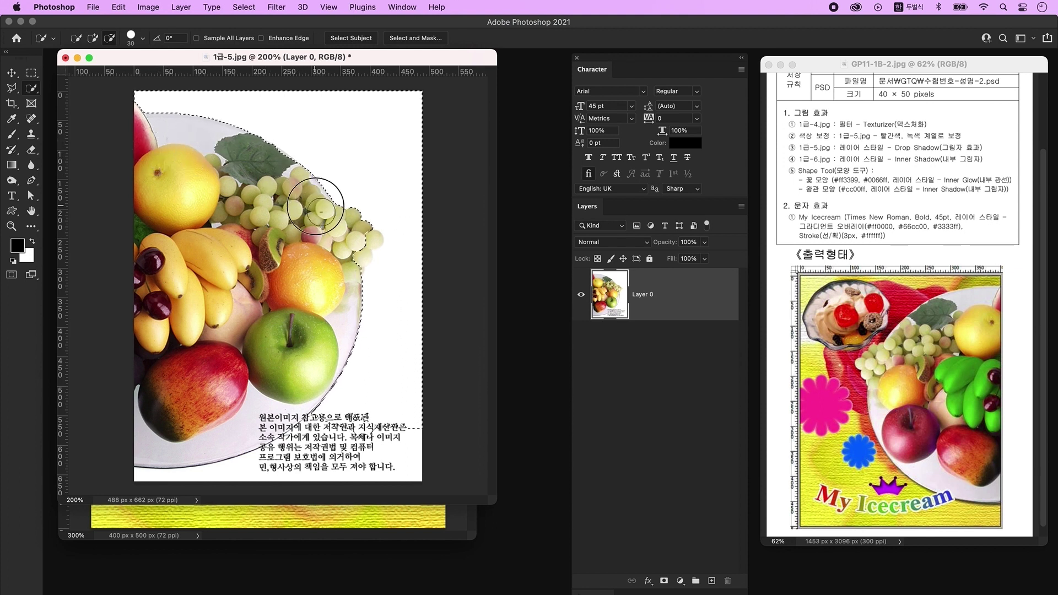
{"action": "key", "text": "Delete"}
{"action": "key", "text": "ctrl+d"}
{"action": "left_click", "coordinate": [290, 465]}
{"action": "left_click_drag", "start_coordinate": [289, 466], "coordinate": [251, 453]}
{"action": "key", "text": "Delete"}
{"action": "key", "text": "ctrl+d"}
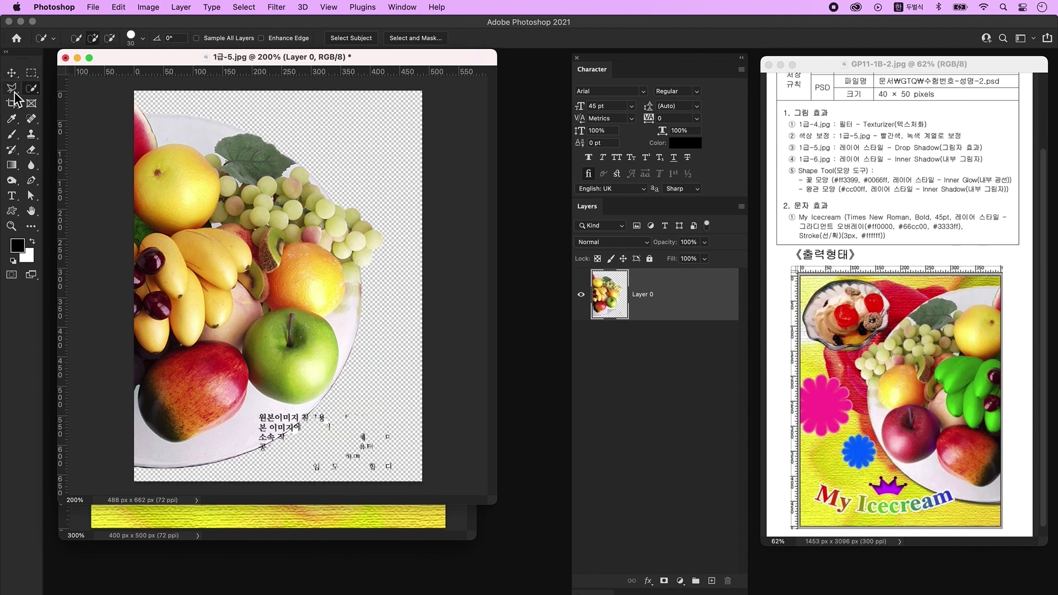
Outline the leftover text at the plate edge with the Polygonal Lasso and delete it
{"action": "left_click", "coordinate": [12, 88]}
{"action": "left_click", "coordinate": [318, 407]}
{"action": "left_click", "coordinate": [261, 461]}
{"action": "left_click", "coordinate": [298, 485]}
{"action": "left_click", "coordinate": [430, 483]}
{"action": "left_click", "coordinate": [318, 409]}
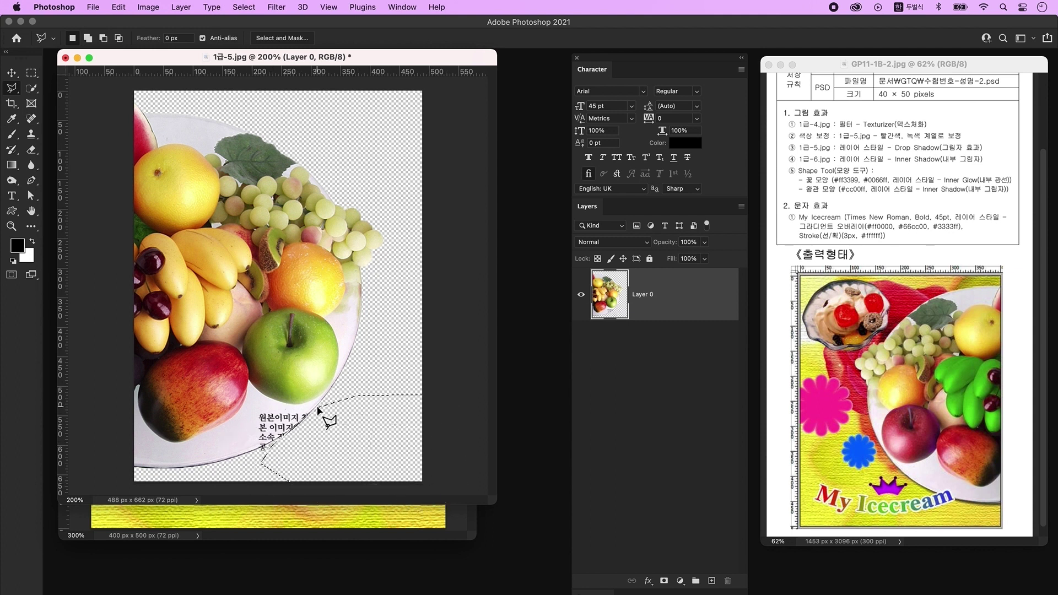
{"action": "key", "text": "Delete"}
Drag the cut-out fruit plate into the rose document with the Move tool
{"action": "key", "text": "v"}
{"action": "left_click_drag", "start_coordinate": [276, 59], "coordinate": [497, 351]}
{"action": "left_click_drag", "start_coordinate": [469, 523], "coordinate": [260, 226]}
{"action": "left_click", "coordinate": [524, 377]}
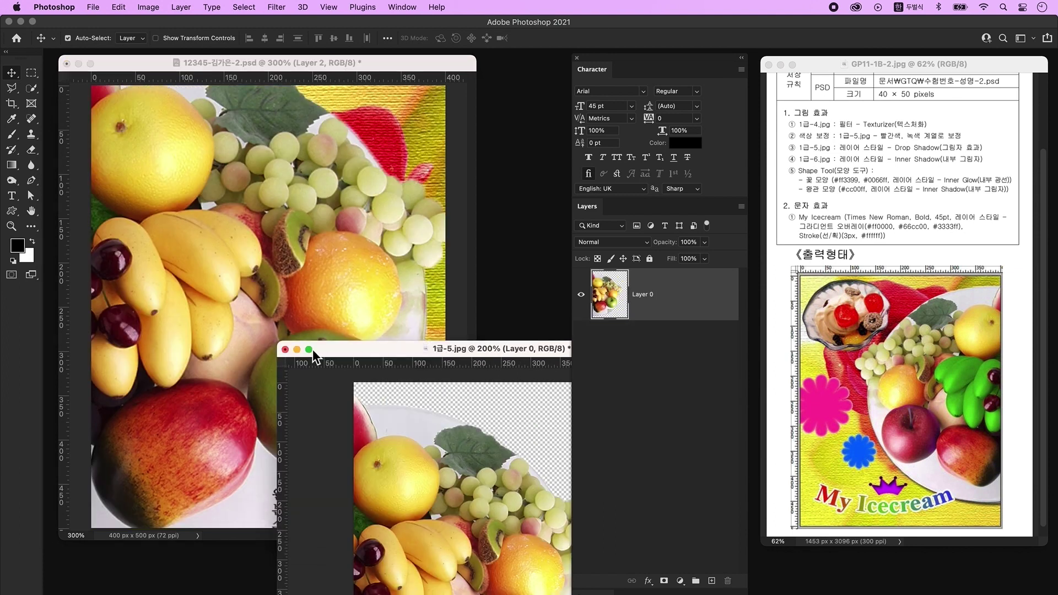
Close 1급-5.jpg, then scale the plate to about 68%, flip it horizontally and move it right
{"action": "left_click", "coordinate": [285, 349]}
{"action": "key", "text": "ctrl+t"}
{"action": "left_click_drag", "start_coordinate": [461, 296], "coordinate": [340, 295]}
{"action": "right_click", "coordinate": [276, 273]}
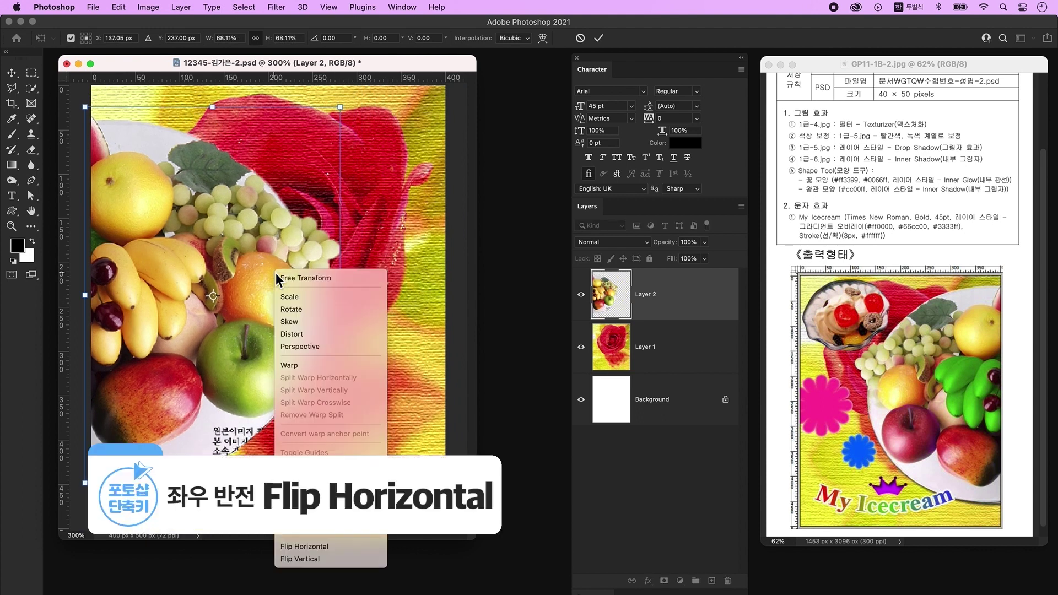
{"action": "left_click", "coordinate": [316, 548]}
{"action": "left_click_drag", "start_coordinate": [260, 330], "coordinate": [355, 332]}
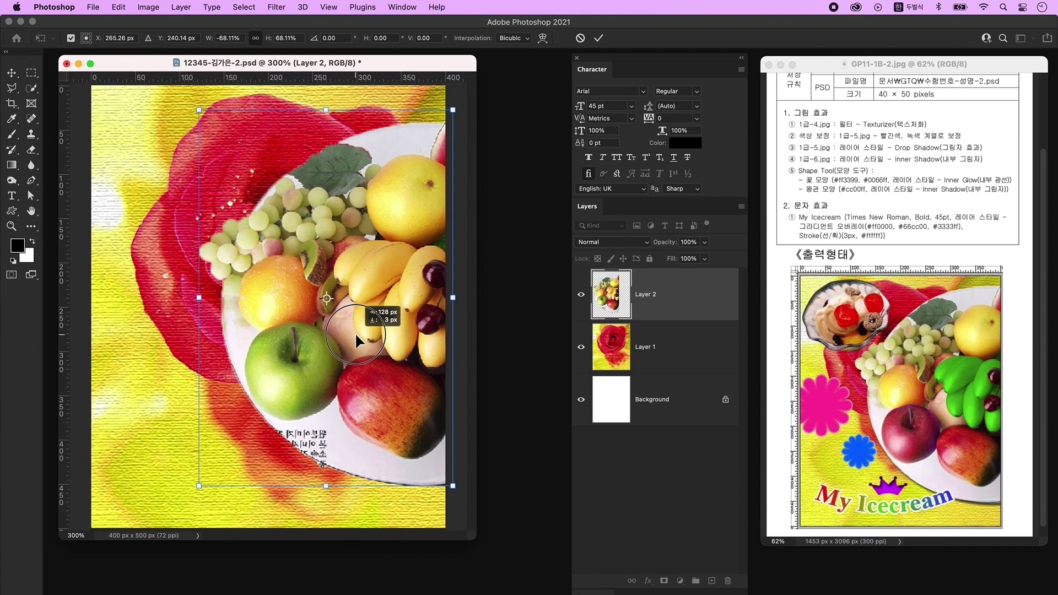
{"action": "double_click", "coordinate": [329, 287]}
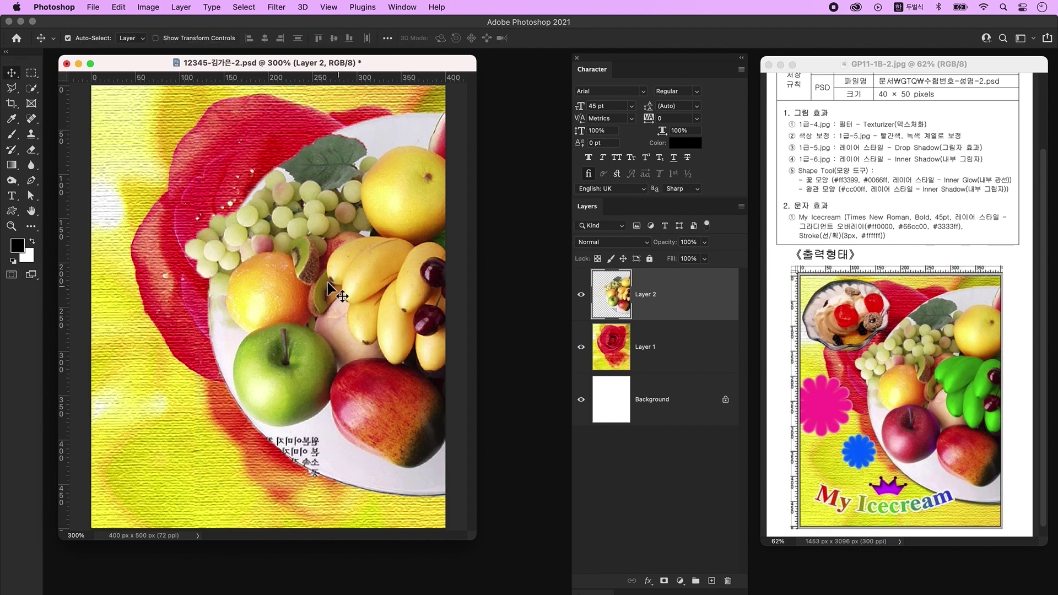
{"action": "left_click", "coordinate": [33, 91]}
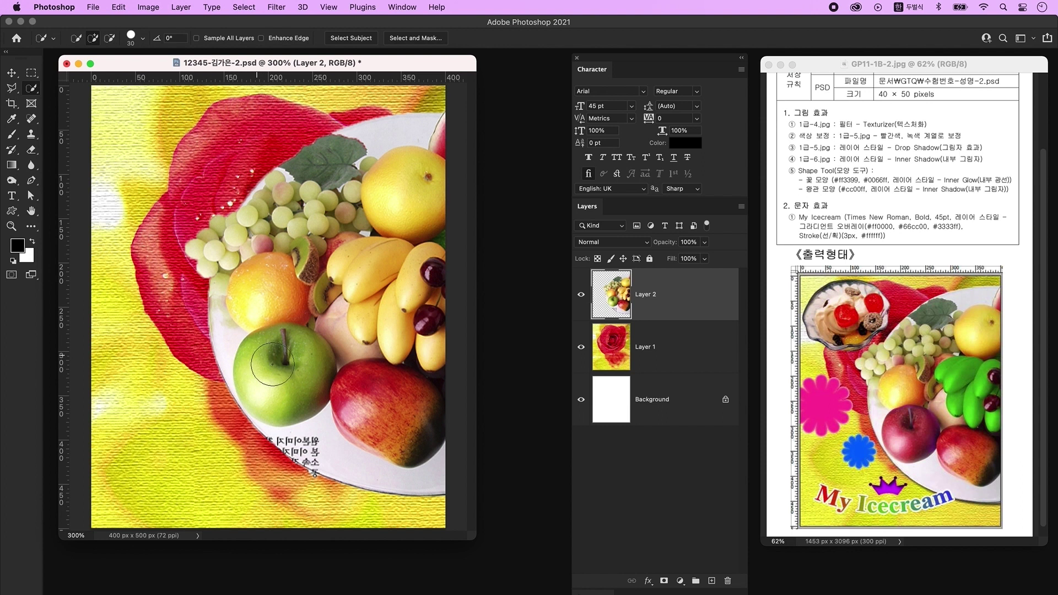
Colorize the selected green apple red with Hue/Saturation (Hue 0, Saturation 49)
{"action": "left_click_drag", "start_coordinate": [267, 367], "coordinate": [284, 397]}
{"action": "key", "text": "ctrl+u"}
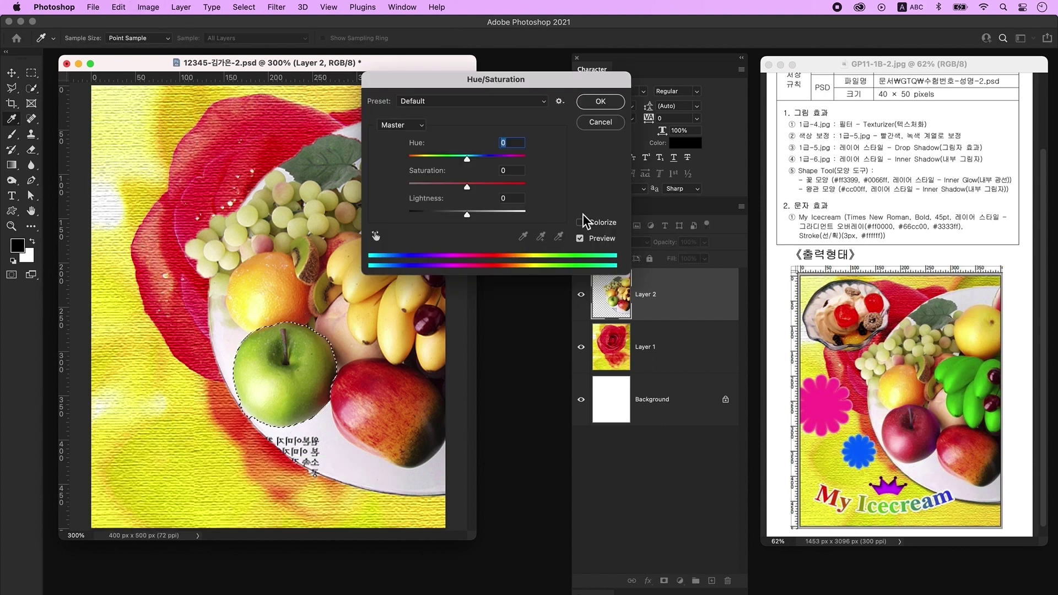
{"action": "left_click", "coordinate": [594, 223]}
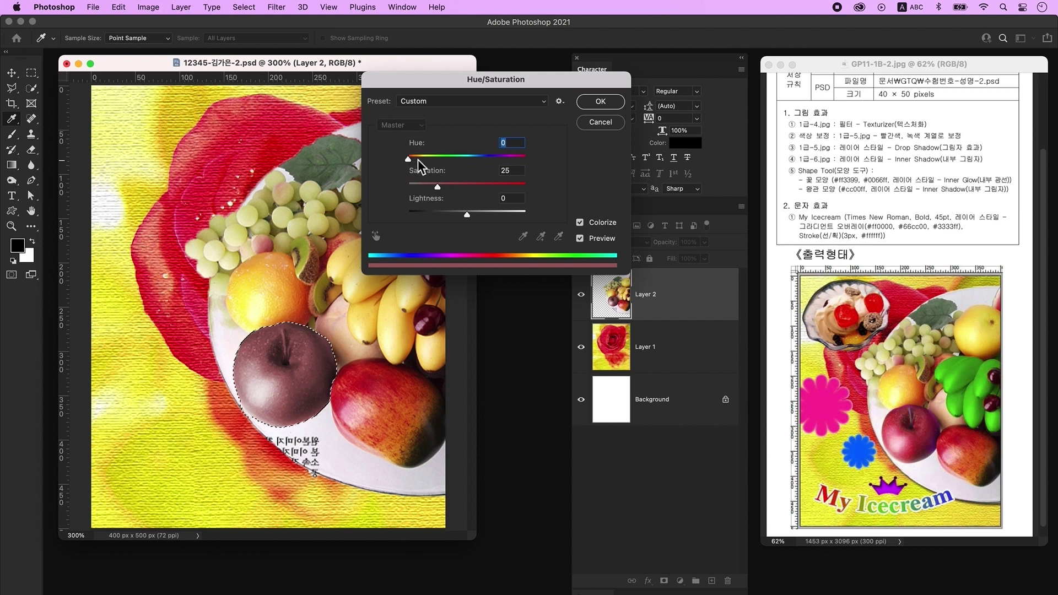
{"action": "left_click_drag", "start_coordinate": [438, 187], "coordinate": [467, 190]}
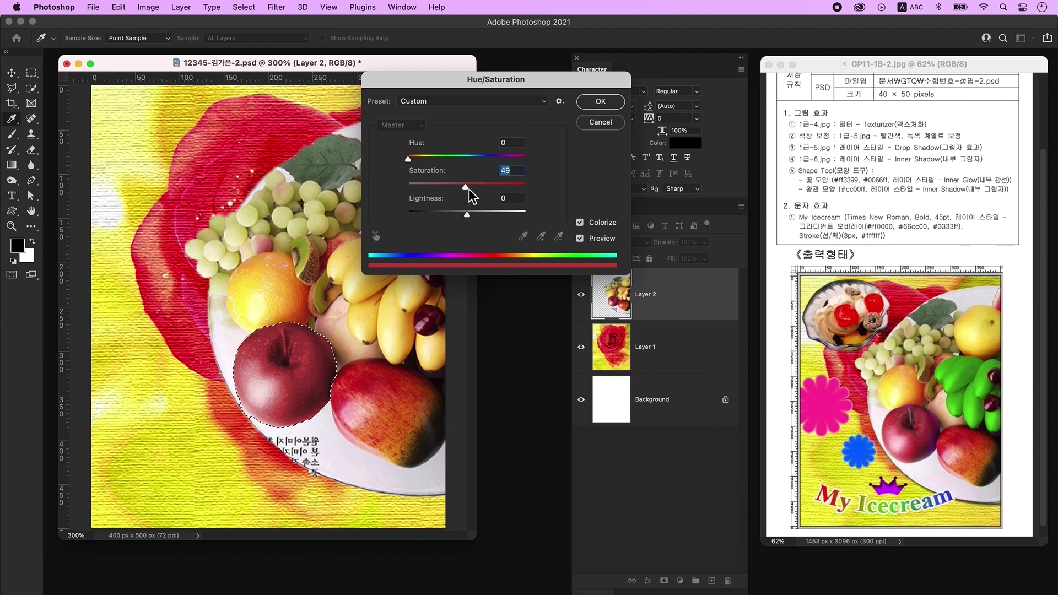
{"action": "key", "text": "Return"}
Select the banana bunch while excluding the two cherries
{"action": "key", "text": "ctrl+d"}
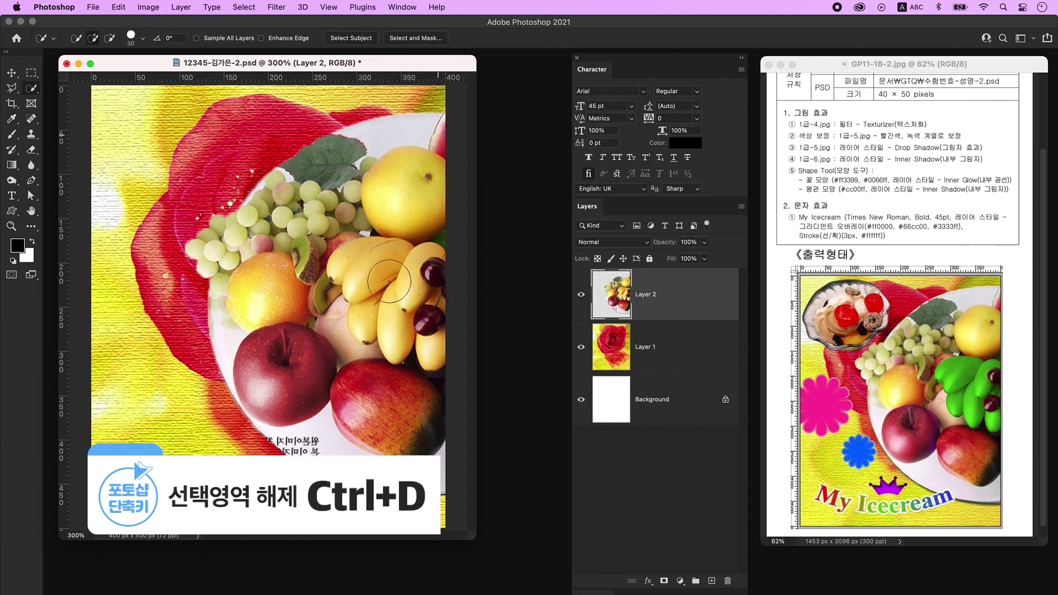
{"action": "key", "text": "bracketleft"}
{"action": "mouse_move", "coordinate": [388, 260]}
{"action": "left_mouse_down"}
{"action": "mouse_move", "coordinate": [351, 271]}
{"action": "mouse_move", "coordinate": [364, 274]}
{"action": "mouse_move", "coordinate": [386, 332]}
{"action": "mouse_move", "coordinate": [452, 339]}
{"action": "mouse_move", "coordinate": [438, 317]}
{"action": "left_mouse_up"}
{"action": "key", "text": "bracketleft"}
{"action": "key", "text": "bracketleft"}
{"action": "key", "text": "bracketleft"}
{"action": "left_click_drag", "start_coordinate": [432, 266], "coordinate": [441, 276]}
{"action": "left_click_drag", "start_coordinate": [429, 313], "coordinate": [444, 323]}
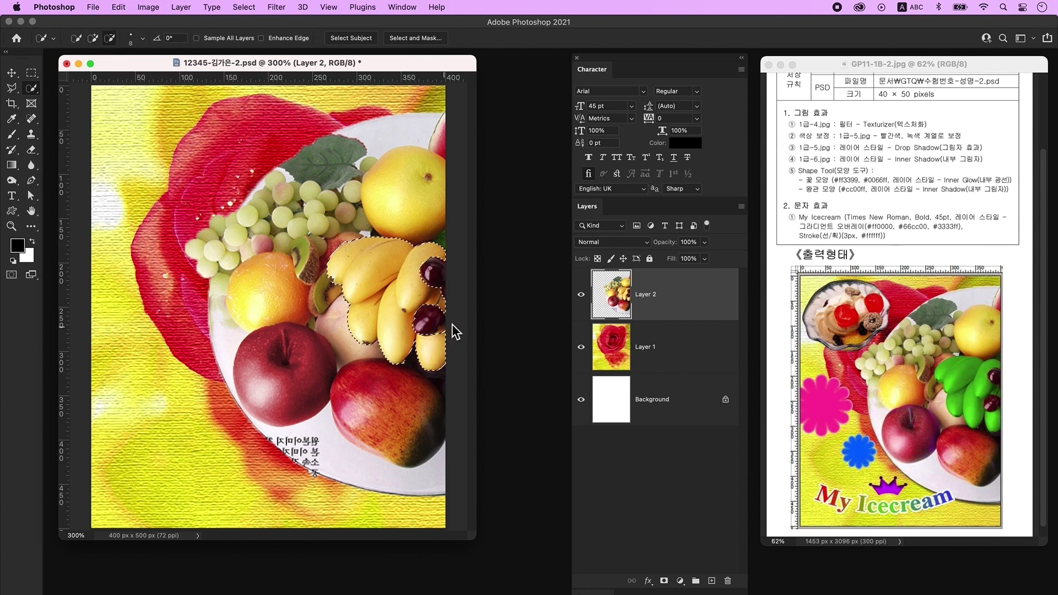
Colorize the bananas green (Hue 104, Saturation 69, Lightness -22) and deselect
{"action": "key", "text": "super+u"}
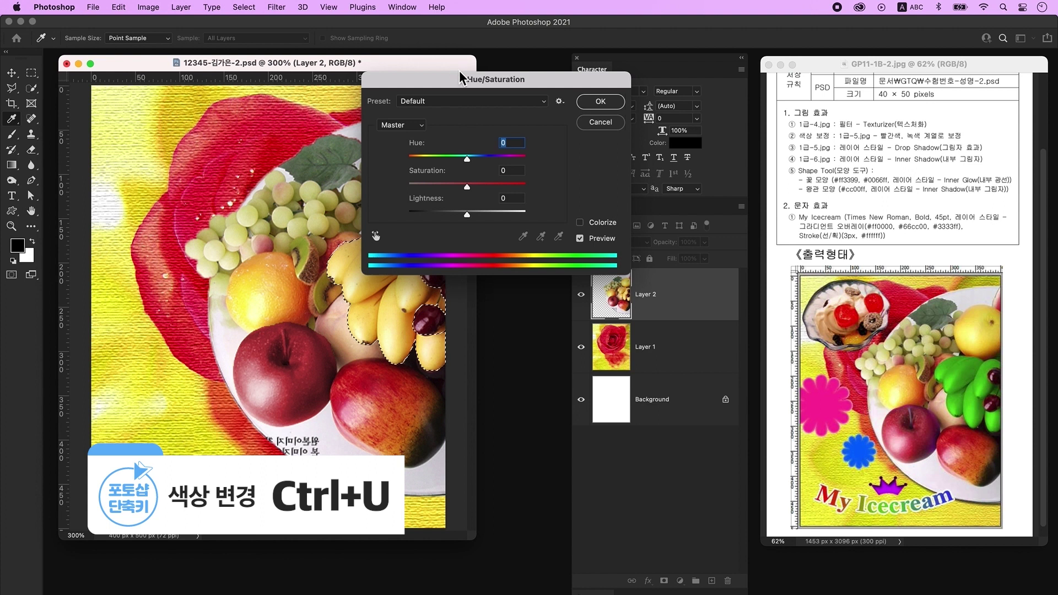
{"action": "left_click_drag", "start_coordinate": [467, 82], "coordinate": [507, 79]}
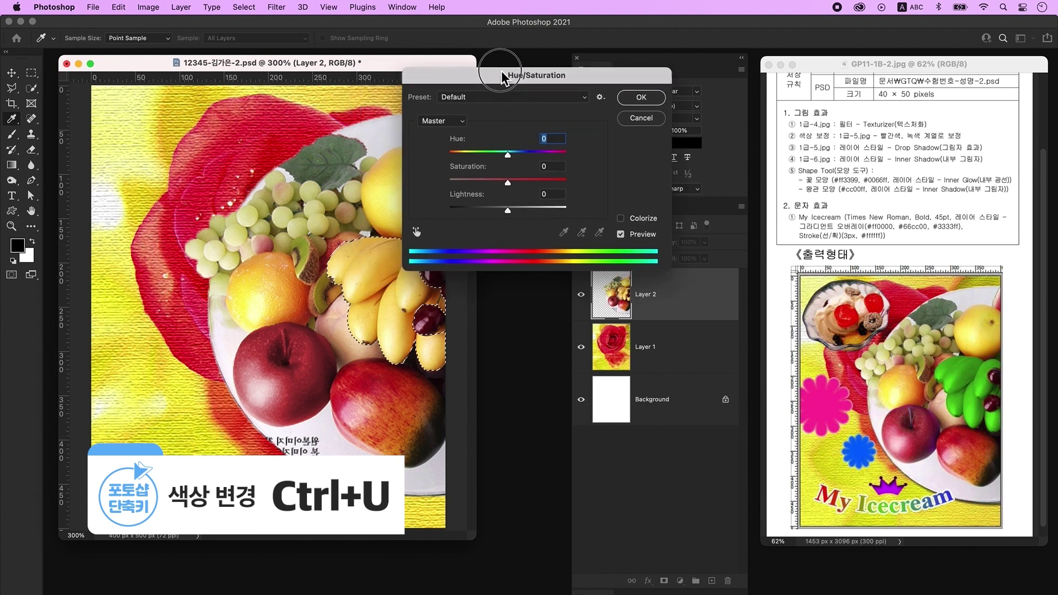
{"action": "left_click", "coordinate": [647, 223]}
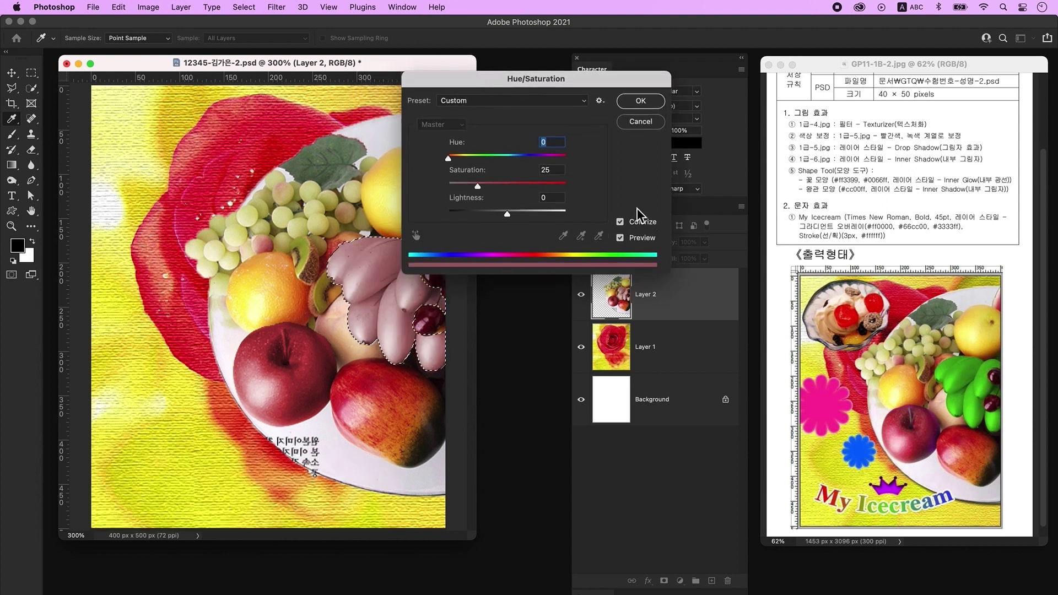
{"action": "left_click_drag", "start_coordinate": [447, 158], "coordinate": [530, 186]}
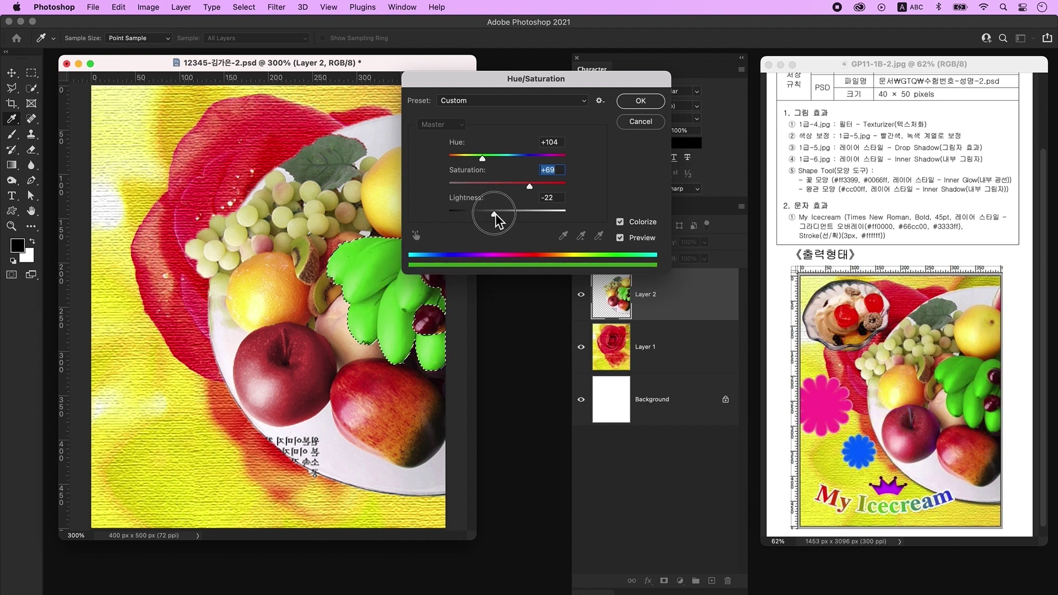
{"action": "key", "text": "Return"}
{"action": "key", "text": "super+d"}
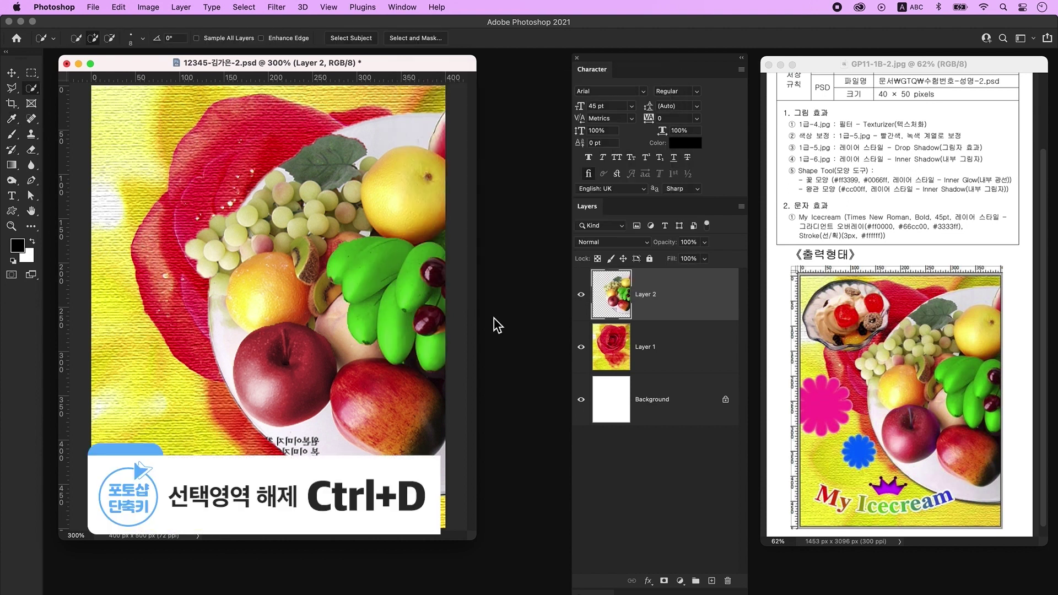
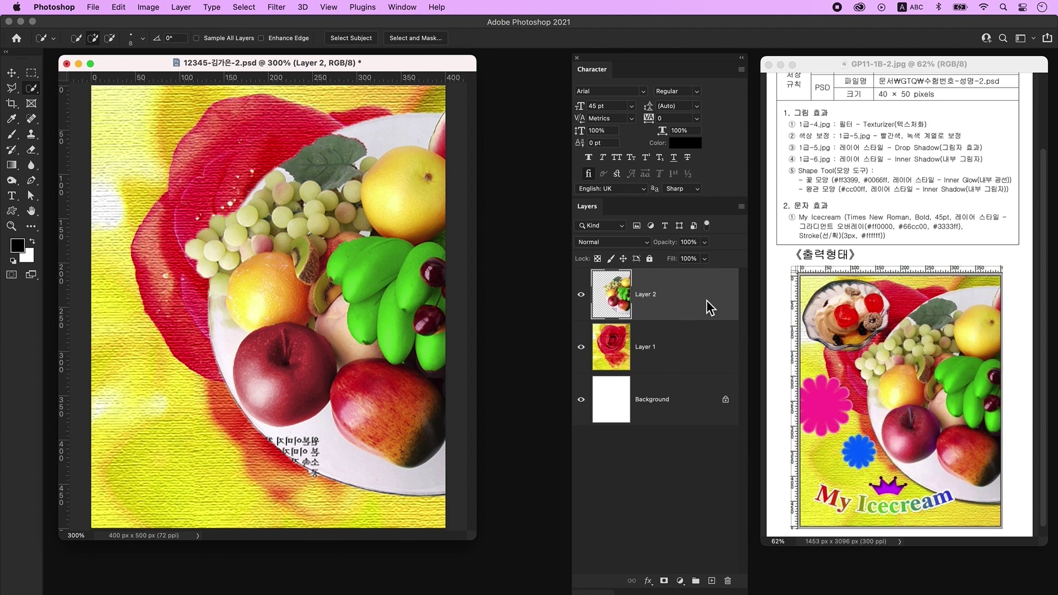
Add a Drop Shadow layer style to the fruit-plate layer (Layer 2)
{"action": "double_click", "coordinate": [707, 300]}
{"action": "left_click", "coordinate": [242, 431]}
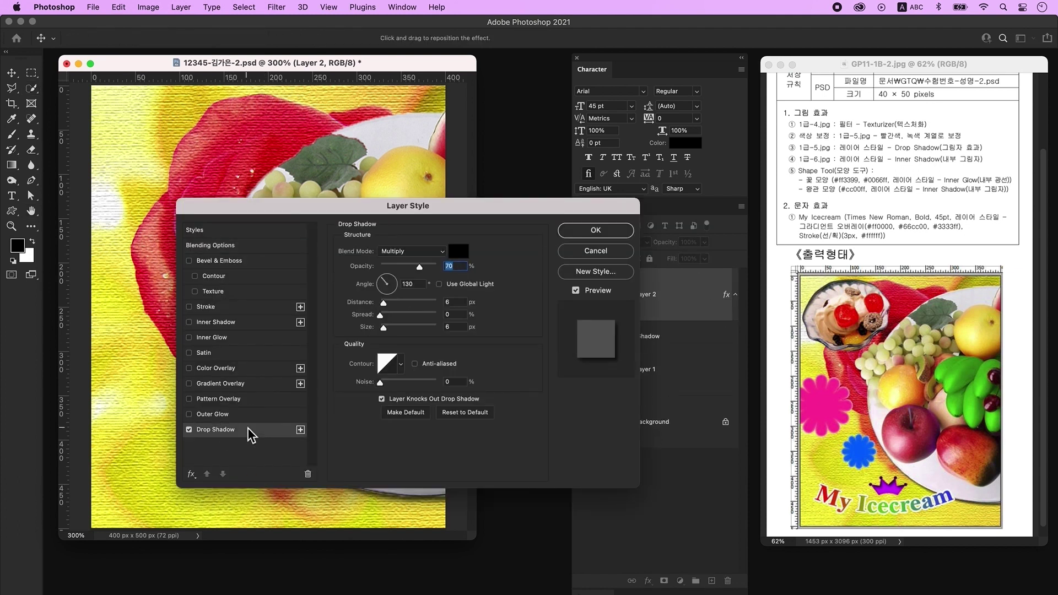
{"action": "left_click", "coordinate": [612, 231]}
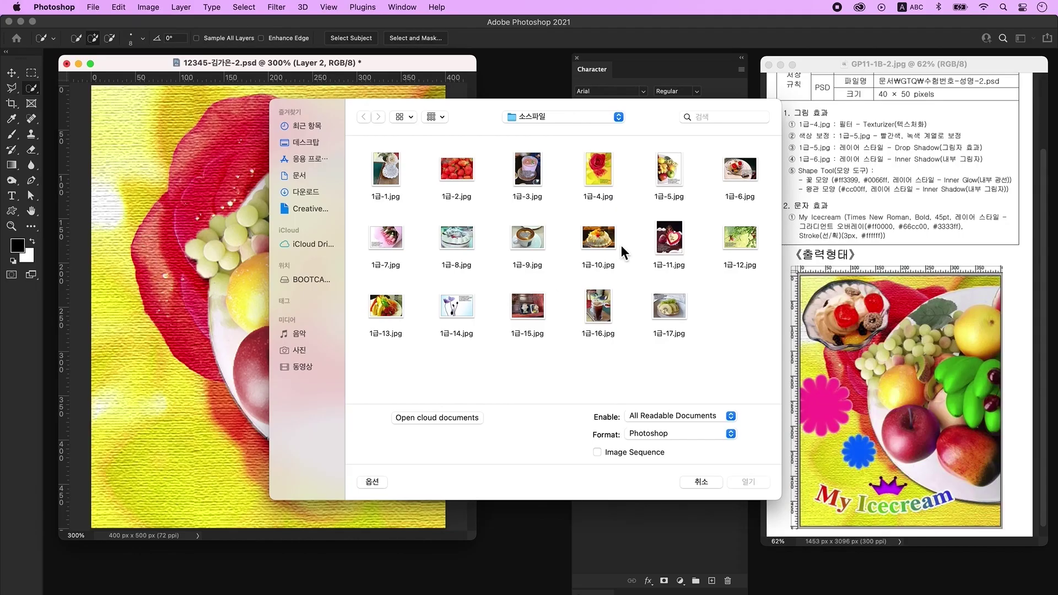
Open 1급-6.jpg, copy the selected ice-cream bowl to a layer, and drag it into the composition
{"action": "left_click", "coordinate": [755, 170]}
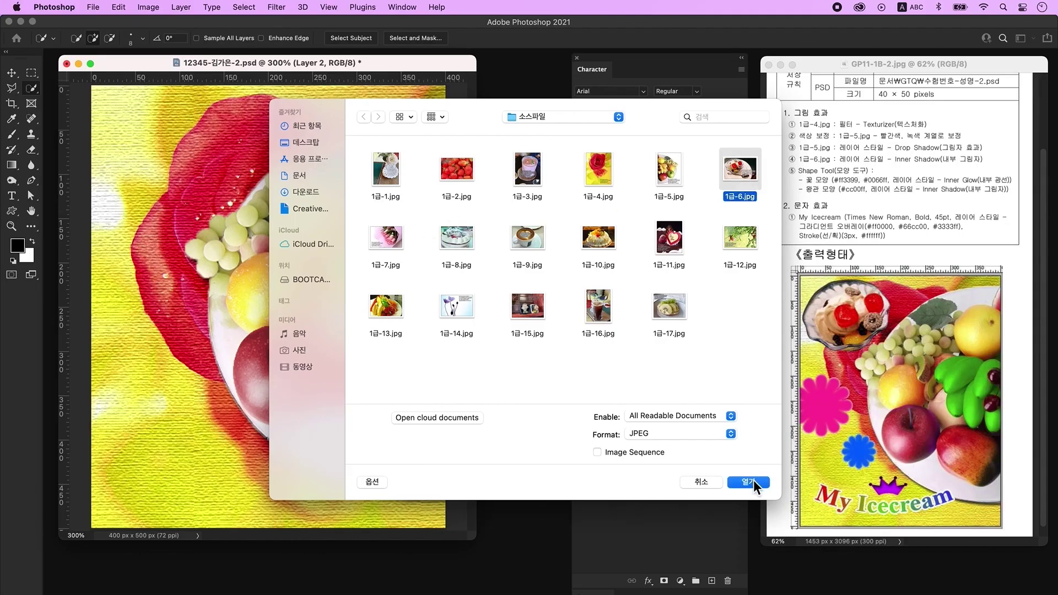
{"action": "left_click", "coordinate": [754, 483]}
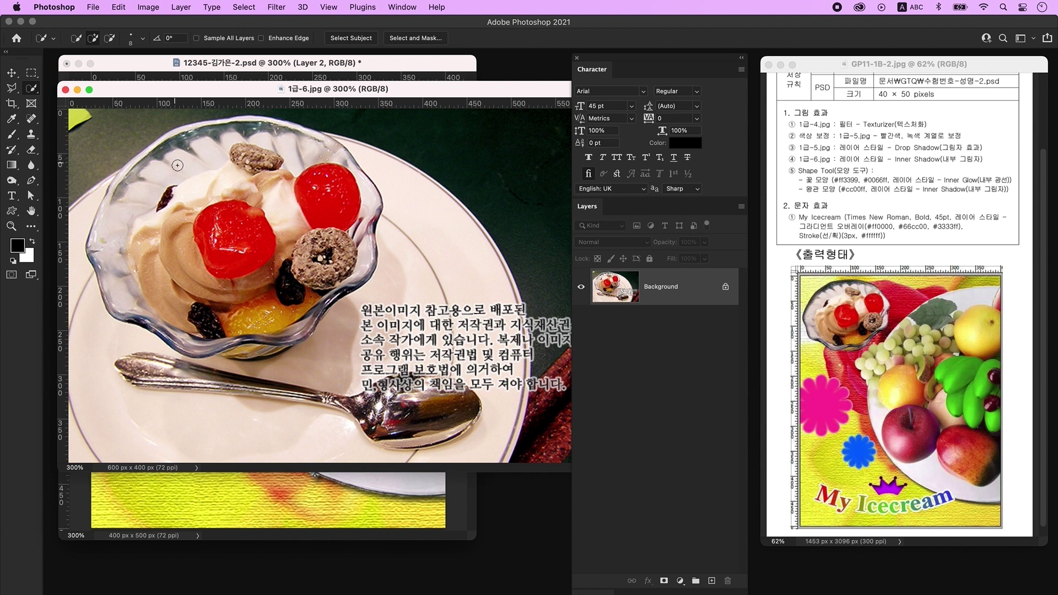
{"action": "key", "text": "bracketright"}
{"action": "key", "text": "ctrl+j"}
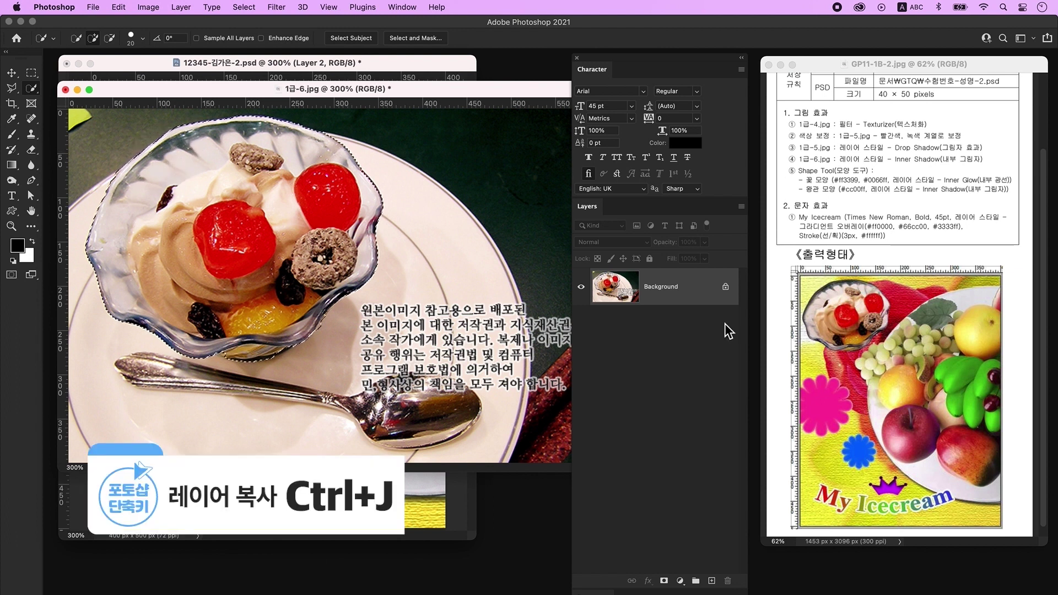
{"action": "left_click", "coordinate": [581, 324]}
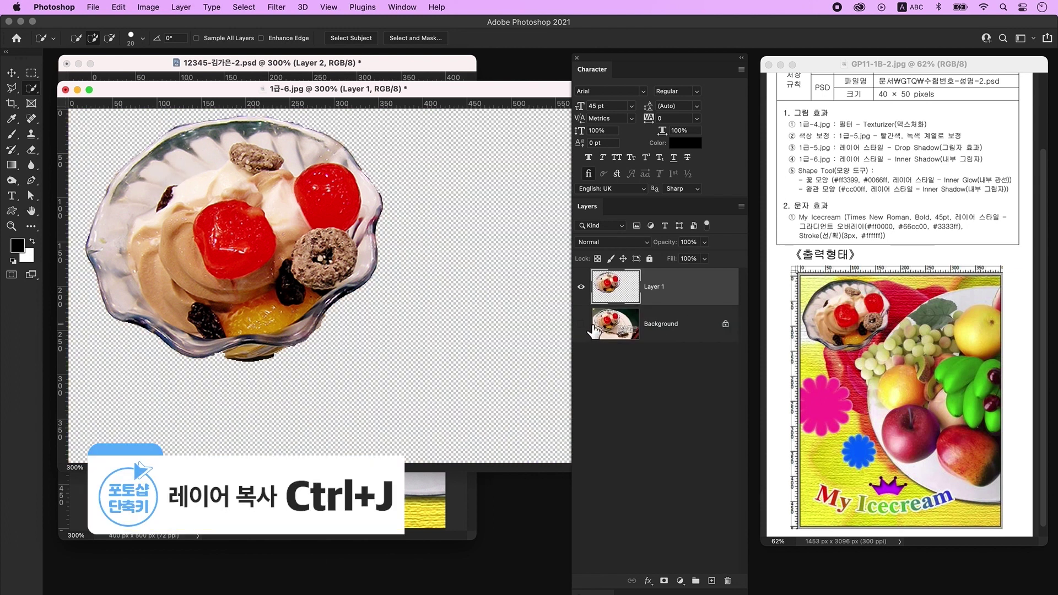
{"action": "left_click_drag", "start_coordinate": [326, 90], "coordinate": [468, 312]}
{"action": "left_click", "coordinate": [11, 74]}
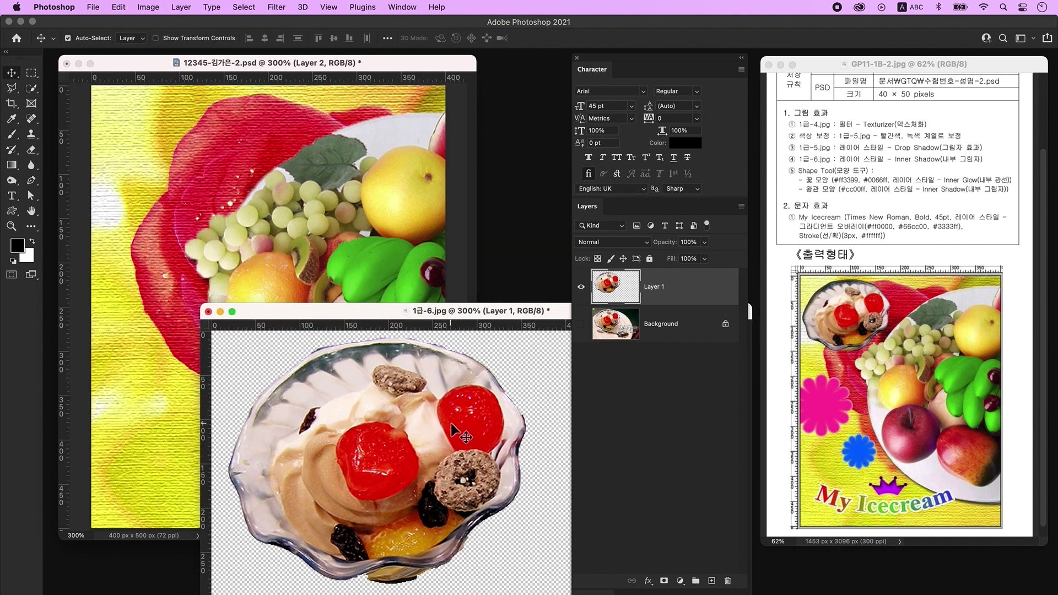
{"action": "left_click_drag", "start_coordinate": [661, 288], "coordinate": [218, 232]}
{"action": "left_click", "coordinate": [530, 475]}
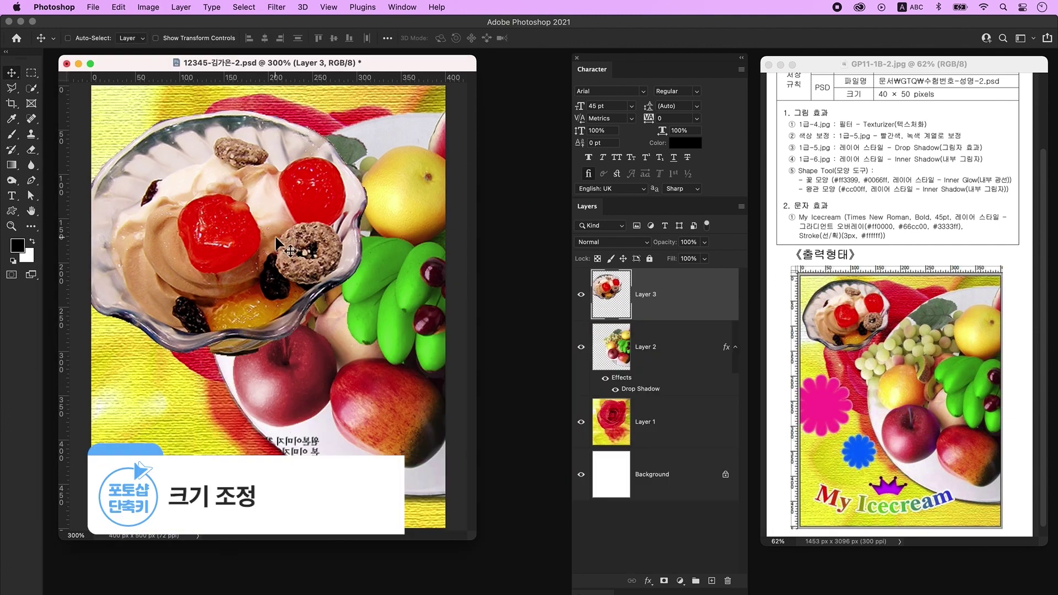
Scale the bowl layer to about 48% and move it to the top-left corner
{"action": "key", "text": "super+t"}
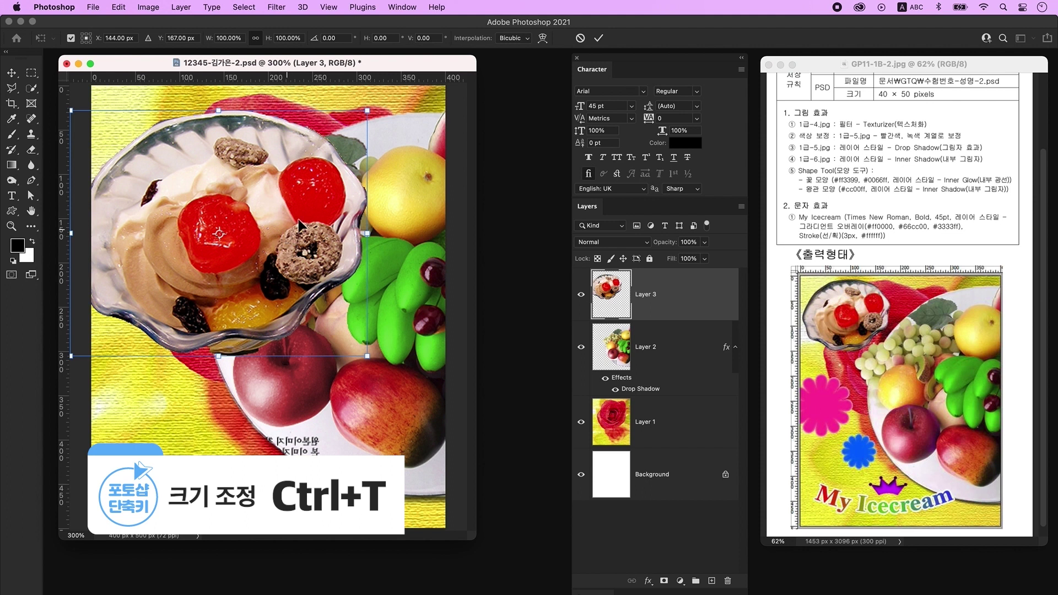
{"action": "left_click_drag", "start_coordinate": [367, 110], "coordinate": [213, 238]}
{"action": "left_click_drag", "start_coordinate": [163, 292], "coordinate": [197, 155]}
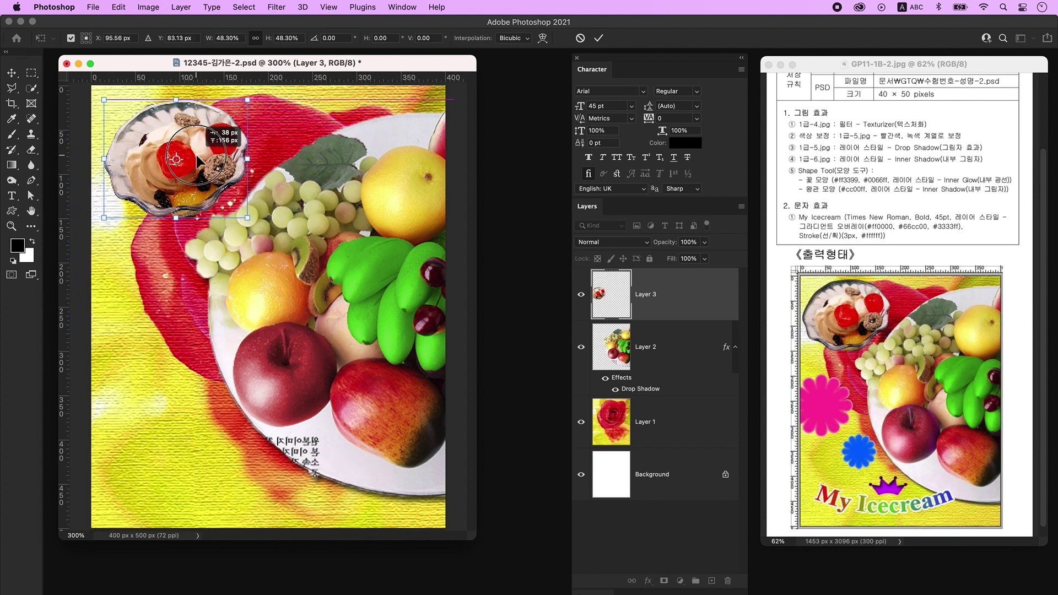
{"action": "key", "text": "Return"}
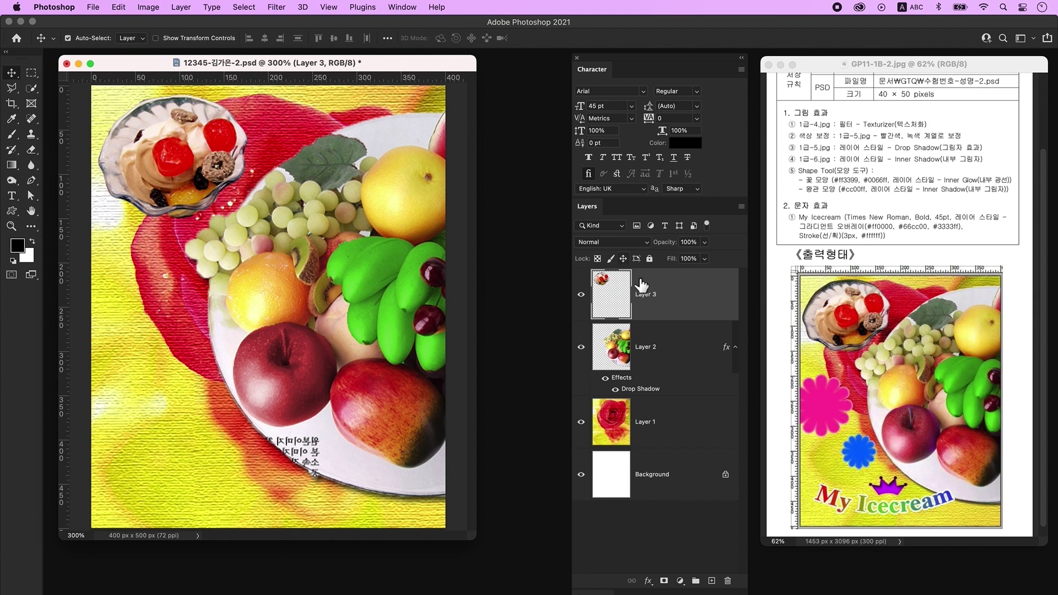
{"action": "double_click", "coordinate": [702, 303]}
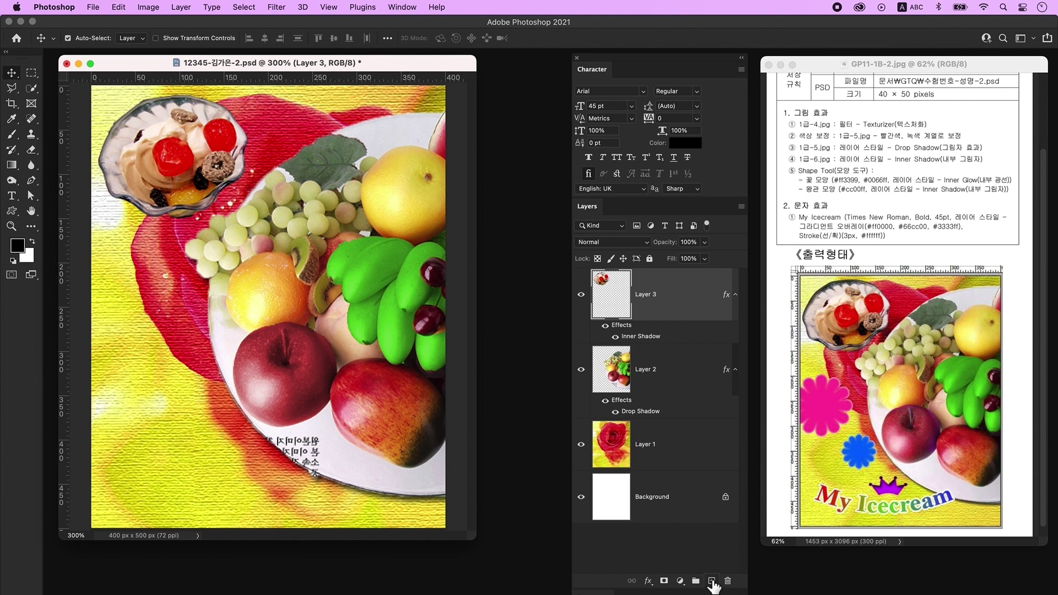
On a new layer, draw a scalloped flower custom shape on the canvas's left side
{"action": "left_click", "coordinate": [711, 581]}
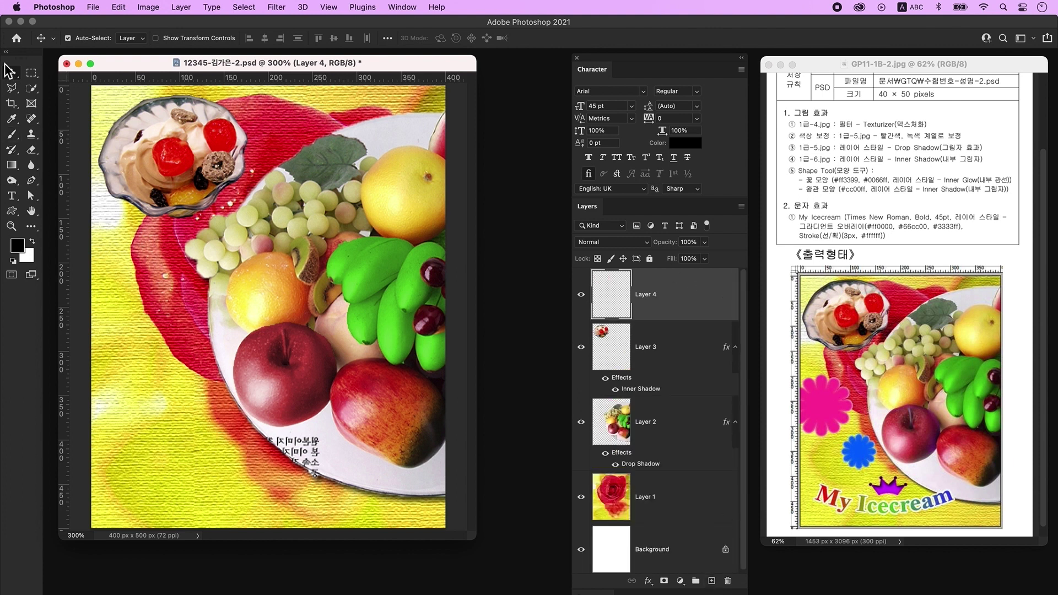
{"action": "left_click", "coordinate": [11, 214]}
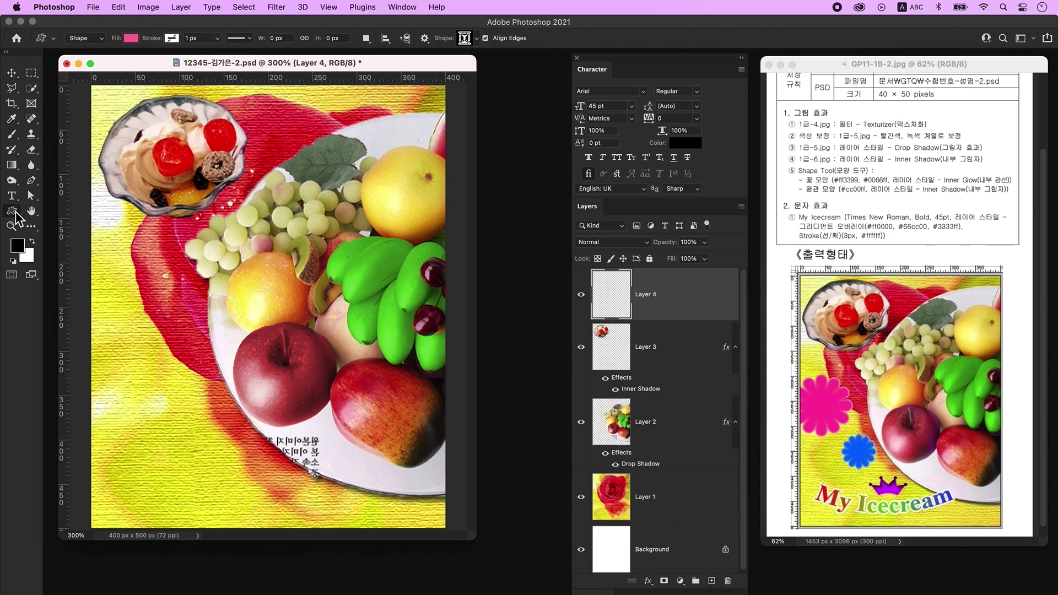
{"action": "left_click", "coordinate": [130, 38]}
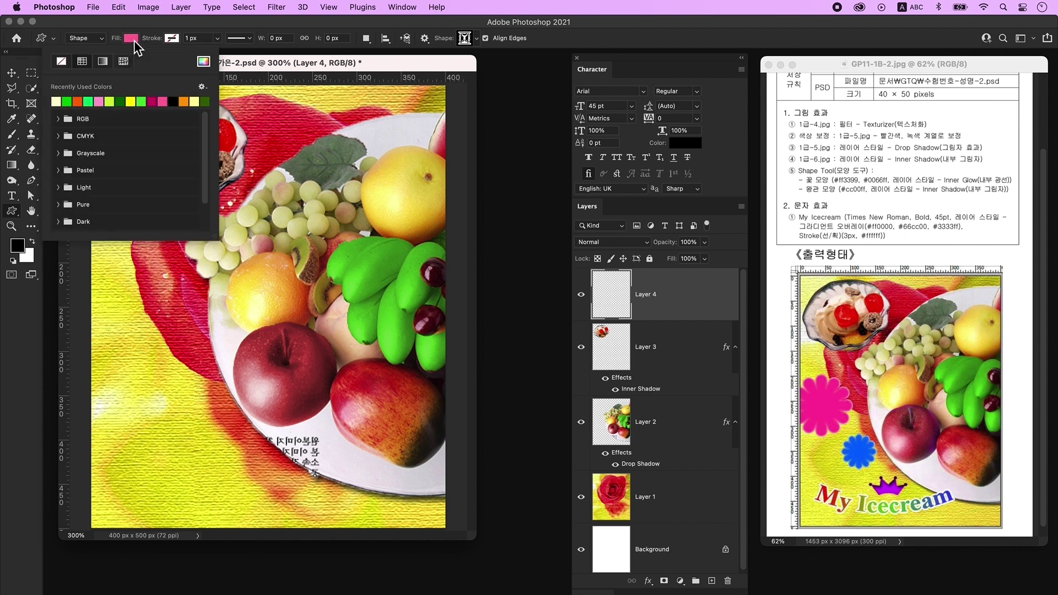
{"action": "left_click", "coordinate": [121, 103]}
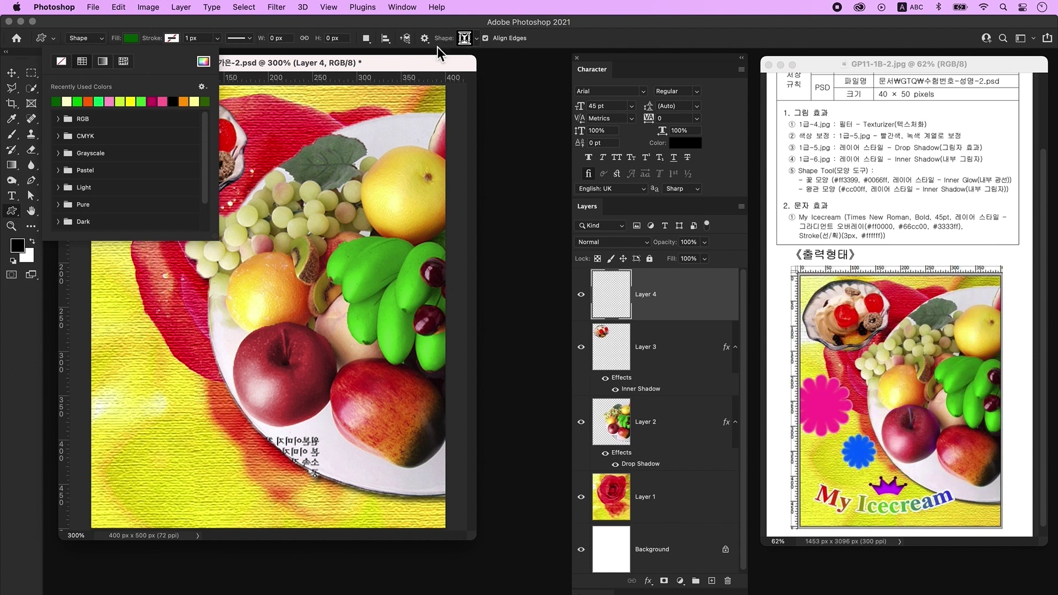
{"action": "left_click", "coordinate": [465, 38]}
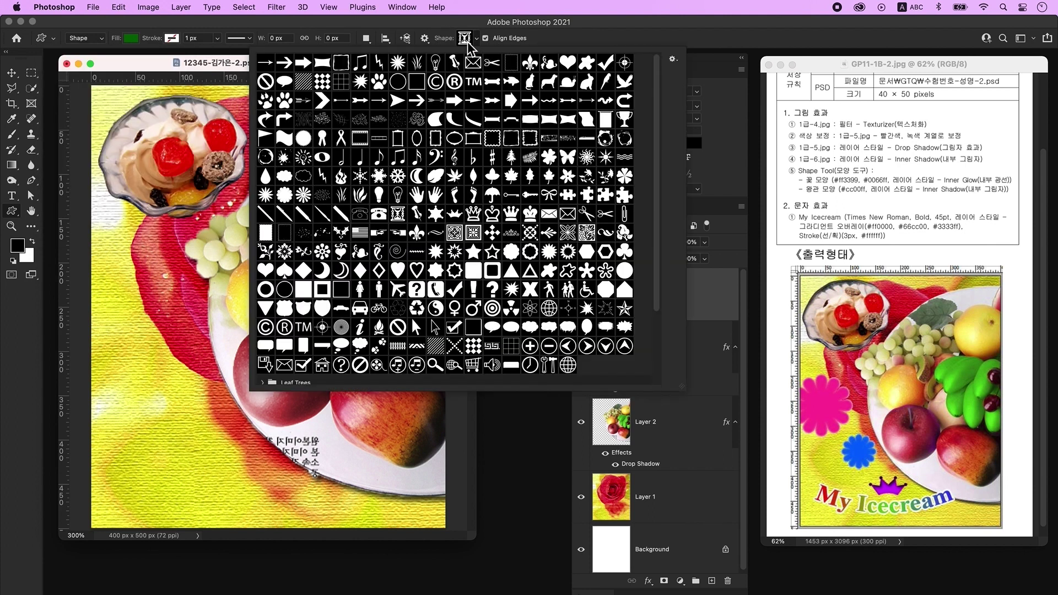
{"action": "left_click", "coordinate": [284, 195]}
{"action": "left_click", "coordinate": [174, 67]}
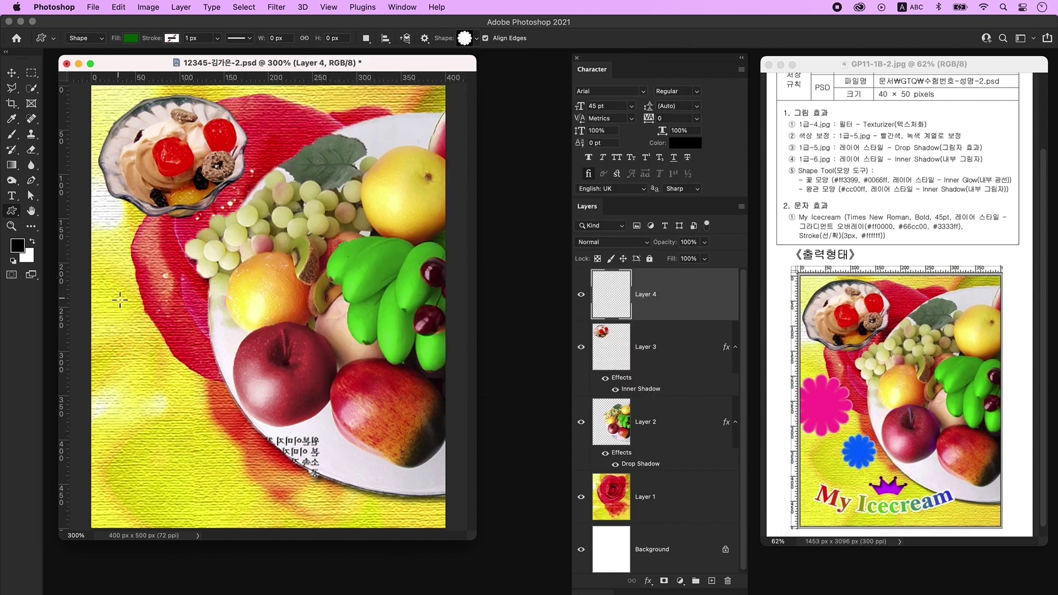
{"action": "mouse_move", "coordinate": [95, 270]}
{"action": "left_mouse_down"}
{"action": "mouse_move", "coordinate": [213, 355]}
{"action": "mouse_move", "coordinate": [210, 364]}
{"action": "left_mouse_up"}
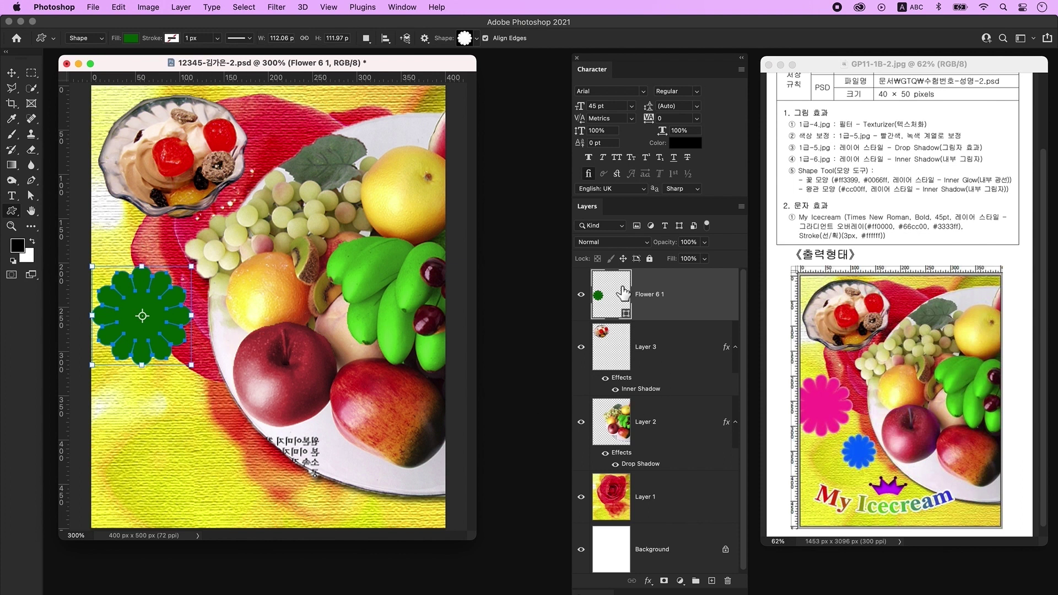
Fill the flower with magenta #ff3399 and give it an Inner Glow
{"action": "double_click", "coordinate": [606, 306]}
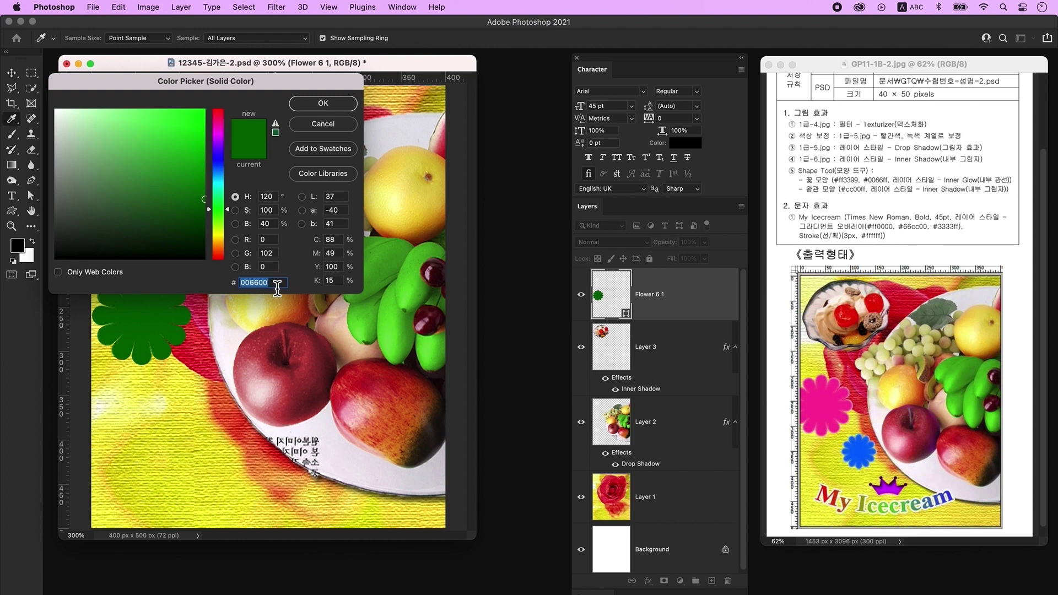
{"action": "type", "text": "ff3399"}
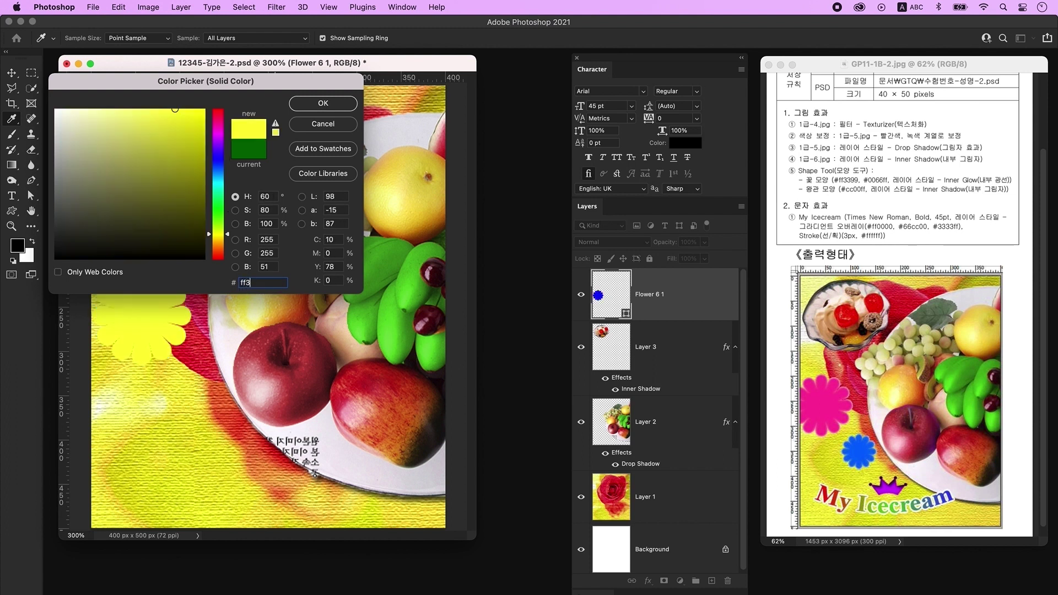
{"action": "key", "text": "Return"}
{"action": "double_click", "coordinate": [696, 299]}
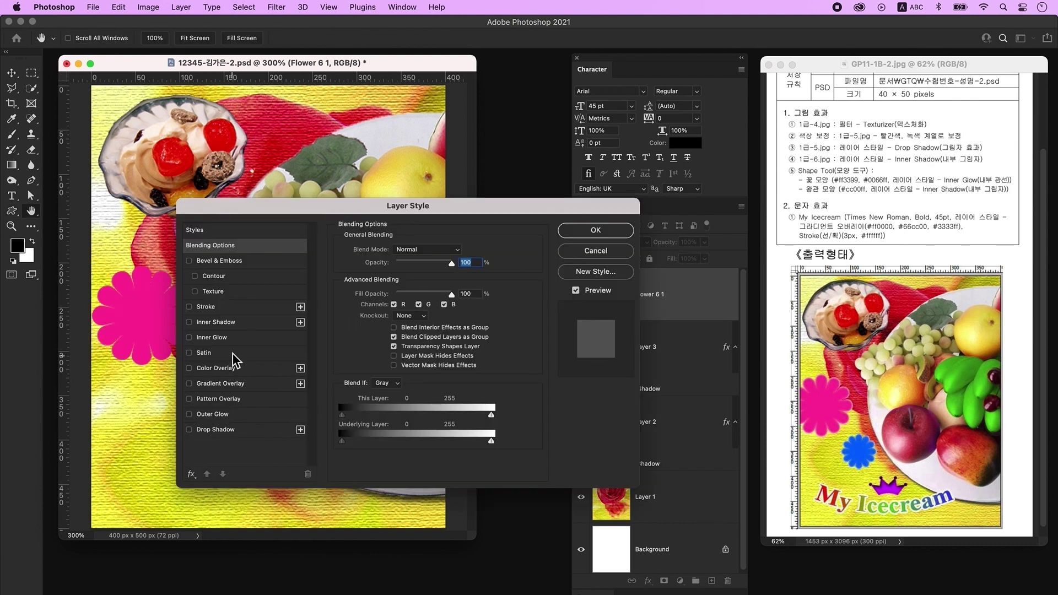
{"action": "left_click", "coordinate": [235, 337]}
Duplicate the flower, shrink it to half size below-right, and recolour it blue #0066ff
{"action": "key", "text": "ctrl+j"}
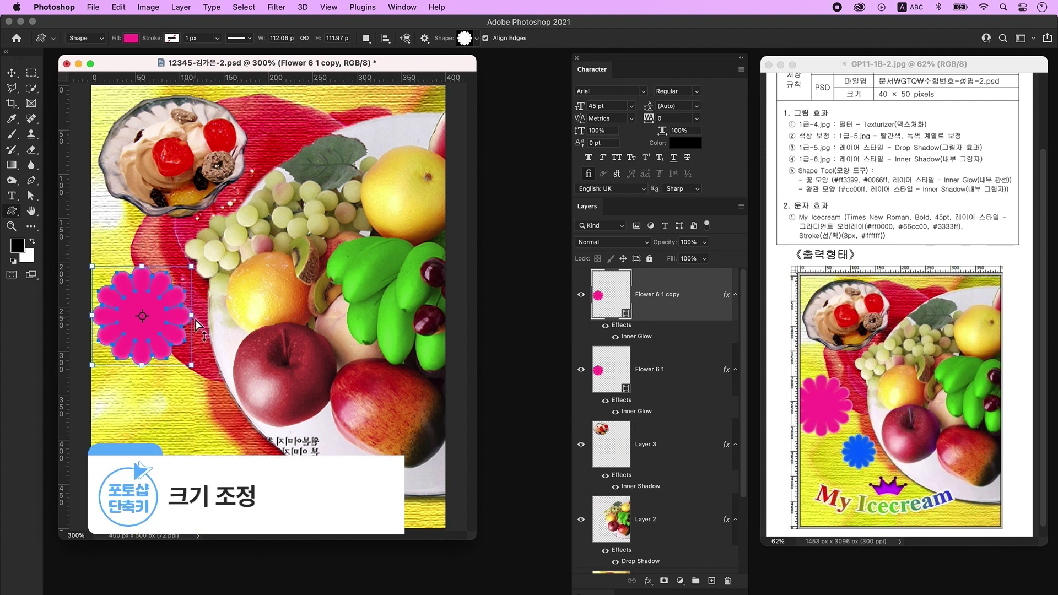
{"action": "key", "text": "ctrl+t"}
{"action": "left_click_drag", "start_coordinate": [196, 270], "coordinate": [148, 309]}
{"action": "left_click_drag", "start_coordinate": [133, 345], "coordinate": [207, 408]}
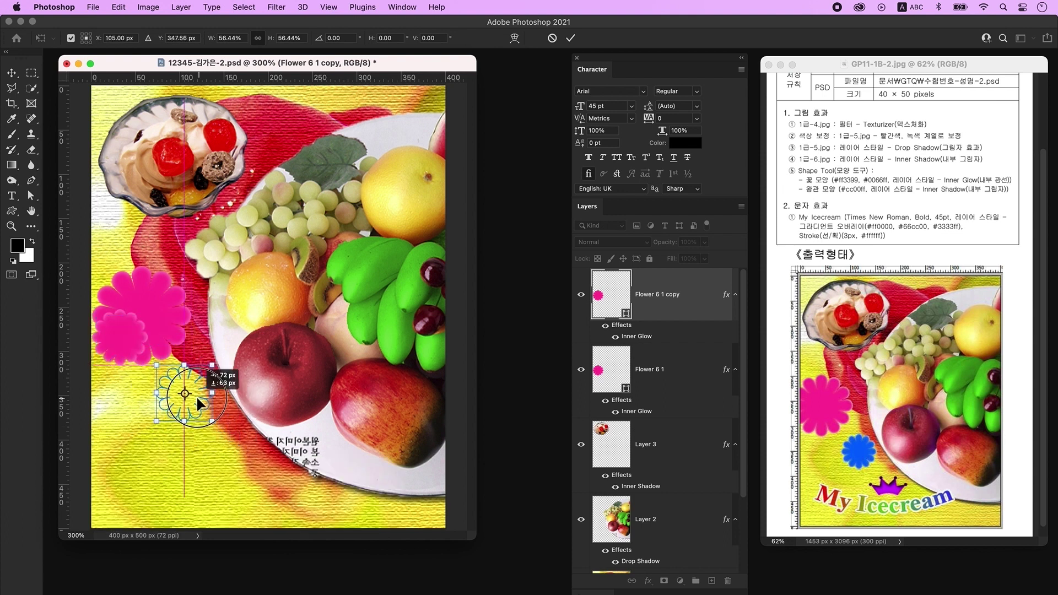
{"action": "key", "text": "Return"}
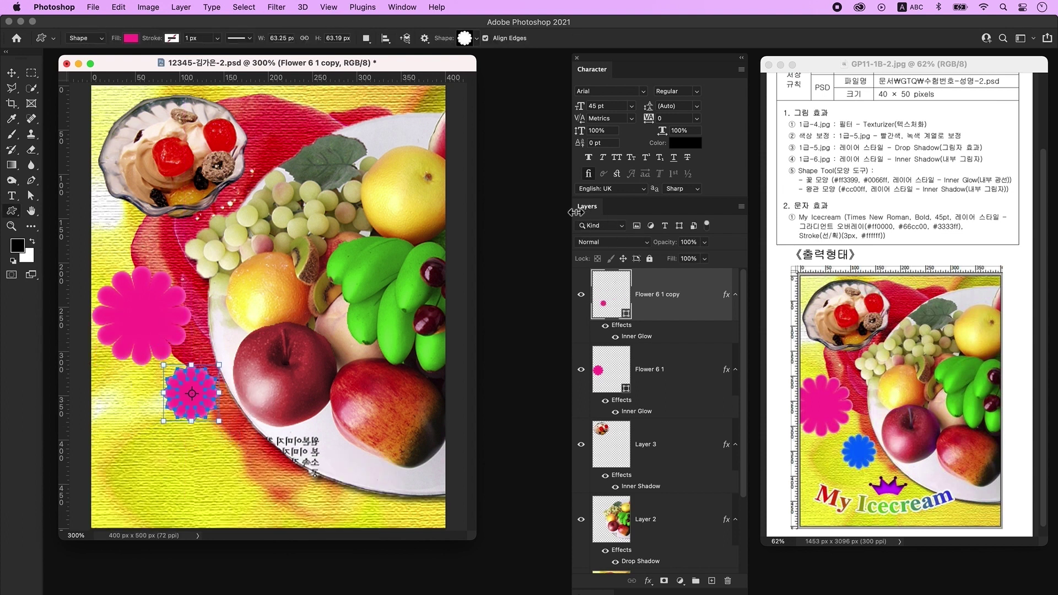
{"action": "double_click", "coordinate": [612, 306]}
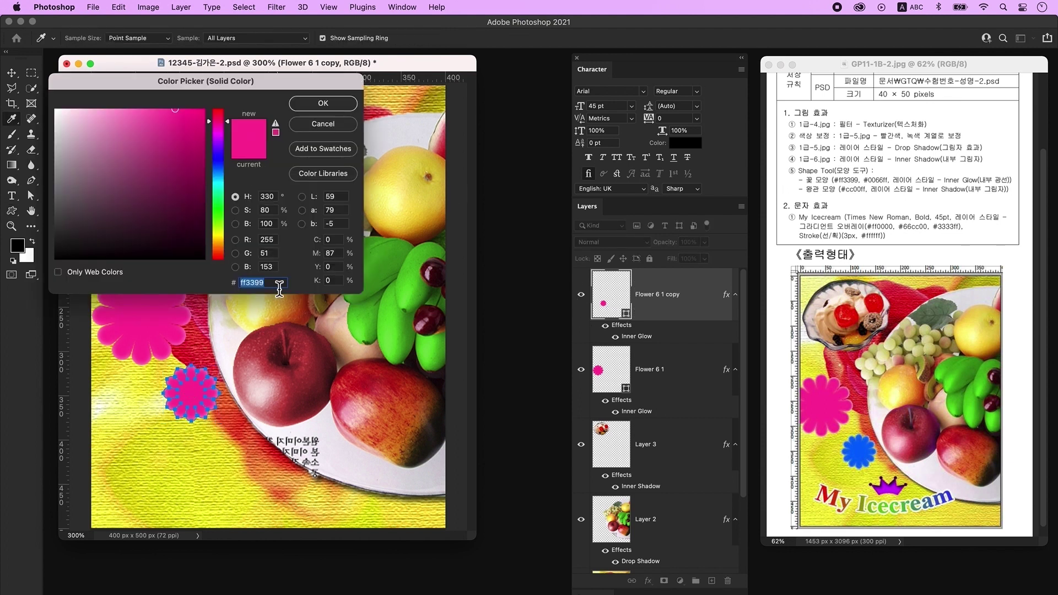
{"action": "type", "text": "0066ff"}
{"action": "key", "text": "Return"}
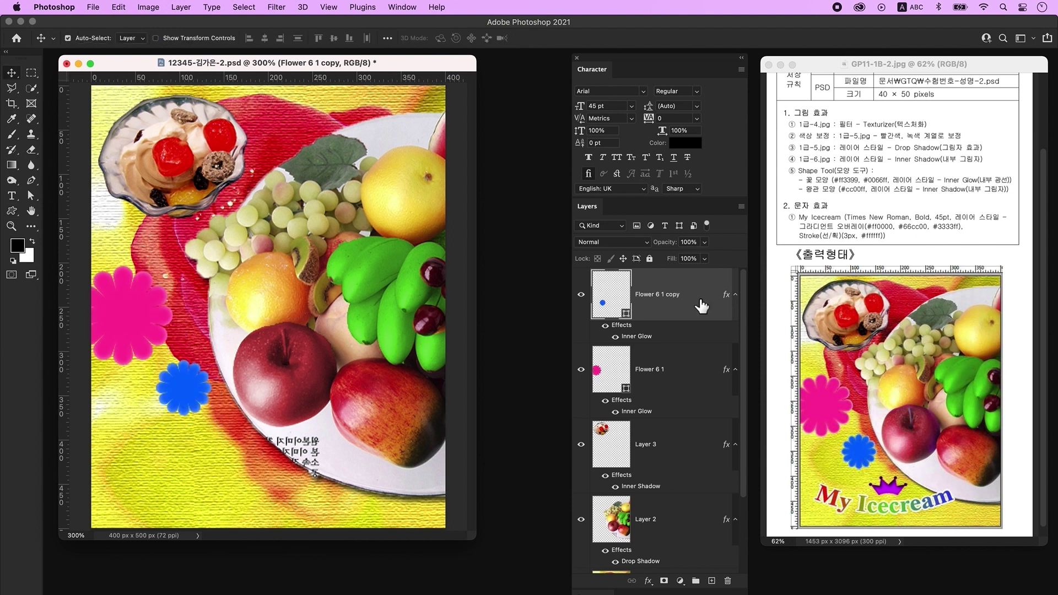
{"action": "left_click", "coordinate": [711, 580]}
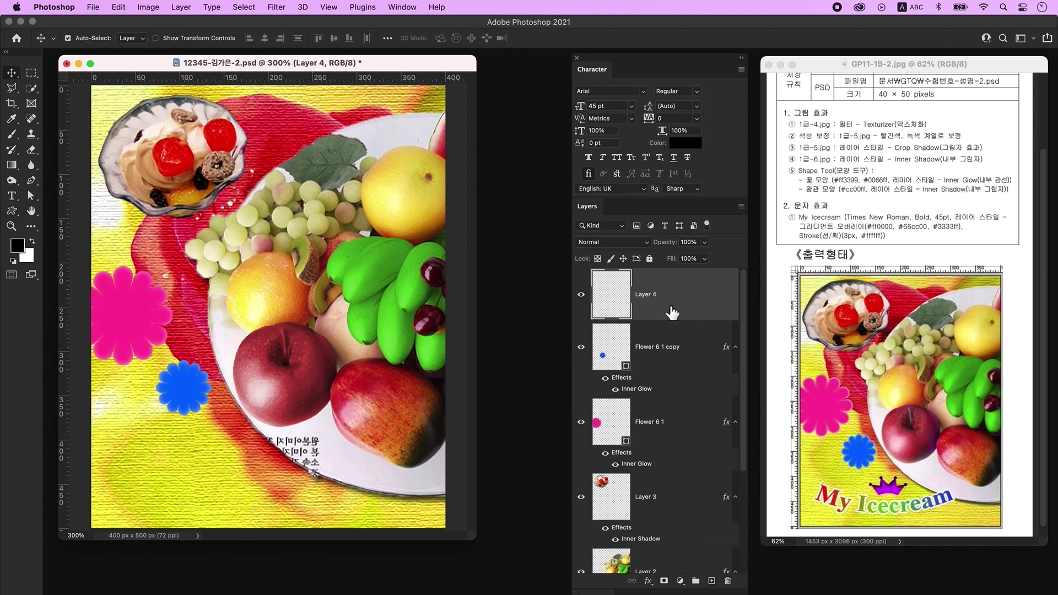
Draw a small crown custom shape near the lower left, coloured purple #cc00ff
{"action": "left_click", "coordinate": [12, 211]}
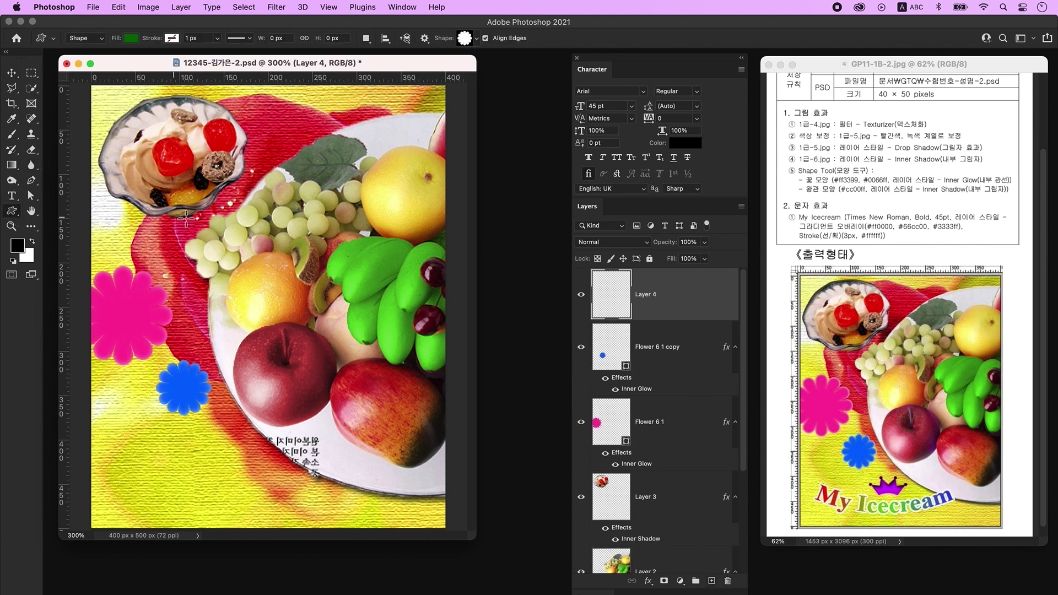
{"action": "left_click", "coordinate": [463, 39]}
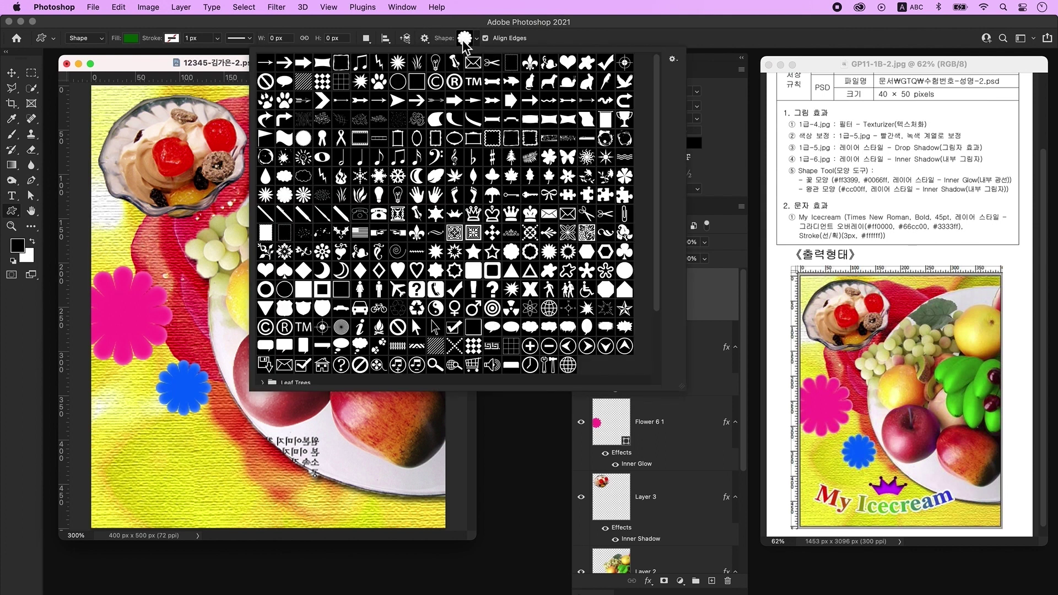
{"action": "left_click", "coordinate": [454, 213]}
{"action": "key", "text": "Return"}
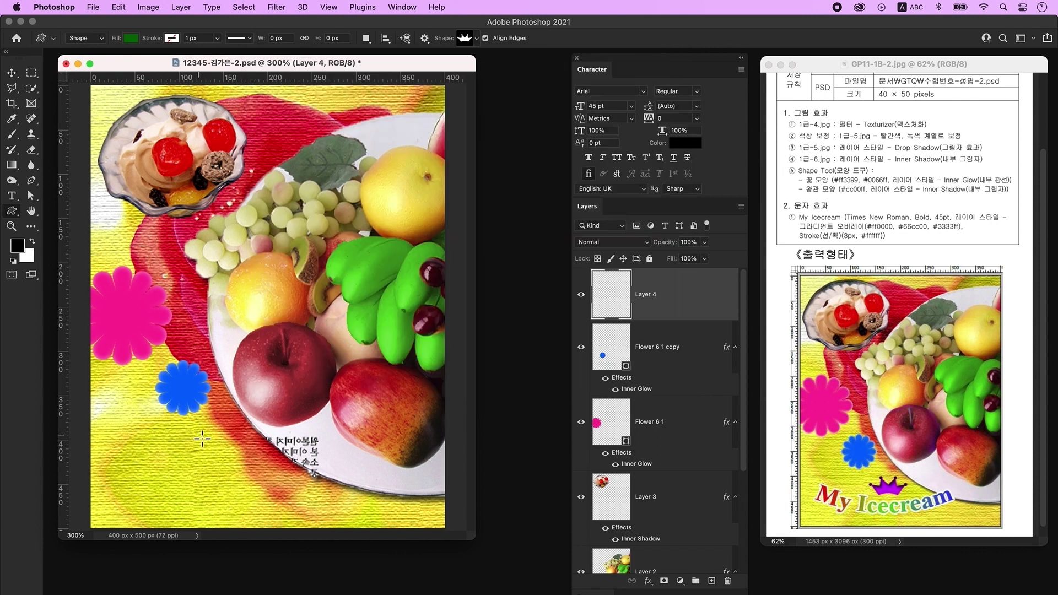
{"action": "mouse_move", "coordinate": [198, 430]}
{"action": "left_mouse_down"}
{"action": "mouse_move", "coordinate": [284, 476]}
{"action": "mouse_move", "coordinate": [253, 457]}
{"action": "left_mouse_up"}
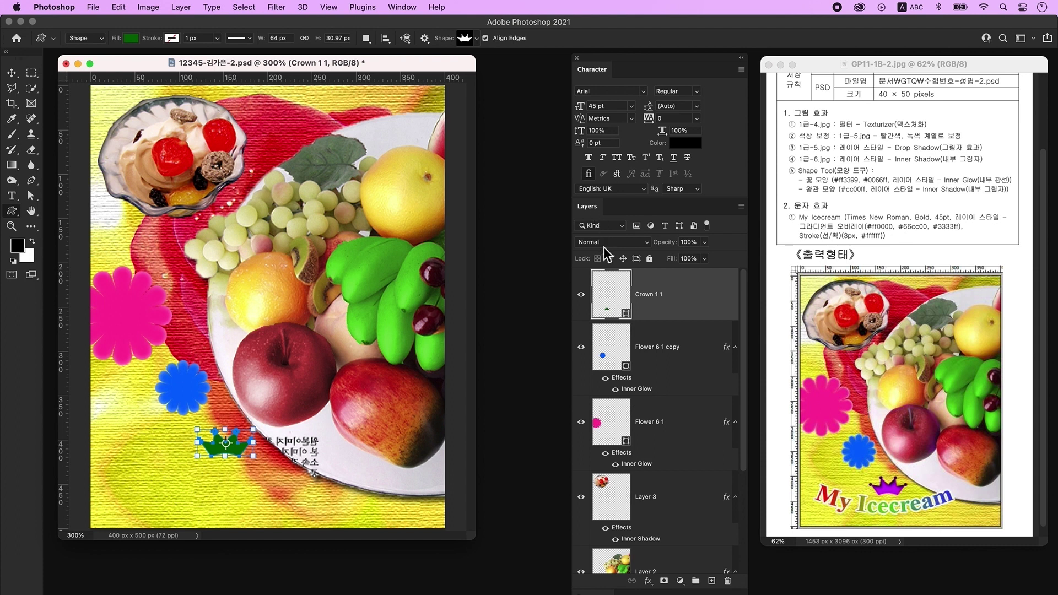
{"action": "double_click", "coordinate": [614, 311]}
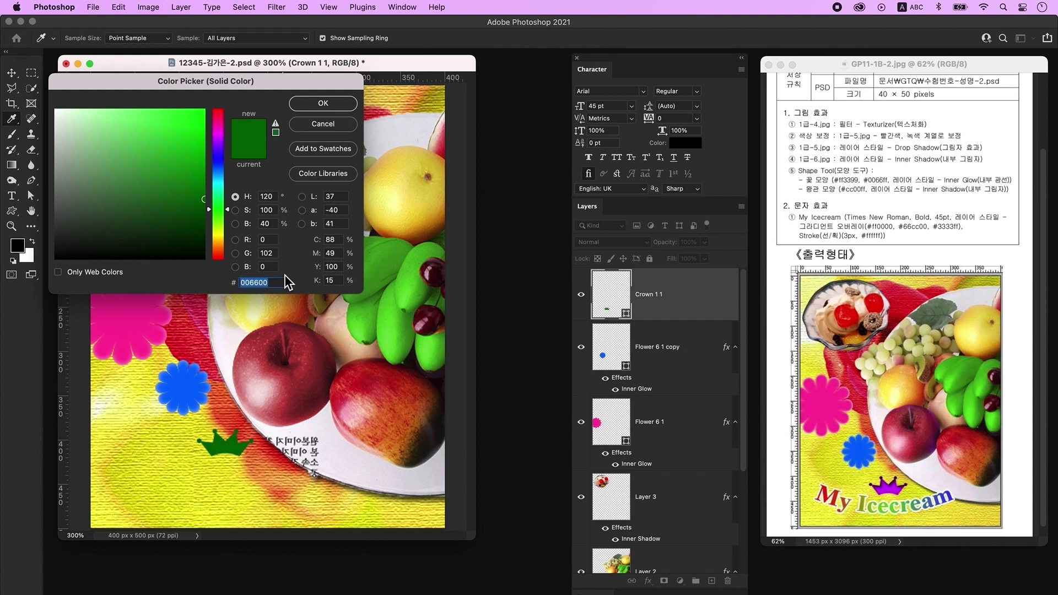
{"action": "type", "text": "cc00ff"}
{"action": "key", "text": "Return"}
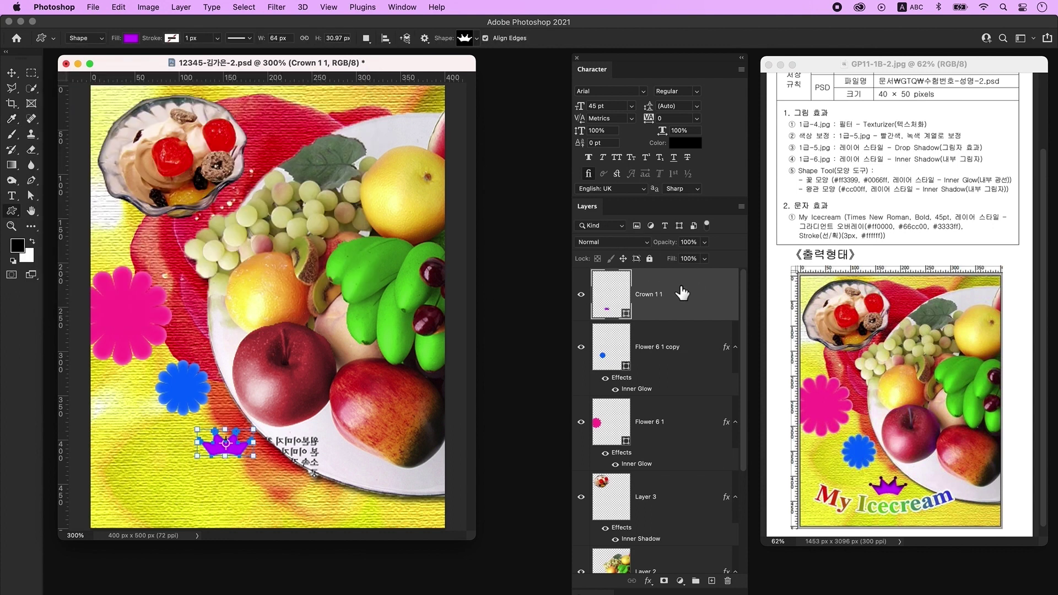
Give the crown an Inner Shadow and add a new empty layer
{"action": "double_click", "coordinate": [699, 297]}
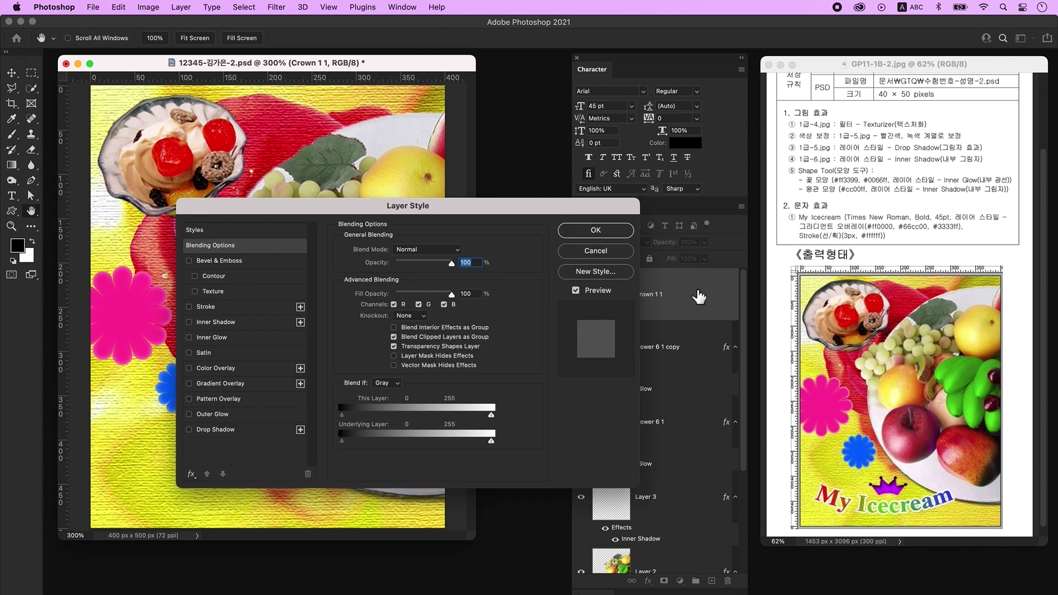
{"action": "left_click", "coordinate": [231, 323]}
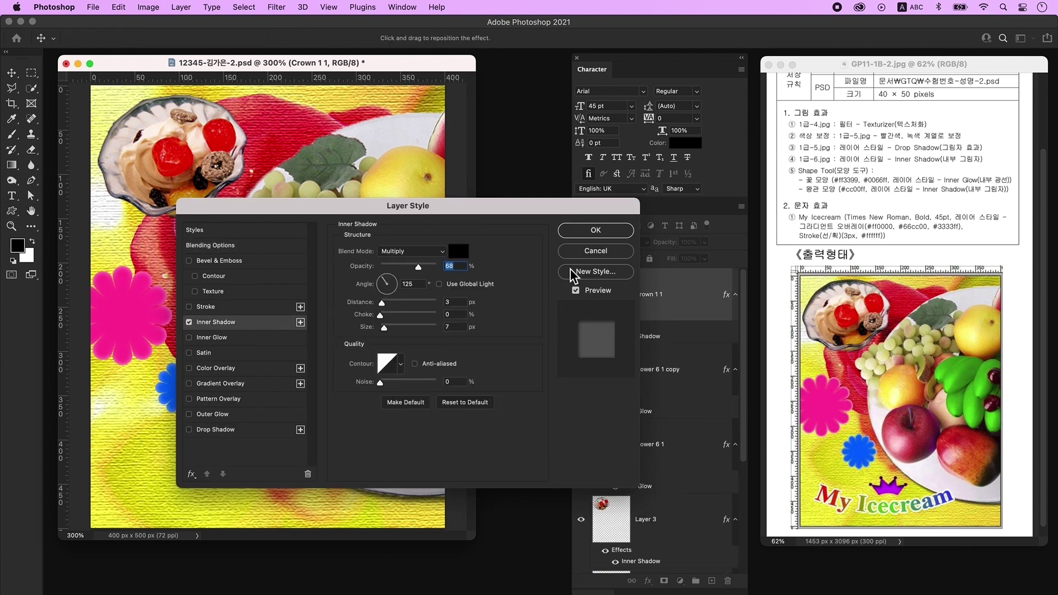
{"action": "left_click", "coordinate": [606, 231]}
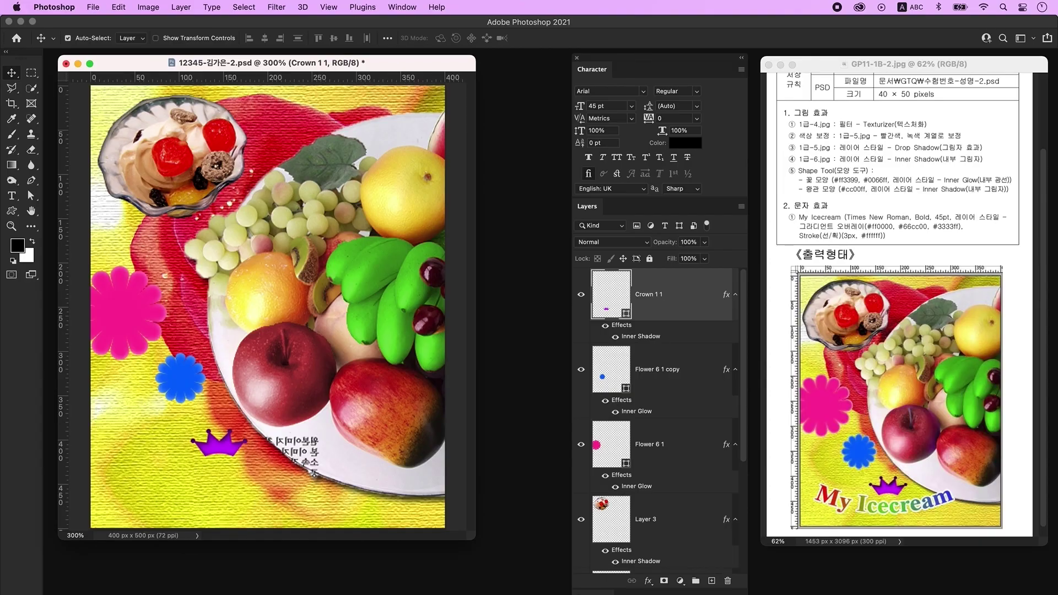
{"action": "left_click", "coordinate": [711, 581]}
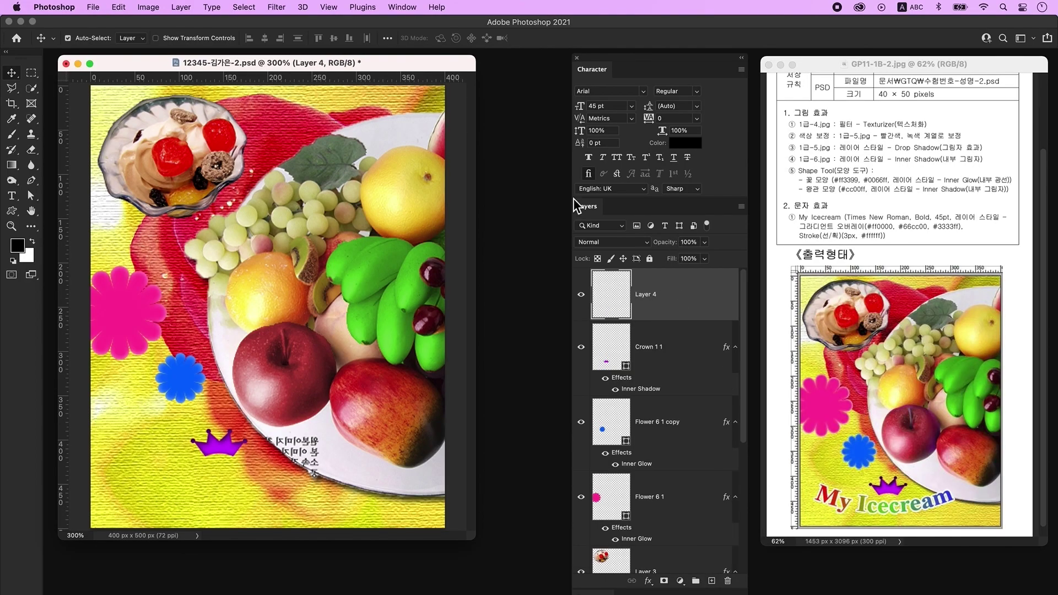
Type 'My Icecream' below the crown and set it to Times New Roman Bold
{"action": "left_click", "coordinate": [11, 197]}
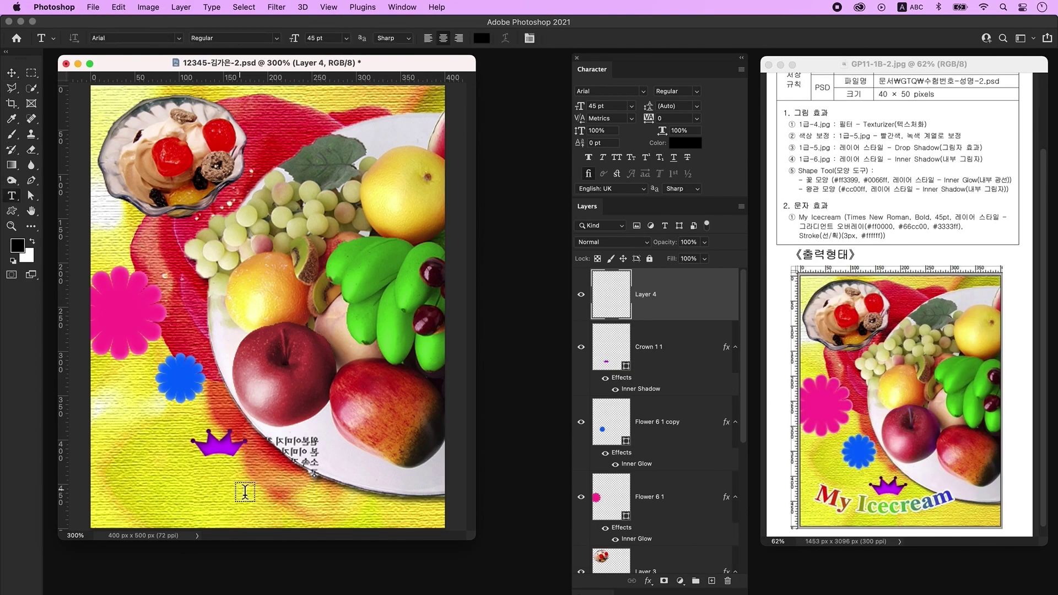
{"action": "left_click", "coordinate": [240, 491]}
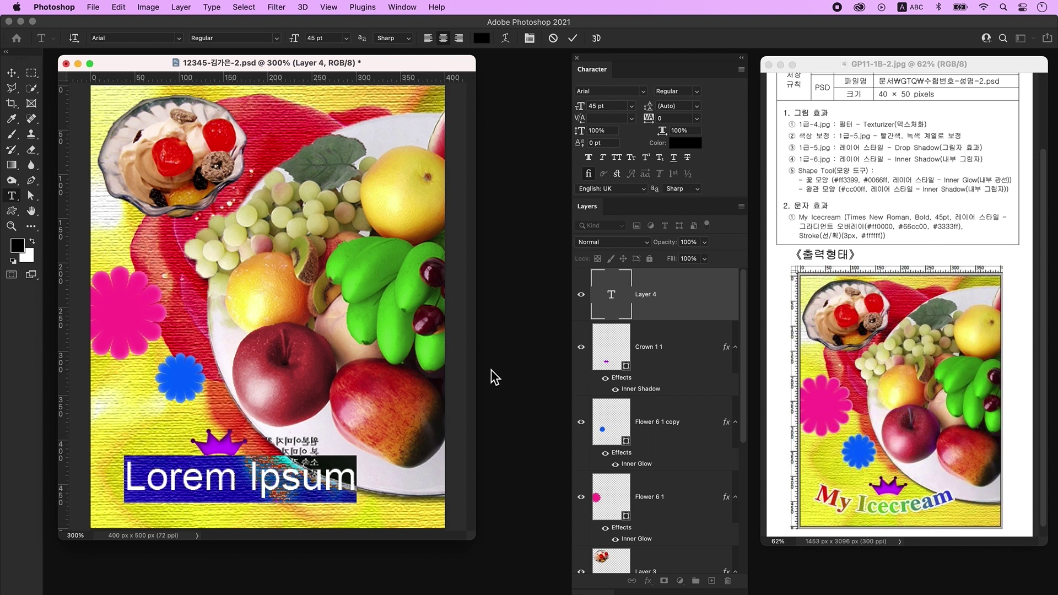
{"action": "type", "text": "My Icecream"}
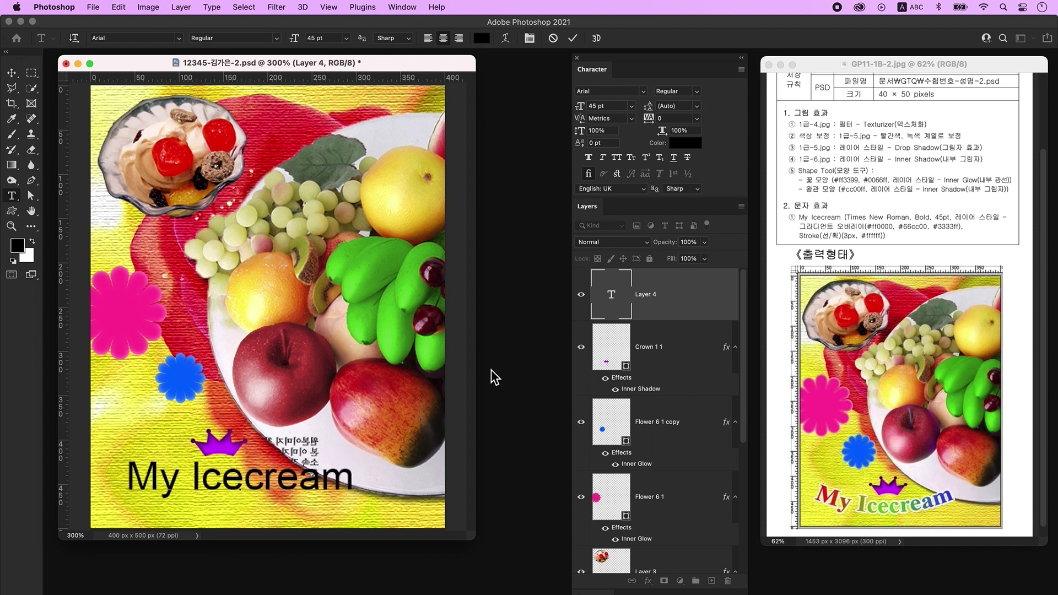
{"action": "key", "text": "super+Return"}
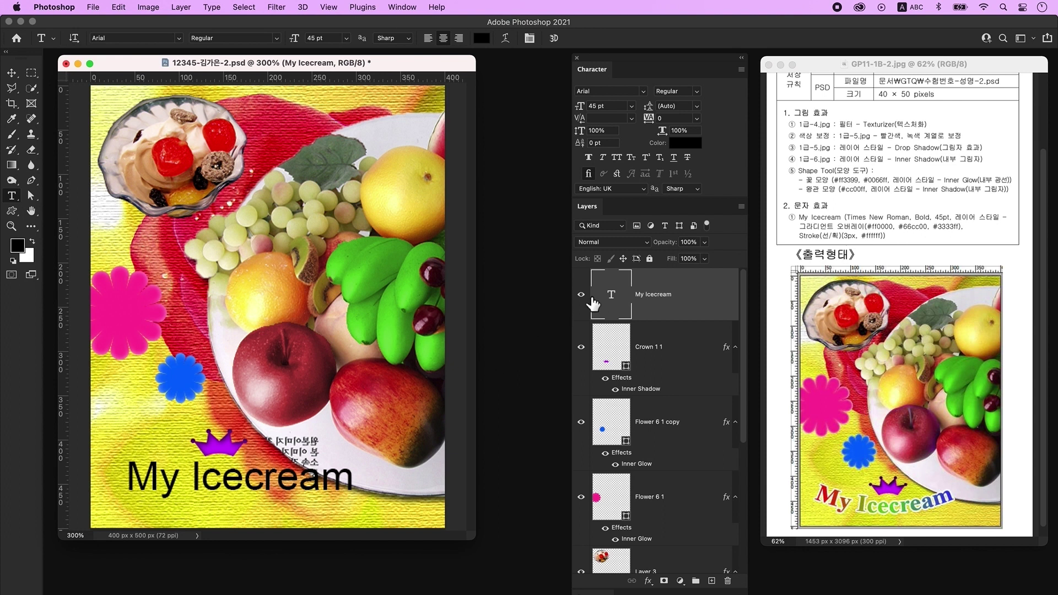
{"action": "left_click", "coordinate": [392, 11]}
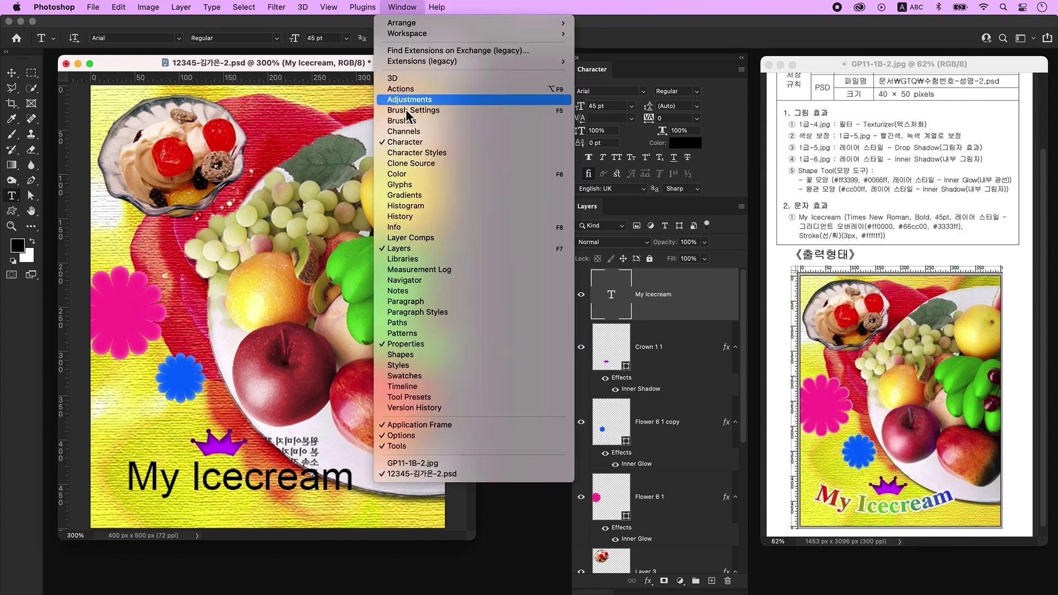
{"action": "left_click", "coordinate": [688, 71]}
{"action": "left_click", "coordinate": [621, 92]}
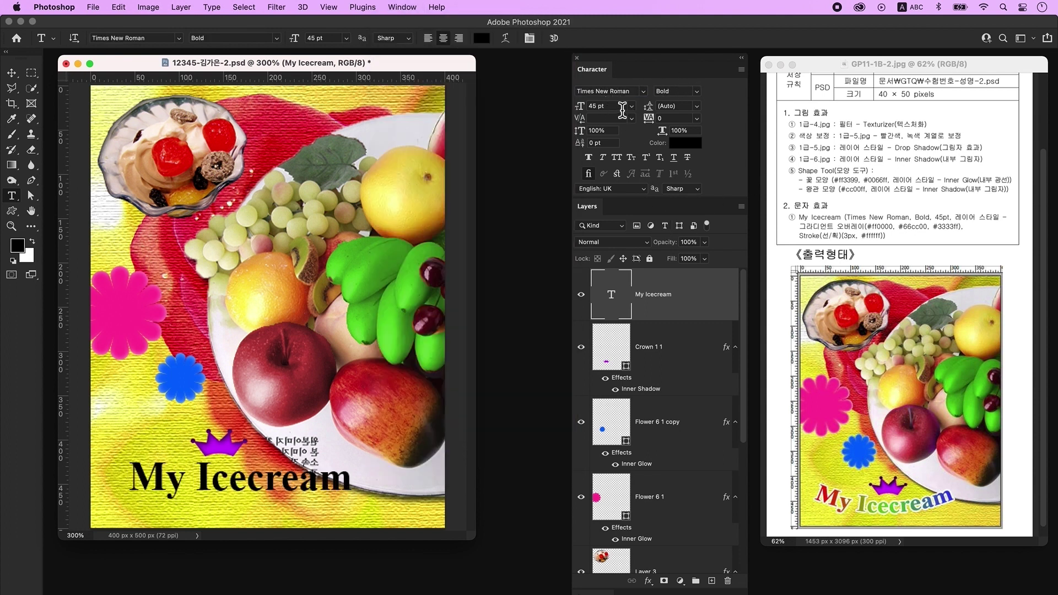
{"action": "double_click", "coordinate": [711, 304]}
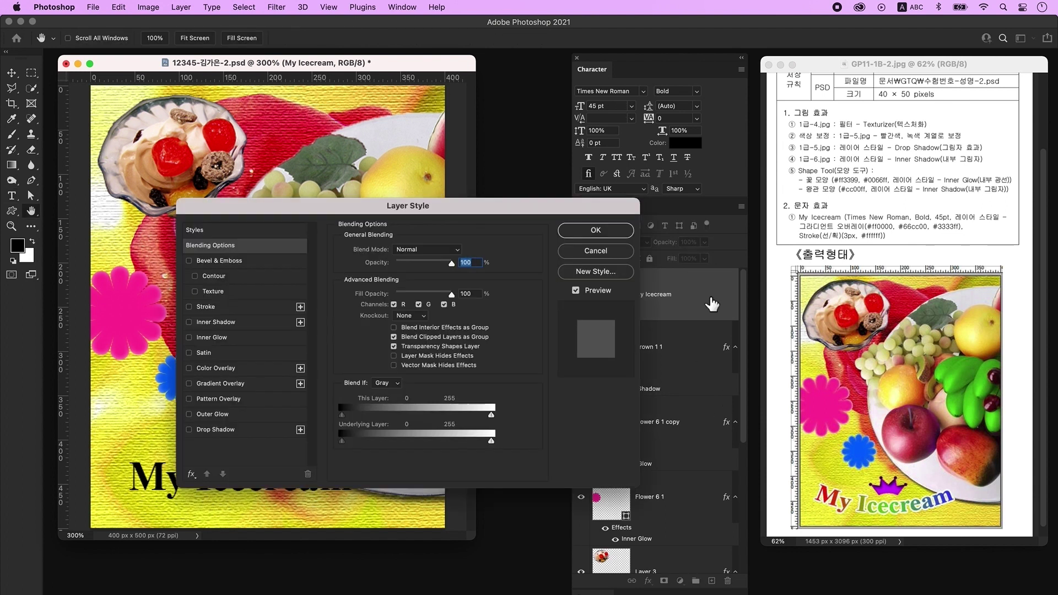
Add a Gradient Overlay with stops ff0000, 66cc00 at 50%, and 3333ff
{"action": "left_click", "coordinate": [236, 385]}
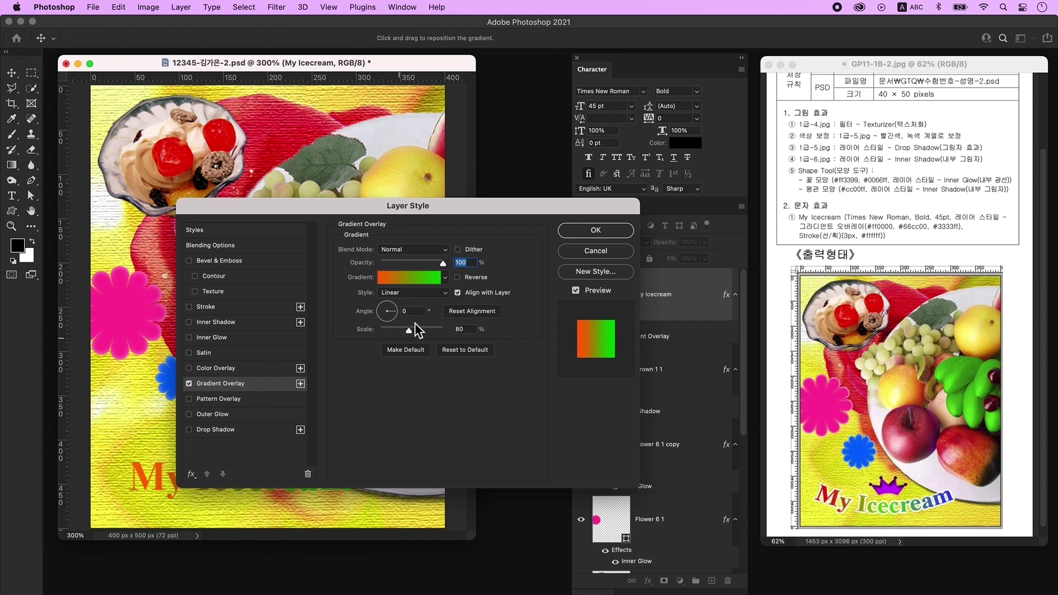
{"action": "left_click", "coordinate": [408, 277]}
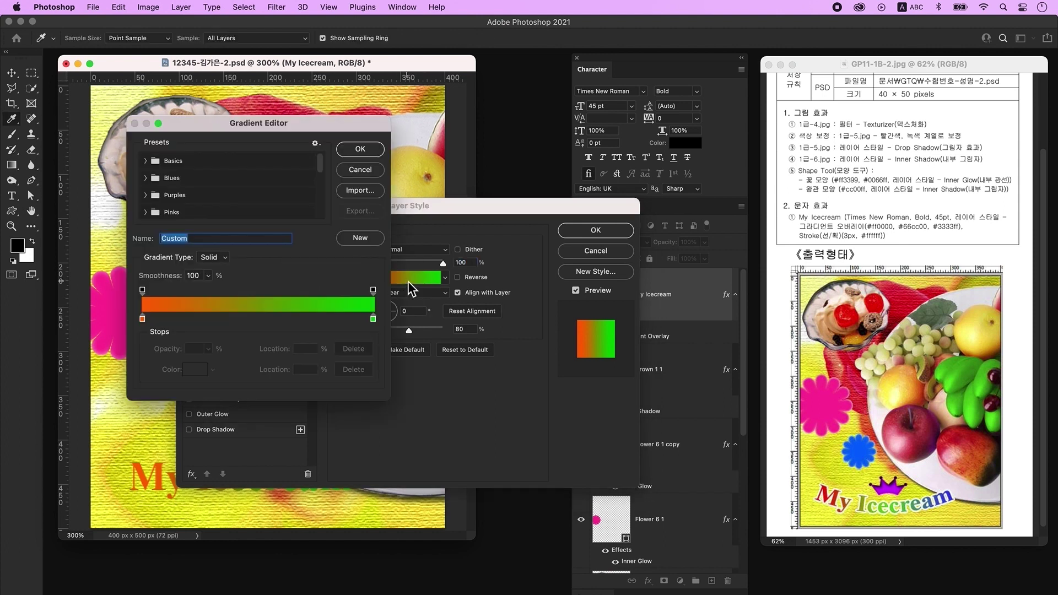
{"action": "double_click", "coordinate": [142, 320]}
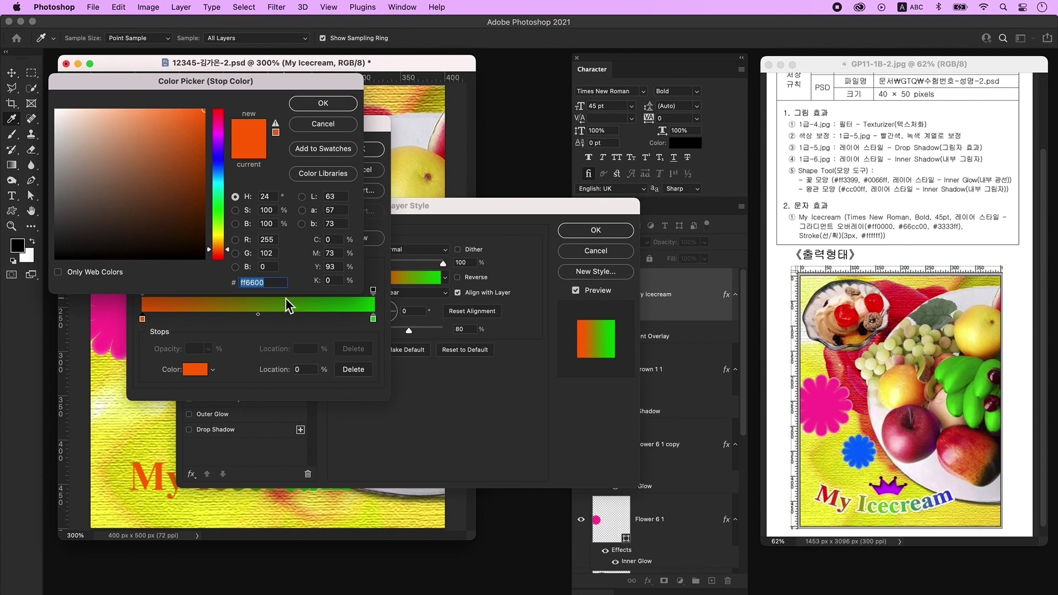
{"action": "type", "text": "ff0000"}
{"action": "key", "text": "Return"}
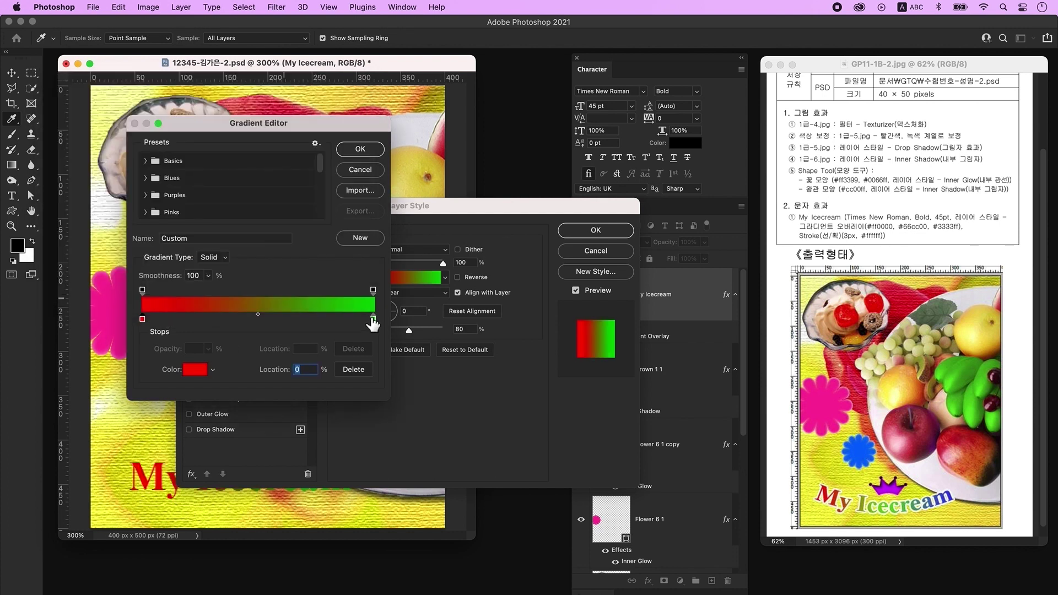
{"action": "left_click", "coordinate": [267, 319]}
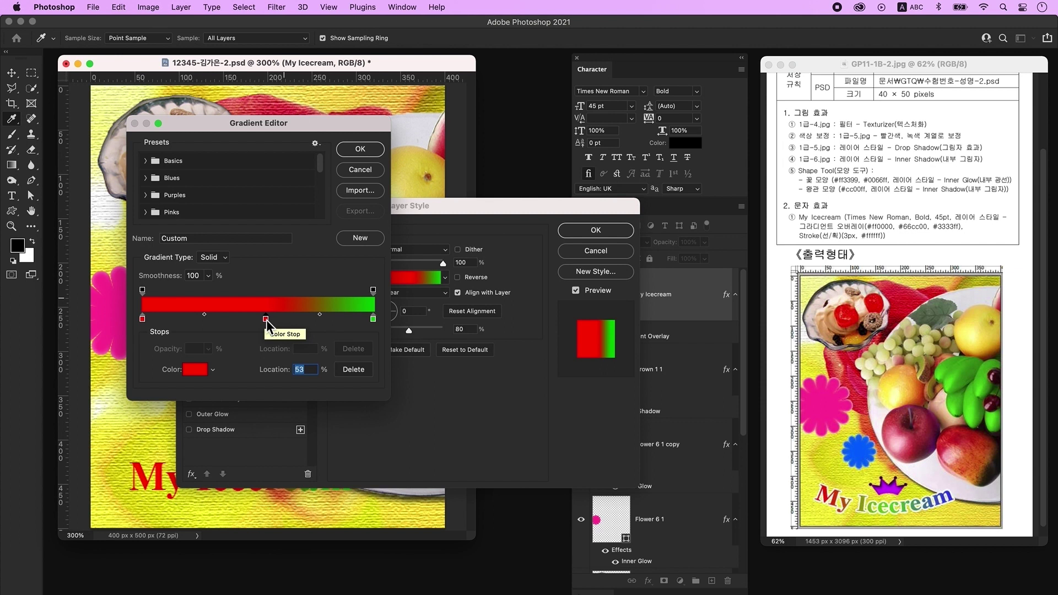
{"action": "double_click", "coordinate": [265, 319]}
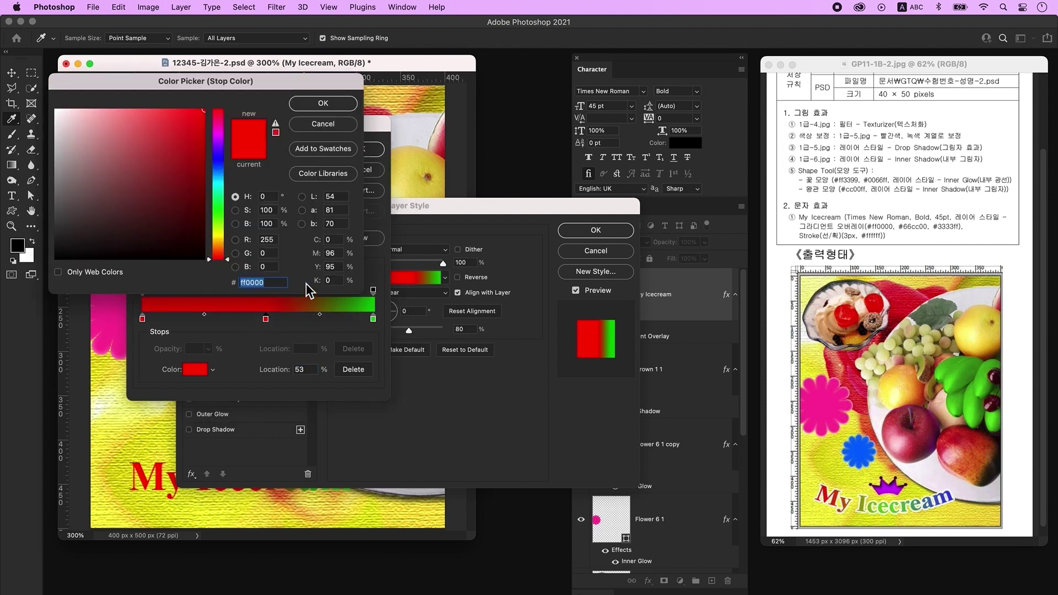
{"action": "type", "text": "66cc00"}
{"action": "key", "text": "Return"}
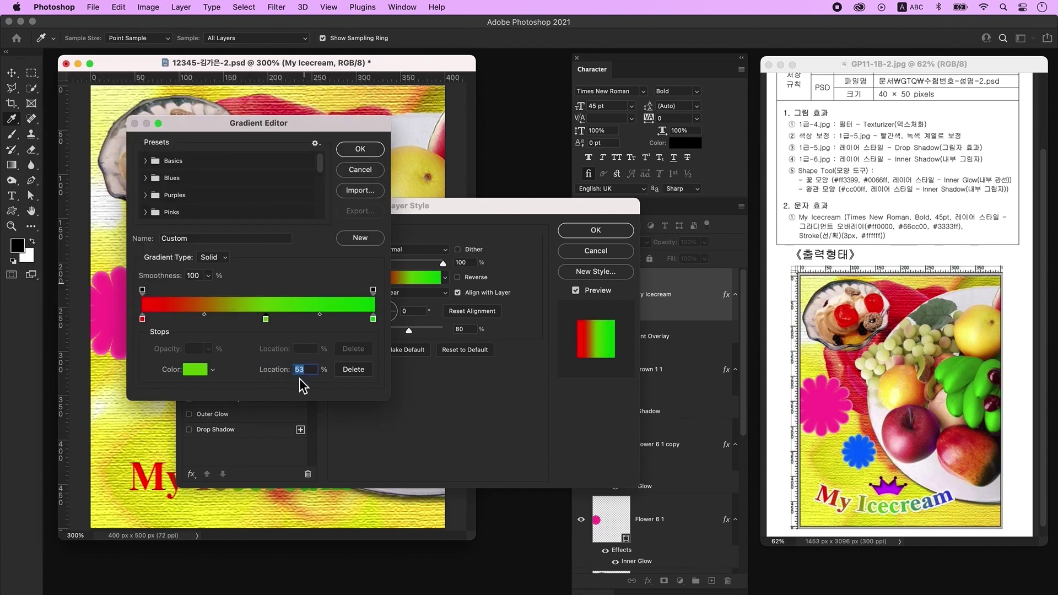
{"action": "type", "text": "50"}
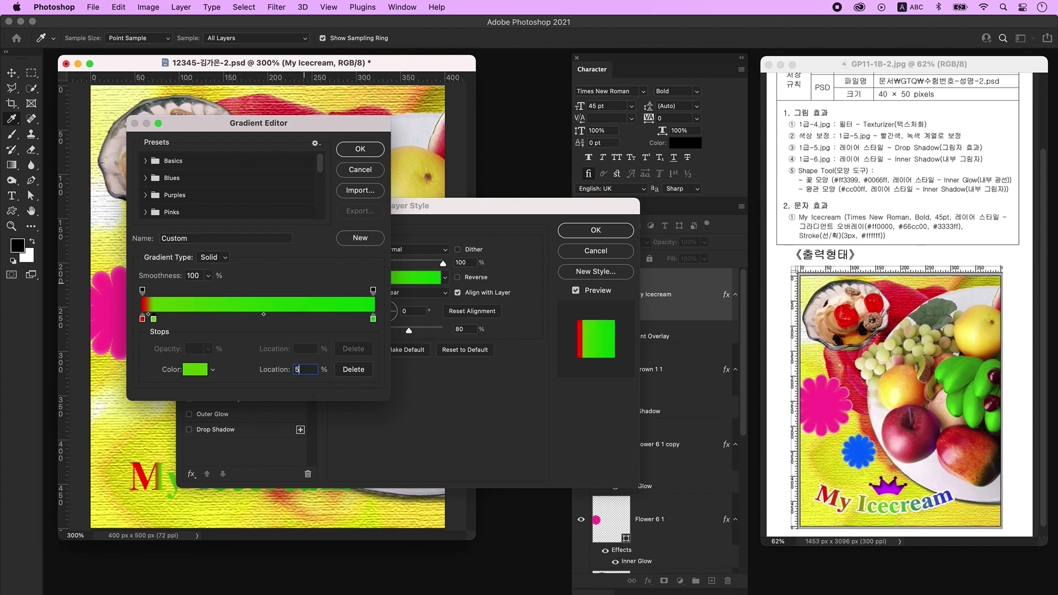
{"action": "left_click", "coordinate": [373, 320]}
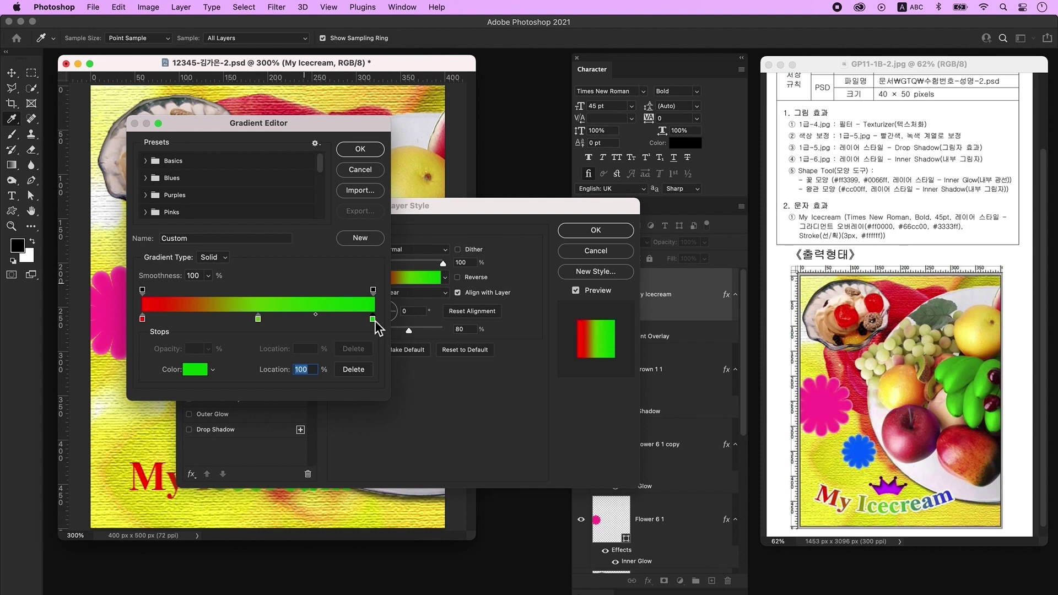
{"action": "double_click", "coordinate": [373, 319]}
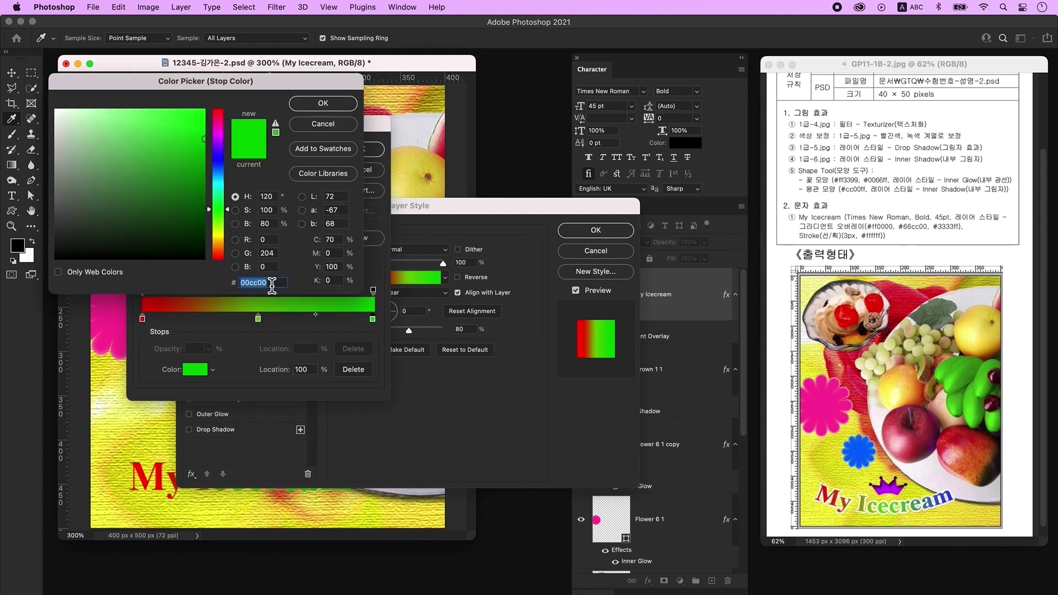
{"action": "type", "text": "3333ff"}
{"action": "key", "text": "Return"}
{"action": "key", "text": "Return"}
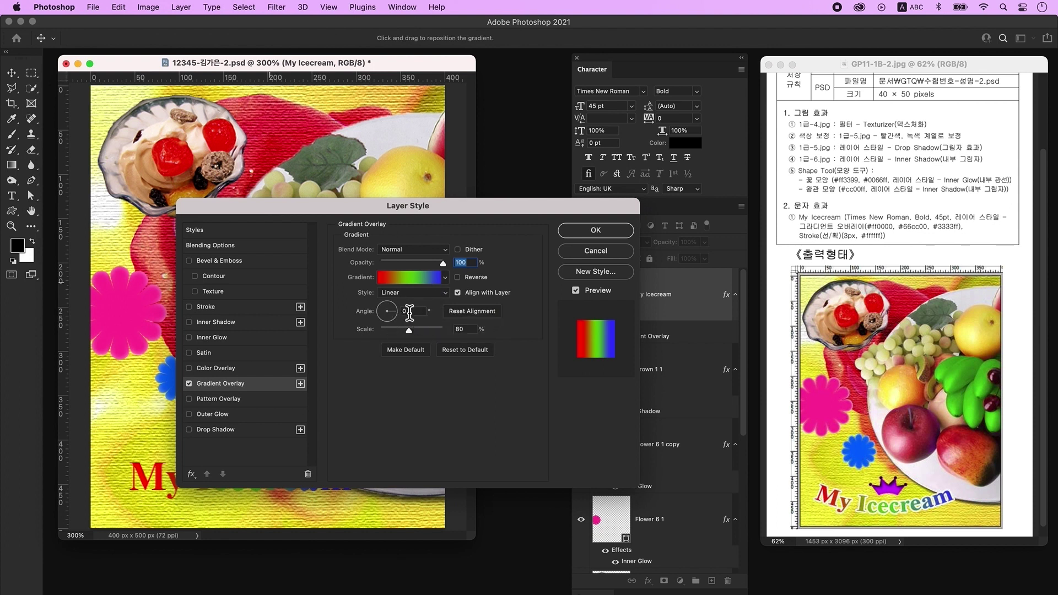
Add a 3 px white (ffffff) Stroke to the title and apply the effects
{"action": "left_click", "coordinate": [227, 309]}
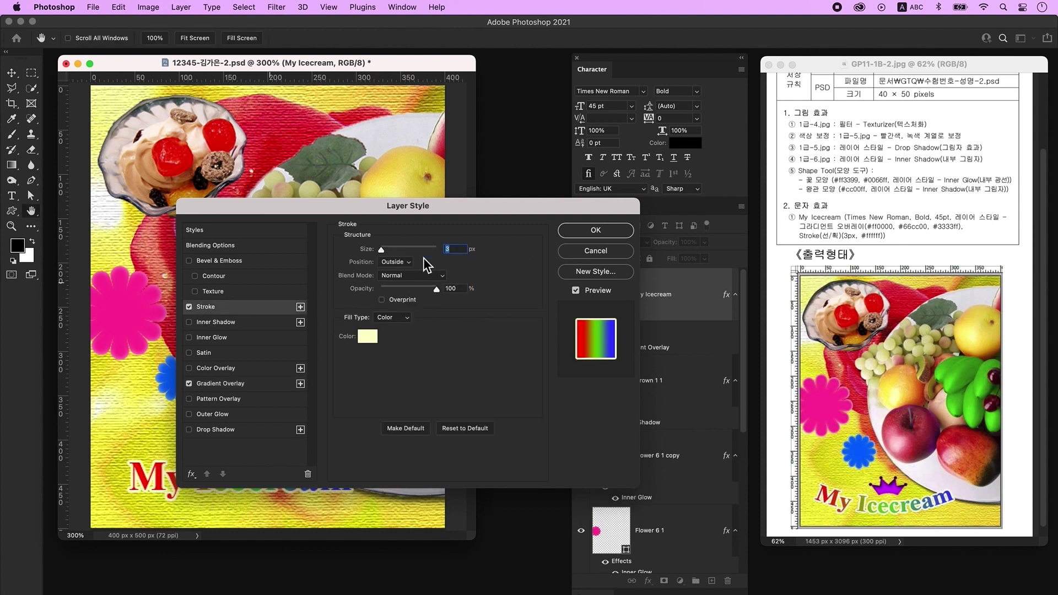
{"action": "left_click", "coordinate": [371, 337]}
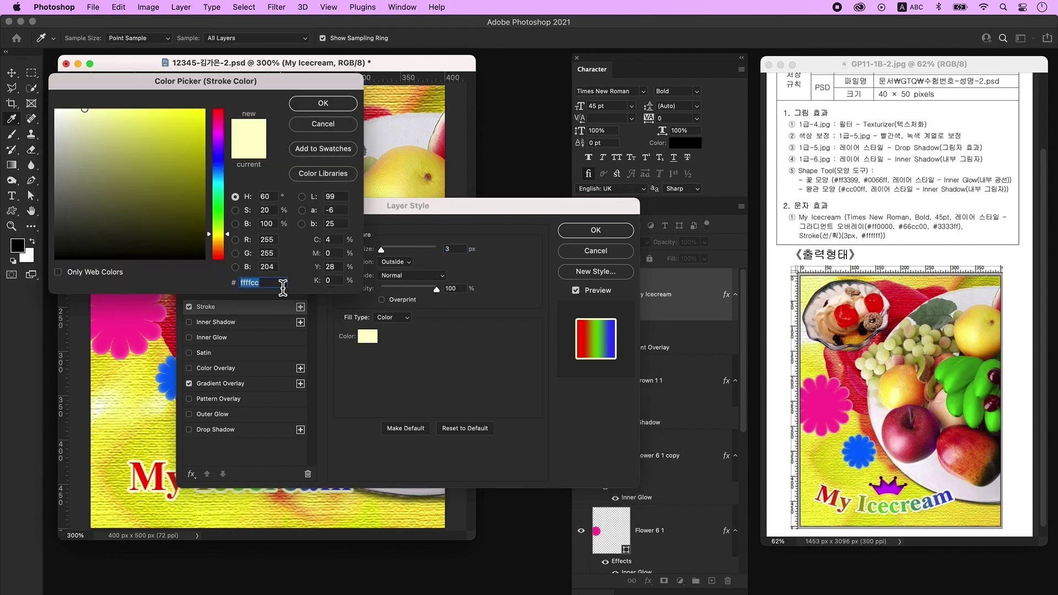
{"action": "type", "text": "ffffff"}
{"action": "key", "text": "Return"}
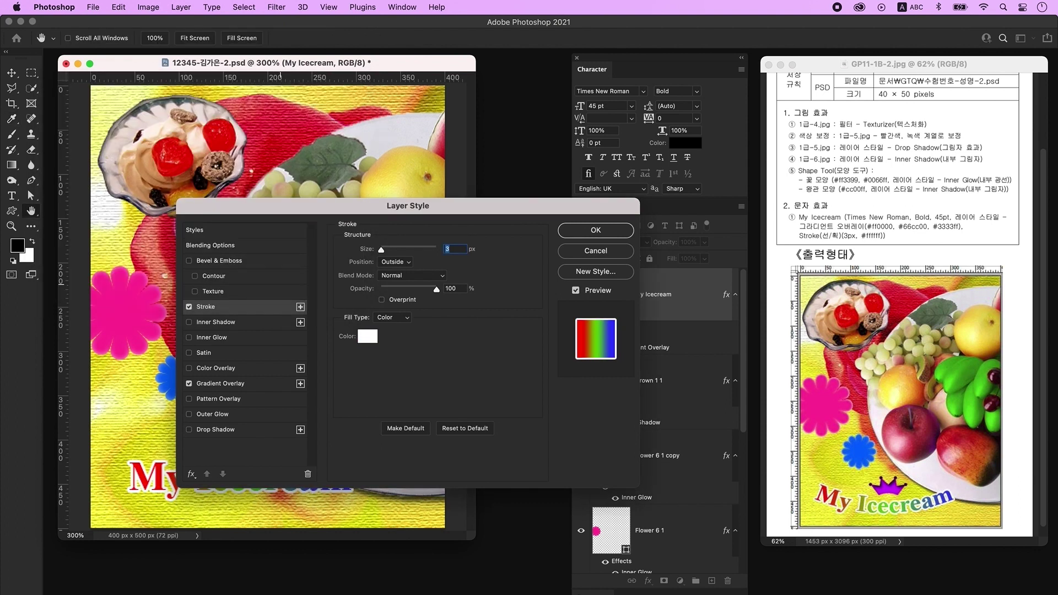
{"action": "key", "text": "Return"}
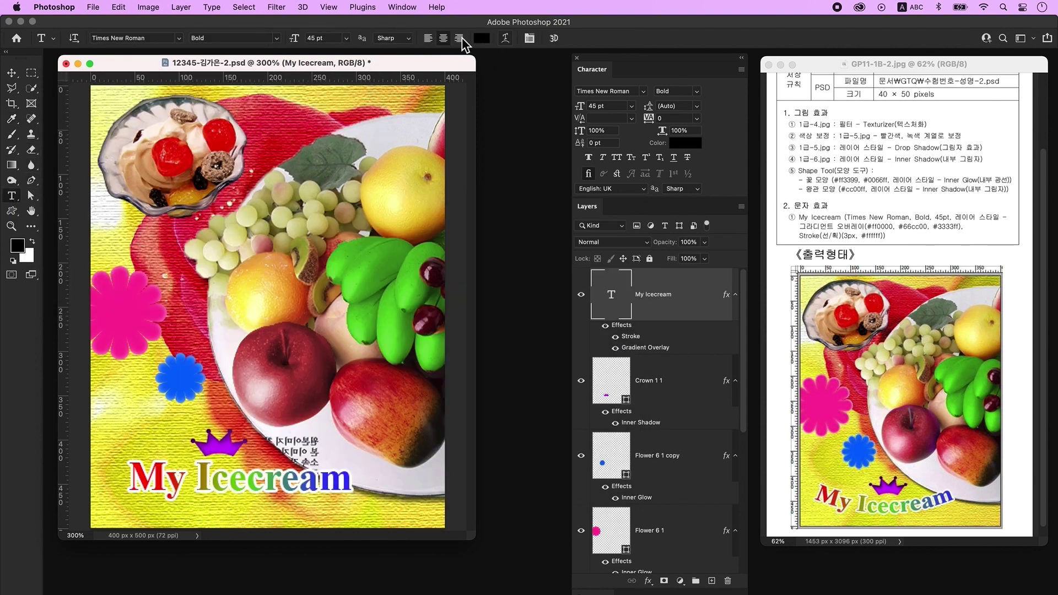
Warp the title with a negative-bend Arc and nudge it slightly up-left
{"action": "left_click", "coordinate": [506, 39]}
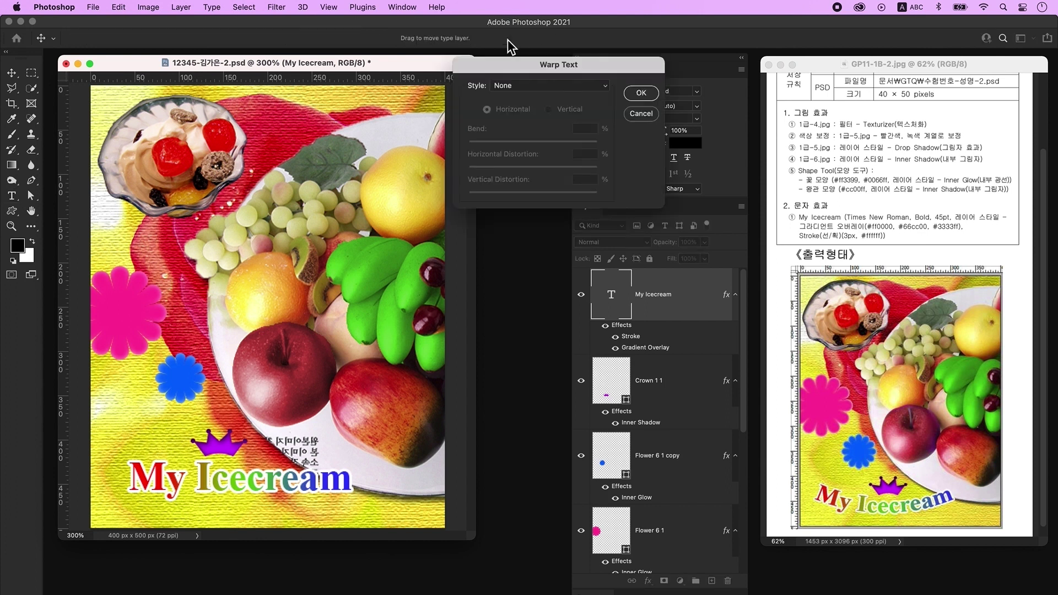
{"action": "left_click", "coordinate": [531, 91]}
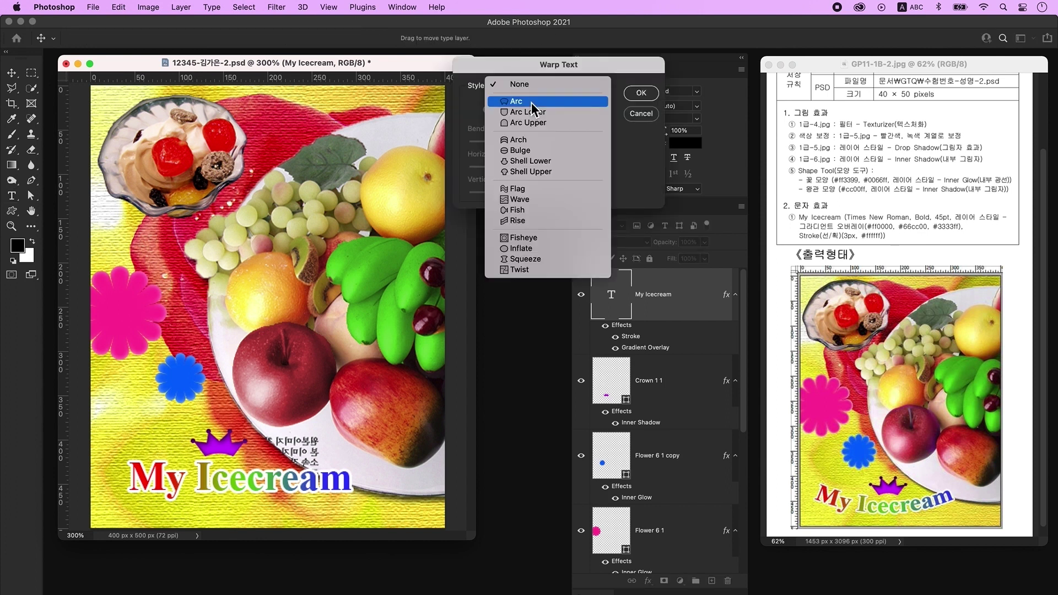
{"action": "left_click", "coordinate": [531, 103]}
{"action": "left_click_drag", "start_coordinate": [564, 143], "coordinate": [518, 145]}
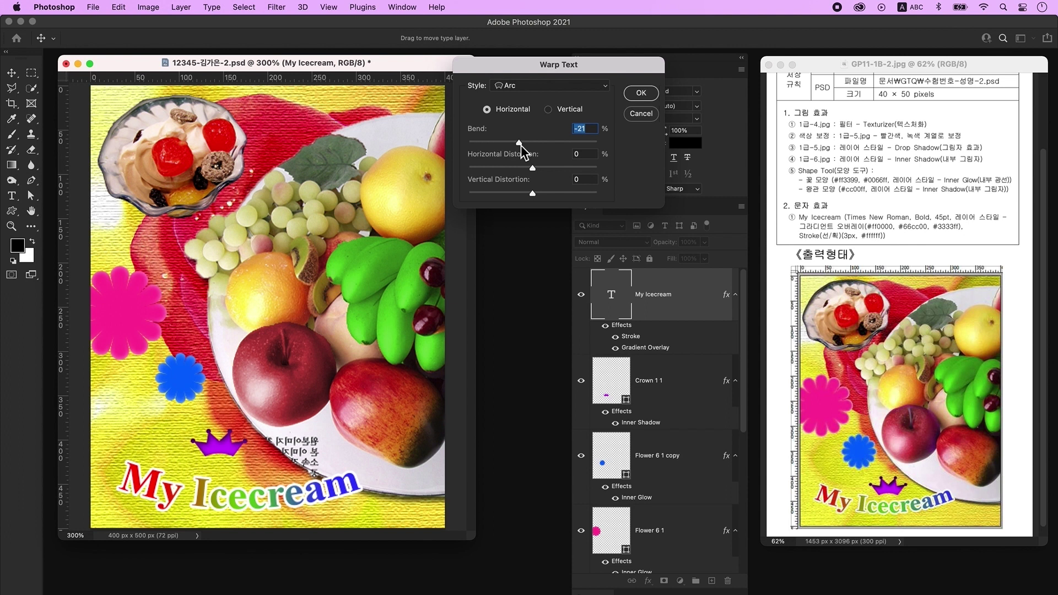
{"action": "key", "text": "Return"}
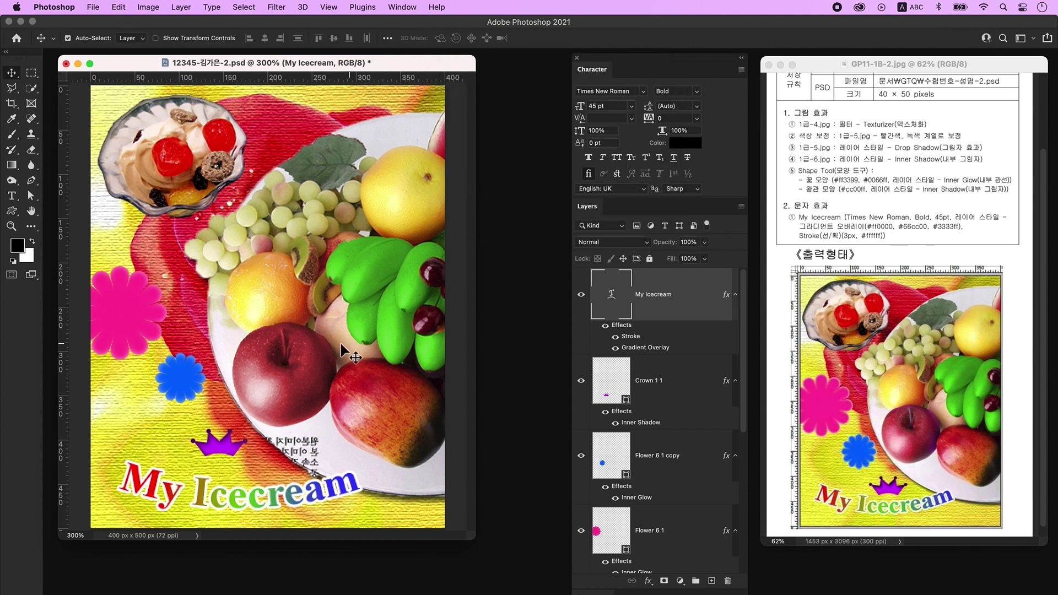
{"action": "left_click_drag", "start_coordinate": [265, 503], "coordinate": [262, 497]}
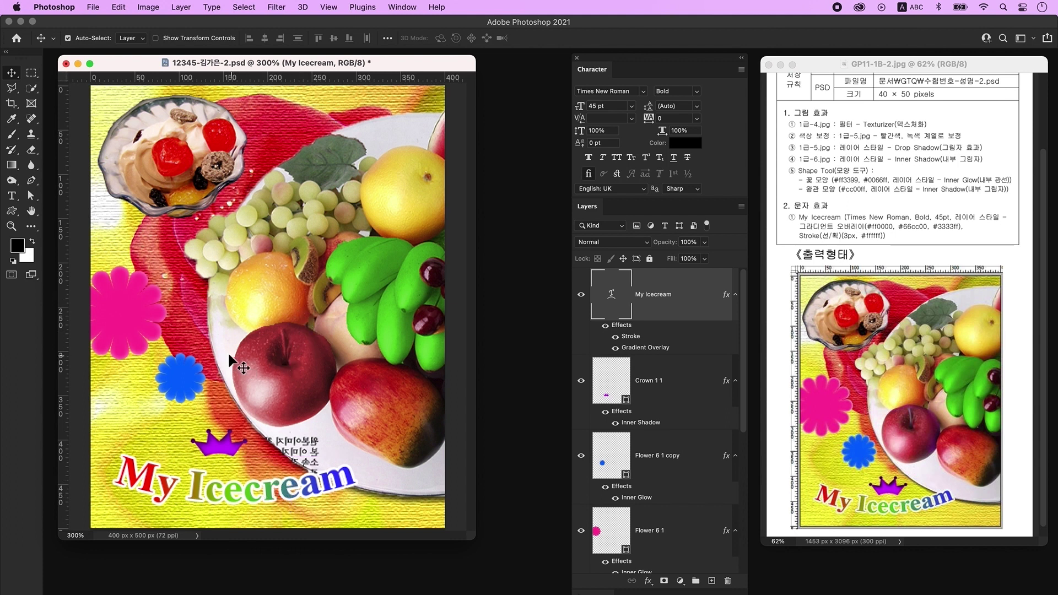
Stretch the rose layer to the canvas's left edge and reposition the crown and title
{"action": "left_click", "coordinate": [134, 307]}
{"action": "key", "text": "super+t"}
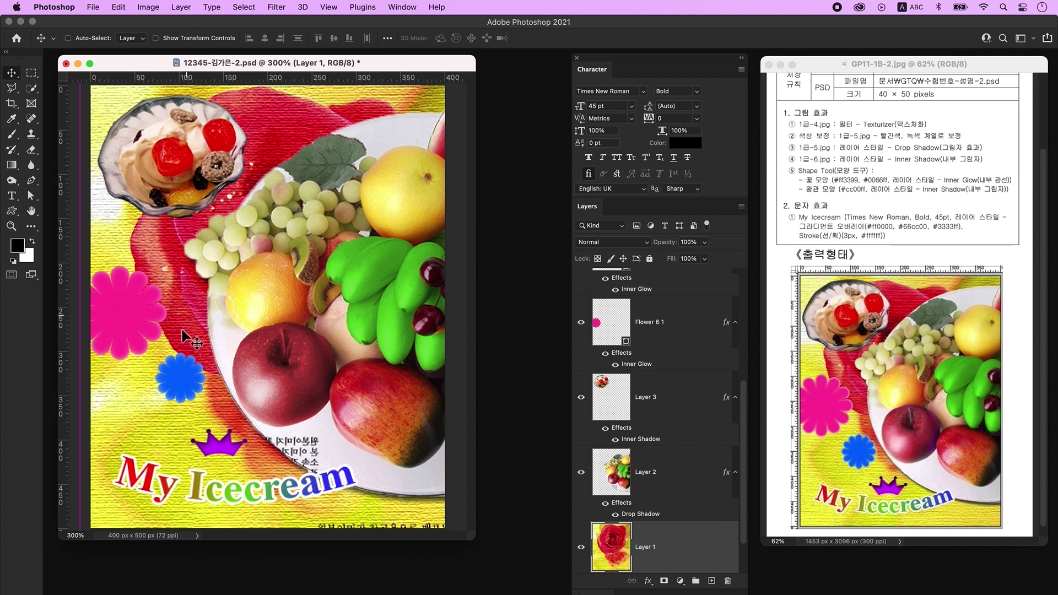
{"action": "left_click_drag", "start_coordinate": [74, 328], "coordinate": [211, 407]}
{"action": "key", "text": "Return"}
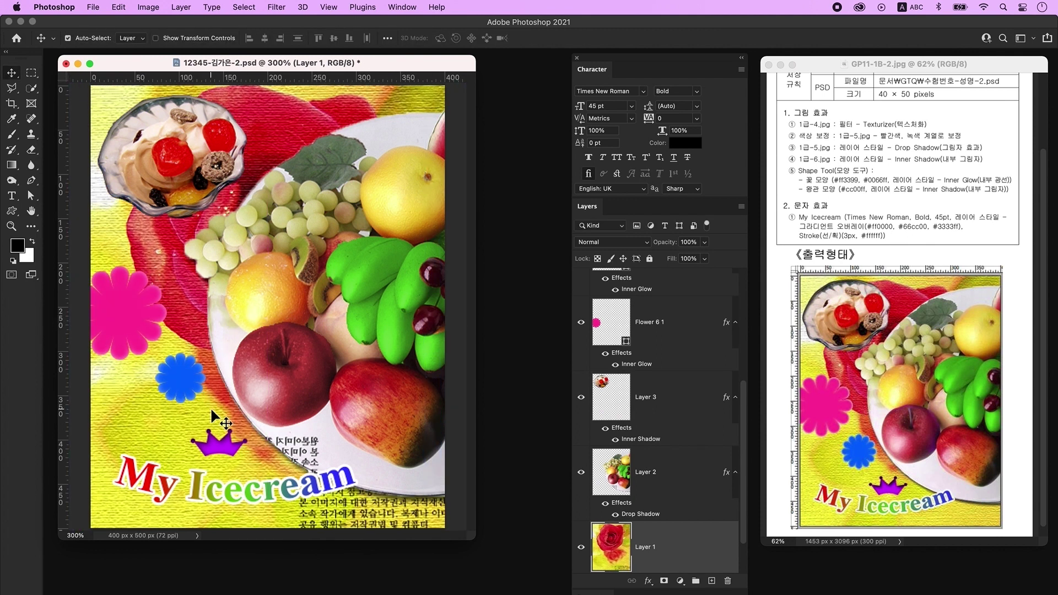
{"action": "left_click_drag", "start_coordinate": [219, 441], "coordinate": [228, 442]}
{"action": "left_click_drag", "start_coordinate": [249, 495], "coordinate": [243, 490]}
{"action": "left_click", "coordinate": [228, 441]}
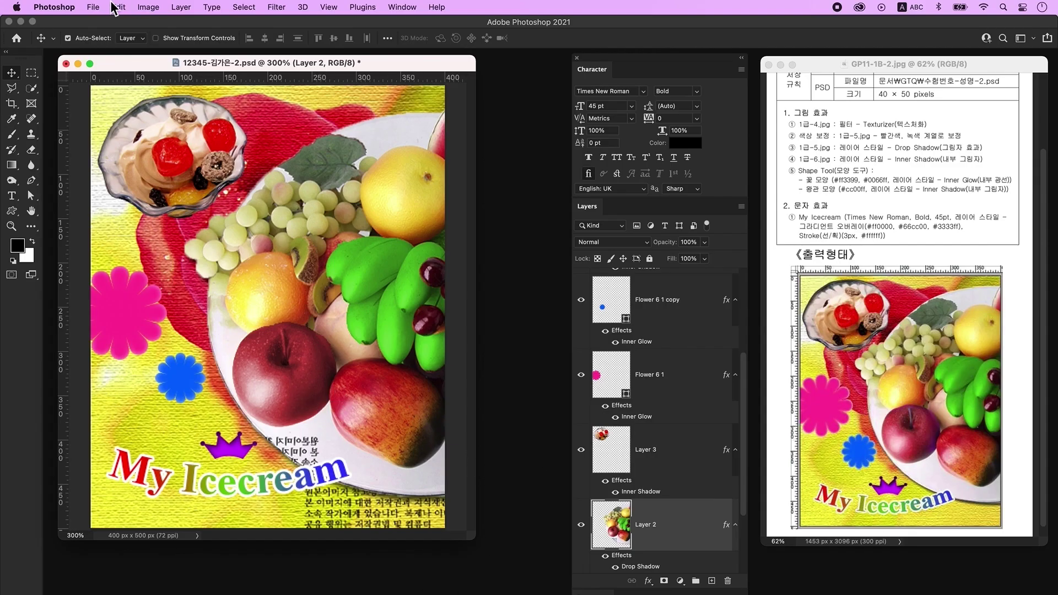
Save a JPEG copy of the composition to the computer with default quality
{"action": "left_click", "coordinate": [93, 7]}
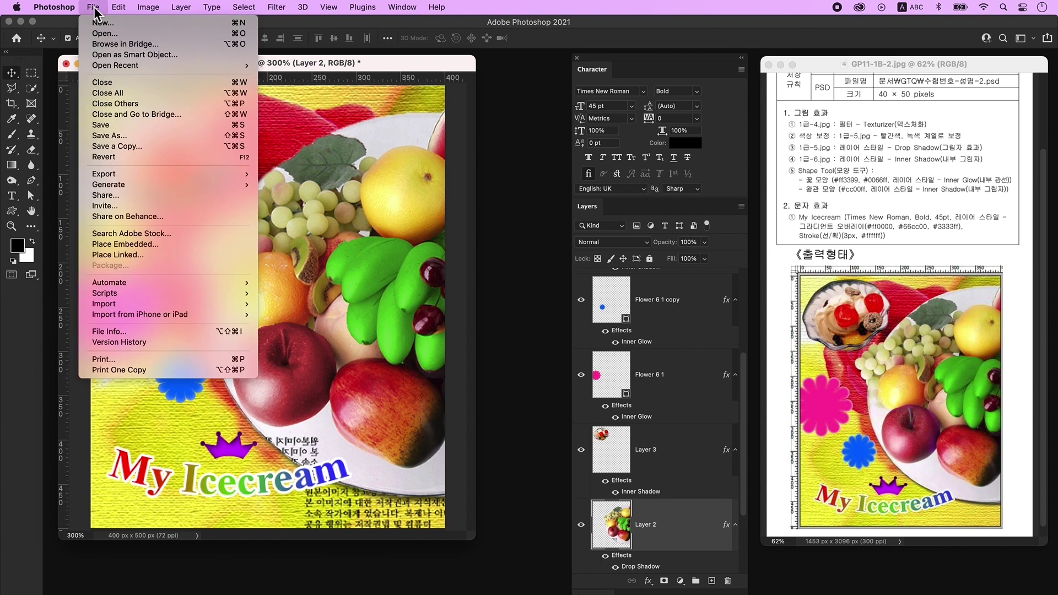
{"action": "left_click", "coordinate": [129, 144]}
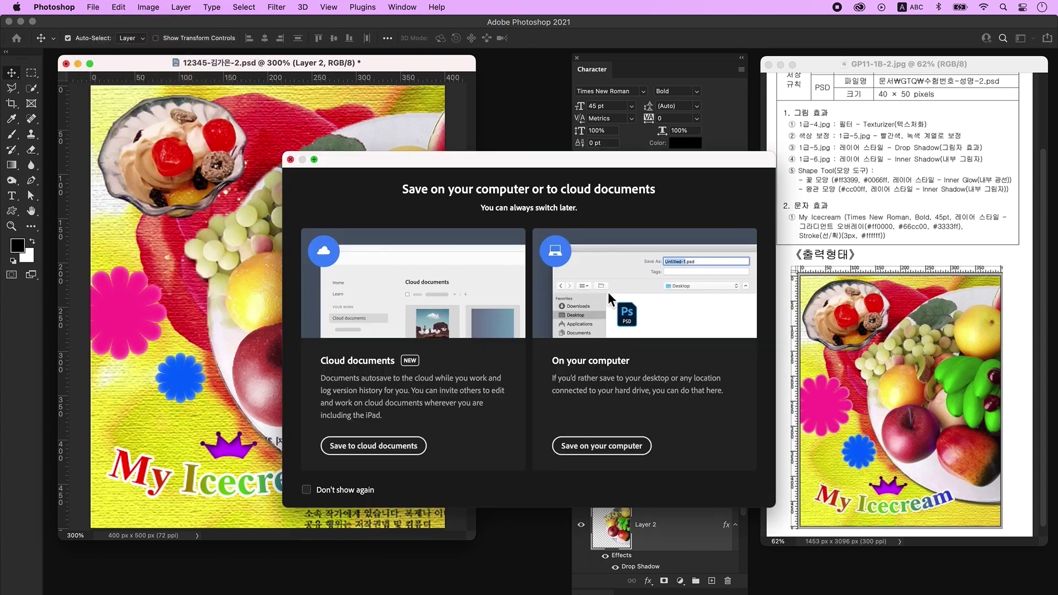
{"action": "left_click", "coordinate": [607, 448]}
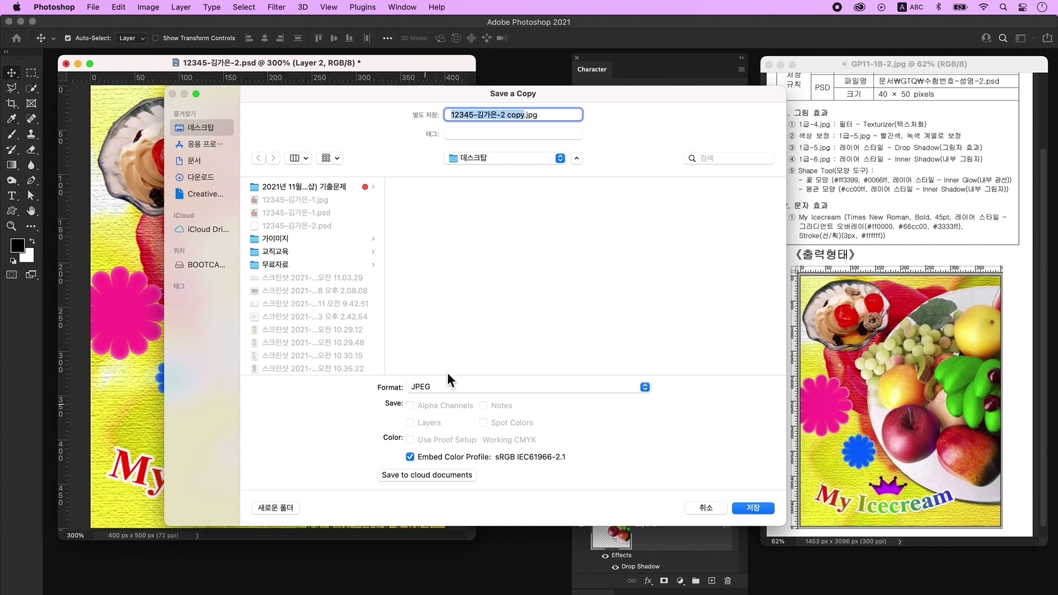
{"action": "key", "text": "Return"}
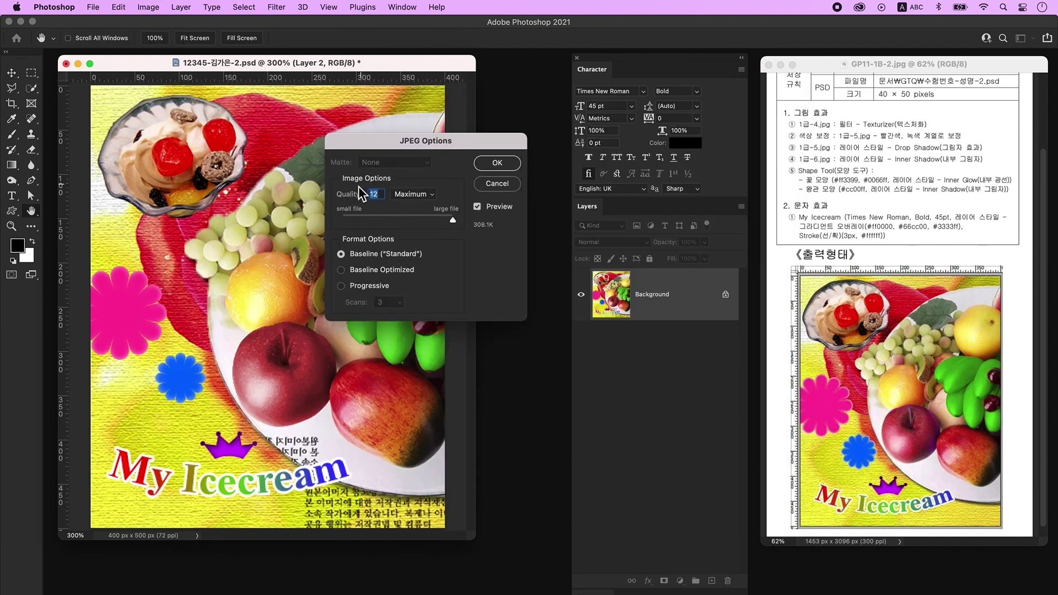
{"action": "left_click", "coordinate": [513, 165]}
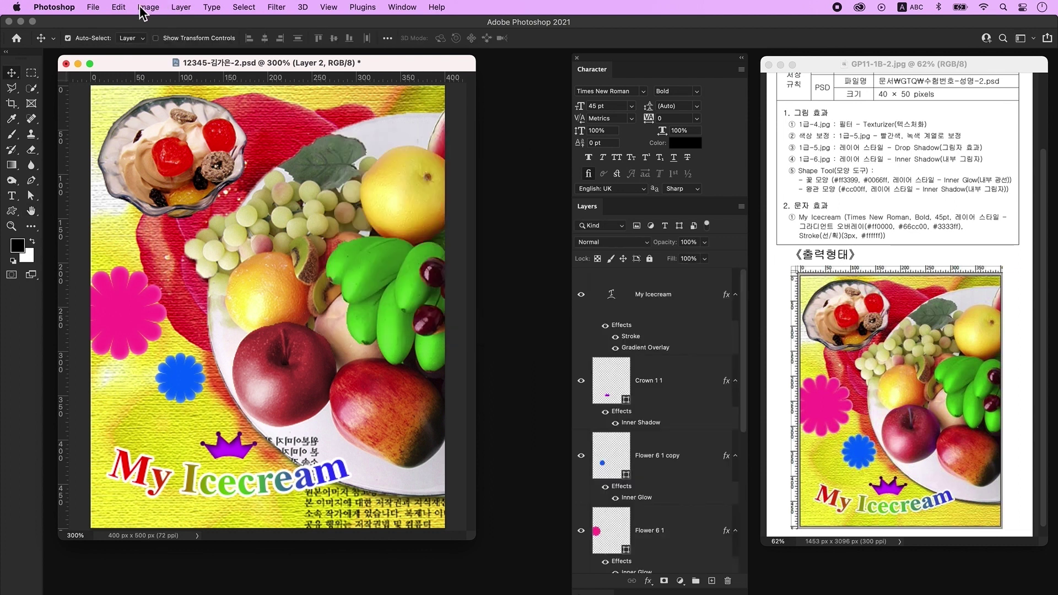
Resize the image to 40 px wide (40×50 px) and save the PSD
{"action": "left_click", "coordinate": [147, 7]}
{"action": "left_click", "coordinate": [173, 94]}
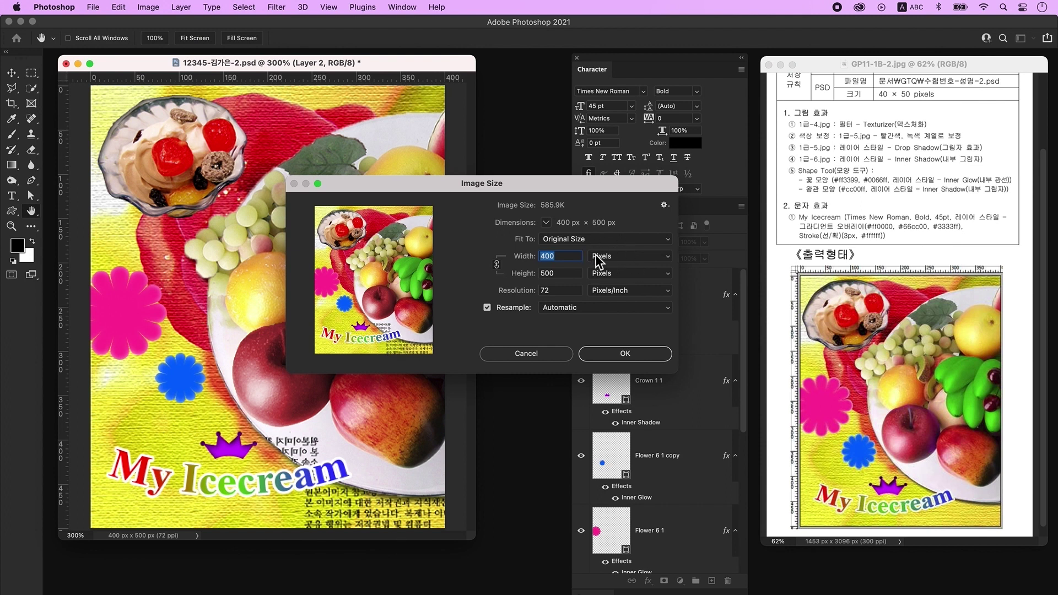
{"action": "type", "text": "40"}
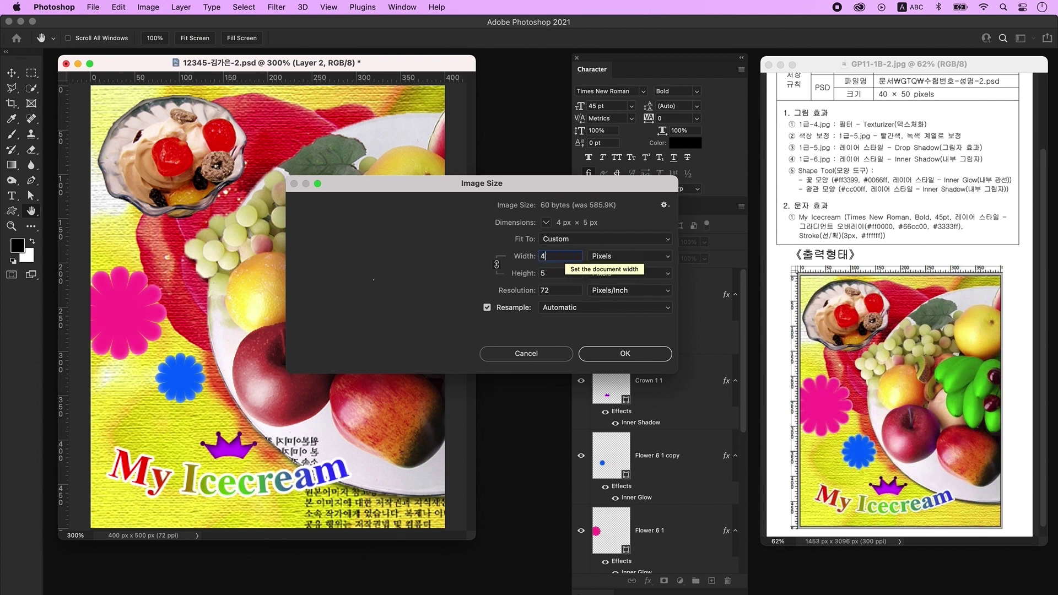
{"action": "left_click", "coordinate": [622, 355]}
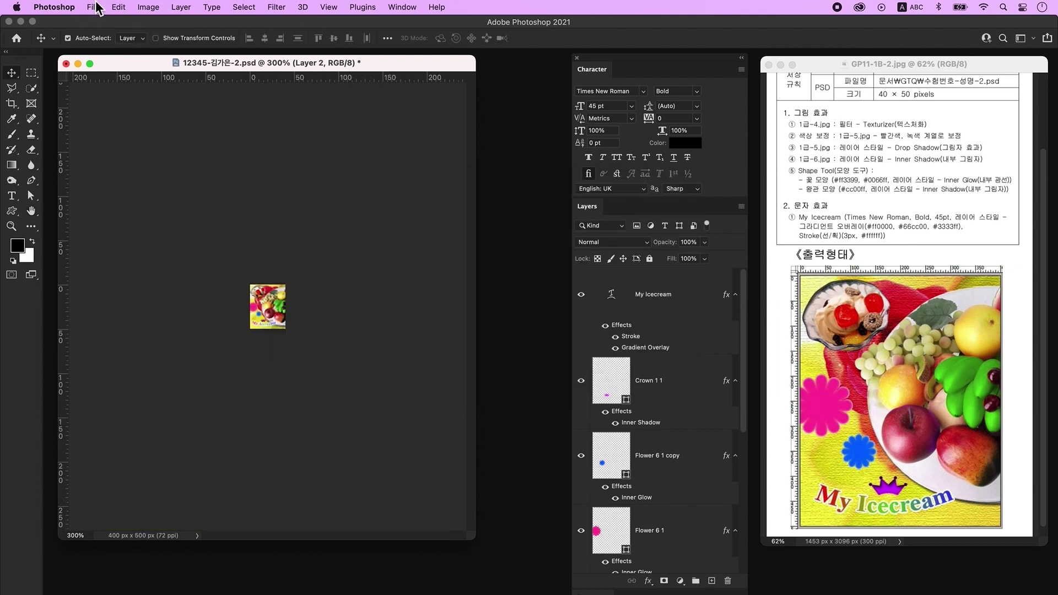
{"action": "left_click", "coordinate": [93, 8]}
{"action": "left_click", "coordinate": [126, 127]}
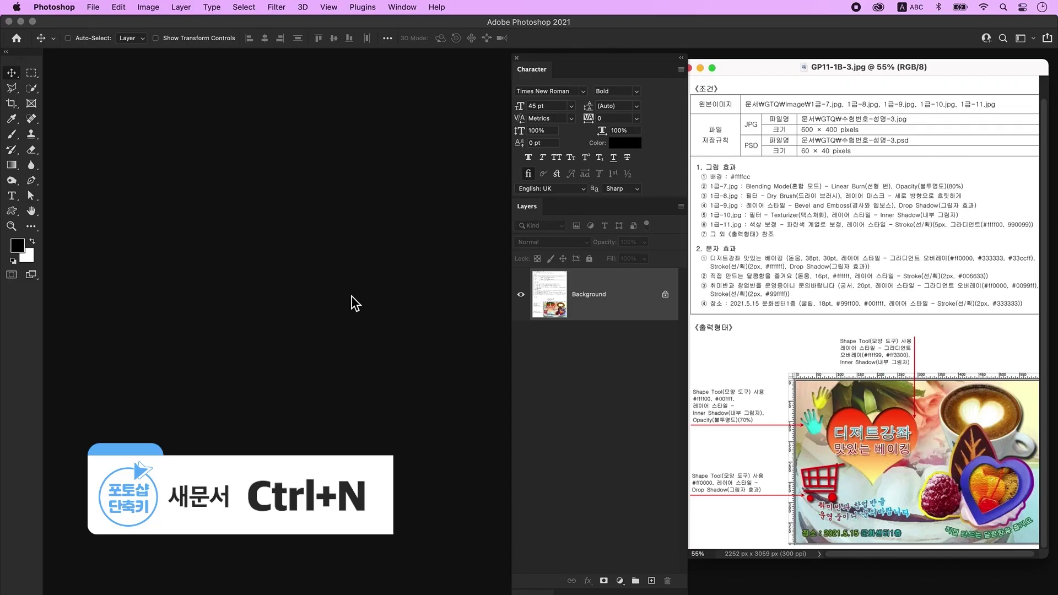
Create a 600×400 px, 72 ppi RGB document, zoom in, and show rulers
{"action": "key", "text": "super+n"}
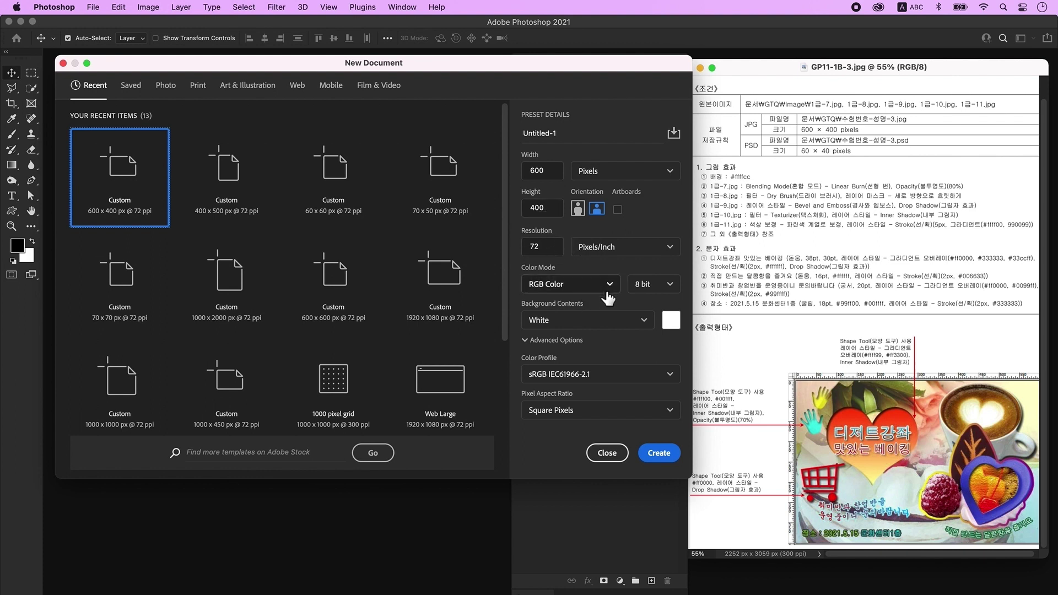
{"action": "left_click", "coordinate": [665, 459]}
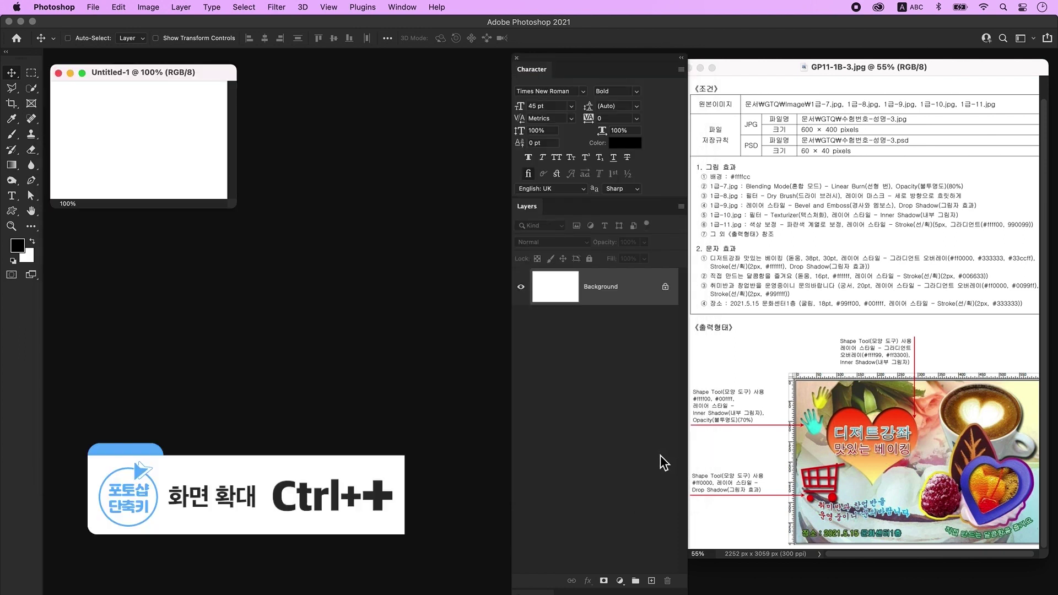
{"action": "key", "text": "super+plus"}
{"action": "key", "text": "super"}
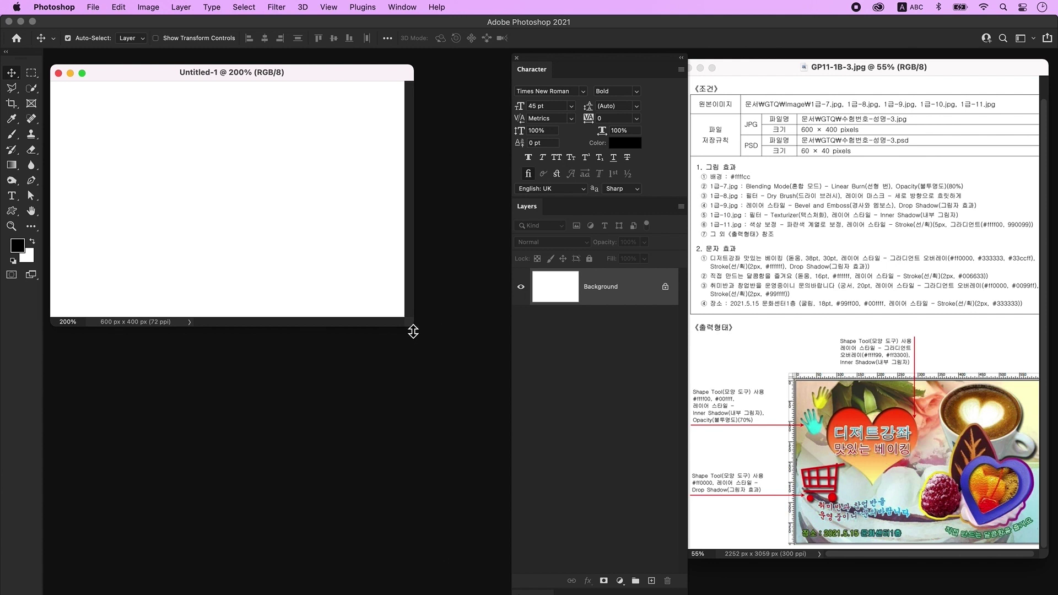
{"action": "key", "text": "super+r"}
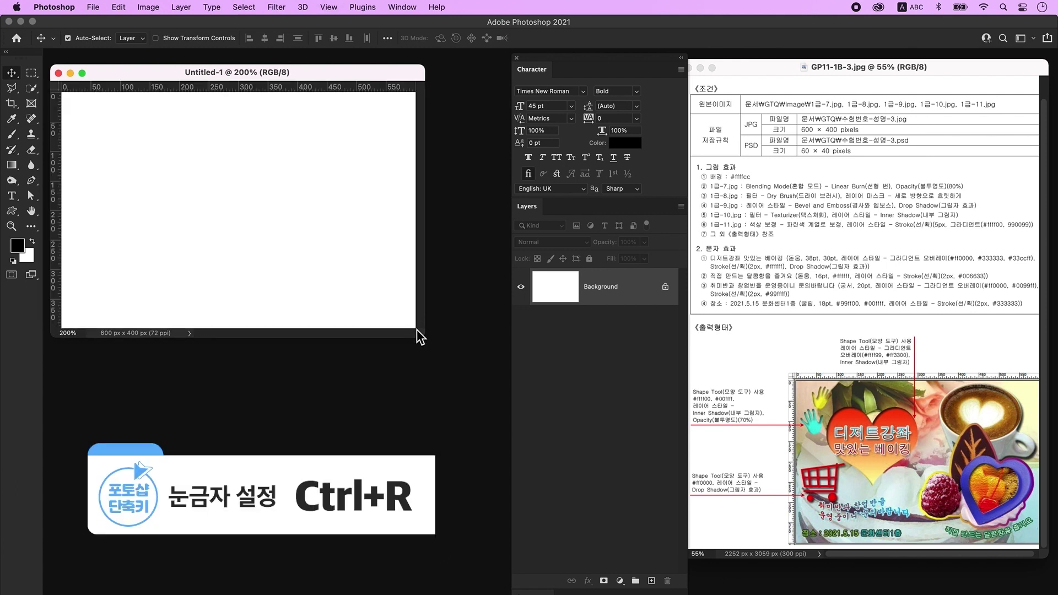
{"action": "left_click_drag", "start_coordinate": [421, 335], "coordinate": [445, 350]}
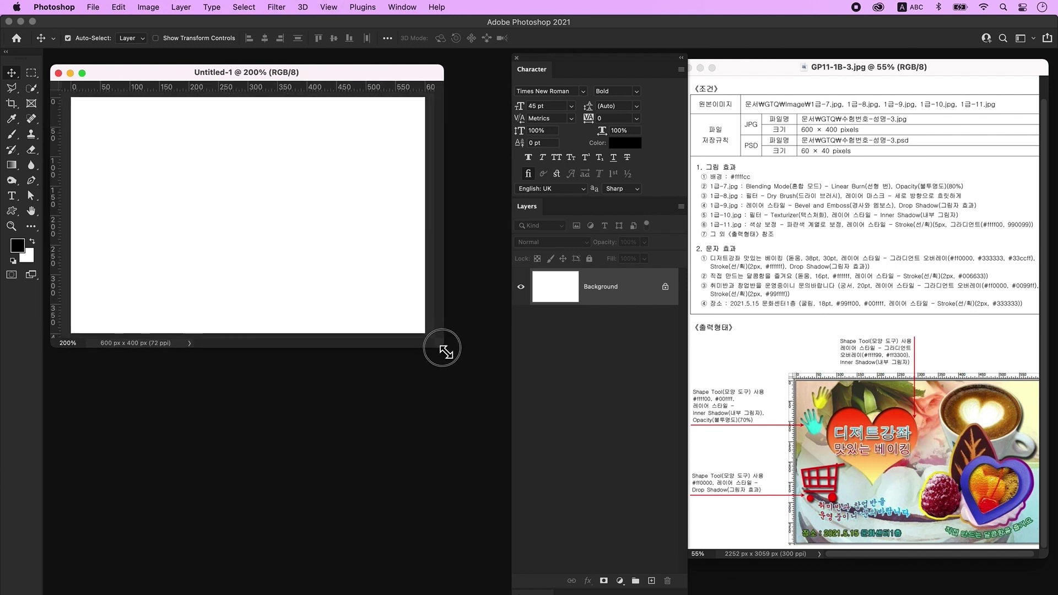
Save the new document as a PSD named with the student number and name
{"action": "left_click", "coordinate": [94, 8]}
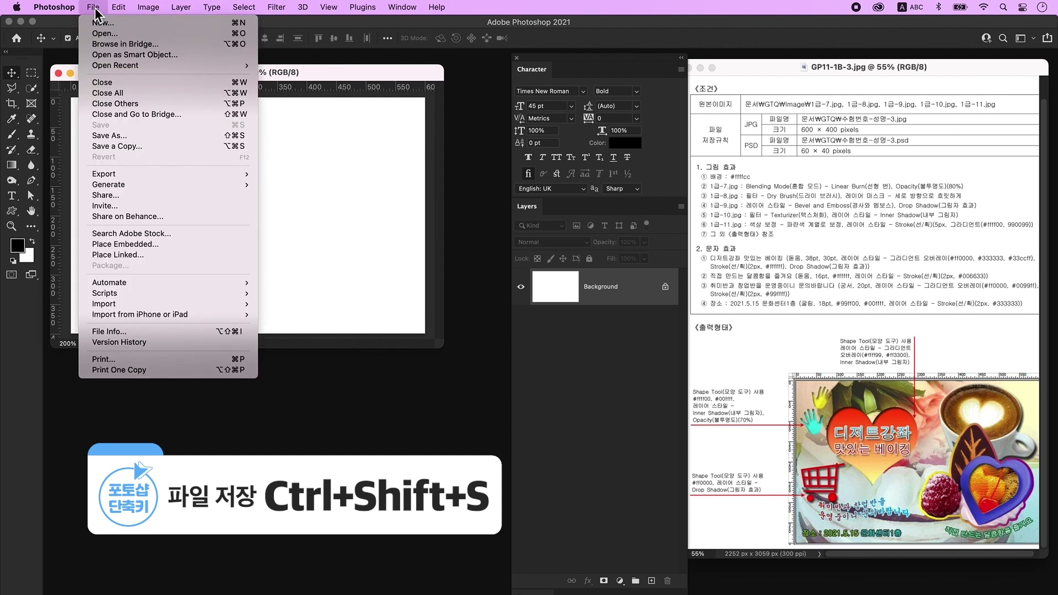
{"action": "left_click", "coordinate": [115, 136]}
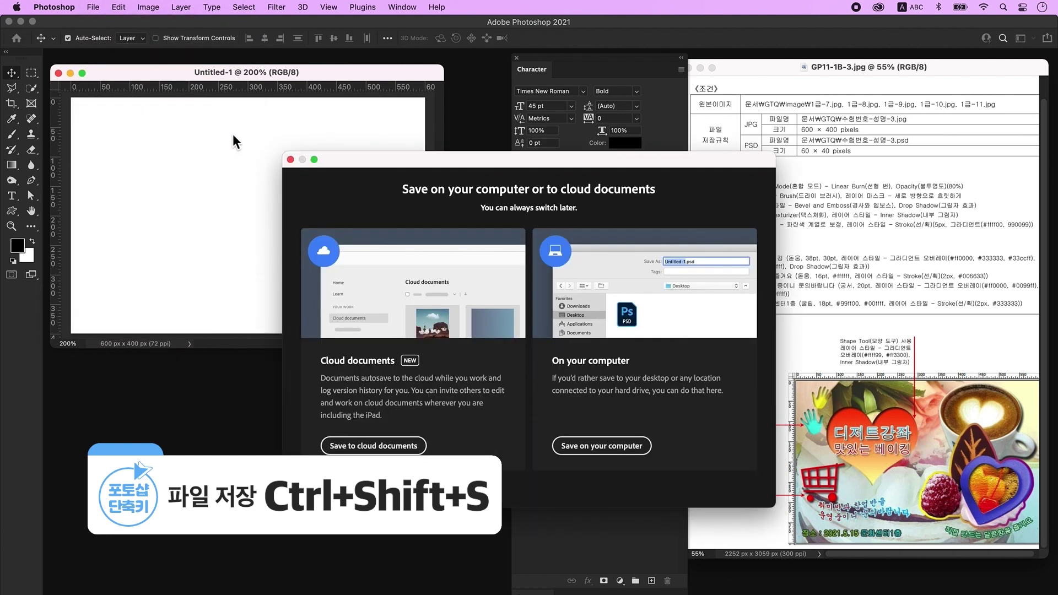
{"action": "left_click", "coordinate": [629, 444]}
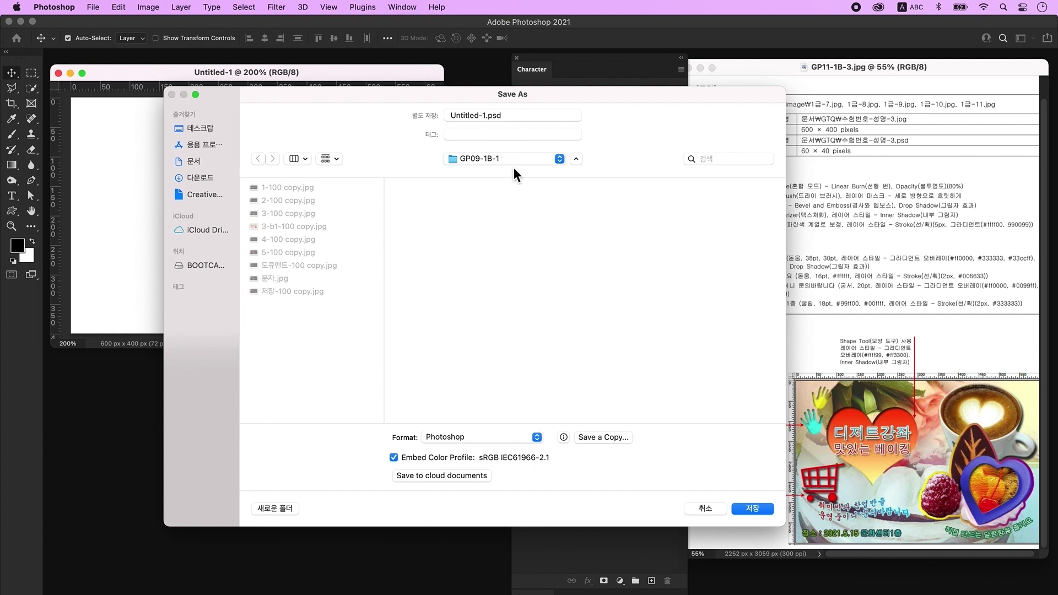
{"action": "left_click", "coordinate": [485, 116]}
{"action": "type", "text": "12345678-홍길동"}
{"action": "key", "text": "super+d"}
{"action": "left_click", "coordinate": [752, 508]}
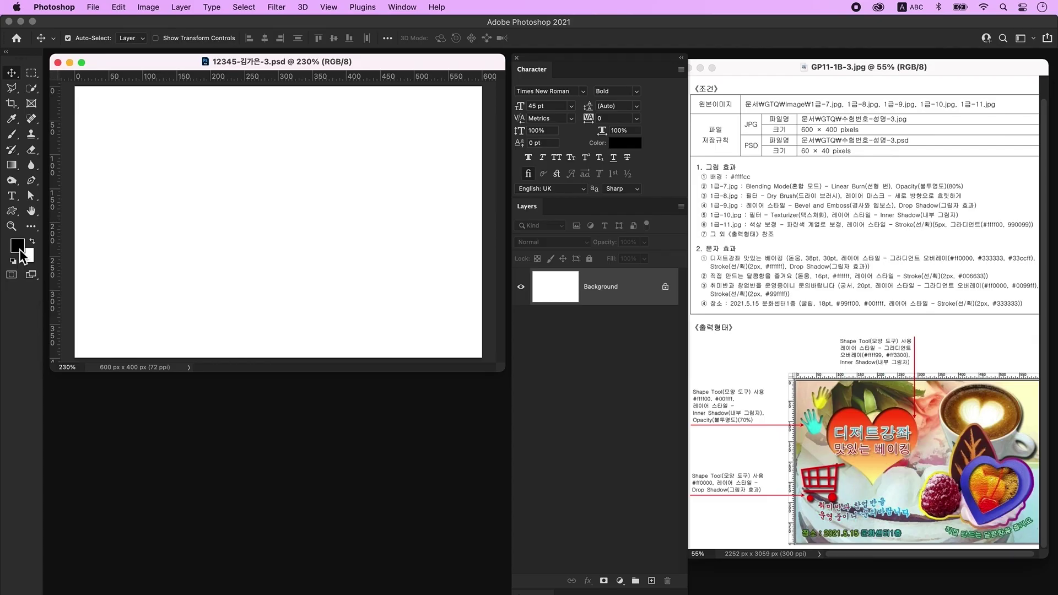
Fill the canvas with foreground colour #ffffcc and open the 1급-7.jpg rose photo
{"action": "left_click", "coordinate": [17, 246]}
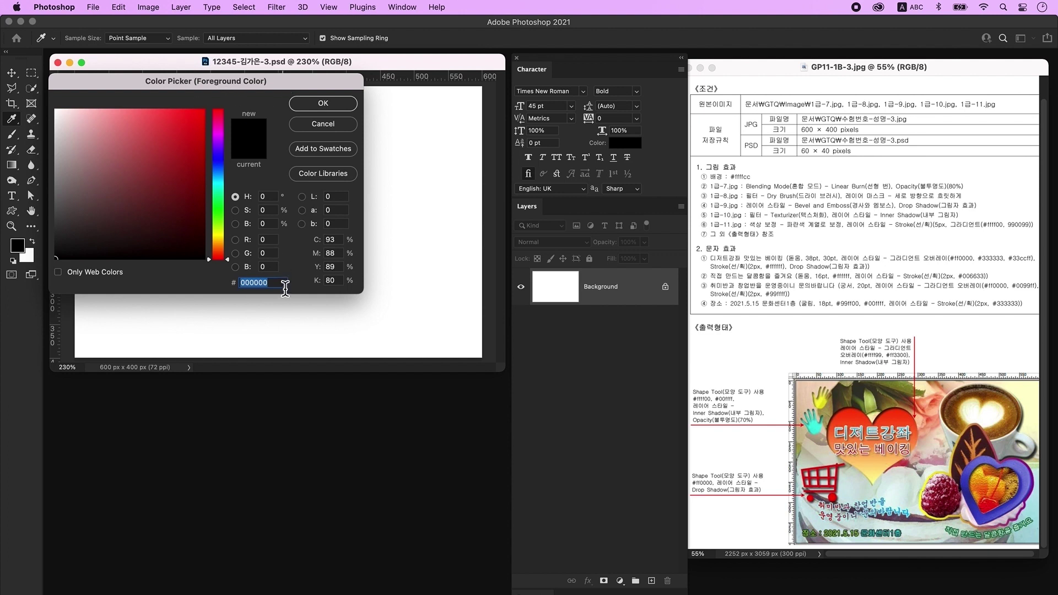
{"action": "type", "text": "ffffcc"}
{"action": "key", "text": "Return"}
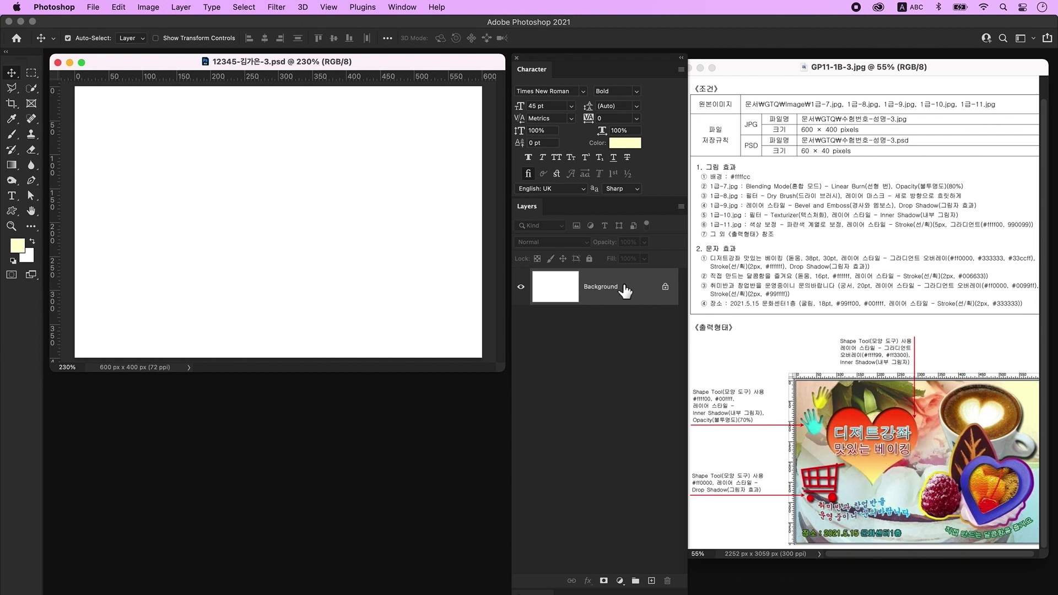
{"action": "key", "text": "alt+Delete"}
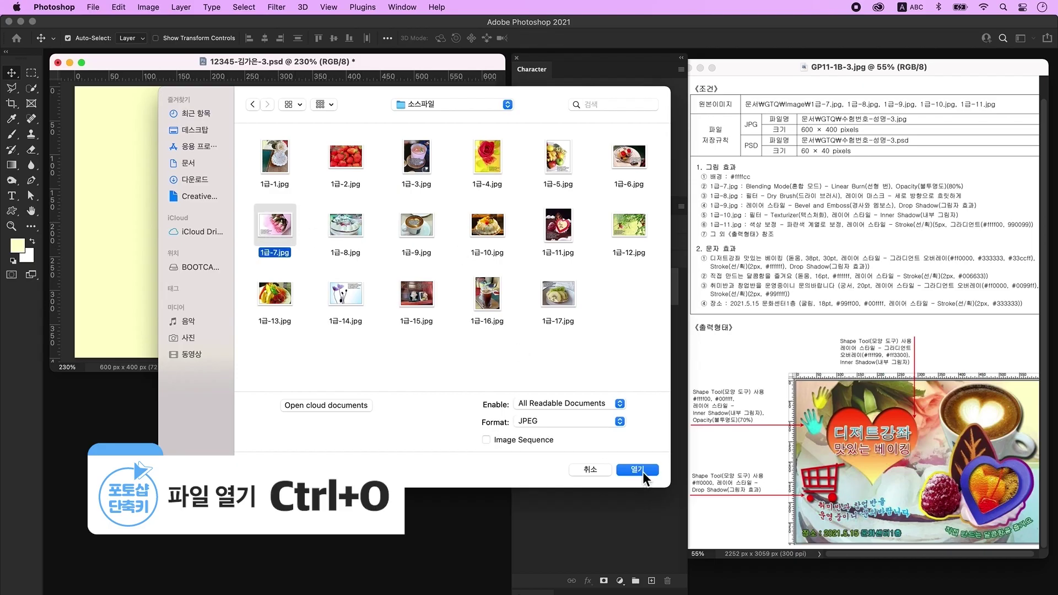
{"action": "left_click", "coordinate": [642, 474]}
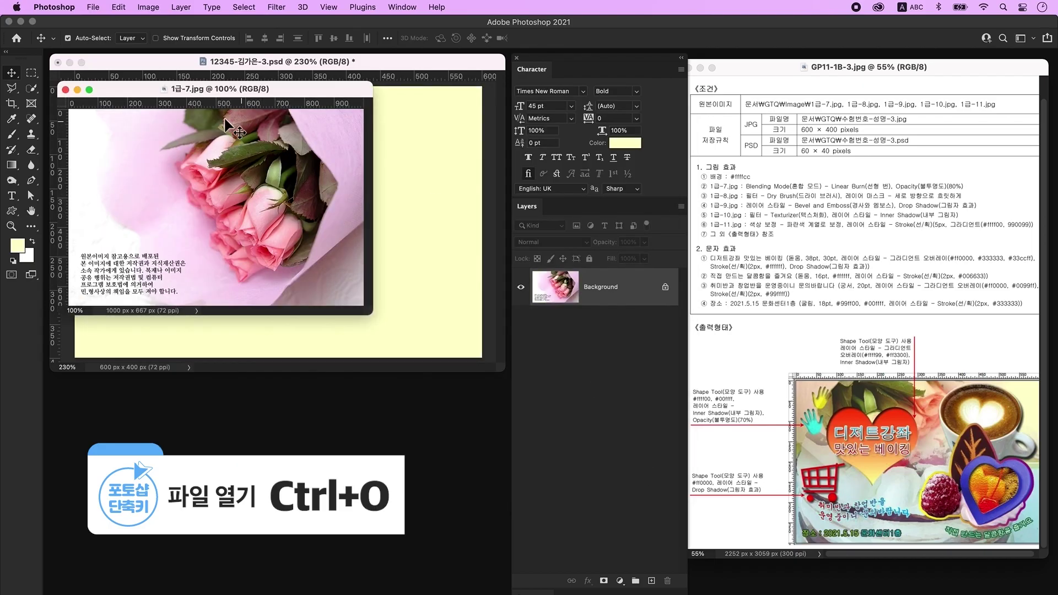
{"action": "left_click_drag", "start_coordinate": [214, 89], "coordinate": [371, 315]}
Place the rose photo on the yellow canvas, move it down, scale it slightly and flip it horizontally
{"action": "left_click_drag", "start_coordinate": [418, 388], "coordinate": [275, 164]}
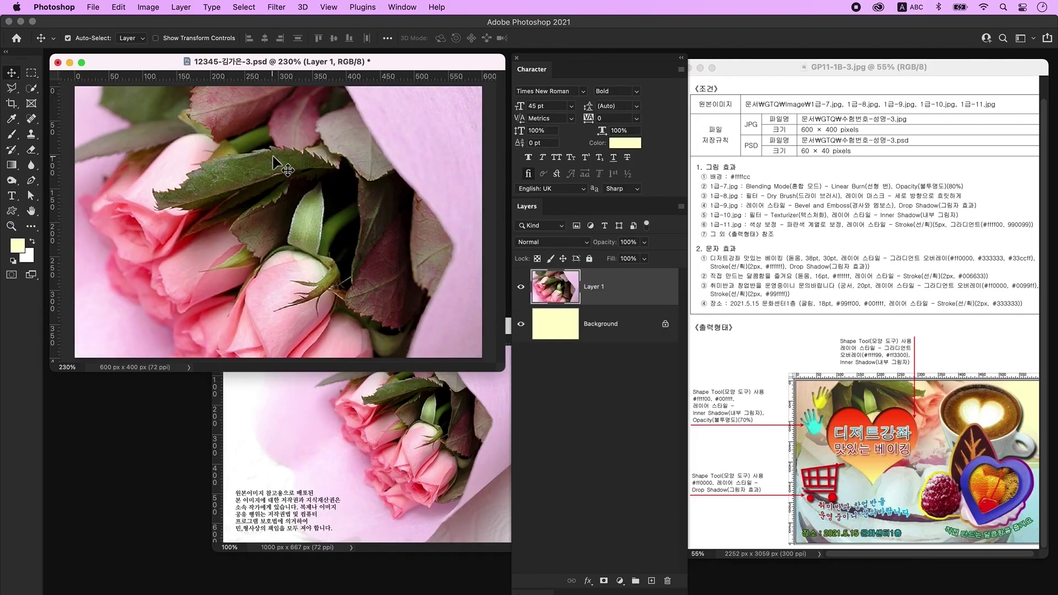
{"action": "key", "text": "ctrl+Tab"}
{"action": "key", "text": "super+w"}
{"action": "key", "text": "super+t"}
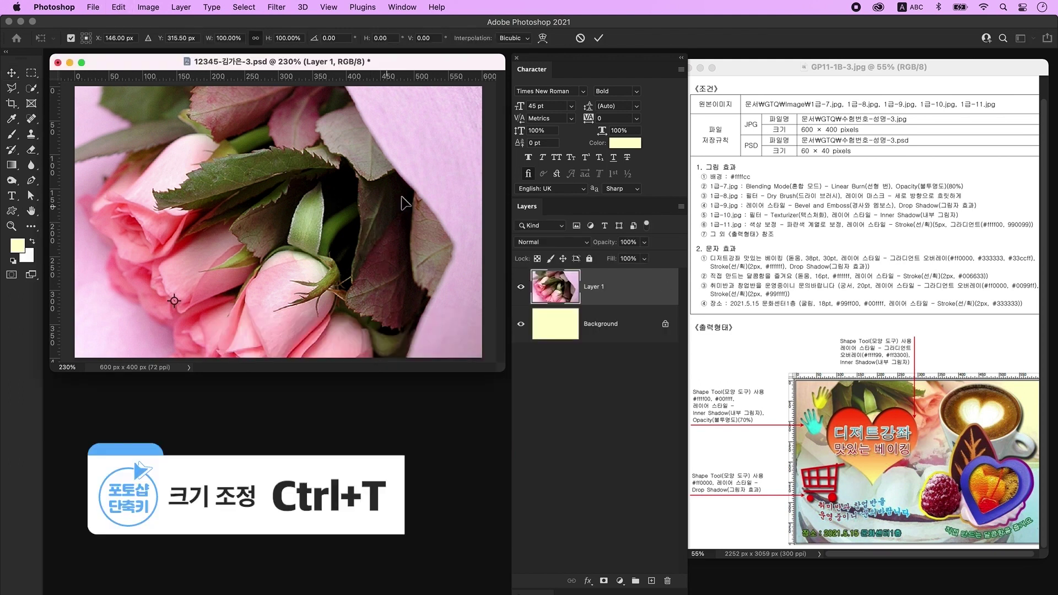
{"action": "left_click_drag", "start_coordinate": [405, 204], "coordinate": [403, 250]}
{"action": "left_click_drag", "start_coordinate": [146, 146], "coordinate": [192, 110]}
{"action": "right_click", "coordinate": [242, 177]}
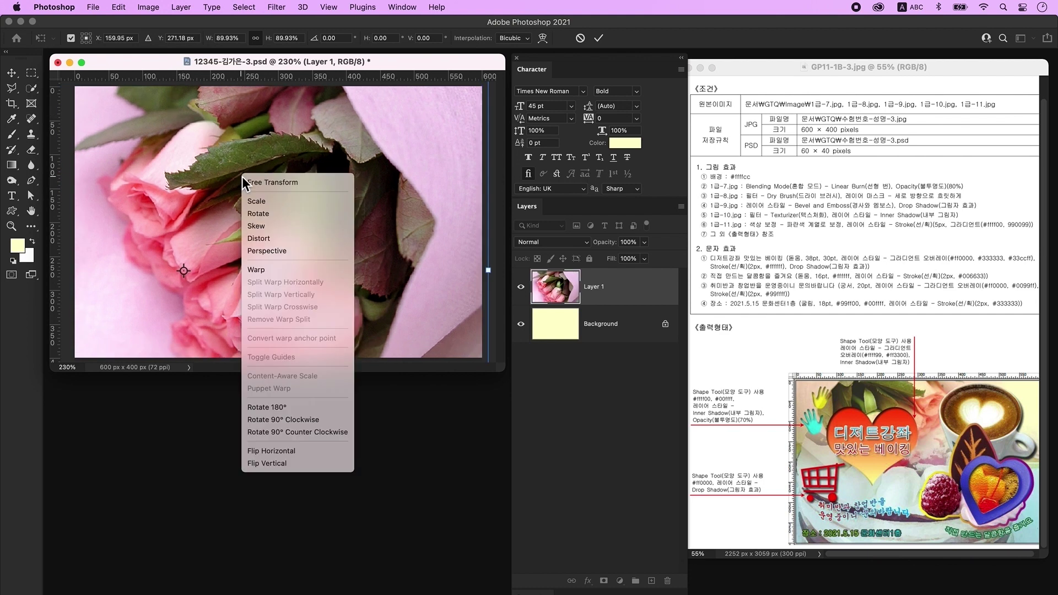
{"action": "left_click", "coordinate": [295, 451]}
{"action": "key", "text": "Return"}
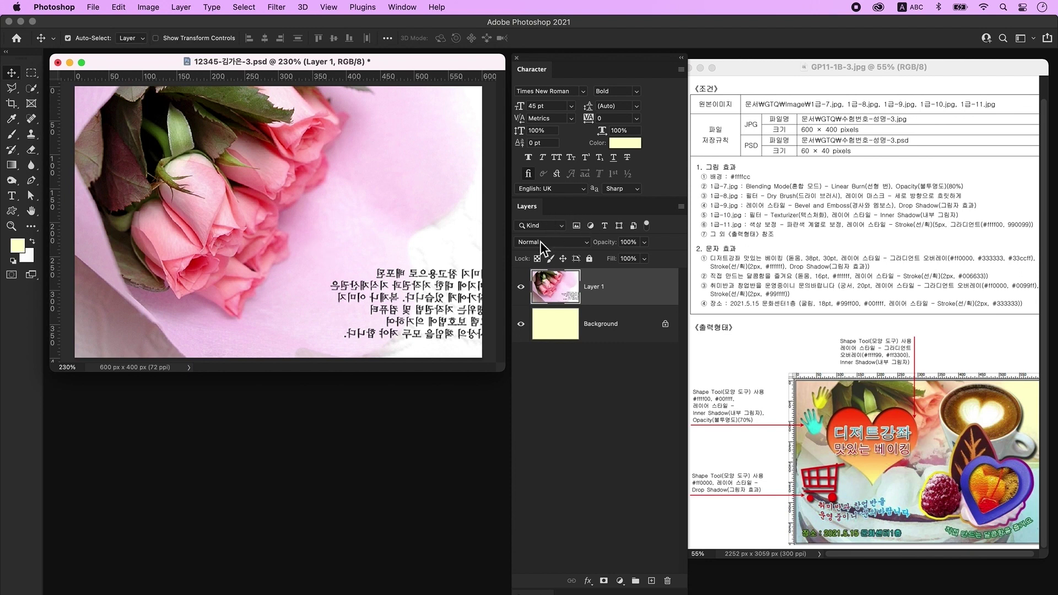
Set the rose layer's blend mode to Linear Burn at 80% opacity
{"action": "left_click", "coordinate": [560, 243]}
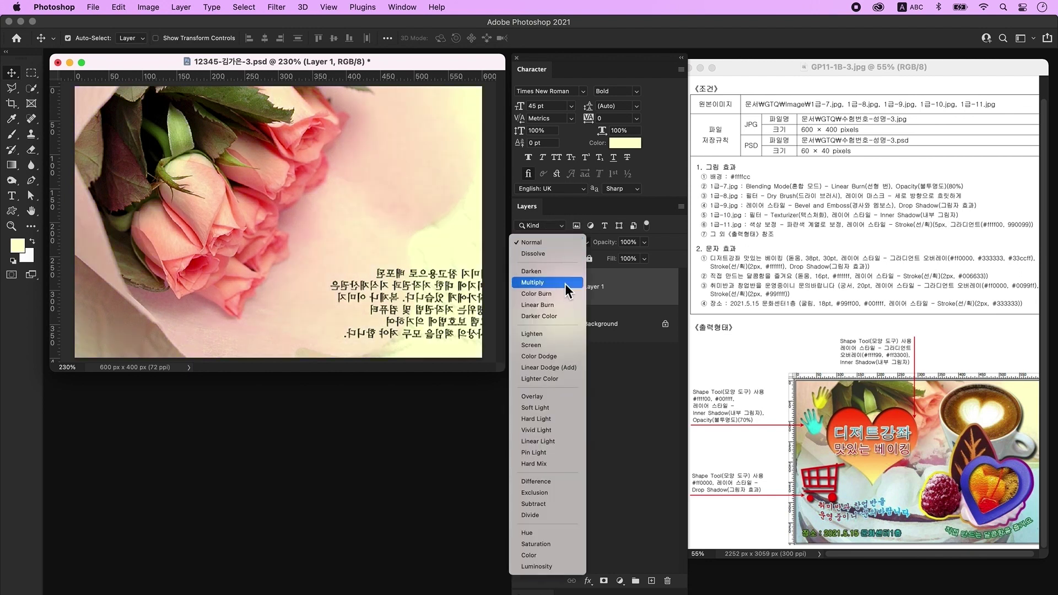
{"action": "left_click", "coordinate": [562, 305]}
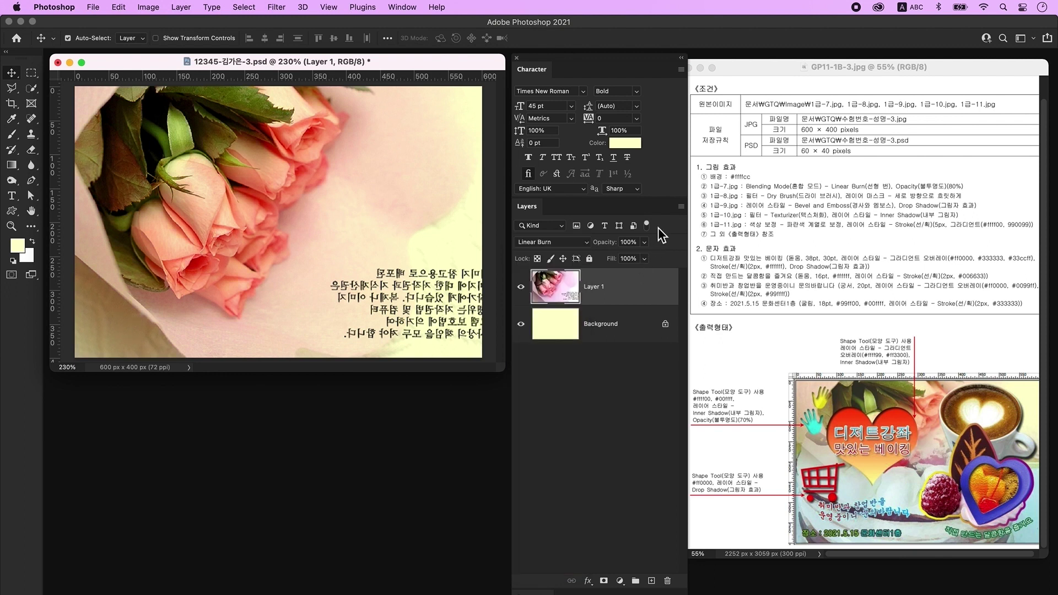
{"action": "left_click", "coordinate": [627, 243]}
{"action": "type", "text": "80"}
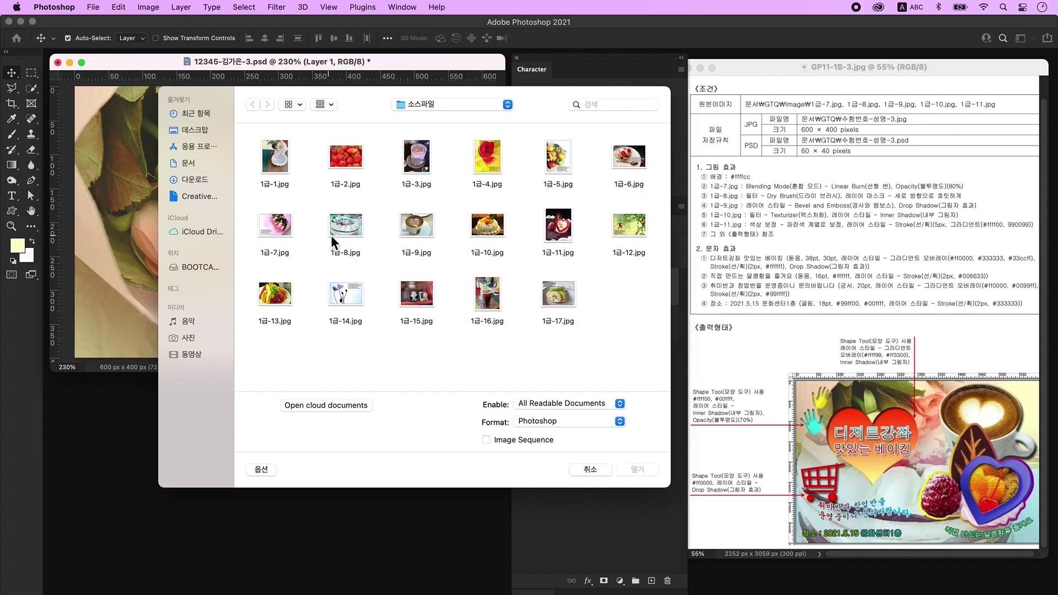
Open 1급-8.jpg and bring the cake into the composition, shrunk to about 81%
{"action": "left_click", "coordinate": [331, 235]}
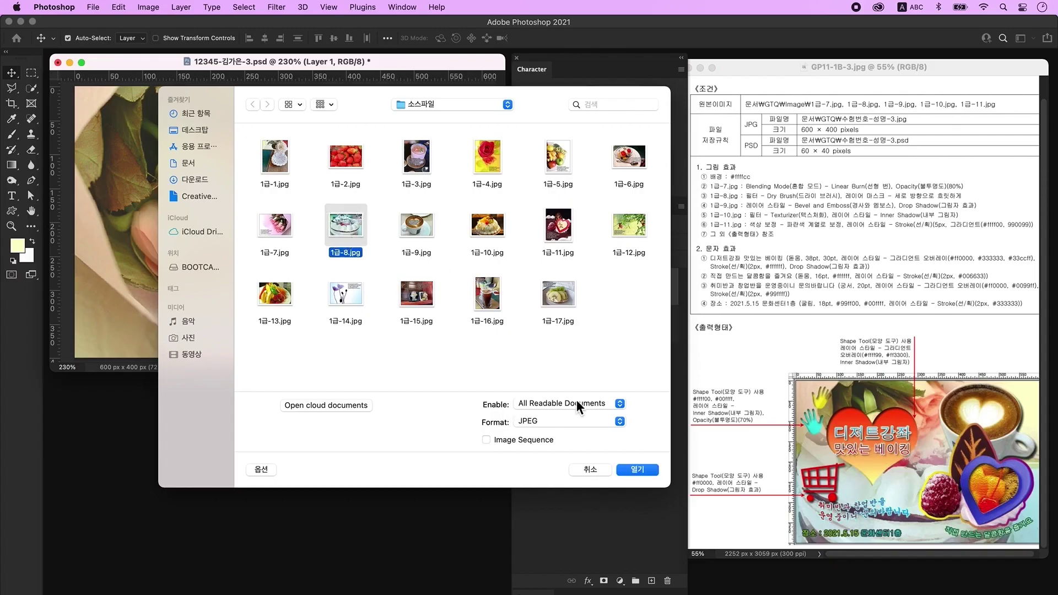
{"action": "left_click", "coordinate": [633, 465]}
{"action": "left_click_drag", "start_coordinate": [281, 94], "coordinate": [457, 307]}
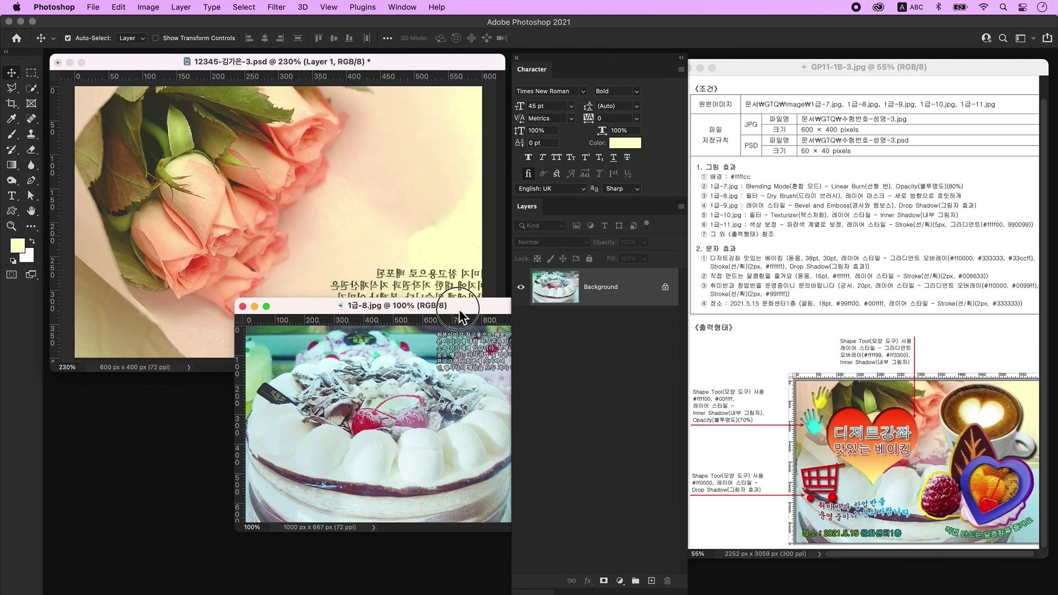
{"action": "left_click_drag", "start_coordinate": [440, 372], "coordinate": [288, 181]}
{"action": "left_click", "coordinate": [333, 376]}
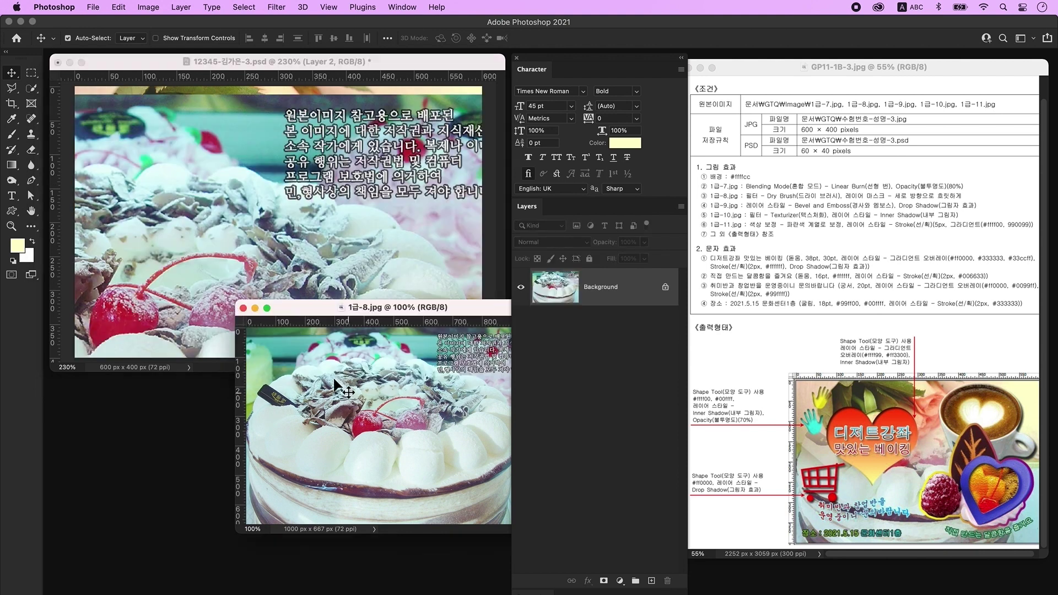
{"action": "key", "text": "super+w"}
{"action": "key", "text": "super+t"}
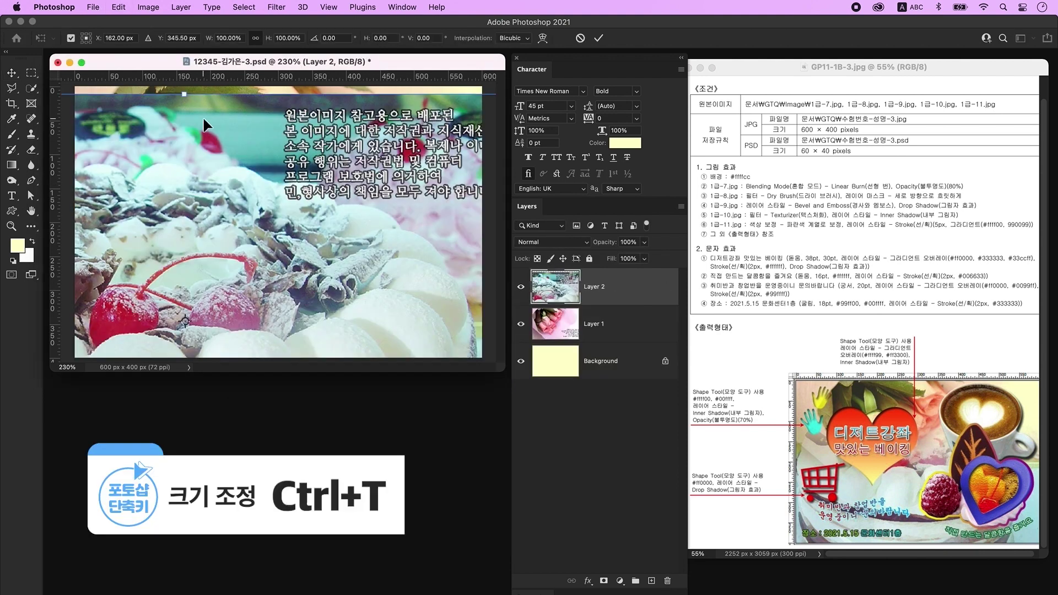
{"action": "left_click_drag", "start_coordinate": [197, 97], "coordinate": [246, 171]}
{"action": "key", "text": "Return"}
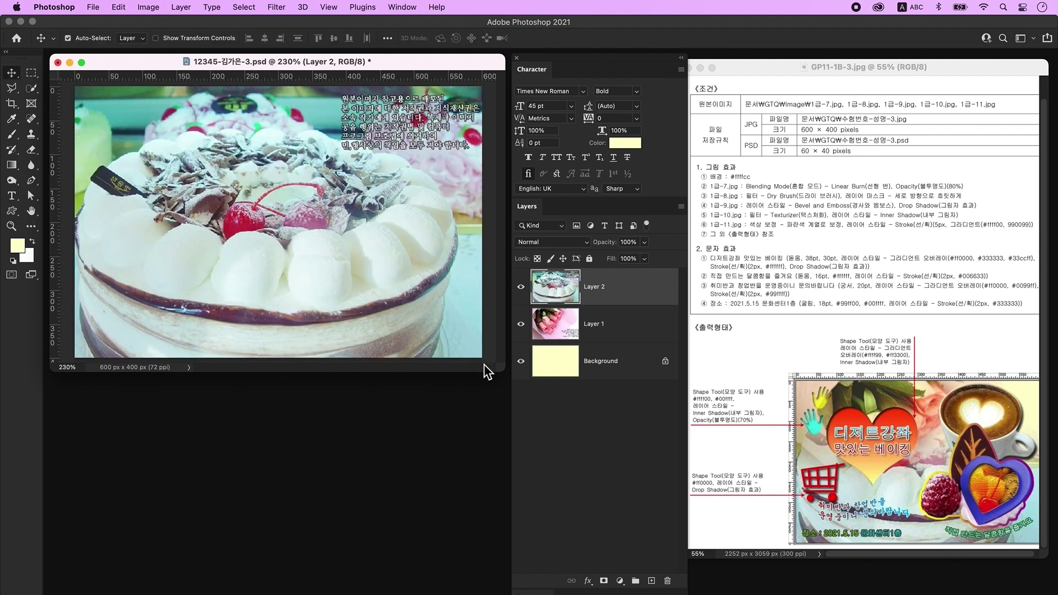
Apply the Dry Brush filter from the Filter Gallery to the cake layer
{"action": "left_click", "coordinate": [276, 7]}
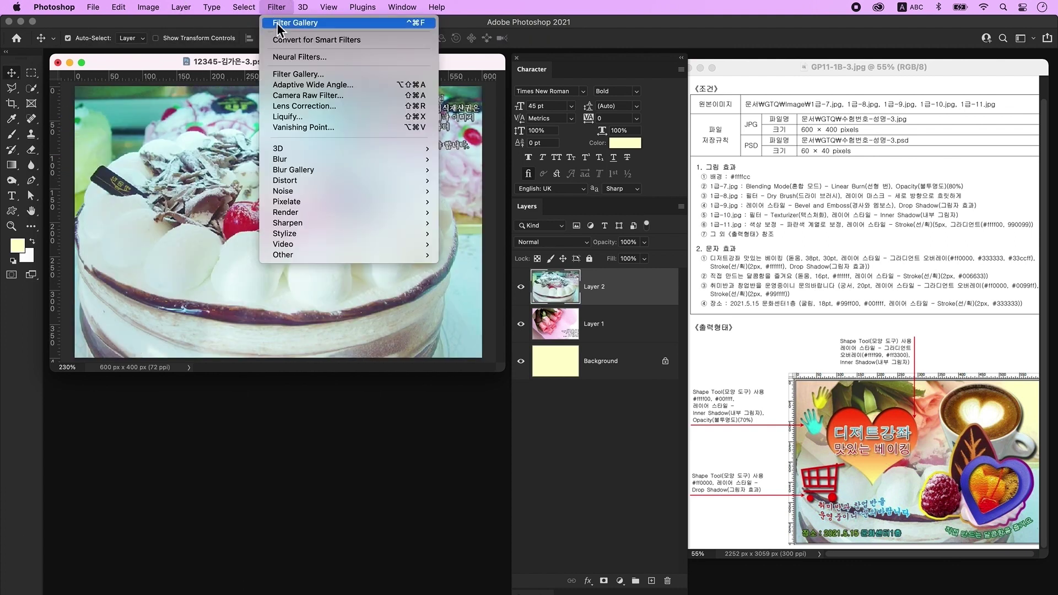
{"action": "left_click", "coordinate": [293, 75]}
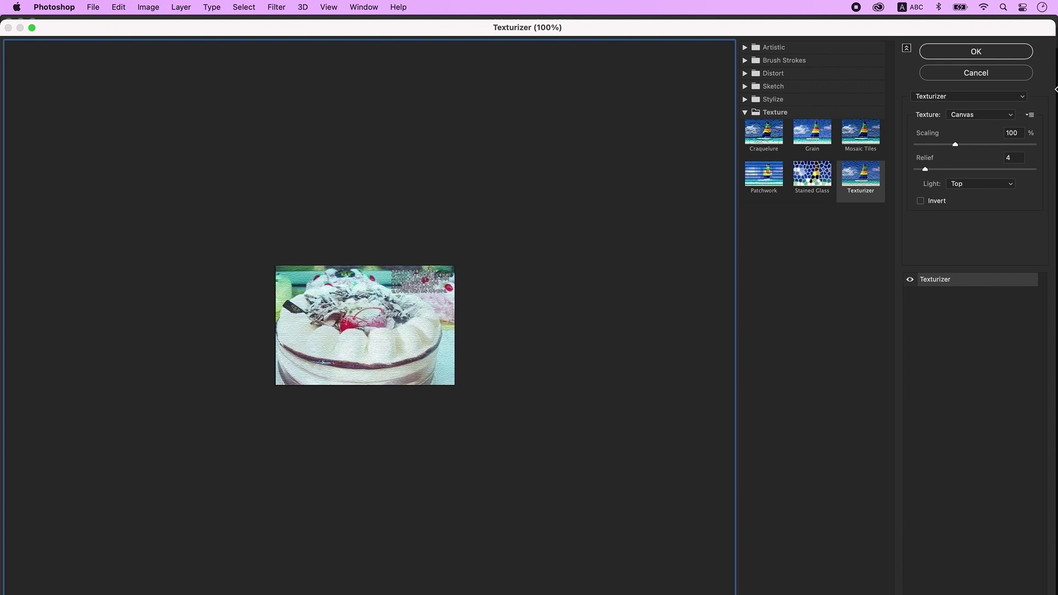
{"action": "left_click", "coordinate": [942, 94]}
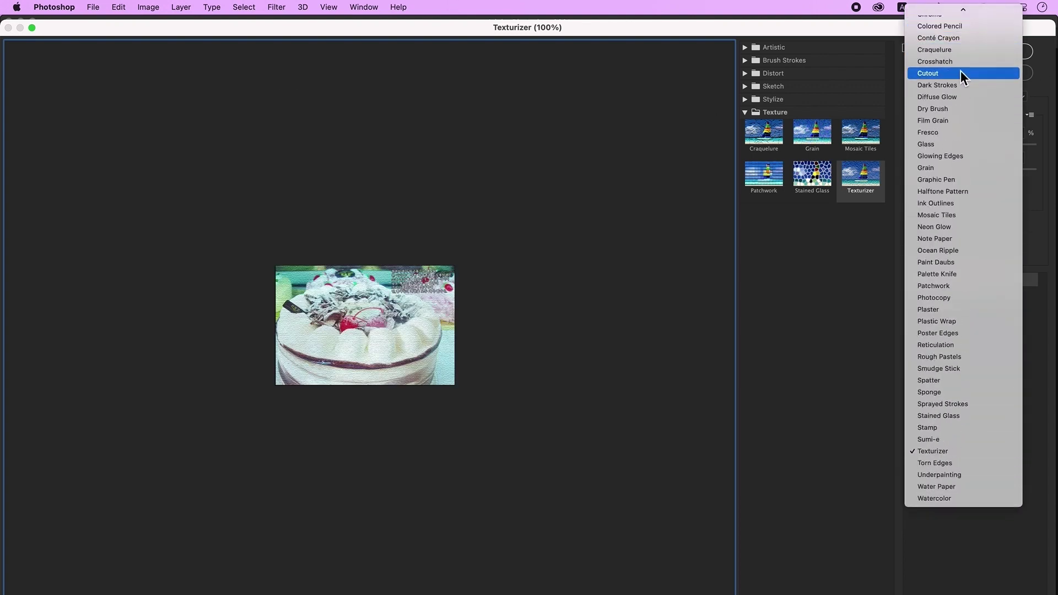
{"action": "left_click", "coordinate": [959, 108]}
{"action": "left_click", "coordinate": [992, 50]}
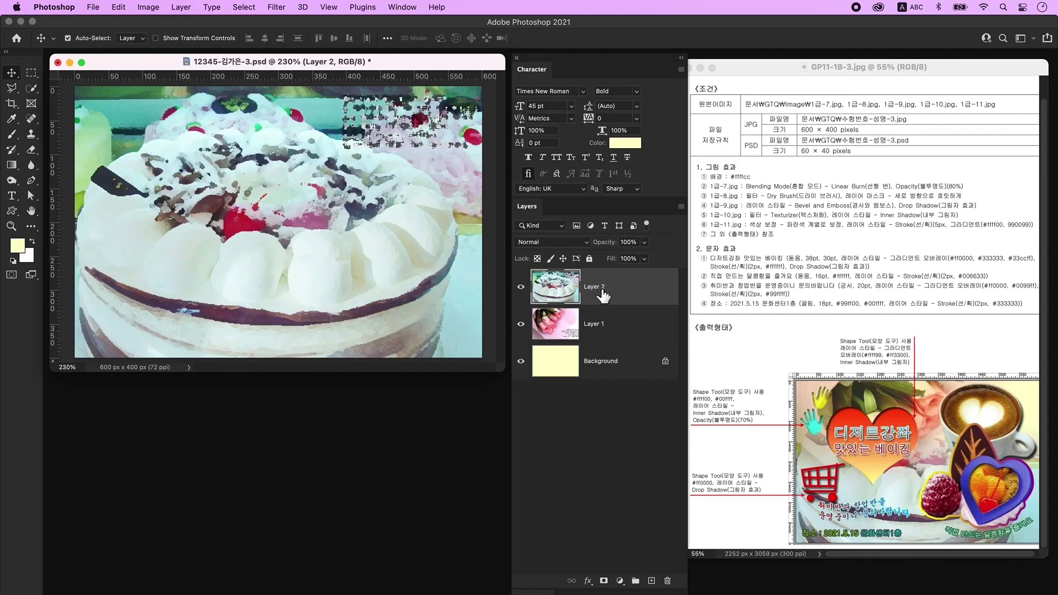
Add a layer mask to the cake and drag a vertical Basics Foreground to Transparent gradient on it
{"action": "left_click", "coordinate": [604, 581]}
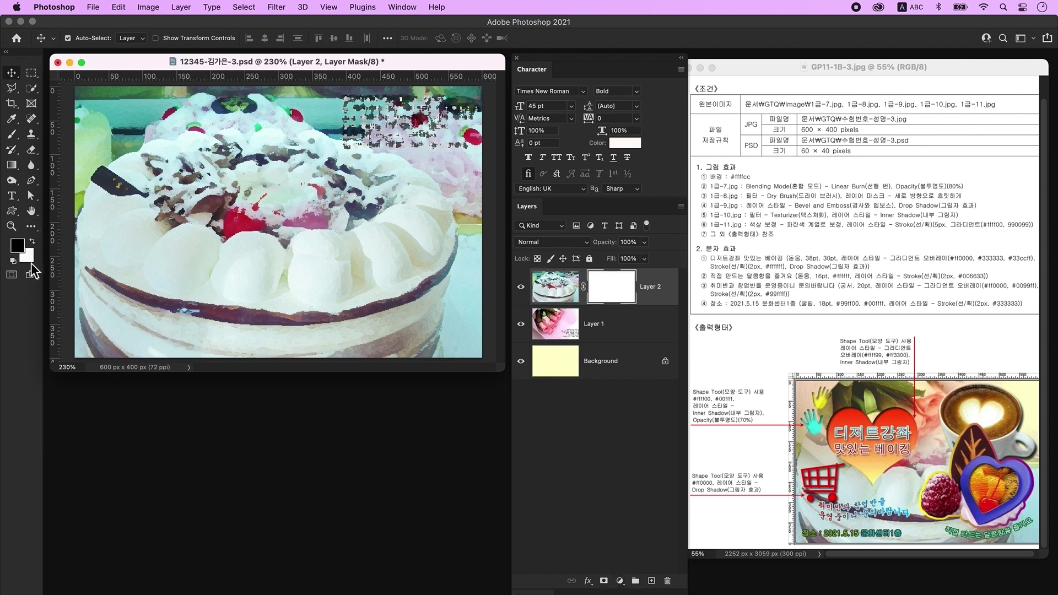
{"action": "left_click", "coordinate": [14, 166]}
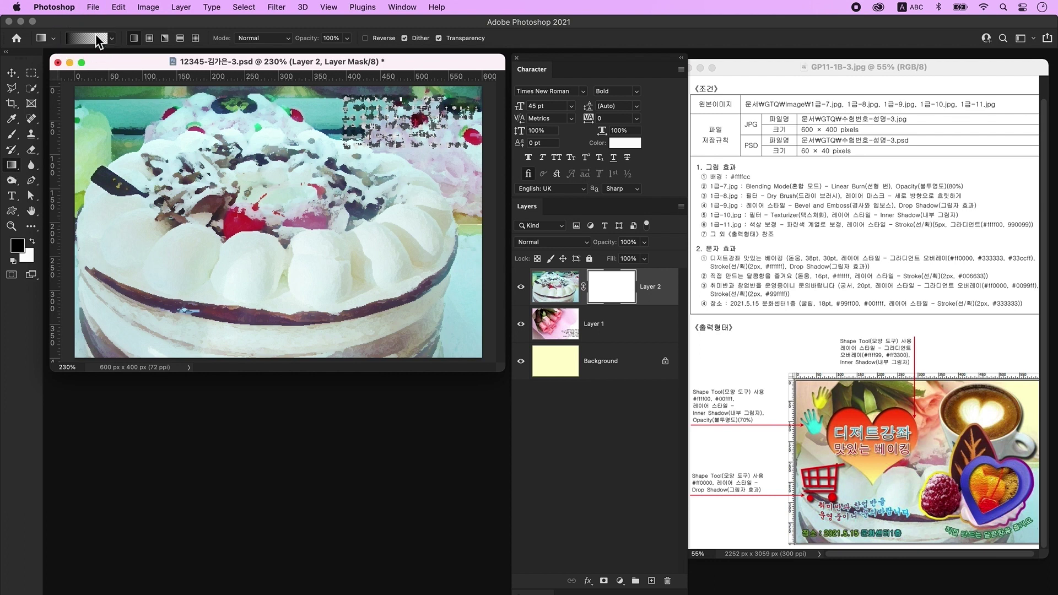
{"action": "left_click", "coordinate": [90, 39]}
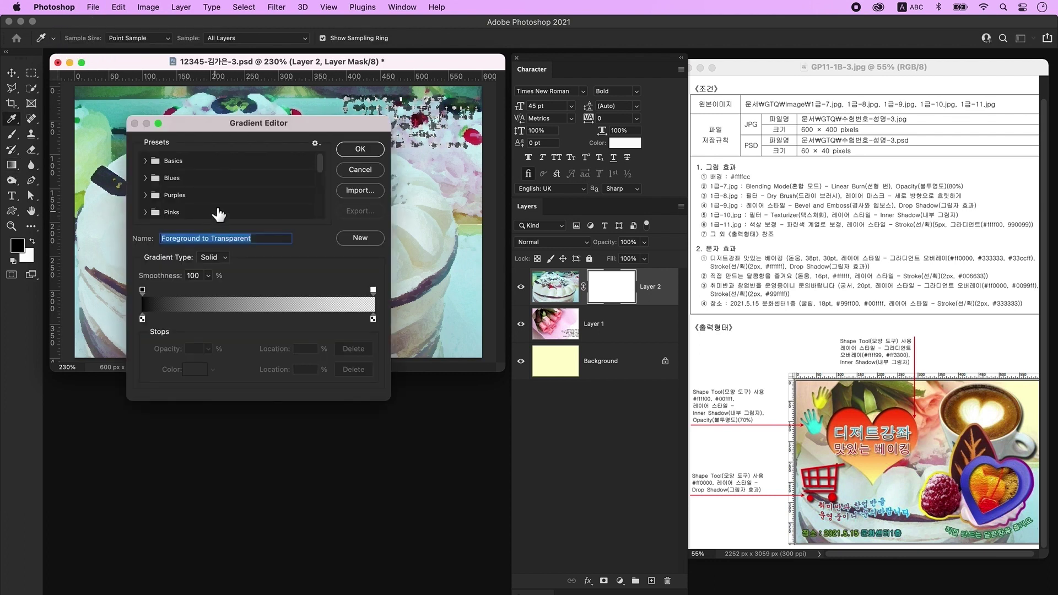
{"action": "left_click", "coordinate": [148, 162]}
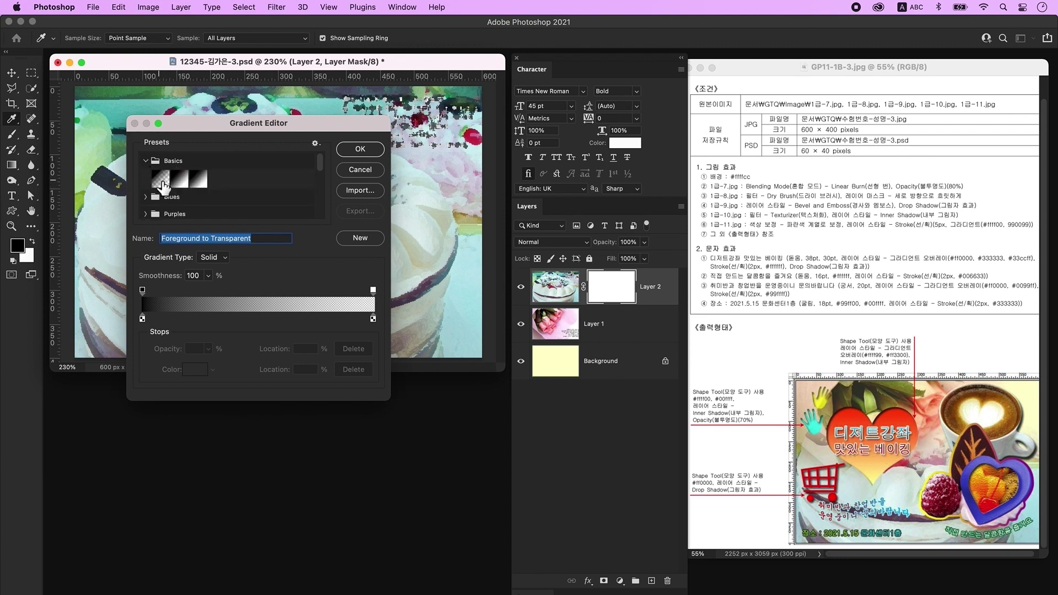
{"action": "left_click", "coordinate": [161, 182]}
{"action": "left_click", "coordinate": [360, 149]}
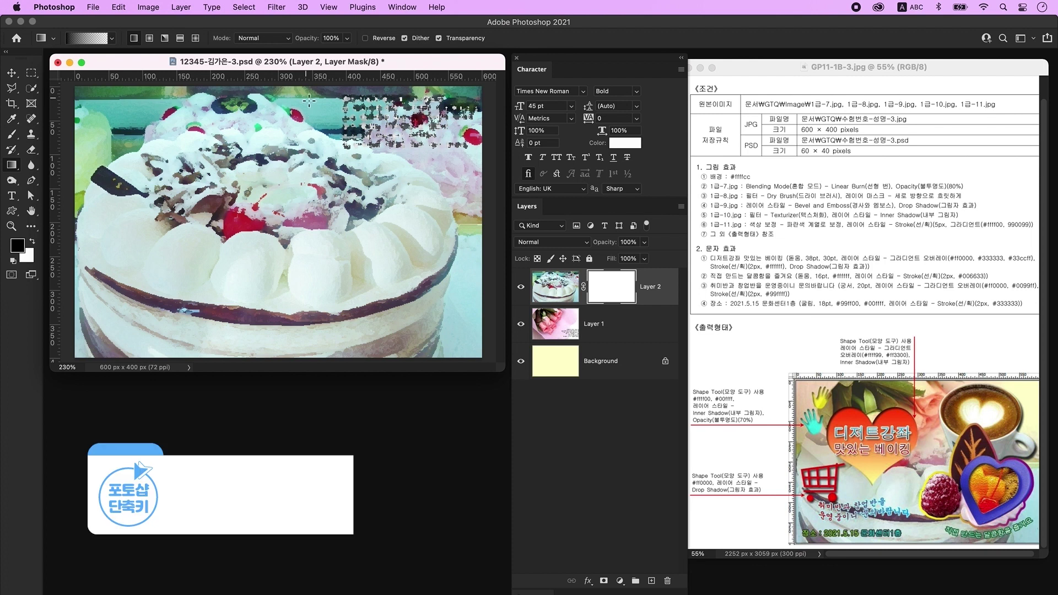
{"action": "left_click_drag", "start_coordinate": [311, 91], "coordinate": [313, 260]}
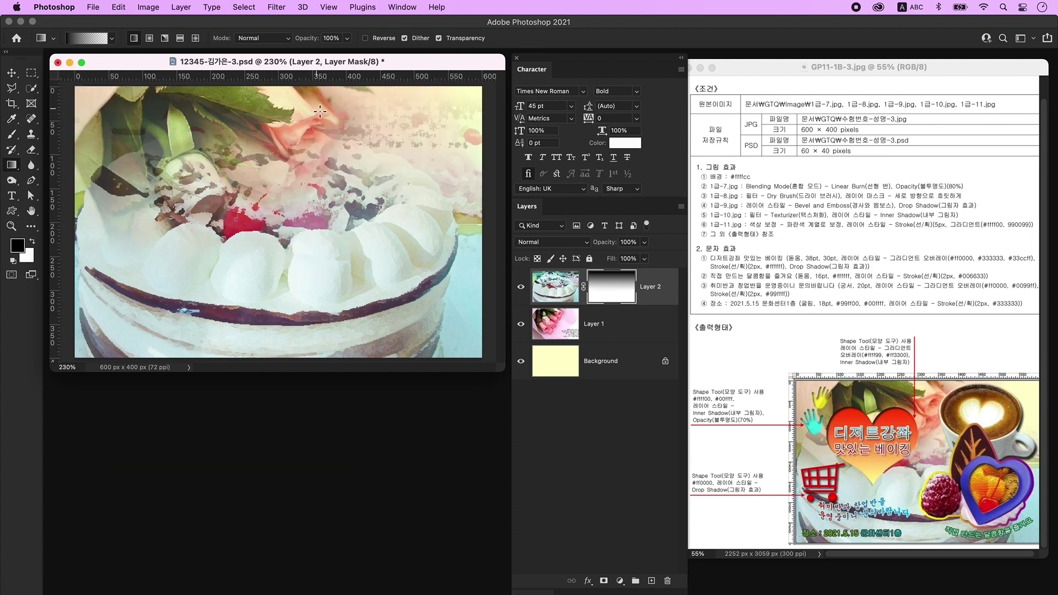
{"action": "left_click_drag", "start_coordinate": [312, 90], "coordinate": [309, 295]}
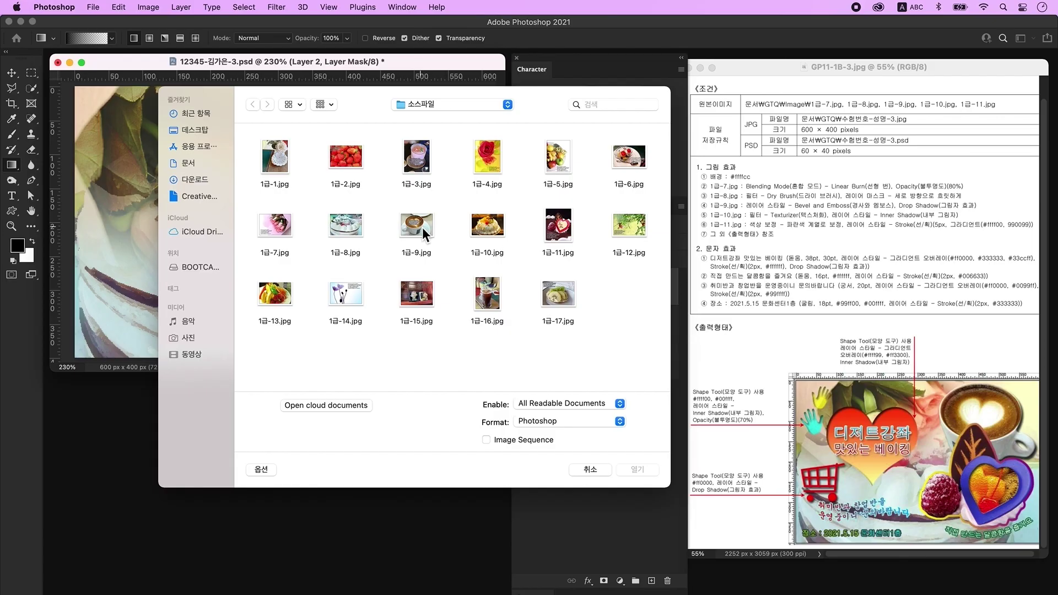
Open 1급-9.jpg and convert its Background into an editable Layer 0
{"action": "left_click", "coordinate": [422, 227]}
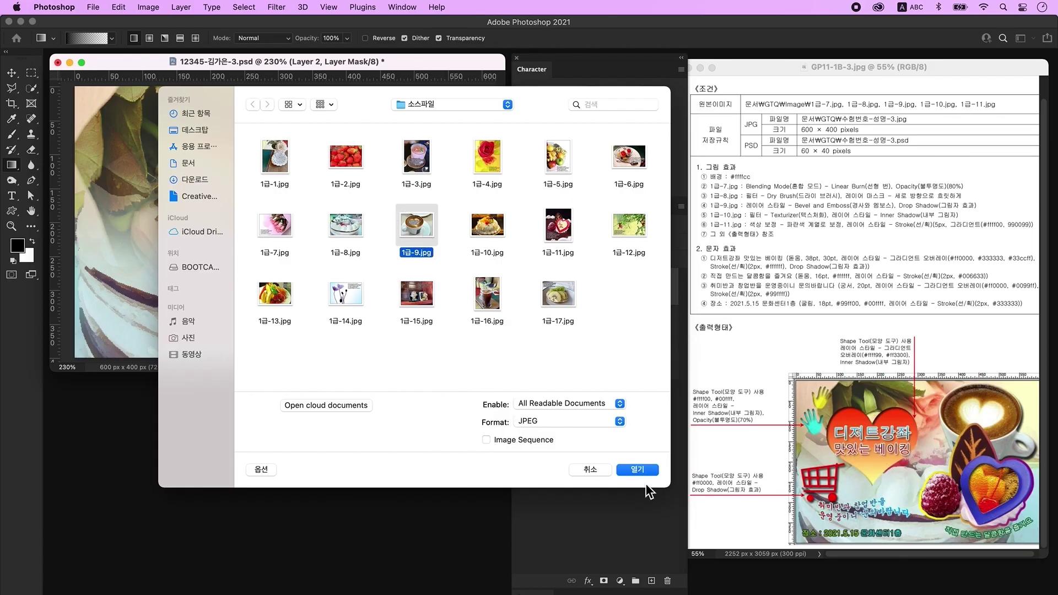
{"action": "left_click", "coordinate": [645, 469]}
{"action": "key", "text": "w"}
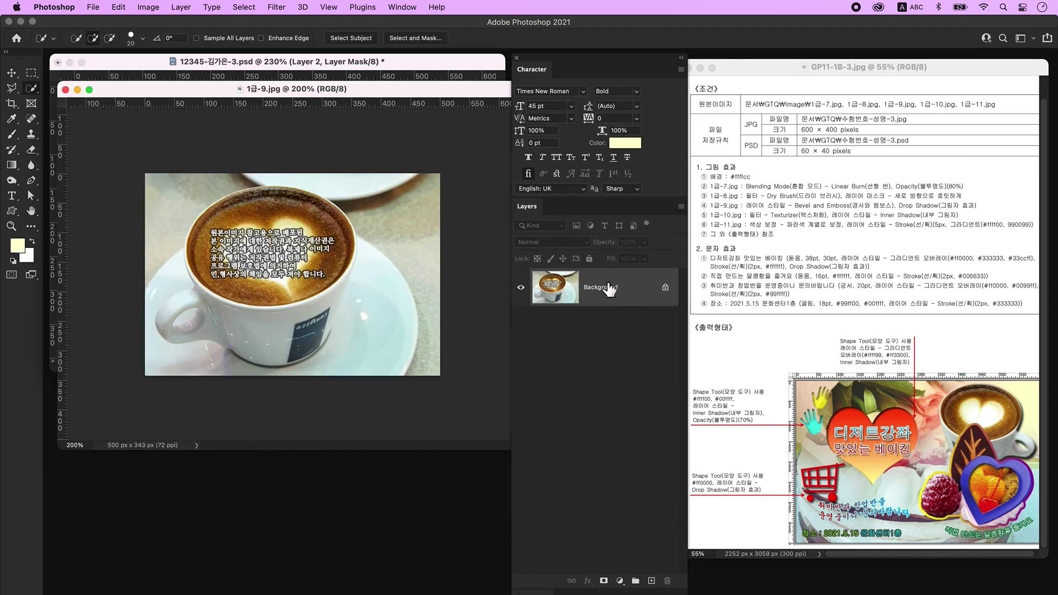
{"action": "double_click", "coordinate": [643, 292]}
{"action": "left_click", "coordinate": [631, 316]}
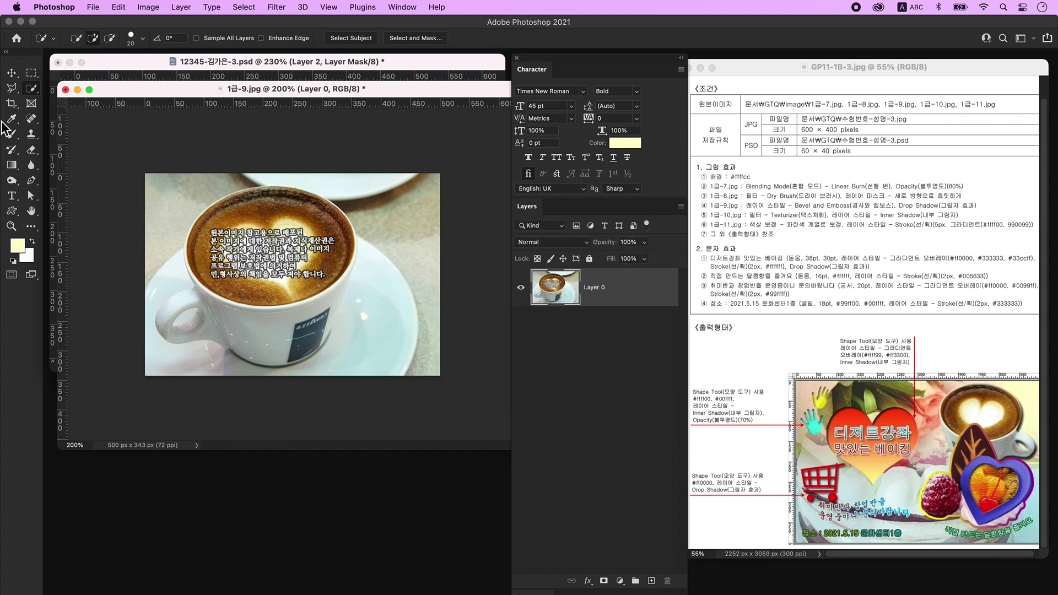
Delete the background right of the cup with a Polygonal Lasso selection
{"action": "right_click", "coordinate": [11, 88]}
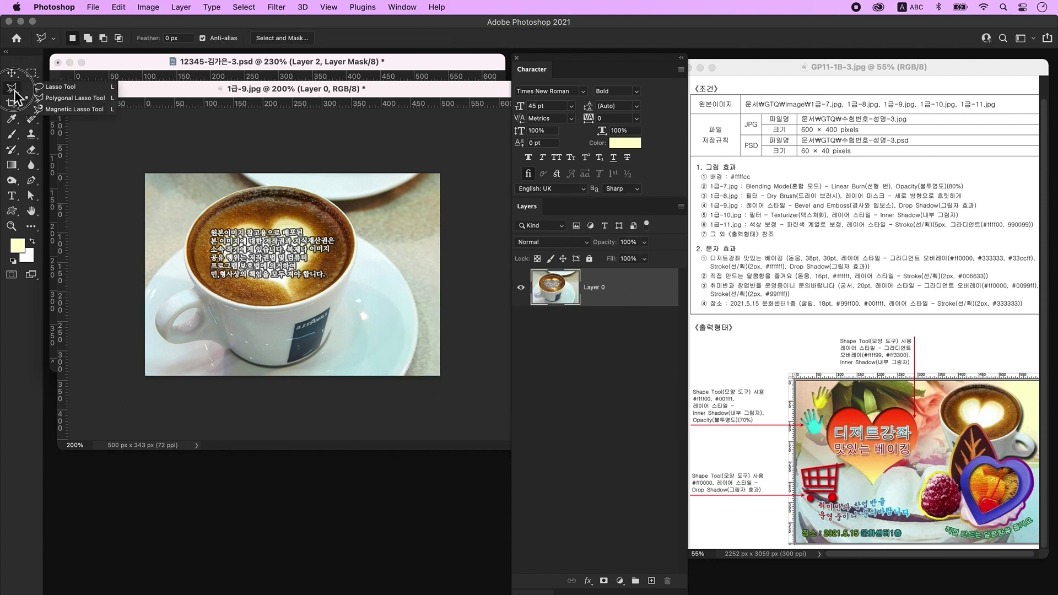
{"action": "left_click", "coordinate": [95, 104]}
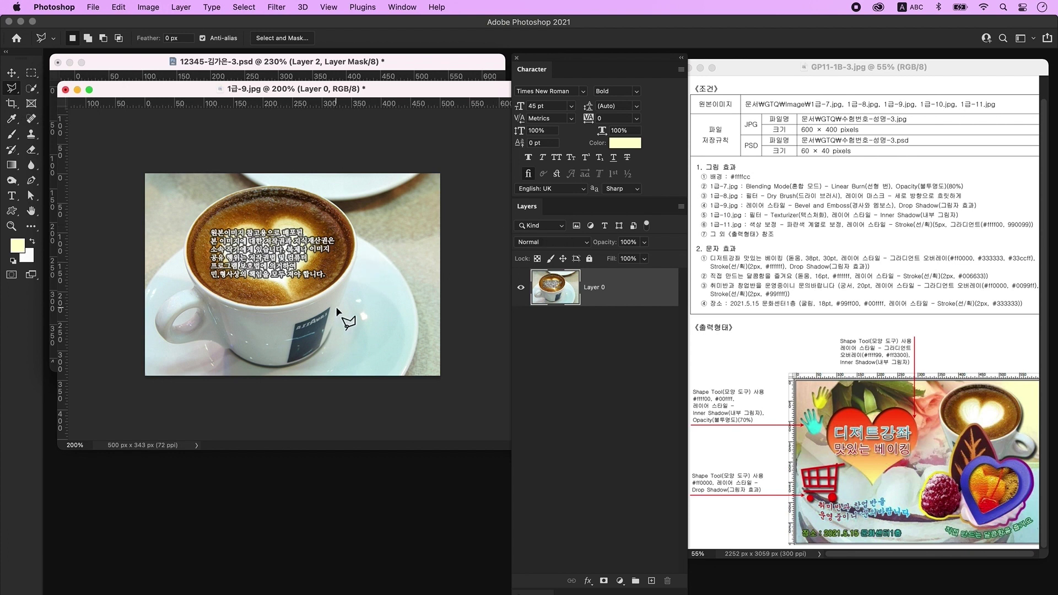
{"action": "left_click", "coordinate": [358, 238]}
{"action": "left_click", "coordinate": [318, 376]}
{"action": "left_click", "coordinate": [488, 391]}
{"action": "left_click", "coordinate": [485, 182]}
{"action": "left_click", "coordinate": [360, 239]}
{"action": "key", "text": "Delete"}
{"action": "key", "text": "super+d"}
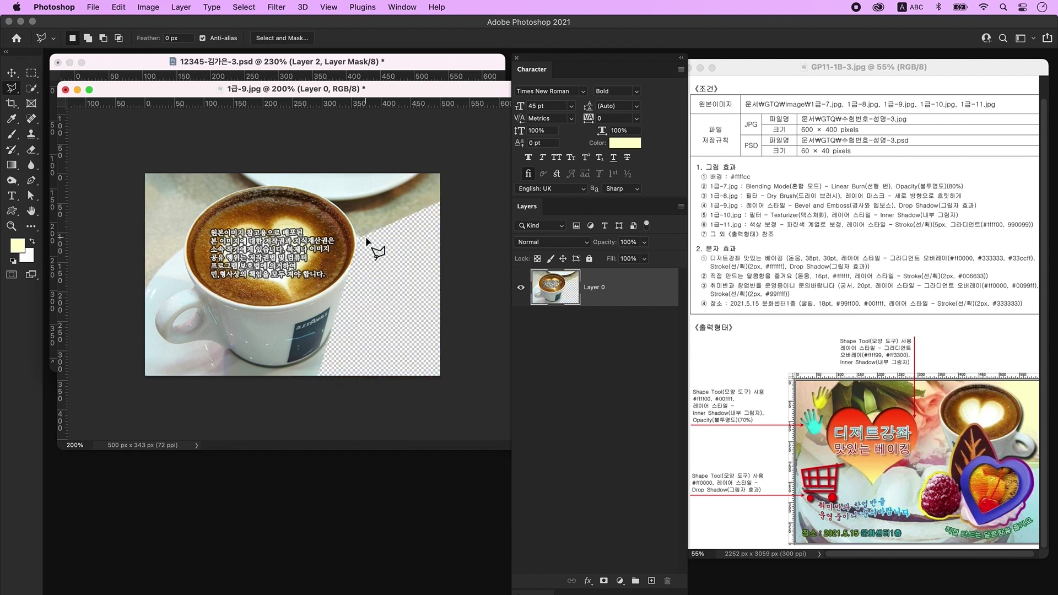
Quick-select and delete the remaining background above and below the cup
{"action": "left_click", "coordinate": [33, 103]}
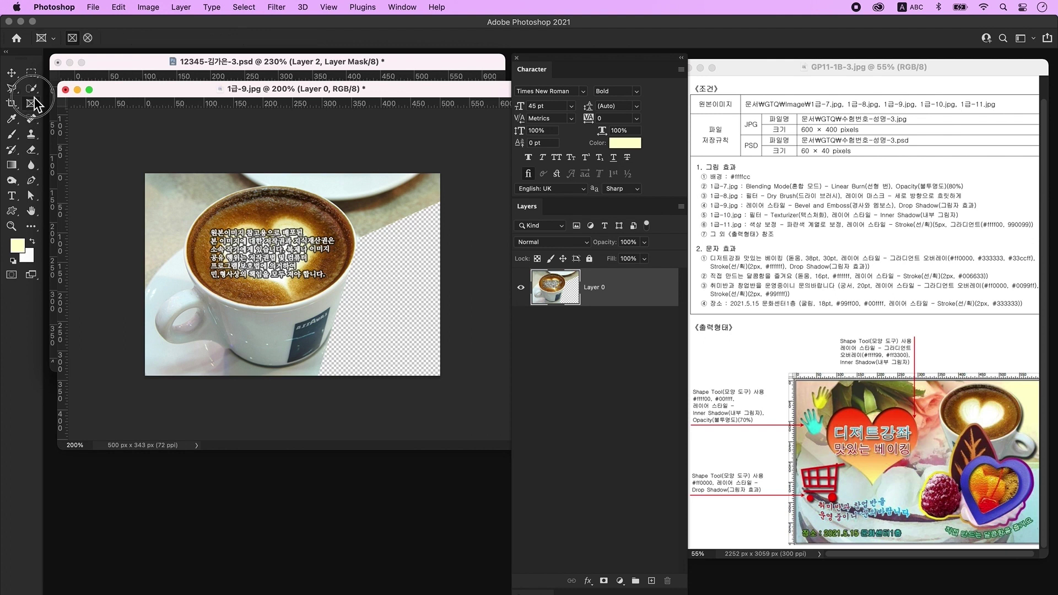
{"action": "left_click", "coordinate": [32, 89]}
{"action": "mouse_move", "coordinate": [394, 197]}
{"action": "left_mouse_down"}
{"action": "mouse_move", "coordinate": [332, 164]}
{"action": "mouse_move", "coordinate": [275, 157]}
{"action": "mouse_move", "coordinate": [172, 181]}
{"action": "mouse_move", "coordinate": [201, 166]}
{"action": "mouse_move", "coordinate": [157, 228]}
{"action": "mouse_move", "coordinate": [155, 284]}
{"action": "mouse_move", "coordinate": [133, 314]}
{"action": "left_mouse_up"}
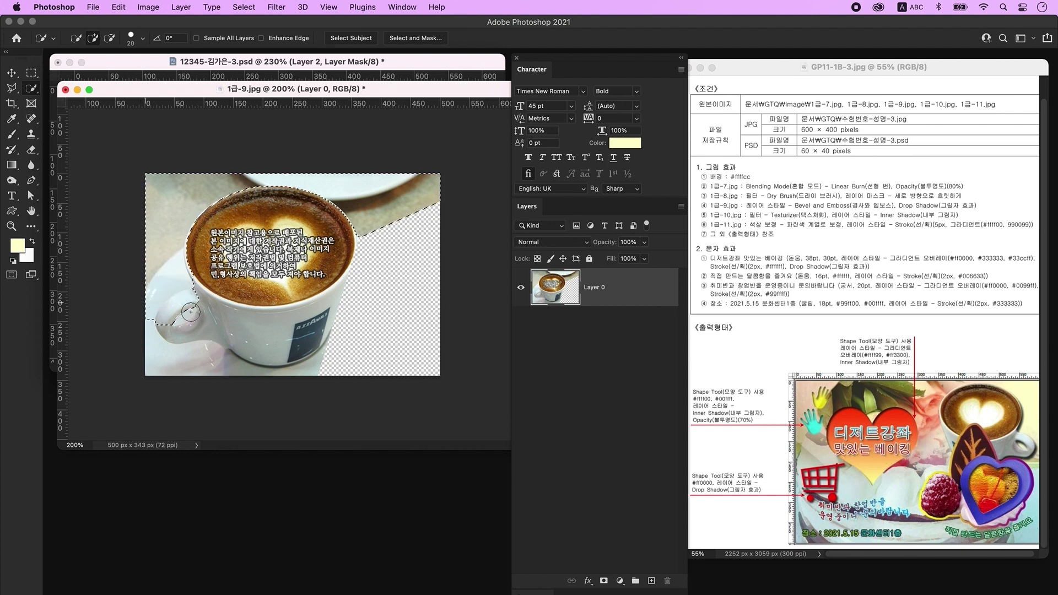
{"action": "key", "text": "Delete"}
{"action": "key", "text": "super+d"}
{"action": "left_click_drag", "start_coordinate": [150, 369], "coordinate": [325, 370]}
{"action": "key", "text": "Delete"}
{"action": "key", "text": "super+d"}
Drag the cut-out cup into the composition with the Move tool
{"action": "key", "text": "v"}
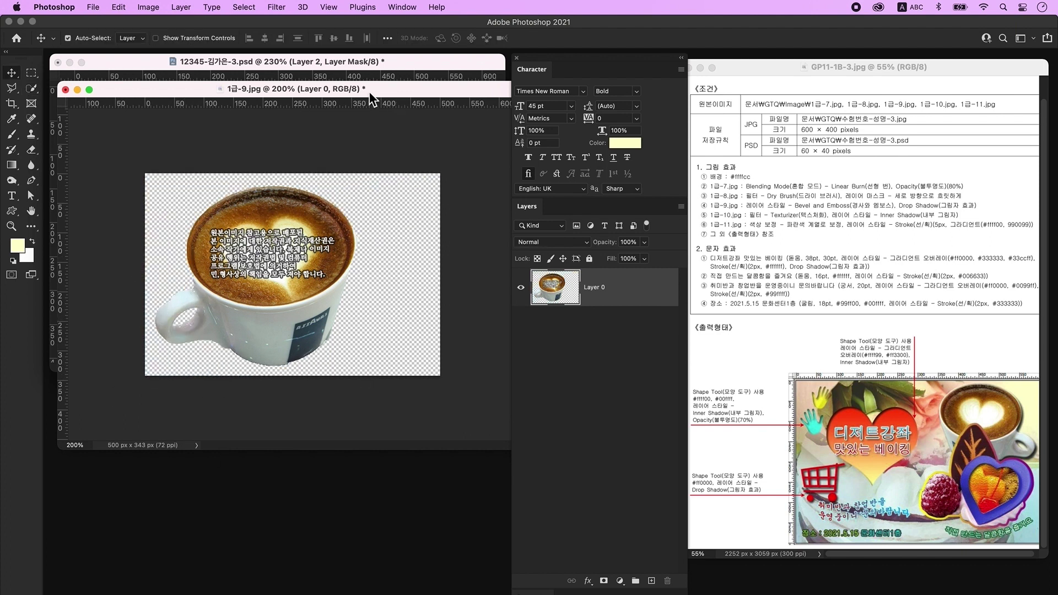
{"action": "left_click_drag", "start_coordinate": [372, 87], "coordinate": [384, 302]}
{"action": "left_click_drag", "start_coordinate": [331, 462], "coordinate": [370, 234]}
{"action": "left_click", "coordinate": [67, 366]}
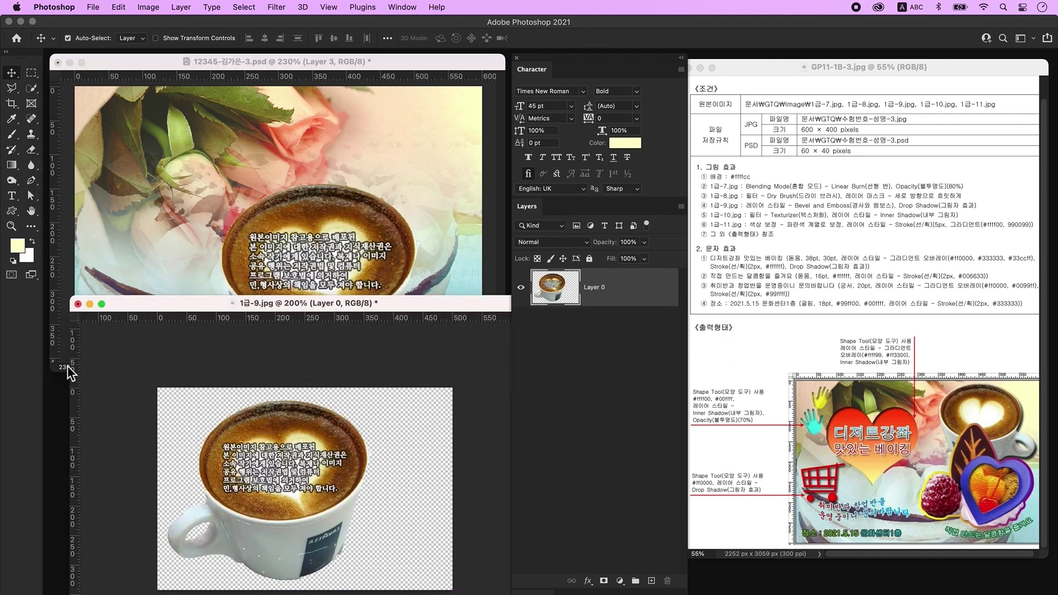
Scale the cup to about 76%, flip it horizontally and move it up toward the upper right
{"action": "left_click", "coordinate": [77, 303]}
{"action": "key", "text": "super+t"}
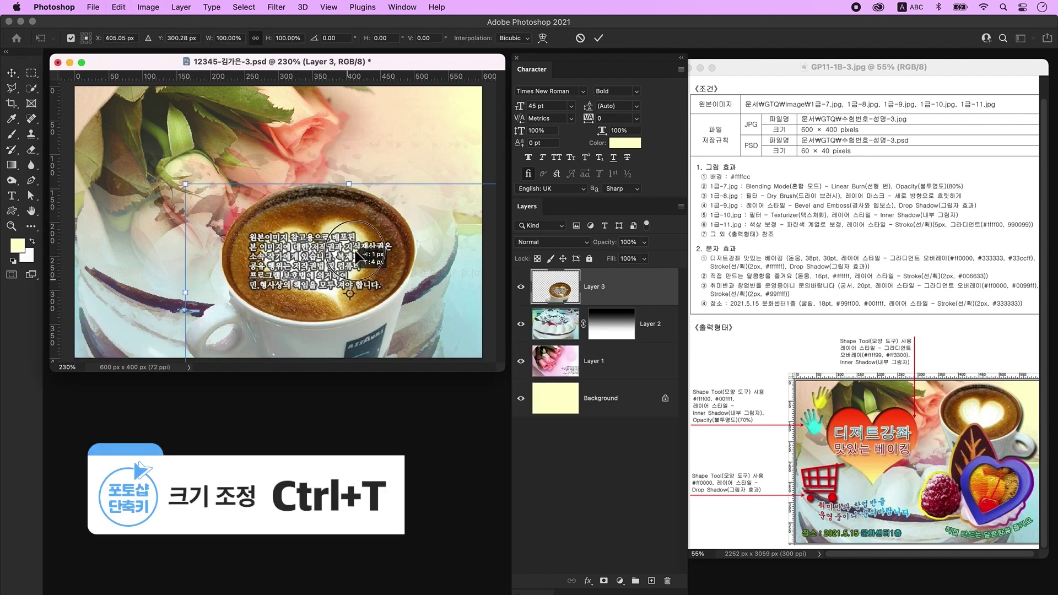
{"action": "left_click_drag", "start_coordinate": [351, 280], "coordinate": [366, 199]}
{"action": "left_click_drag", "start_coordinate": [366, 97], "coordinate": [365, 148]}
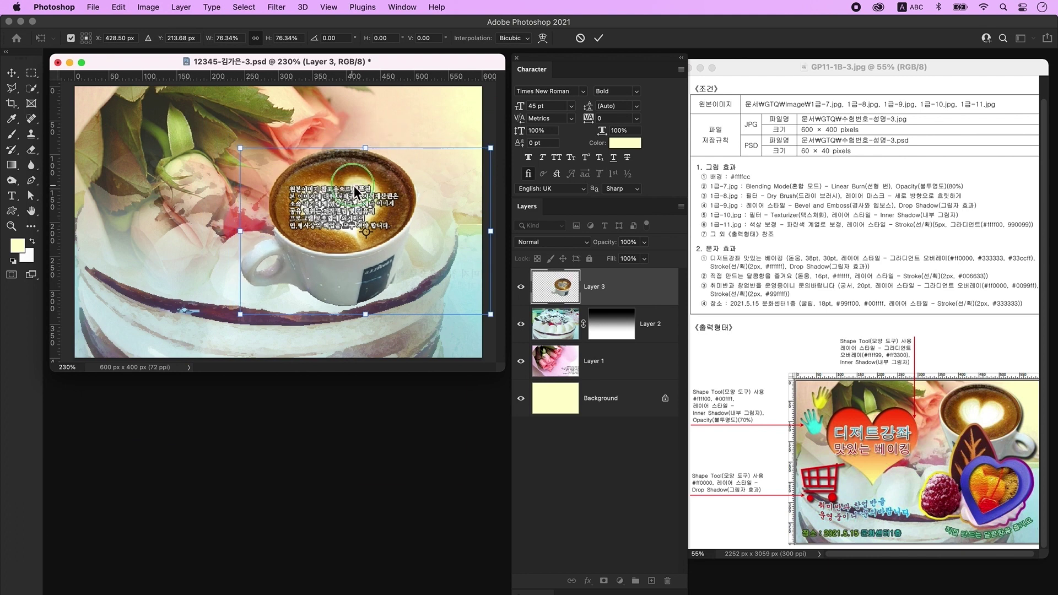
{"action": "right_click", "coordinate": [354, 187]}
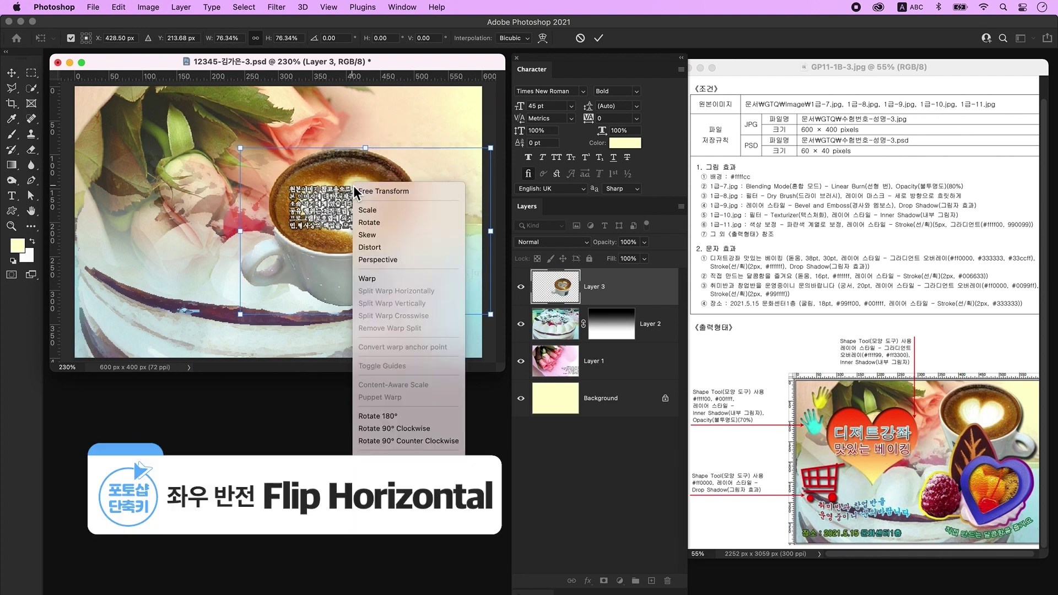
{"action": "left_click", "coordinate": [407, 460]}
{"action": "left_click_drag", "start_coordinate": [381, 223], "coordinate": [377, 158]}
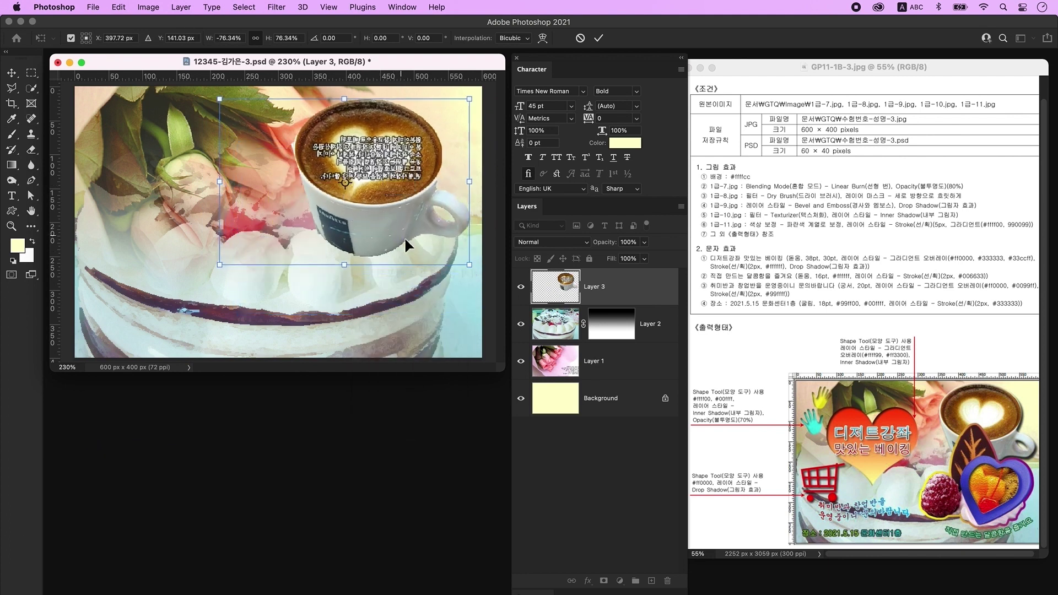
{"action": "key", "text": "Return"}
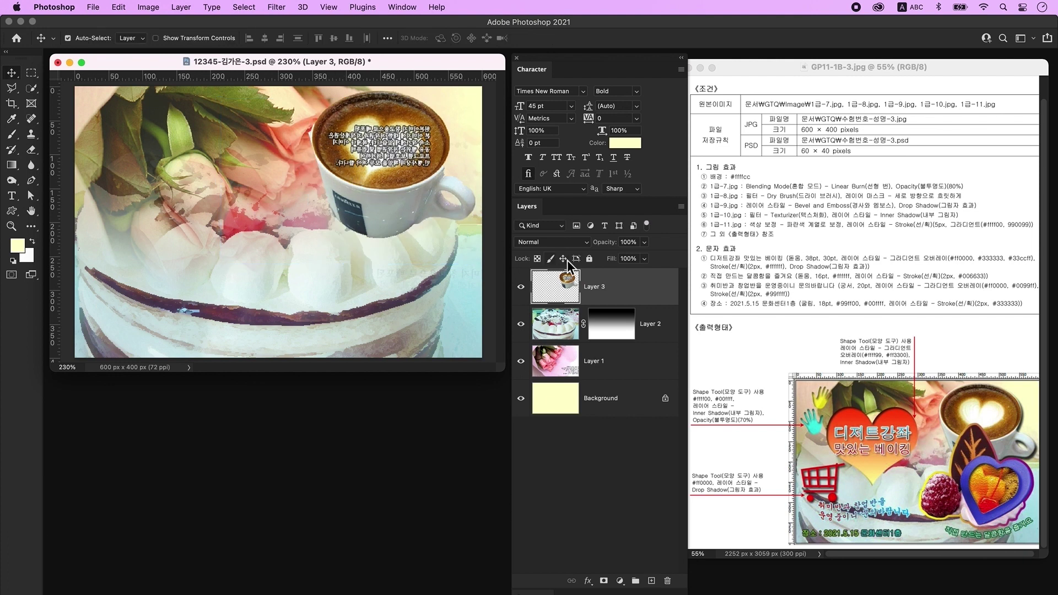
Add Bevel & Emboss and a 70% opacity Drop Shadow to the cup layer
{"action": "double_click", "coordinate": [657, 292]}
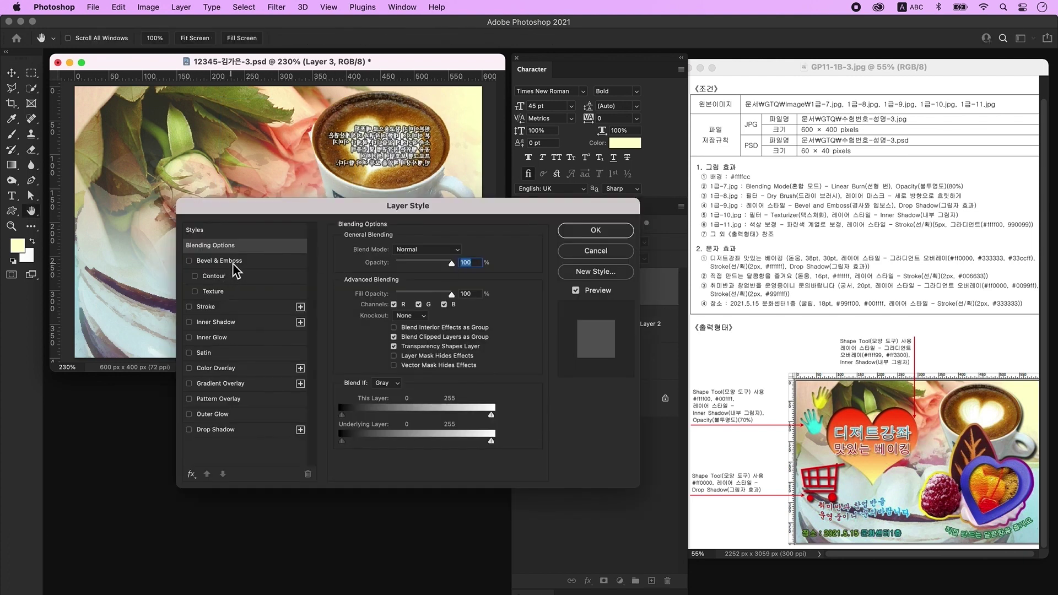
{"action": "left_click", "coordinate": [233, 264]}
{"action": "left_click", "coordinate": [223, 433]}
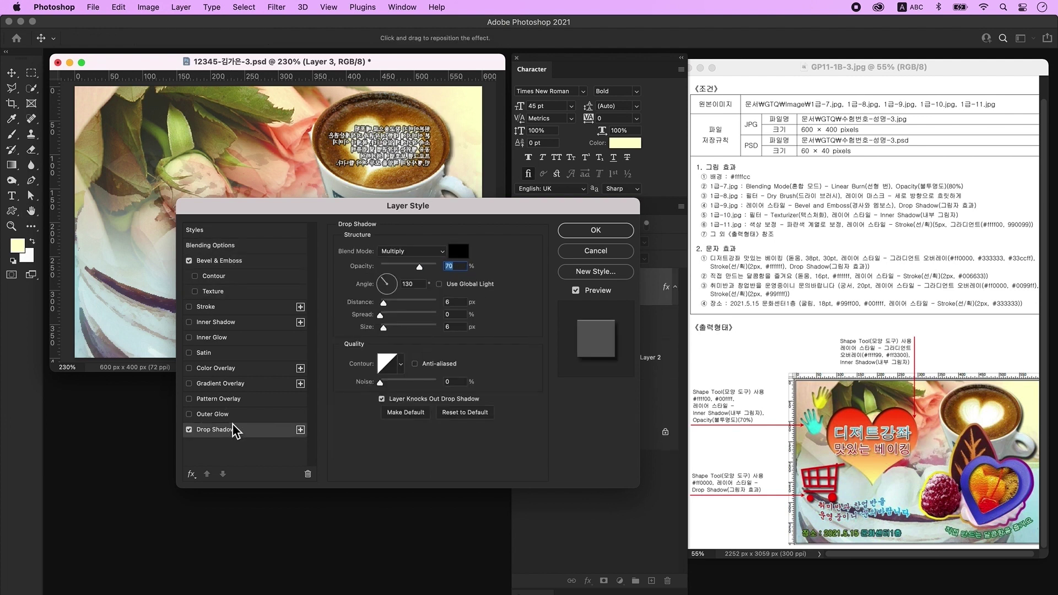
{"action": "left_click", "coordinate": [573, 229]}
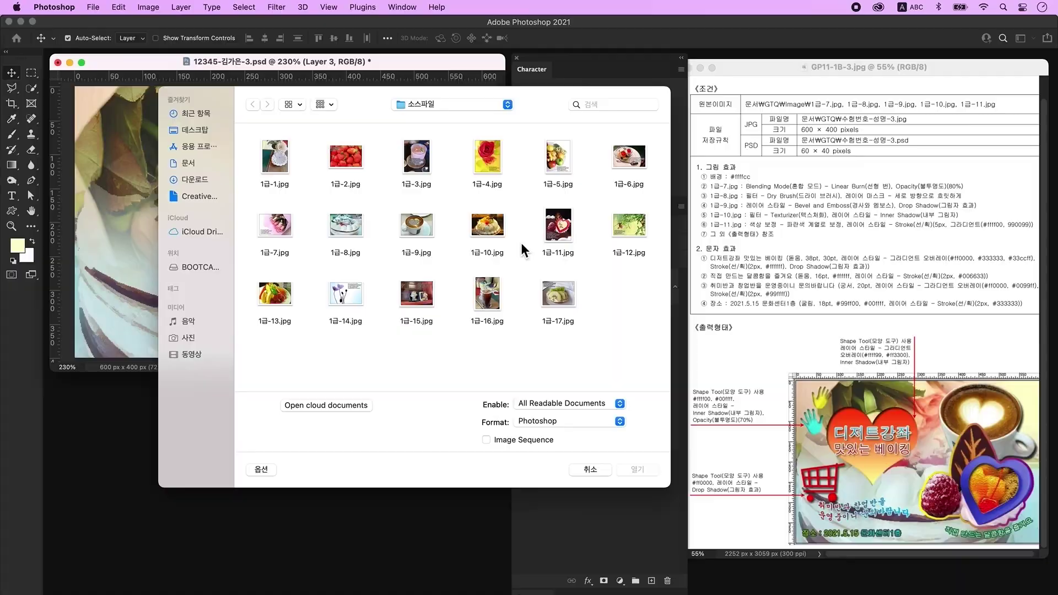
Open 1급-10.jpg and apply a Canvas Texturizer from the Filter Gallery to the cake photo
{"action": "left_click", "coordinate": [490, 229]}
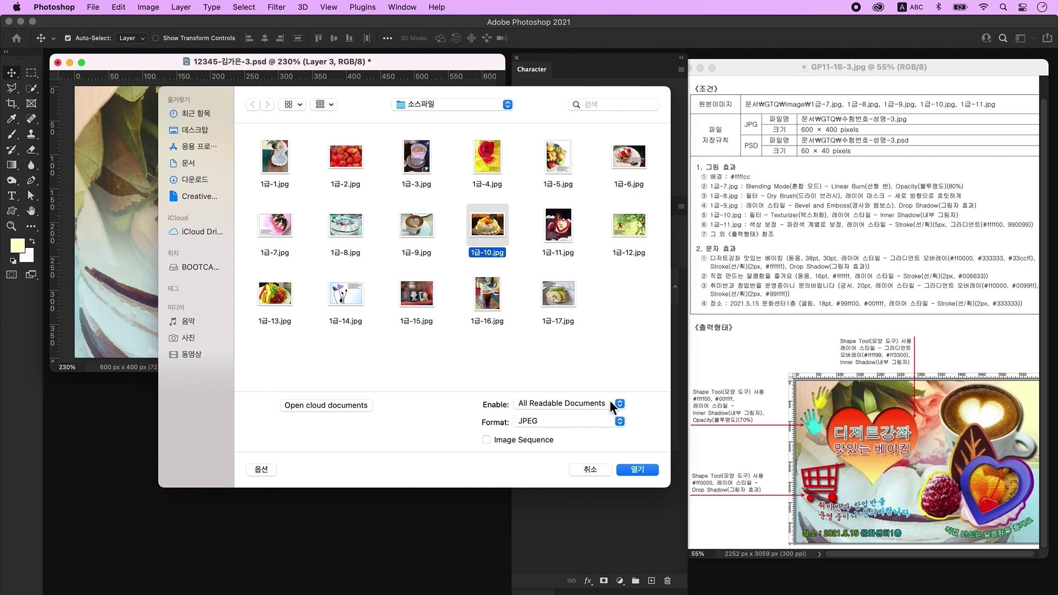
{"action": "left_click", "coordinate": [636, 469]}
{"action": "left_click_drag", "start_coordinate": [197, 88], "coordinate": [219, 97]}
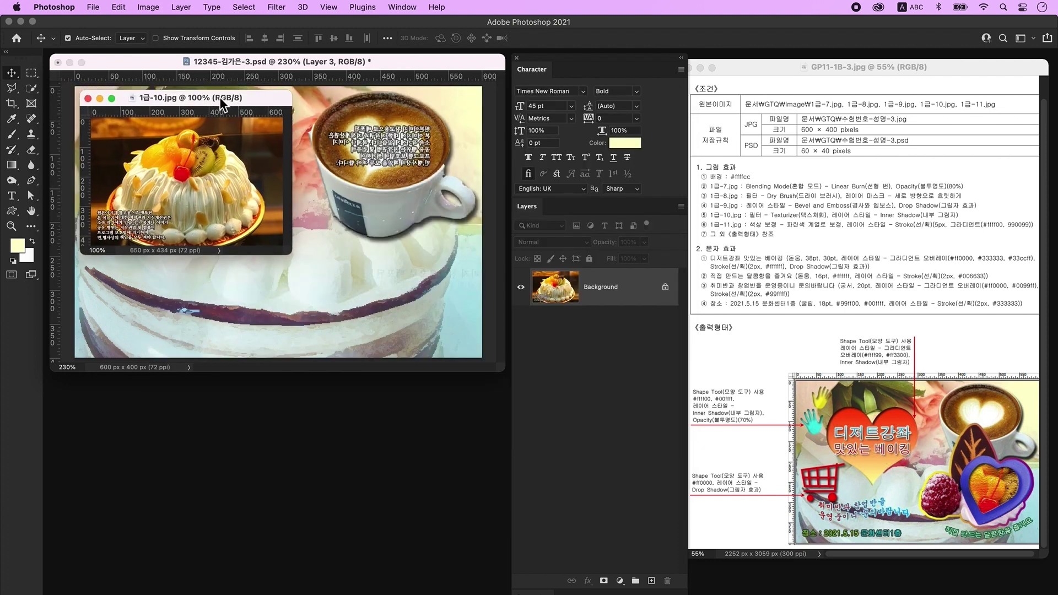
{"action": "left_click", "coordinate": [277, 7]}
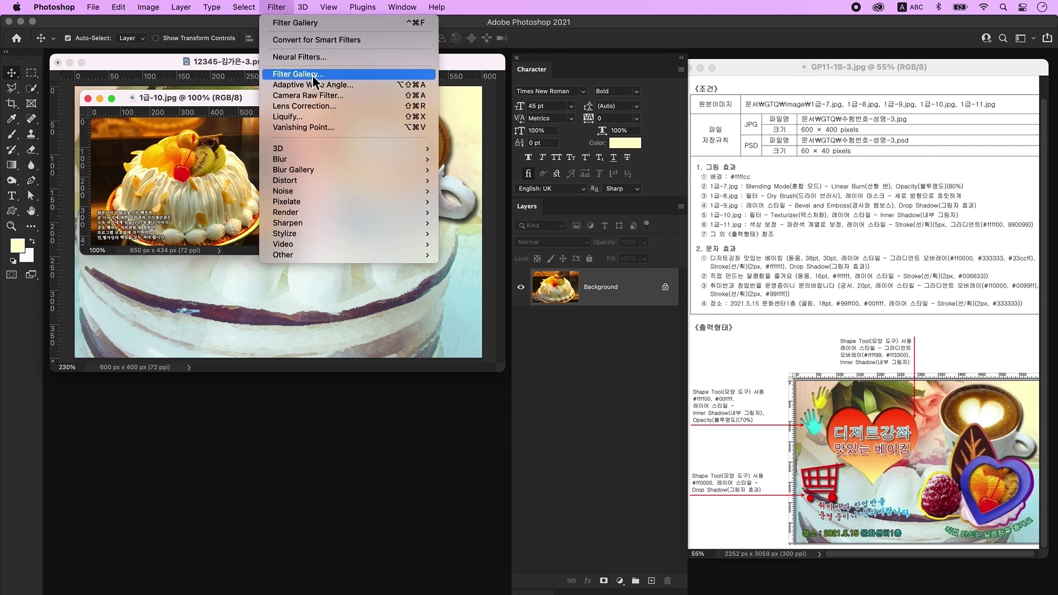
{"action": "left_click", "coordinate": [313, 75]}
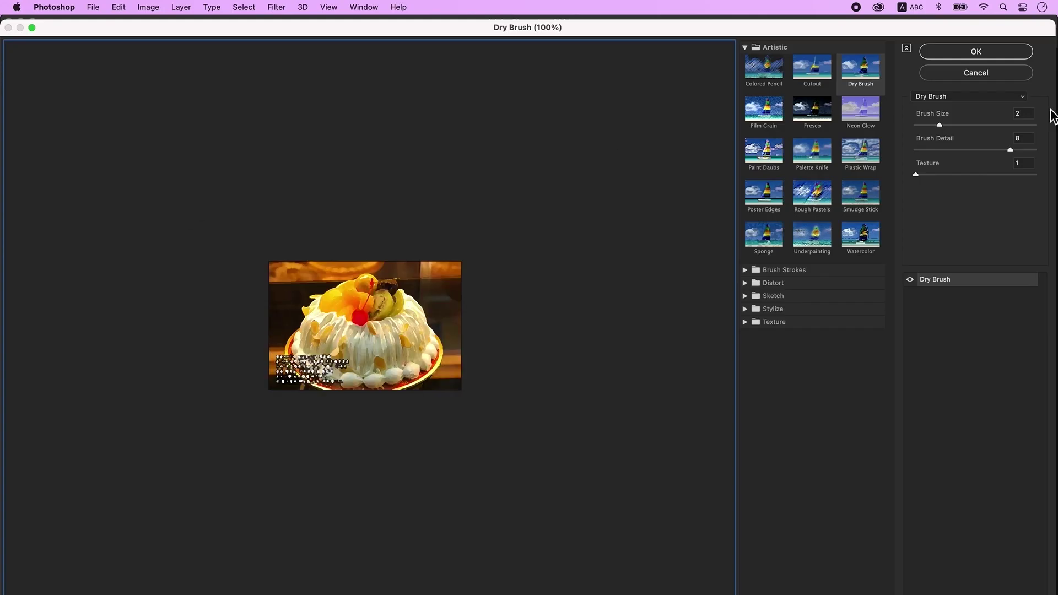
{"action": "left_click", "coordinate": [982, 96]}
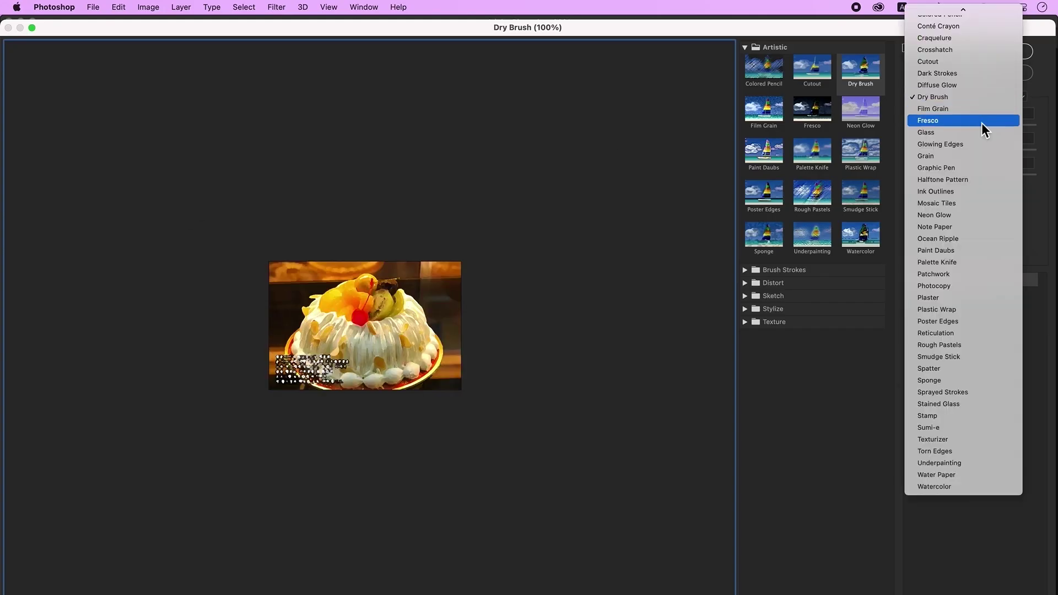
{"action": "left_click", "coordinate": [994, 439]}
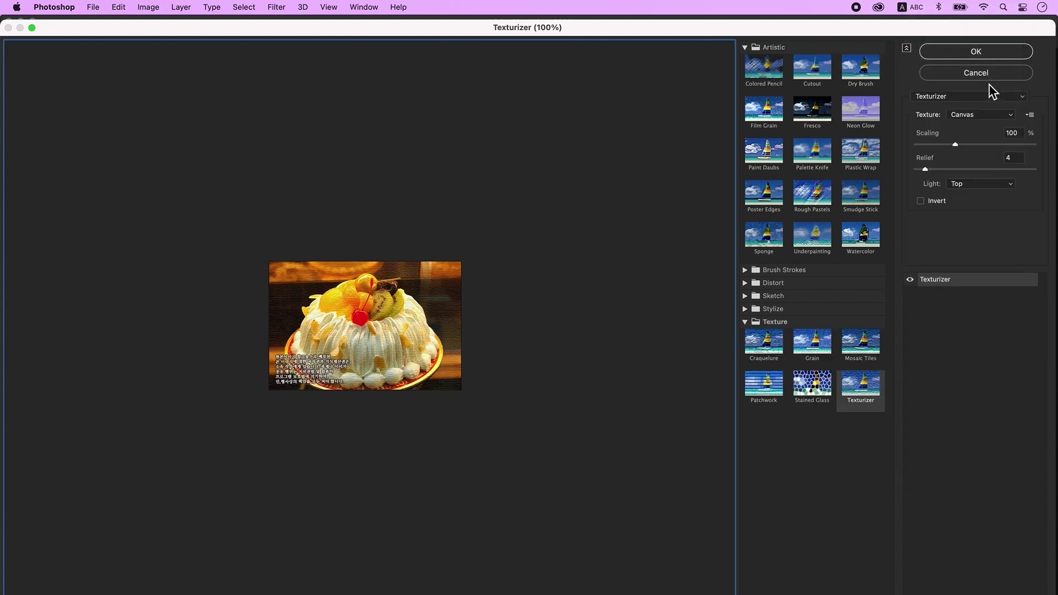
{"action": "left_click", "coordinate": [976, 52]}
{"action": "left_click_drag", "start_coordinate": [173, 101], "coordinate": [147, 387]}
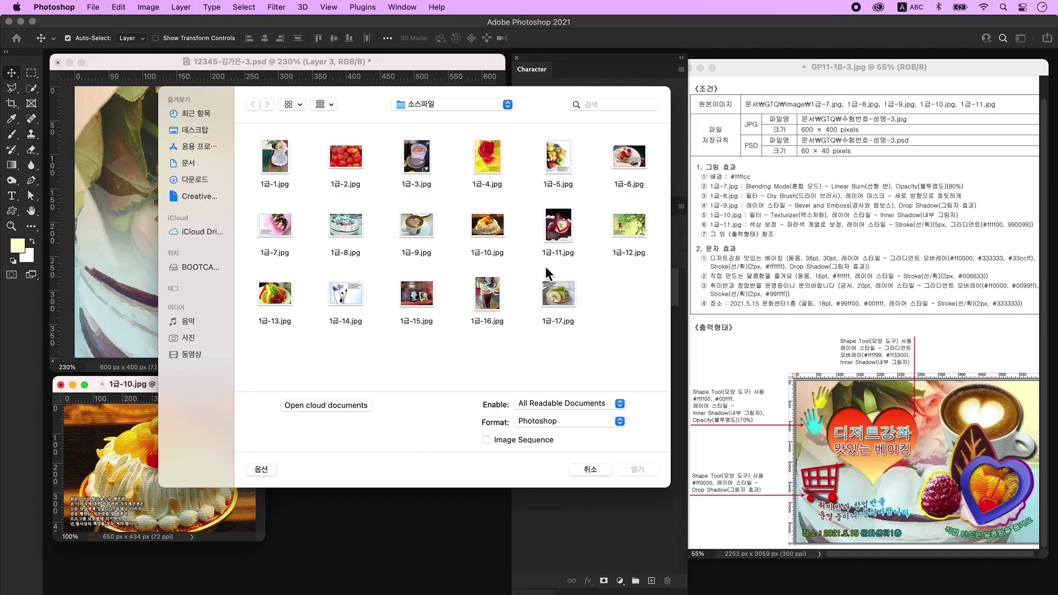
Open 1급-11.jpg, quick-select the heart, raspberry and chocolate leaf, copy them to a layer, hide the Background
{"action": "left_click", "coordinate": [558, 234]}
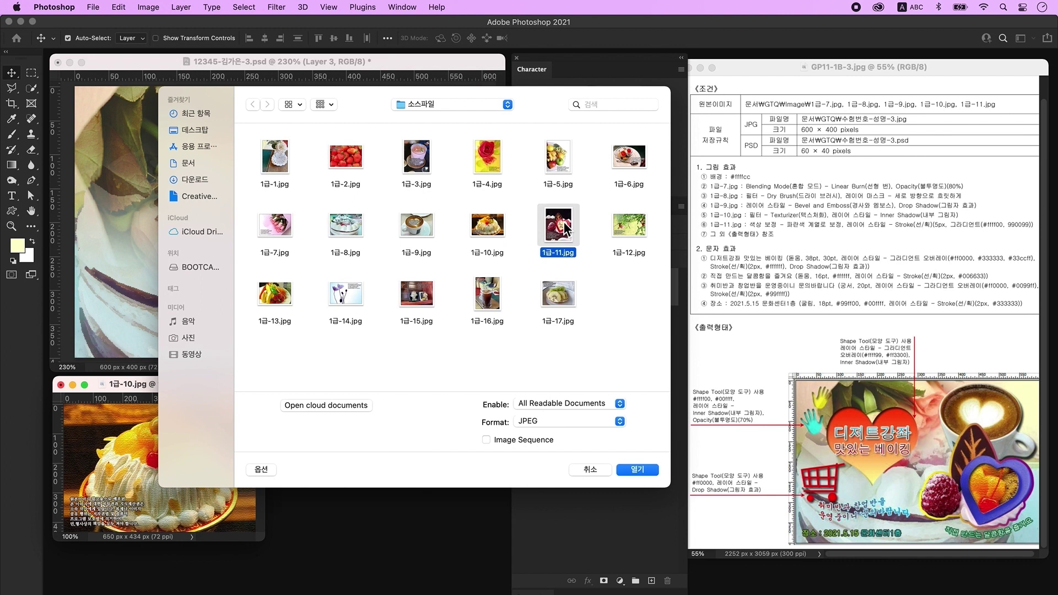
{"action": "left_click", "coordinate": [636, 469]}
{"action": "left_click", "coordinate": [32, 89]}
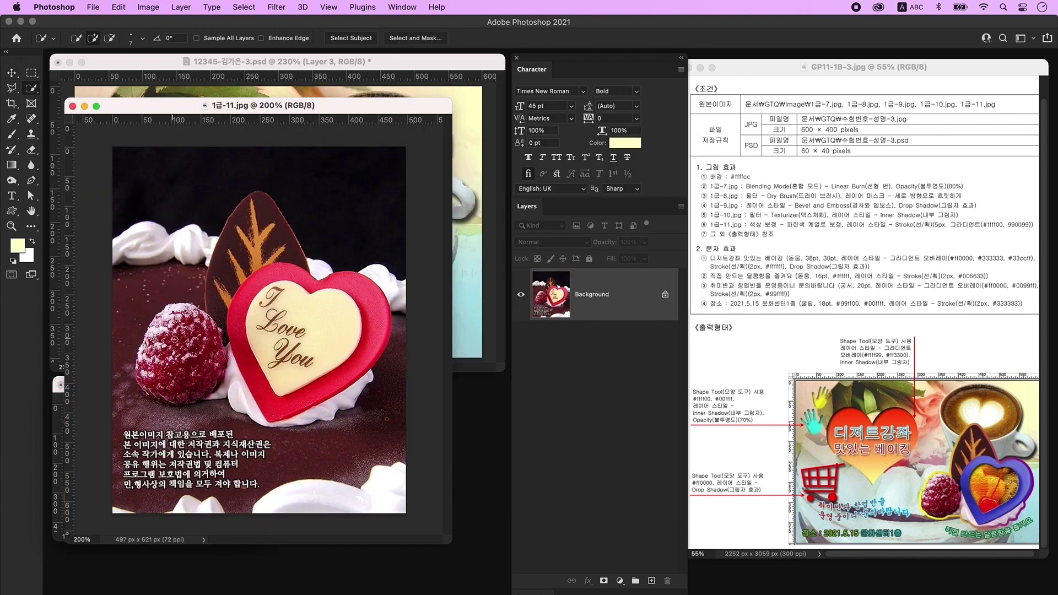
{"action": "mouse_move", "coordinate": [154, 362]}
{"action": "left_mouse_down"}
{"action": "mouse_move", "coordinate": [176, 383]}
{"action": "mouse_move", "coordinate": [151, 370]}
{"action": "mouse_move", "coordinate": [176, 374]}
{"action": "mouse_move", "coordinate": [213, 356]}
{"action": "mouse_move", "coordinate": [263, 223]}
{"action": "mouse_move", "coordinate": [248, 360]}
{"action": "mouse_move", "coordinate": [332, 363]}
{"action": "mouse_move", "coordinate": [291, 412]}
{"action": "mouse_move", "coordinate": [318, 394]}
{"action": "mouse_move", "coordinate": [161, 381]}
{"action": "mouse_move", "coordinate": [188, 393]}
{"action": "left_mouse_up"}
{"action": "key", "text": "bracketright"}
{"action": "key", "text": "bracketright"}
{"action": "key", "text": "bracketright"}
{"action": "key", "text": "bracketright"}
{"action": "key", "text": "bracketright"}
{"action": "key", "text": "bracketright"}
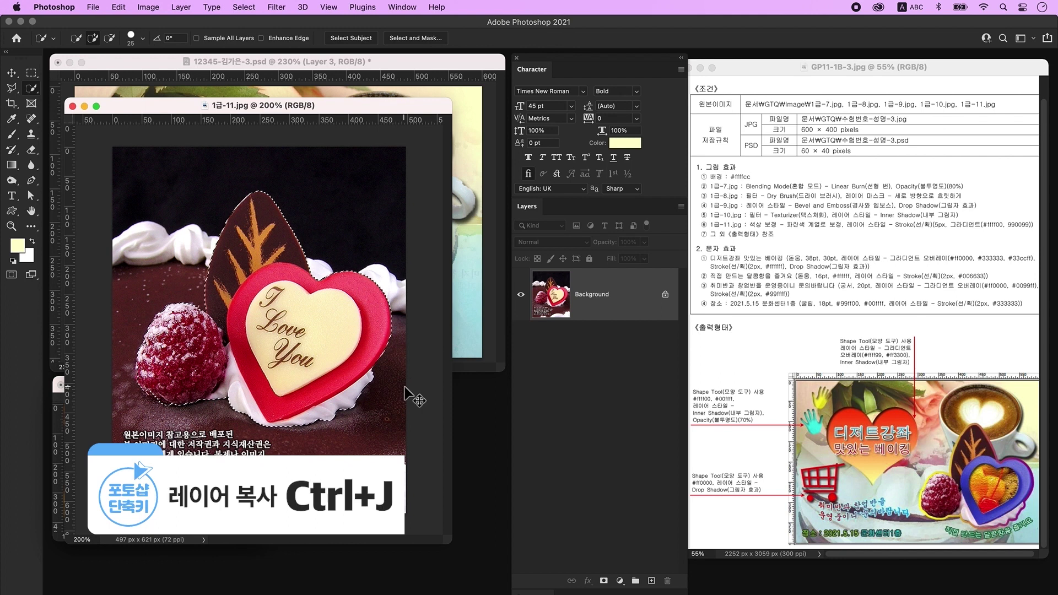
{"action": "key", "text": "ctrl+j"}
{"action": "left_click", "coordinate": [520, 348]}
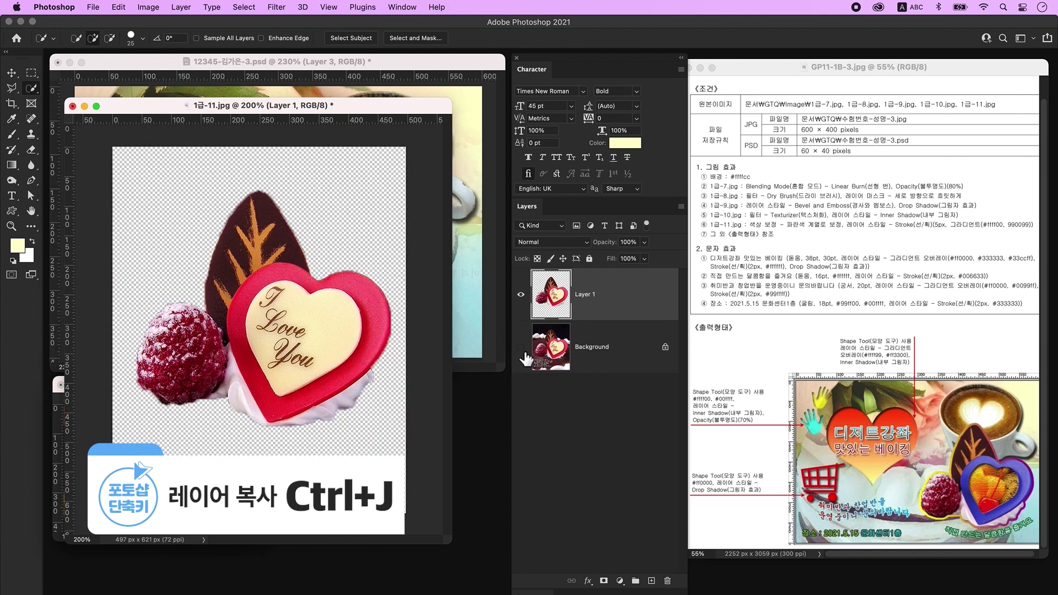
Drag the heart cut-out into the composition, shrink it to about 58% and place it beside the cup
{"action": "left_click_drag", "start_coordinate": [272, 110], "coordinate": [293, 347]}
{"action": "left_click", "coordinate": [11, 72]}
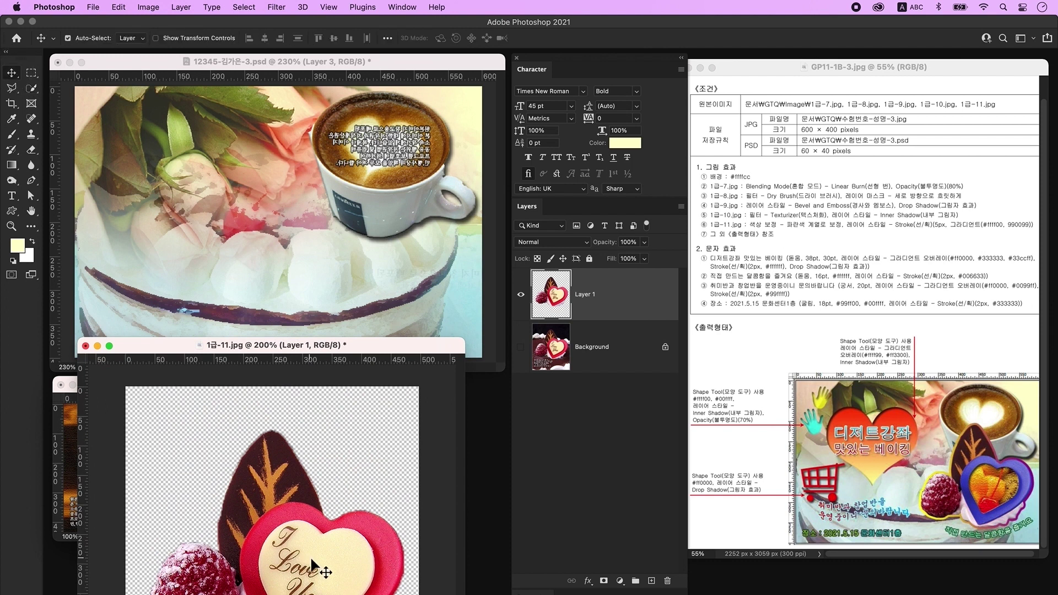
{"action": "left_click_drag", "start_coordinate": [278, 532], "coordinate": [369, 243]}
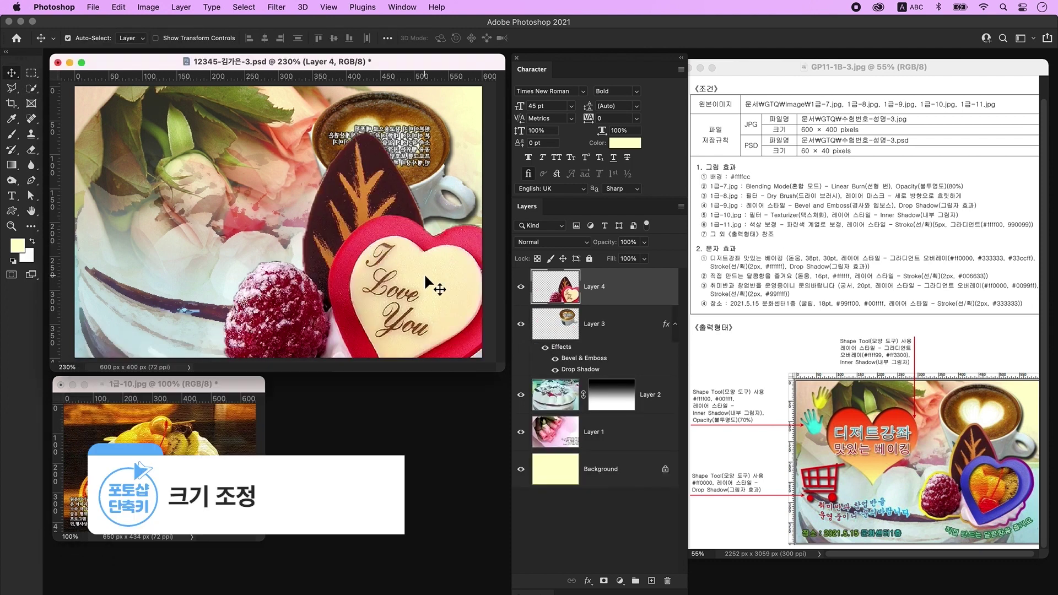
{"action": "key", "text": "ctrl+t"}
{"action": "left_click_drag", "start_coordinate": [371, 131], "coordinate": [364, 220]}
{"action": "left_click_drag", "start_coordinate": [377, 275], "coordinate": [406, 267]}
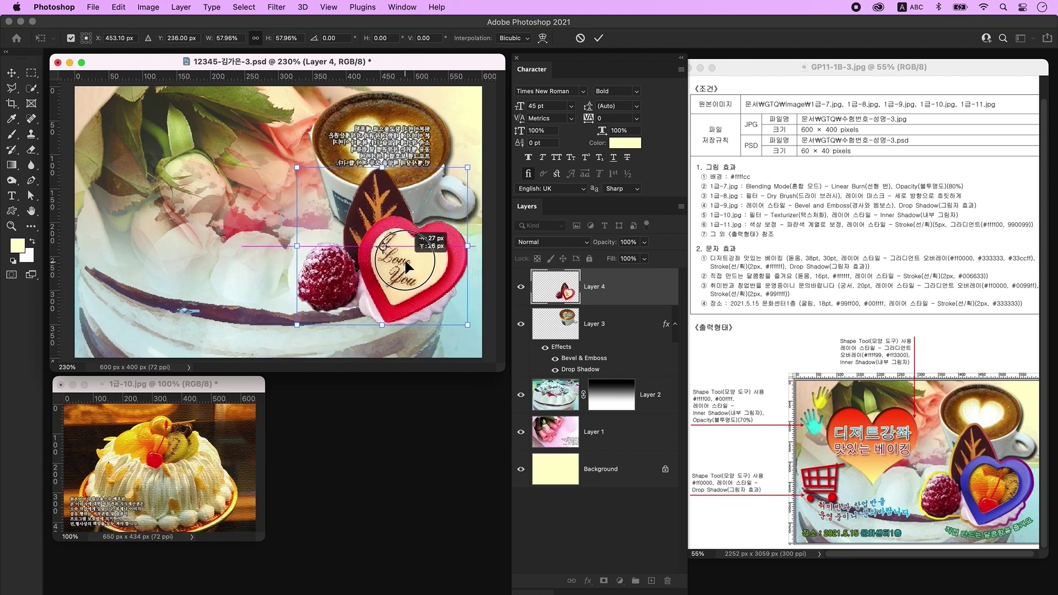
{"action": "key", "text": "Return"}
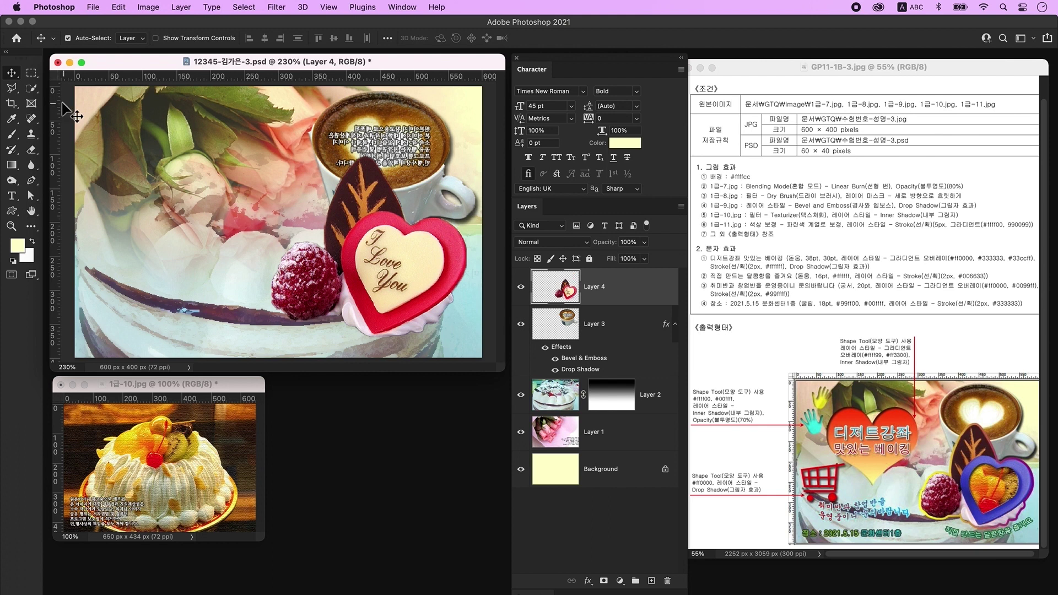
Select the heart's red border, subtracting the cream centre from the selection
{"action": "left_click", "coordinate": [29, 89]}
{"action": "key", "text": "bracketleft"}
{"action": "key", "text": "bracketleft"}
{"action": "mouse_move", "coordinate": [406, 227]}
{"action": "left_mouse_down"}
{"action": "mouse_move", "coordinate": [365, 217]}
{"action": "mouse_move", "coordinate": [345, 245]}
{"action": "mouse_move", "coordinate": [343, 305]}
{"action": "mouse_move", "coordinate": [379, 328]}
{"action": "mouse_move", "coordinate": [447, 289]}
{"action": "mouse_move", "coordinate": [456, 312]}
{"action": "left_mouse_up"}
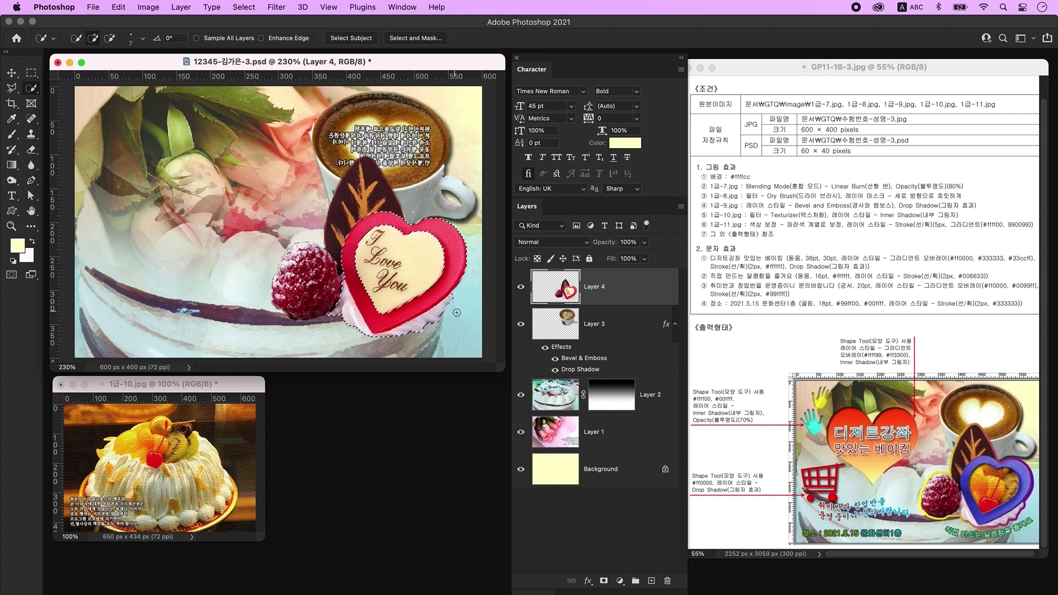
{"action": "key", "text": "alt"}
{"action": "left_click_drag", "start_coordinate": [456, 303], "coordinate": [402, 335]}
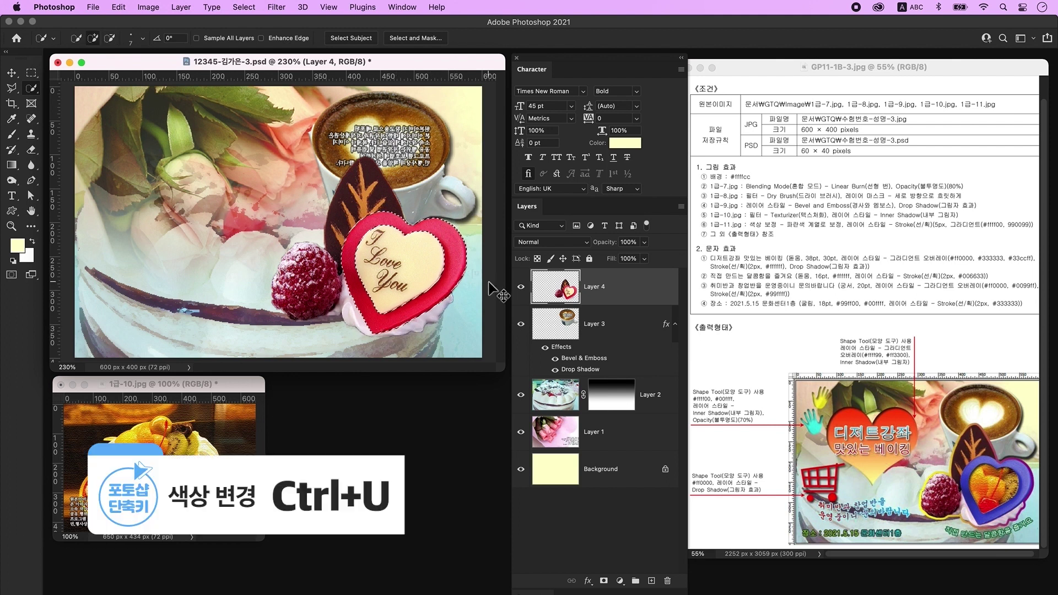
Colorize the border with Hue/Saturation at hue 236 and saturation 56, then deselect
{"action": "key", "text": "ctrl+u"}
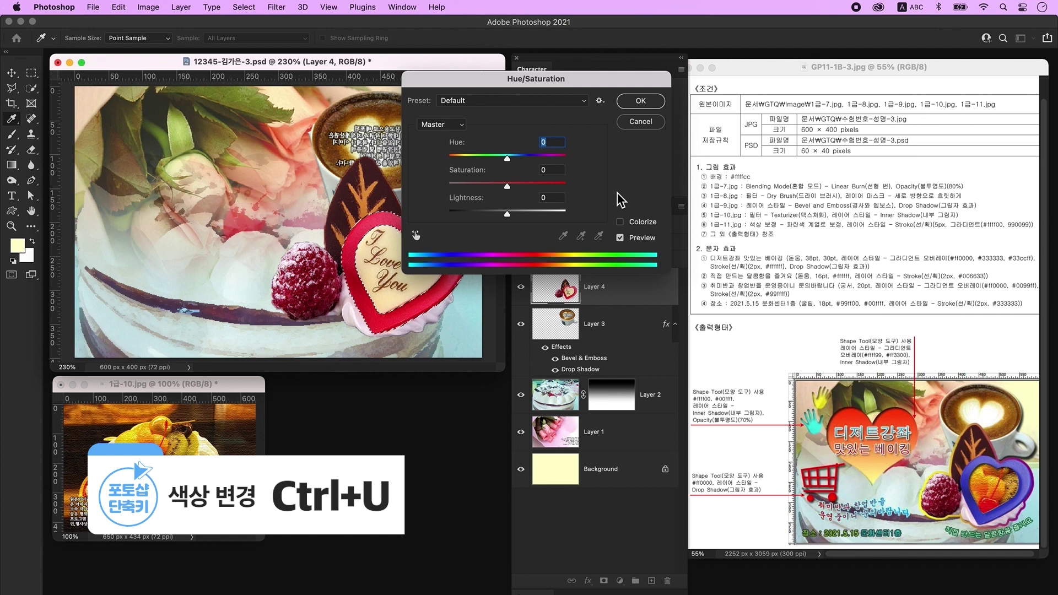
{"action": "left_click", "coordinate": [648, 223]}
{"action": "left_click_drag", "start_coordinate": [468, 158], "coordinate": [525, 159]}
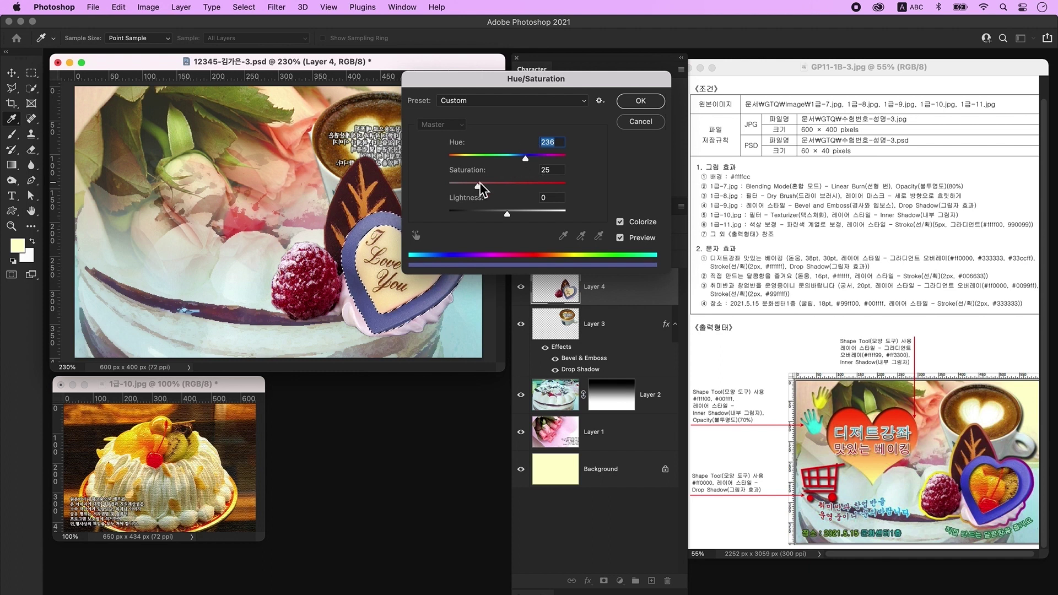
{"action": "left_click_drag", "start_coordinate": [481, 186], "coordinate": [516, 188]}
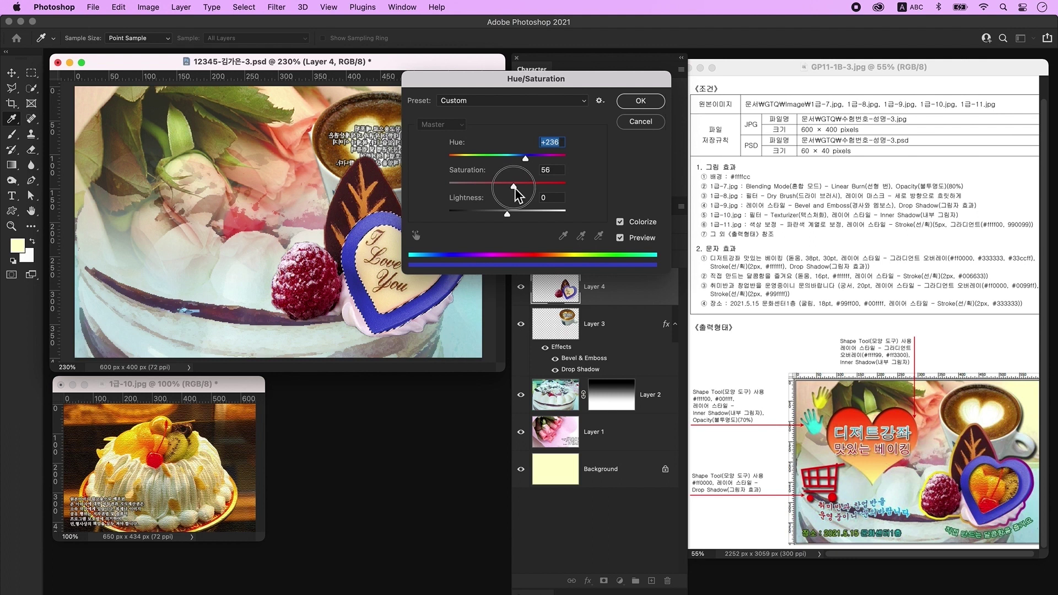
{"action": "left_click", "coordinate": [639, 101]}
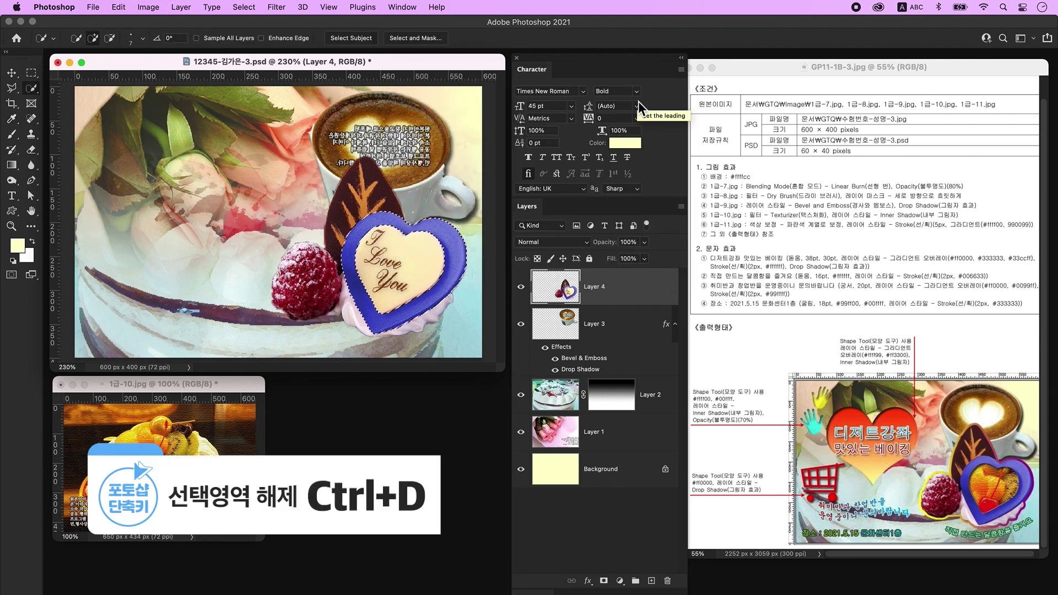
{"action": "key", "text": "super+d"}
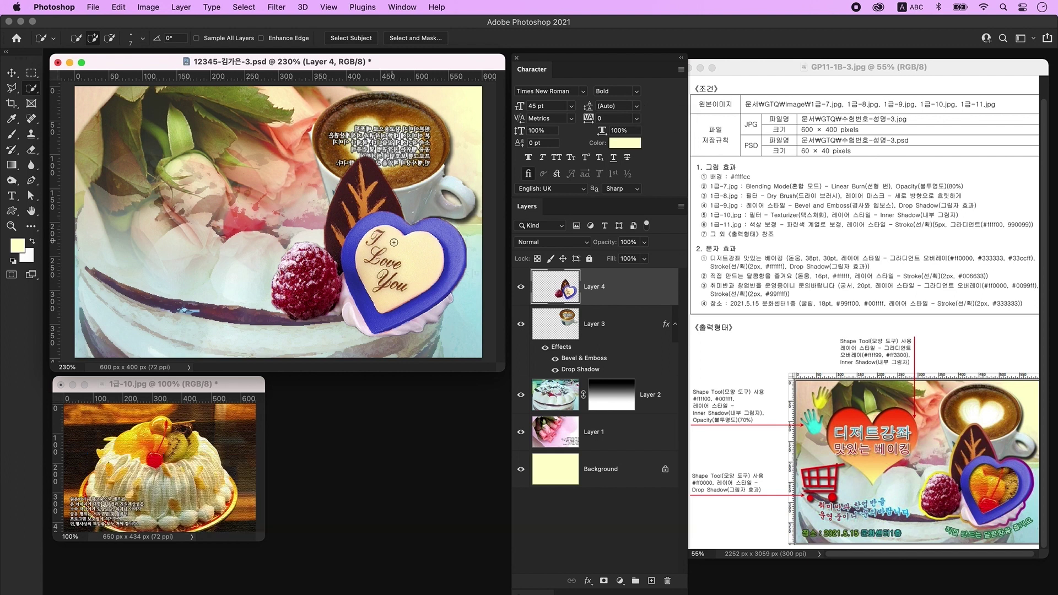
{"action": "key", "text": "bracketright"}
{"action": "key", "text": "bracketright"}
{"action": "key", "text": "bracketright"}
{"action": "key", "text": "bracketright"}
Copy the cream inner heart to a new Layer 5 and hide the decorated heart layer
{"action": "left_click_drag", "start_coordinate": [366, 246], "coordinate": [414, 261]}
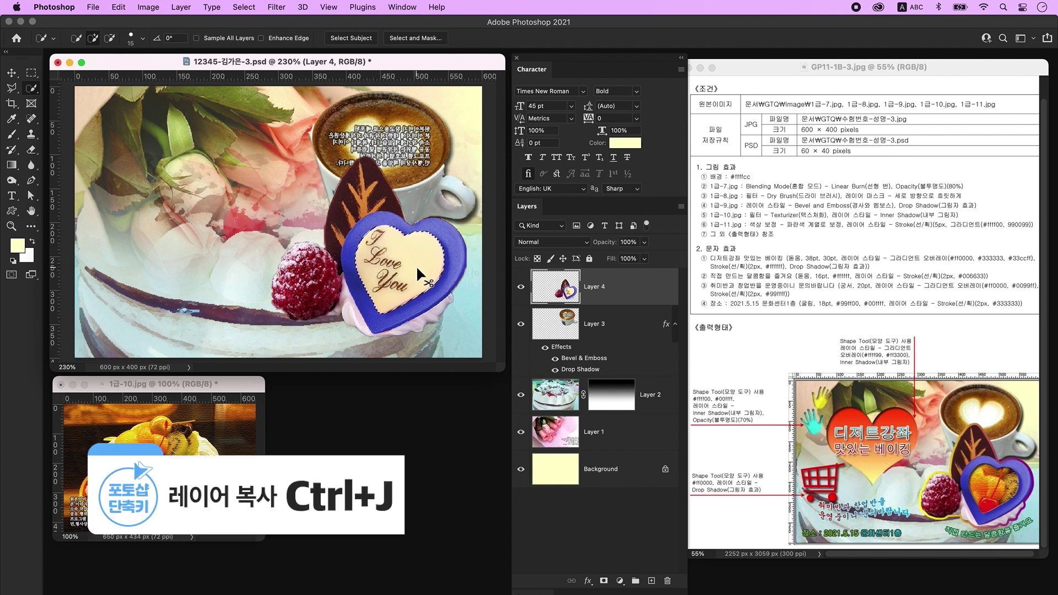
{"action": "key", "text": "ctrl+j"}
{"action": "left_click", "coordinate": [520, 324]}
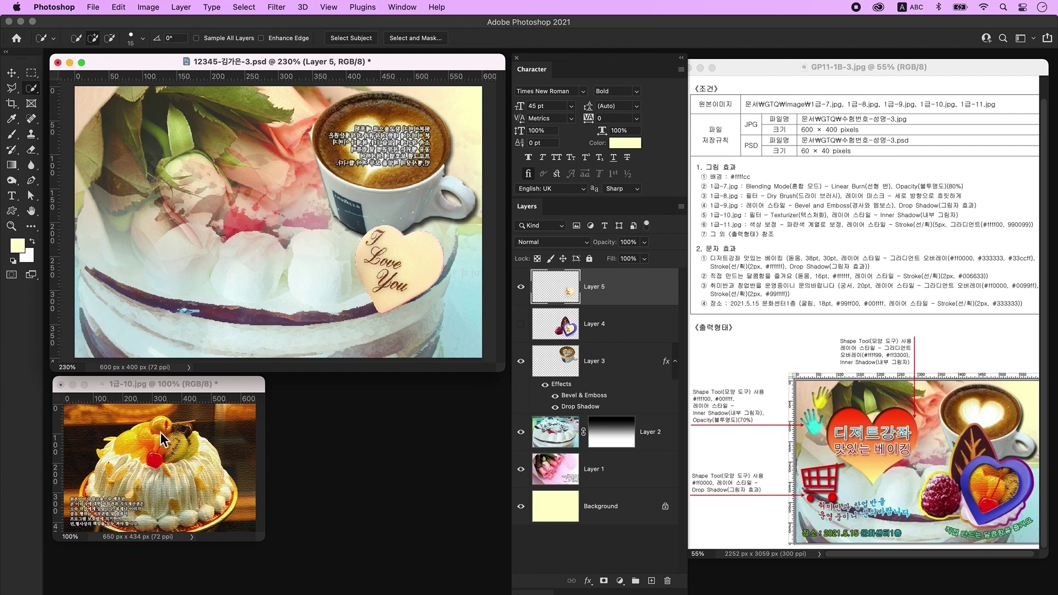
Bring the textured 1급-10.jpg cake in, clip it to Layer 5, and scale it to about 53% over the heart
{"action": "left_click", "coordinate": [174, 426]}
{"action": "key", "text": "v"}
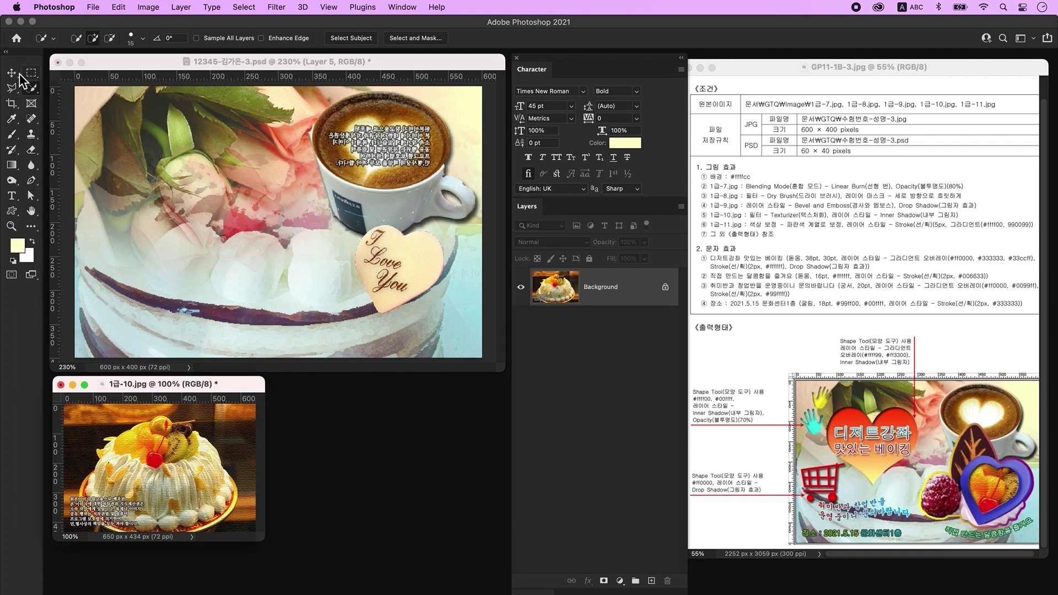
{"action": "left_click_drag", "start_coordinate": [198, 464], "coordinate": [415, 256]}
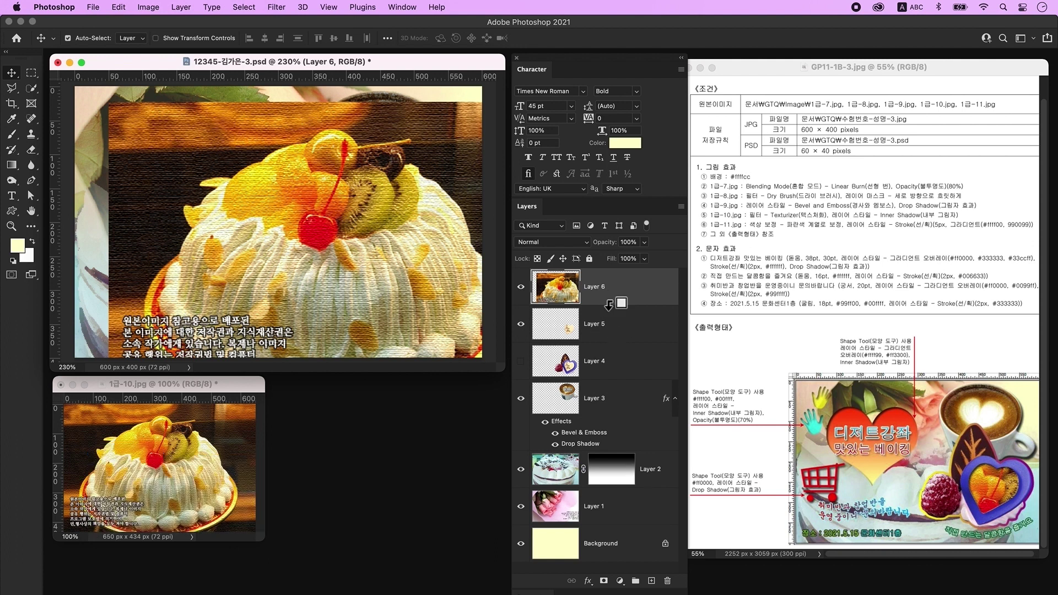
{"action": "left_click", "coordinate": [608, 304], "text": "alt"}
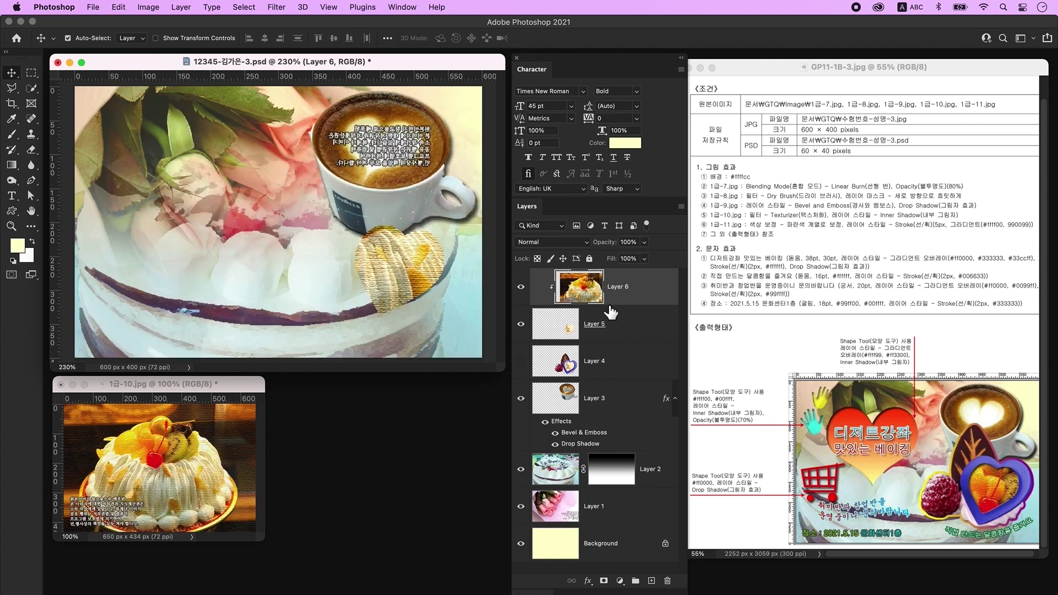
{"action": "key", "text": "ctrl+t"}
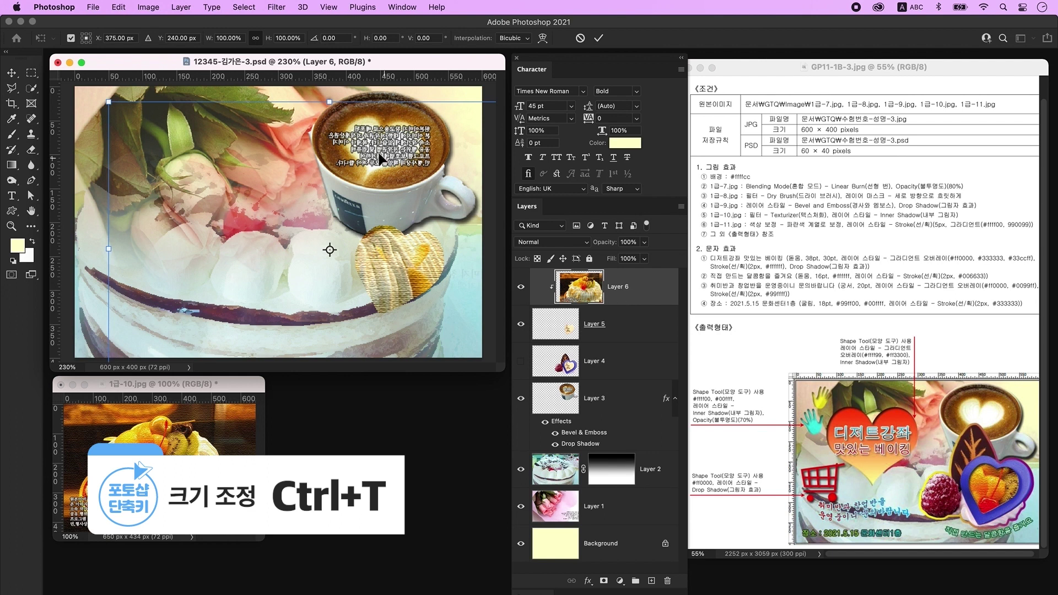
{"action": "left_click_drag", "start_coordinate": [330, 102], "coordinate": [329, 239]}
{"action": "left_click_drag", "start_coordinate": [326, 315], "coordinate": [395, 308]}
{"action": "key", "text": "Return"}
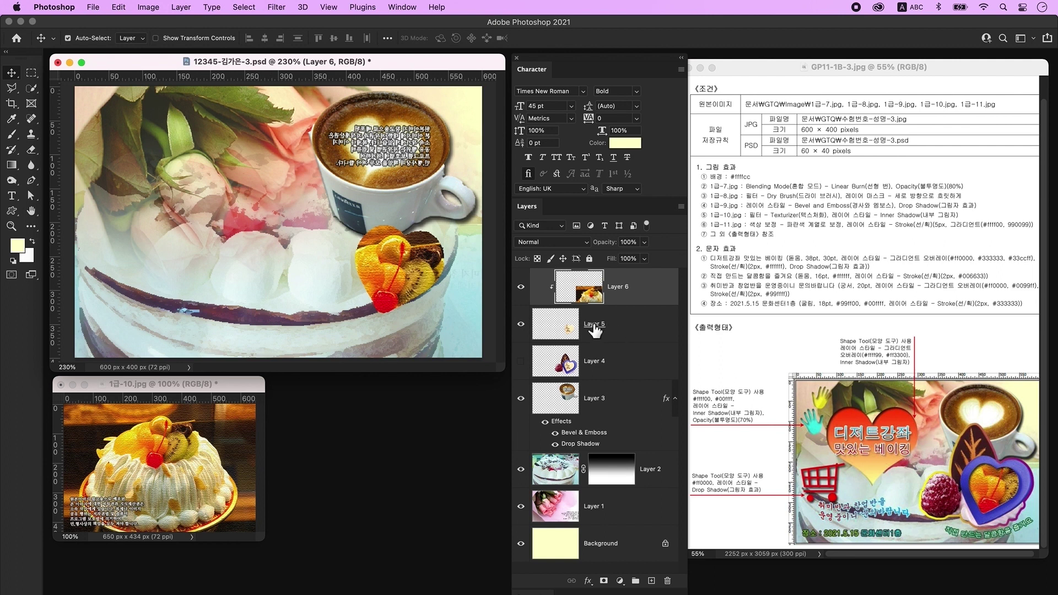
{"action": "left_click", "coordinate": [648, 331]}
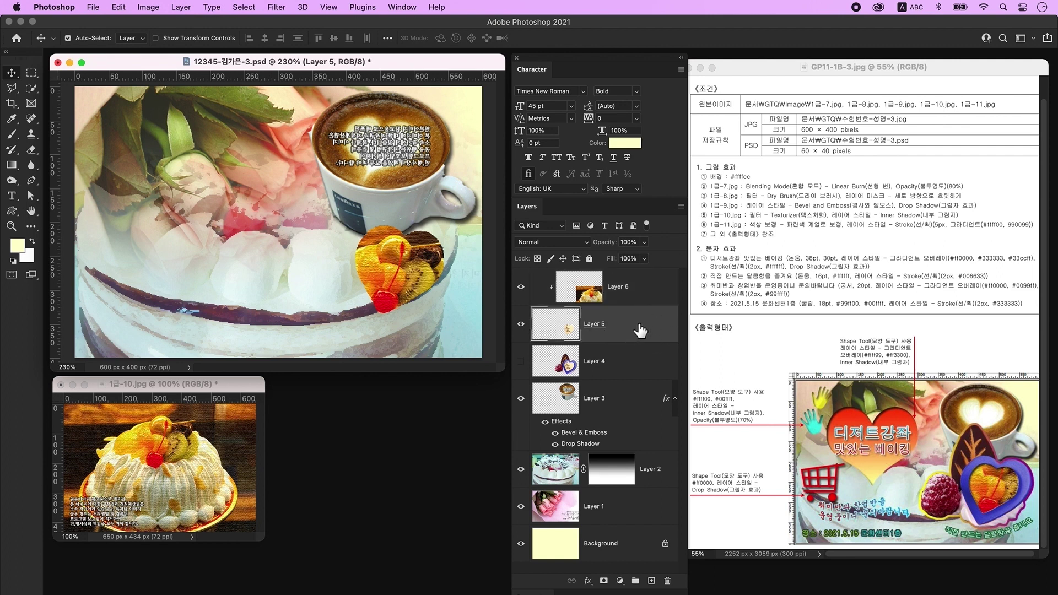
Check Layer 5's layer style, then show and select the heart Layer 4
{"action": "double_click", "coordinate": [648, 328]}
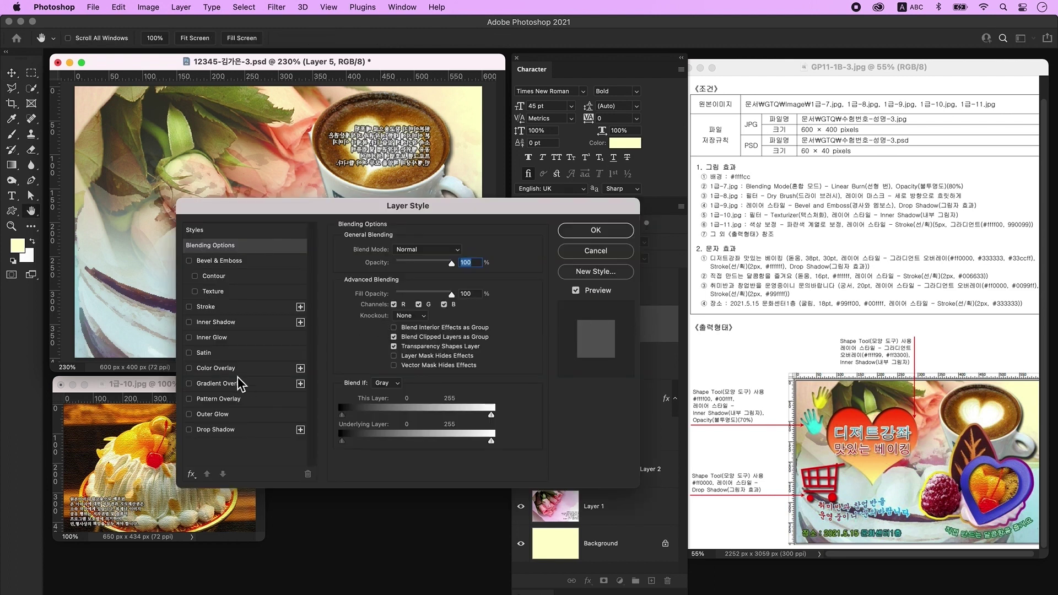
{"action": "key", "text": "Return"}
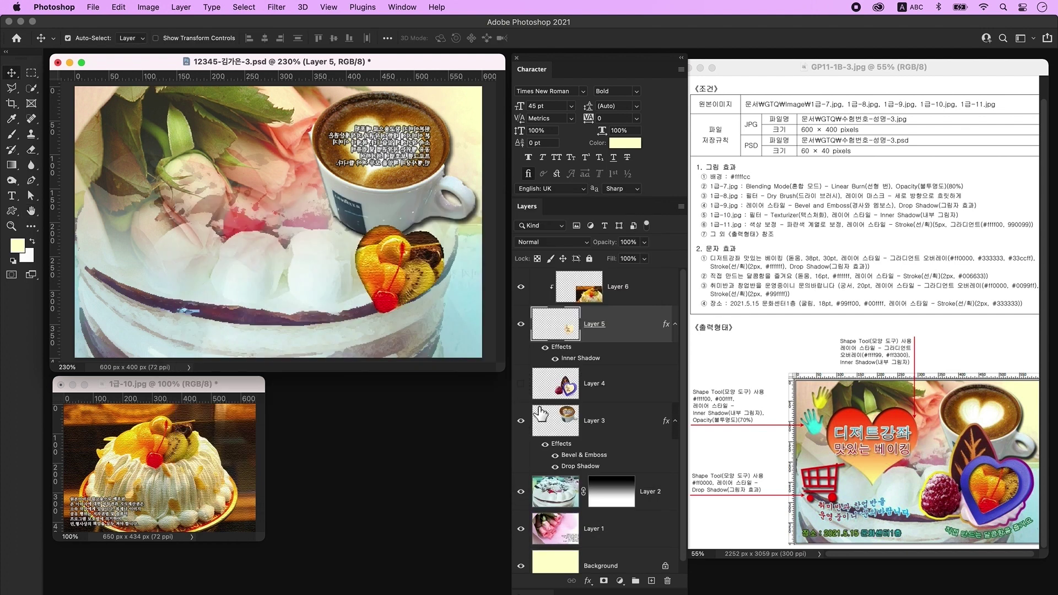
{"action": "left_click", "coordinate": [521, 383]}
{"action": "left_click", "coordinate": [570, 390]}
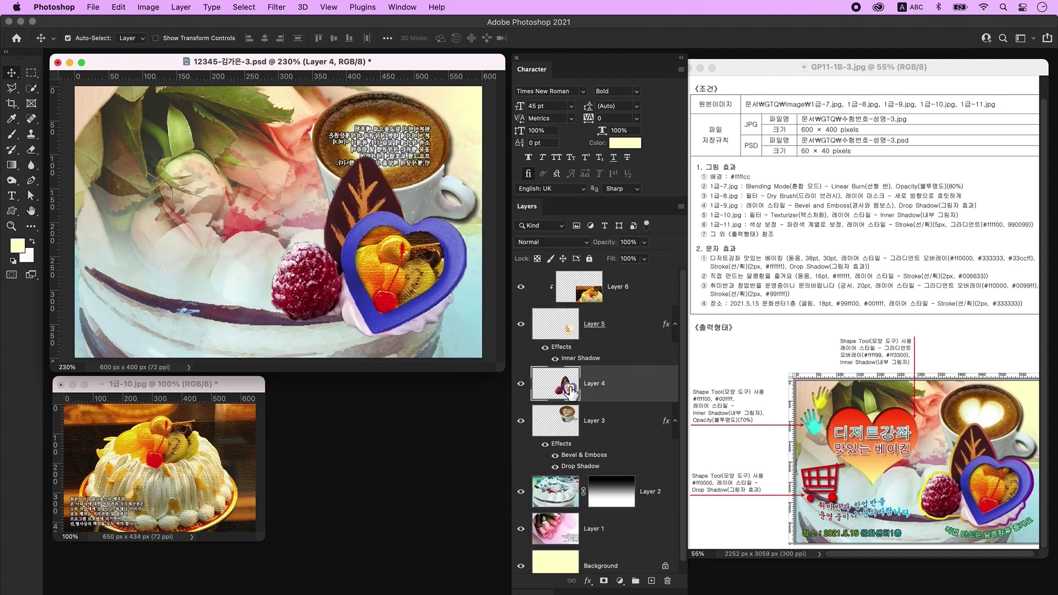
Give Layer 4 a 5 px Stroke filled with a ffff00-to-990099 gradient
{"action": "double_click", "coordinate": [651, 387]}
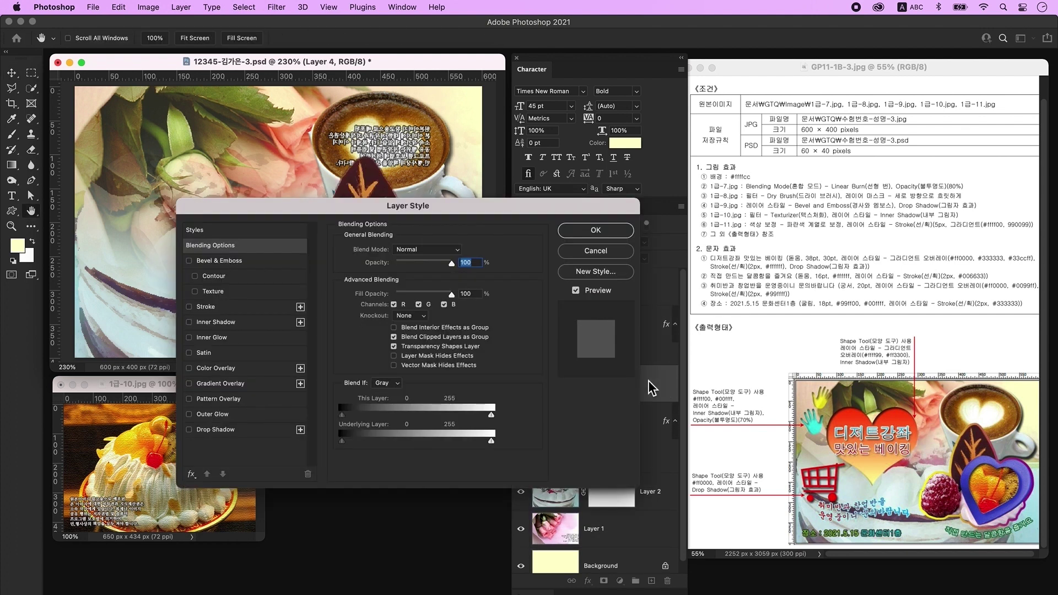
{"action": "left_click", "coordinate": [223, 307]}
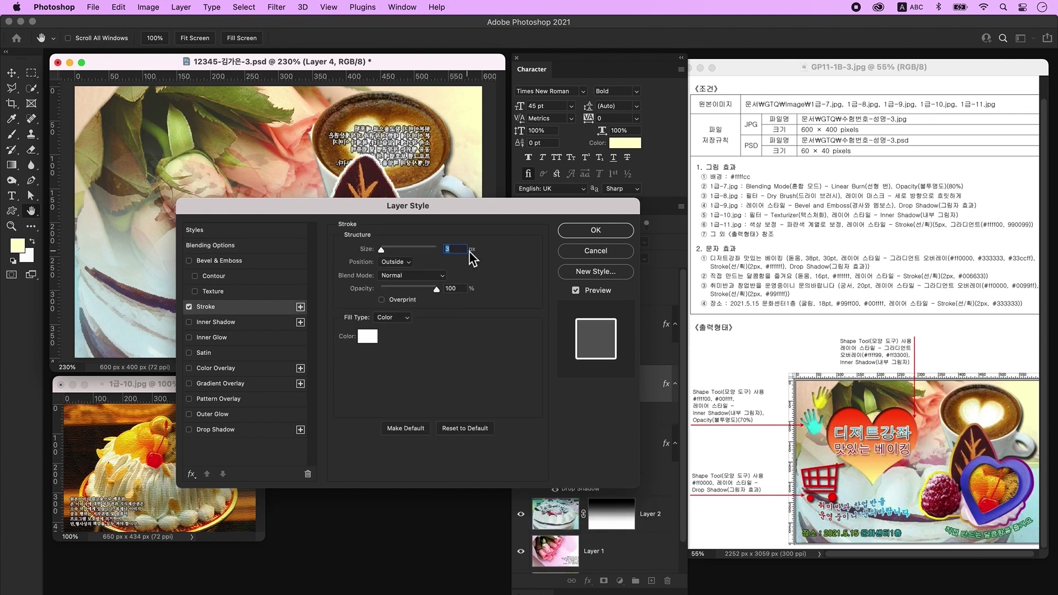
{"action": "type", "text": "5"}
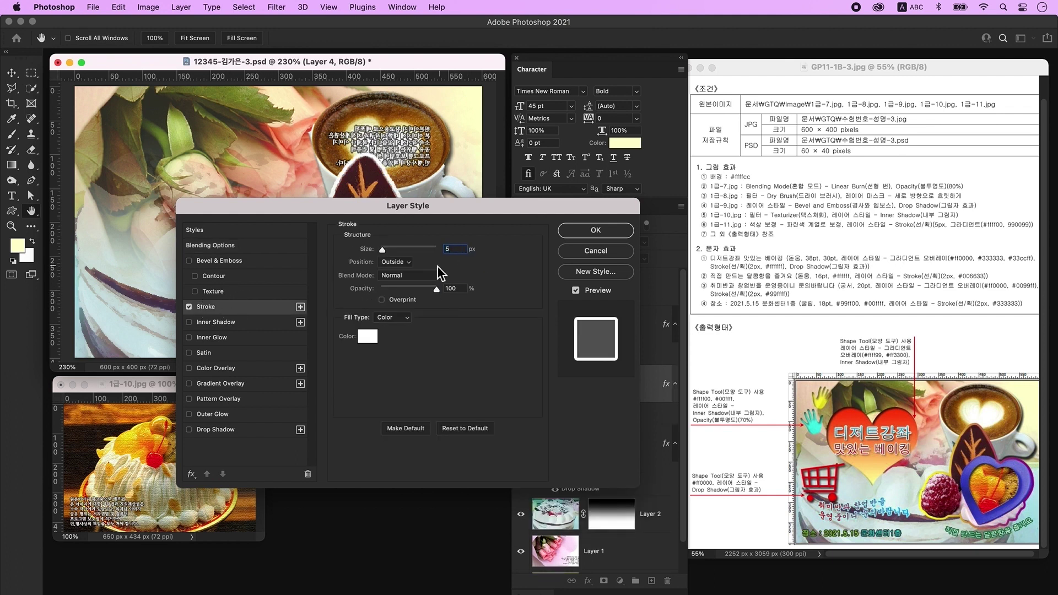
{"action": "left_click", "coordinate": [399, 321]}
{"action": "left_click", "coordinate": [397, 330]}
{"action": "left_click", "coordinate": [411, 335]}
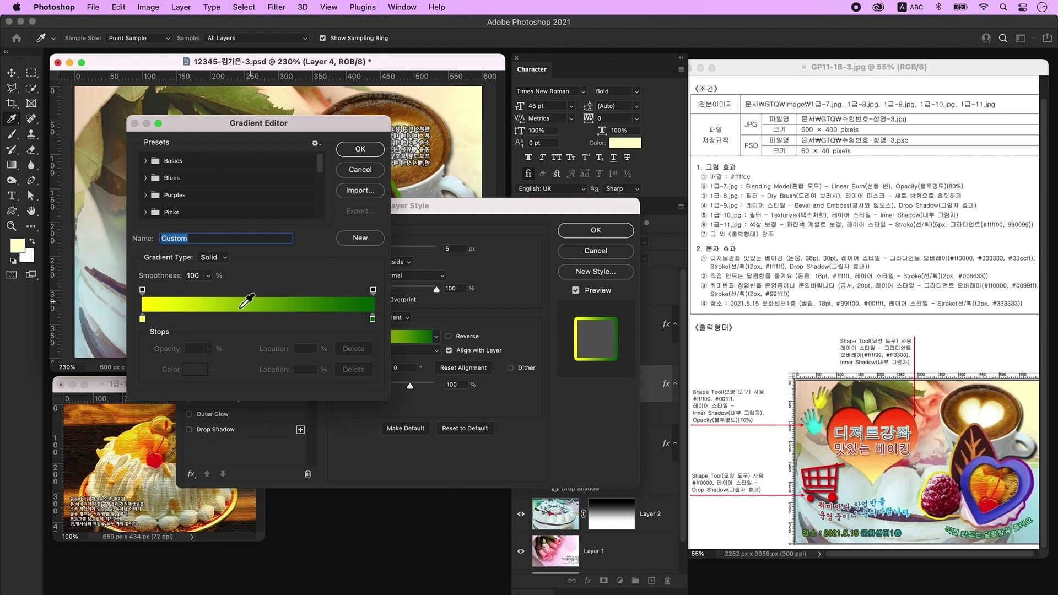
{"action": "left_click", "coordinate": [142, 320]}
{"action": "double_click", "coordinate": [143, 319]}
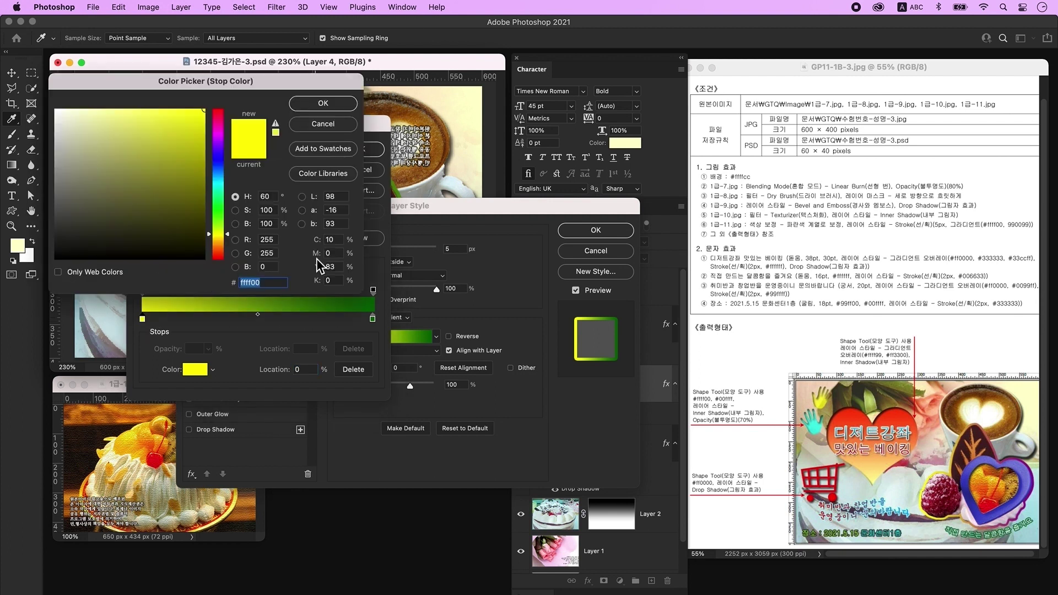
{"action": "left_click", "coordinate": [337, 105]}
{"action": "double_click", "coordinate": [374, 322]}
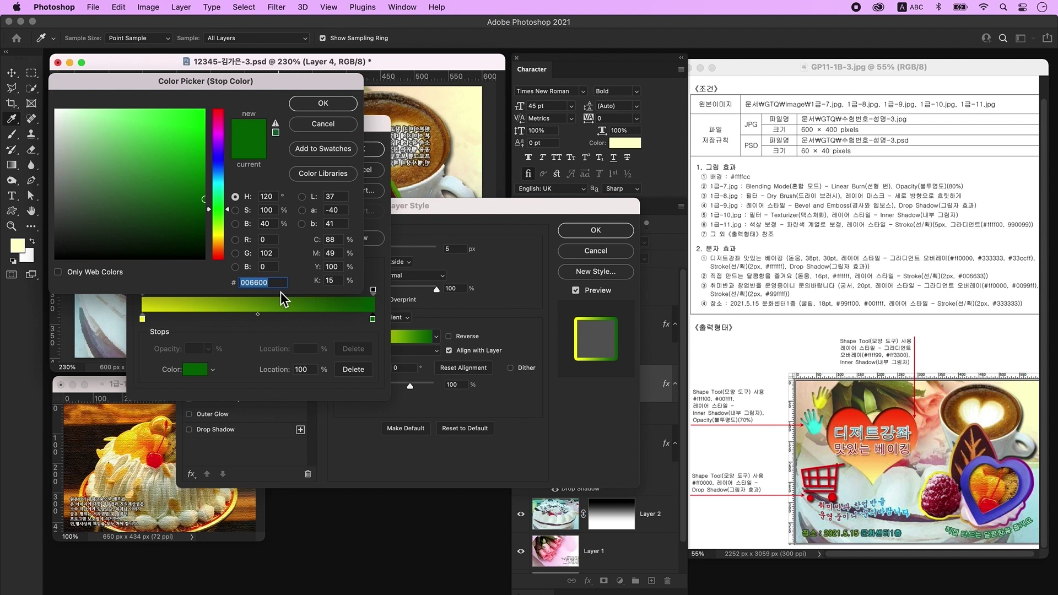
{"action": "type", "text": "990099"}
{"action": "key", "text": "Return"}
{"action": "key", "text": "Return"}
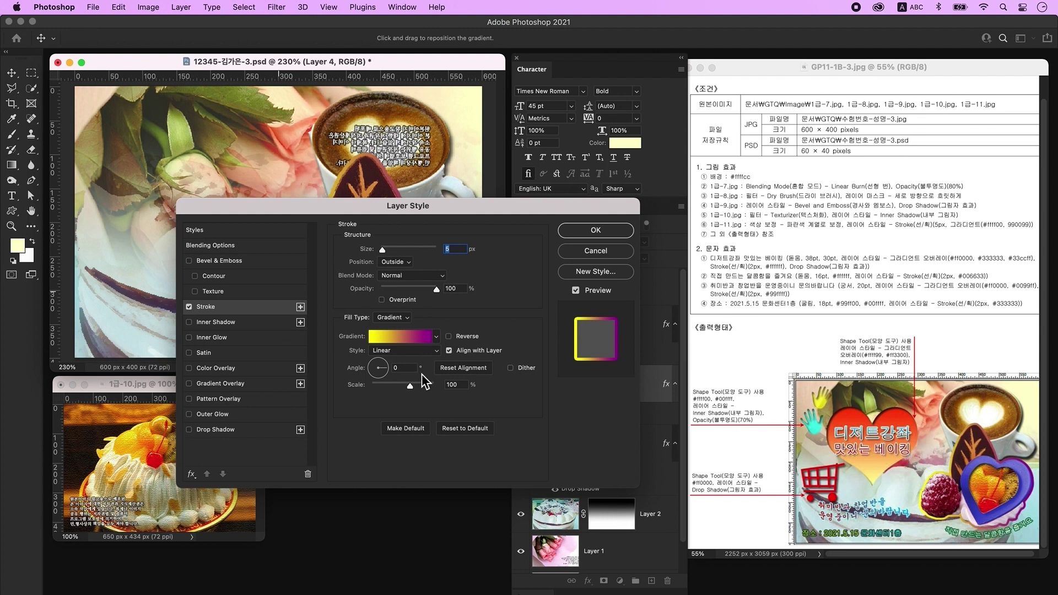
{"action": "left_click", "coordinate": [606, 234]}
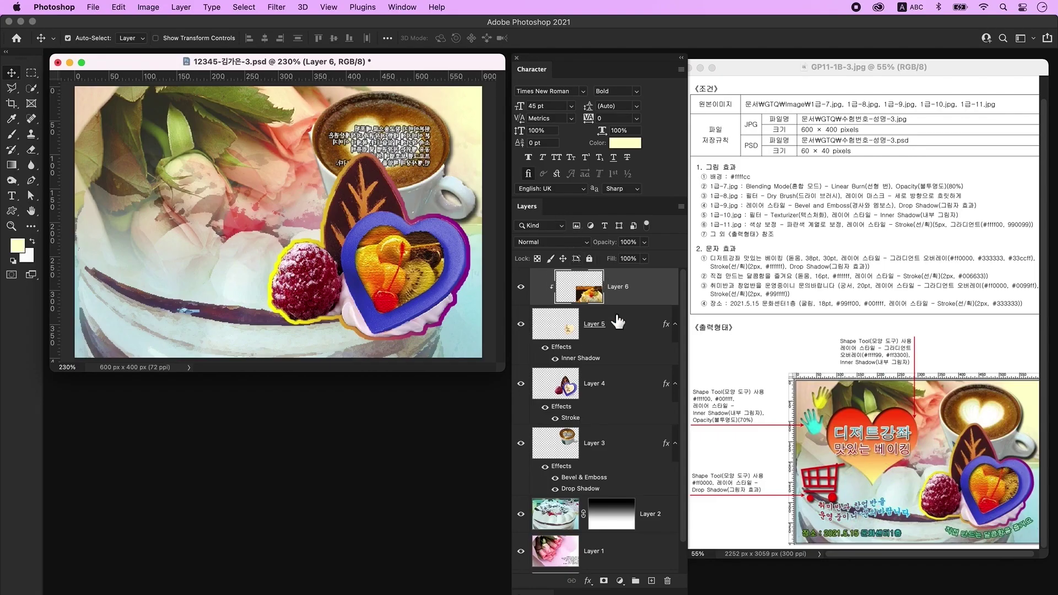
On a new layer, type the title '디저트강좌' / '맛있는 베이킹' on two lines
{"action": "left_click", "coordinate": [650, 582]}
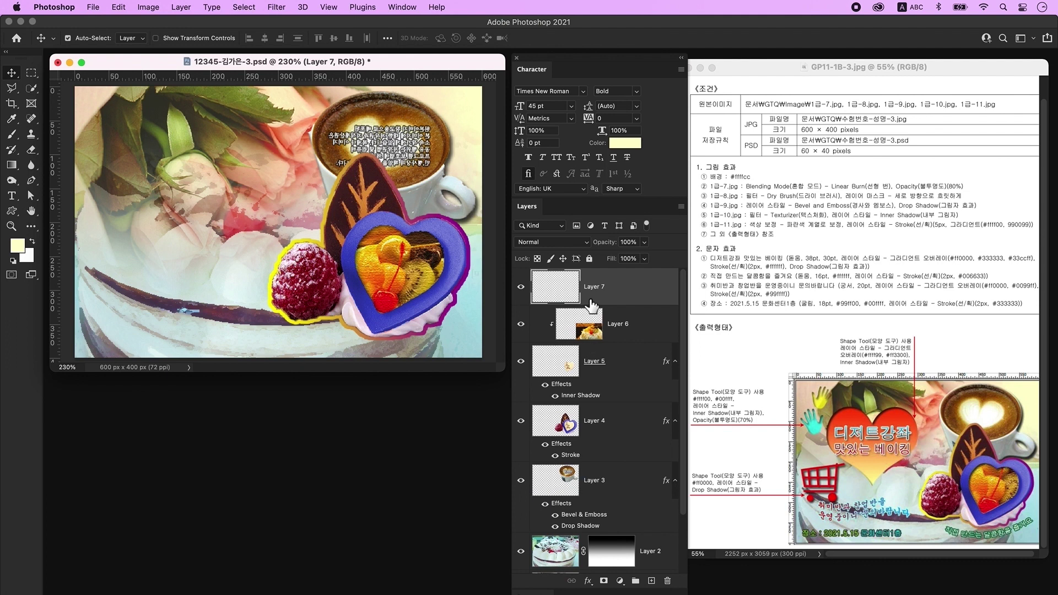
{"action": "left_click", "coordinate": [11, 196]}
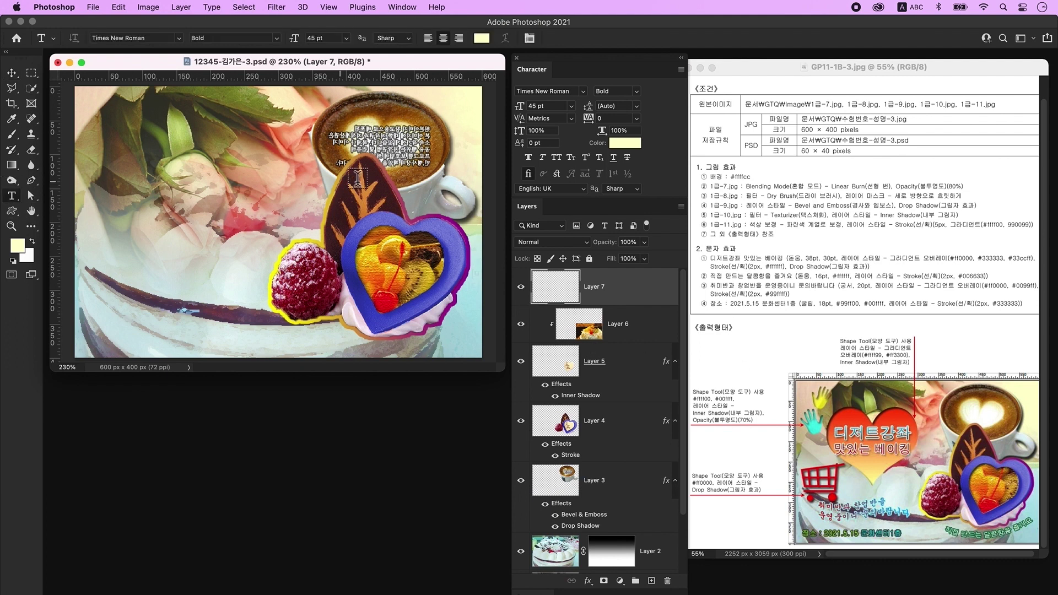
{"action": "left_click", "coordinate": [204, 170]}
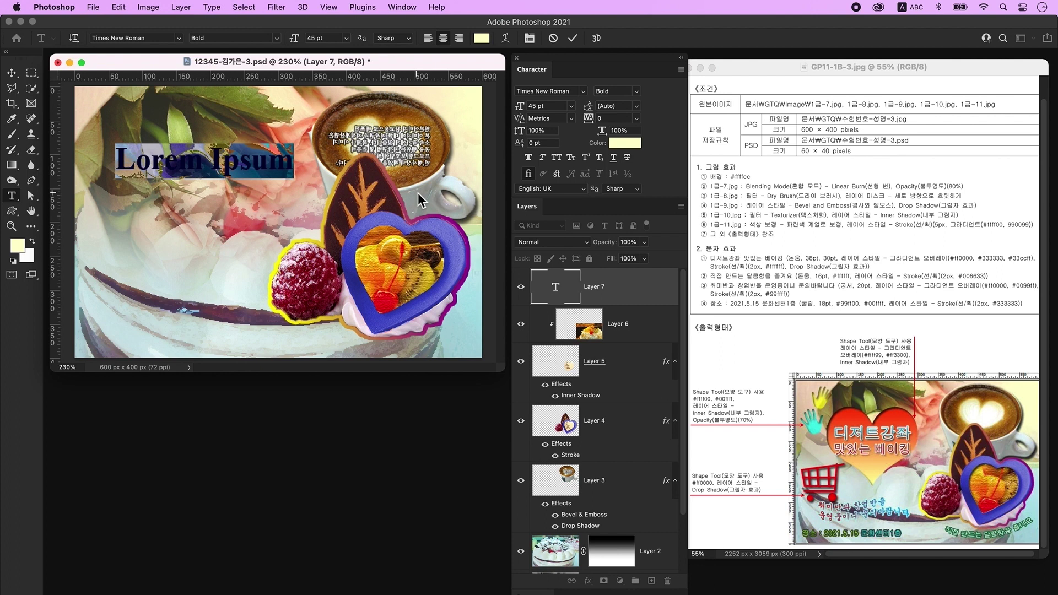
{"action": "key", "text": "ctrl+space"}
{"action": "type", "text": "디저"}
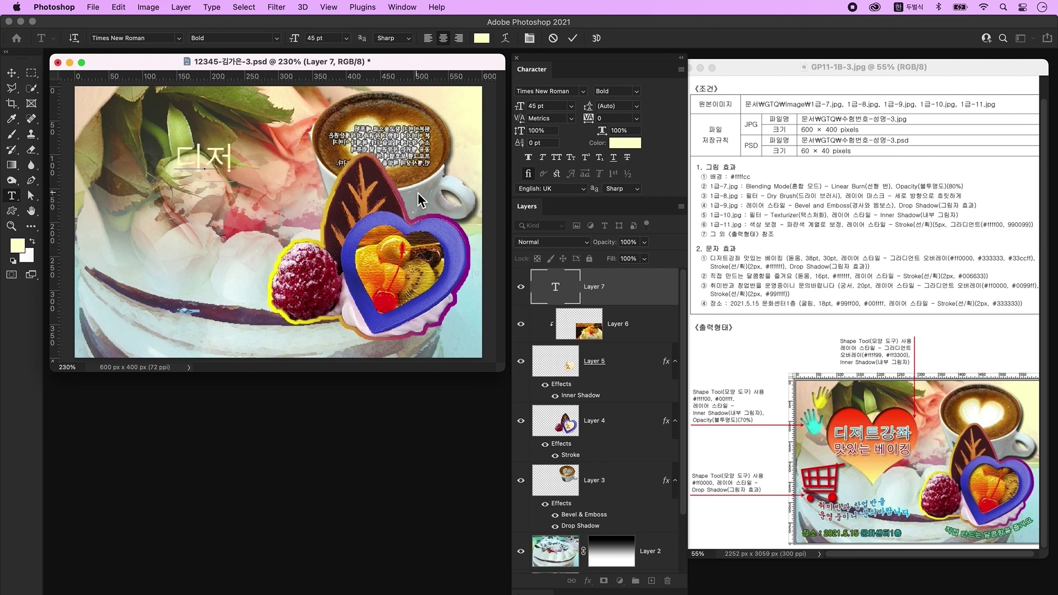
{"action": "type", "text": "트강좌 맛있느ㄴ 베이킹"}
{"action": "key", "text": "Left"}
{"action": "key", "text": "Left"}
{"action": "key", "text": "Left"}
{"action": "key", "text": "Left"}
{"action": "key", "text": "Left"}
{"action": "key", "text": "Left"}
{"action": "key", "text": "Left"}
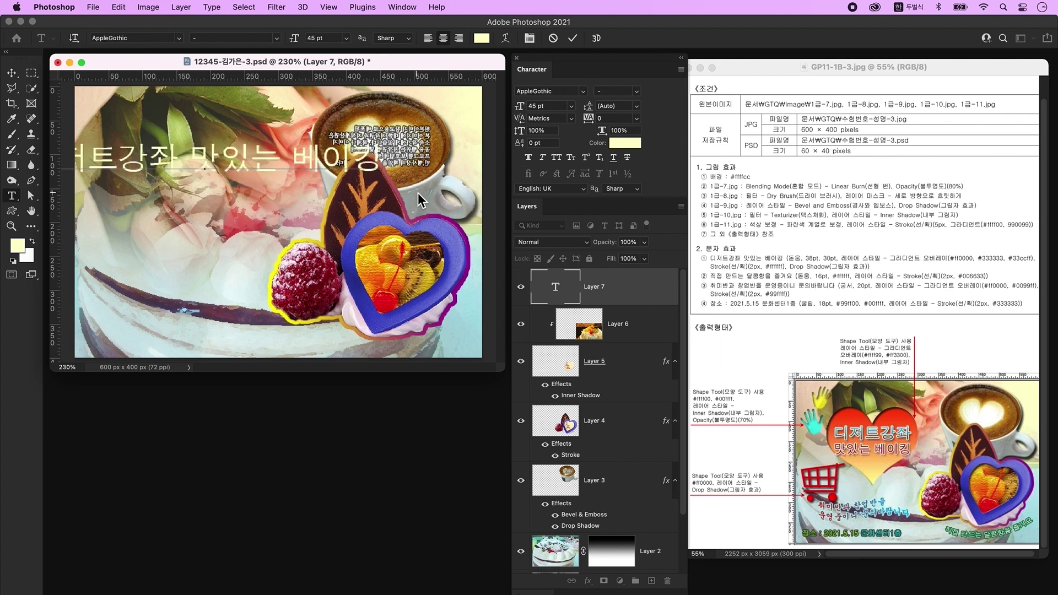
{"action": "key", "text": "Return"}
{"action": "left_click", "coordinate": [419, 194]}
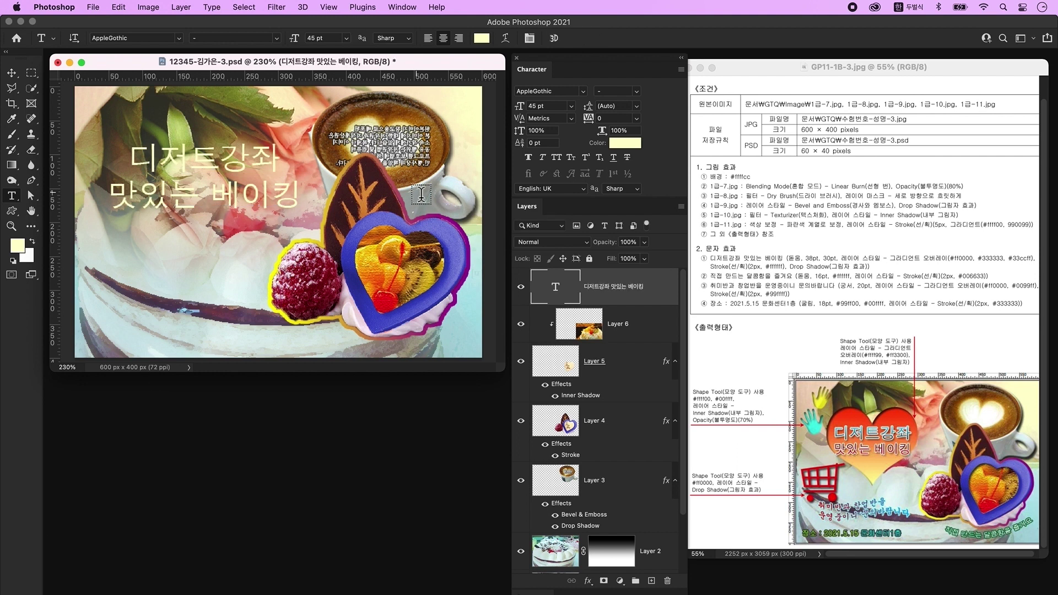
Set the title font to KoPubWorld돋움체_Pro Light at 38 pt
{"action": "left_click", "coordinate": [402, 8]}
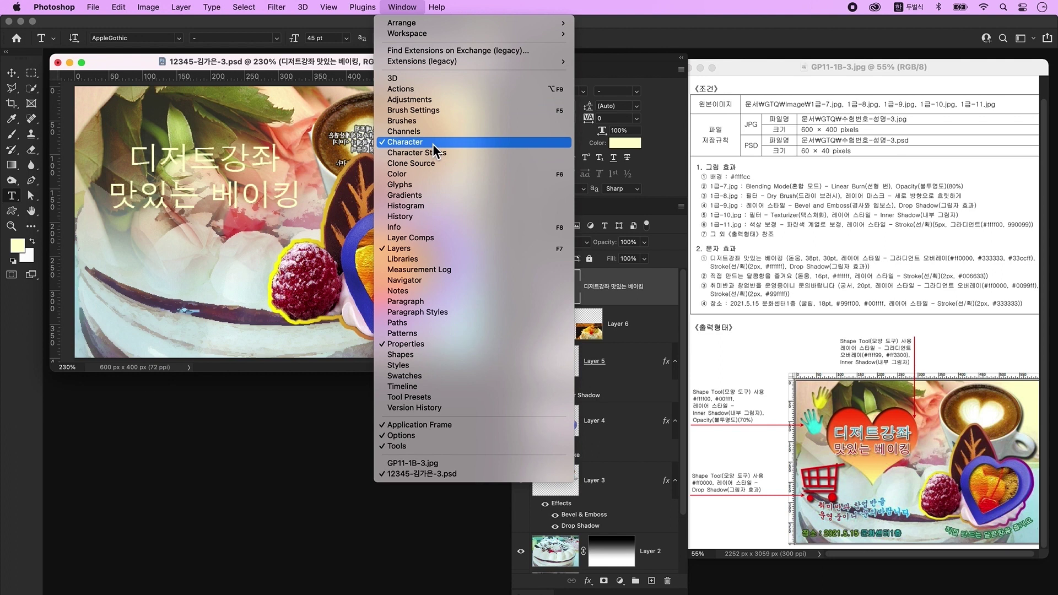
{"action": "left_click", "coordinate": [628, 97]}
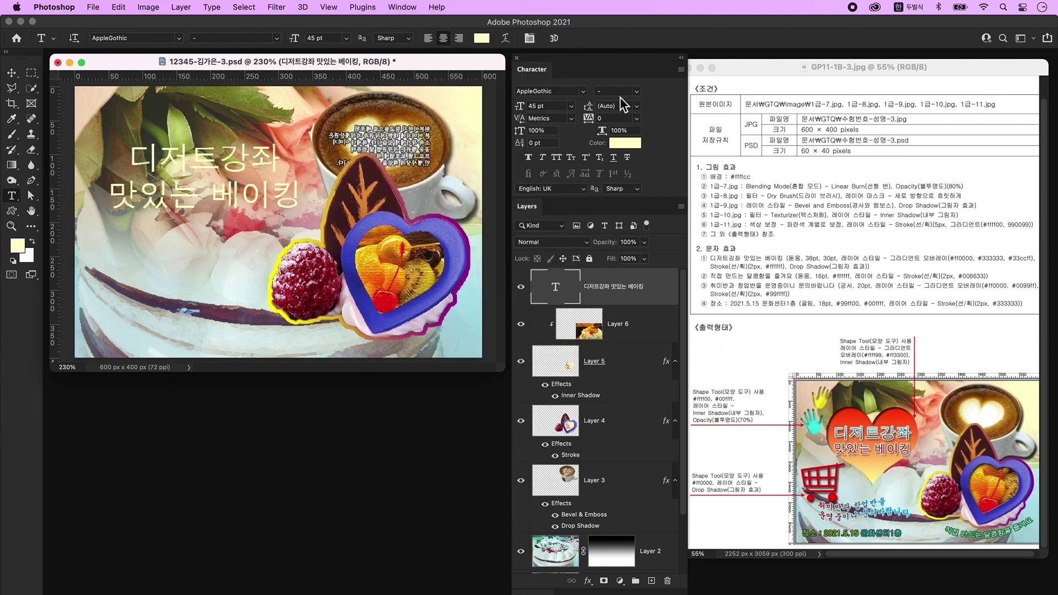
{"action": "left_click", "coordinate": [588, 94]}
{"action": "left_click", "coordinate": [553, 110]}
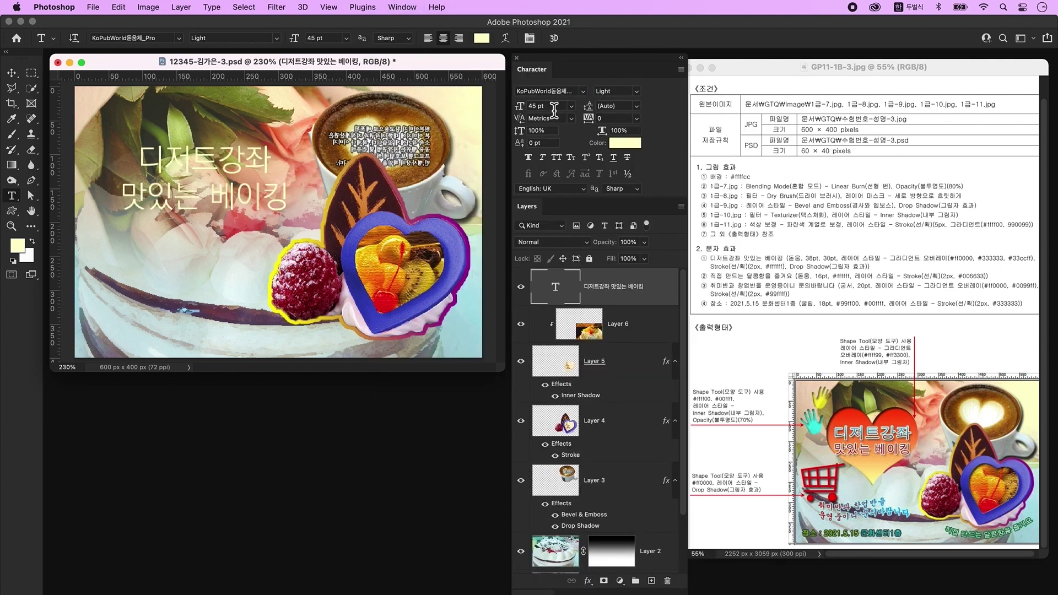
{"action": "left_click", "coordinate": [553, 110]}
{"action": "type", "text": "38"}
{"action": "key", "text": "Return"}
Resize the second line '맛있는 베이킹' to 30 pt and commit the text
{"action": "left_click_drag", "start_coordinate": [134, 190], "coordinate": [277, 196]}
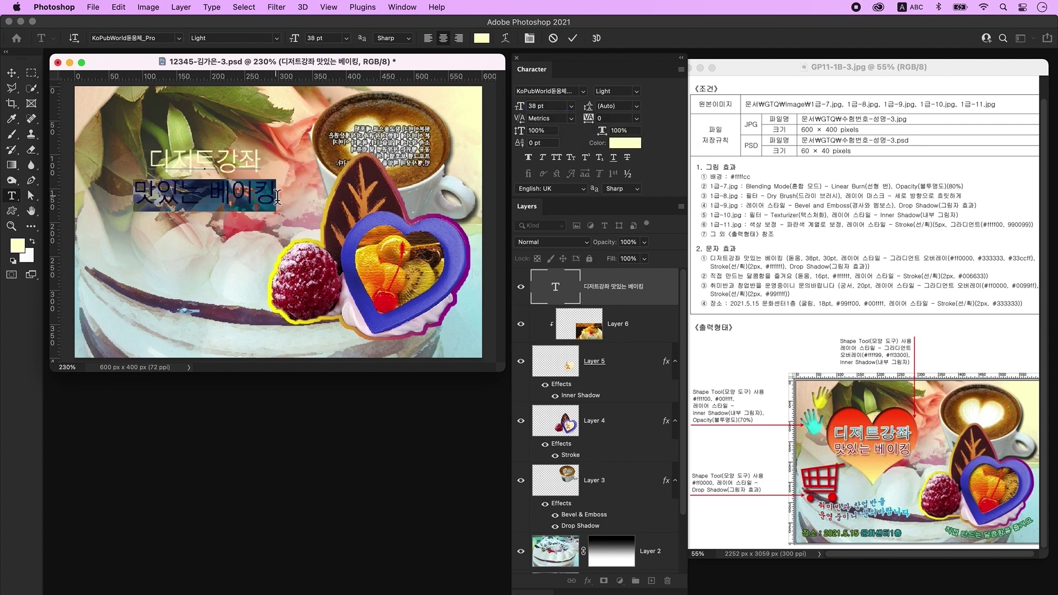
{"action": "left_click", "coordinate": [548, 107]}
{"action": "type", "text": "30"}
{"action": "key", "text": "Return"}
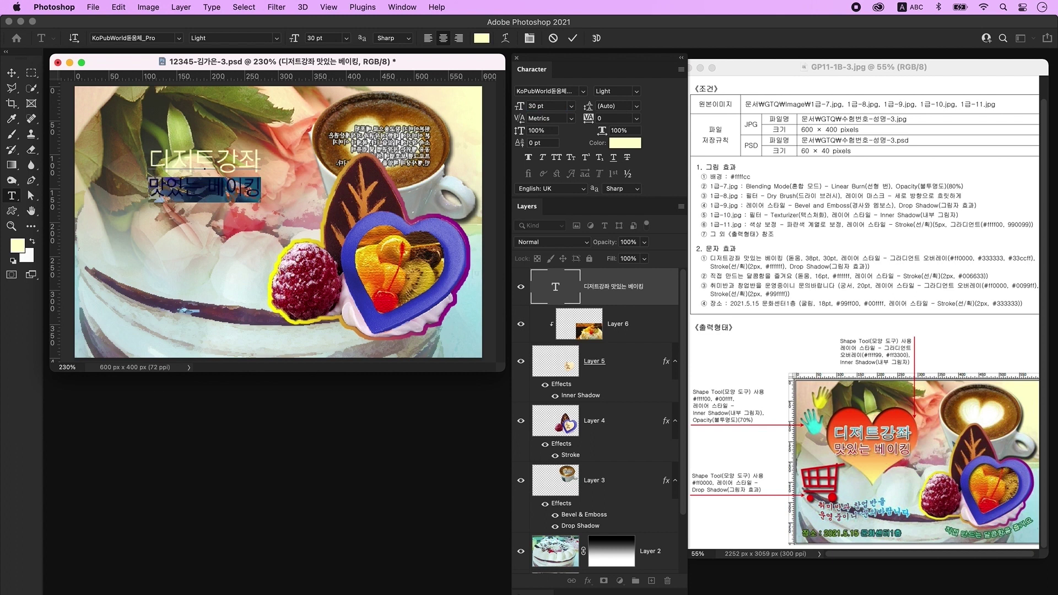
{"action": "key", "text": "super+Return"}
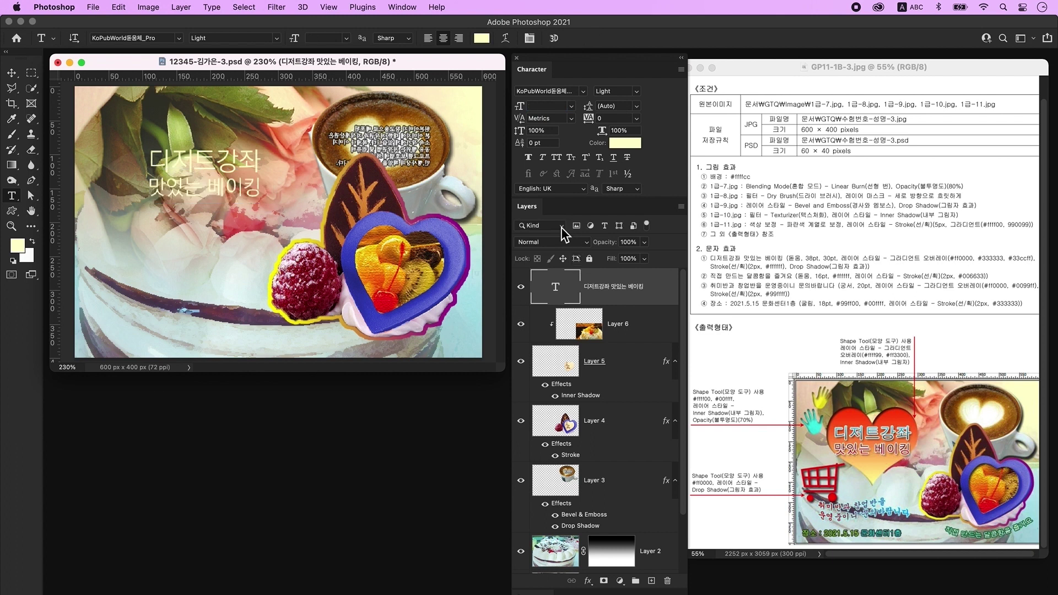
Add a Gradient Overlay to the title and set its left stop to red ff0000
{"action": "double_click", "coordinate": [668, 298]}
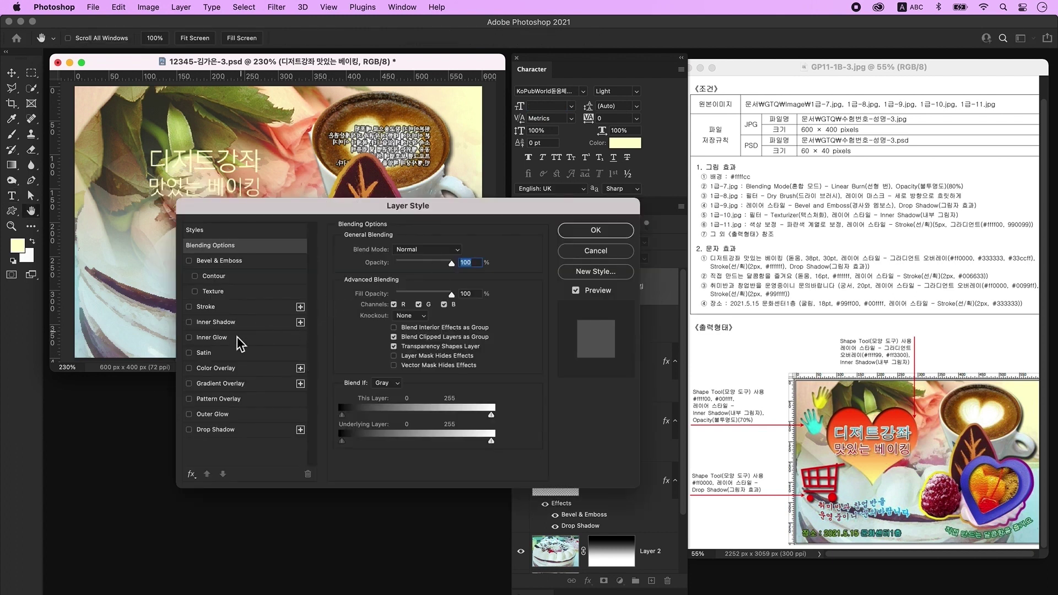
{"action": "left_click", "coordinate": [231, 385]}
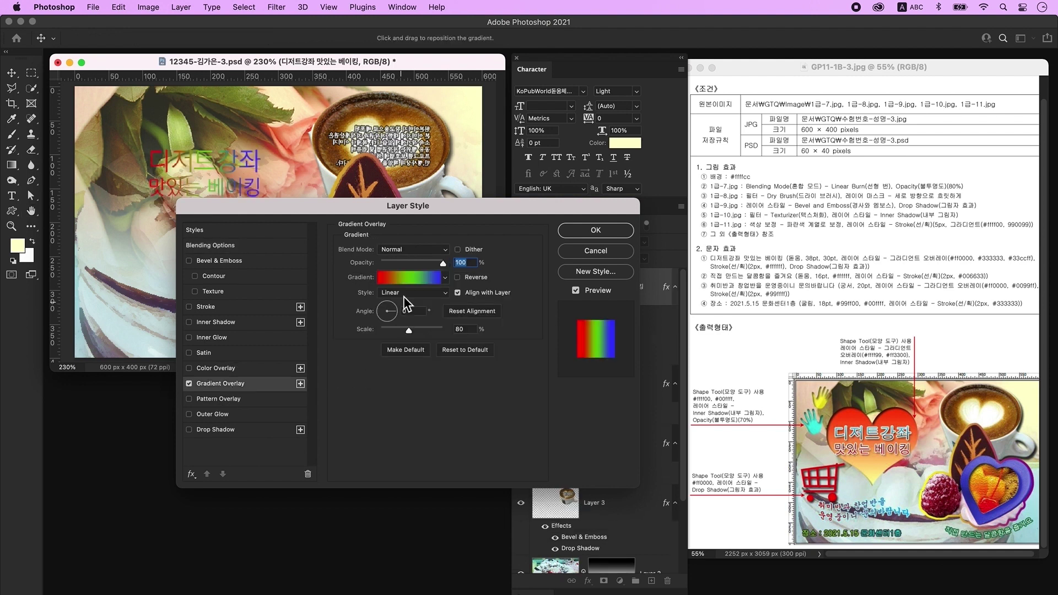
{"action": "left_click", "coordinate": [411, 281]}
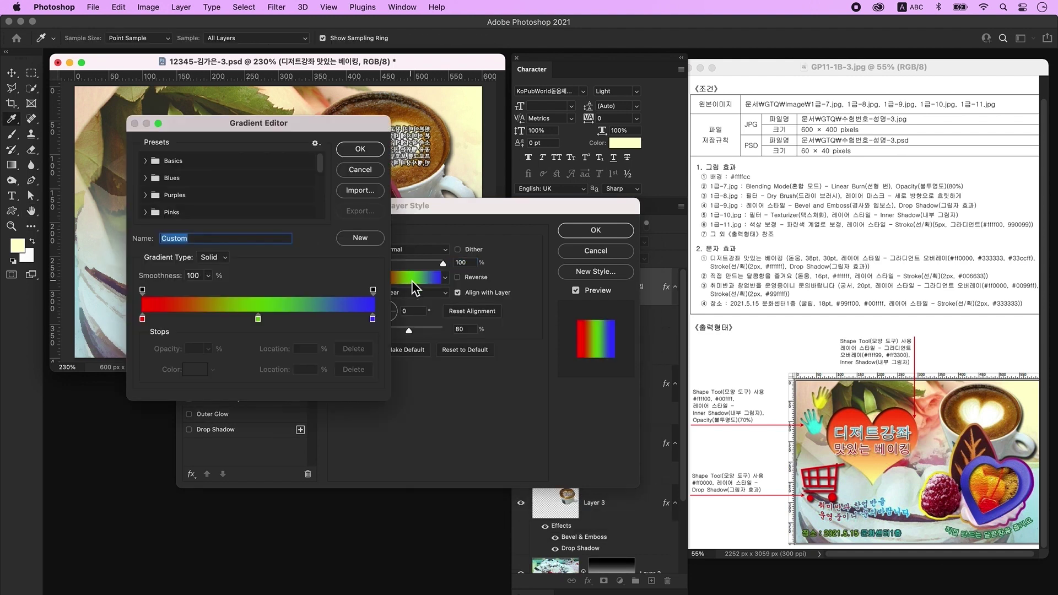
{"action": "double_click", "coordinate": [142, 318]}
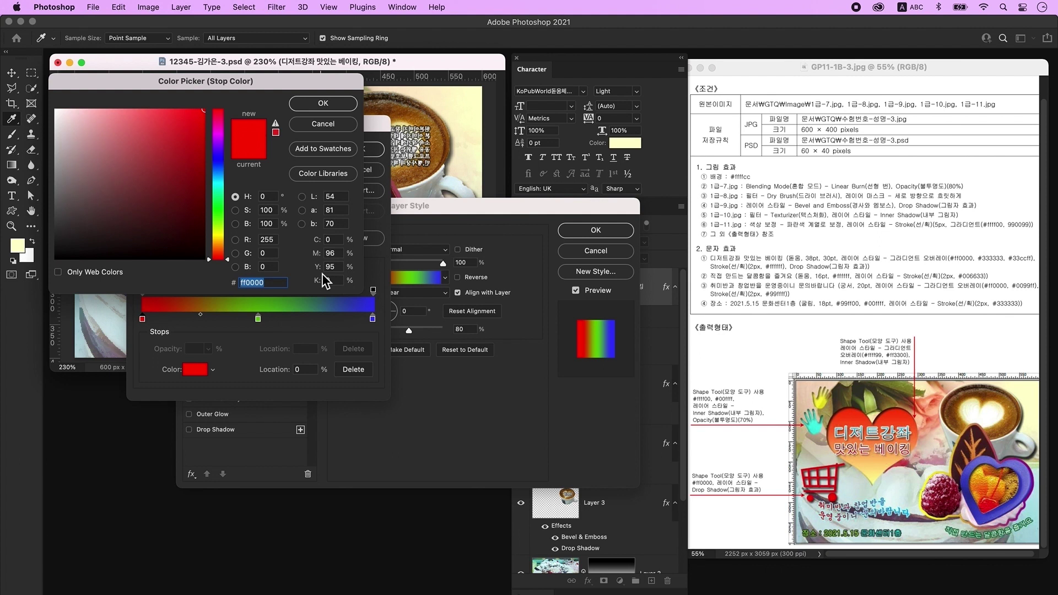
{"action": "type", "text": "ff0000"}
{"action": "key", "text": "Return"}
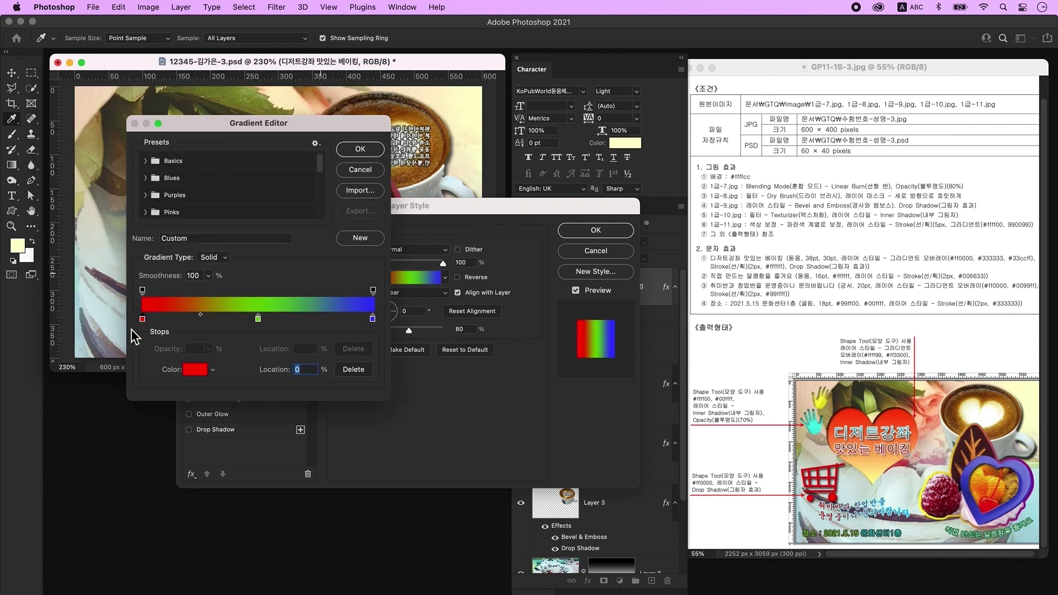
Clear the middle green stop's colour and set the right stop to light blue 33ccff
{"action": "double_click", "coordinate": [258, 318]}
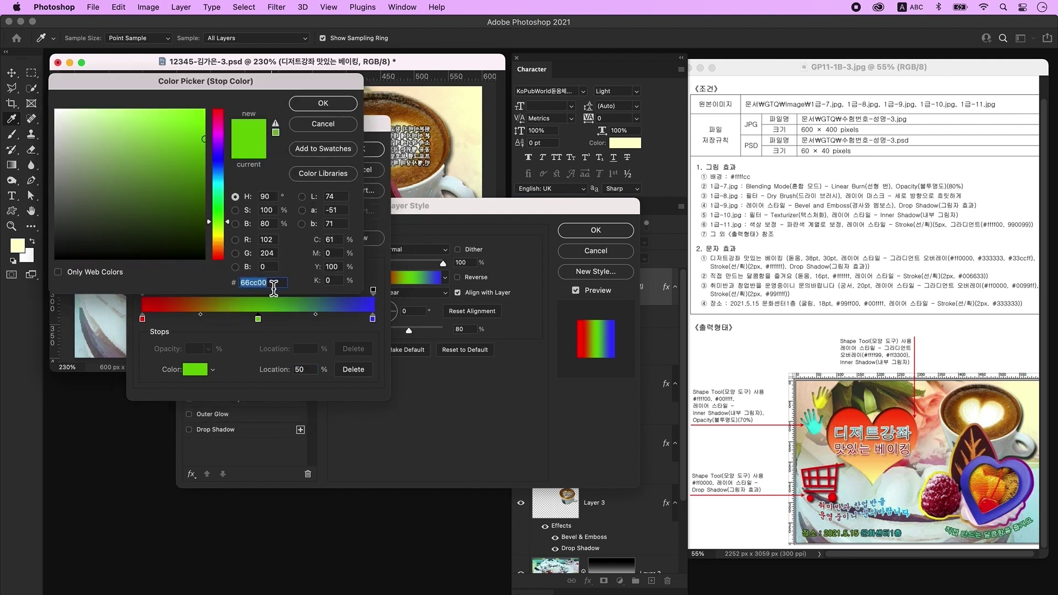
{"action": "key", "text": "BackSpace"}
{"action": "key", "text": "Return"}
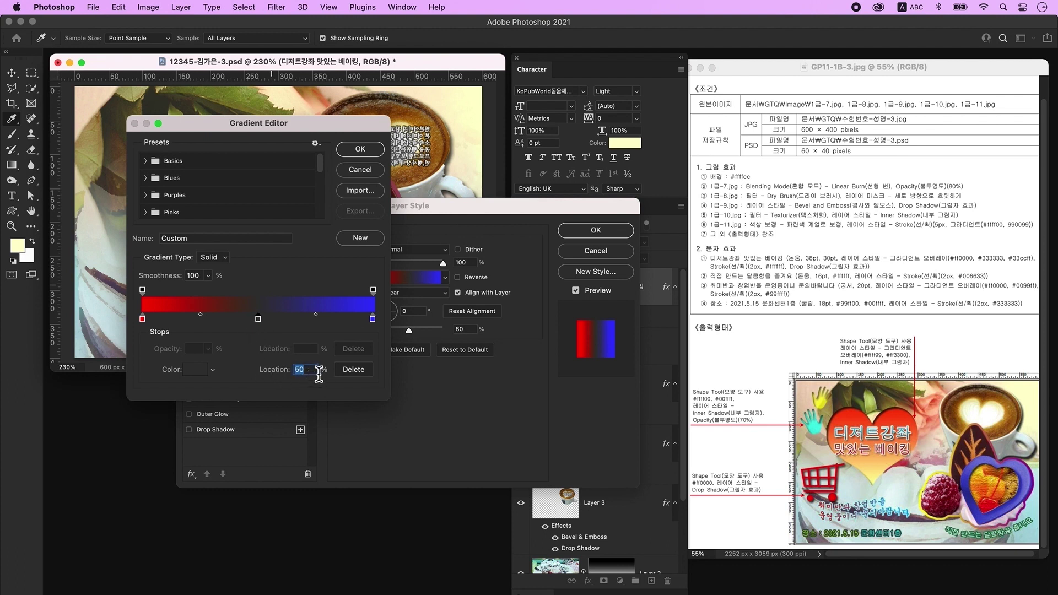
{"action": "double_click", "coordinate": [373, 319]}
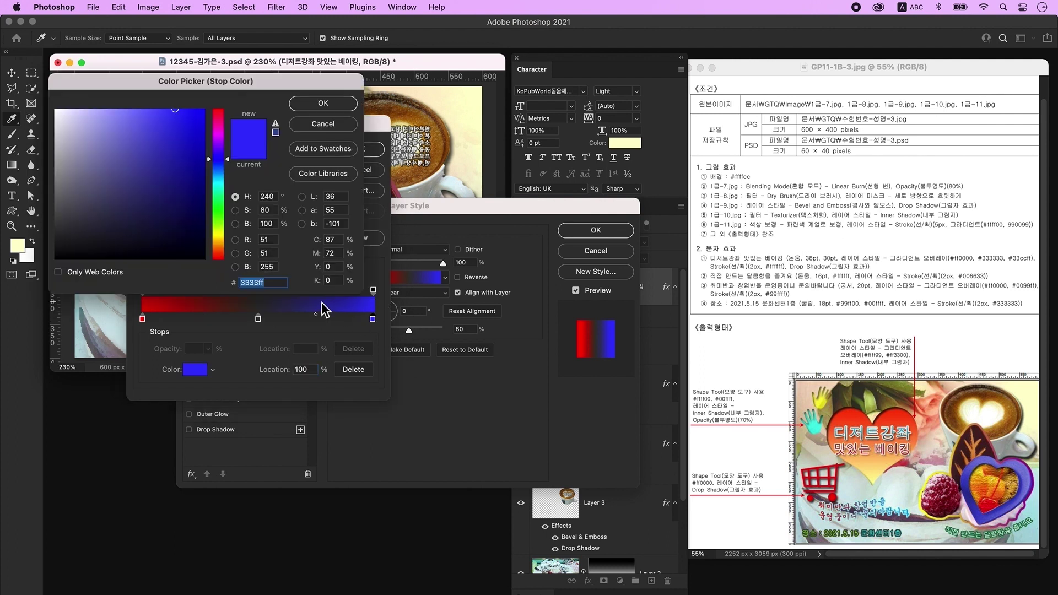
{"action": "type", "text": "33ccff"}
{"action": "key", "text": "Return"}
{"action": "key", "text": "Return"}
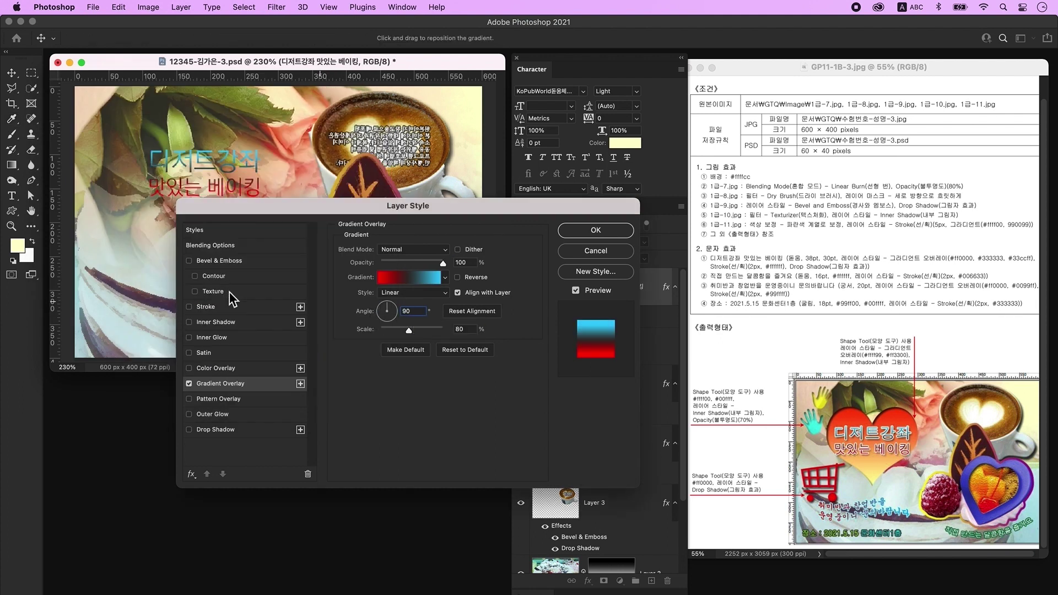
Add a 2 px solid white Stroke and a Drop Shadow to the title, then apply
{"action": "left_click", "coordinate": [223, 306]}
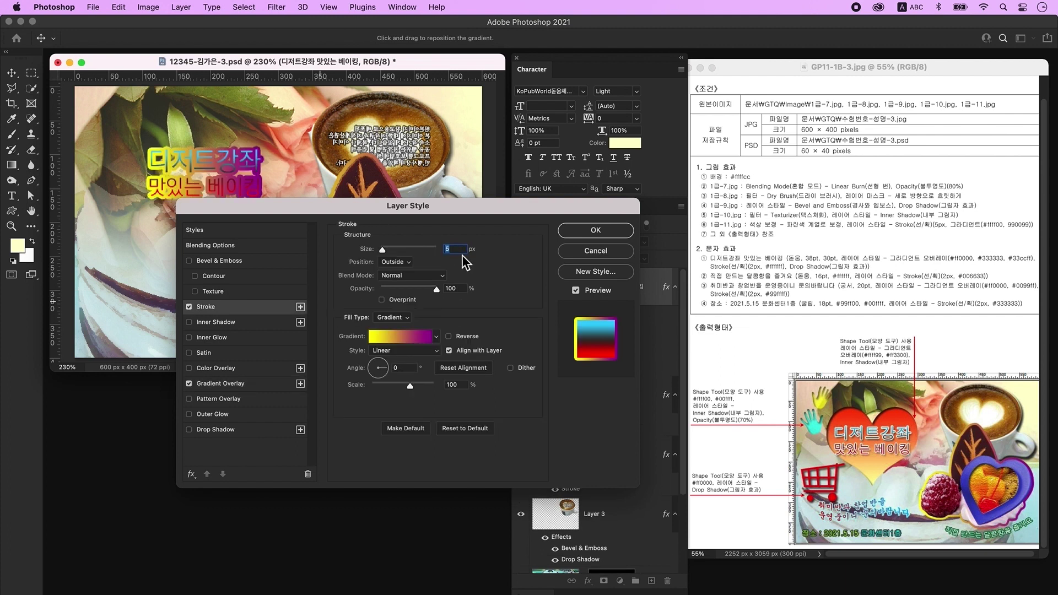
{"action": "type", "text": "2"}
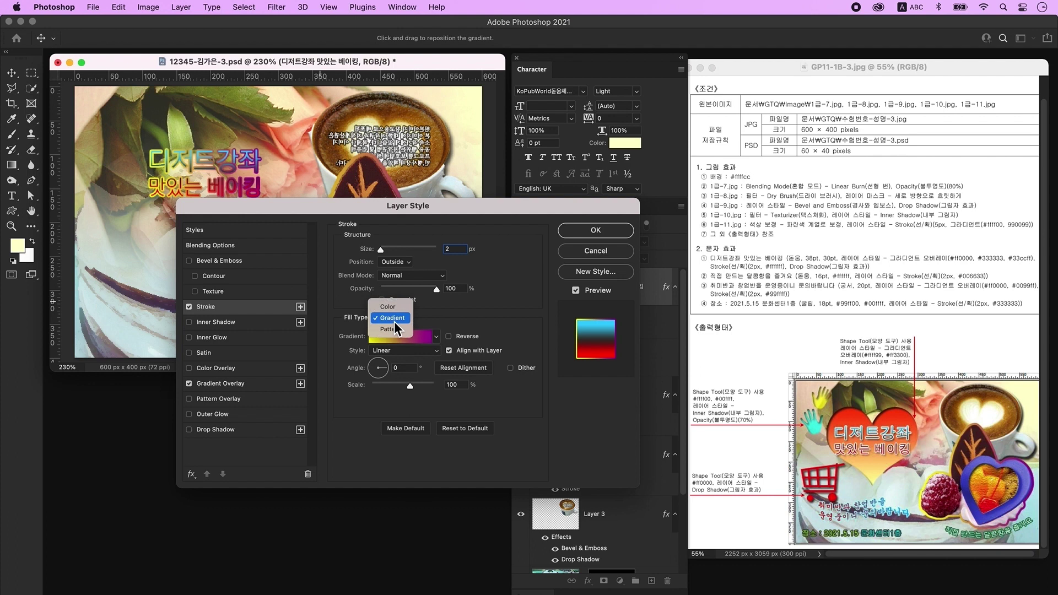
{"action": "left_click", "coordinate": [395, 308]}
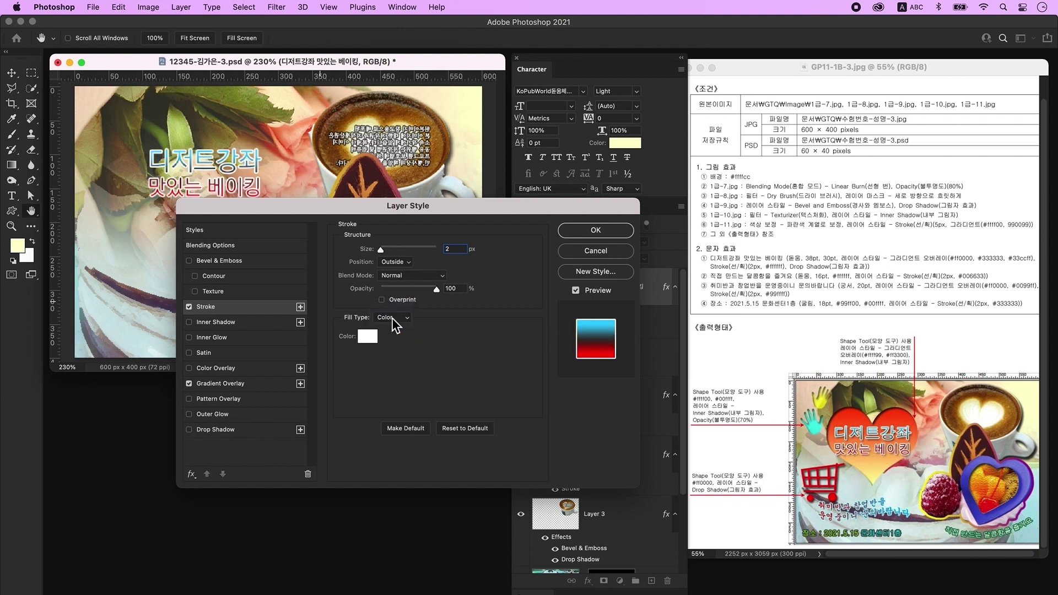
{"action": "left_click", "coordinate": [368, 335]}
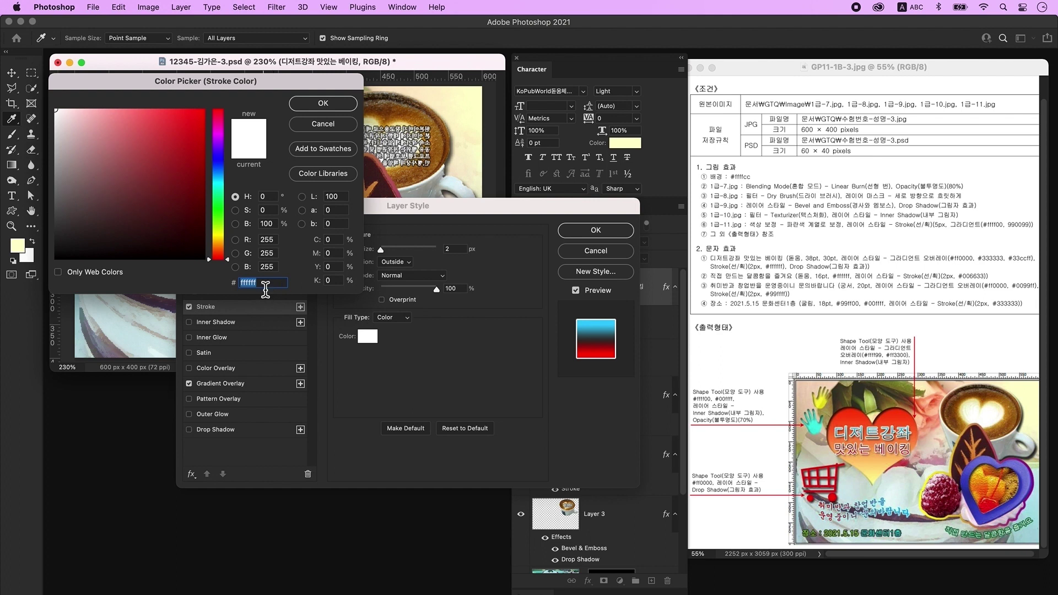
{"action": "left_click", "coordinate": [333, 126]}
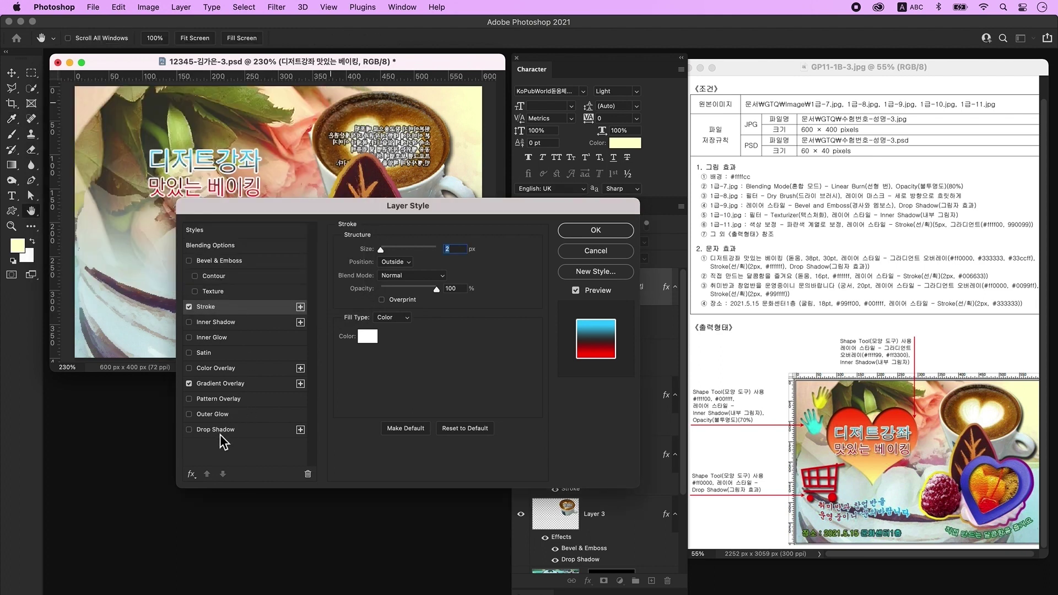
{"action": "left_click", "coordinate": [237, 429]}
{"action": "left_click", "coordinate": [604, 227]}
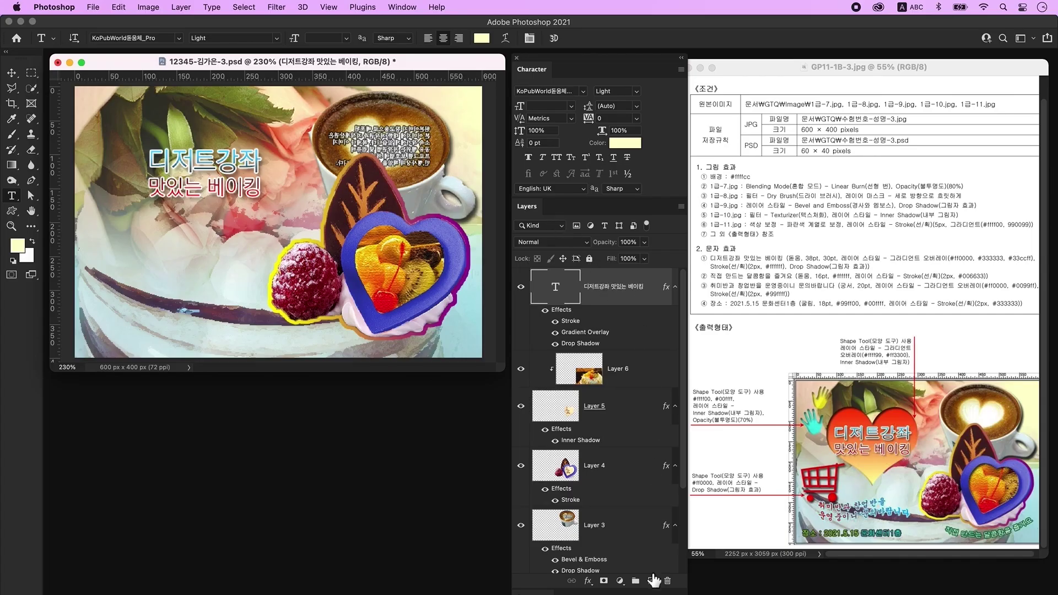
On a new layer, type '직접 만드는 달콤함을 즐겨요' on the cake's left side
{"action": "left_click", "coordinate": [652, 581]}
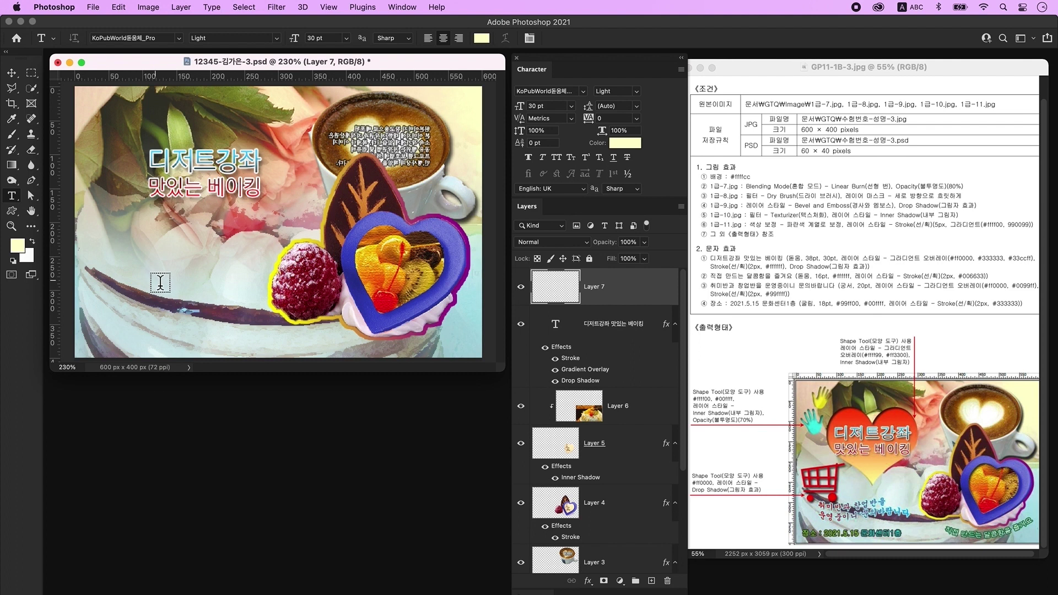
{"action": "left_click", "coordinate": [177, 268]}
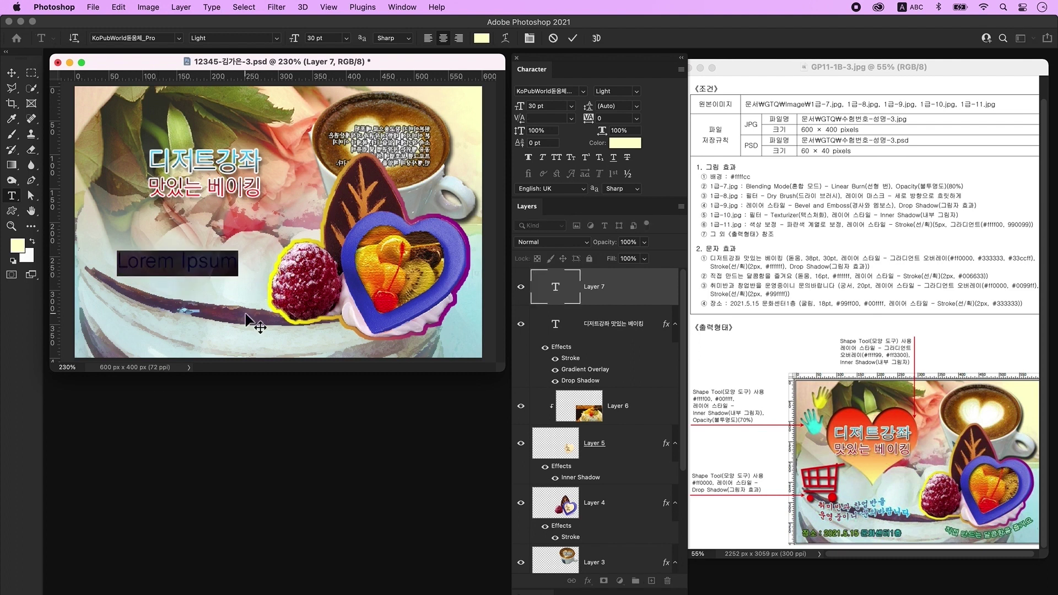
{"action": "key", "text": "BackSpace"}
{"action": "key", "text": "ctrl+space"}
{"action": "type", "text": "직접 만드는 달콤함을 즐겨요"}
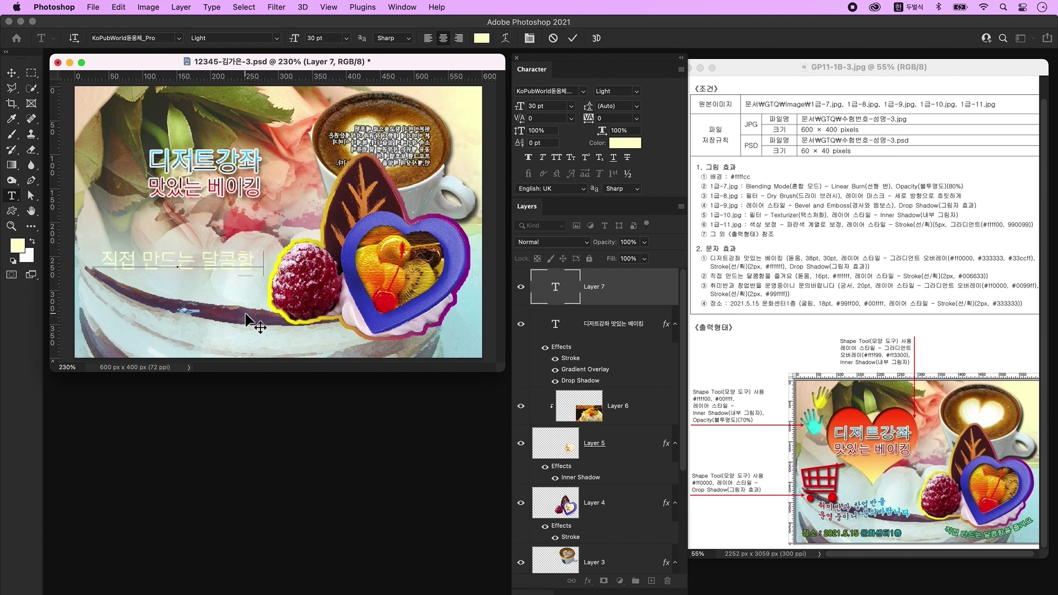
{"action": "left_click", "coordinate": [246, 319]}
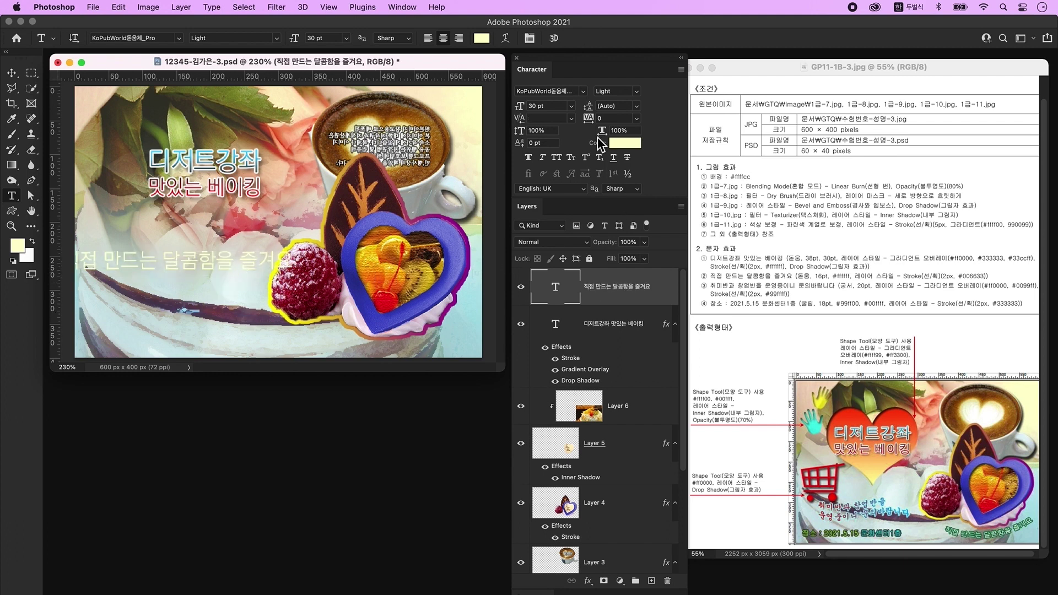
Set the sentence to 16 pt and white (ffffff)
{"action": "left_click", "coordinate": [556, 107]}
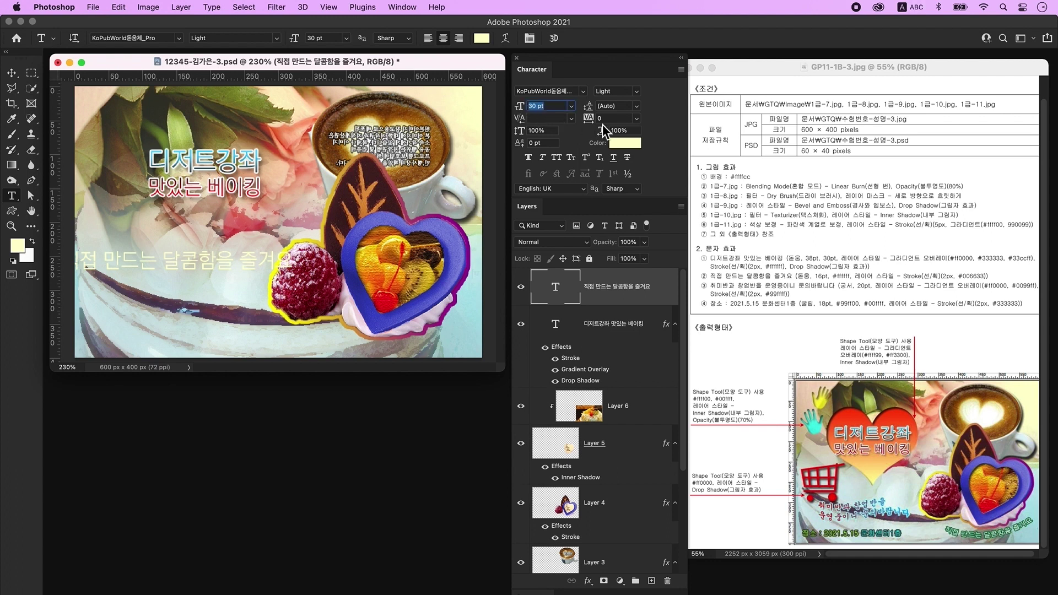
{"action": "type", "text": "16"}
{"action": "key", "text": "Return"}
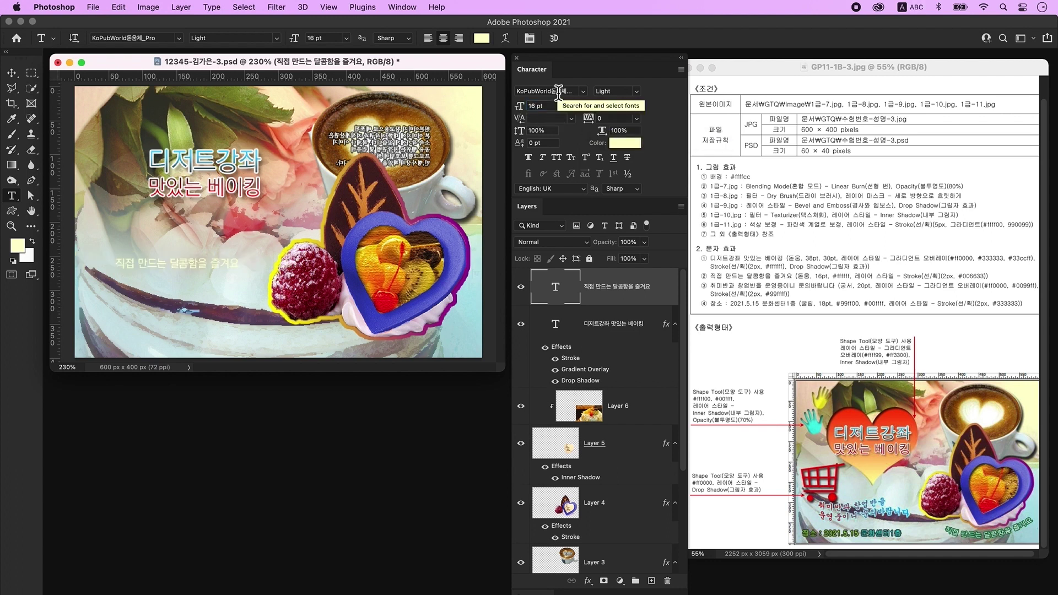
{"action": "left_click", "coordinate": [622, 144]}
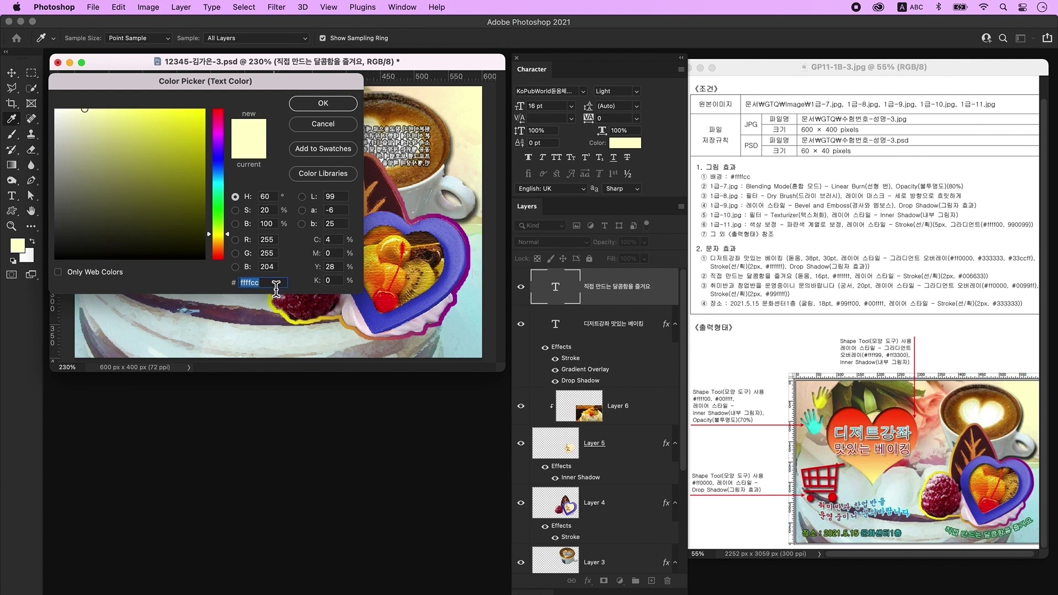
{"action": "type", "text": "ffffff"}
{"action": "key", "text": "Return"}
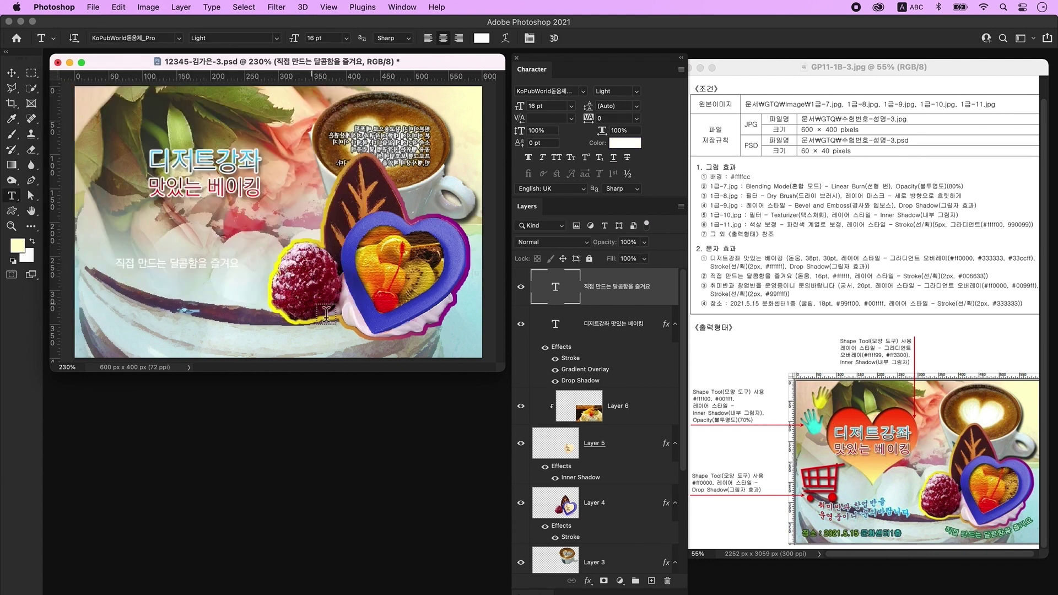
{"action": "double_click", "coordinate": [672, 299]}
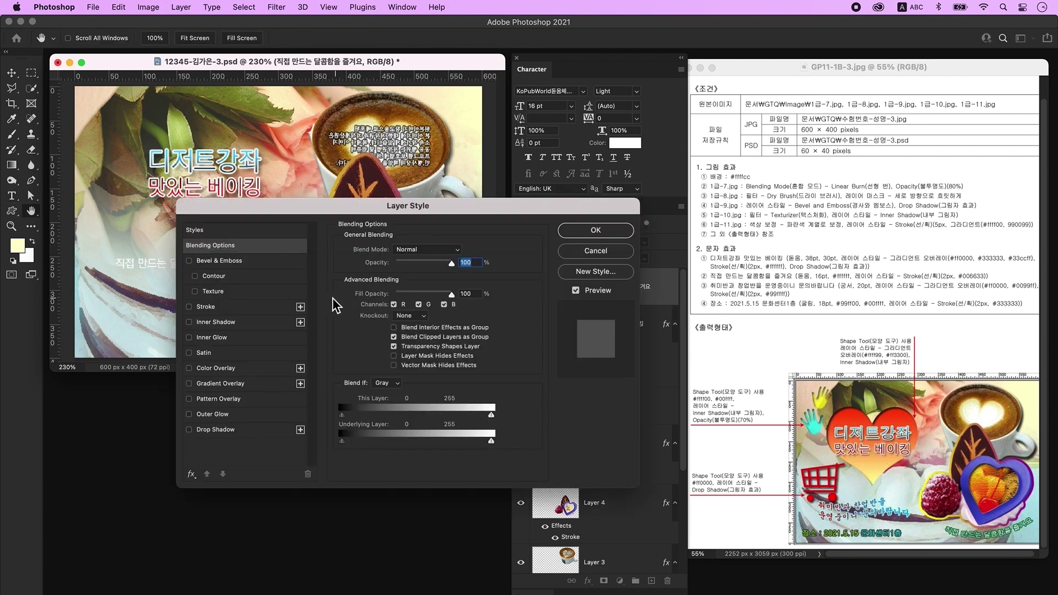
Give the subtitle a 2 px Stroke in dark green 006633
{"action": "left_click", "coordinate": [225, 308]}
{"action": "double_click", "coordinate": [450, 249]}
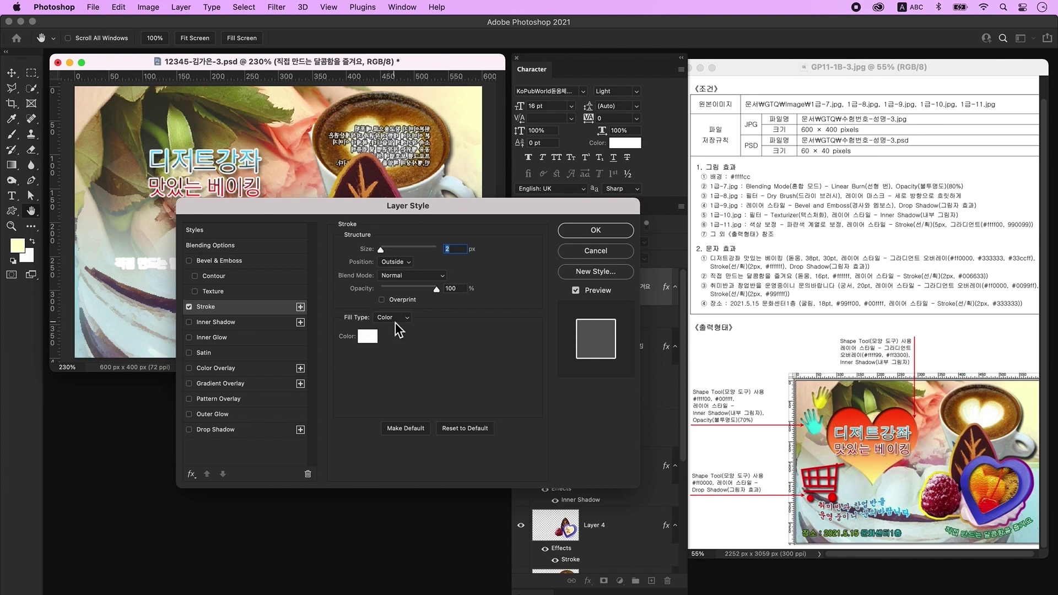
{"action": "left_click", "coordinate": [368, 336]}
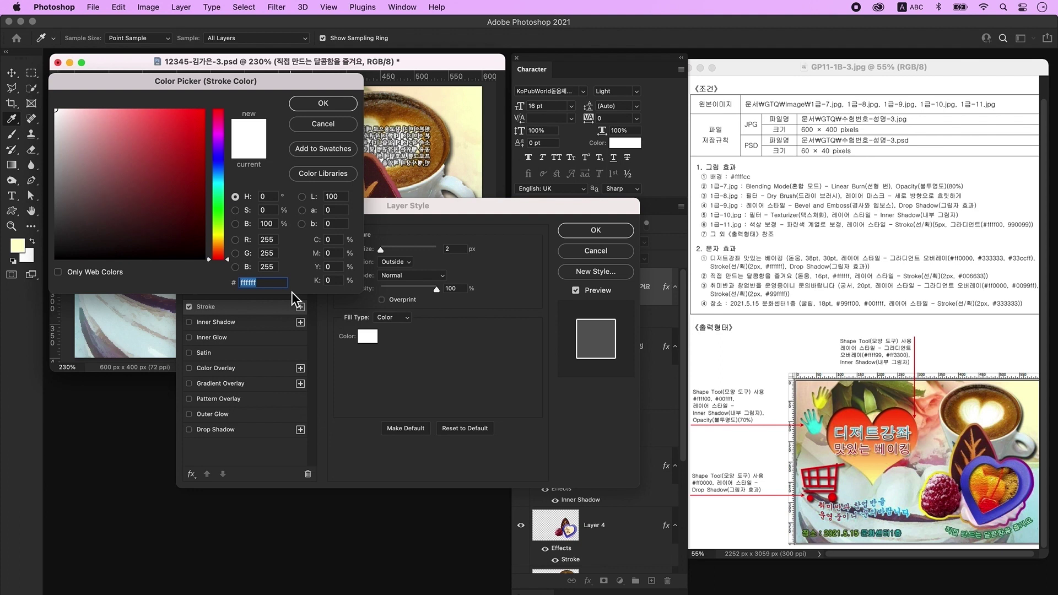
{"action": "type", "text": "006633"}
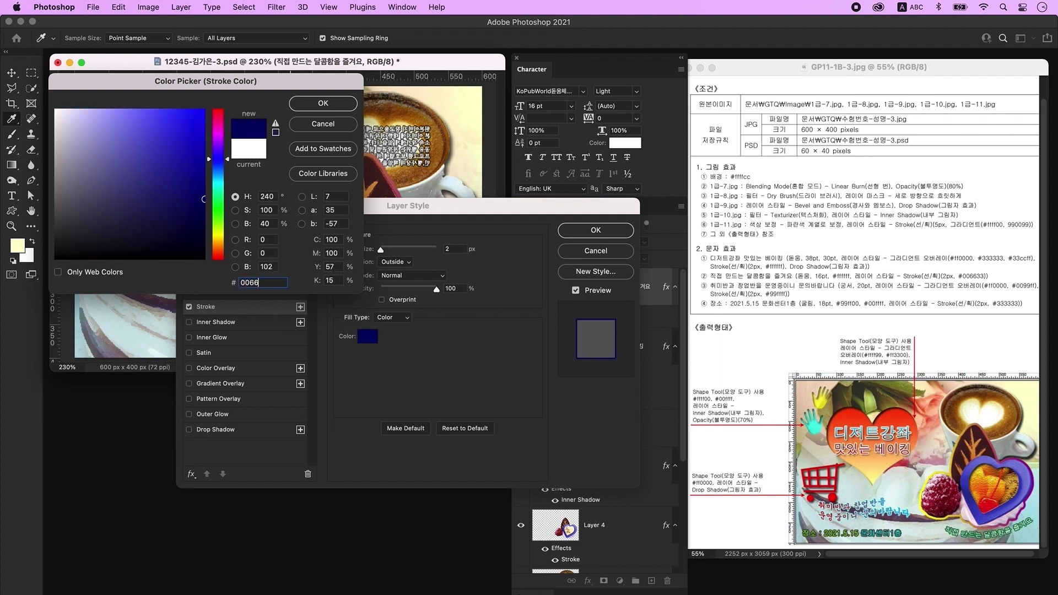
{"action": "key", "text": "Return"}
{"action": "key", "text": "Return"}
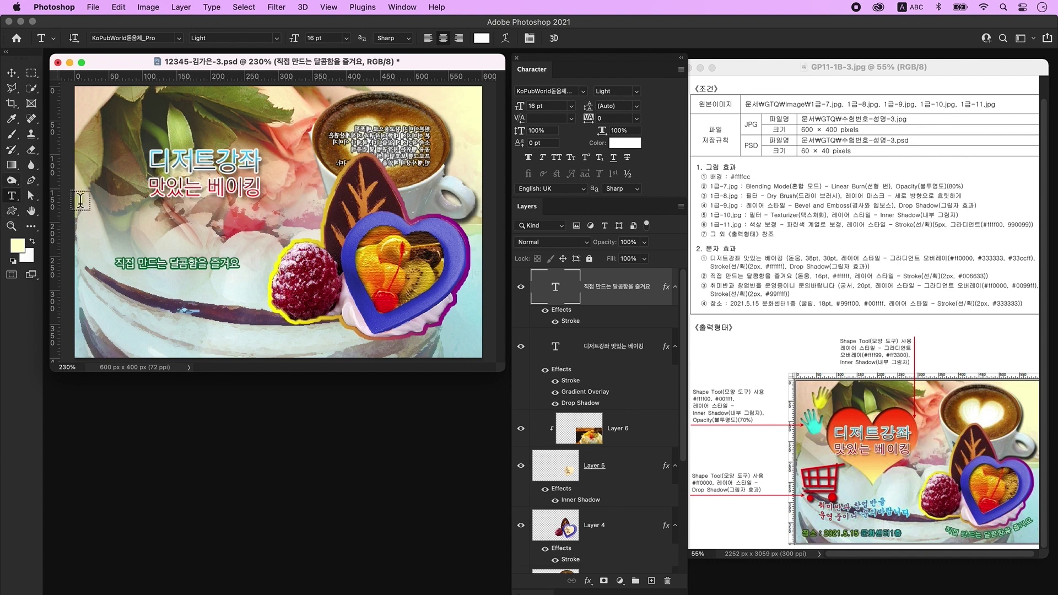
Warp the subtitle with the Arc style at bend -23
{"action": "left_click", "coordinate": [505, 37]}
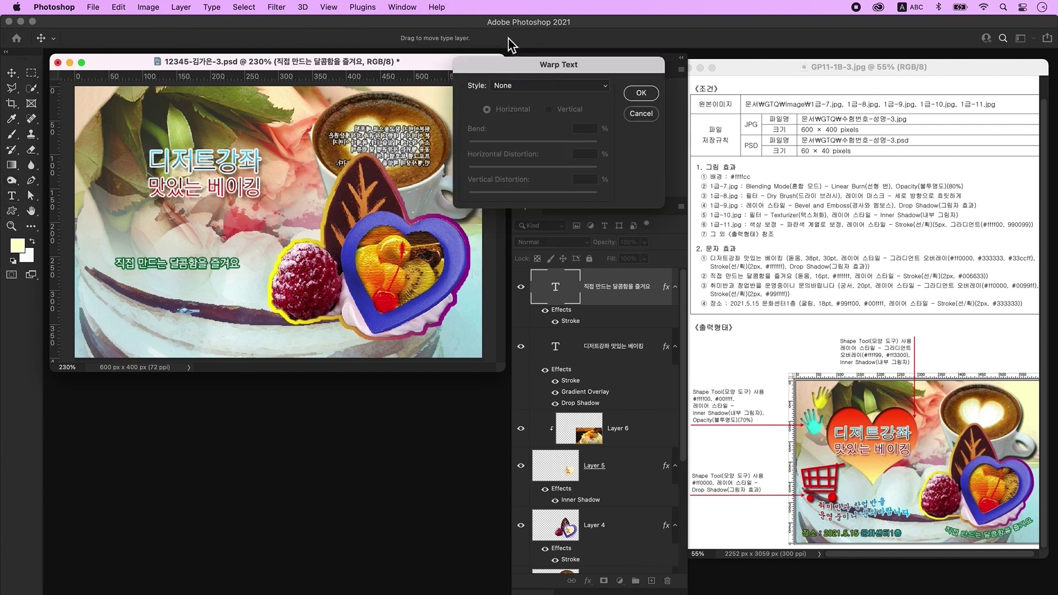
{"action": "left_click", "coordinate": [505, 87]}
{"action": "left_click", "coordinate": [511, 100]}
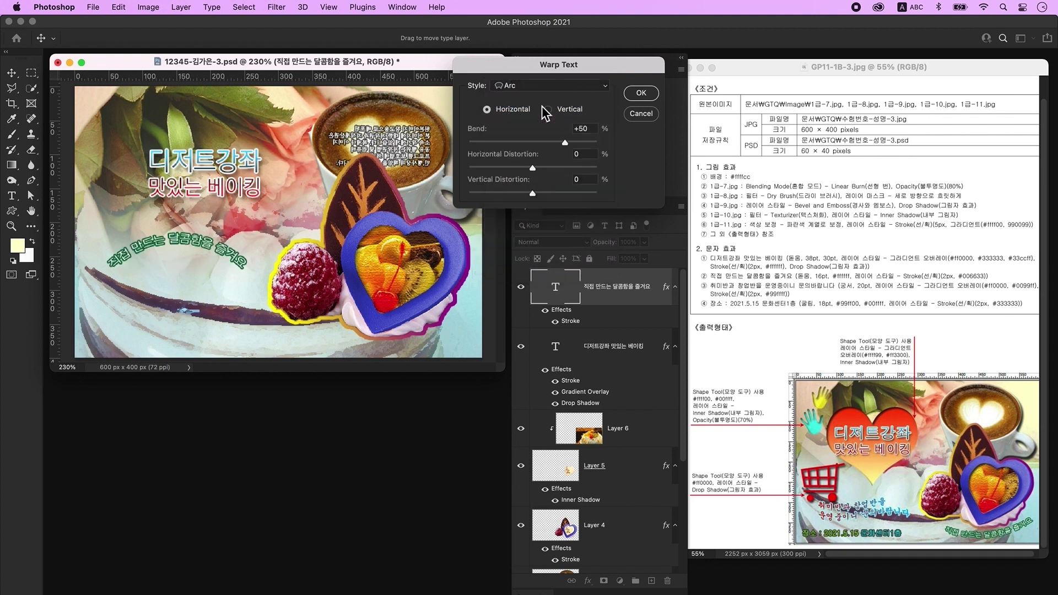
{"action": "left_click_drag", "start_coordinate": [568, 144], "coordinate": [517, 143]}
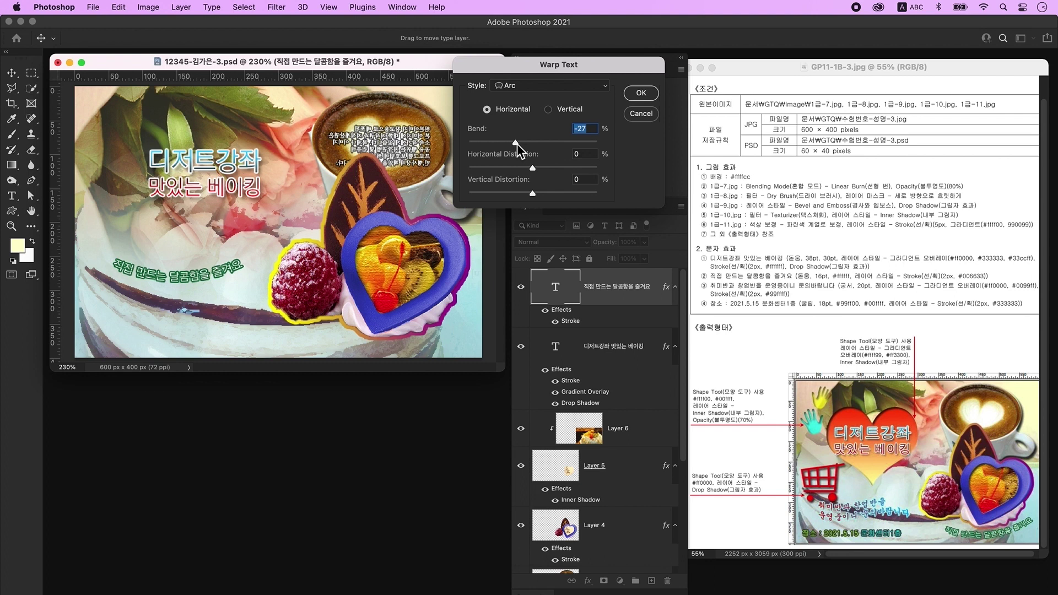
{"action": "left_click_drag", "start_coordinate": [519, 144], "coordinate": [519, 144]}
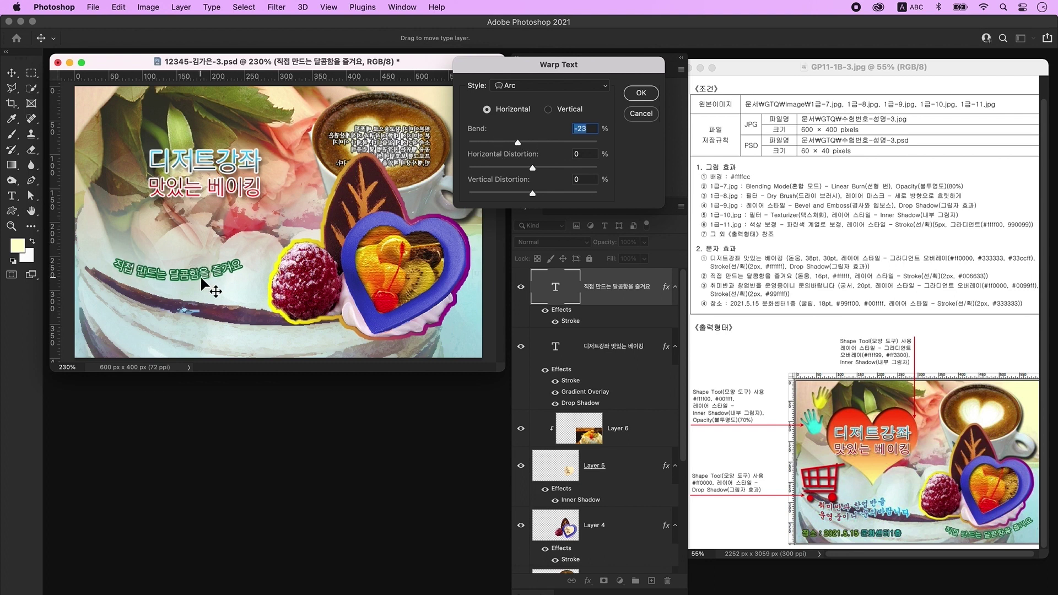
{"action": "left_click", "coordinate": [649, 95]}
Move the arched subtitle to the cake's lower right and tilt it about 10°
{"action": "left_click_drag", "start_coordinate": [185, 280], "coordinate": [399, 353]}
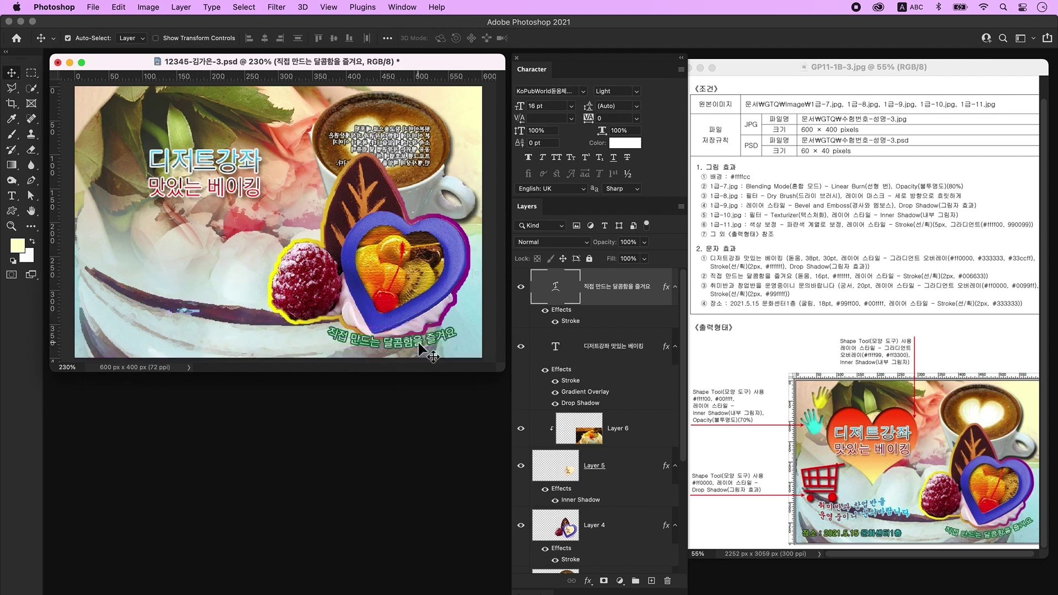
{"action": "key", "text": "super+t"}
{"action": "left_click_drag", "start_coordinate": [472, 362], "coordinate": [412, 338]}
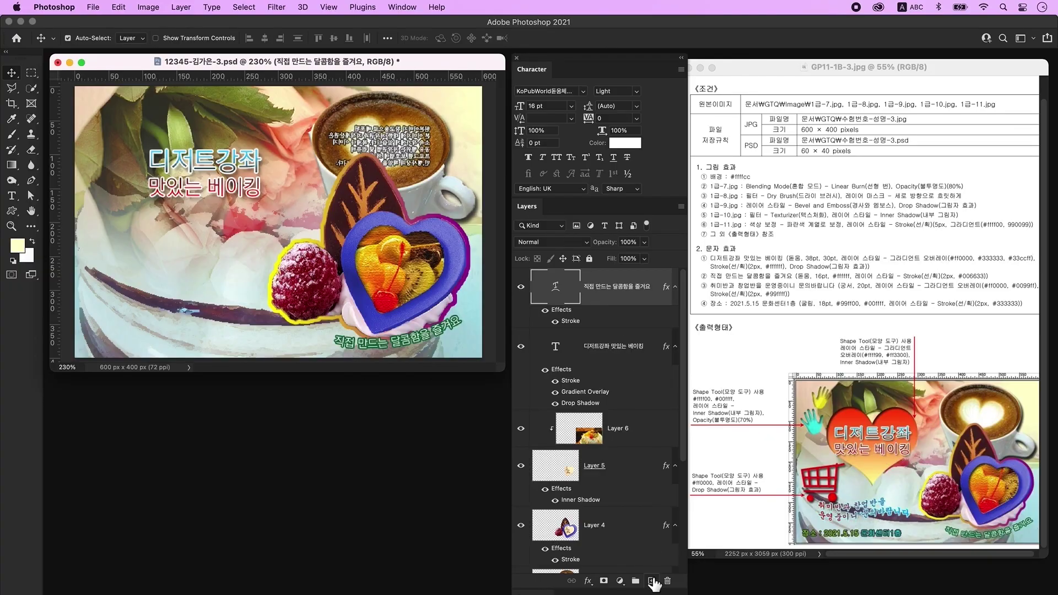
On a new layer, type '취미반과 창업반을' / '운영중이니 문의바랍니다' left of the raspberry
{"action": "left_click", "coordinate": [651, 580]}
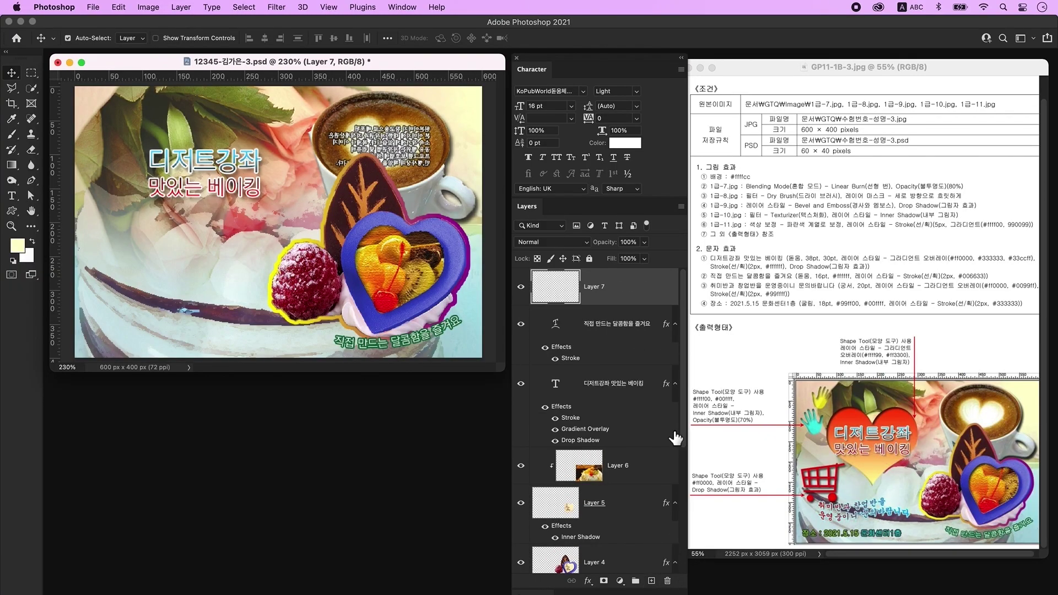
{"action": "left_click", "coordinate": [11, 196]}
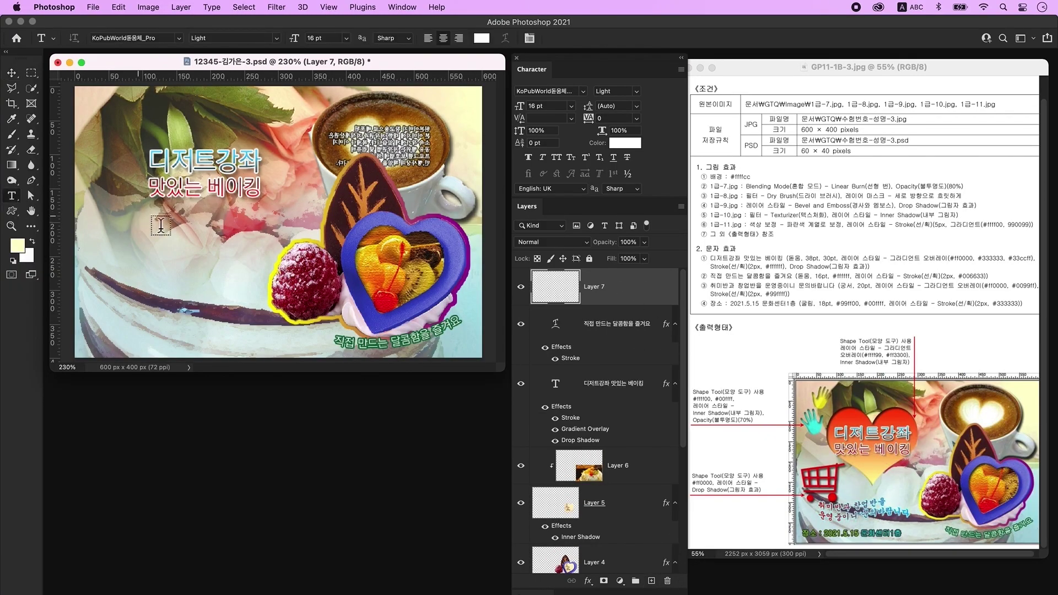
{"action": "left_click", "coordinate": [165, 247]}
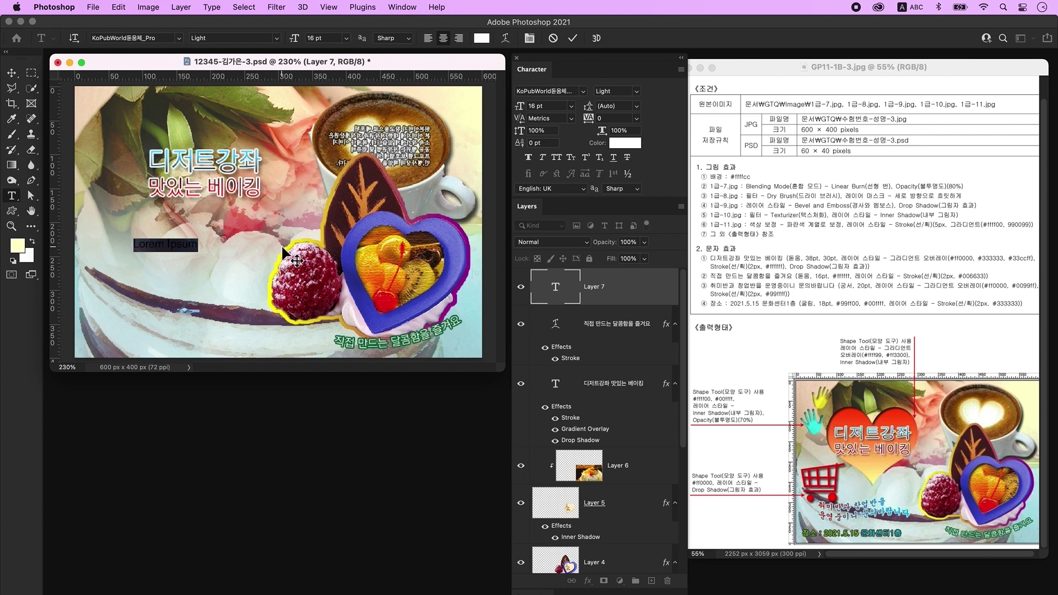
{"action": "key", "text": "ctrl+space"}
{"action": "type", "text": "취미반과 창업반을"}
{"action": "key", "text": "Return"}
{"action": "type", "text": "운영중이니 문의바랍니다"}
{"action": "key", "text": "super+Return"}
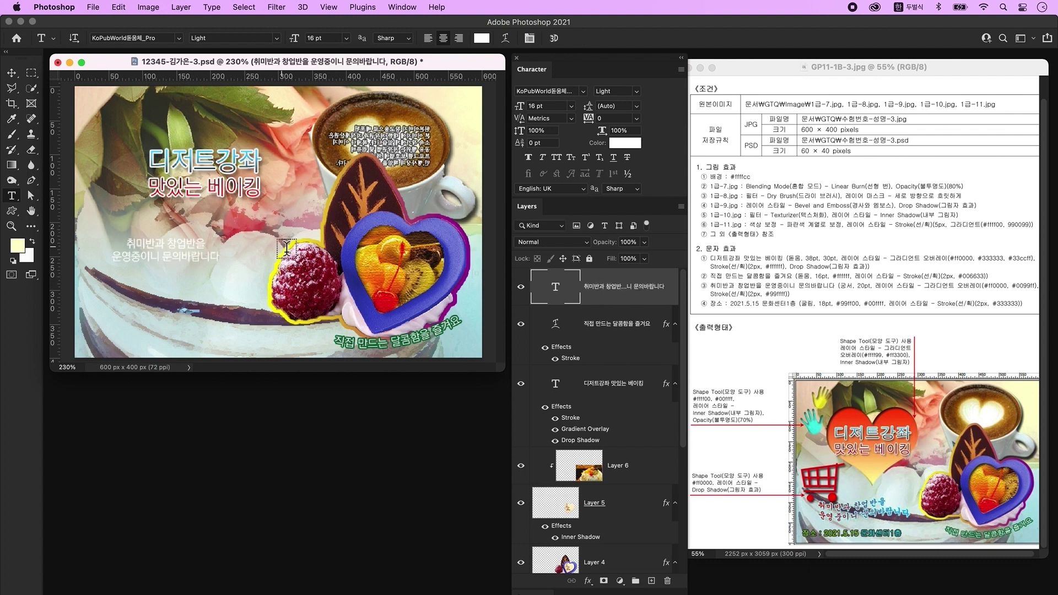
Left-align the notice text, set it in 조선궁서체 at 20 pt, and open its Layer Style
{"action": "left_click", "coordinate": [428, 38]}
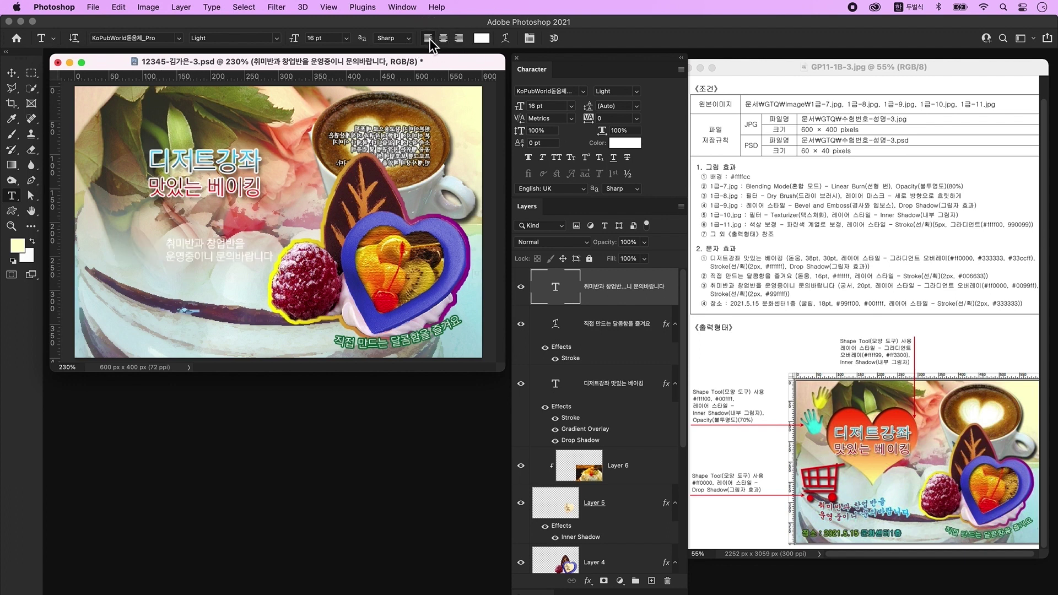
{"action": "left_click", "coordinate": [583, 91]}
{"action": "left_click", "coordinate": [551, 385]}
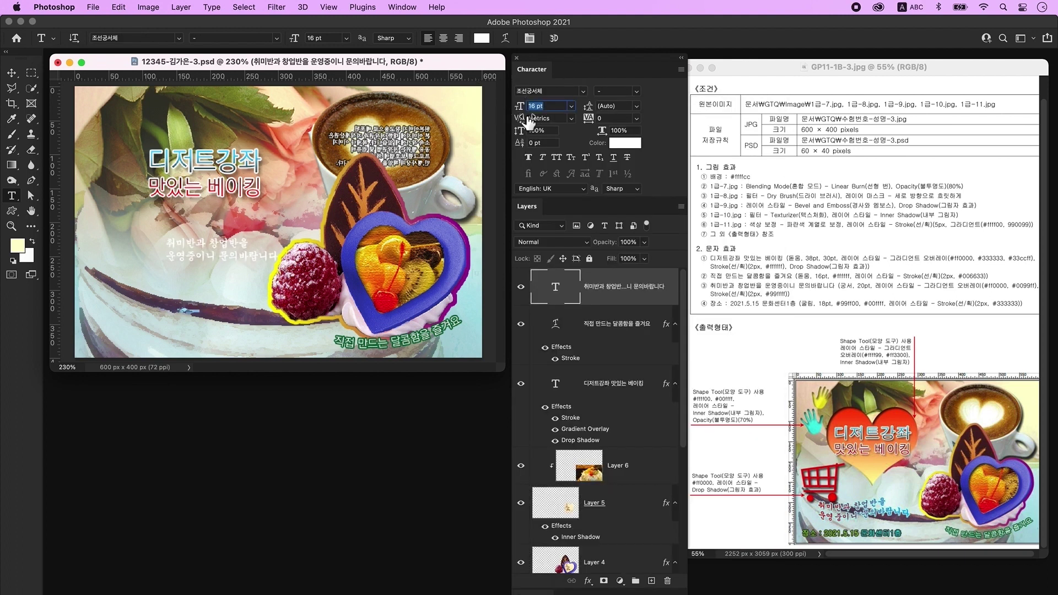
{"action": "type", "text": "20"}
{"action": "key", "text": "Return"}
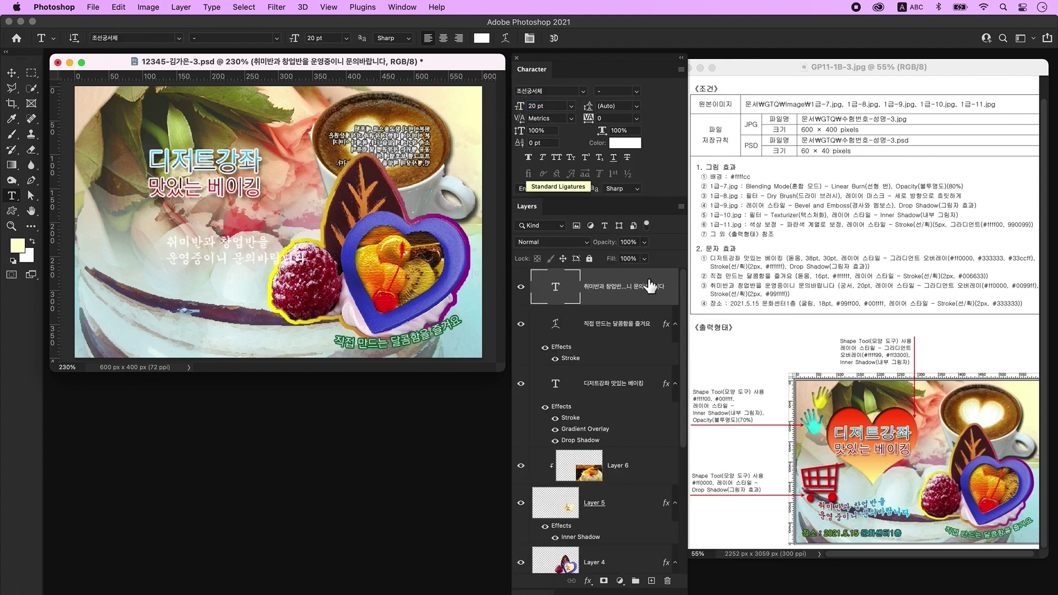
{"action": "double_click", "coordinate": [665, 307]}
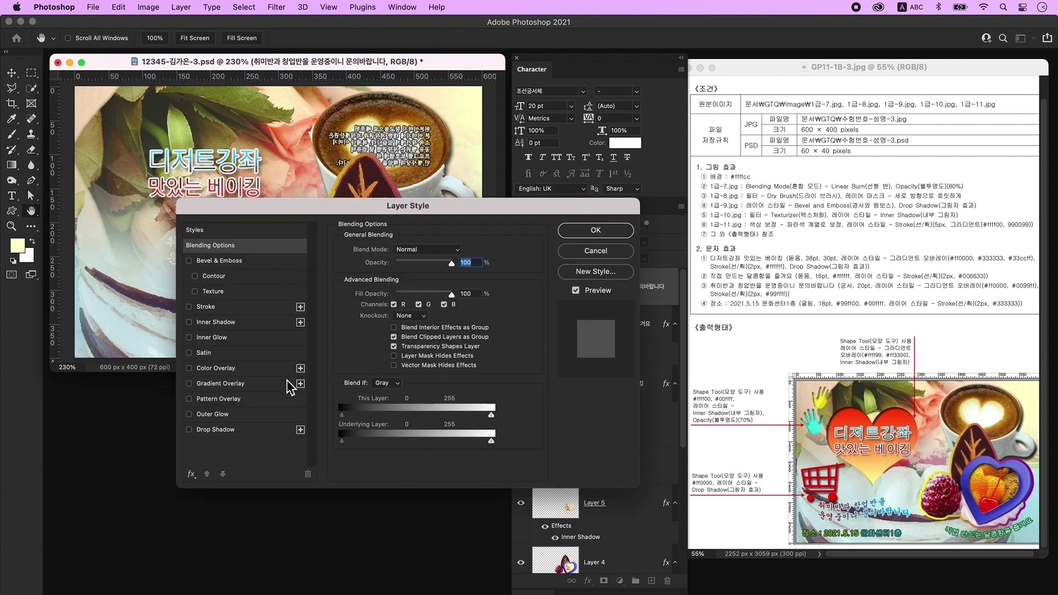
Add a two-stop red-to-blue (33ccff) gradient overlay at a 0° angle to the notice text
{"action": "left_click", "coordinate": [233, 385]}
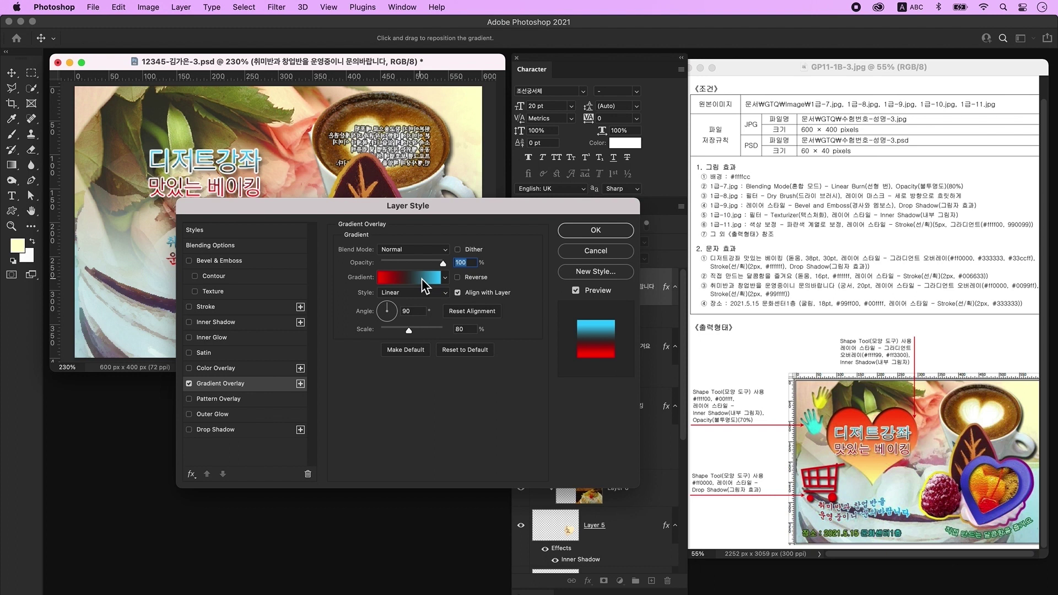
{"action": "left_click", "coordinate": [422, 278]}
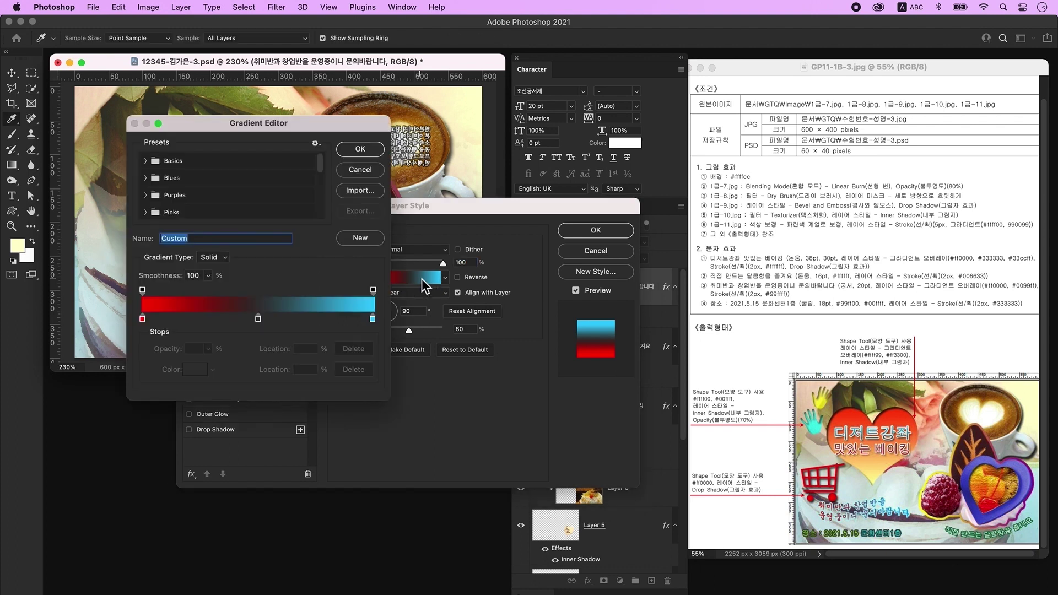
{"action": "double_click", "coordinate": [143, 319]}
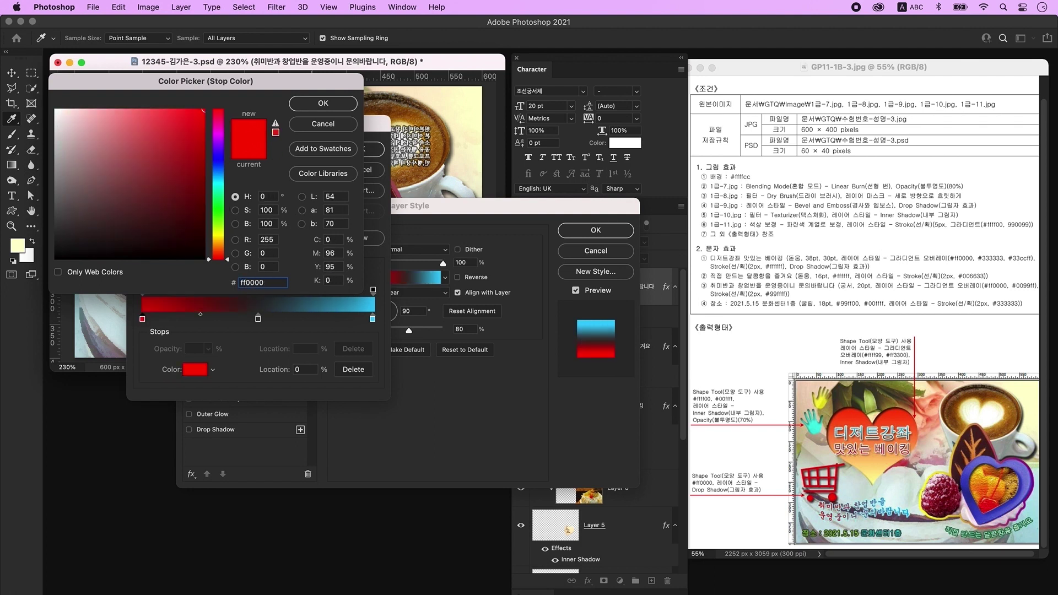
{"action": "key", "text": "Return"}
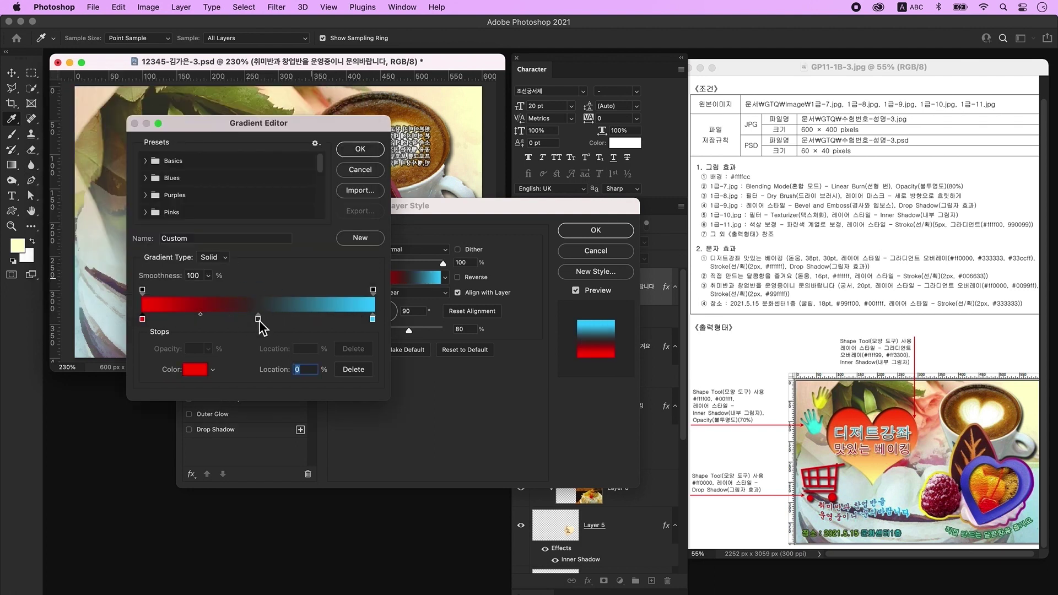
{"action": "left_click_drag", "start_coordinate": [258, 320], "coordinate": [258, 344]}
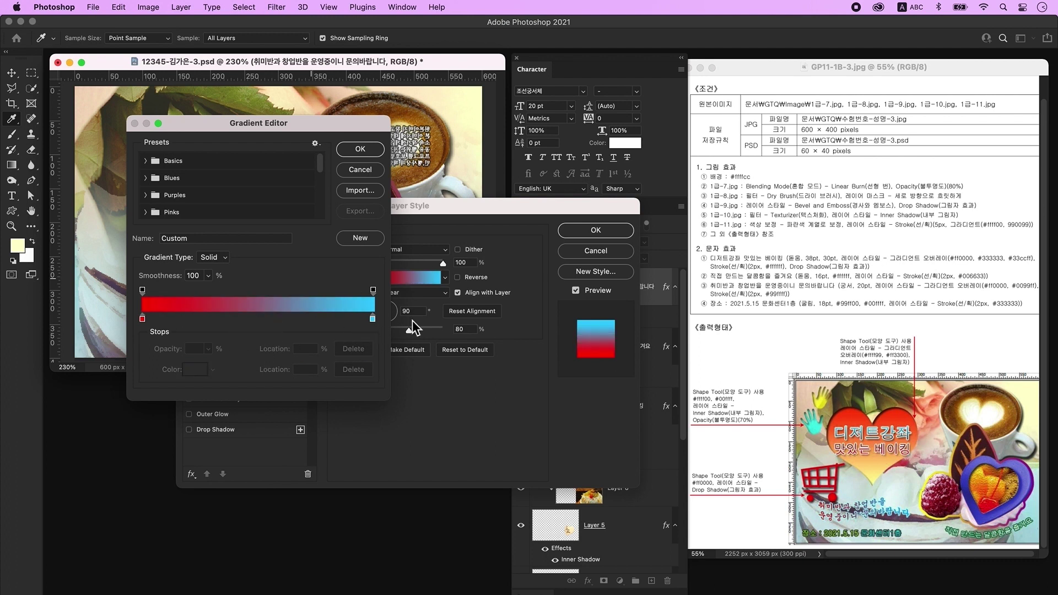
{"action": "left_click", "coordinate": [372, 319]}
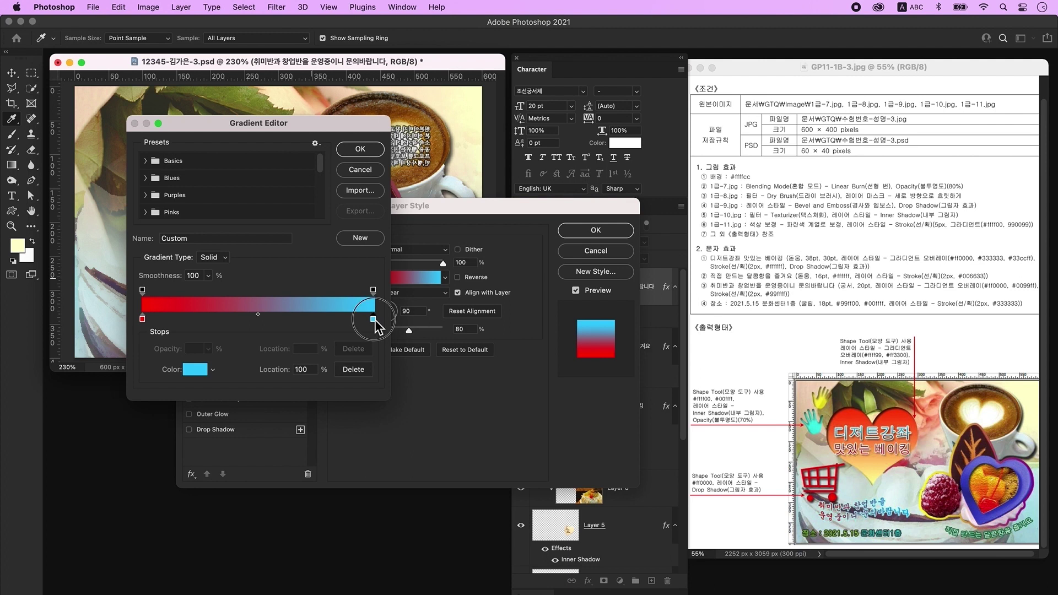
{"action": "double_click", "coordinate": [373, 319]}
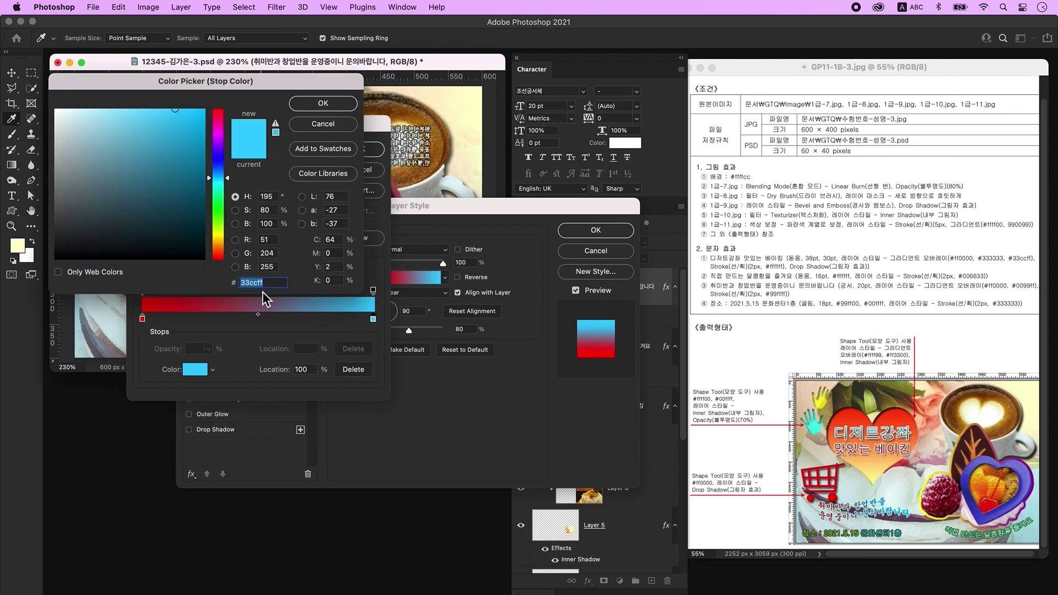
{"action": "key", "text": "Return"}
{"action": "left_click", "coordinate": [358, 151]}
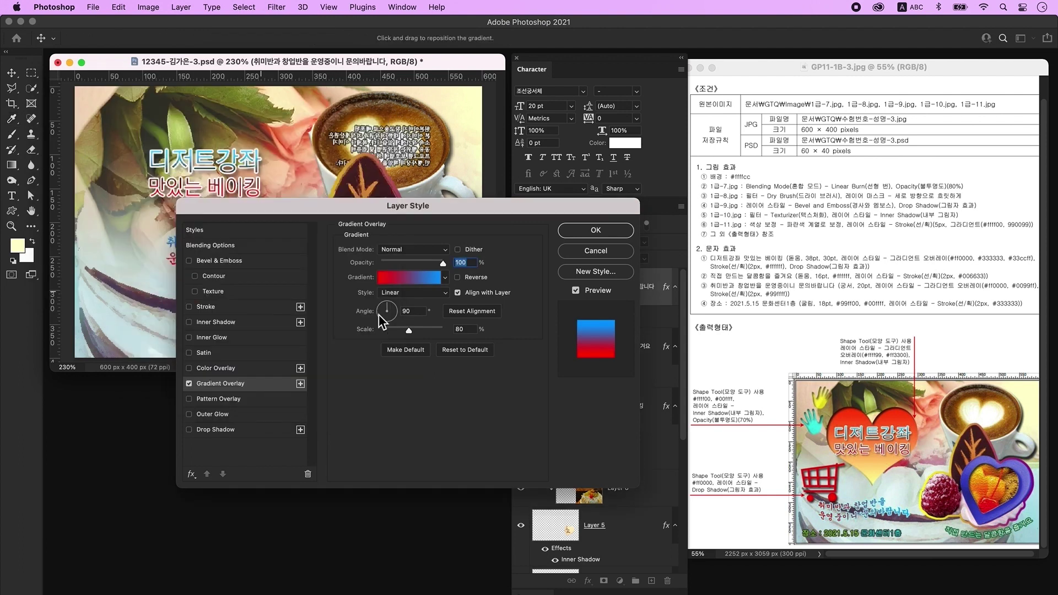
{"action": "double_click", "coordinate": [405, 311]}
{"action": "type", "text": "0"}
{"action": "key", "text": "Tab"}
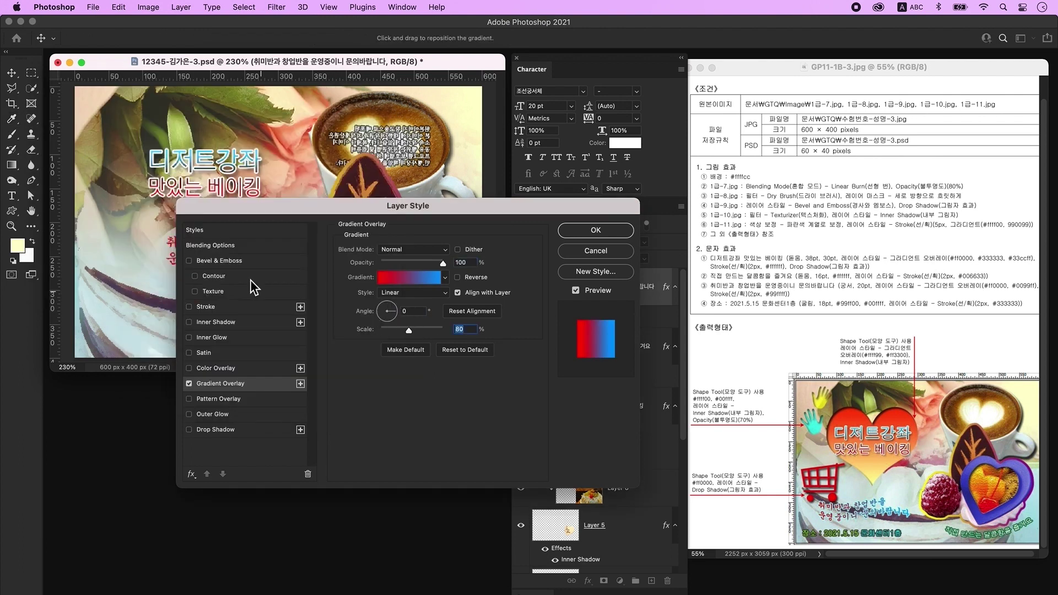
Add a light cyan 99ffff stroke to the notice text and confirm the styles
{"action": "left_click", "coordinate": [226, 307]}
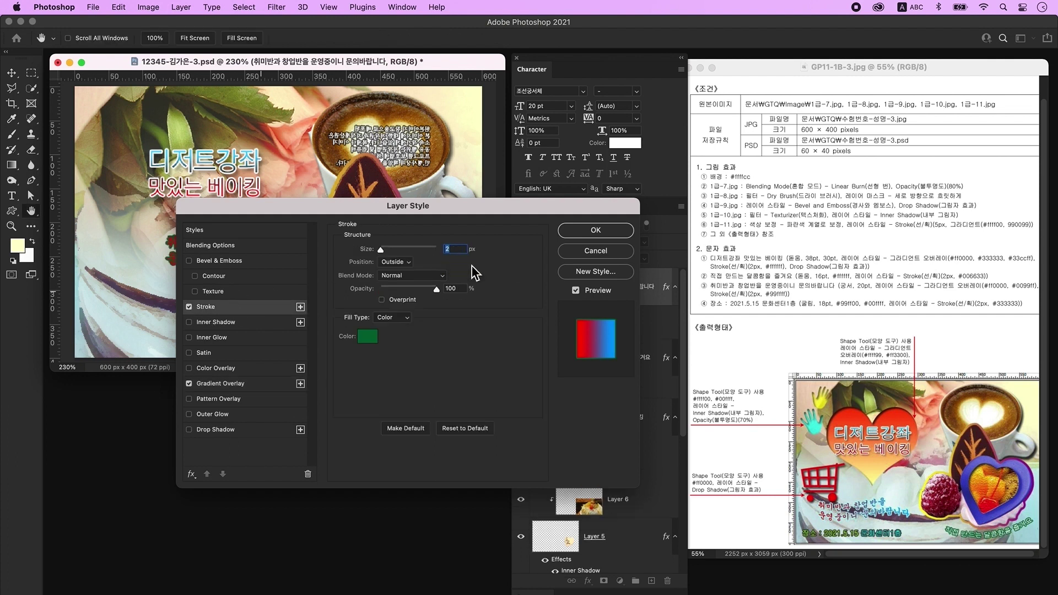
{"action": "left_click", "coordinate": [372, 346]}
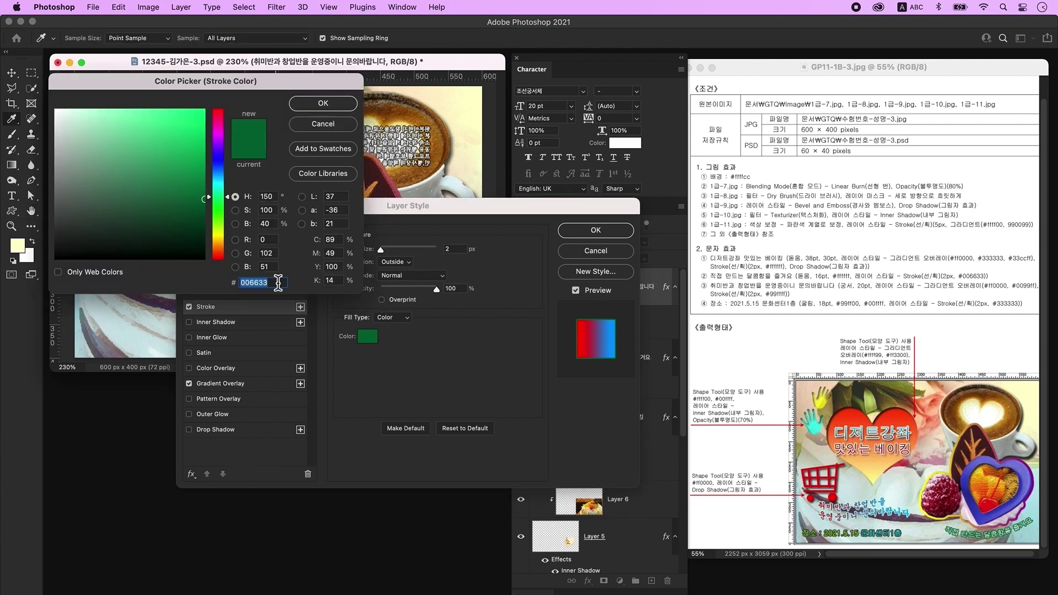
{"action": "type", "text": "99ffff"}
{"action": "key", "text": "Return"}
{"action": "key", "text": "Return"}
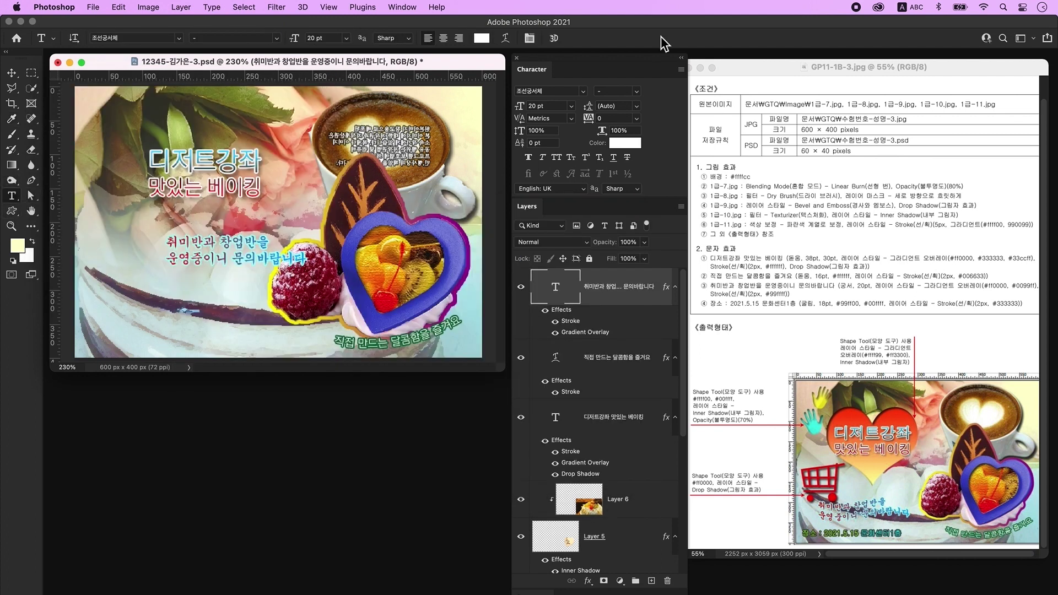
Warp the notice text with the Flag style at bend -35, then move it down-left
{"action": "left_click", "coordinate": [506, 38]}
{"action": "left_click", "coordinate": [521, 87]}
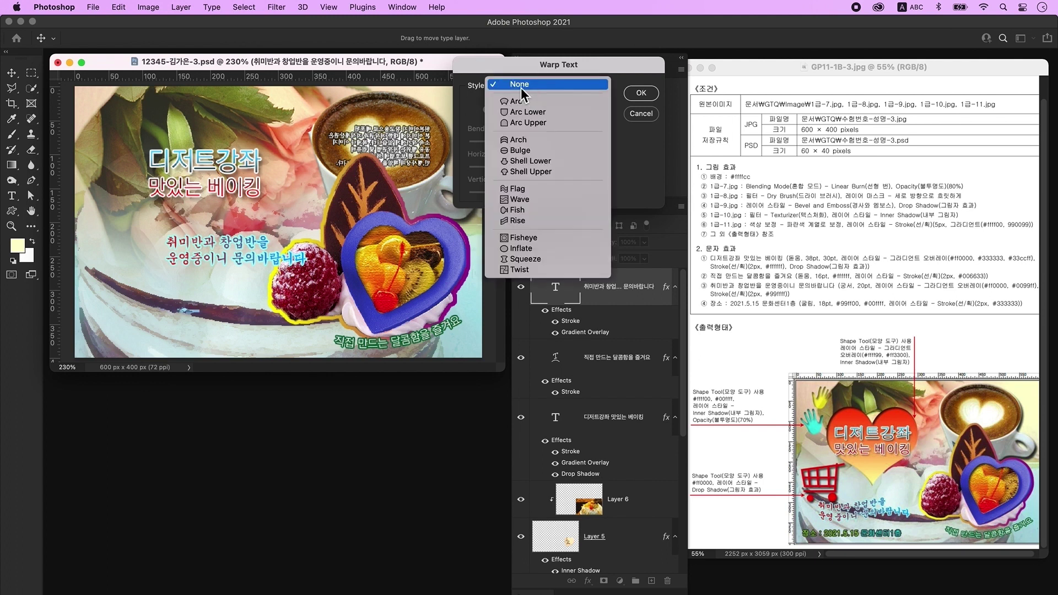
{"action": "left_click", "coordinate": [531, 190]}
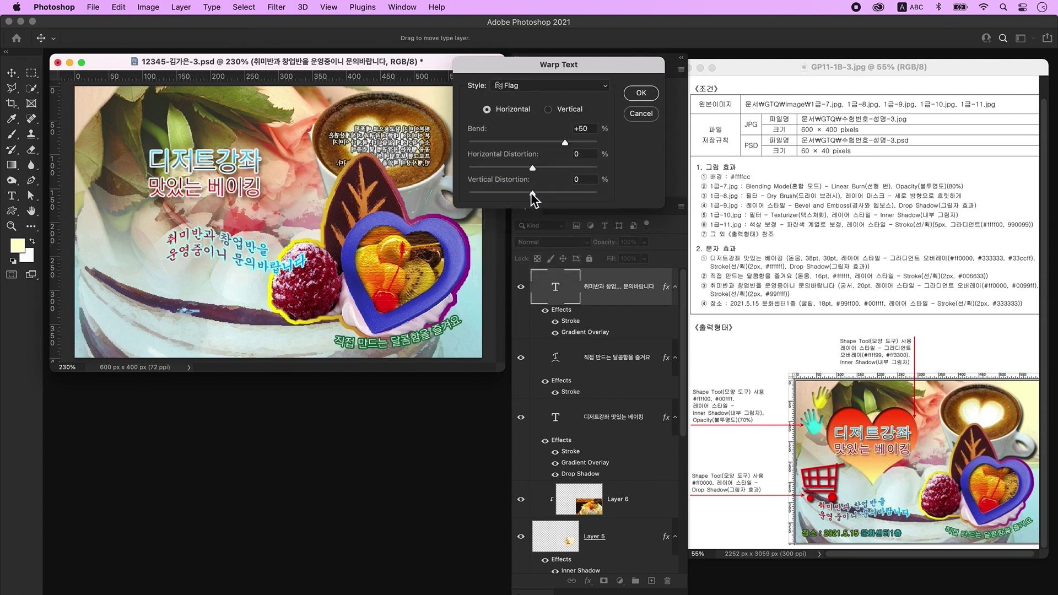
{"action": "left_click_drag", "start_coordinate": [565, 143], "coordinate": [510, 144]}
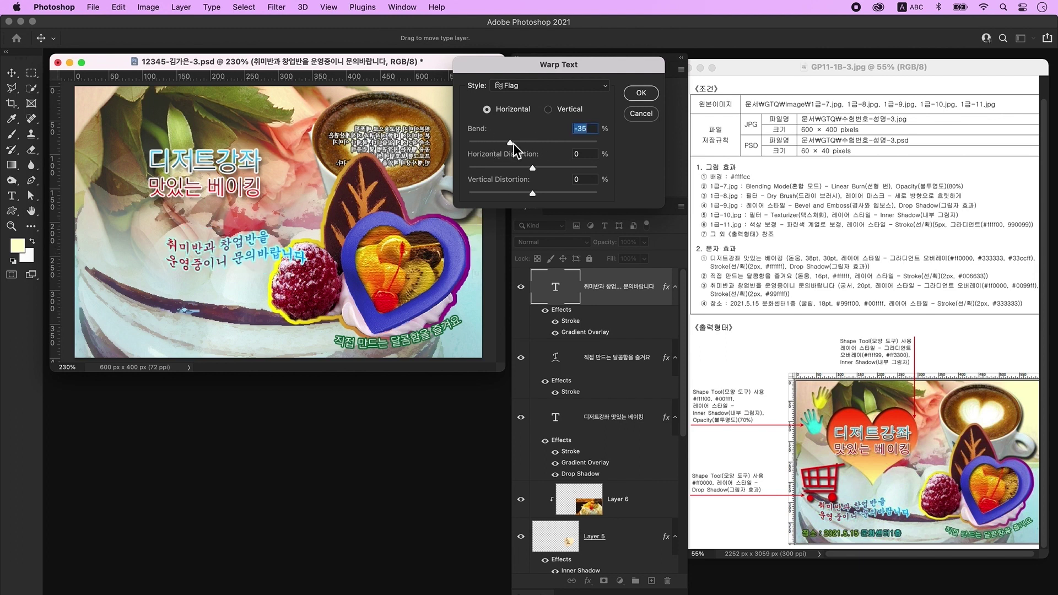
{"action": "key", "text": "Return"}
{"action": "left_click_drag", "start_coordinate": [212, 245], "coordinate": [152, 296]}
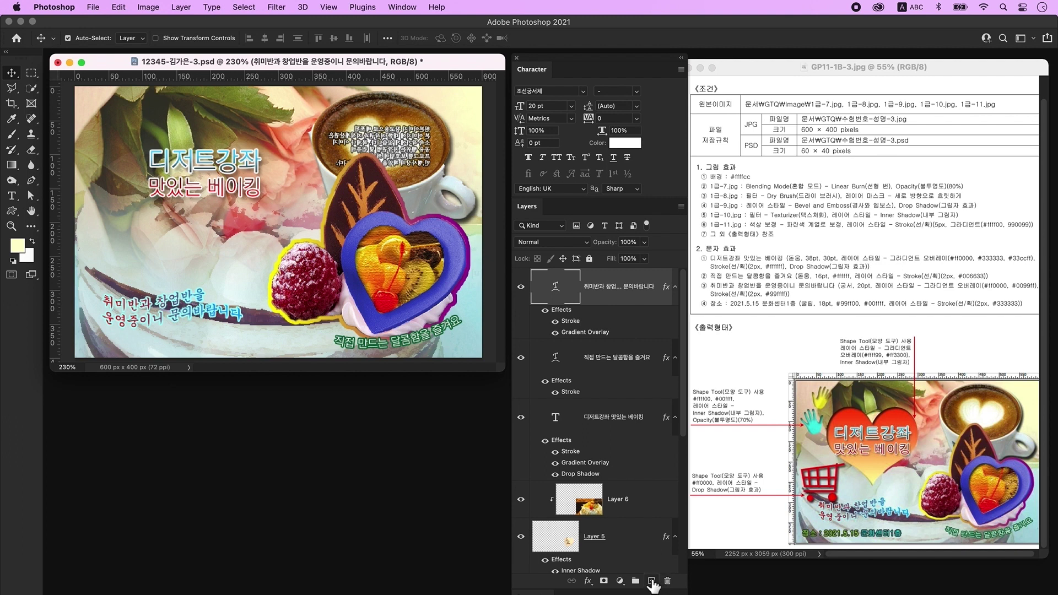
On a new layer, type '장소 : 20201. 5. 15 문화센터1층' mid-left on the poster
{"action": "left_click", "coordinate": [652, 580]}
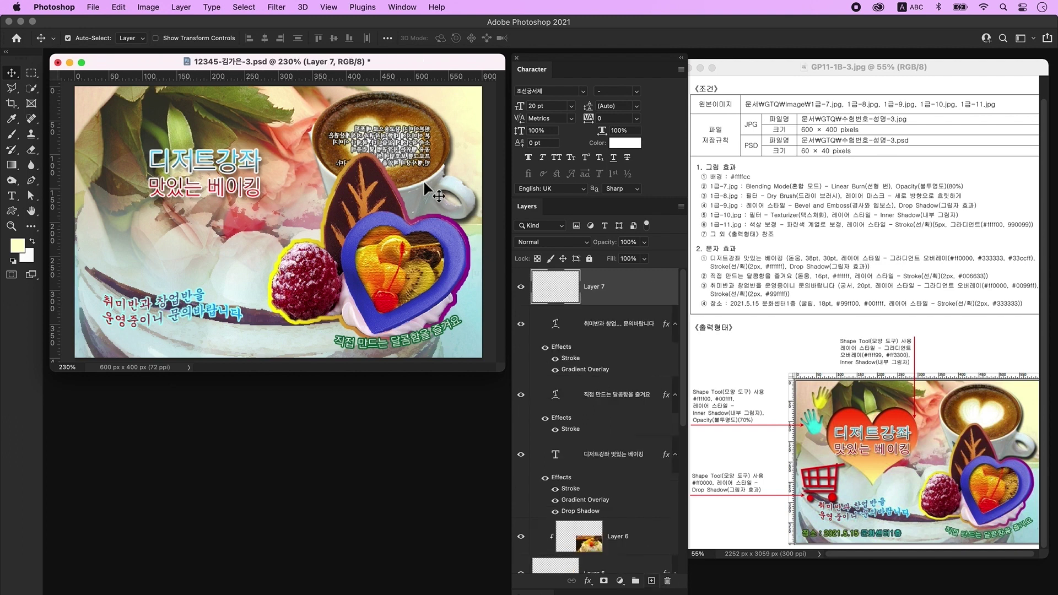
{"action": "left_click", "coordinate": [11, 195]}
{"action": "left_click", "coordinate": [181, 246]}
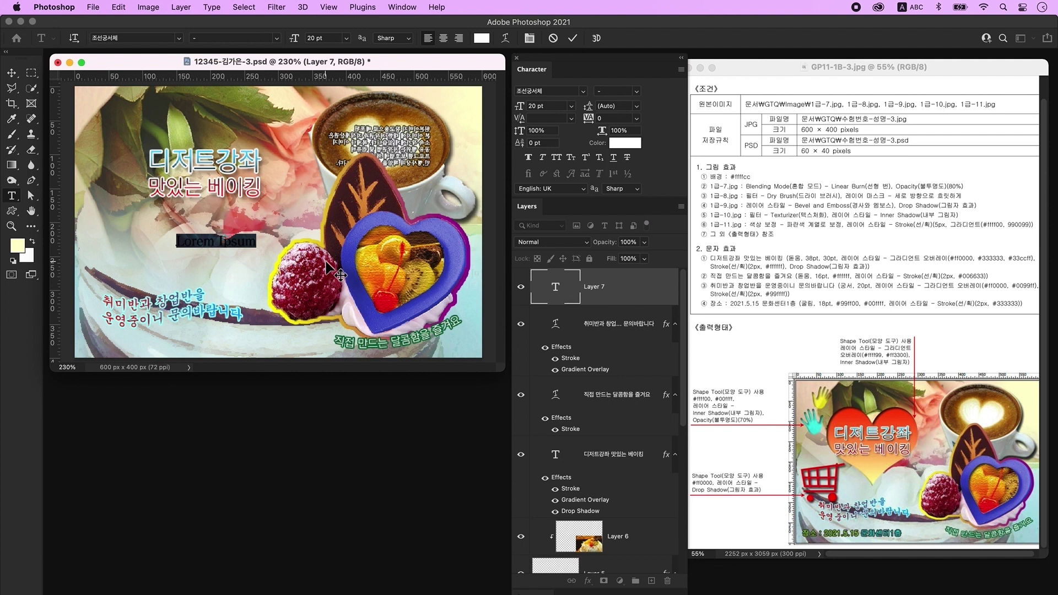
{"action": "key", "text": "ctrl+space"}
{"action": "type", "text": "장소 : 20201"}
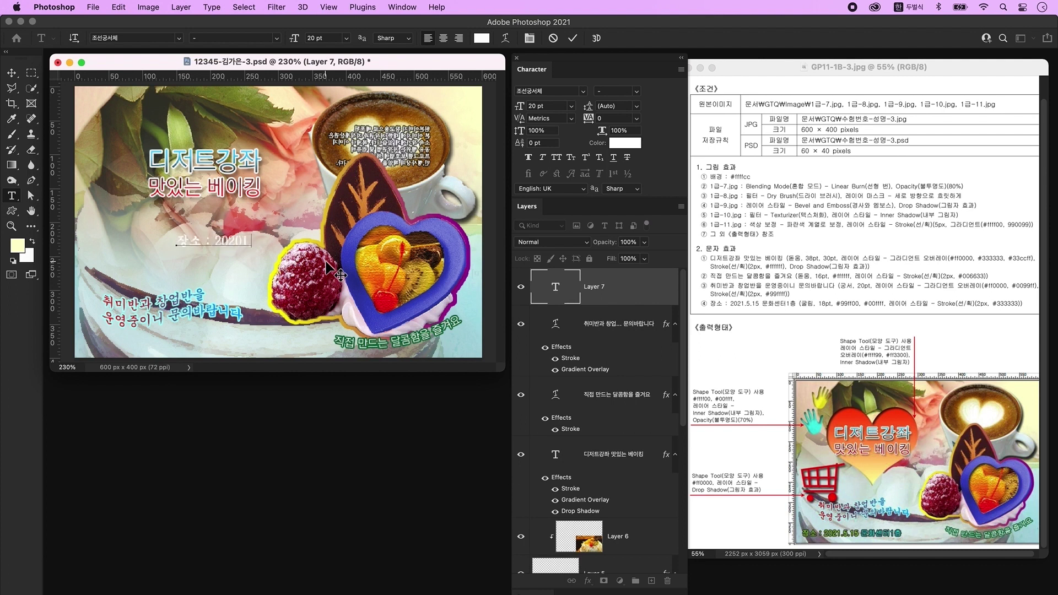
{"action": "type", "text": ". 5. 15 무"}
{"action": "type", "text": "ㄴ화센터1층"}
{"action": "key", "text": "ctrl+Return"}
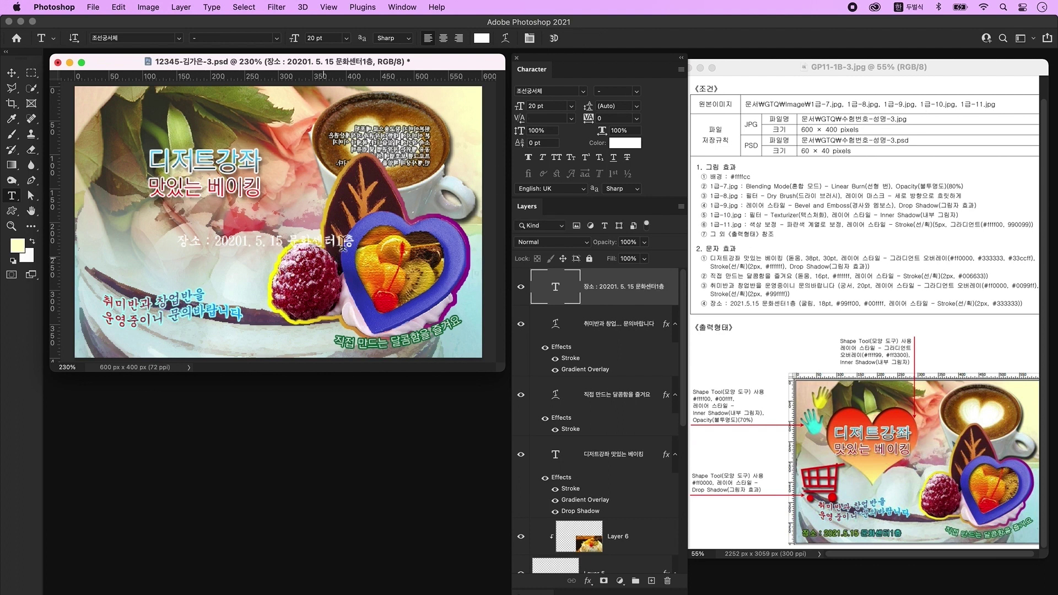
Set the location text to 조선굴림체, 18 pt, in green 99ff00
{"action": "left_click", "coordinate": [585, 94]}
{"action": "left_click", "coordinate": [555, 135]}
{"action": "left_click", "coordinate": [551, 107]}
{"action": "type", "text": "18"}
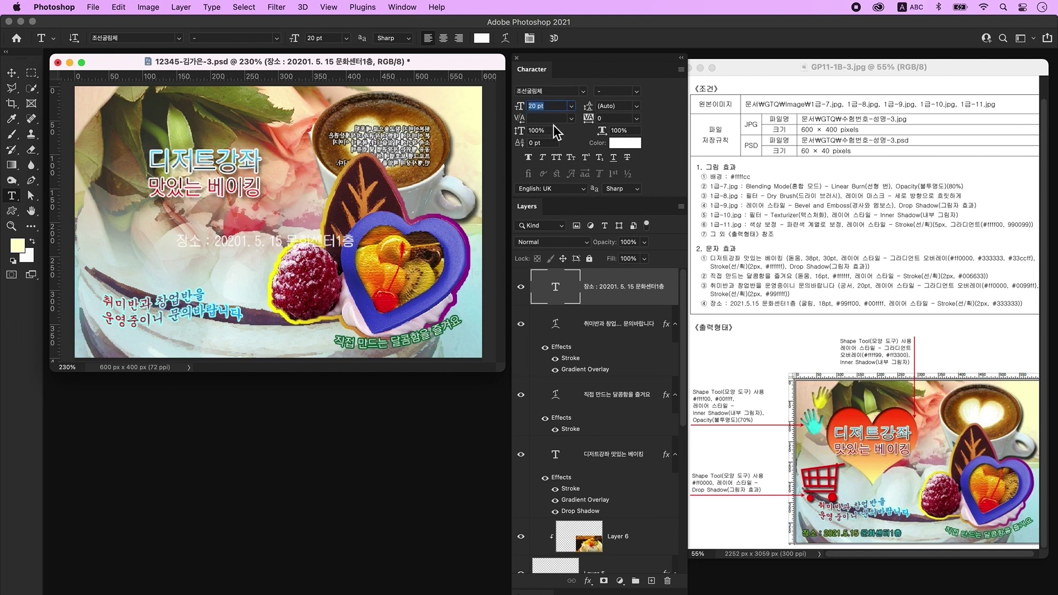
{"action": "key", "text": "Return"}
{"action": "left_click", "coordinate": [621, 143]}
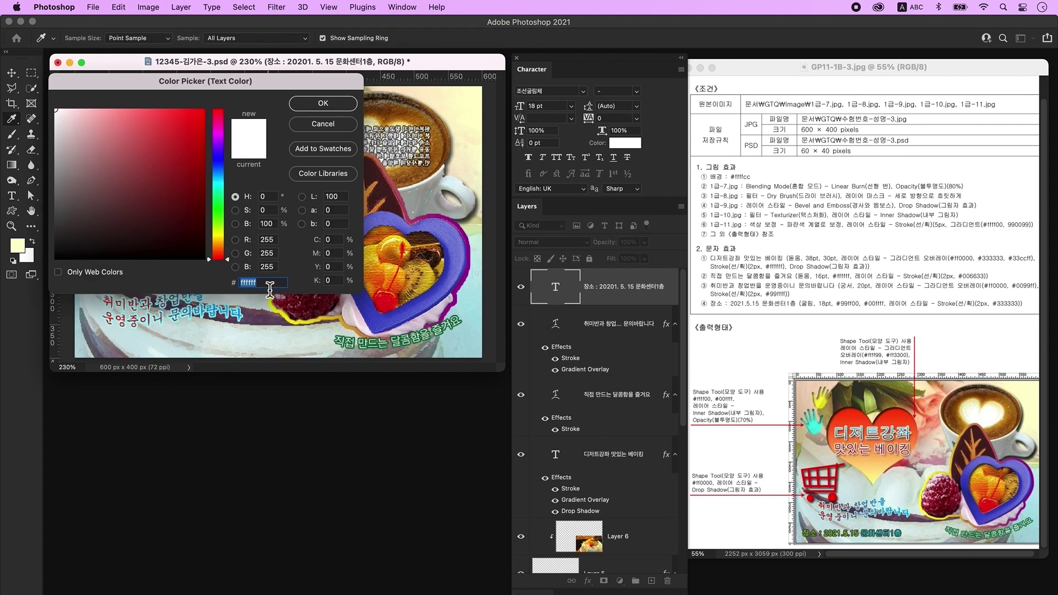
{"action": "type", "text": "99ff00"}
{"action": "key", "text": "Return"}
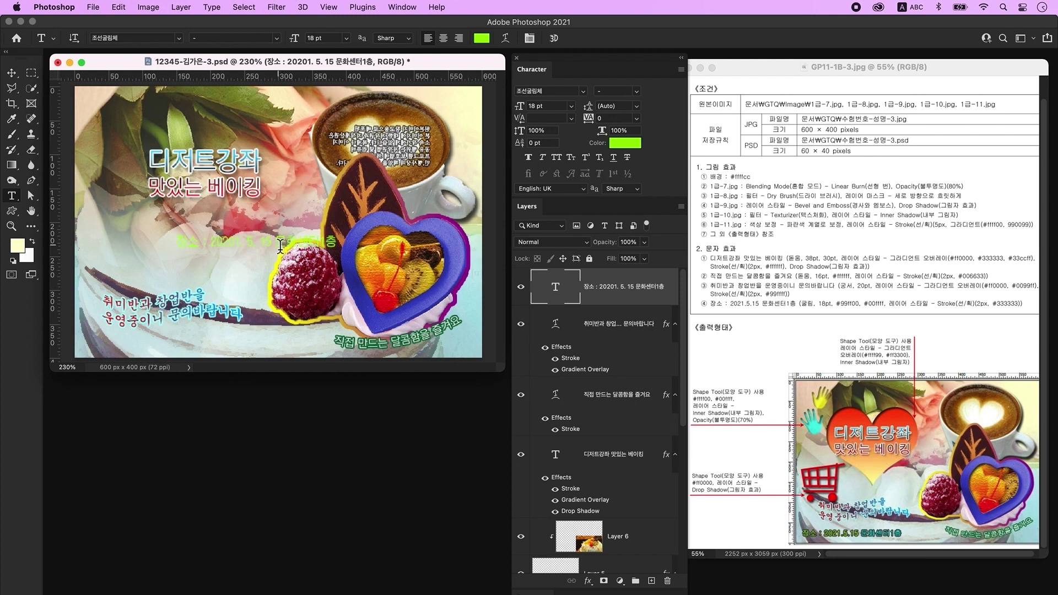
Recolour the latter part of the location text cyan 00ffff
{"action": "left_click_drag", "start_coordinate": [280, 245], "coordinate": [324, 242]}
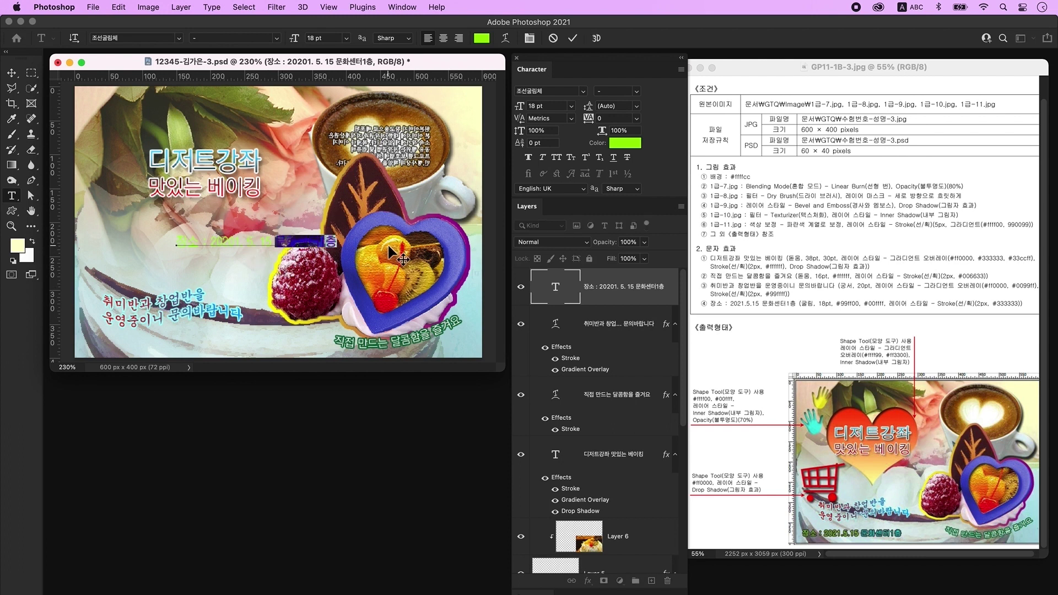
{"action": "left_click", "coordinate": [621, 144]}
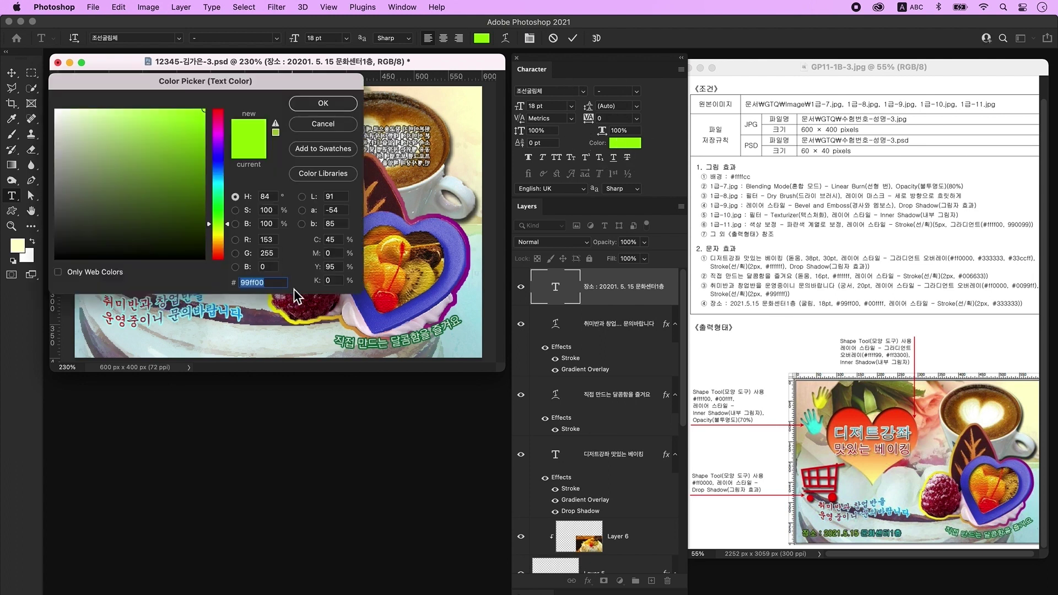
{"action": "type", "text": "00ffff"}
{"action": "key", "text": "Return"}
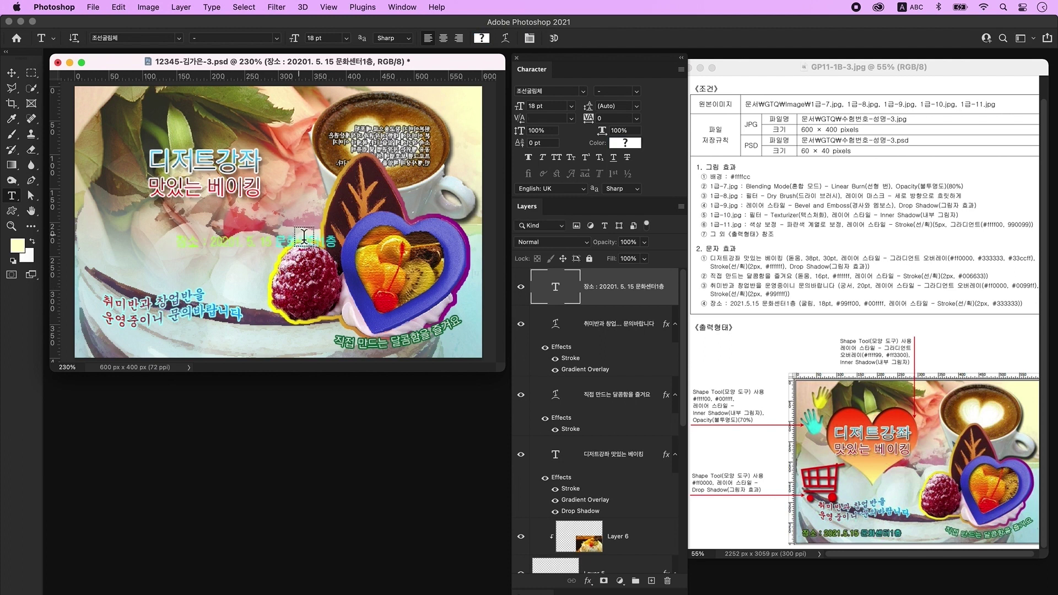
Give the location text a 2 px dark grey #333333 stroke and move it lower-left
{"action": "double_click", "coordinate": [668, 306]}
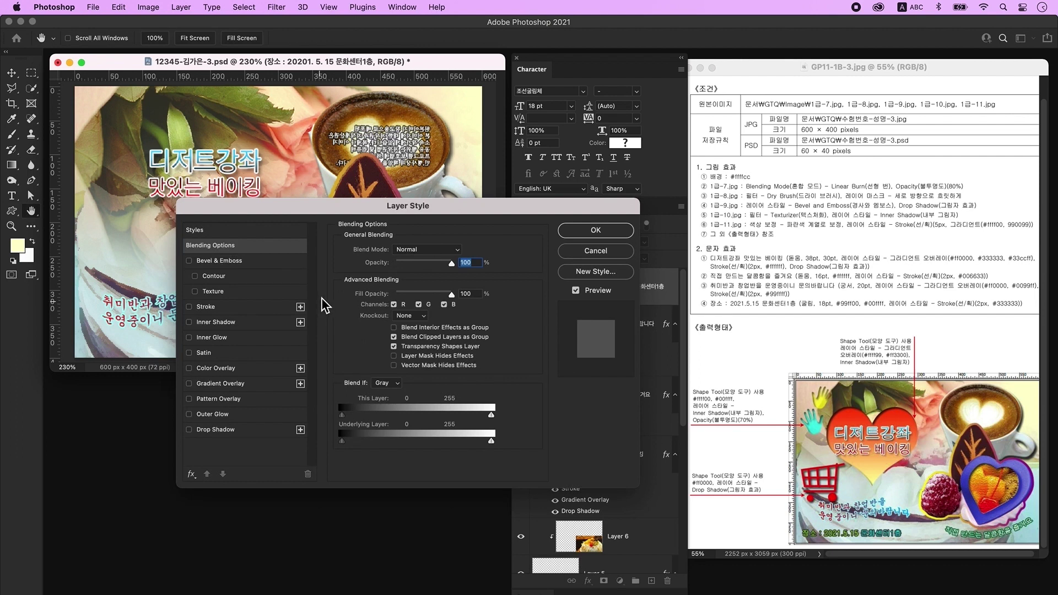
{"action": "left_click", "coordinate": [230, 308]}
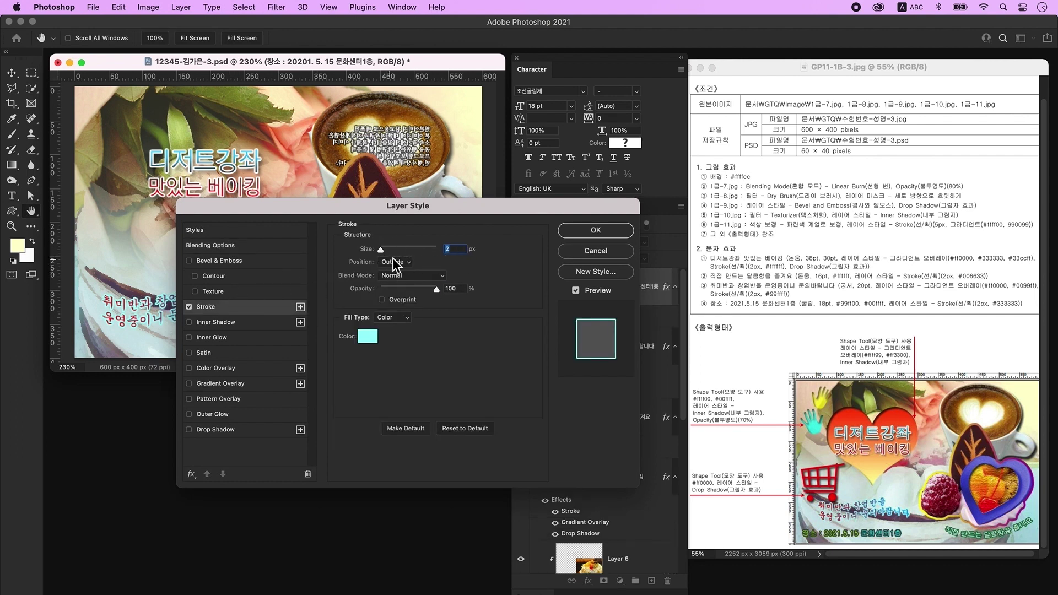
{"action": "left_click", "coordinate": [367, 336]}
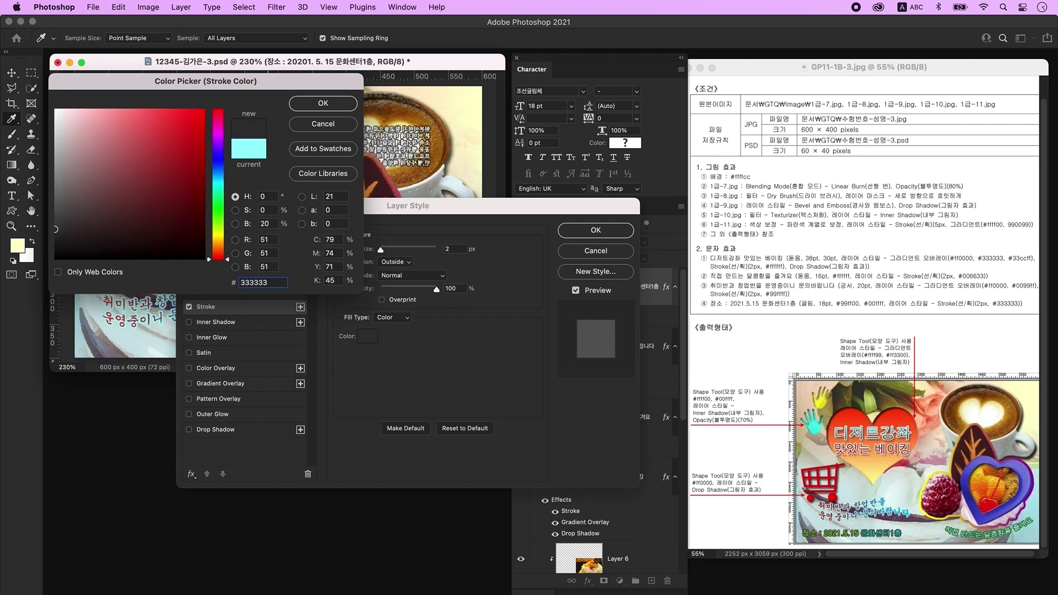
{"action": "key", "text": "Return"}
{"action": "key", "text": "Return"}
{"action": "key", "text": "v"}
{"action": "left_click_drag", "start_coordinate": [278, 251], "coordinate": [181, 351]}
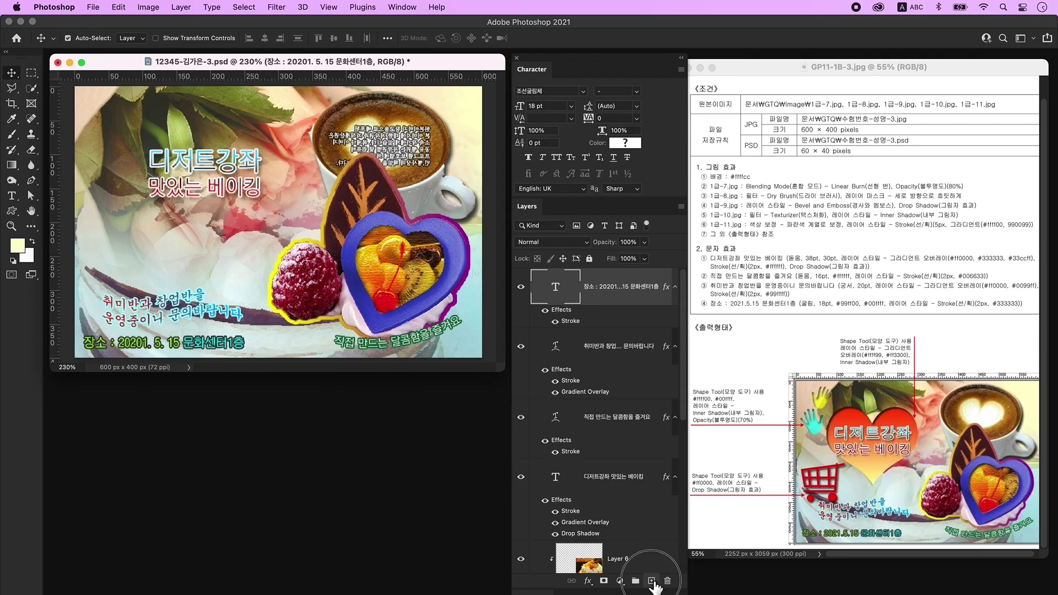
On a new layer, draw a red custom heart shape in the poster's upper left
{"action": "left_click", "coordinate": [651, 581]}
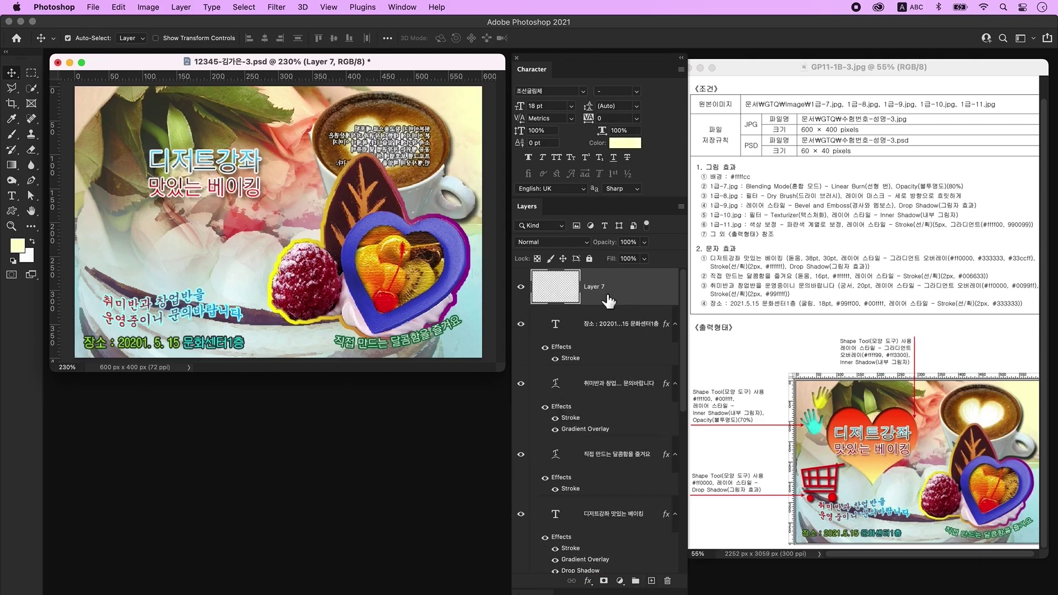
{"action": "left_click", "coordinate": [13, 213]}
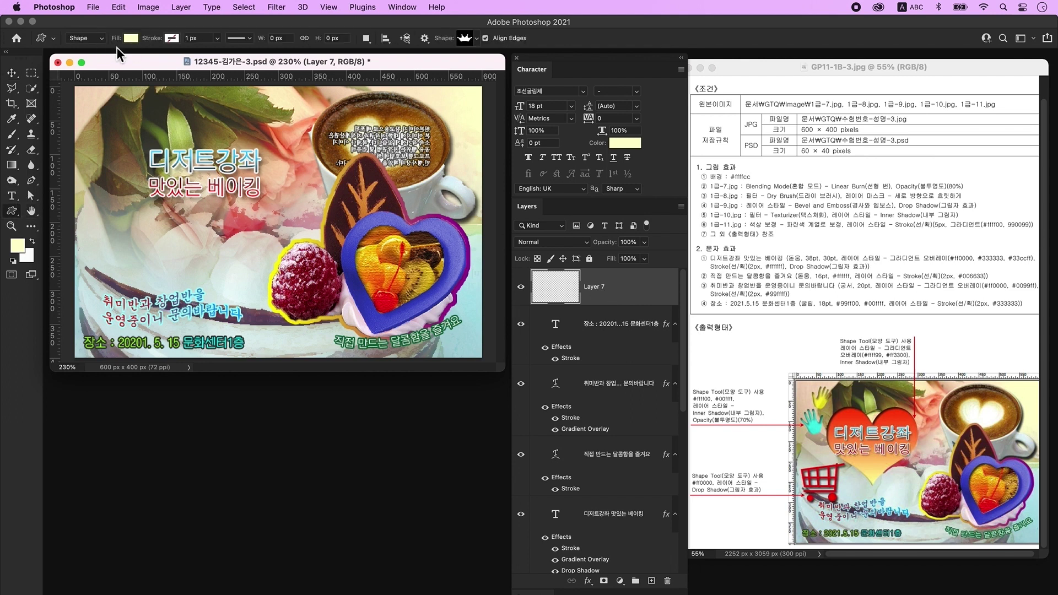
{"action": "left_click", "coordinate": [134, 39]}
{"action": "left_click", "coordinate": [110, 102]}
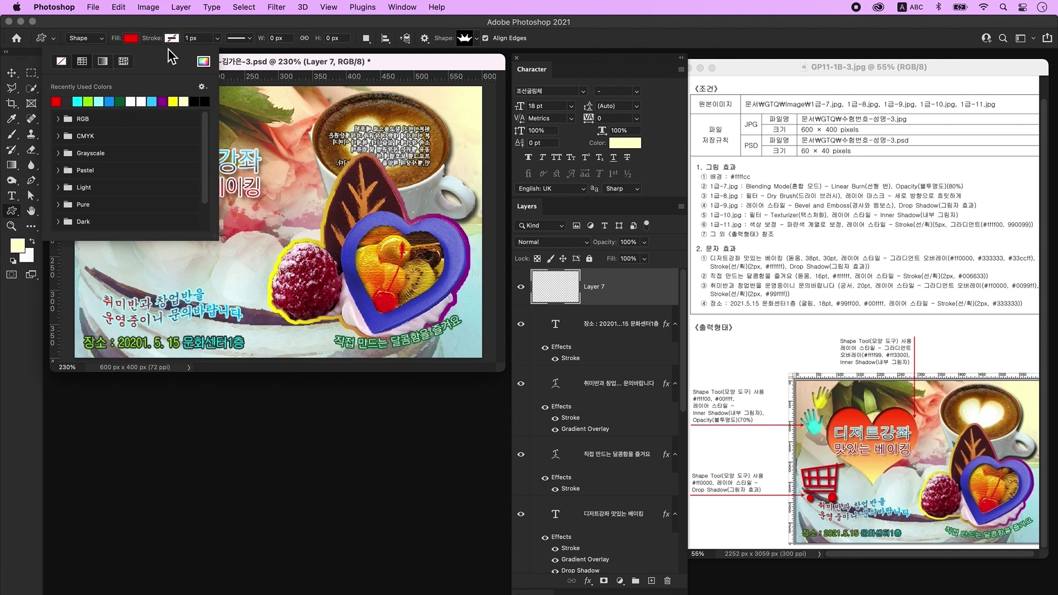
{"action": "left_click", "coordinate": [467, 38]}
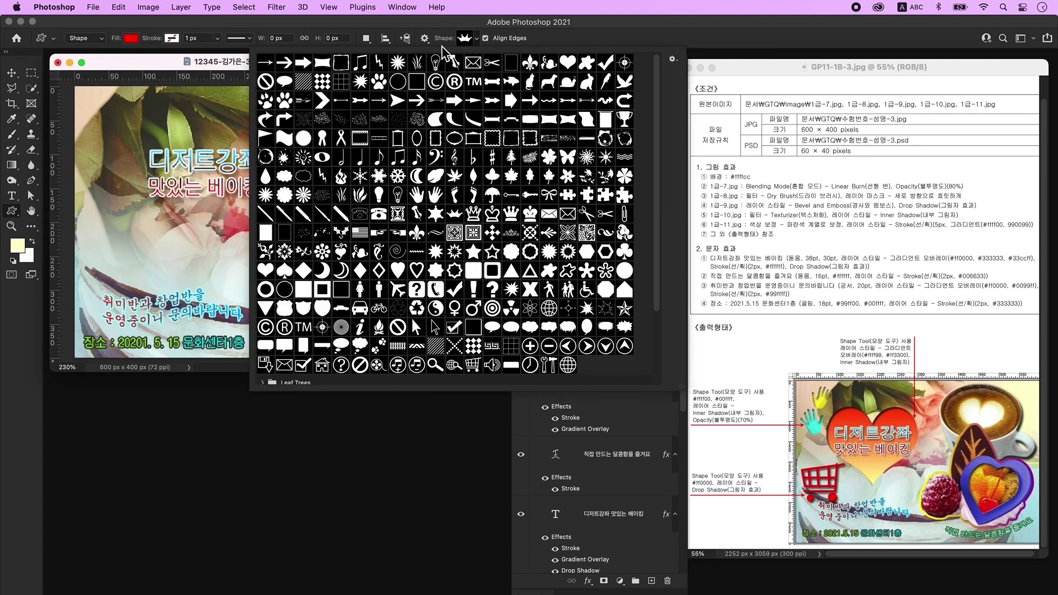
{"action": "left_click", "coordinate": [265, 270]}
{"action": "left_click", "coordinate": [194, 100]}
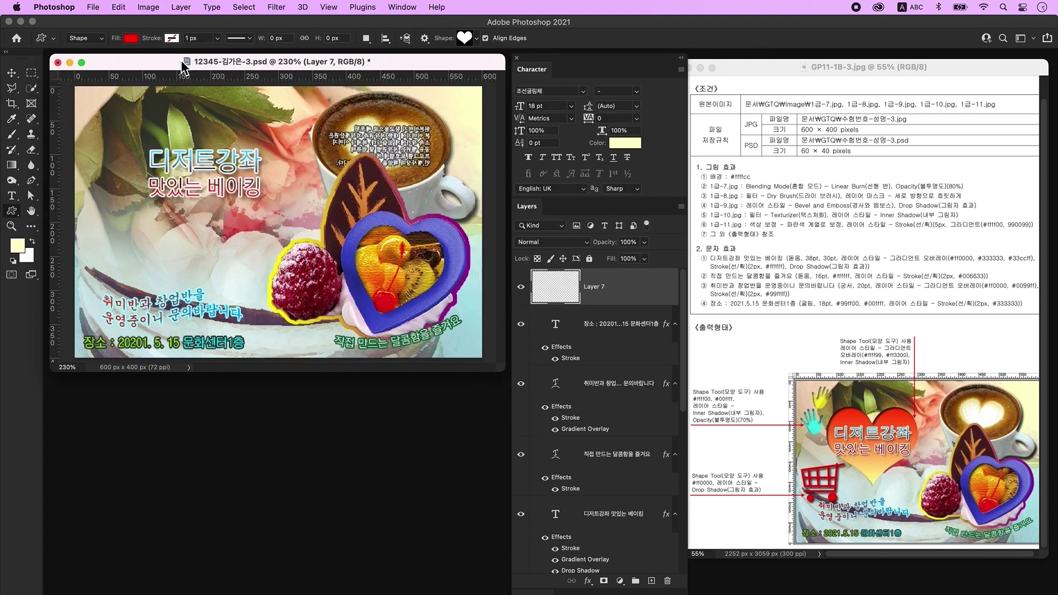
{"action": "left_click_drag", "start_coordinate": [130, 113], "coordinate": [298, 262]}
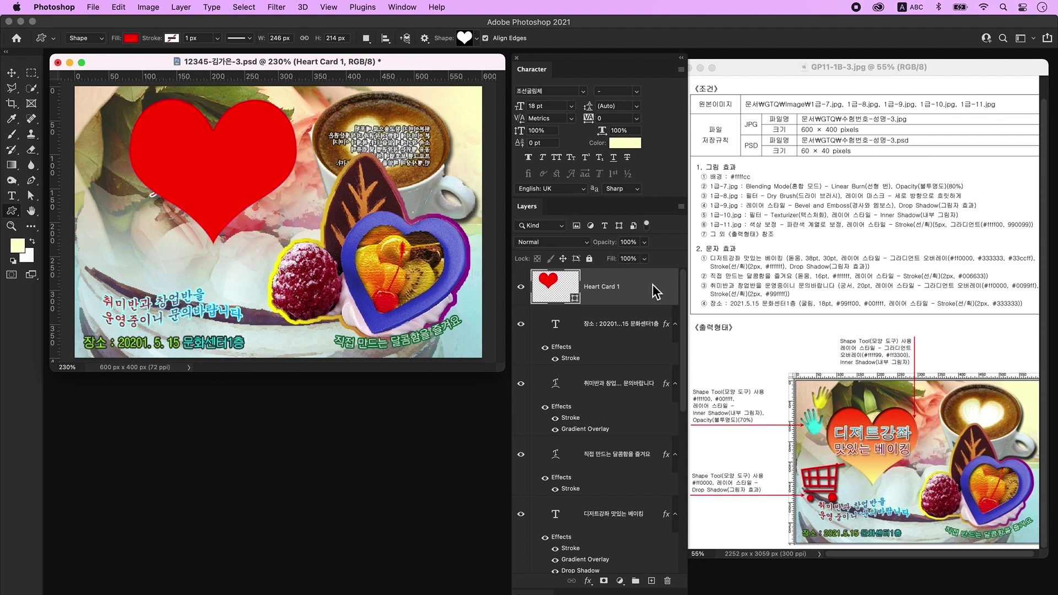
{"action": "double_click", "coordinate": [654, 285]}
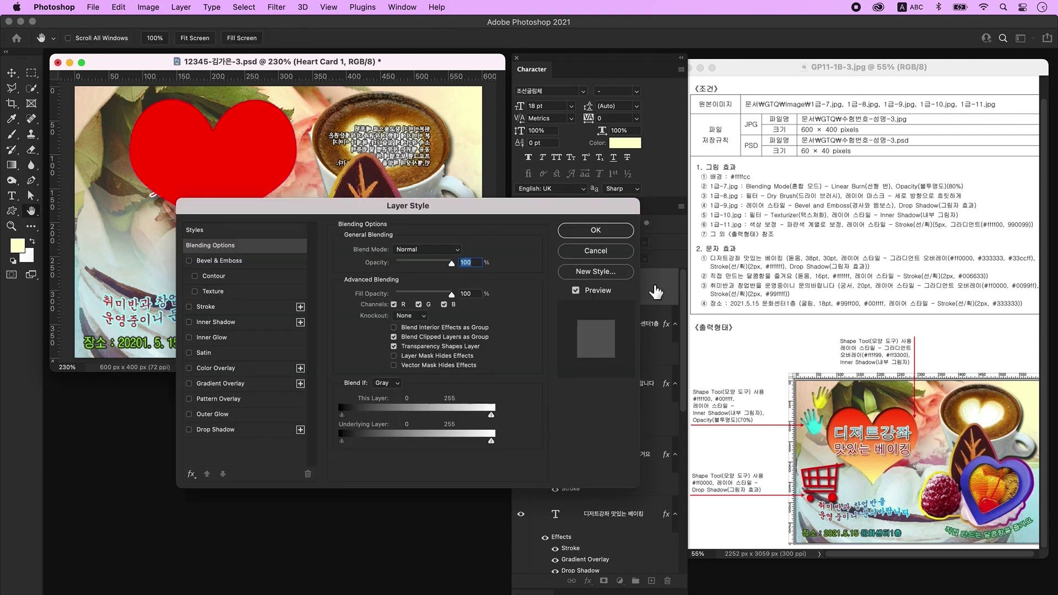
Give the heart a 90° ffff99-to-ff3300 gradient overlay and move it beneath the text layers
{"action": "left_click", "coordinate": [240, 385]}
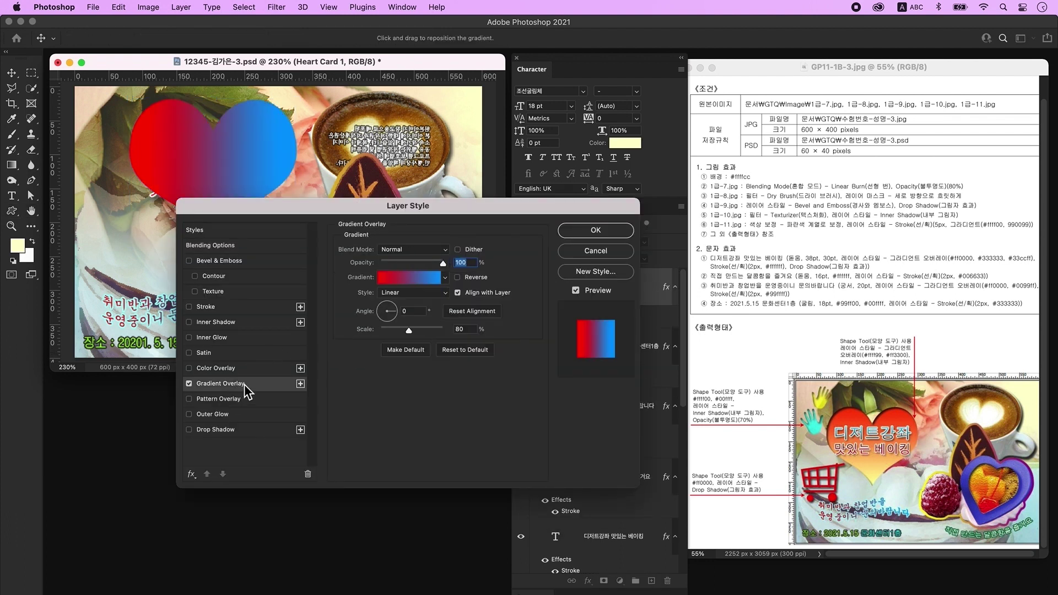
{"action": "left_click", "coordinate": [415, 277]}
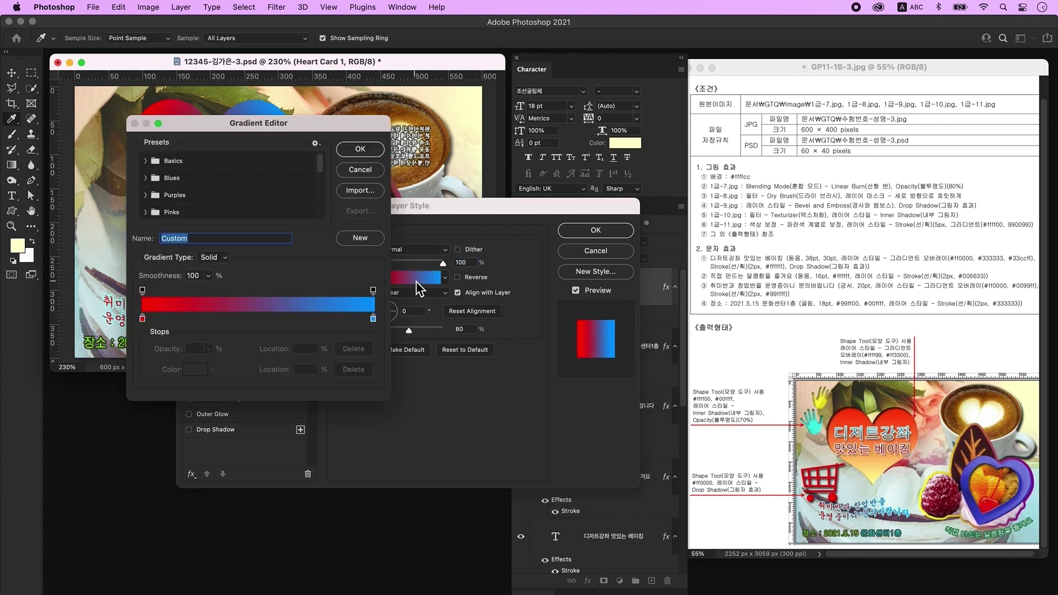
{"action": "double_click", "coordinate": [142, 319]}
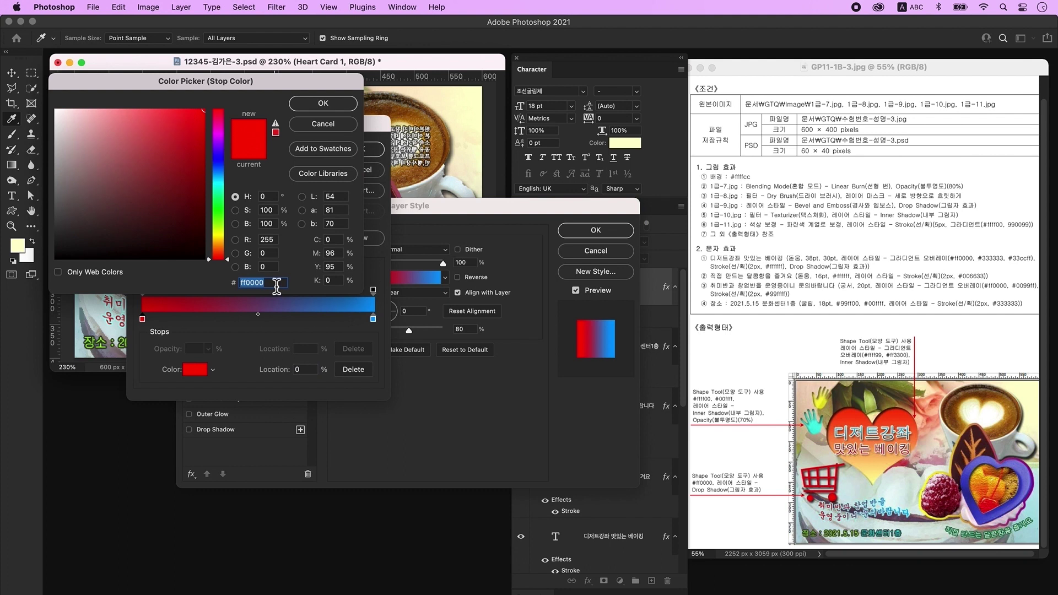
{"action": "type", "text": "ffff99"}
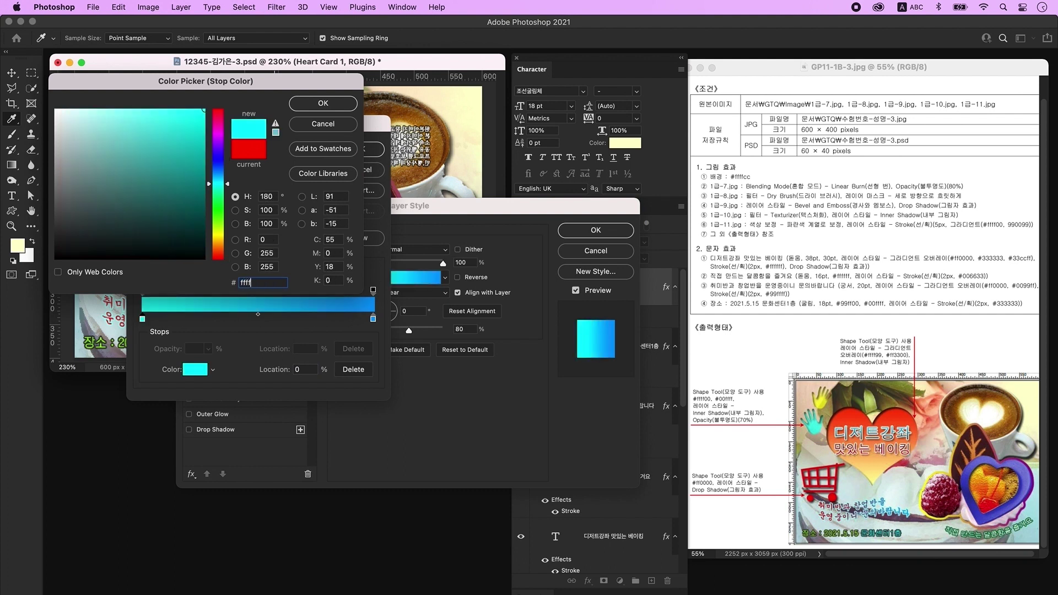
{"action": "key", "text": "Return"}
{"action": "left_click", "coordinate": [374, 320]}
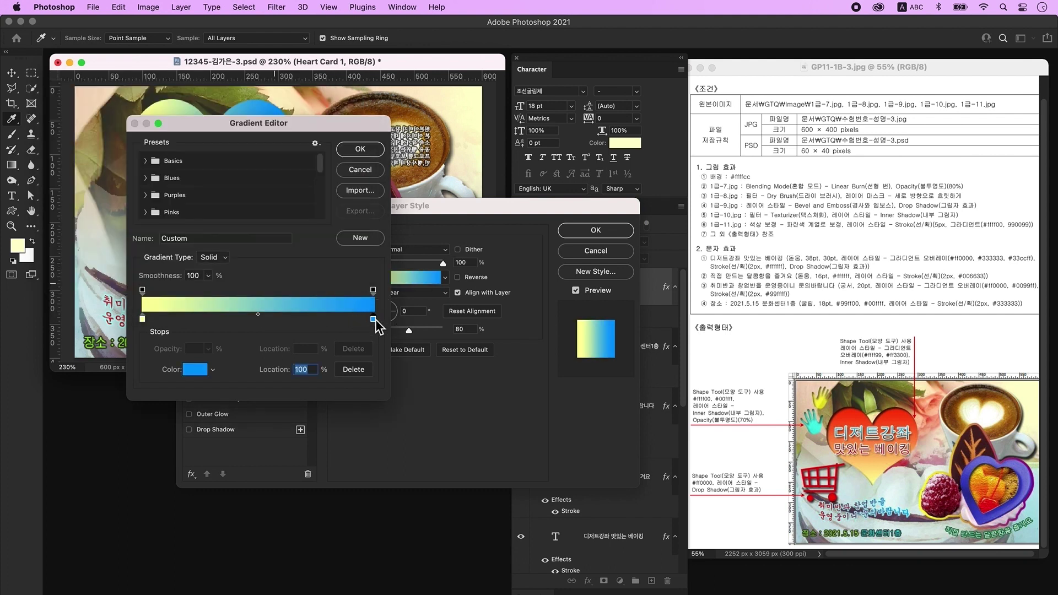
{"action": "double_click", "coordinate": [374, 320]}
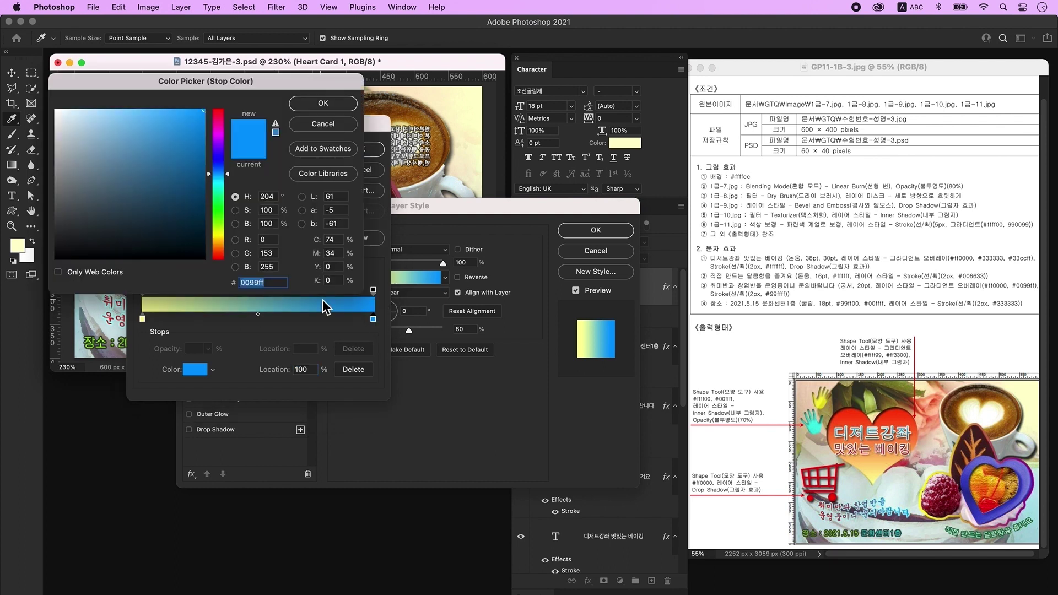
{"action": "type", "text": "ff3300"}
{"action": "key", "text": "Return"}
{"action": "key", "text": "Return"}
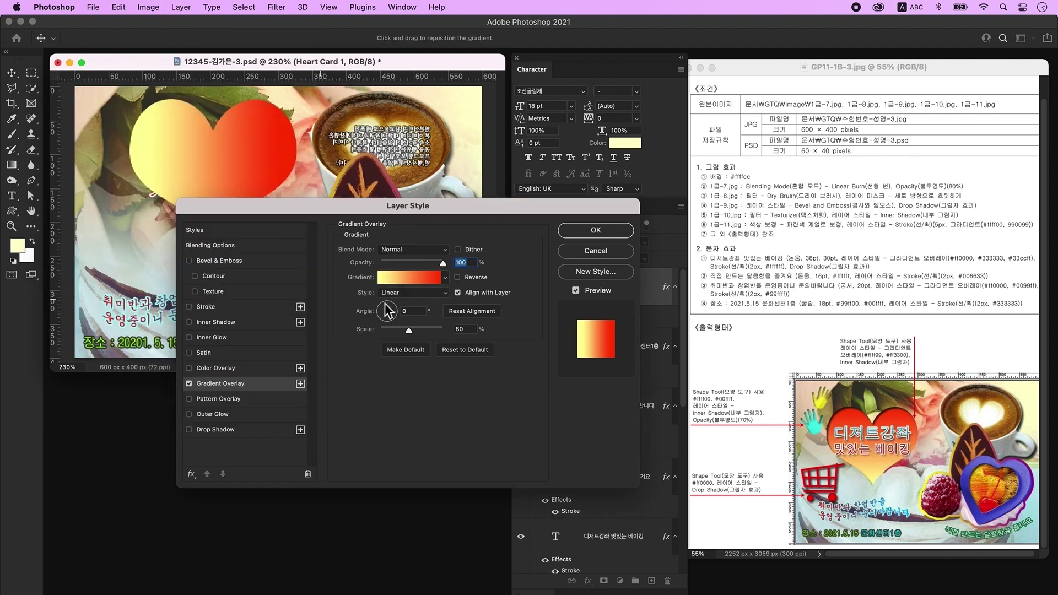
{"action": "key", "text": "Tab"}
{"action": "type", "text": "90"}
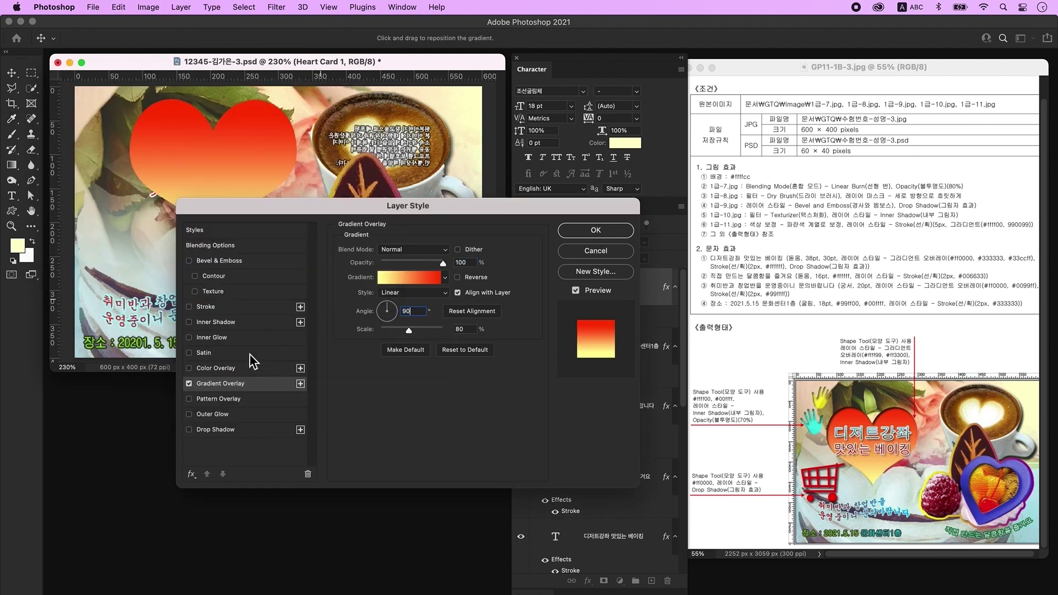
{"action": "key", "text": "Return"}
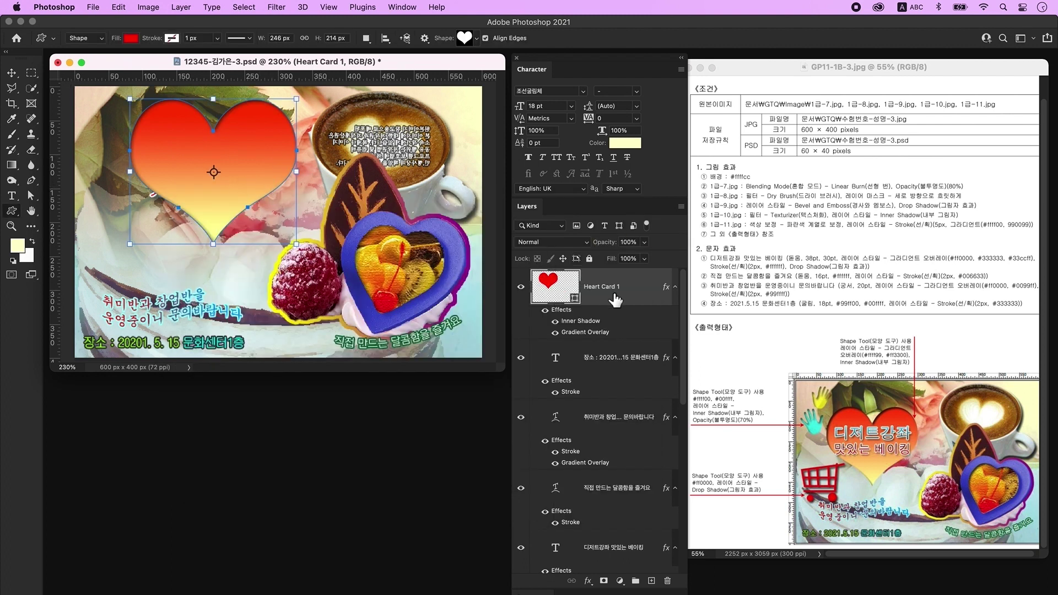
{"action": "key", "text": "super+bracketleft"}
{"action": "key", "text": "super+bracketleft"}
{"action": "key", "text": "super+bracketleft"}
{"action": "key", "text": "super+bracketleft"}
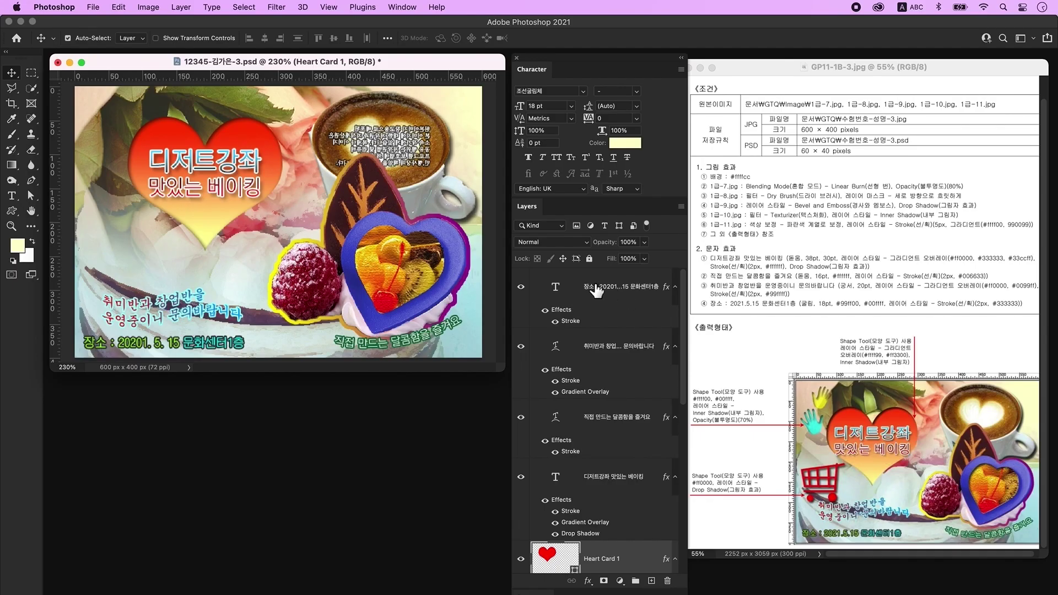
On a new top layer, draw a small custom hand shape just left of the heart
{"action": "left_click", "coordinate": [603, 286]}
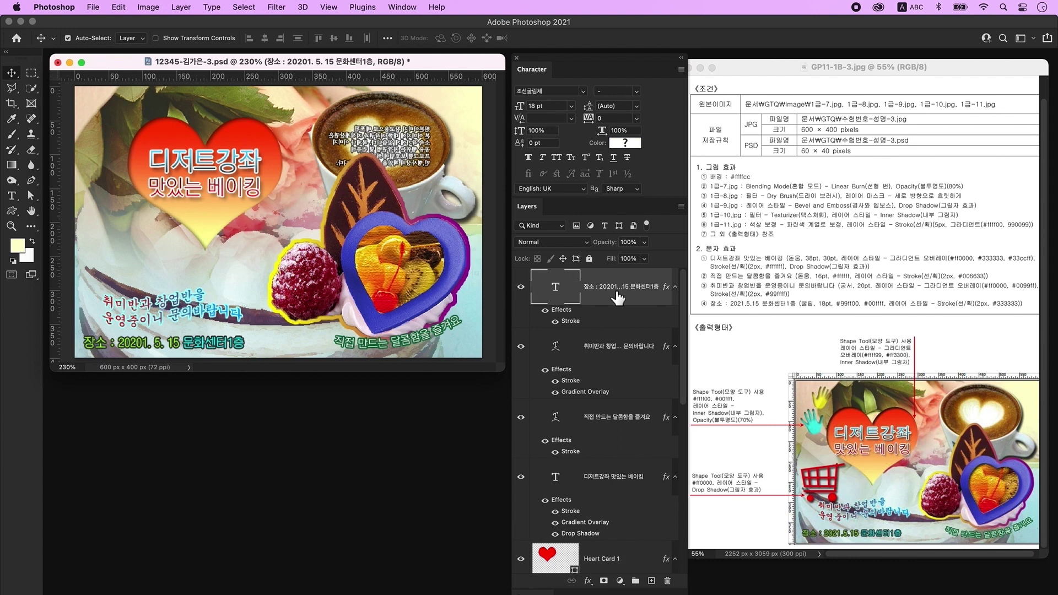
{"action": "left_click", "coordinate": [652, 581]}
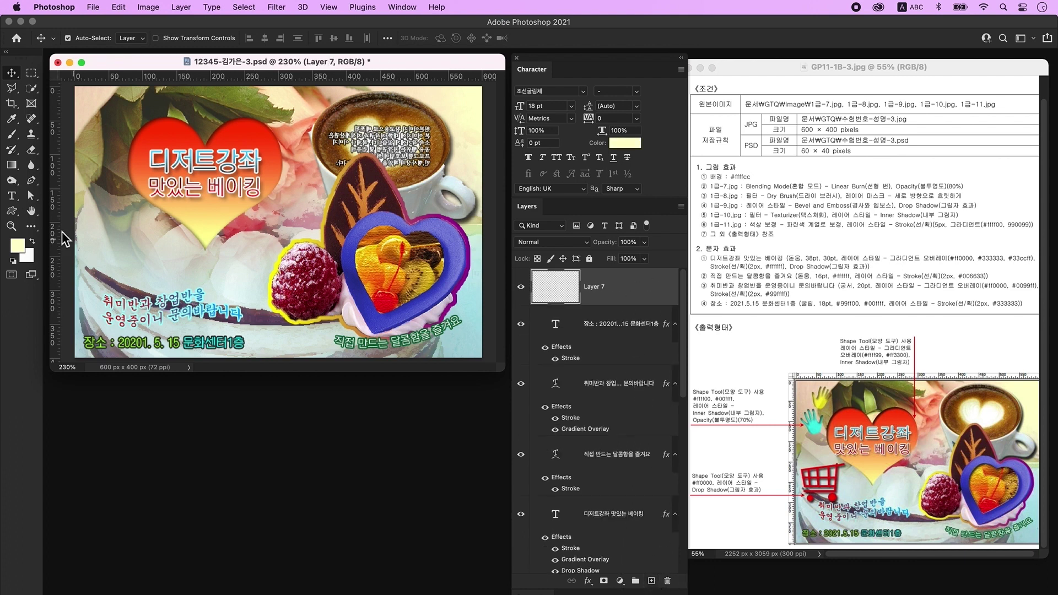
{"action": "left_click", "coordinate": [12, 210]}
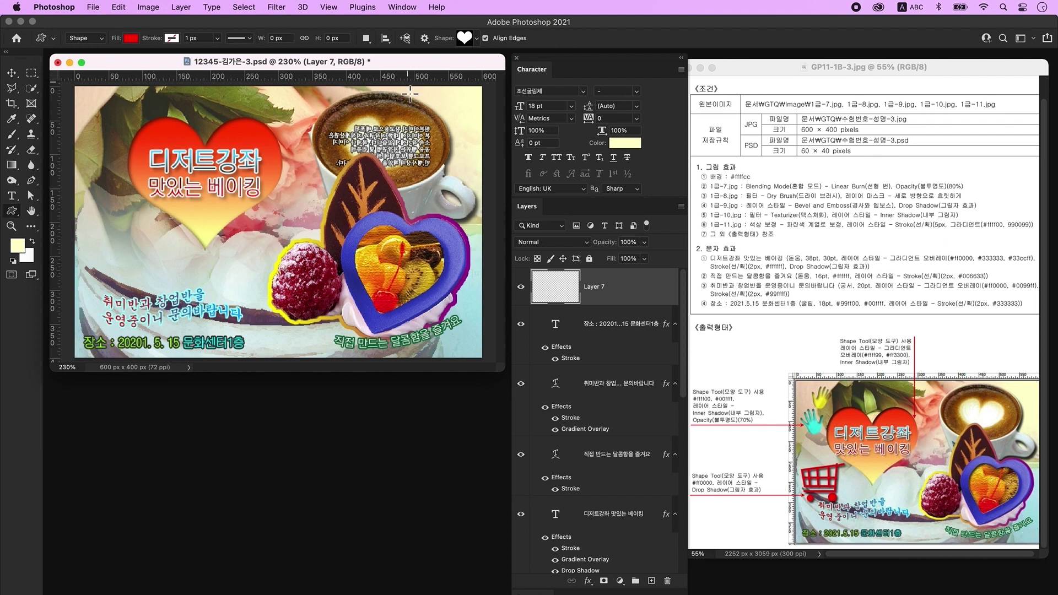
{"action": "left_click", "coordinate": [465, 40]}
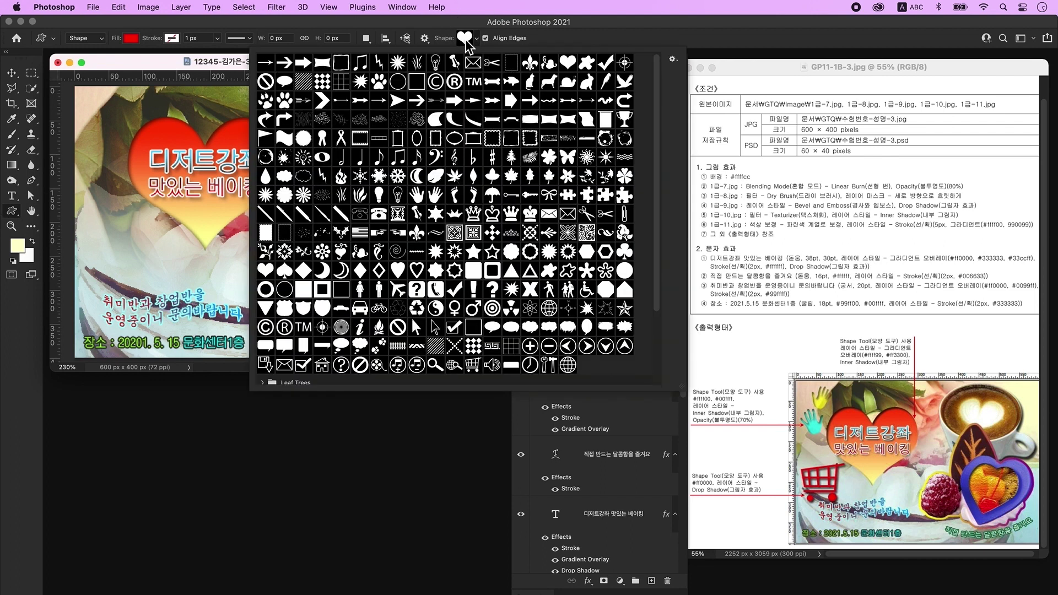
{"action": "left_click", "coordinate": [416, 194]}
{"action": "left_click", "coordinate": [223, 69]}
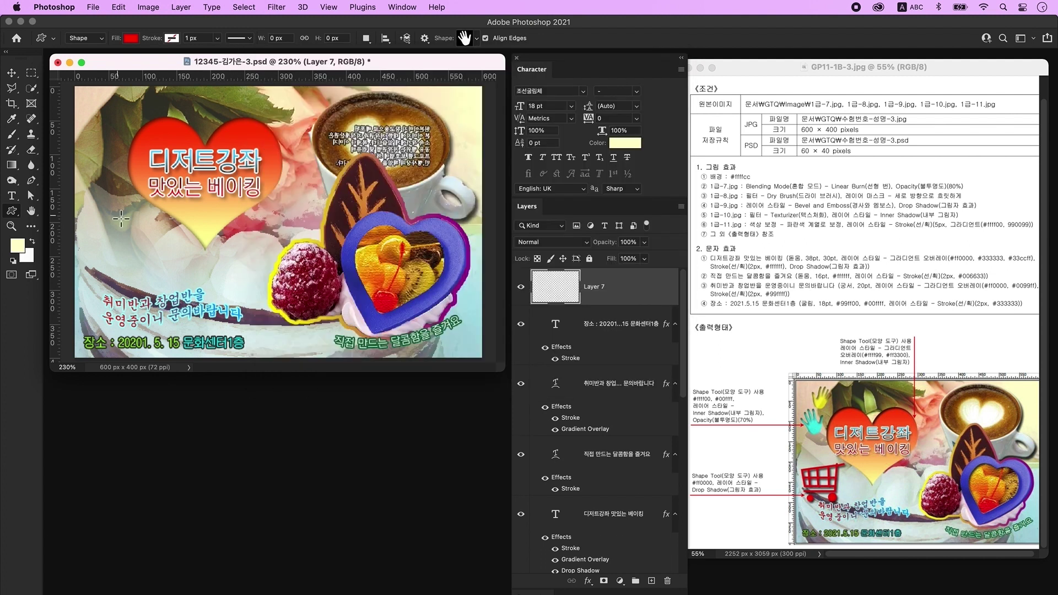
{"action": "mouse_move", "coordinate": [88, 145]}
{"action": "left_mouse_down"}
{"action": "mouse_move", "coordinate": [124, 209]}
{"action": "mouse_move", "coordinate": [115, 176]}
{"action": "left_mouse_up"}
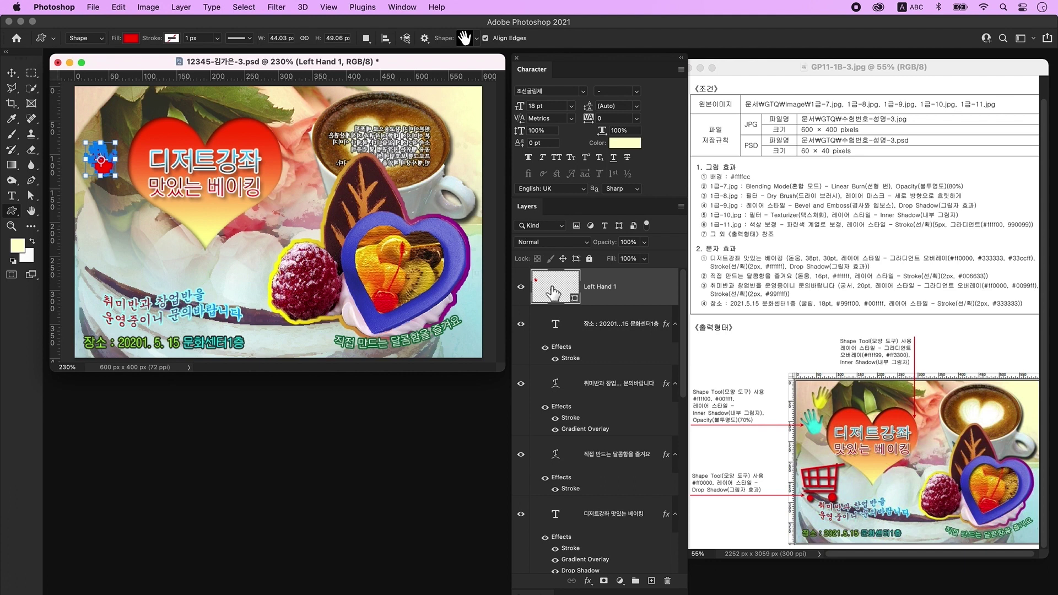
Change the hand's fill colour and add an inner shadow to its layer
{"action": "double_click", "coordinate": [550, 292]}
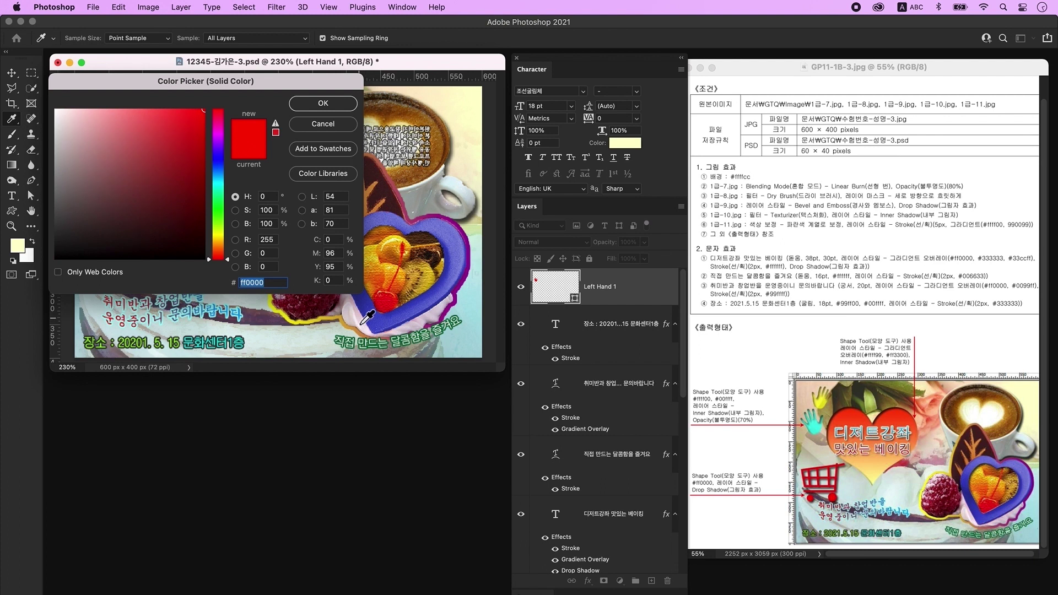
{"action": "type", "text": "00ffff"}
{"action": "key", "text": "Return"}
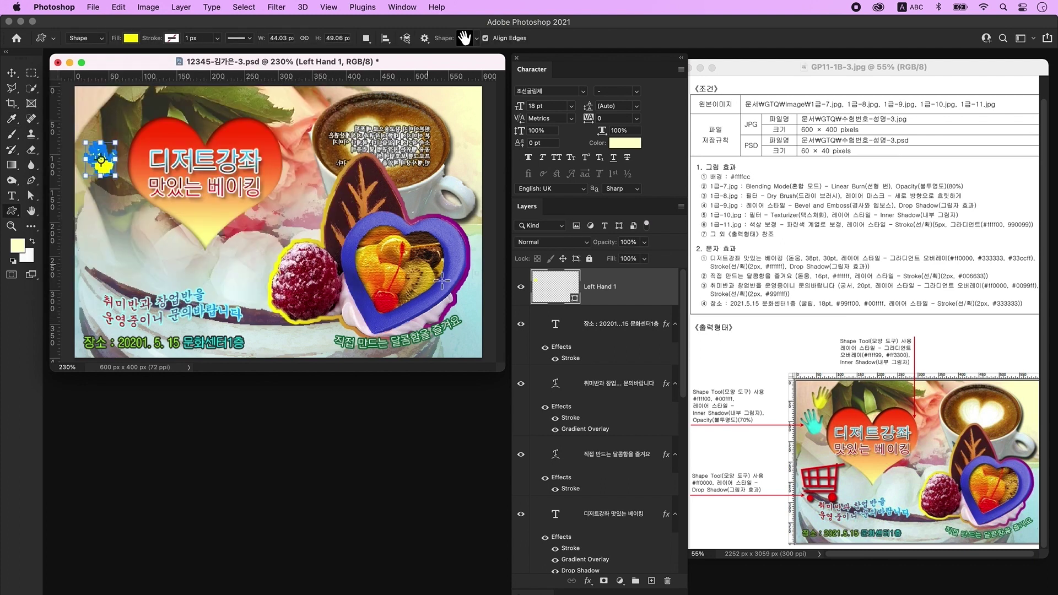
{"action": "double_click", "coordinate": [646, 301]}
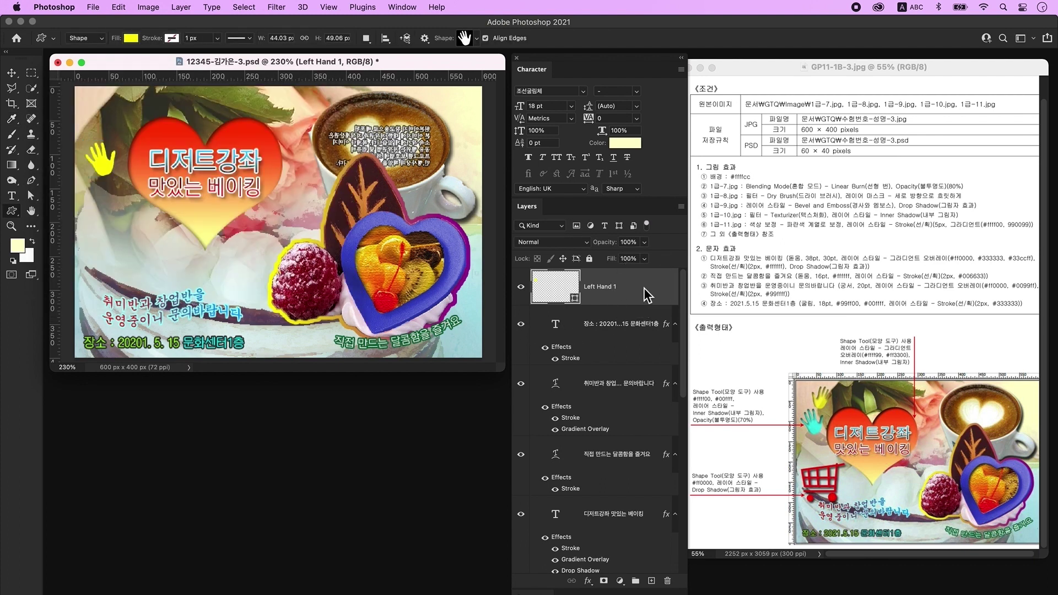
{"action": "left_click", "coordinate": [231, 322]}
{"action": "left_click", "coordinate": [561, 224]}
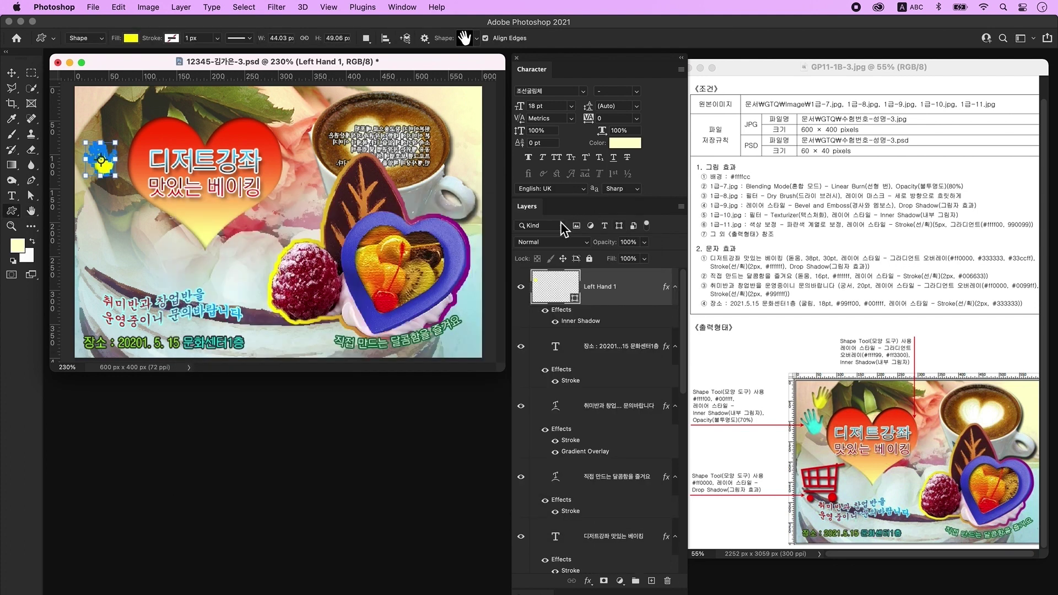
Set the hand layer's opacity to 70%
{"action": "left_click", "coordinate": [627, 242]}
{"action": "type", "text": "70"}
{"action": "key", "text": "Return"}
Place a smaller, horizontally flipped copy of the hand above it, then recolour the original
{"action": "key", "text": "ctrl+j"}
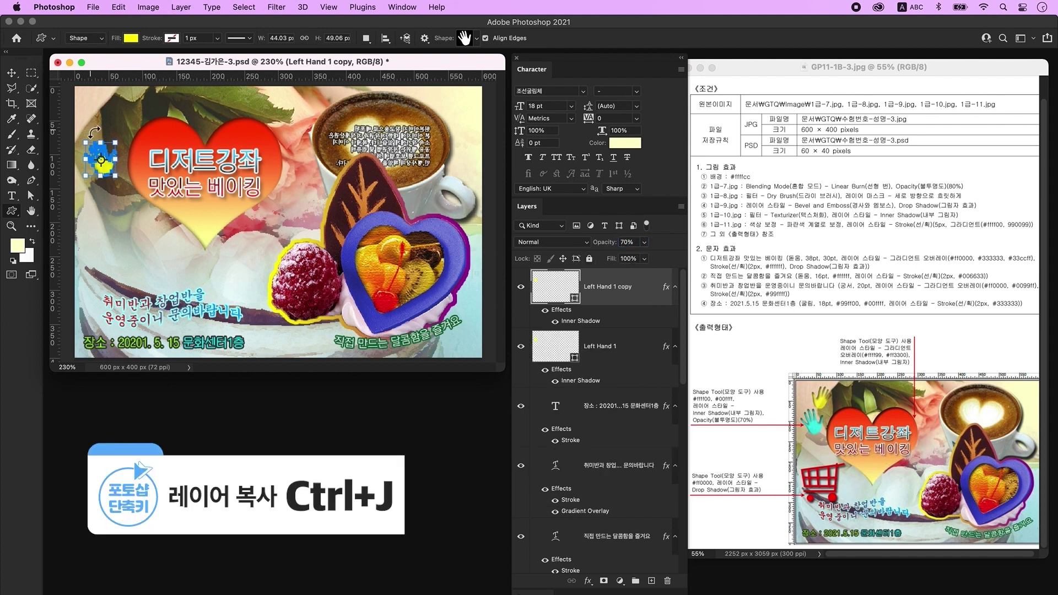
{"action": "left_click", "coordinate": [12, 72]}
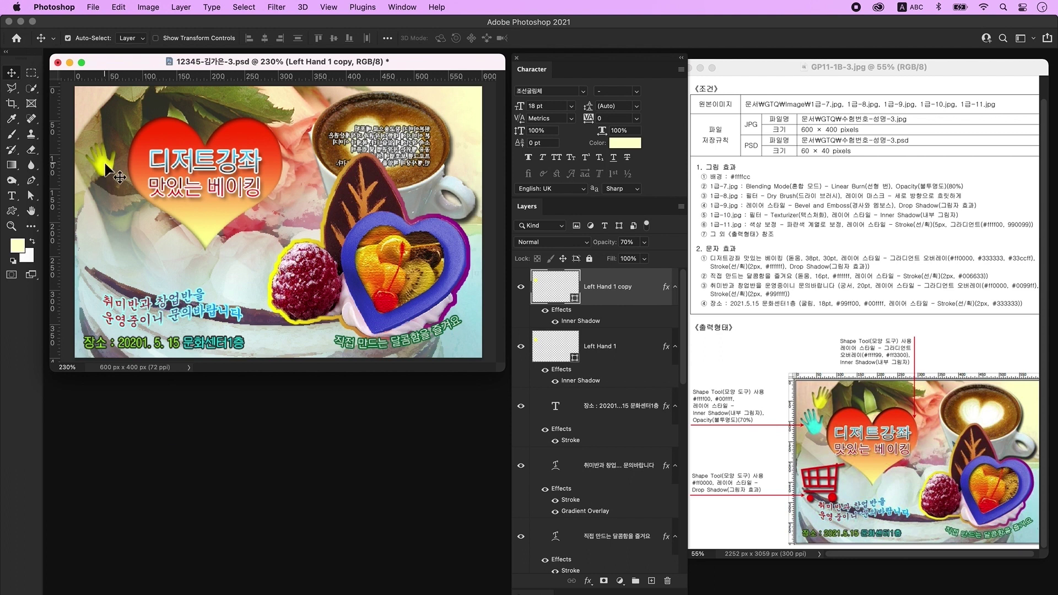
{"action": "left_click_drag", "start_coordinate": [106, 170], "coordinate": [114, 131]}
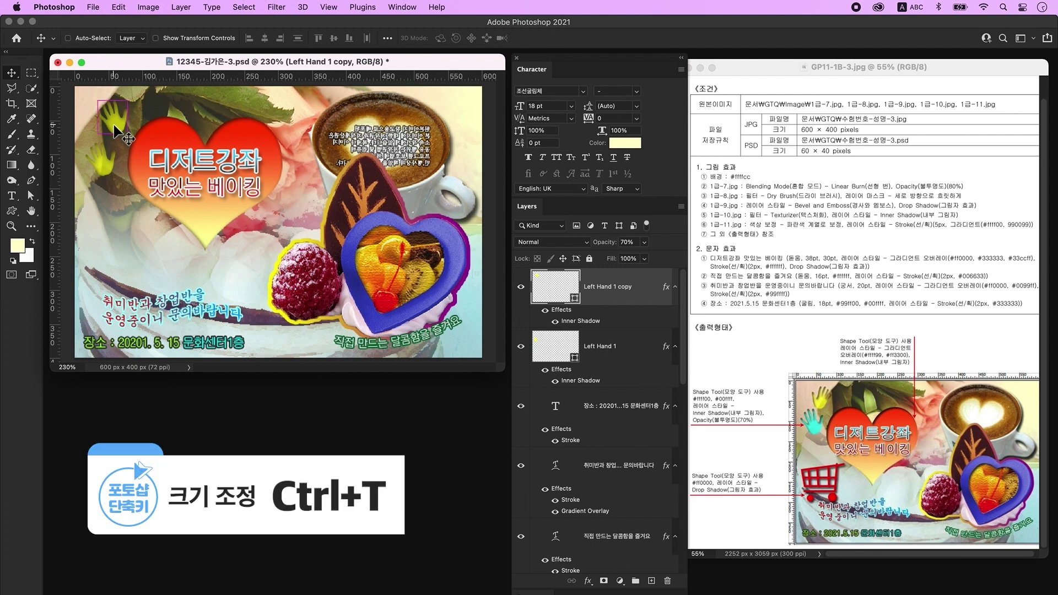
{"action": "key", "text": "ctrl+t"}
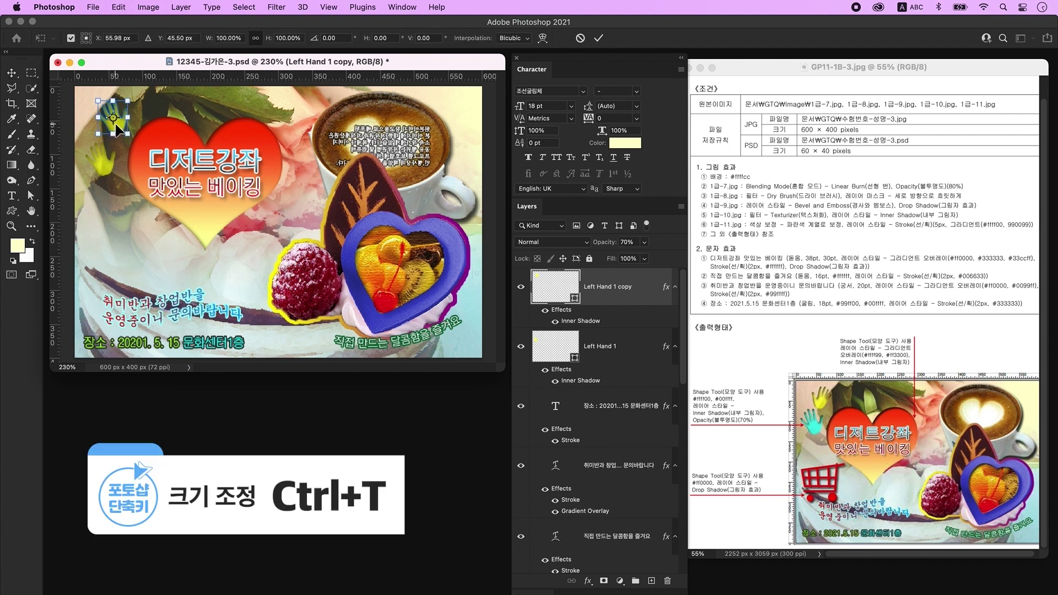
{"action": "right_click", "coordinate": [117, 126]}
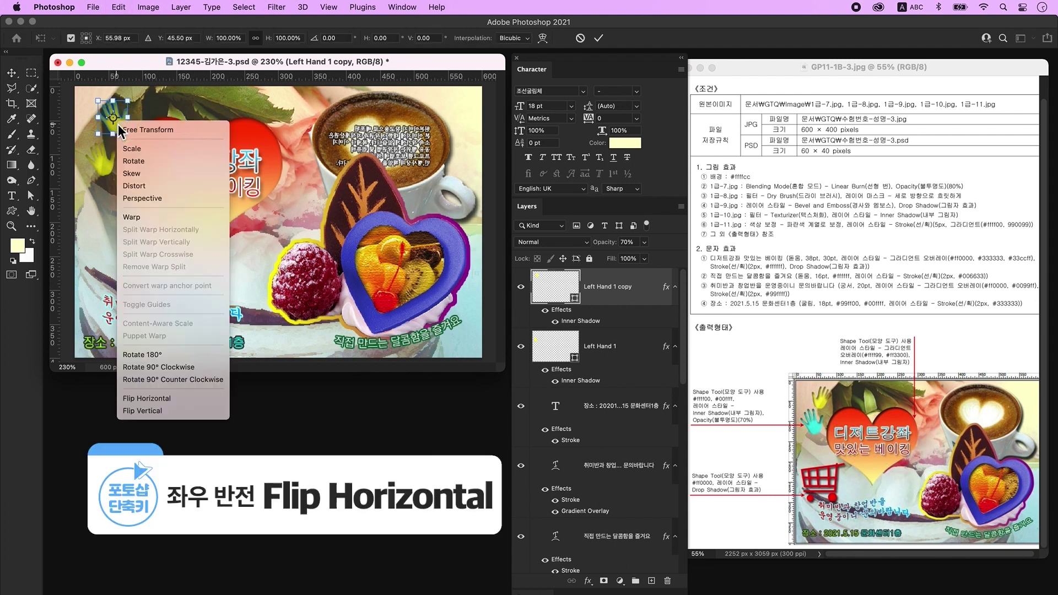
{"action": "left_click", "coordinate": [176, 397]}
{"action": "left_click_drag", "start_coordinate": [126, 107], "coordinate": [121, 105]}
{"action": "key", "text": "Return"}
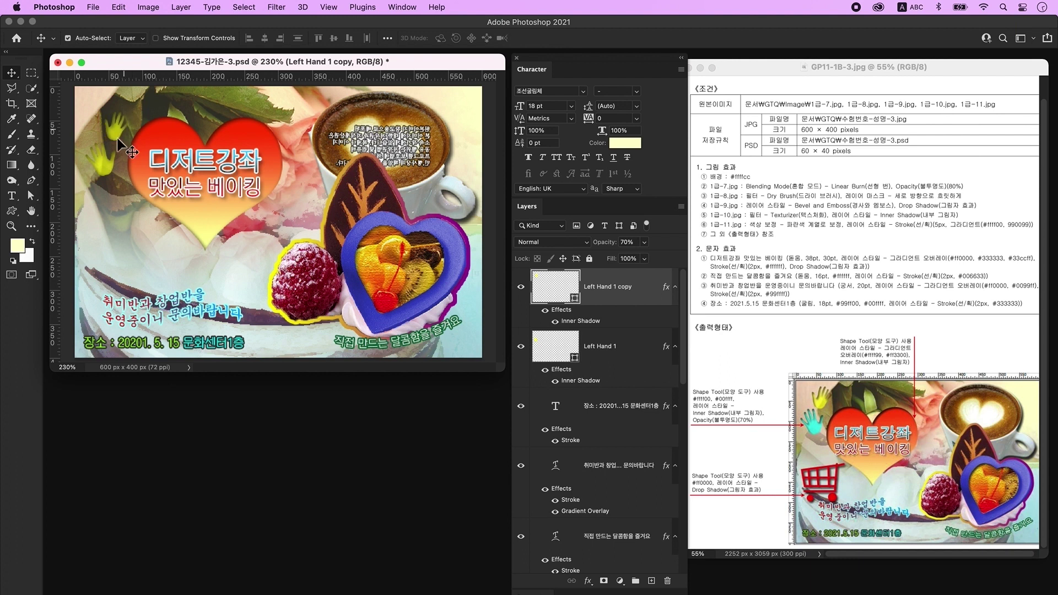
{"action": "left_click", "coordinate": [107, 176]}
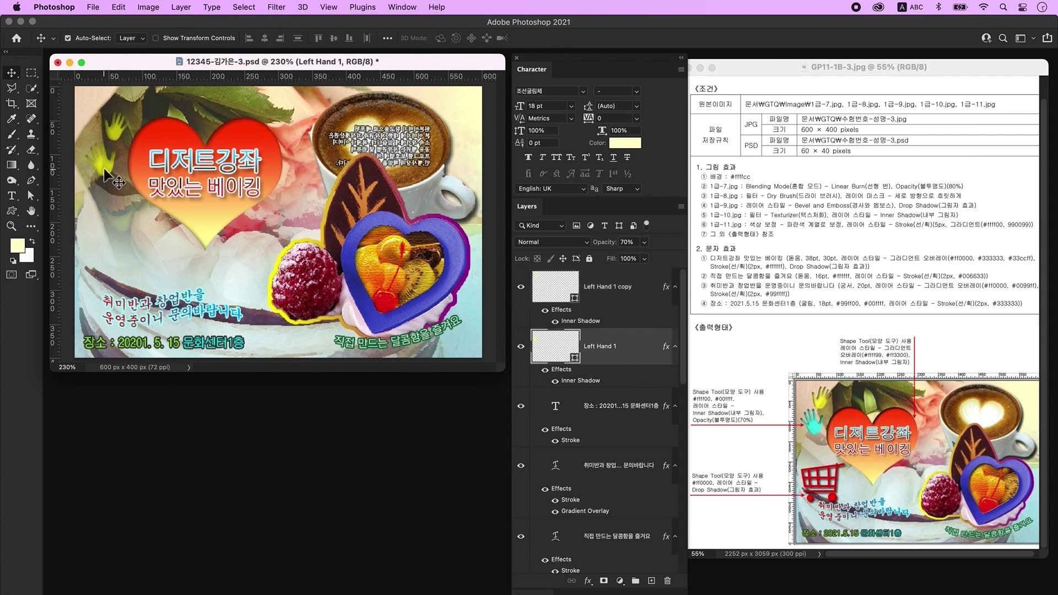
{"action": "double_click", "coordinate": [544, 352]}
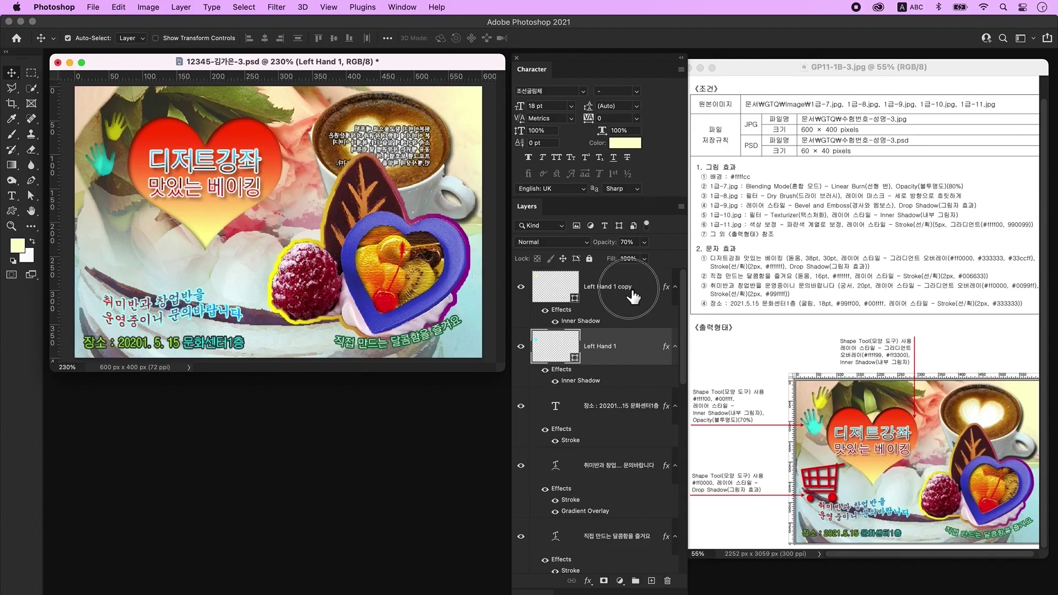
On a new top layer, draw a custom shopping cart shape on the poster's left side
{"action": "left_click", "coordinate": [629, 298]}
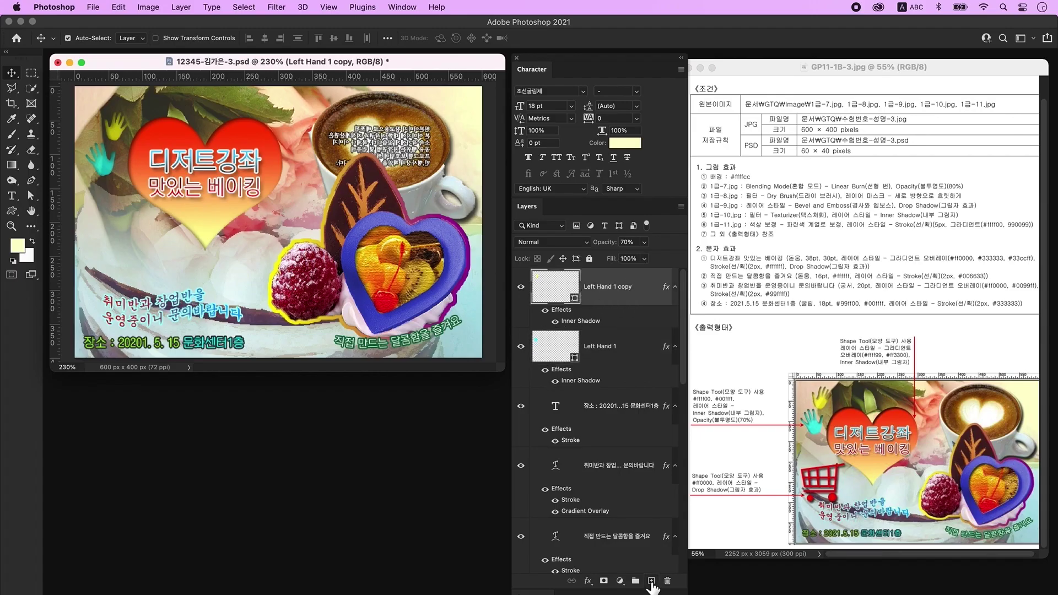
{"action": "left_click", "coordinate": [651, 580]}
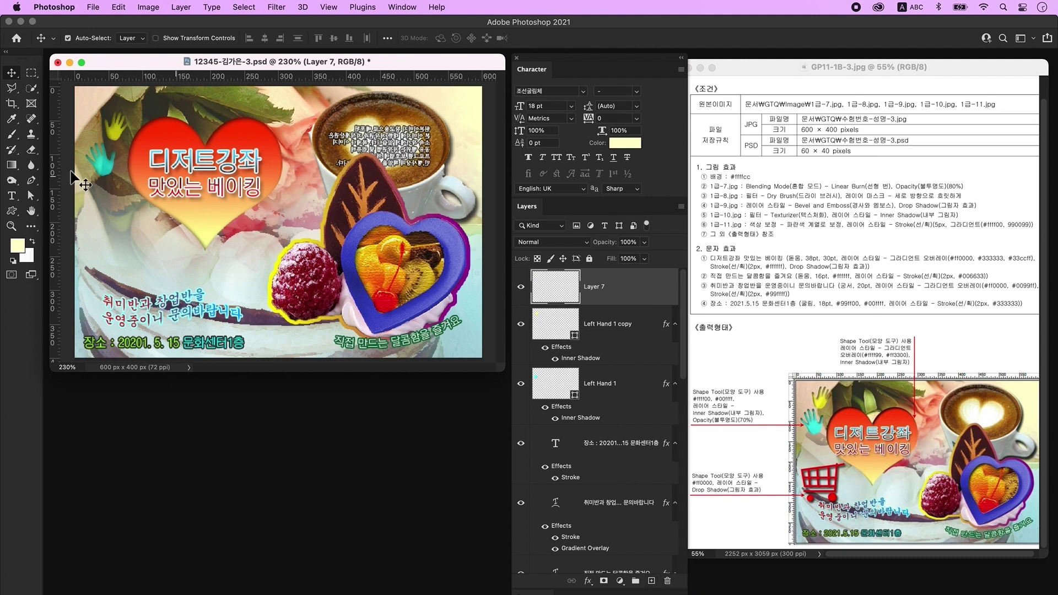
{"action": "left_click", "coordinate": [11, 211]}
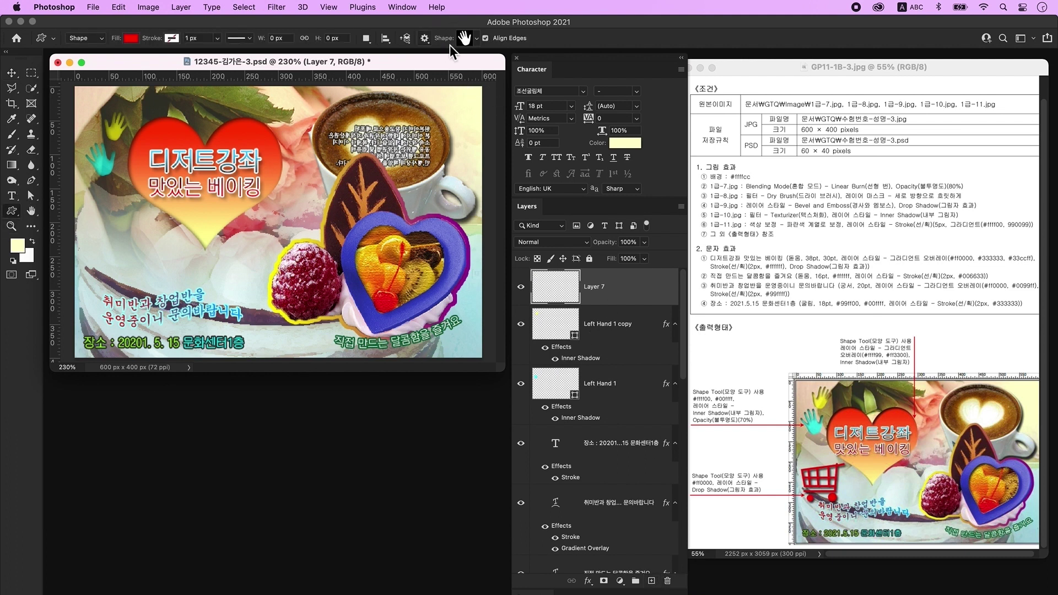
{"action": "left_click", "coordinate": [468, 41]}
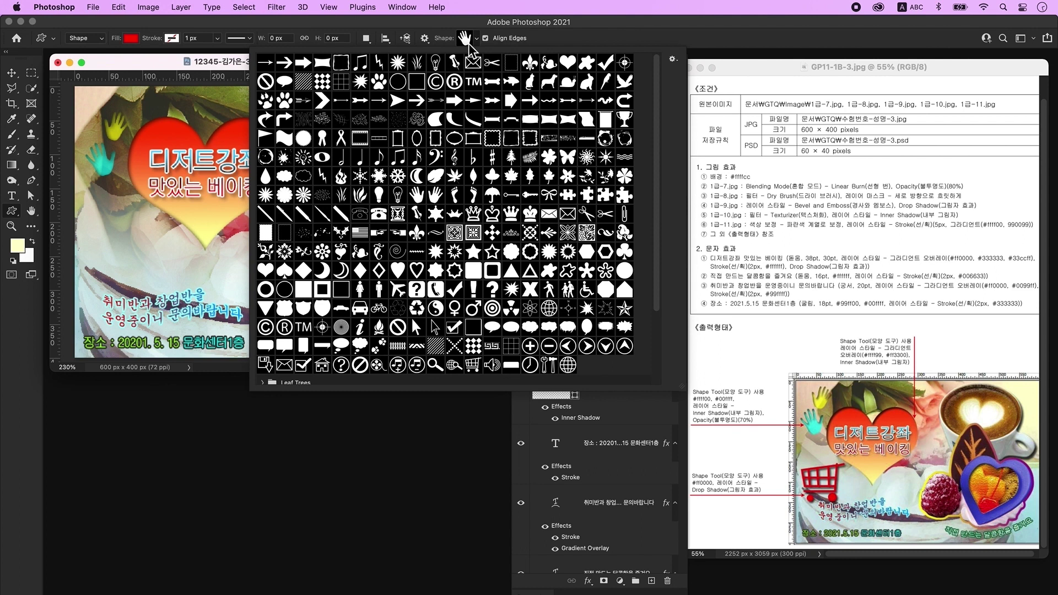
{"action": "left_click", "coordinate": [472, 365]}
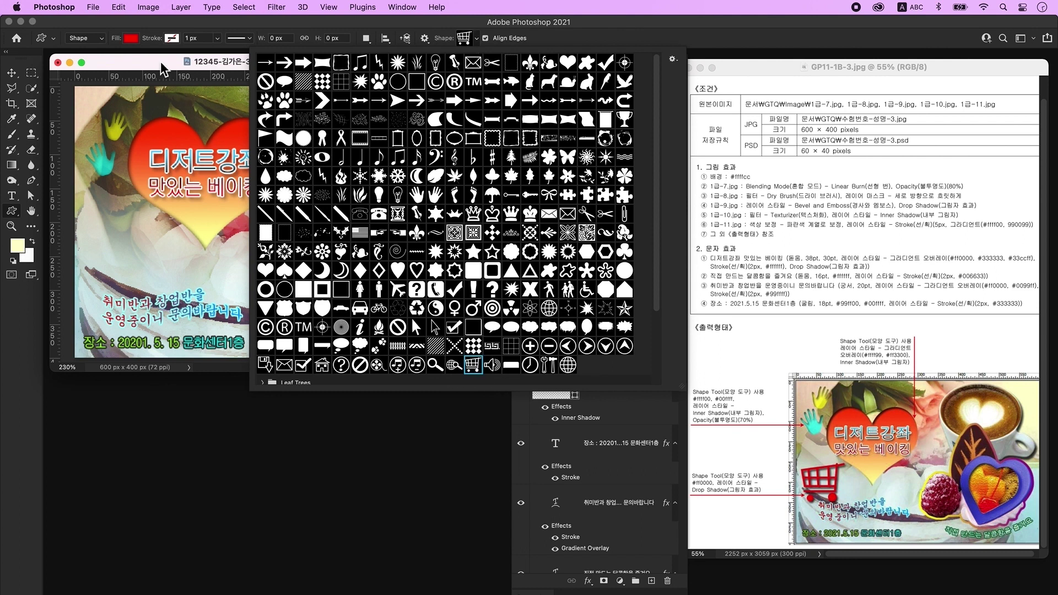
{"action": "left_click", "coordinate": [163, 70]}
{"action": "left_click_drag", "start_coordinate": [100, 231], "coordinate": [164, 293]}
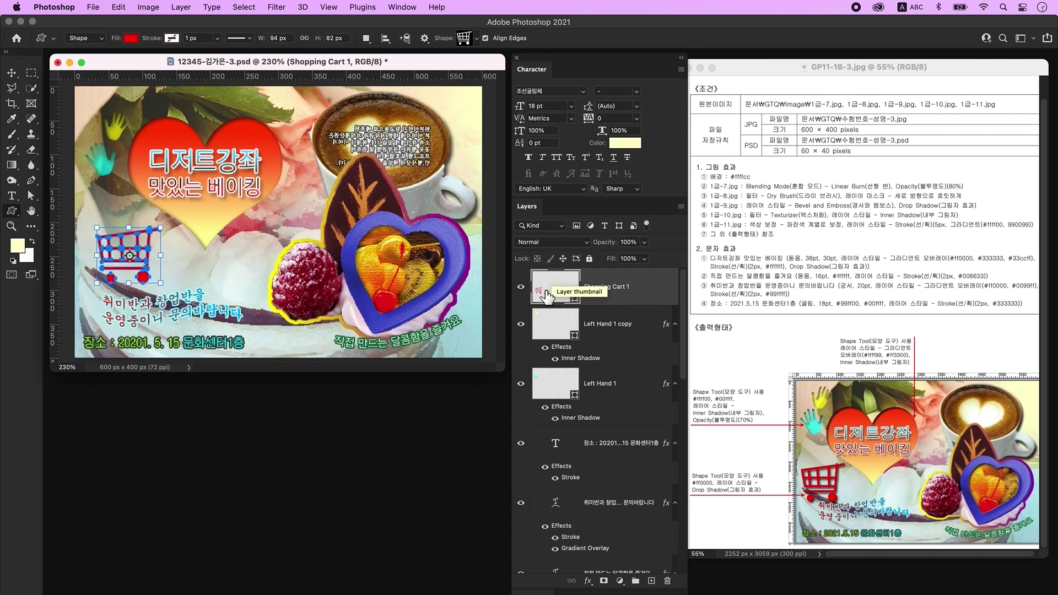
Fill the cart with red ff0000 and give it a drop shadow
{"action": "double_click", "coordinate": [545, 296]}
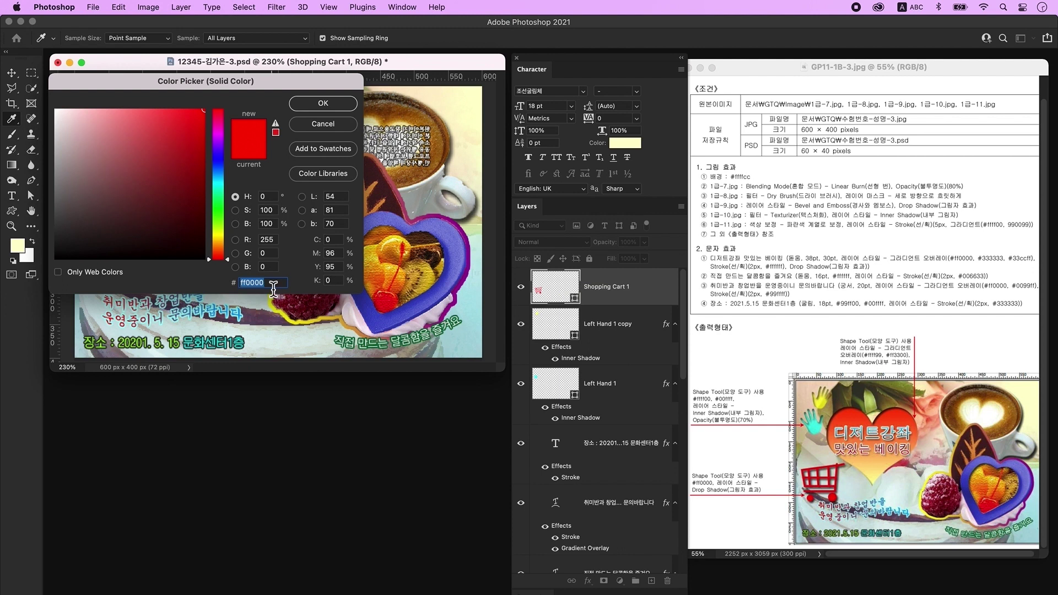
{"action": "left_click", "coordinate": [336, 103]}
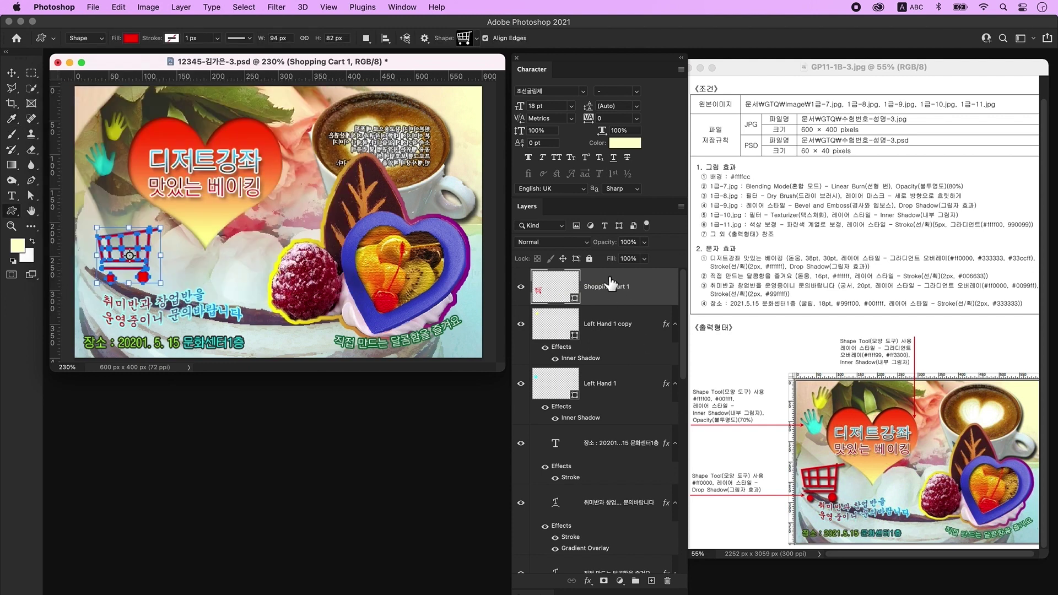
{"action": "double_click", "coordinate": [652, 287]}
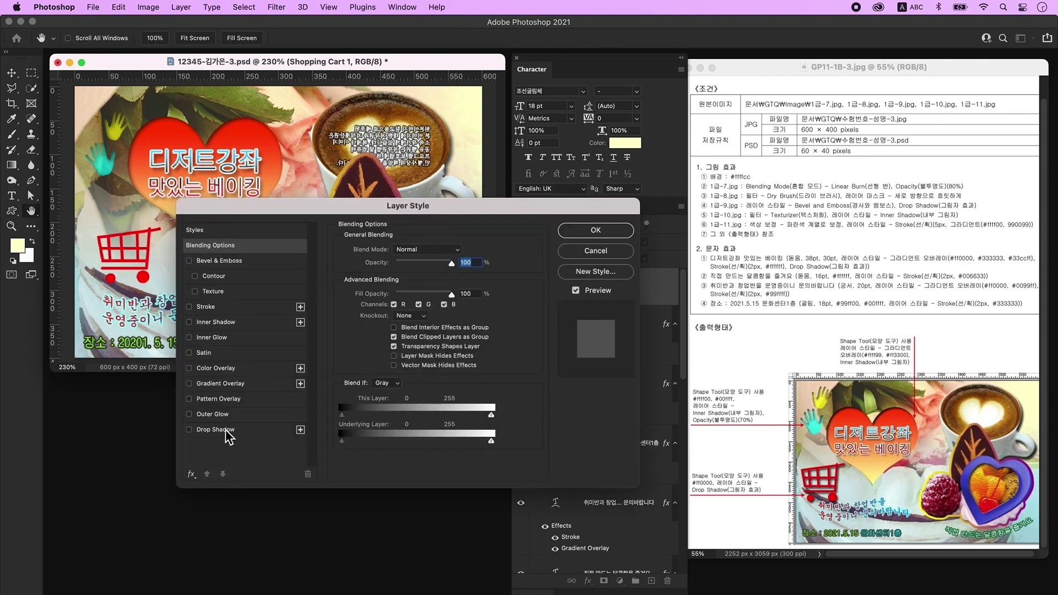
{"action": "key", "text": "Return"}
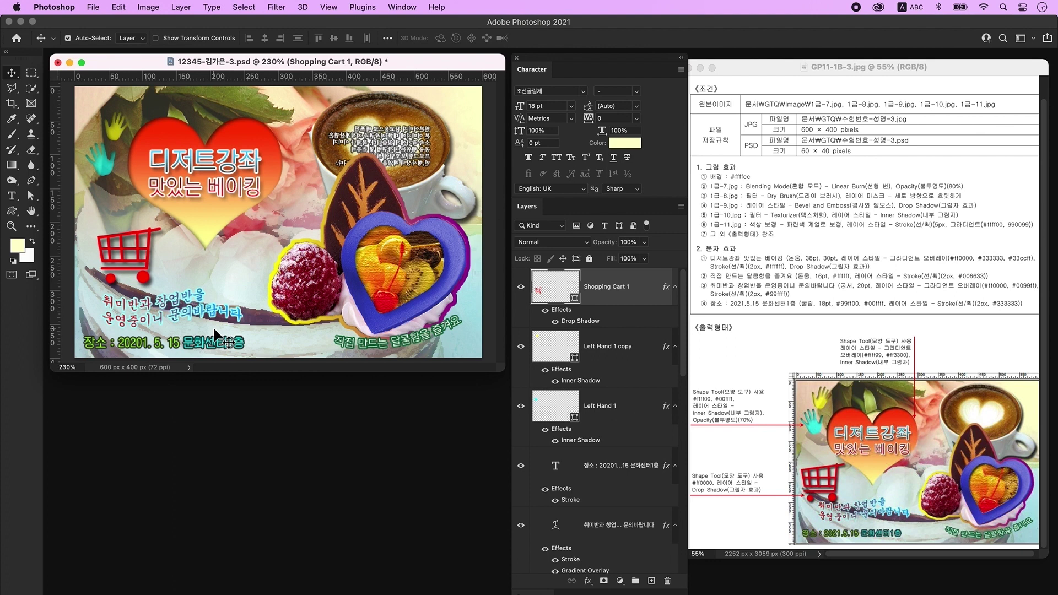
Shrink the heart and move the heart and title further down the poster
{"action": "left_click", "coordinate": [236, 141]}
{"action": "key", "text": "super+t"}
{"action": "left_click_drag", "start_coordinate": [282, 116], "coordinate": [278, 122]}
{"action": "key", "text": "Return"}
{"action": "left_click", "coordinate": [207, 161]}
{"action": "left_click_drag", "start_coordinate": [207, 223], "coordinate": [208, 238]}
Move both hand layers into place and apply a transform to the Layer 6 dessert image
{"action": "left_click", "coordinate": [101, 161]}
{"action": "left_click_drag", "start_coordinate": [117, 127], "coordinate": [118, 127]}
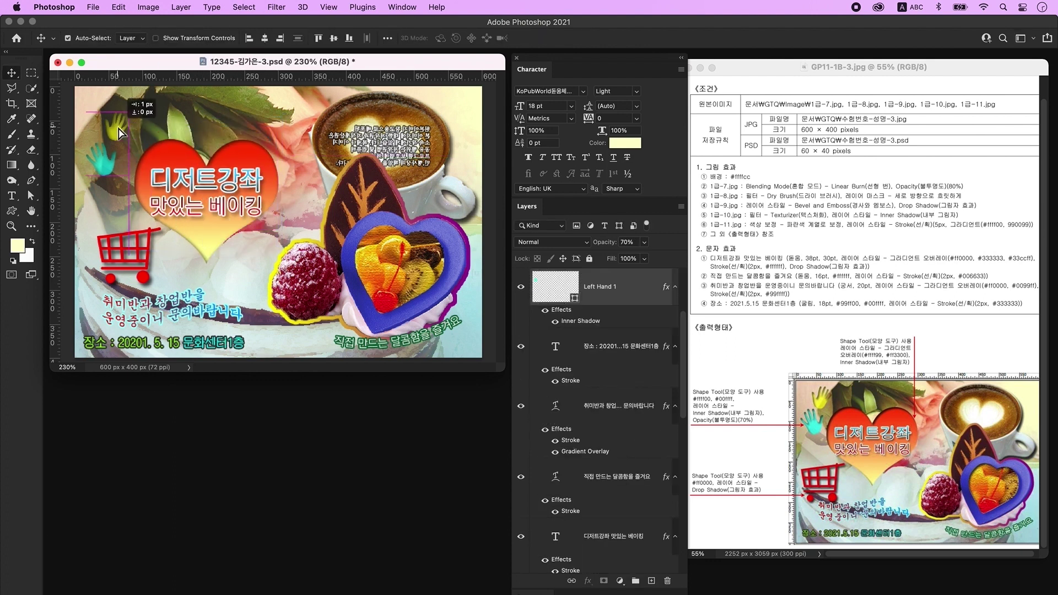
{"action": "scroll", "coordinate": [606, 386], "scroll_direction": "down", "scroll_amount": 10}
{"action": "left_click", "coordinate": [617, 290]}
{"action": "key", "text": "super+t"}
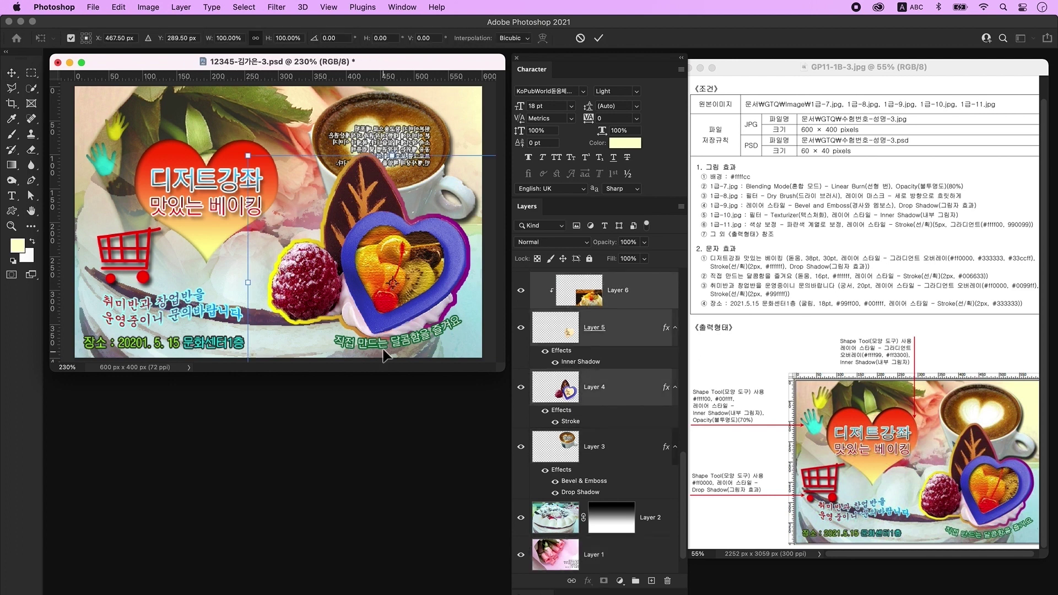
{"action": "key", "text": "Return"}
Shrink the shopping cart to about 88% and move it lower on the left
{"action": "left_click", "coordinate": [124, 251], "text": "super"}
{"action": "key", "text": "super+t"}
{"action": "left_click_drag", "start_coordinate": [128, 246], "coordinate": [125, 254]}
{"action": "key", "text": "Return"}
Nudge the heart, title and Left Hand 1 into final position, then select Shopping Cart 1
{"action": "left_click", "coordinate": [212, 236]}
{"action": "left_click", "coordinate": [195, 214], "text": "shift"}
{"action": "left_click_drag", "start_coordinate": [195, 214], "coordinate": [192, 226]}
{"action": "left_click_drag", "start_coordinate": [203, 184], "coordinate": [199, 194]}
{"action": "left_click_drag", "start_coordinate": [109, 162], "coordinate": [104, 185]}
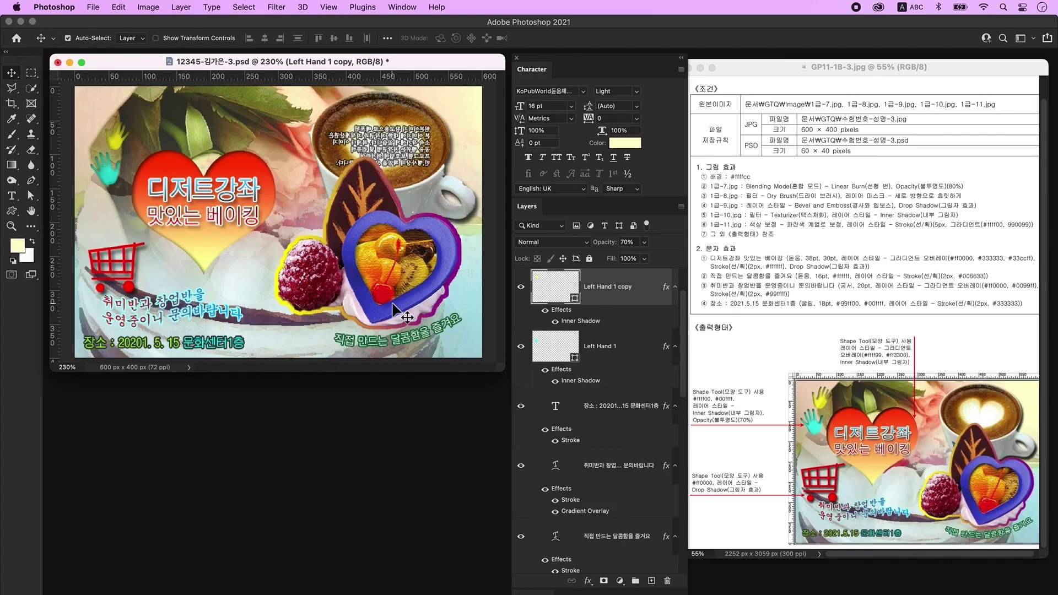
{"action": "key", "text": "alt+bracketright"}
Save a JPEG copy of the poster to the computer, accepting the quality settings
{"action": "left_click", "coordinate": [93, 7]}
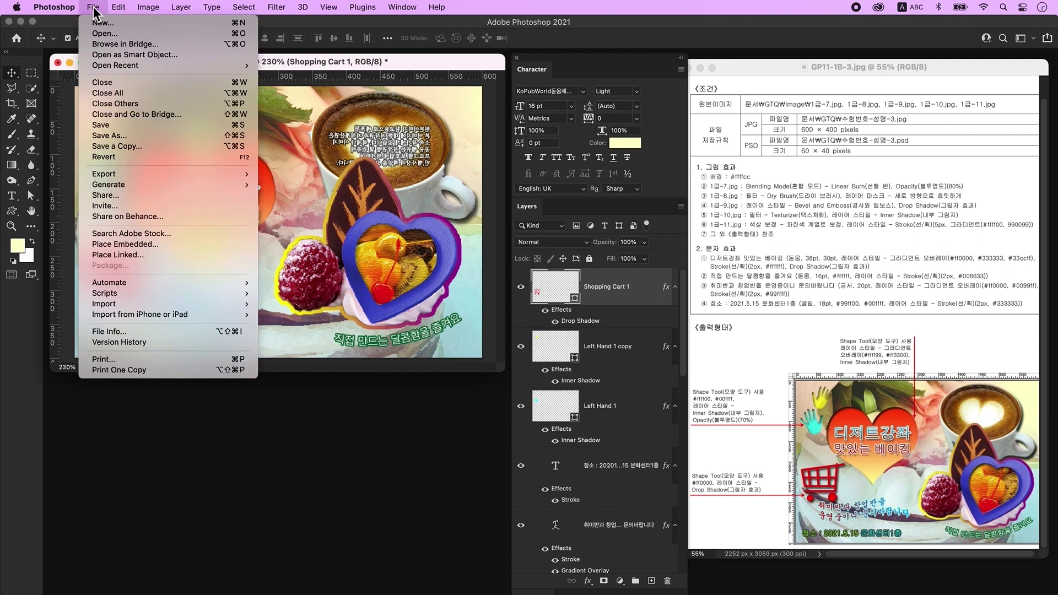
{"action": "left_click", "coordinate": [151, 146]}
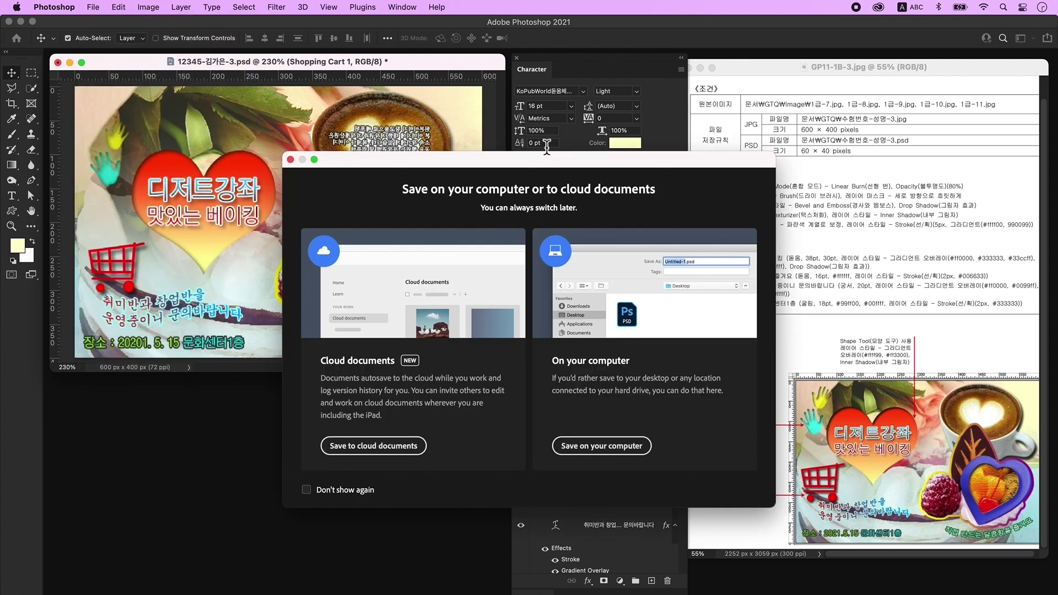
{"action": "left_click", "coordinate": [615, 436]}
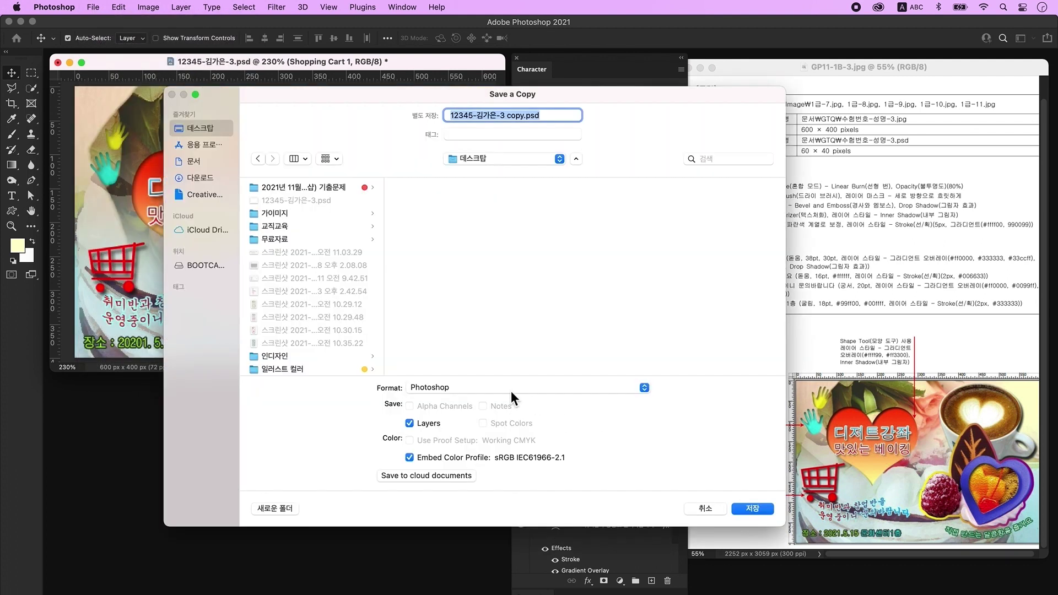
{"action": "left_click", "coordinate": [511, 391]}
{"action": "left_click", "coordinate": [499, 480]}
{"action": "key", "text": "Return"}
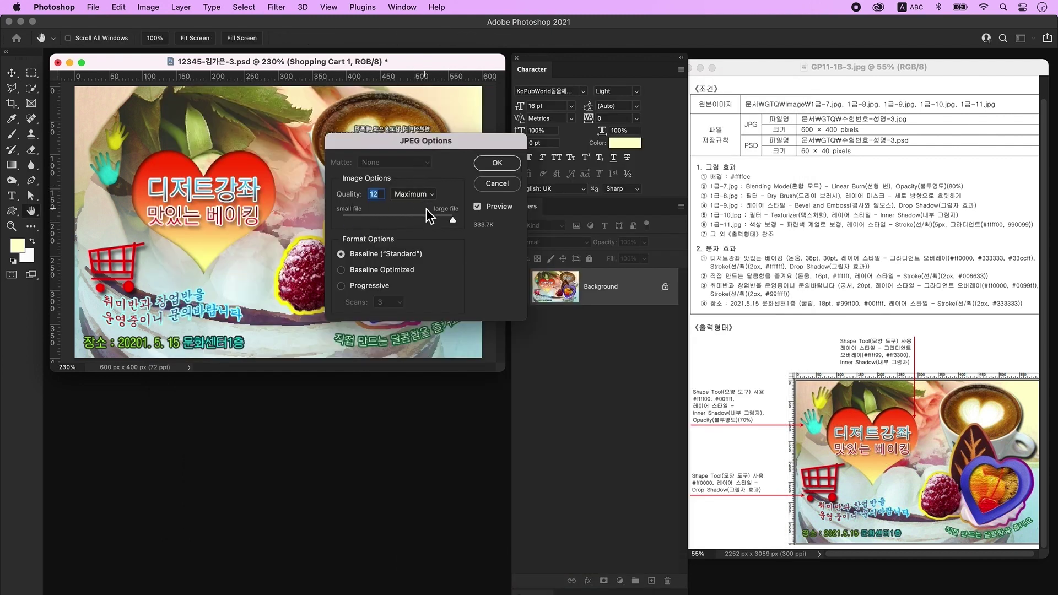
{"action": "left_click", "coordinate": [498, 163]}
Resize the image to 60 × 40 px in Image Size
{"action": "left_click", "coordinate": [156, 8]}
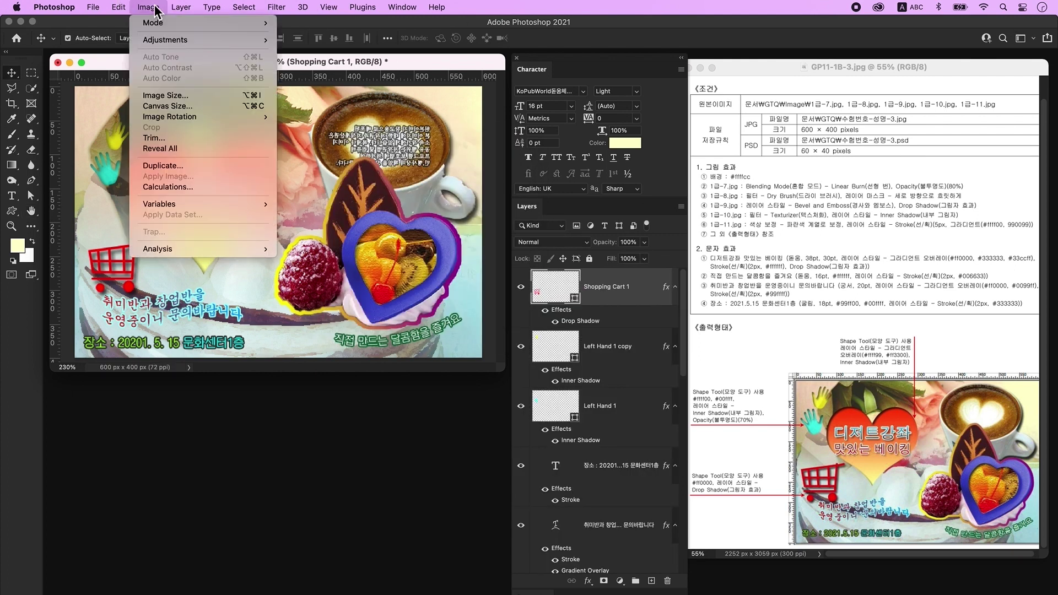
{"action": "left_click", "coordinate": [181, 94]}
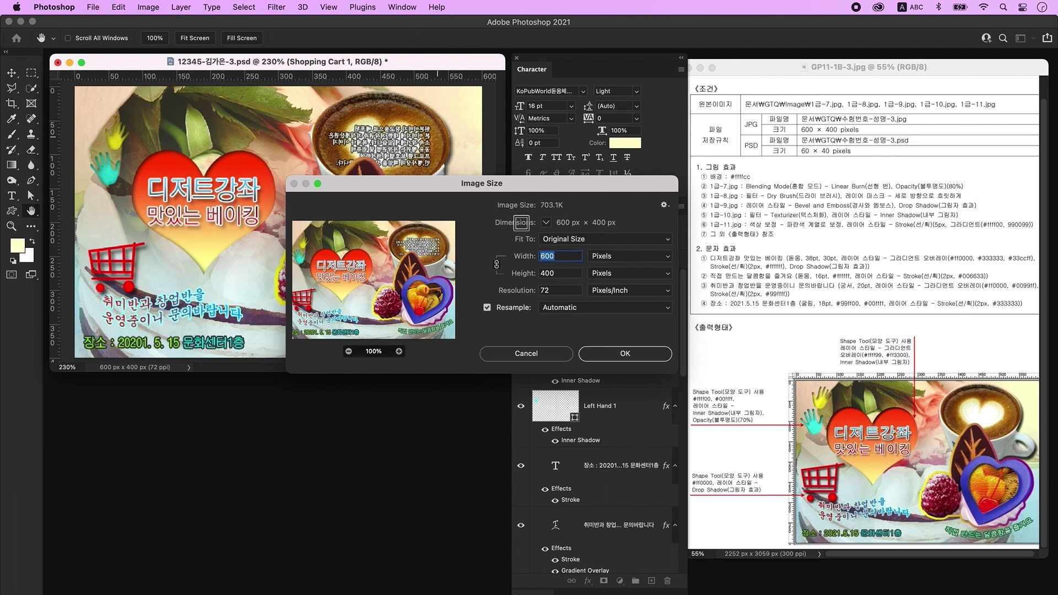
{"action": "type", "text": "60"}
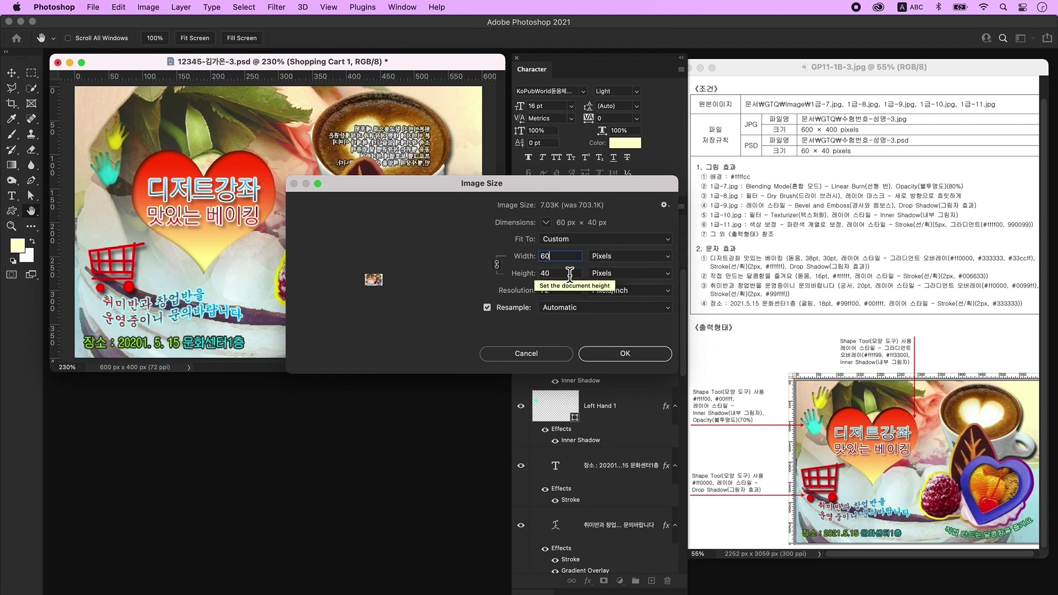
{"action": "left_click", "coordinate": [625, 355]}
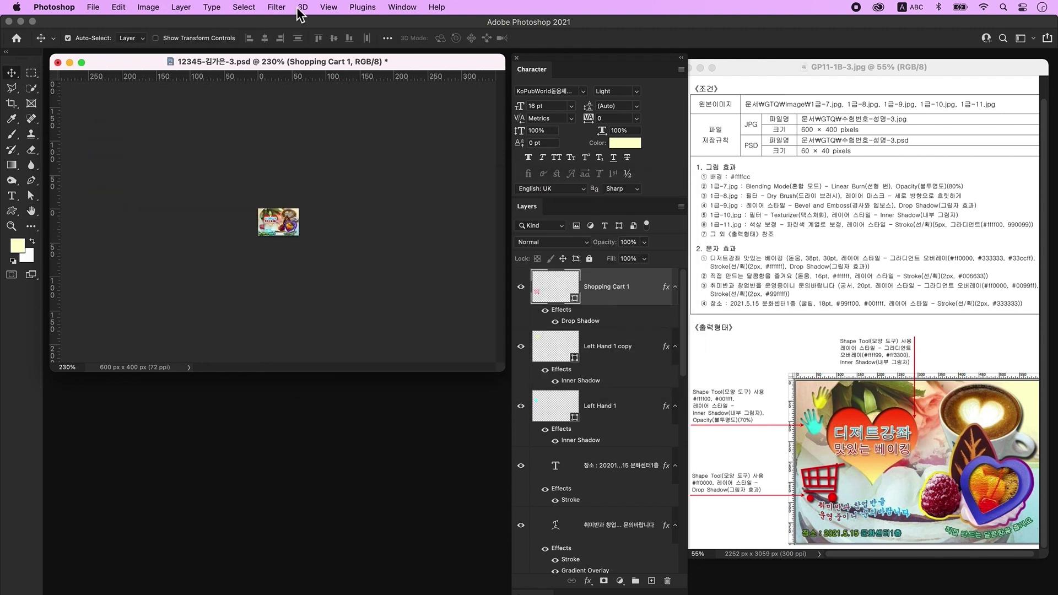
Save the resized image as a PSD, confirming the compatibility option
{"action": "left_click", "coordinate": [93, 7]}
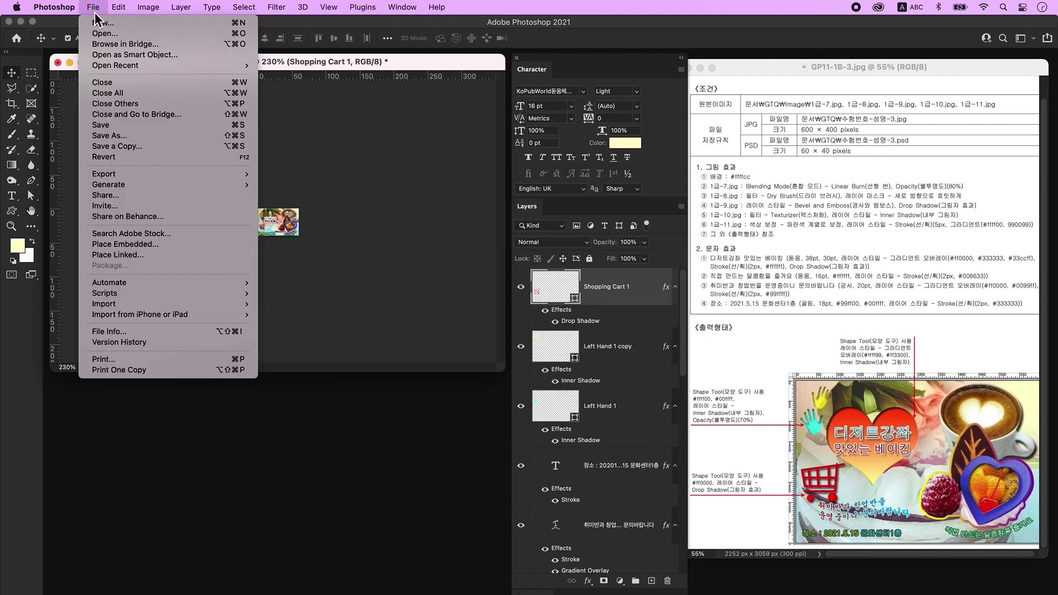
{"action": "left_click", "coordinate": [120, 134]}
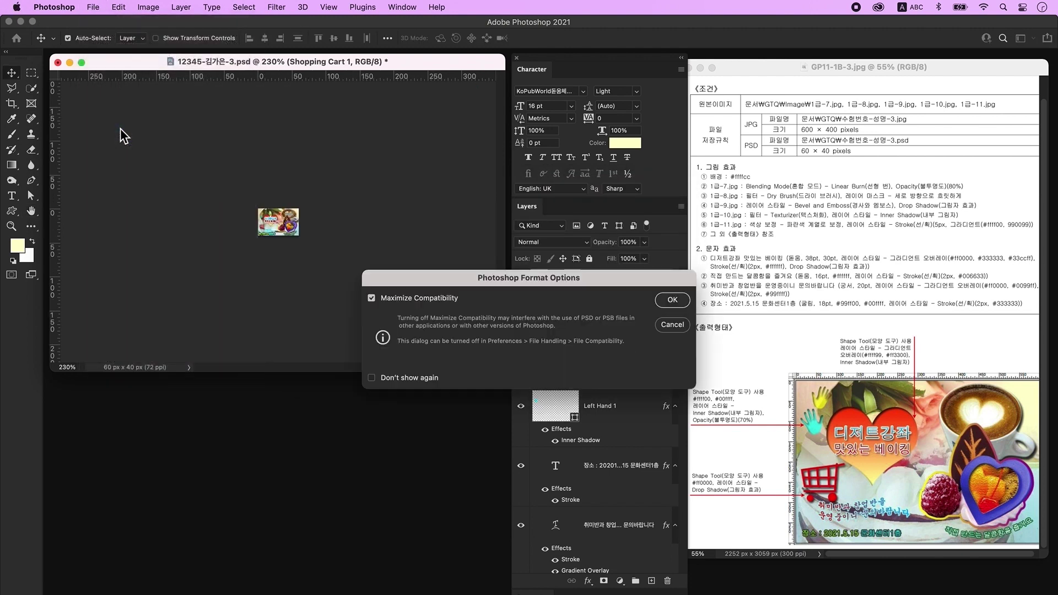
{"action": "left_click", "coordinate": [663, 300]}
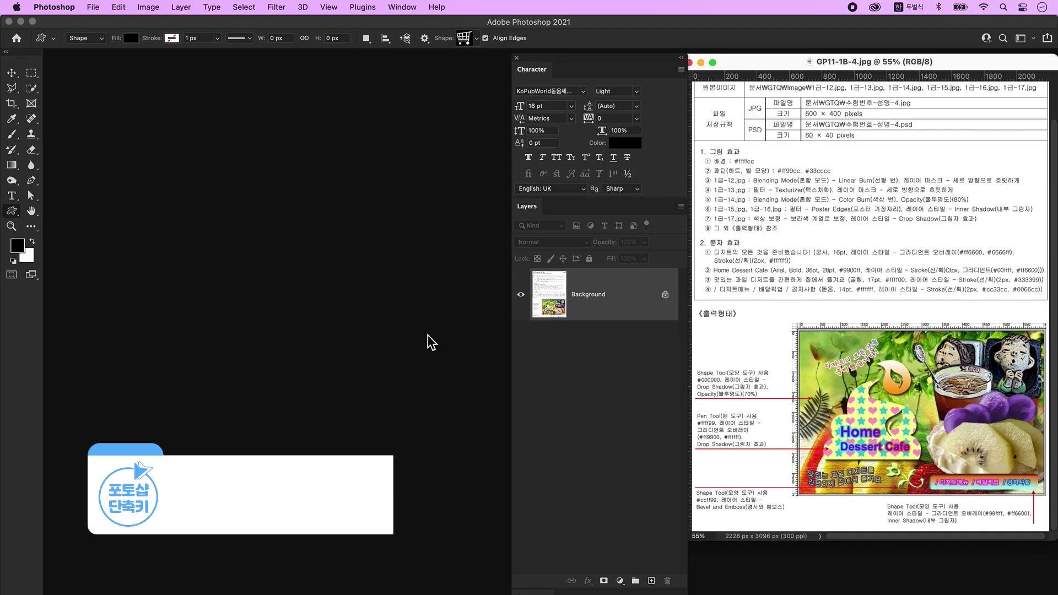
Create a 600×400 px document, zoom to 200%, show rulers and enlarge the window
{"action": "key", "text": "ctrl+n"}
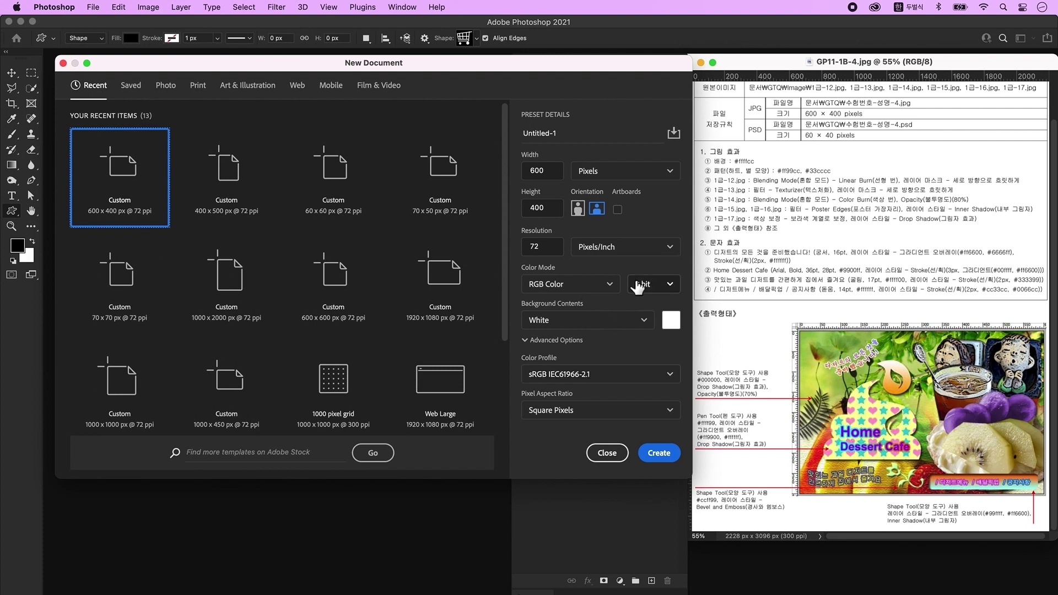
{"action": "left_click", "coordinate": [660, 455]}
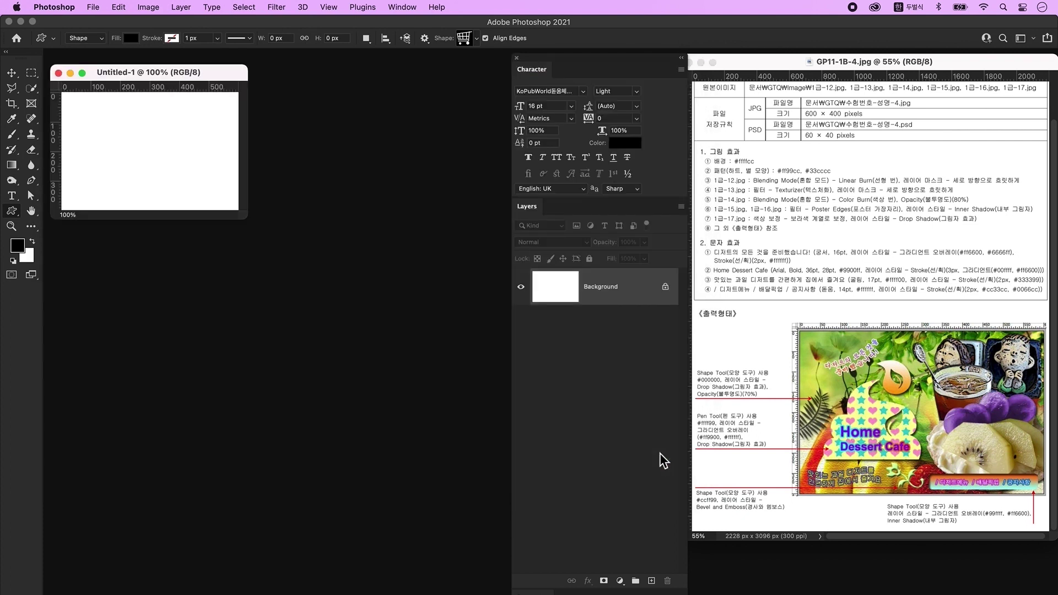
{"action": "key", "text": "super+plus"}
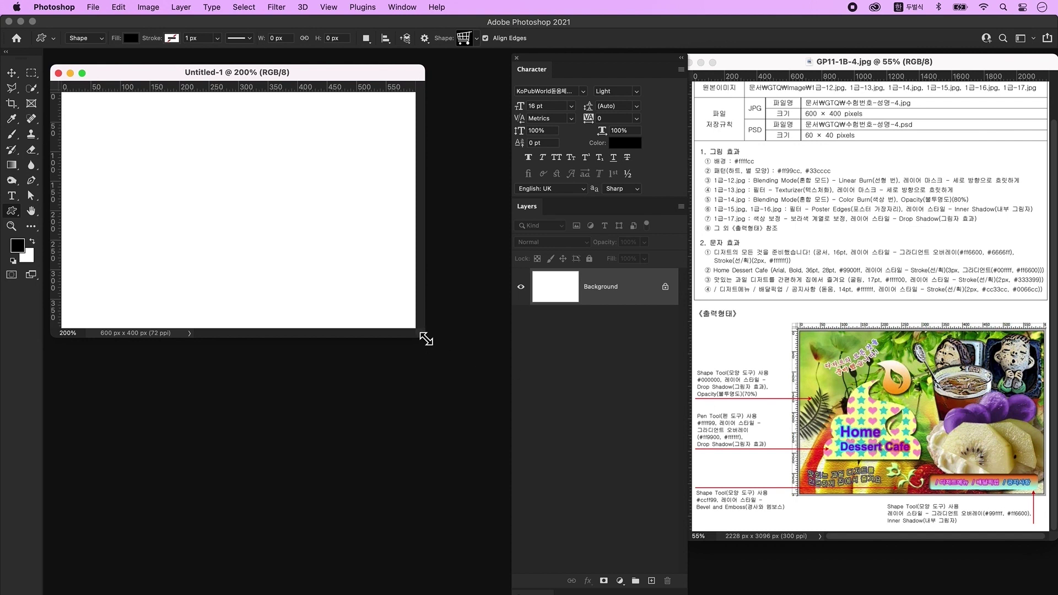
{"action": "key", "text": "super+r"}
{"action": "key", "text": "super+r"}
{"action": "left_click_drag", "start_coordinate": [425, 335], "coordinate": [475, 352]}
Save the document on the computer named with the examinee number and name in Korean
{"action": "left_click", "coordinate": [94, 7]}
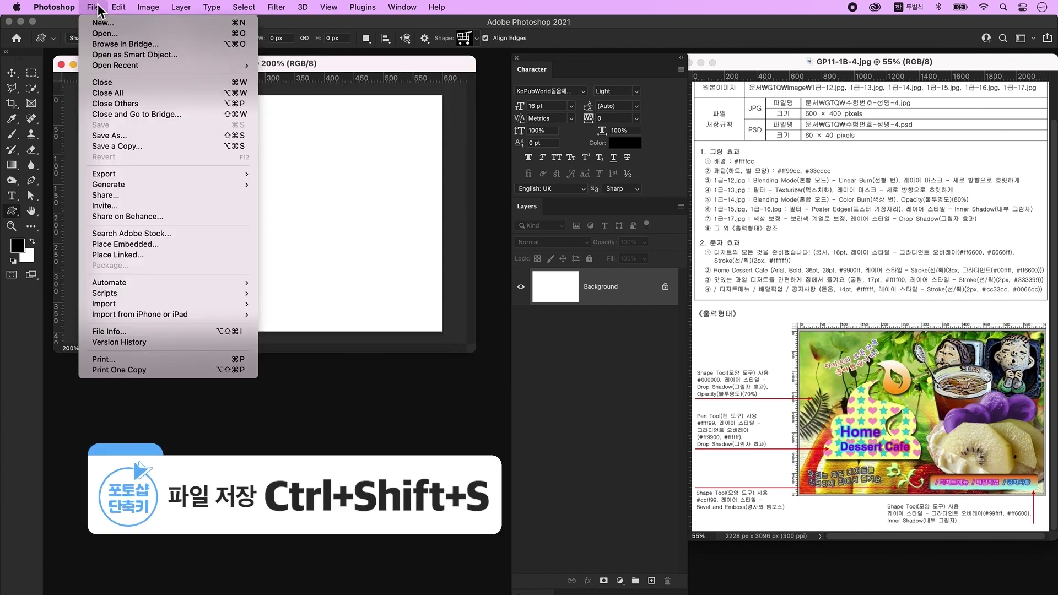
{"action": "left_click", "coordinate": [104, 135]}
{"action": "left_click", "coordinate": [634, 448]}
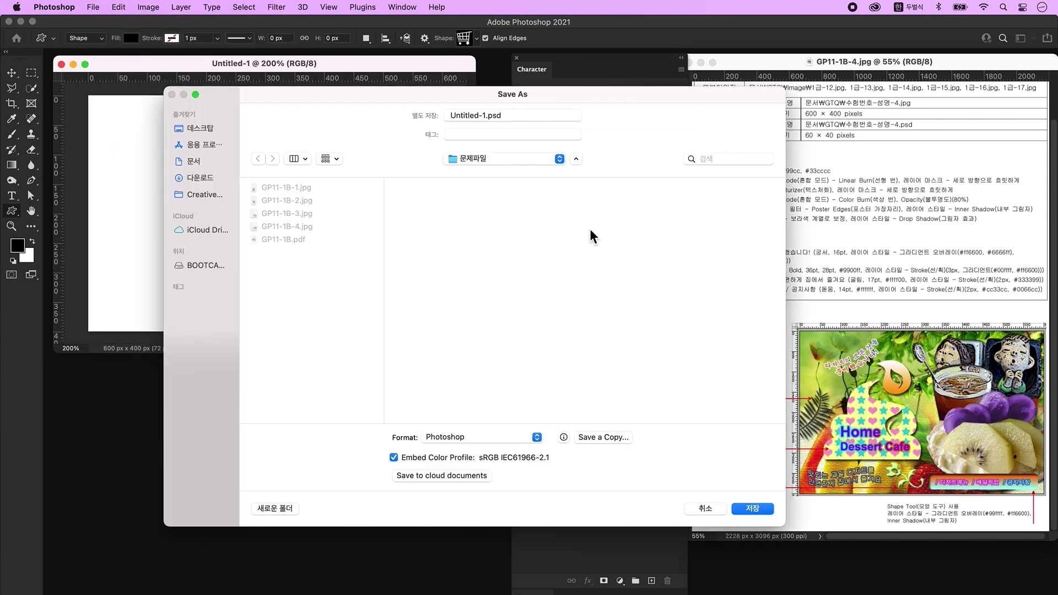
{"action": "left_click", "coordinate": [487, 117]}
{"action": "type", "text": "12345-rla"}
{"action": "key", "text": "BackSpace"}
{"action": "key", "text": "BackSpace"}
{"action": "key", "text": "BackSpace"}
{"action": "key", "text": "ctrl+space"}
{"action": "type", "text": "김민지"}
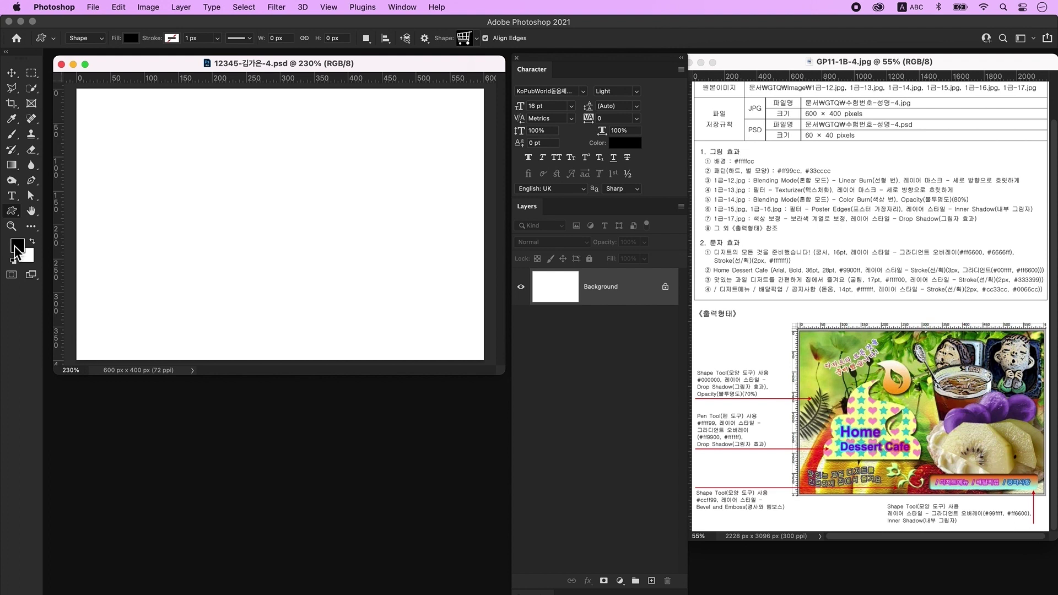
{"action": "left_click", "coordinate": [17, 245]}
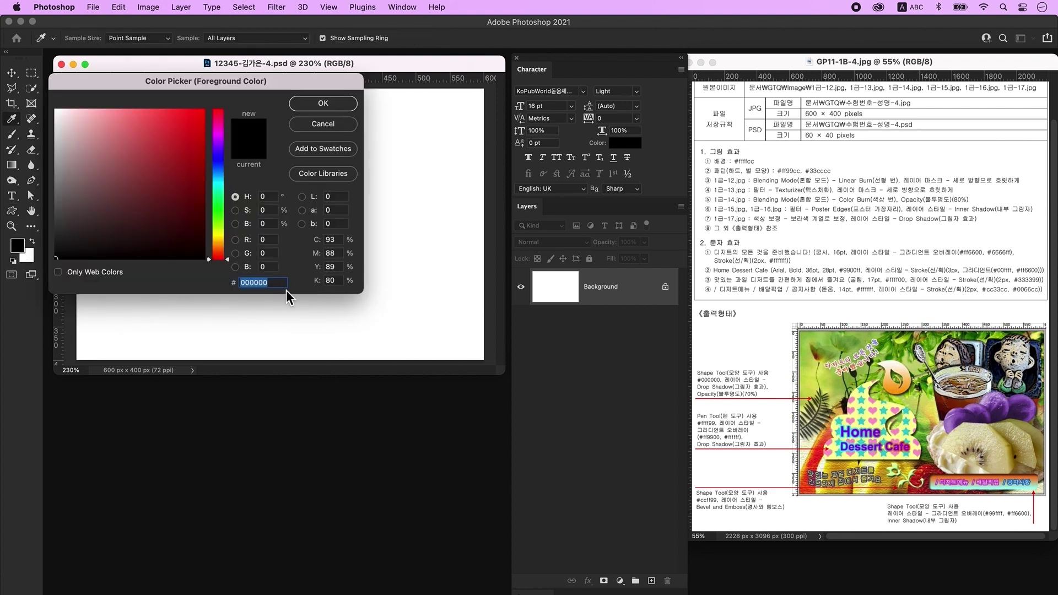
Fill the Background with #ffffcc, then start a new 60×60 px document
{"action": "type", "text": "ffffcc"}
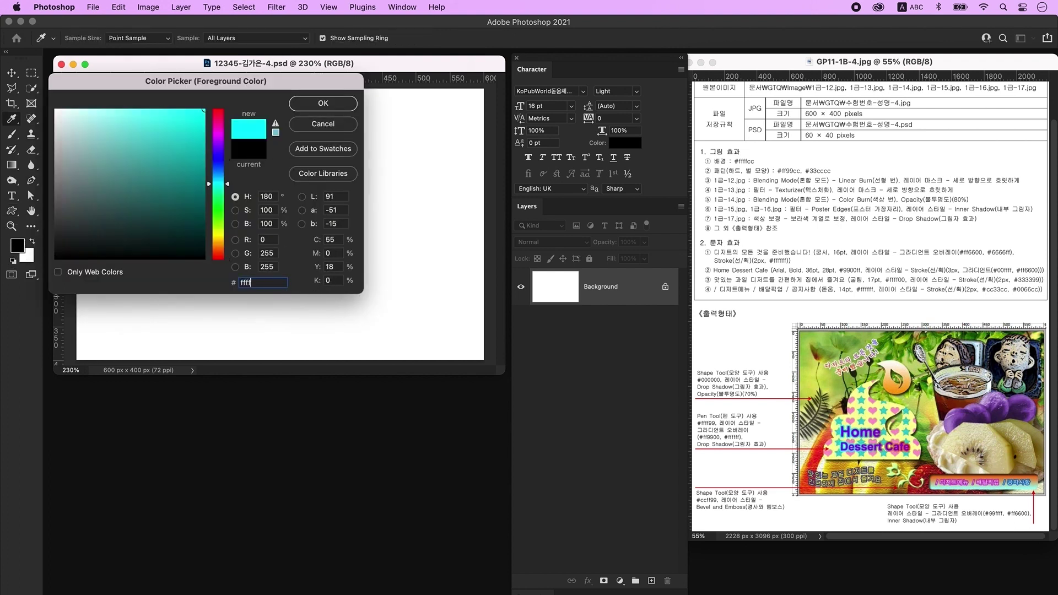
{"action": "key", "text": "Return"}
{"action": "key", "text": "u"}
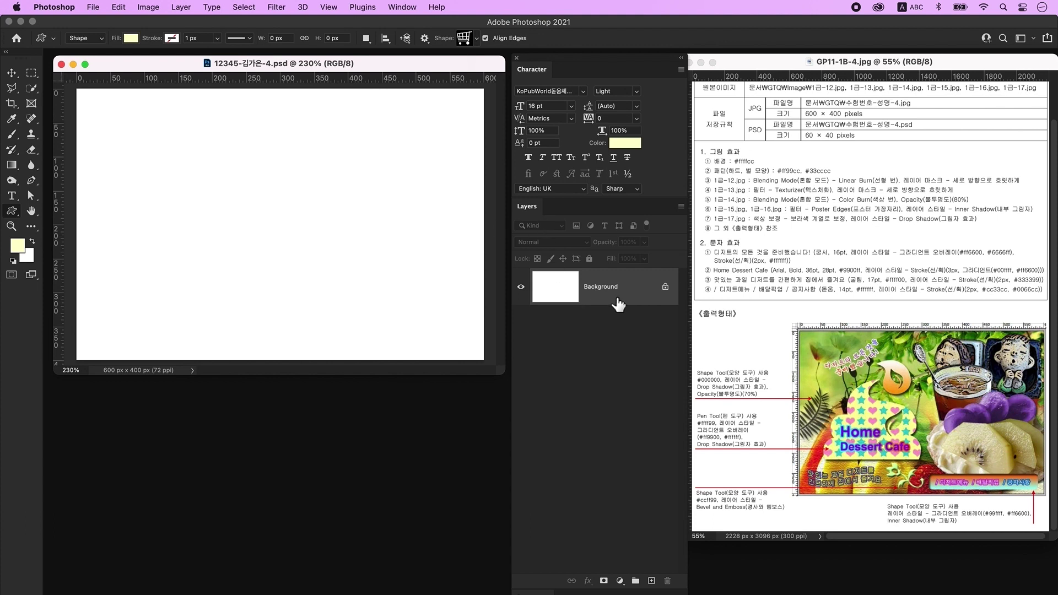
{"action": "key", "text": "alt+Delete"}
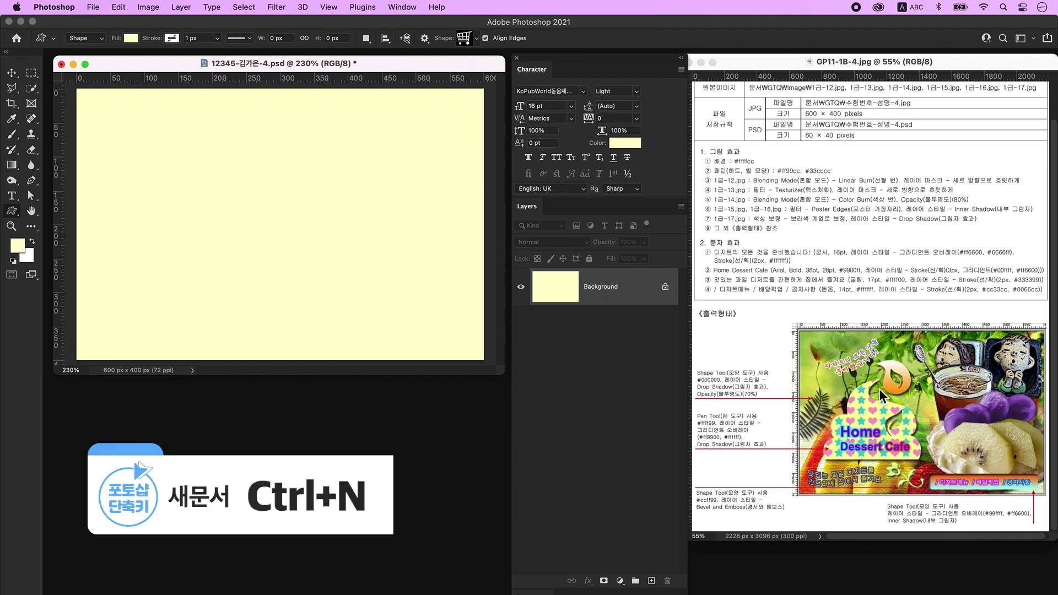
{"action": "key", "text": "super+n"}
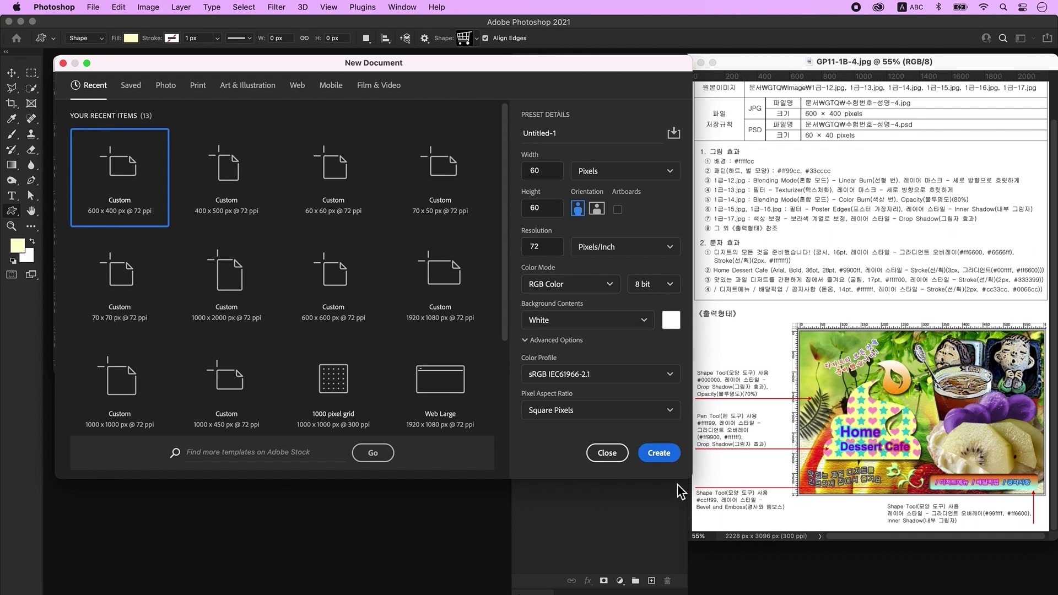
Create the 60×60 px document, zoomed to 1600% in an enlarged window
{"action": "left_click", "coordinate": [659, 453]}
{"action": "key", "text": "ctrl+plus"}
{"action": "key", "text": "ctrl+plus"}
{"action": "key", "text": "ctrl+plus"}
{"action": "key", "text": "ctrl+plus"}
{"action": "key", "text": "ctrl+plus"}
{"action": "key", "text": "ctrl+plus"}
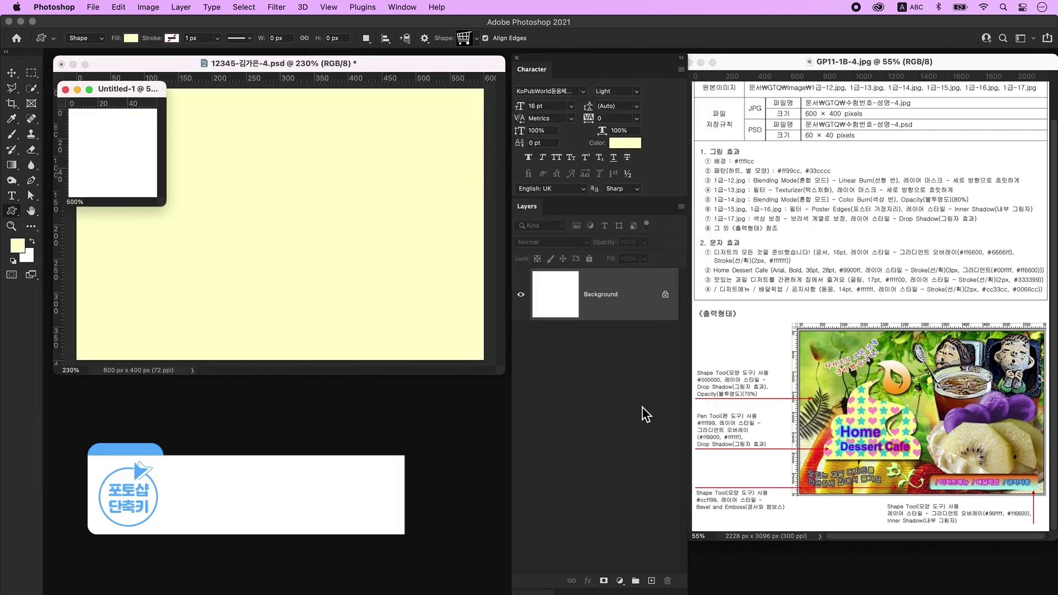
{"action": "key", "text": "ctrl+plus"}
{"action": "key", "text": "ctrl+plus"}
{"action": "key", "text": "ctrl+plus"}
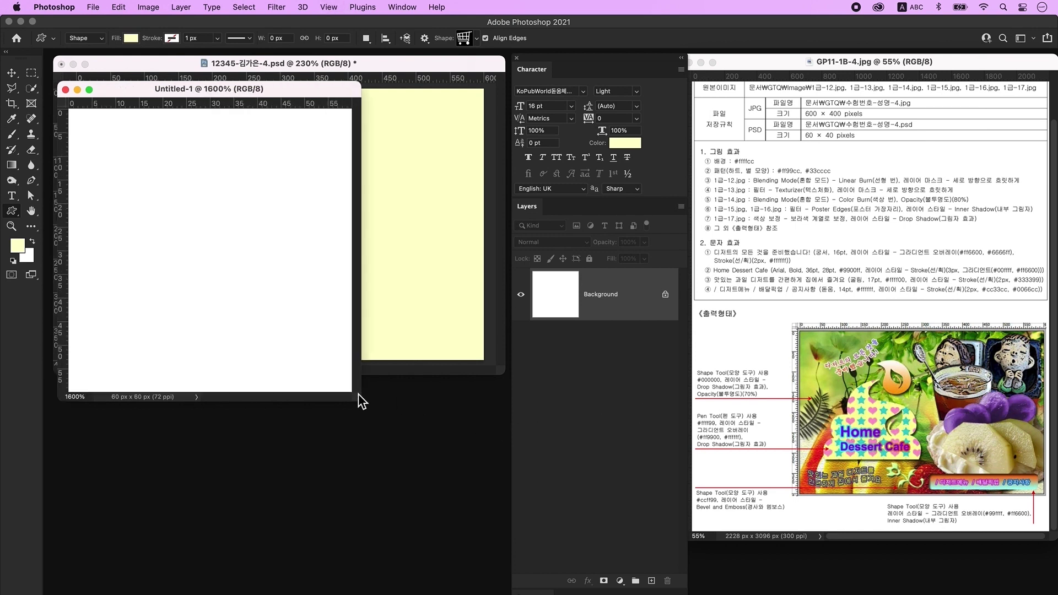
{"action": "left_click_drag", "start_coordinate": [358, 397], "coordinate": [466, 432]}
On a new layer, draw a heart custom shape filled with pink #ff99cc
{"action": "left_click", "coordinate": [651, 580]}
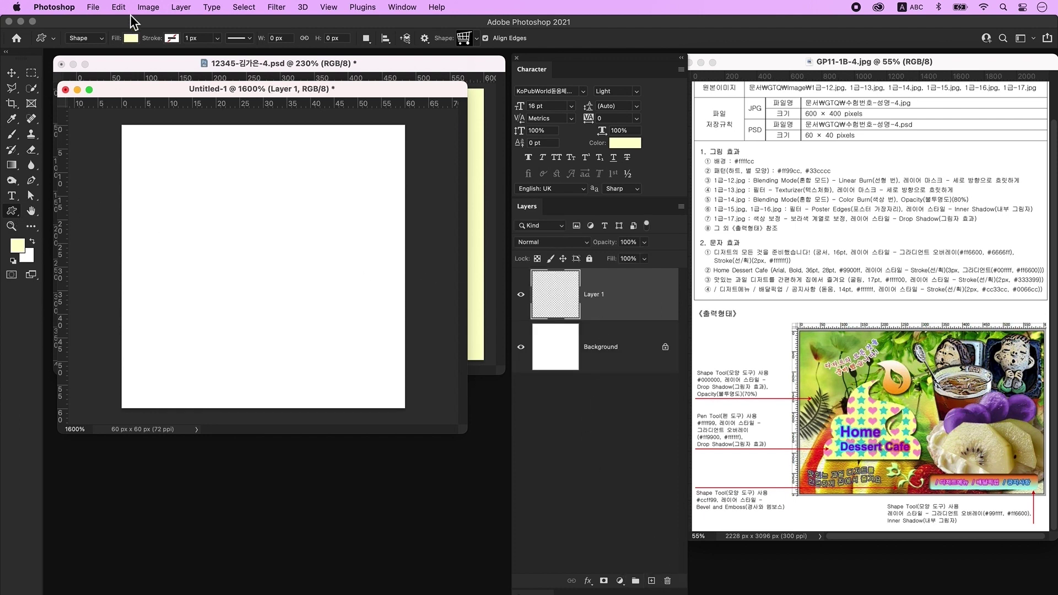
{"action": "left_click", "coordinate": [132, 38]}
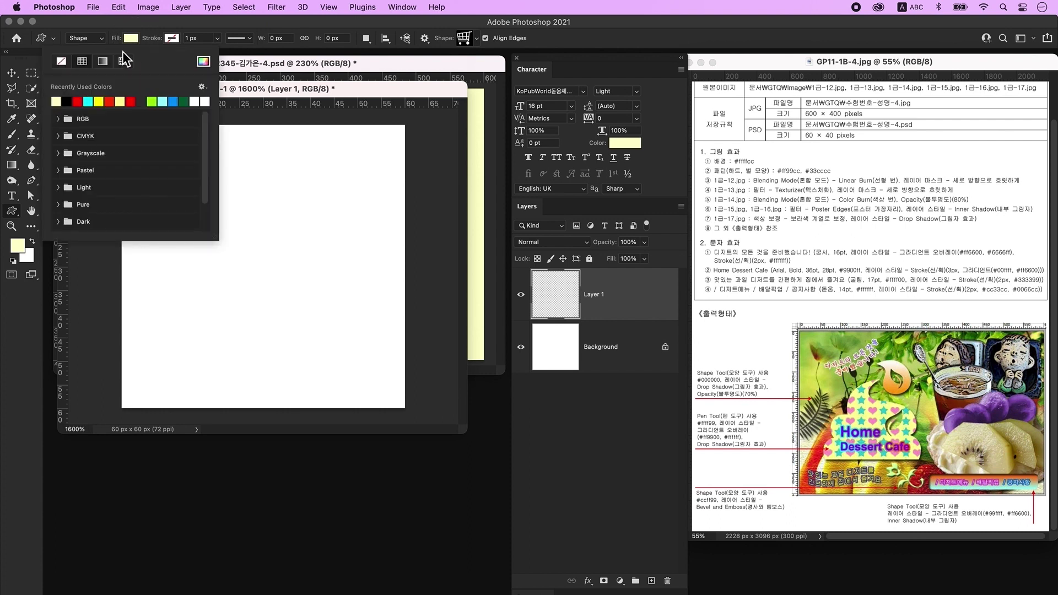
{"action": "left_click", "coordinate": [118, 102]}
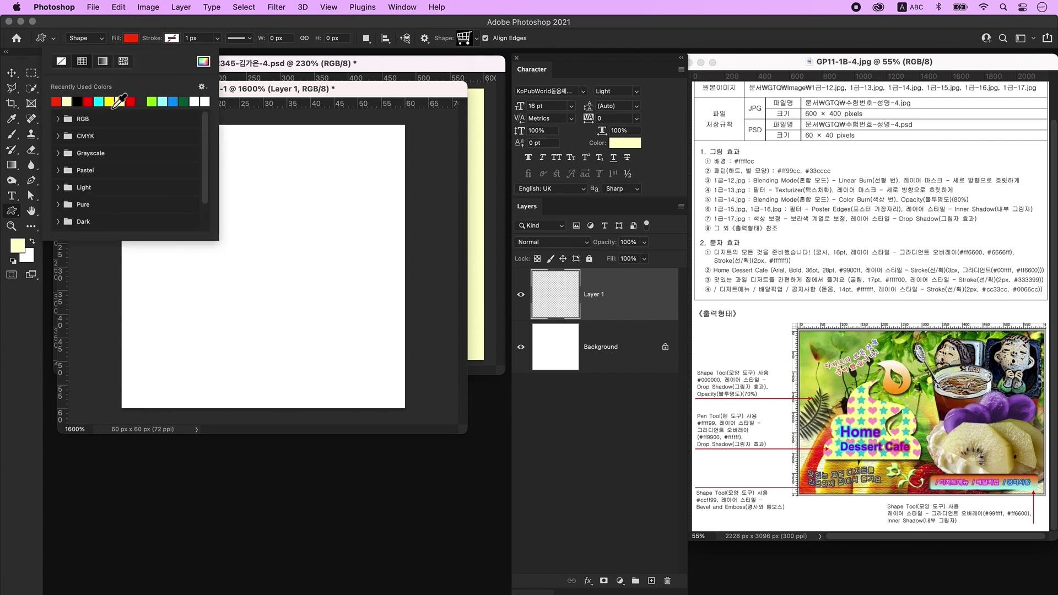
{"action": "left_click", "coordinate": [292, 91]}
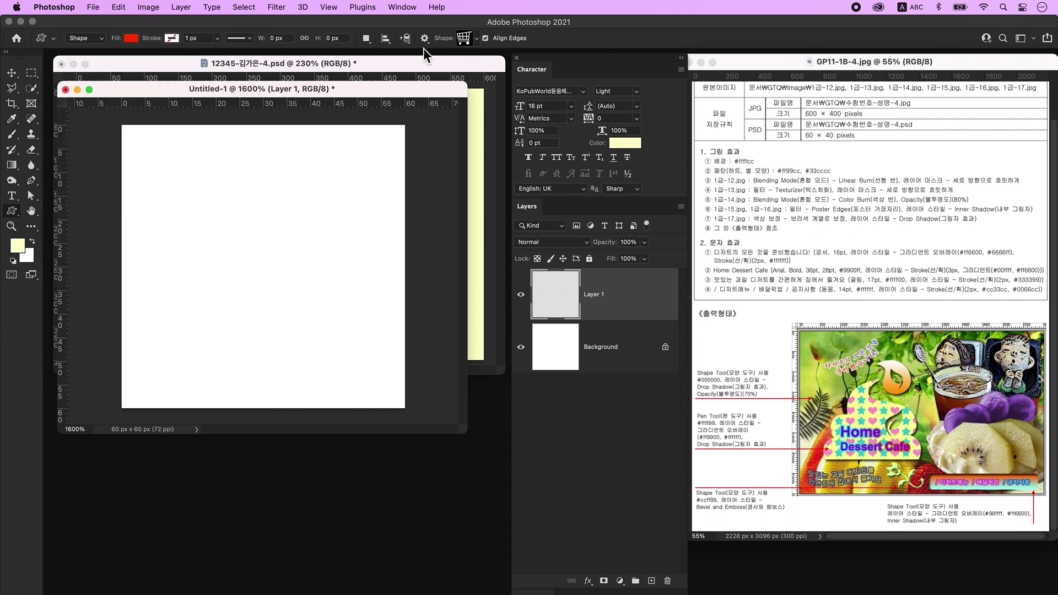
{"action": "left_click", "coordinate": [468, 37]}
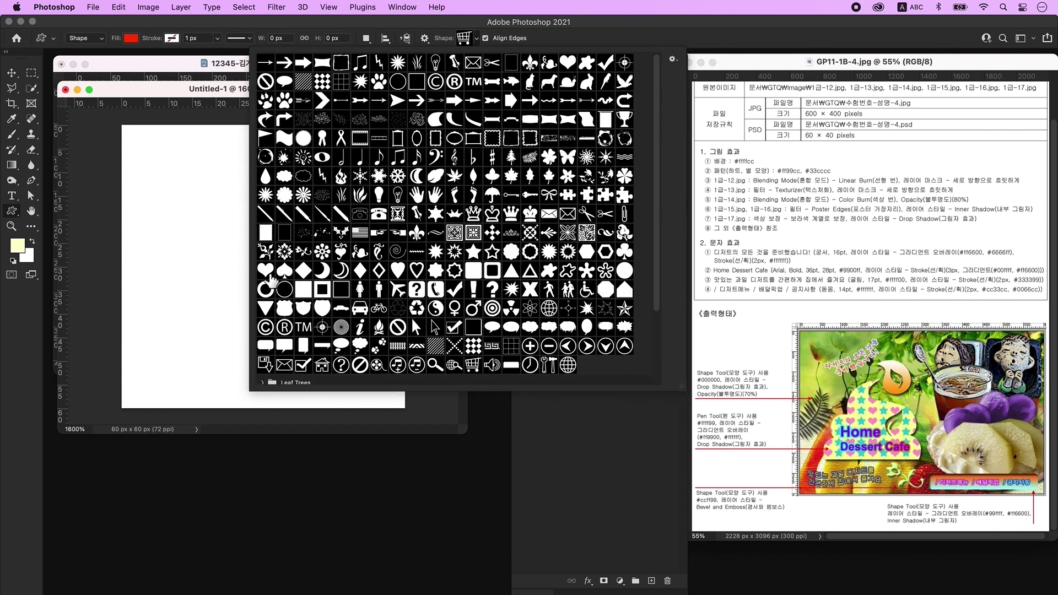
{"action": "left_click", "coordinate": [265, 270]}
{"action": "left_click", "coordinate": [141, 215]}
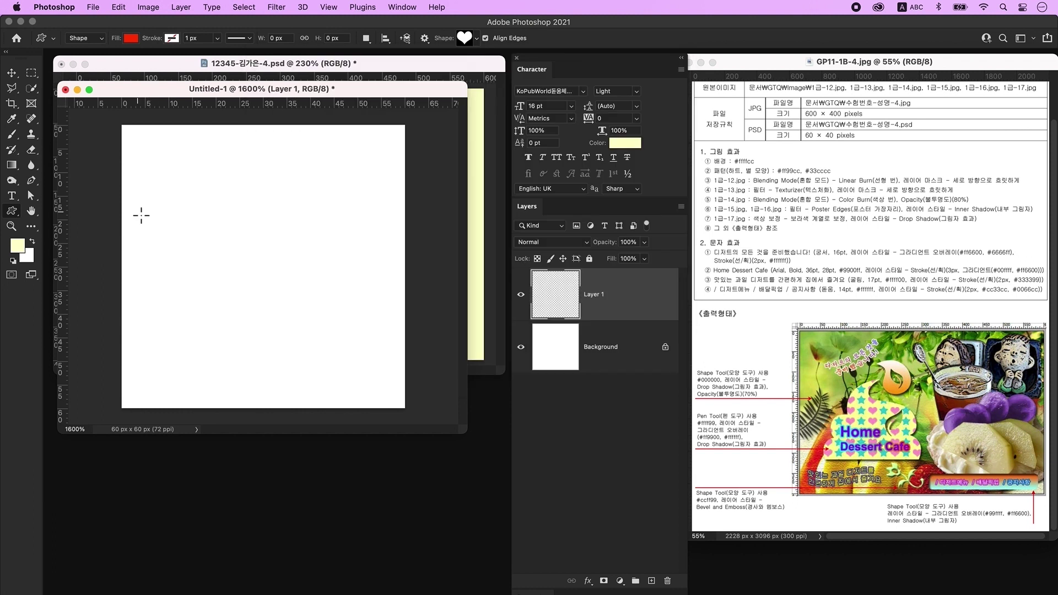
{"action": "left_click_drag", "start_coordinate": [136, 208], "coordinate": [259, 318]}
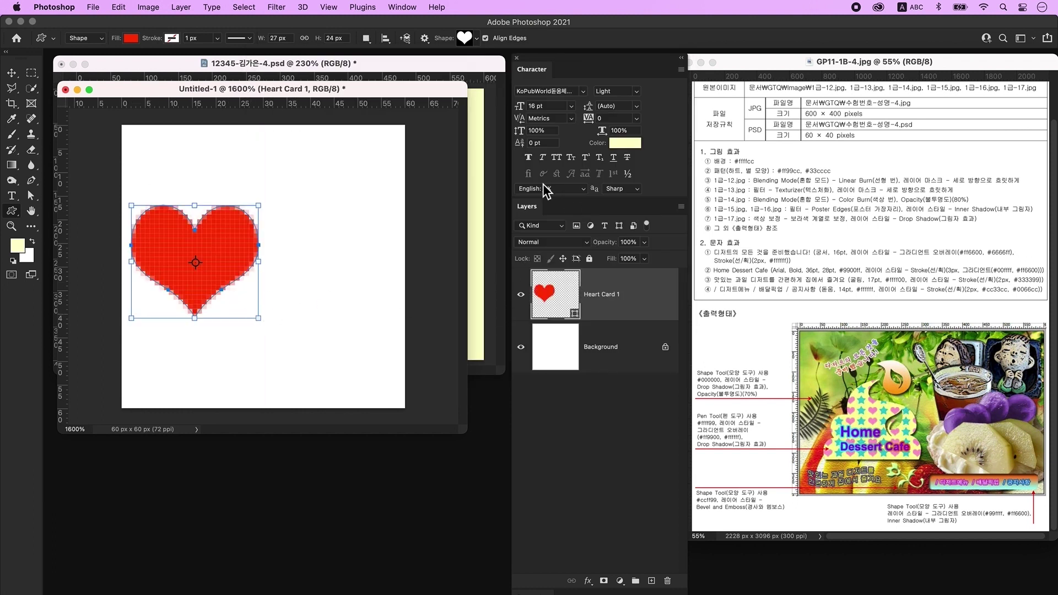
{"action": "double_click", "coordinate": [548, 297]}
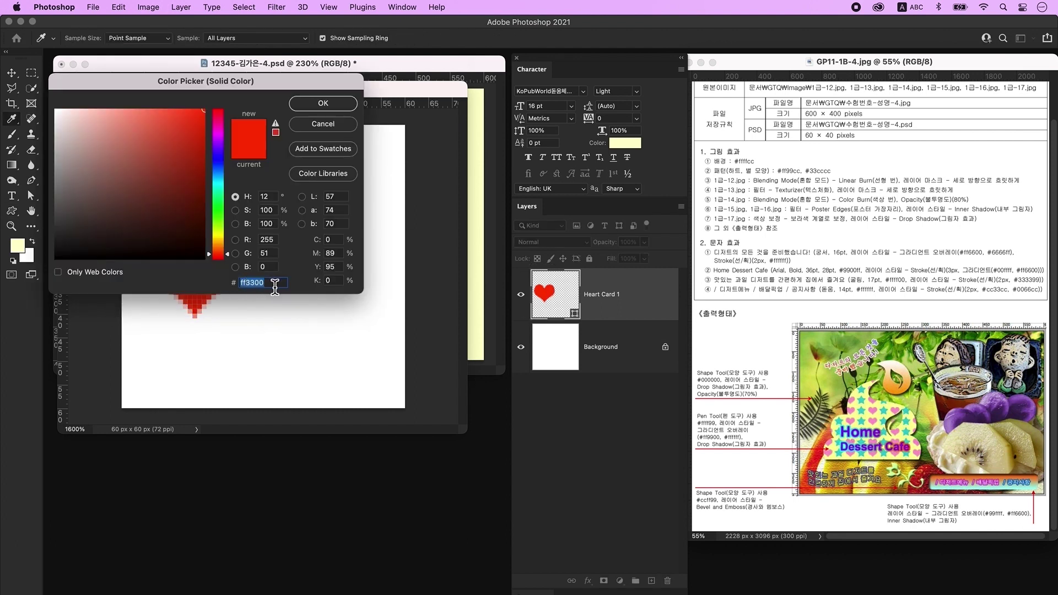
{"action": "type", "text": "ff99cc"}
{"action": "key", "text": "Return"}
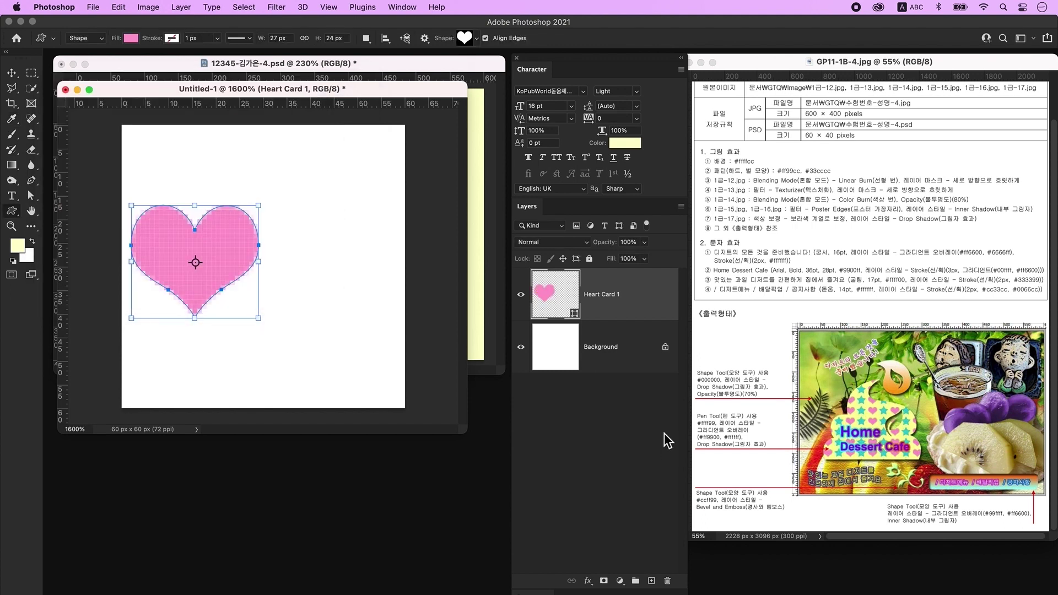
On another layer, draw a five-point star filled with teal #33cccc beside the heart
{"action": "left_click", "coordinate": [652, 581]}
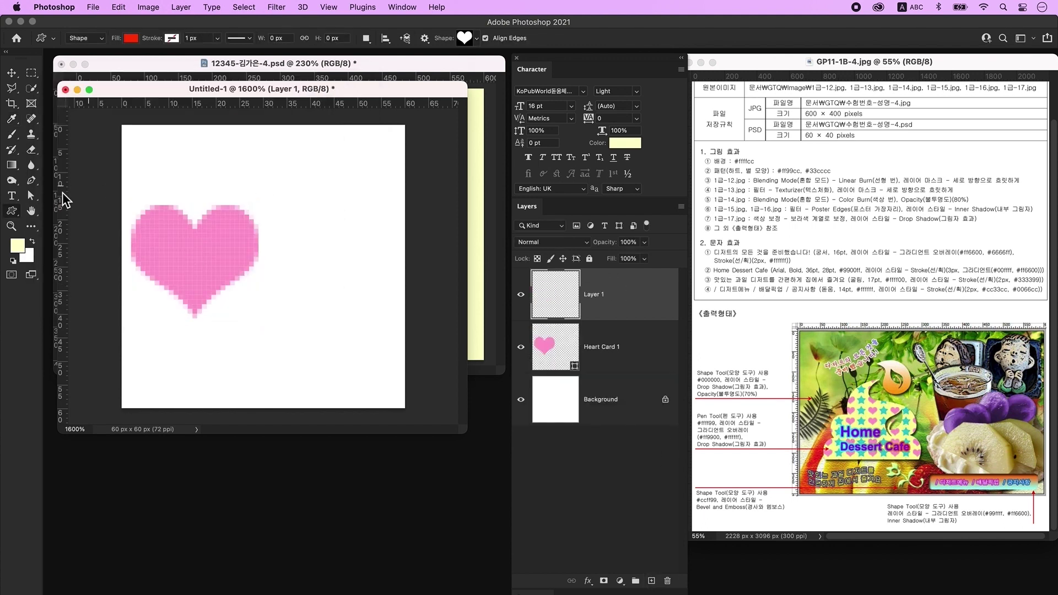
{"action": "left_click", "coordinate": [11, 212]}
{"action": "left_click", "coordinate": [466, 38]}
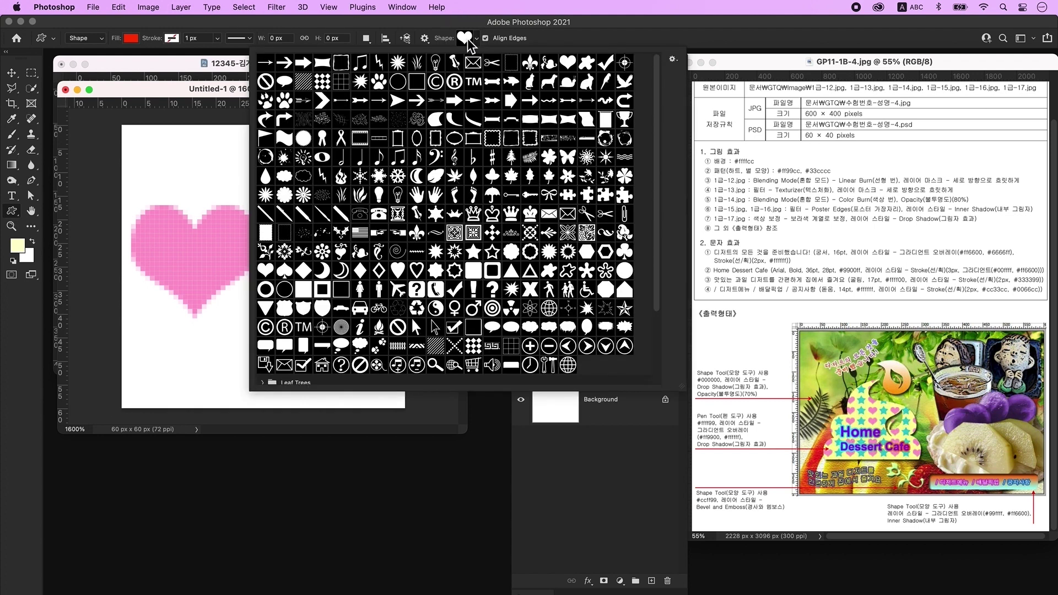
{"action": "double_click", "coordinate": [473, 252]}
{"action": "left_click_drag", "start_coordinate": [280, 212], "coordinate": [398, 326]}
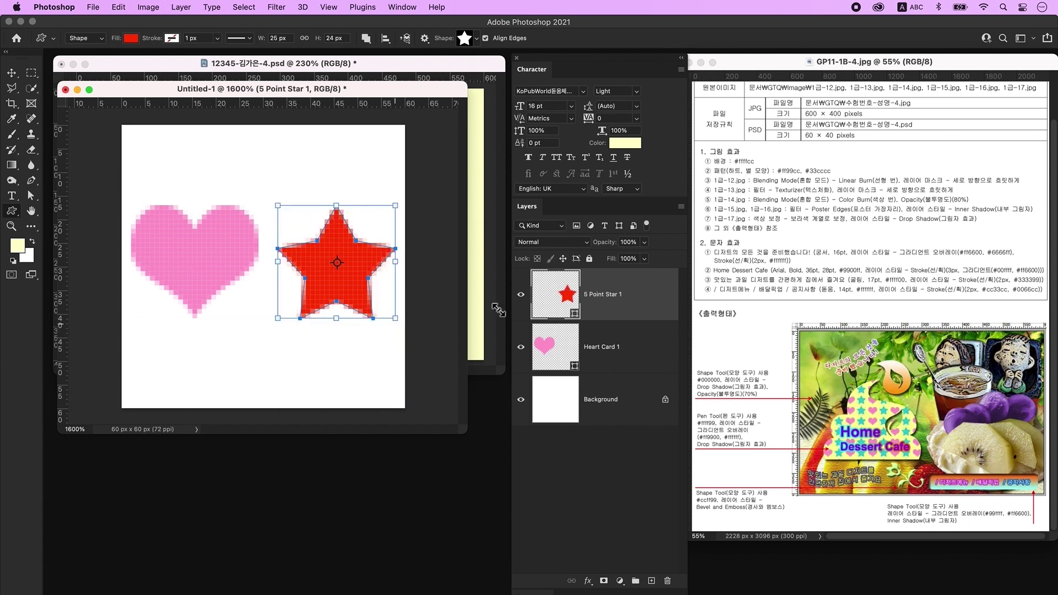
{"action": "double_click", "coordinate": [570, 303]}
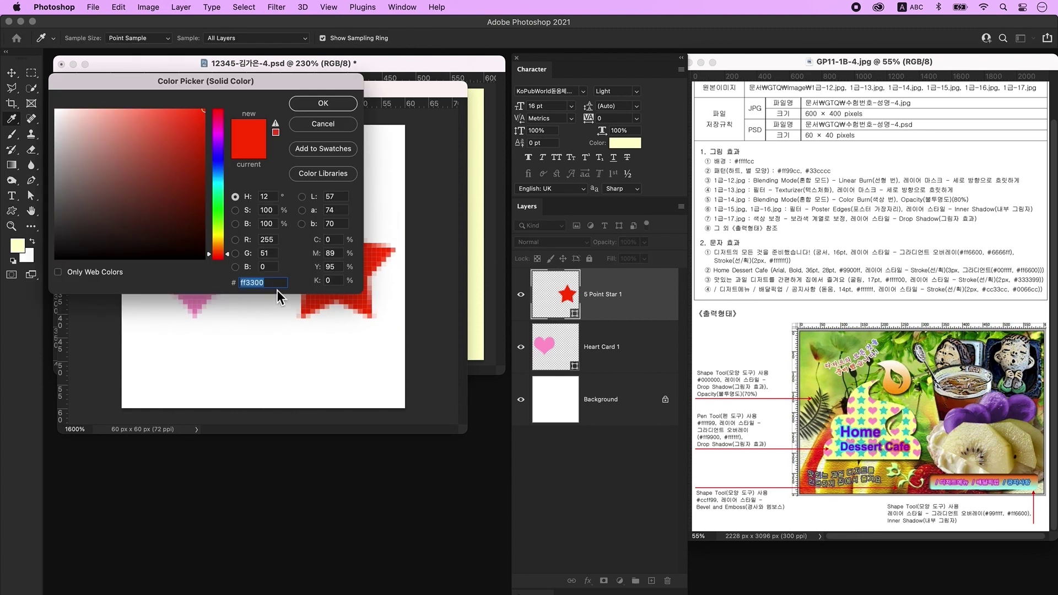
{"action": "type", "text": "33cccc"}
{"action": "key", "text": "Return"}
Reposition the star next to the heart
{"action": "key", "text": "v"}
{"action": "left_click_drag", "start_coordinate": [330, 259], "coordinate": [330, 260]}
{"action": "key", "text": "super+t"}
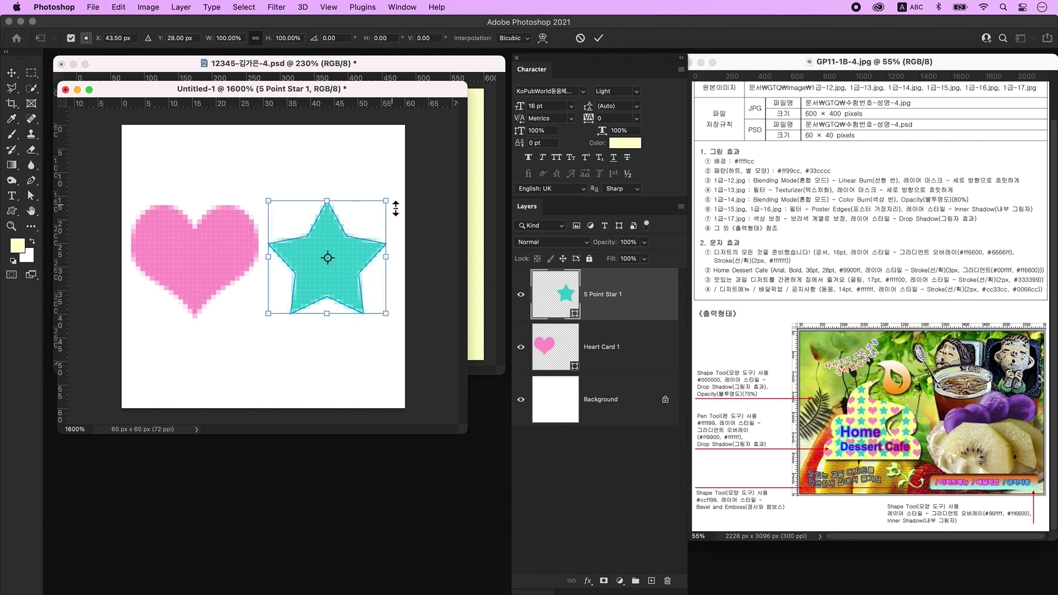
{"action": "left_click", "coordinate": [249, 212]}
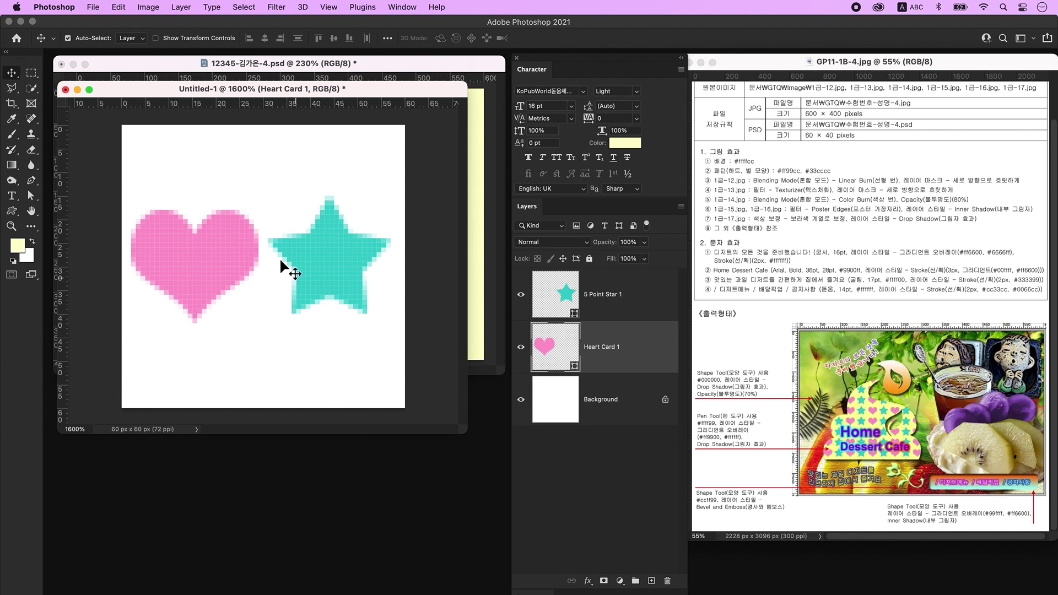
Crop the empty strips above and below the shapes, leaving a 60×32 px canvas
{"action": "left_click", "coordinate": [11, 103]}
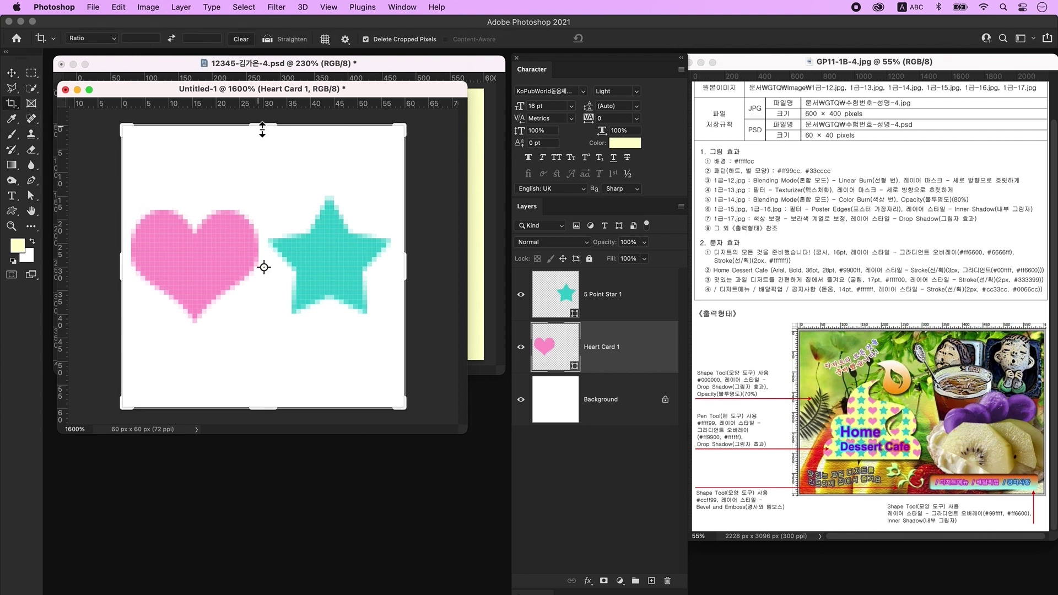
{"action": "left_click_drag", "start_coordinate": [260, 126], "coordinate": [266, 153]}
{"action": "left_click_drag", "start_coordinate": [271, 380], "coordinate": [278, 349]}
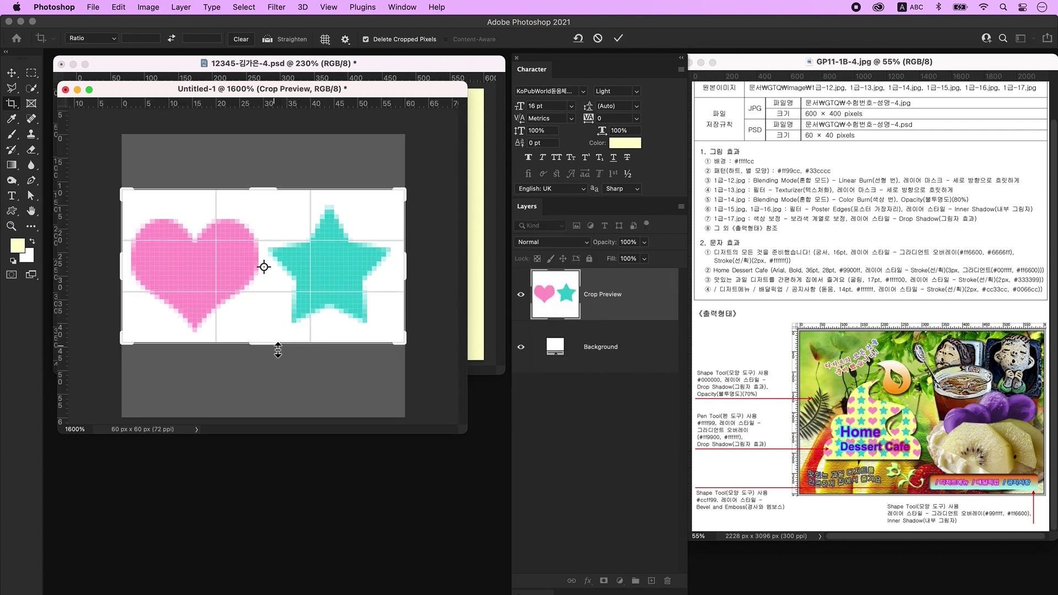
{"action": "key", "text": "Return"}
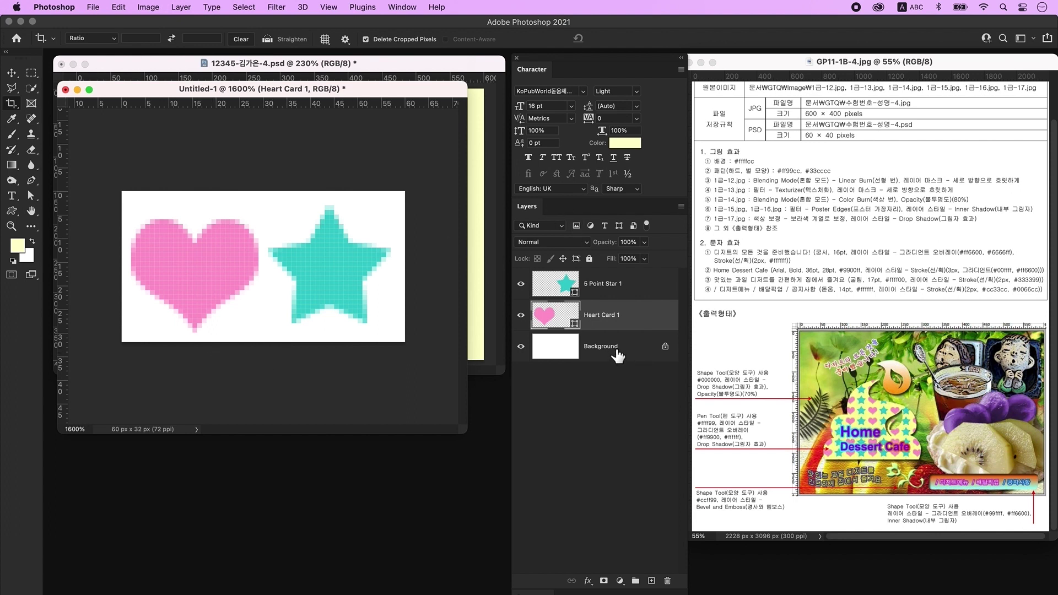
Delete the white background and define the shapes as the pattern '하트, 별'
{"action": "double_click", "coordinate": [640, 349]}
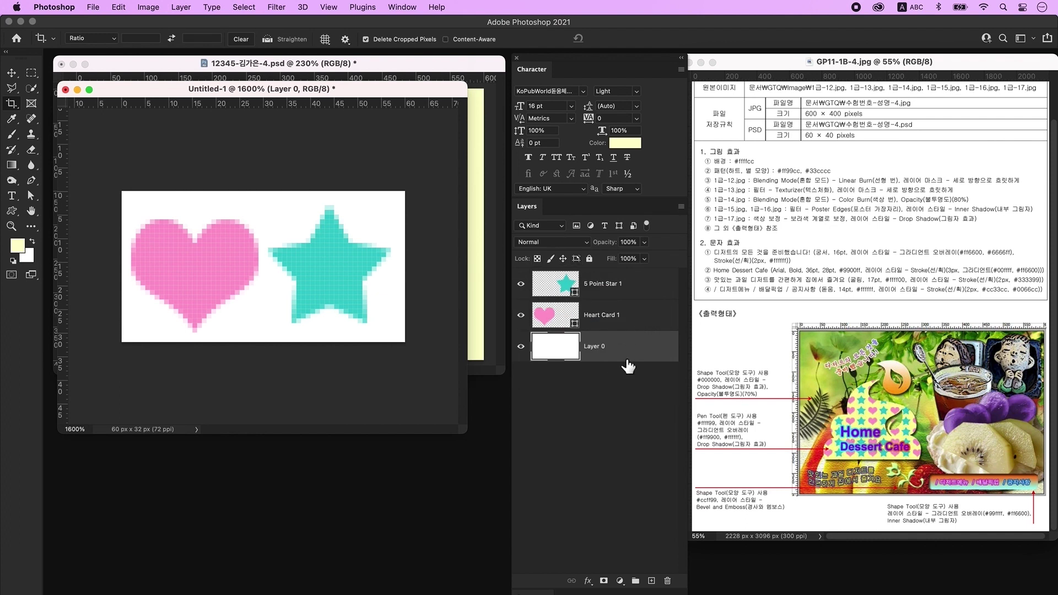
{"action": "key", "text": "Delete"}
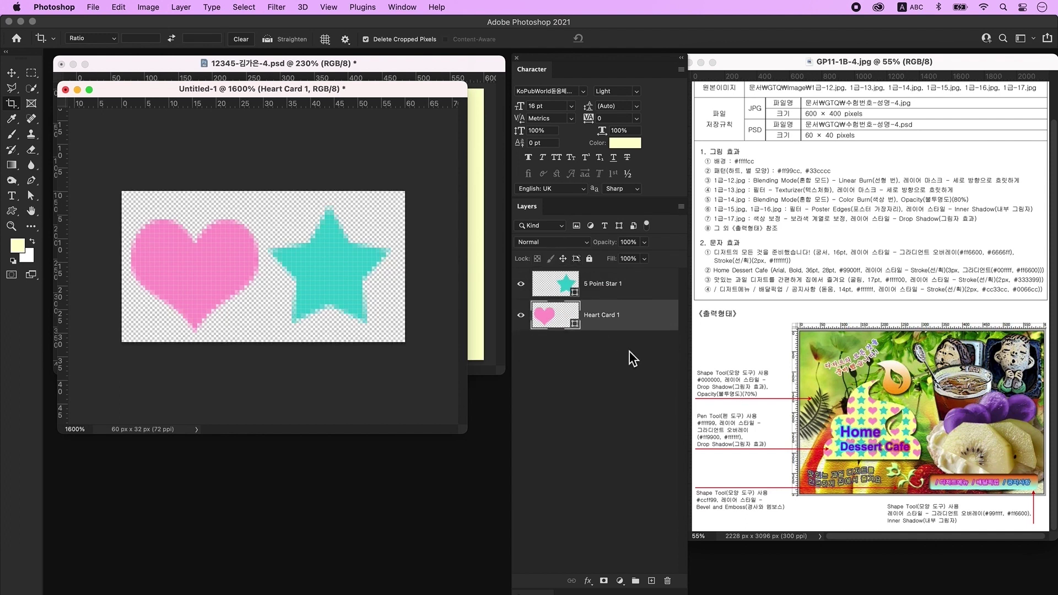
{"action": "left_click", "coordinate": [118, 7]}
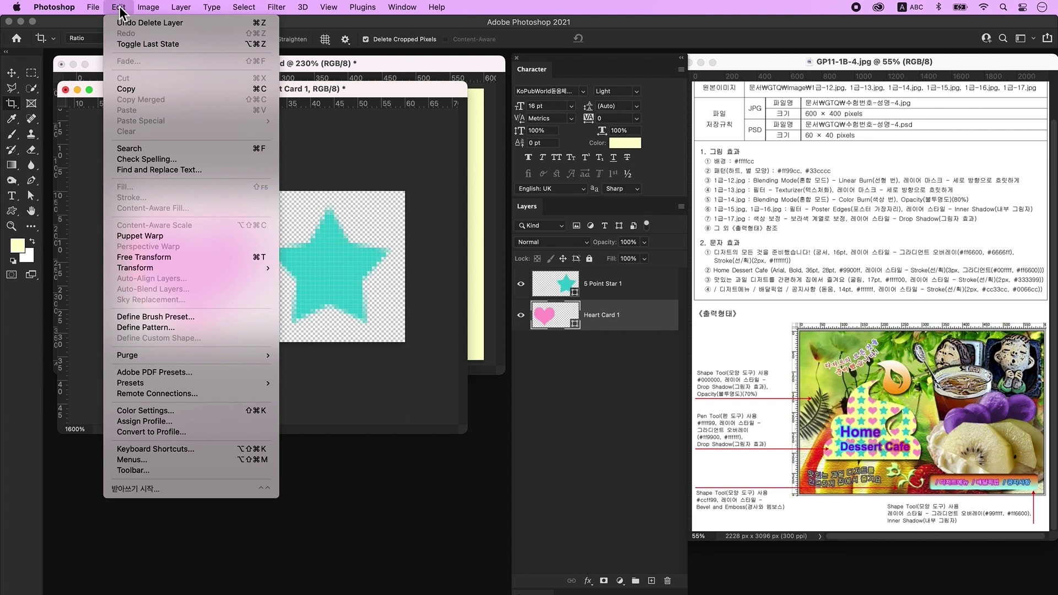
{"action": "left_click", "coordinate": [149, 329]}
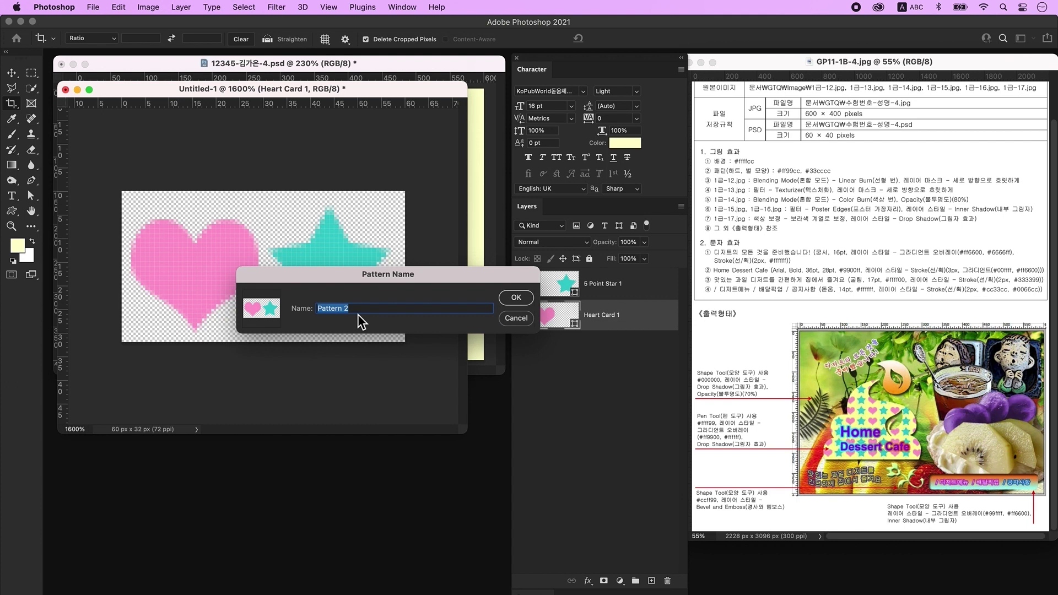
{"action": "key", "text": "BackSpace"}
{"action": "type", "text": "하트, 별 몽"}
{"action": "key", "text": "Return"}
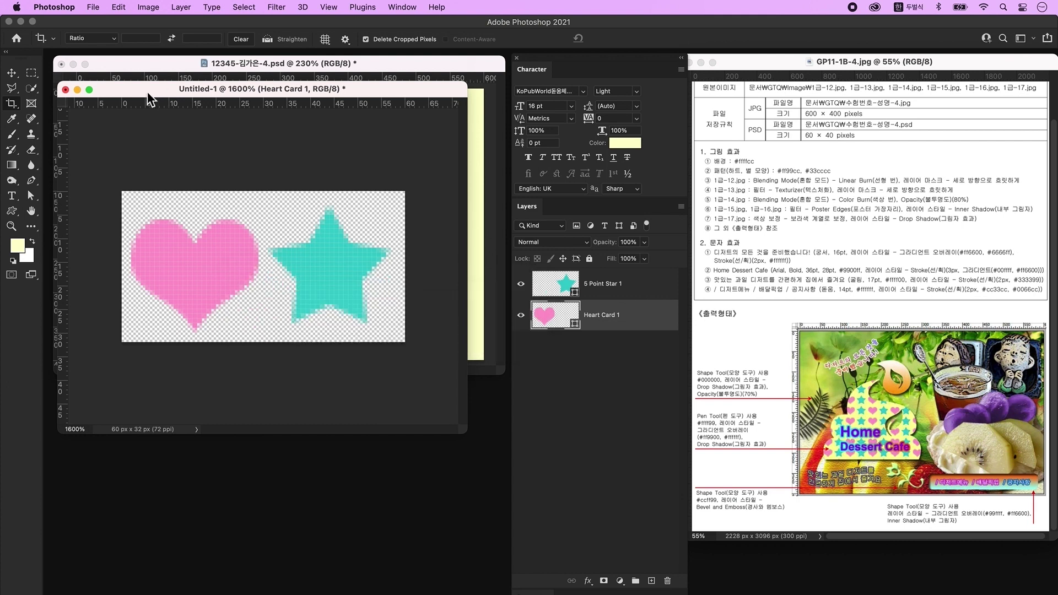
{"action": "left_click", "coordinate": [78, 89]}
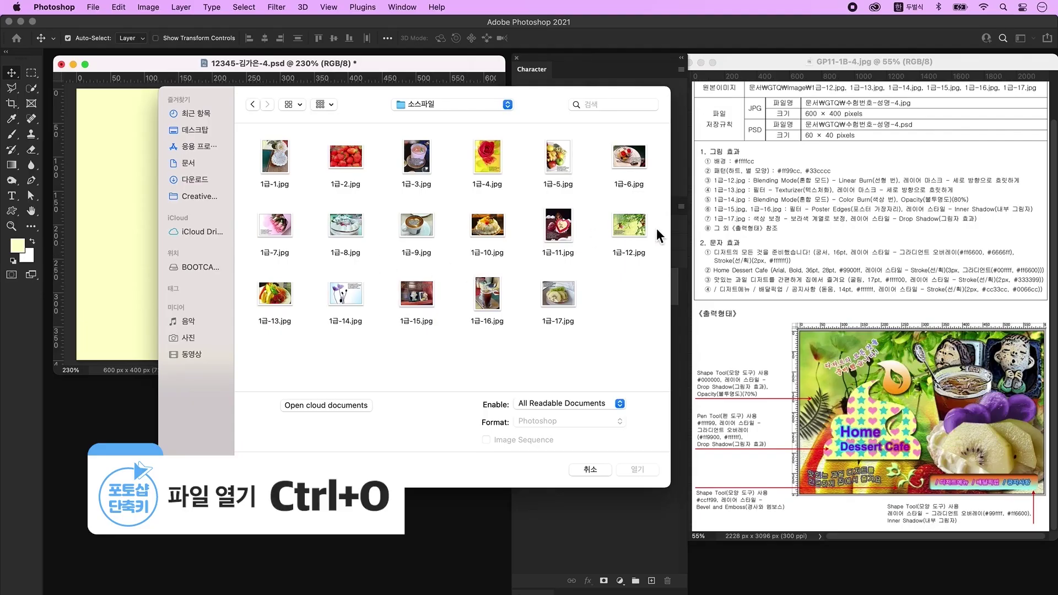
Open 1급-12.jpg and copy the pomegranate photo into the poster
{"action": "left_click", "coordinate": [637, 227]}
{"action": "left_click", "coordinate": [639, 470]}
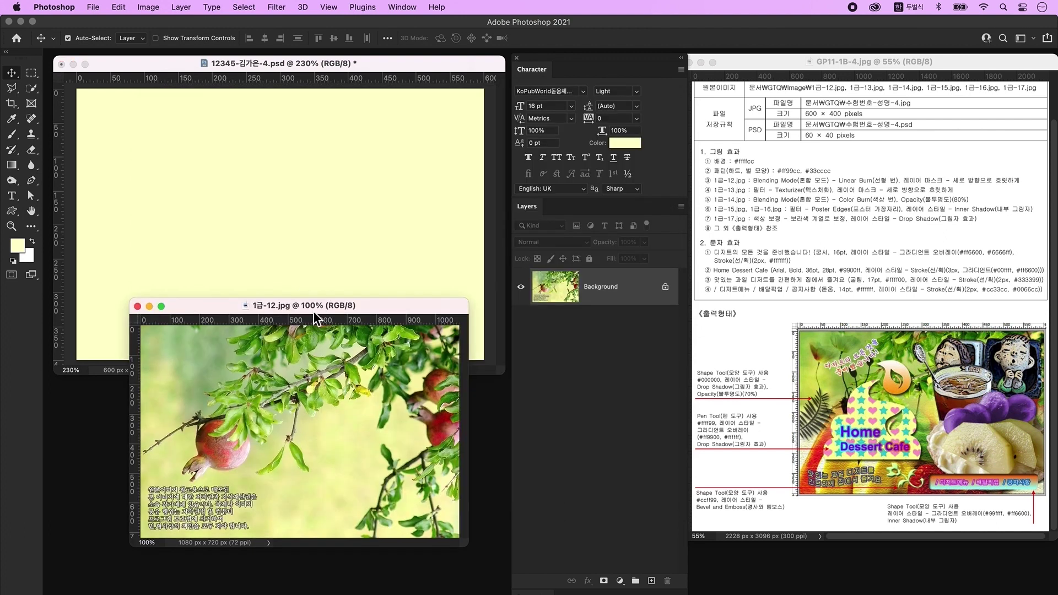
{"action": "left_click_drag", "start_coordinate": [333, 268], "coordinate": [319, 209]}
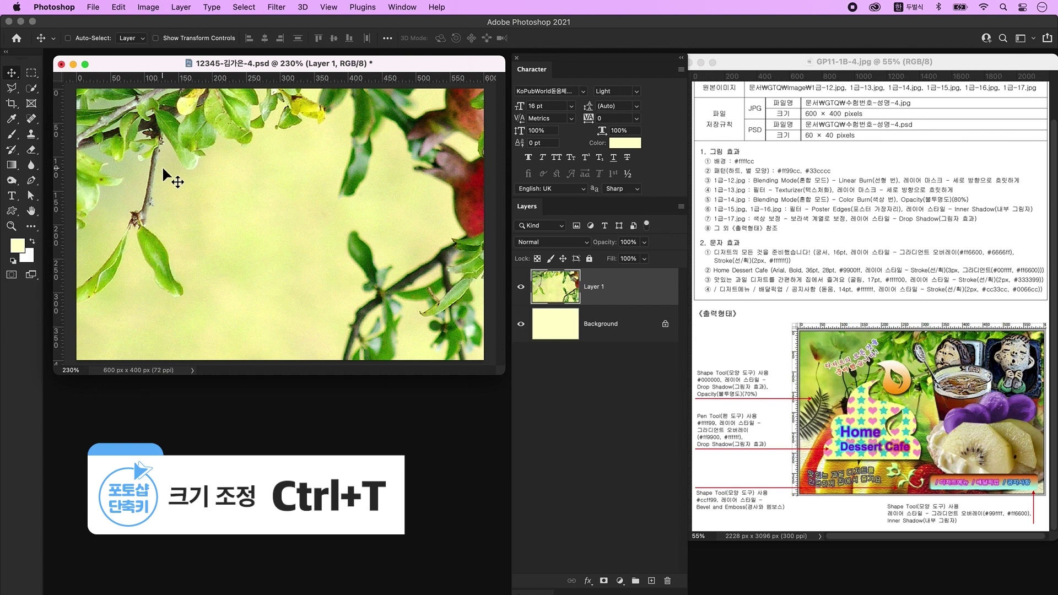
{"action": "key", "text": "ctrl+t"}
{"action": "left_click_drag", "start_coordinate": [154, 129], "coordinate": [194, 174]}
{"action": "key", "text": "Escape"}
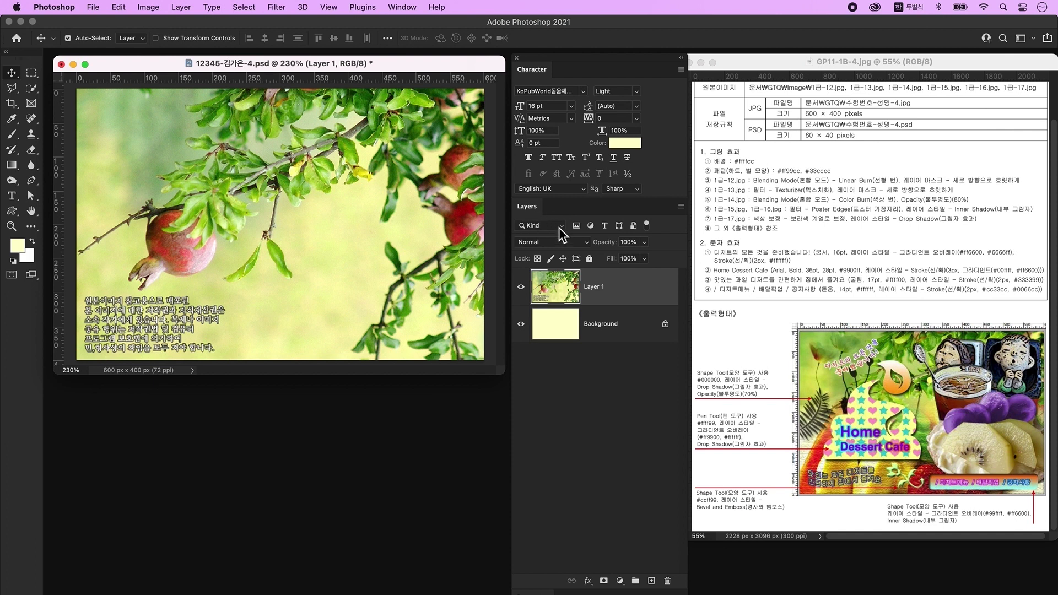
Set the pomegranate layer to Linear Burn and fade its lower part with a gradient mask
{"action": "left_click", "coordinate": [561, 242]}
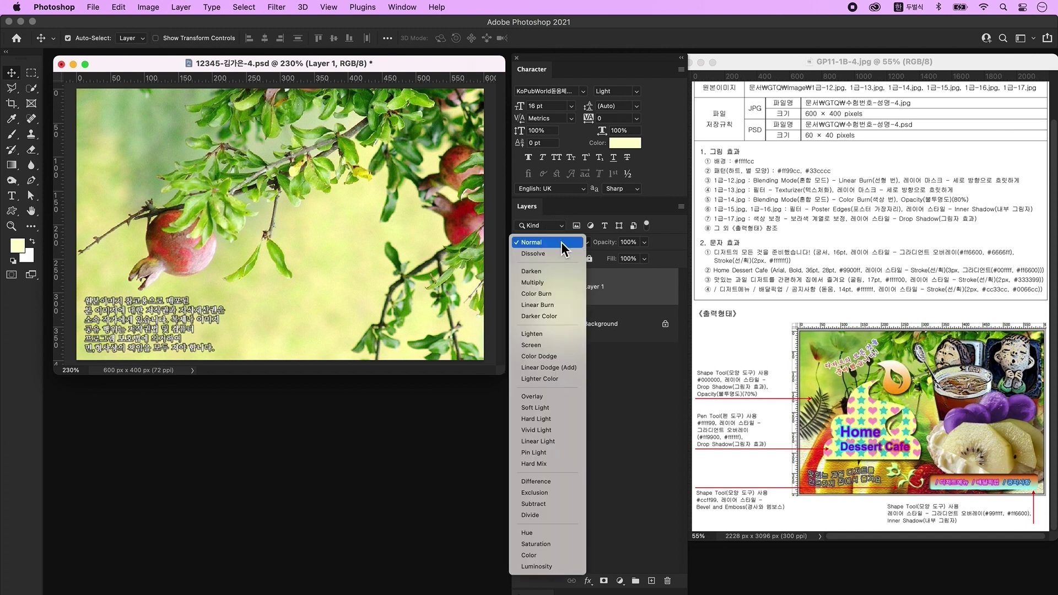
{"action": "left_click", "coordinate": [554, 305]}
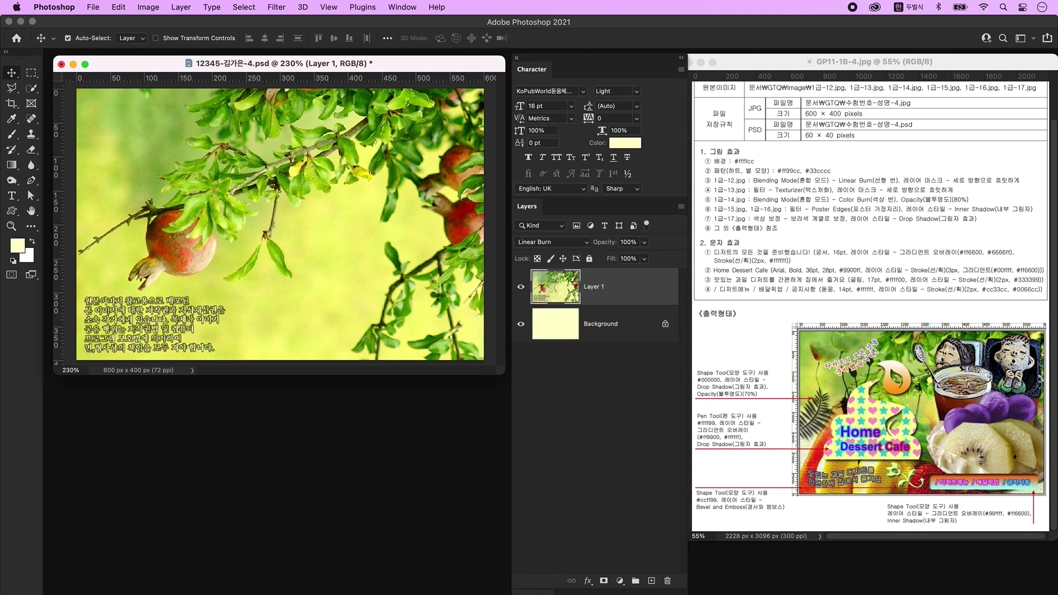
{"action": "left_click", "coordinate": [603, 581]}
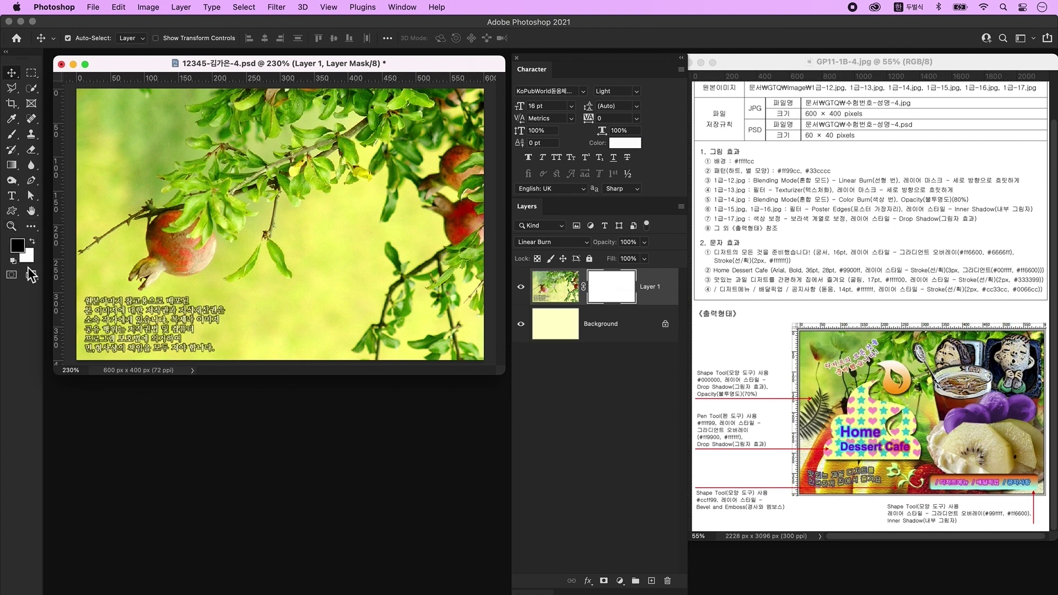
{"action": "left_click", "coordinate": [13, 166]}
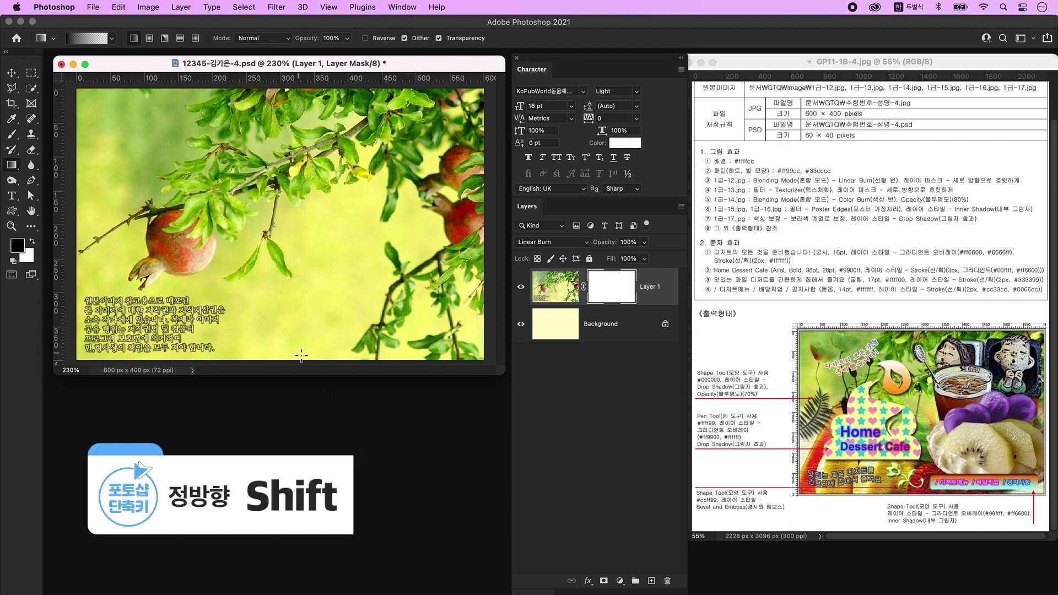
{"action": "left_click_drag", "start_coordinate": [305, 361], "coordinate": [306, 118]}
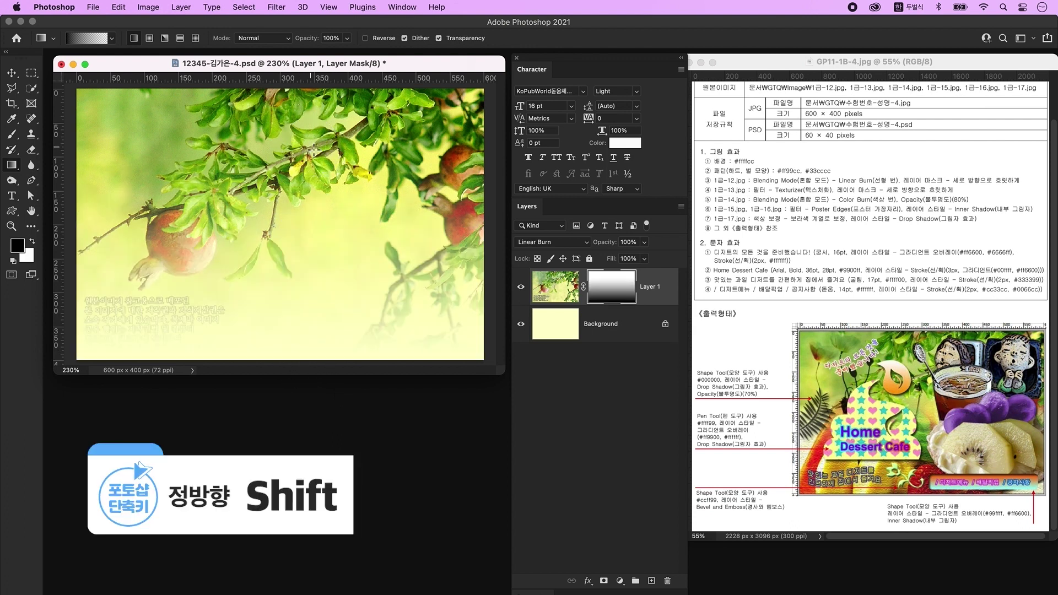
{"action": "left_click_drag", "start_coordinate": [313, 349], "coordinate": [309, 91]}
{"action": "left_click_drag", "start_coordinate": [313, 261], "coordinate": [313, 91]}
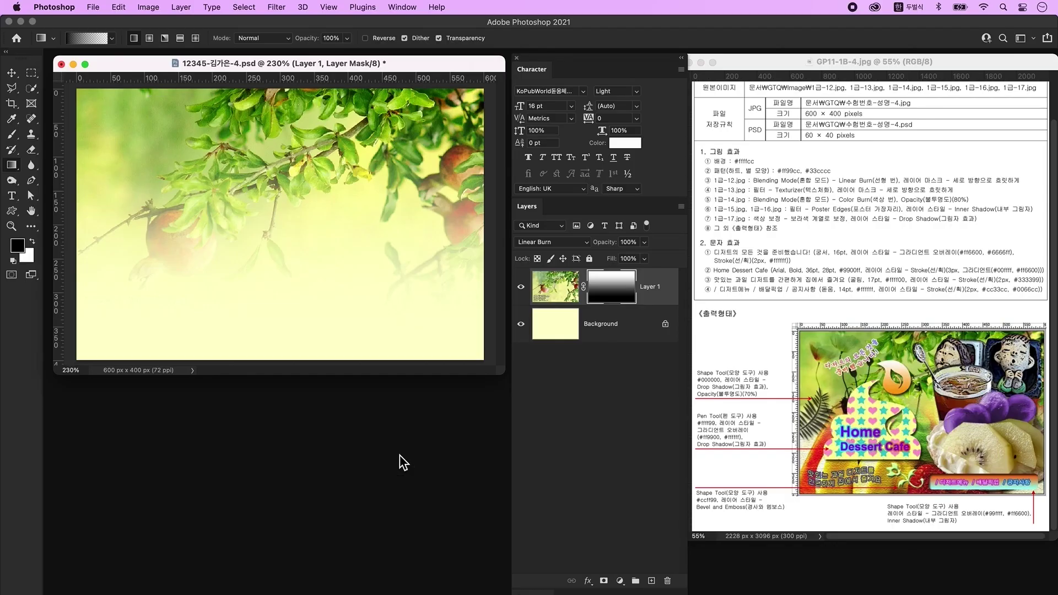
{"action": "double_click", "coordinate": [398, 454]}
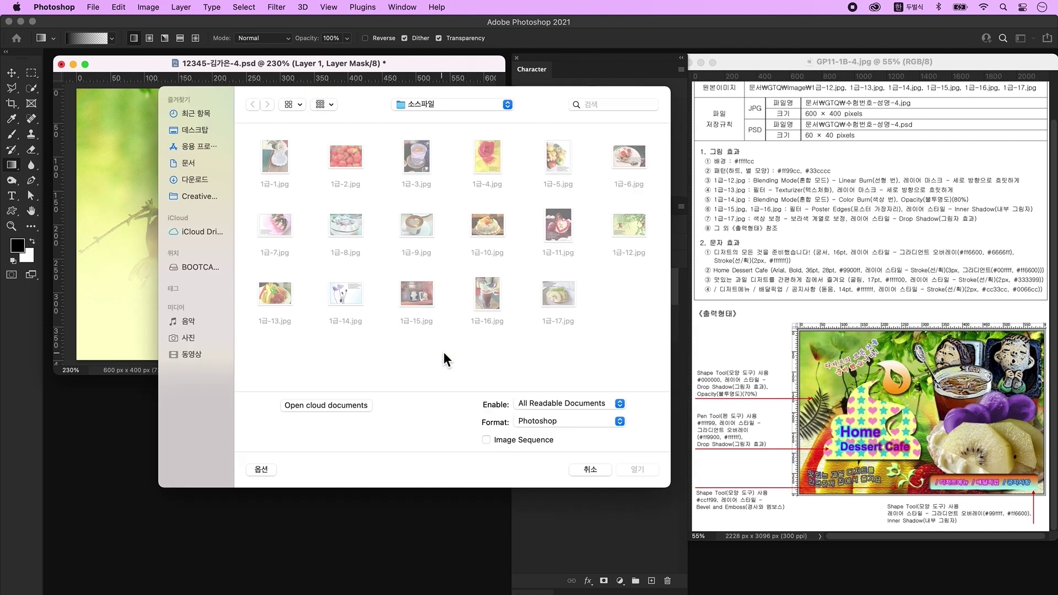
Open 1급-13.jpg and copy the fruit plate photo into the poster as Layer 2
{"action": "left_click", "coordinate": [293, 294]}
{"action": "left_click", "coordinate": [638, 469]}
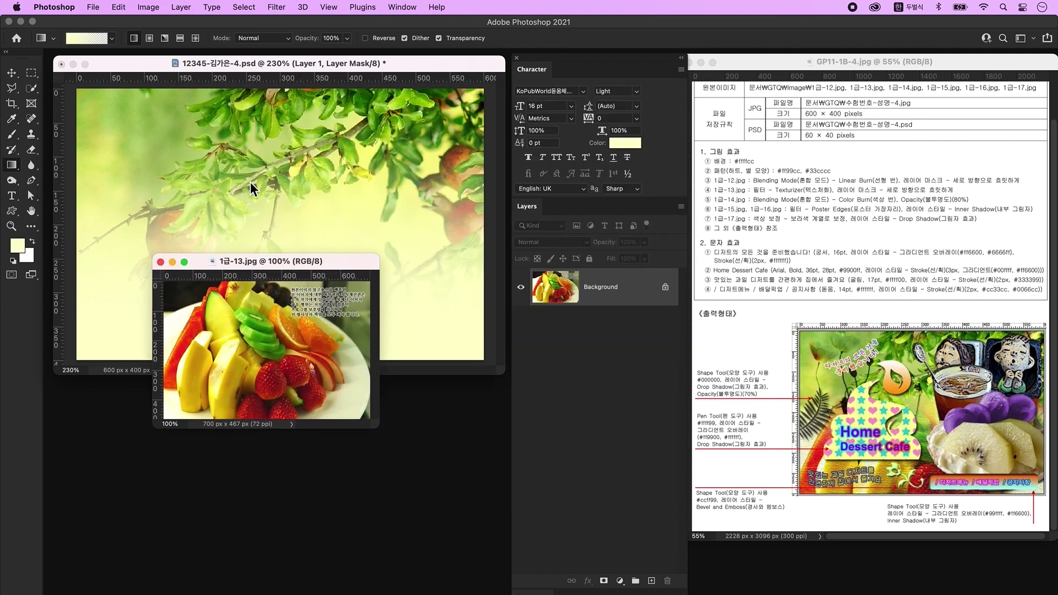
{"action": "left_click", "coordinate": [11, 72]}
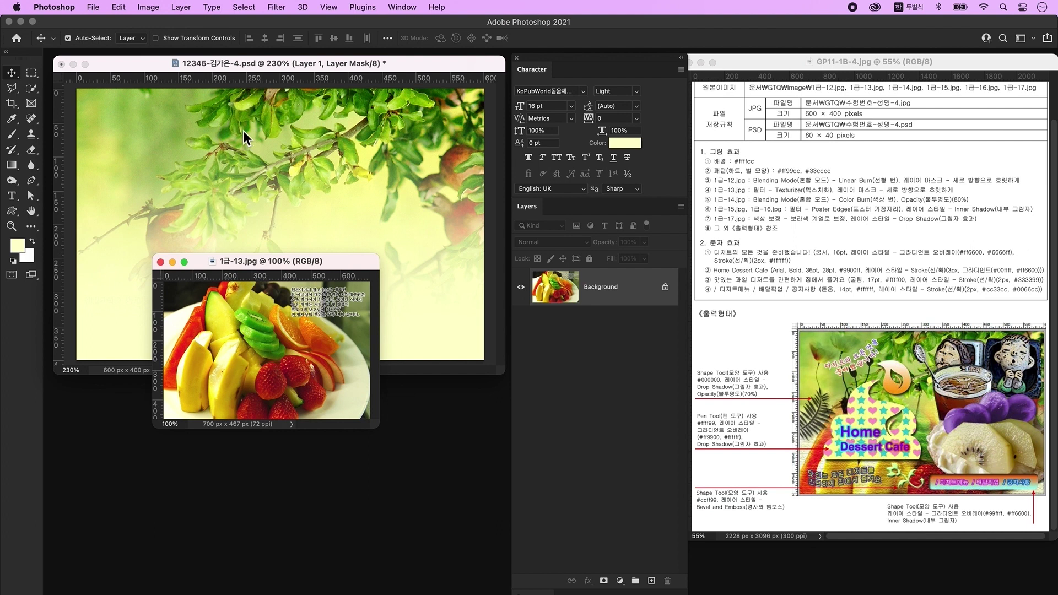
{"action": "left_click_drag", "start_coordinate": [243, 131], "coordinate": [243, 130]}
{"action": "key", "text": "super+w"}
{"action": "key", "text": "super+t"}
{"action": "left_click_drag", "start_coordinate": [317, 237], "coordinate": [349, 346]}
{"action": "left_click_drag", "start_coordinate": [413, 214], "coordinate": [245, 234]}
{"action": "key", "text": "Escape"}
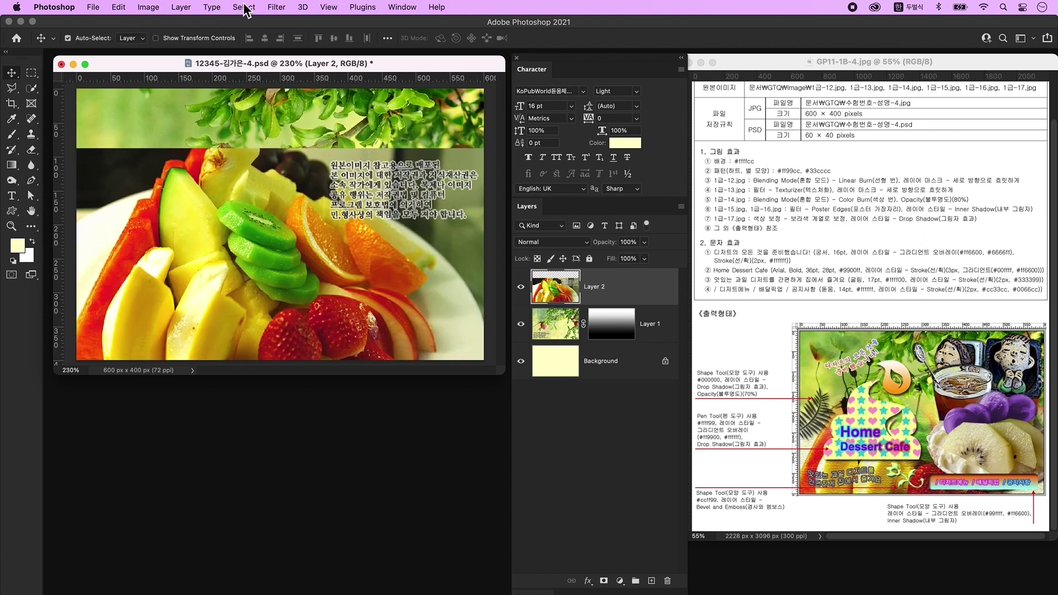
Apply the canvas Texturizer from the Filter Gallery to the fruit photo
{"action": "left_click", "coordinate": [276, 7]}
{"action": "left_click", "coordinate": [301, 75]}
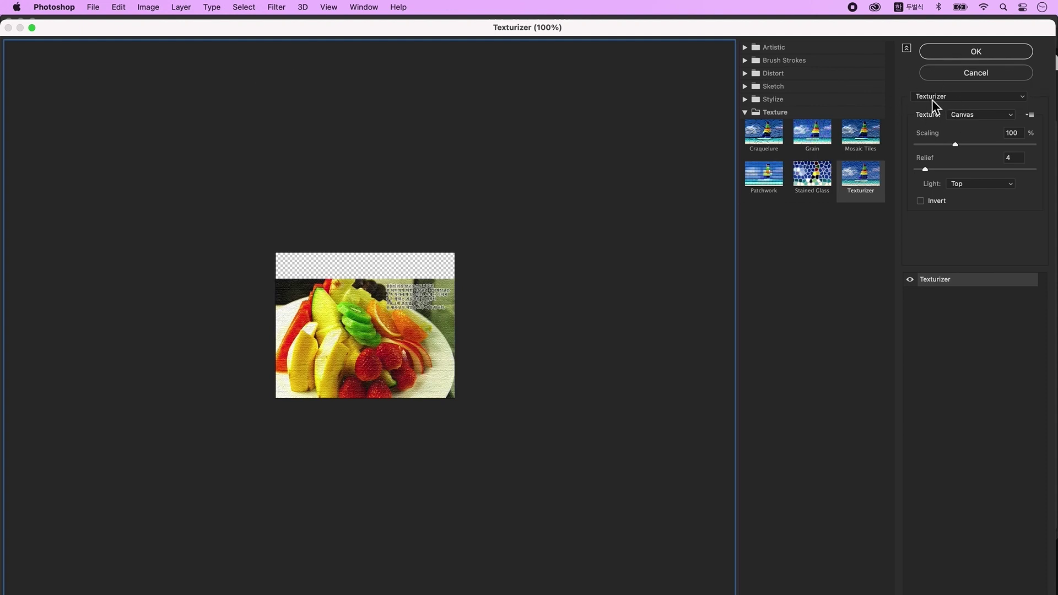
{"action": "left_click", "coordinate": [993, 51]}
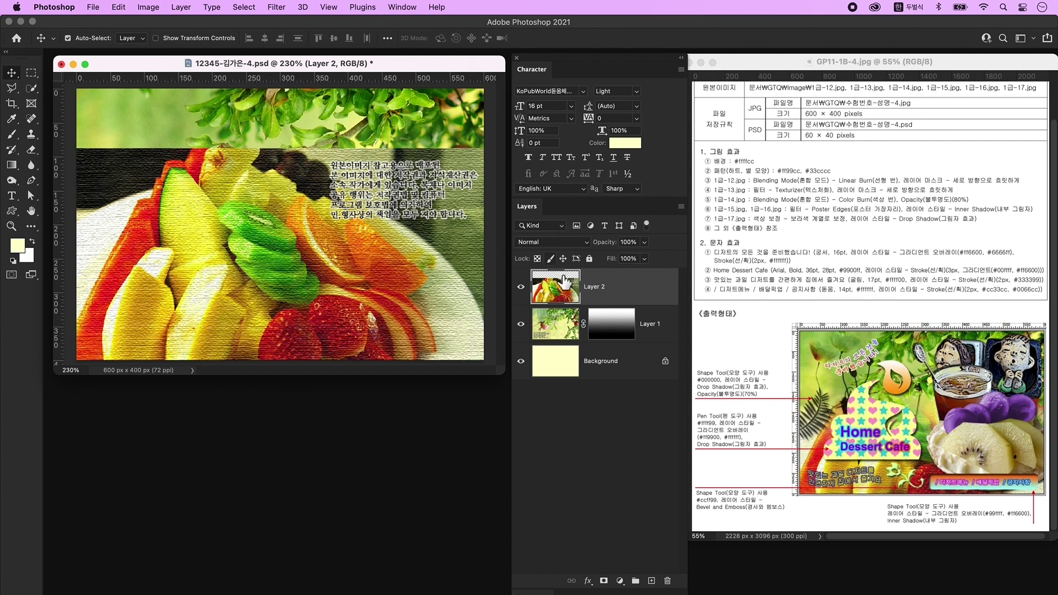
Mask the fruit layer and fade its top with a Foreground to Transparent gradient
{"action": "left_click", "coordinate": [604, 580]}
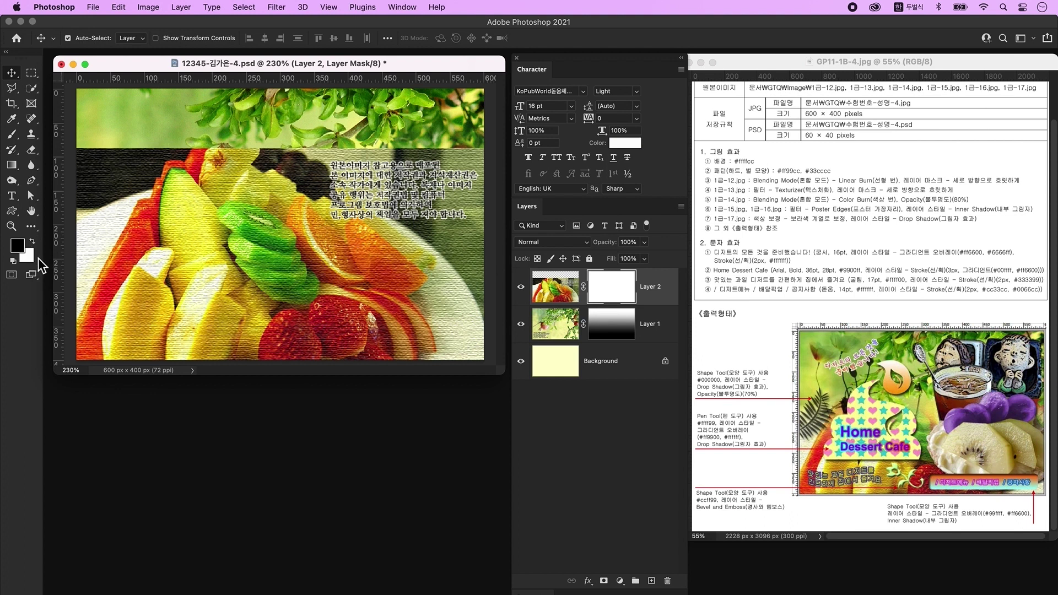
{"action": "left_click", "coordinate": [12, 166]}
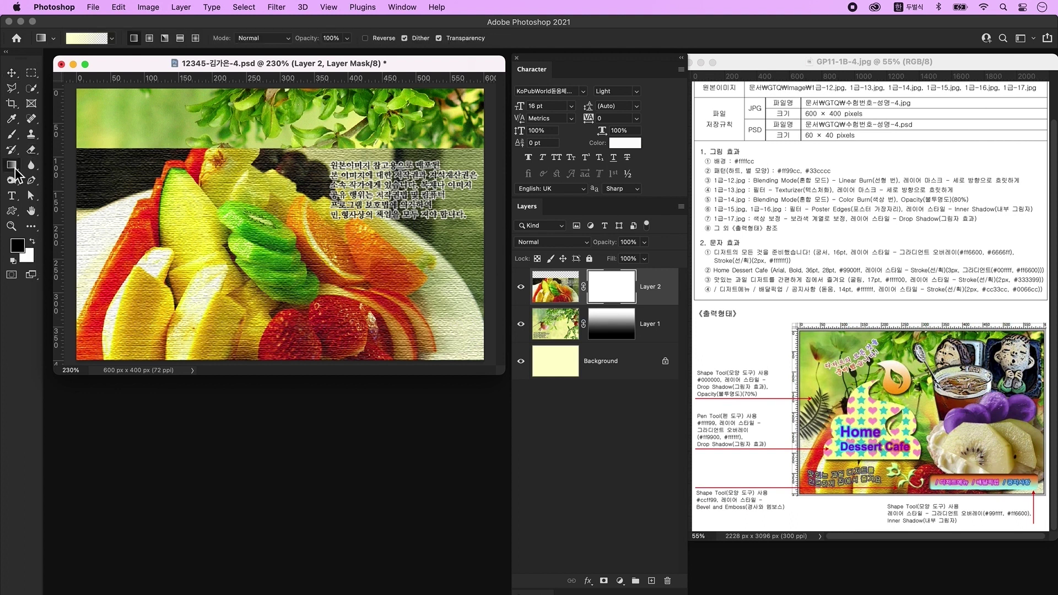
{"action": "left_click", "coordinate": [82, 40]}
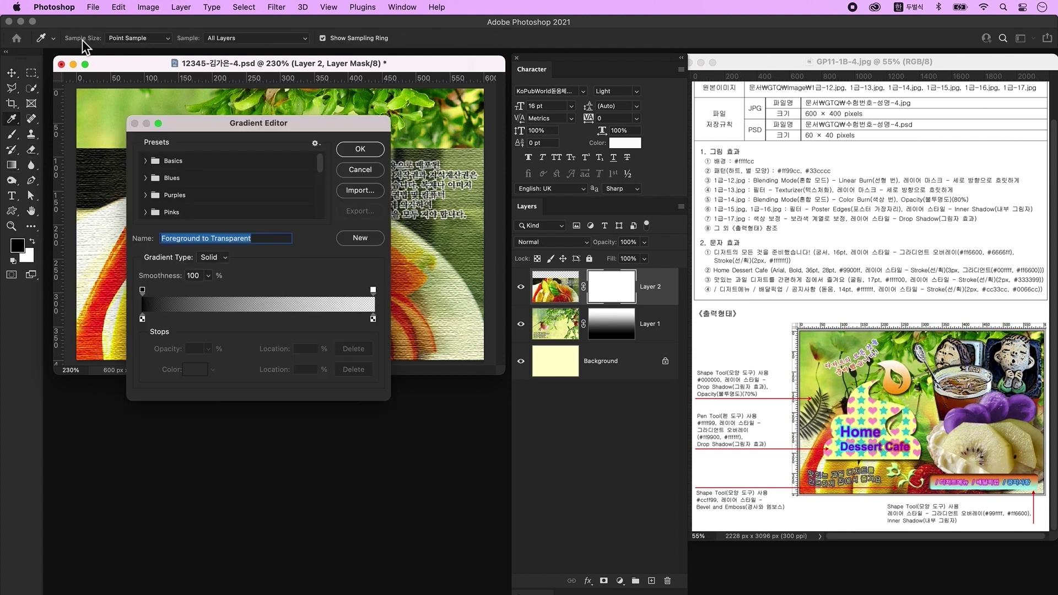
{"action": "left_click", "coordinate": [151, 163]}
{"action": "left_click", "coordinate": [168, 181]}
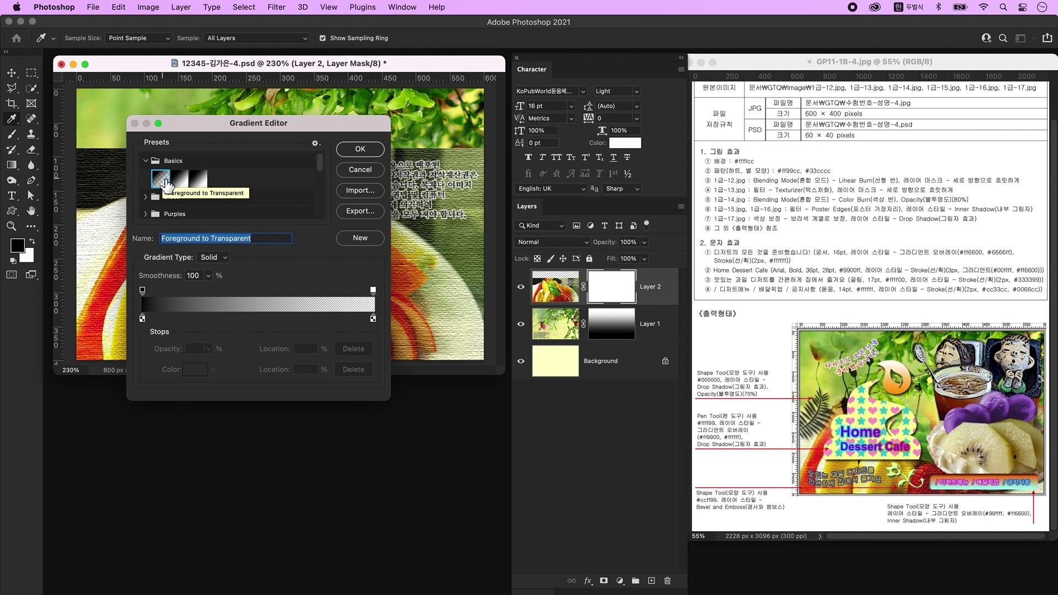
{"action": "left_click", "coordinate": [371, 153]}
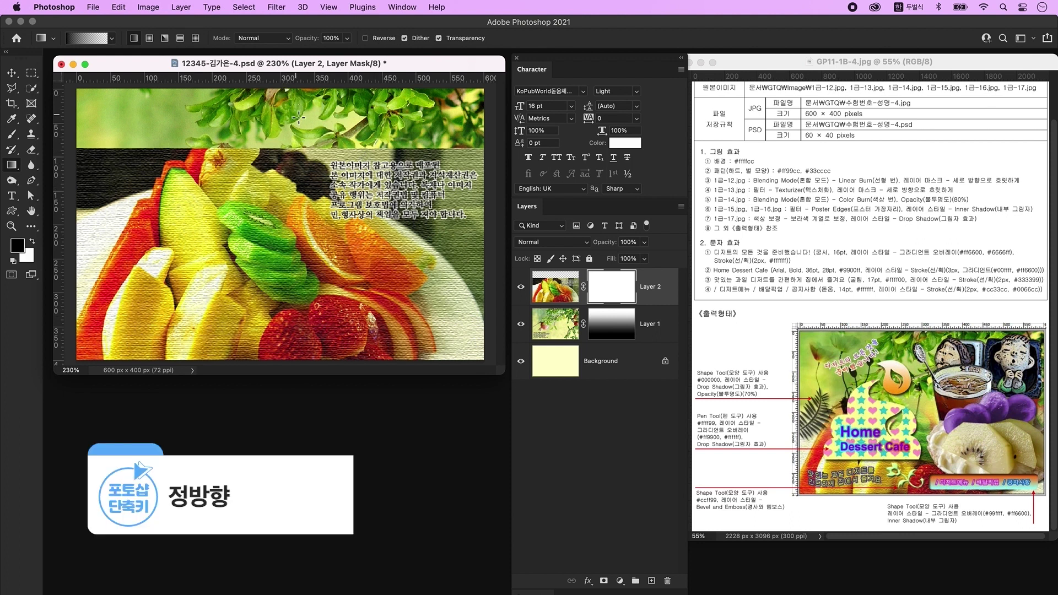
{"action": "left_click_drag", "start_coordinate": [298, 129], "coordinate": [294, 331]}
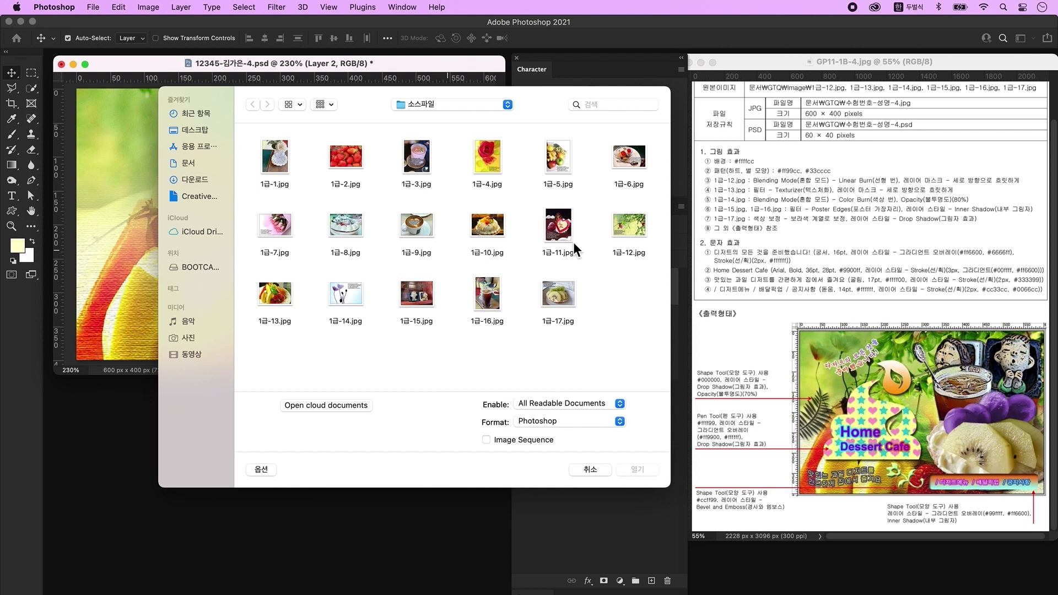
Bring 1급-14.jpg into the poster, shrunk to about 60% in the top-left
{"action": "left_click", "coordinate": [348, 297]}
{"action": "left_click", "coordinate": [639, 469]}
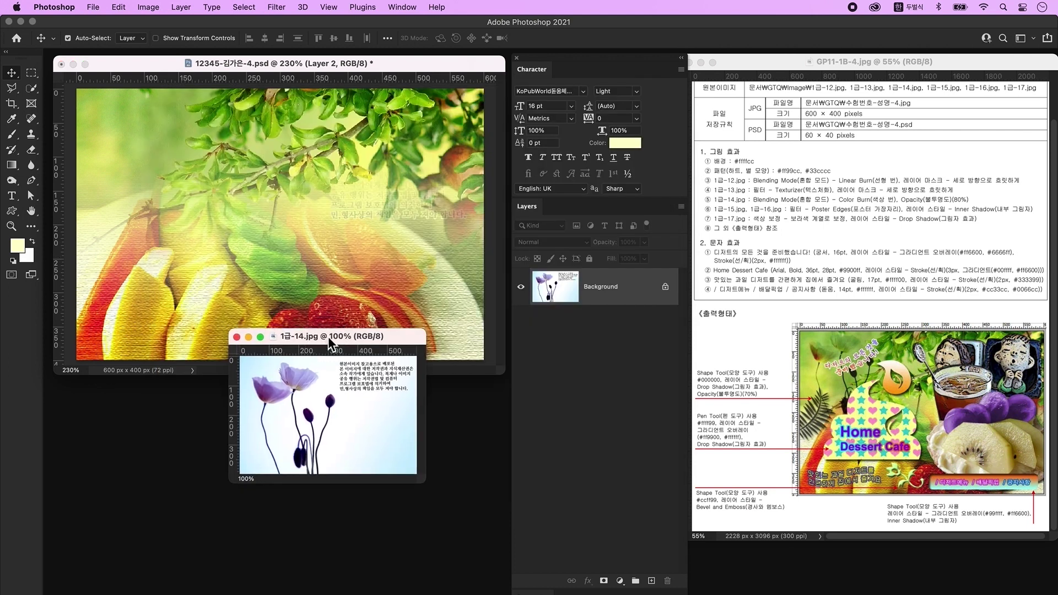
{"action": "left_click_drag", "start_coordinate": [302, 391], "coordinate": [179, 190]}
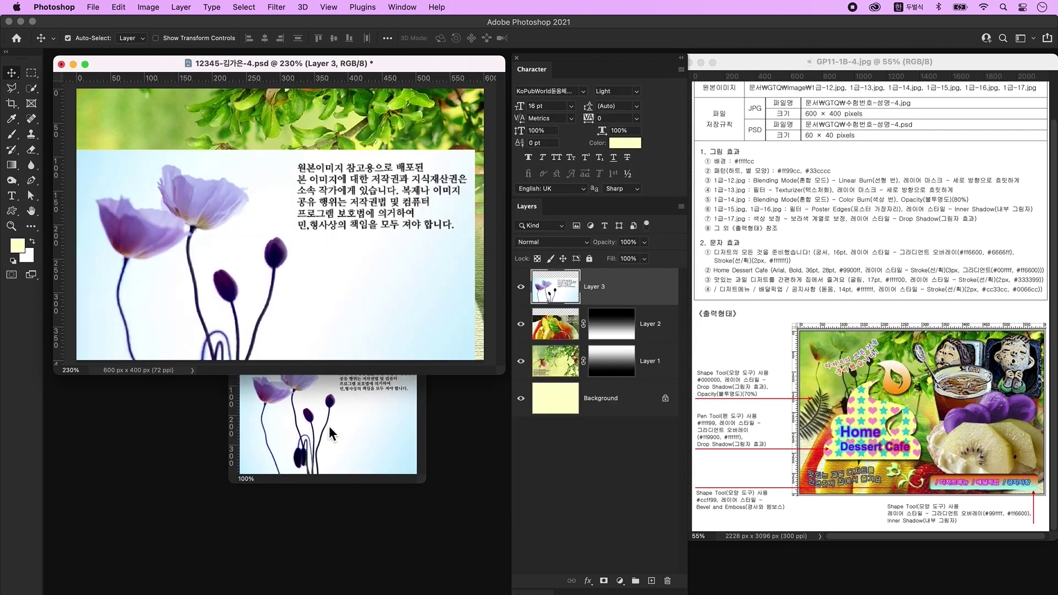
{"action": "key", "text": "super+w"}
{"action": "key", "text": "super+t"}
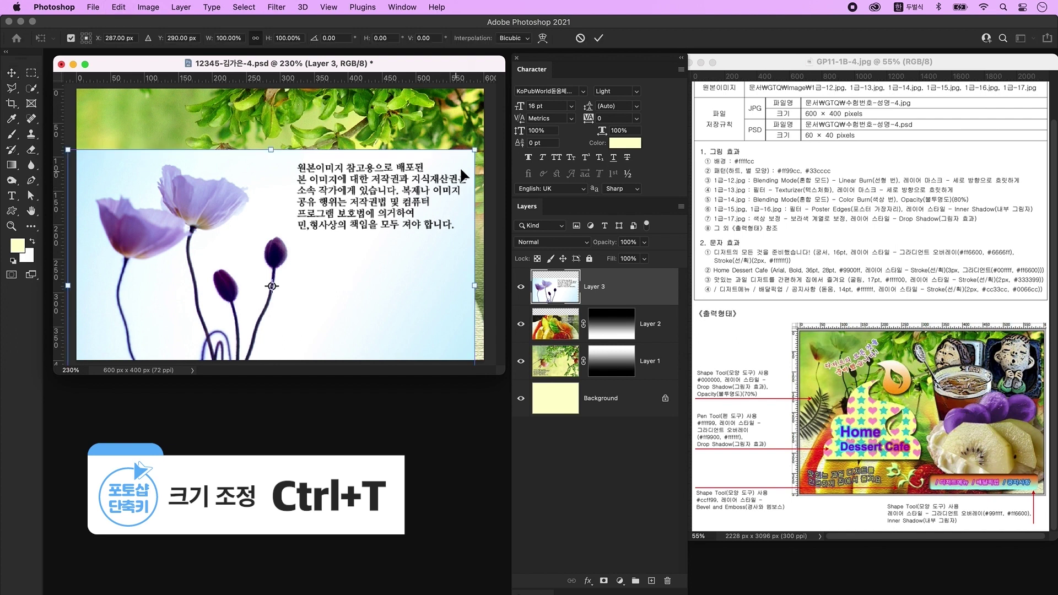
{"action": "left_click_drag", "start_coordinate": [473, 157], "coordinate": [310, 259]}
{"action": "left_click_drag", "start_coordinate": [238, 306], "coordinate": [252, 135]}
{"action": "key", "text": "Return"}
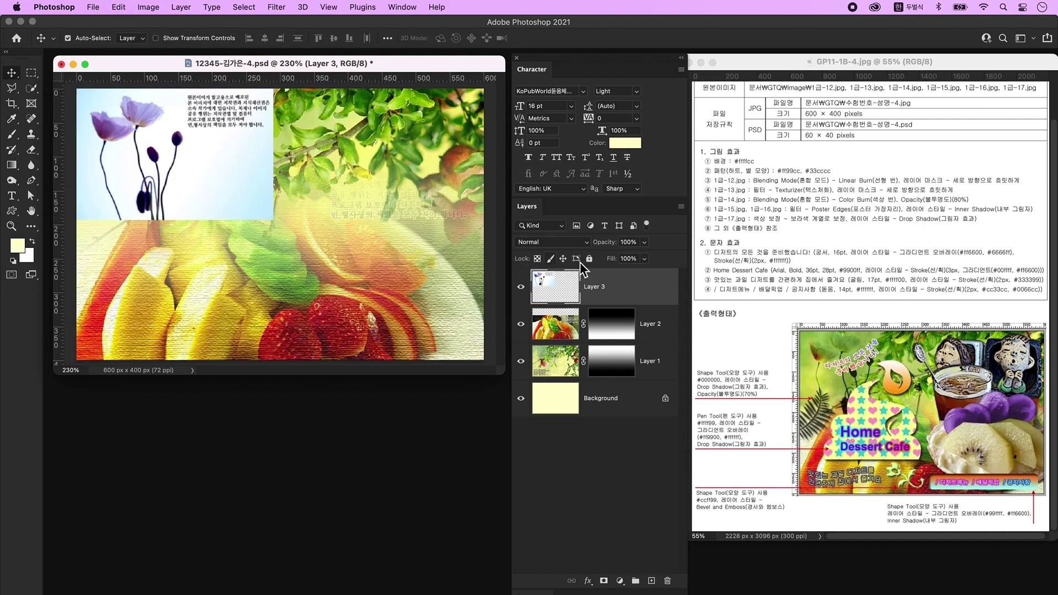
Set the flower layer's blend mode to Color Burn and select its opacity value
{"action": "left_click", "coordinate": [548, 242]}
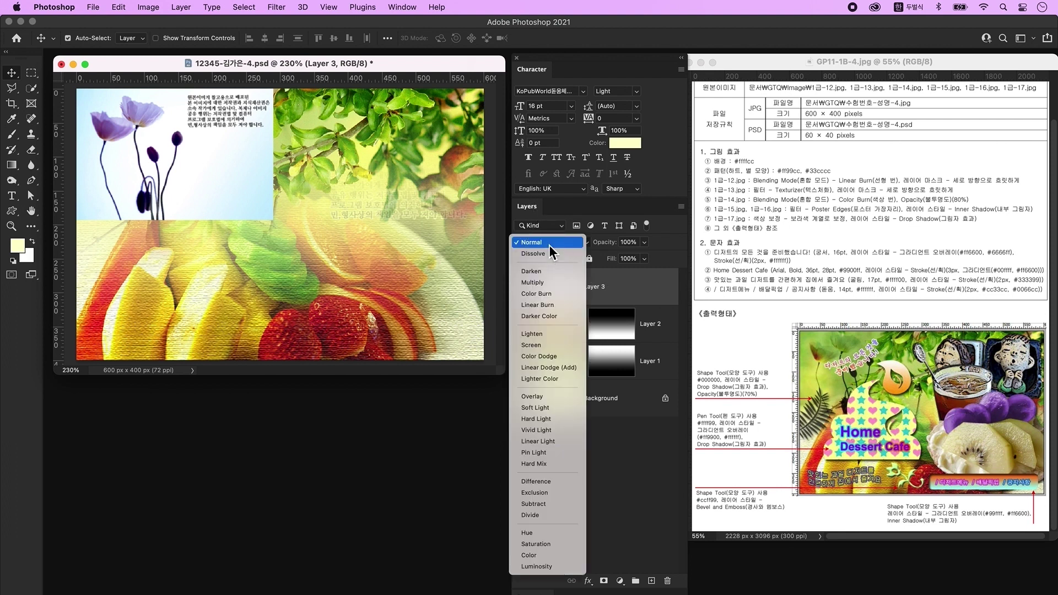
{"action": "left_click", "coordinate": [555, 293]}
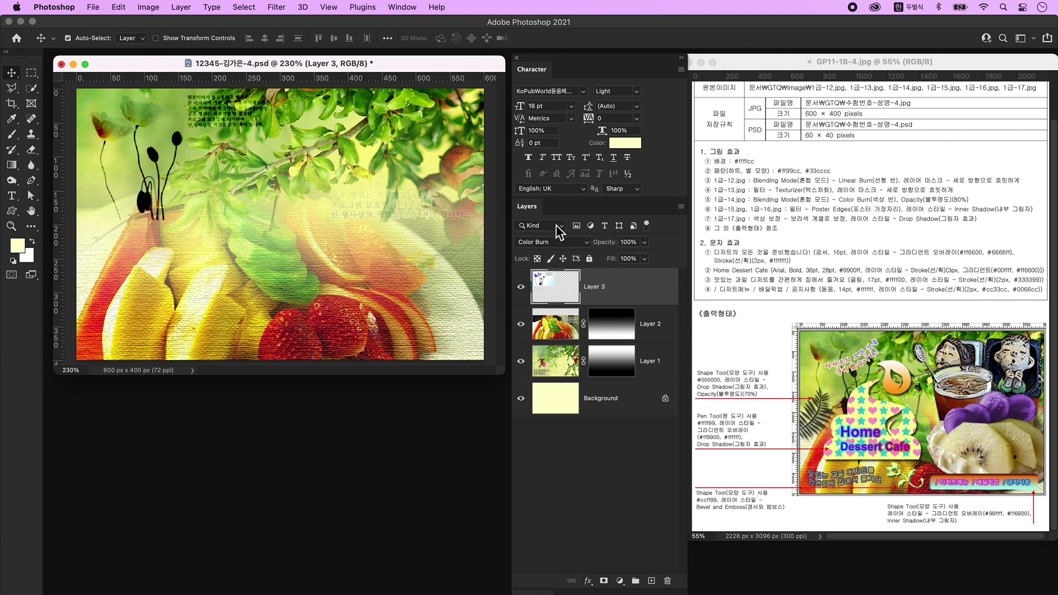
{"action": "left_click", "coordinate": [627, 243]}
{"action": "key", "text": "ctrl+space"}
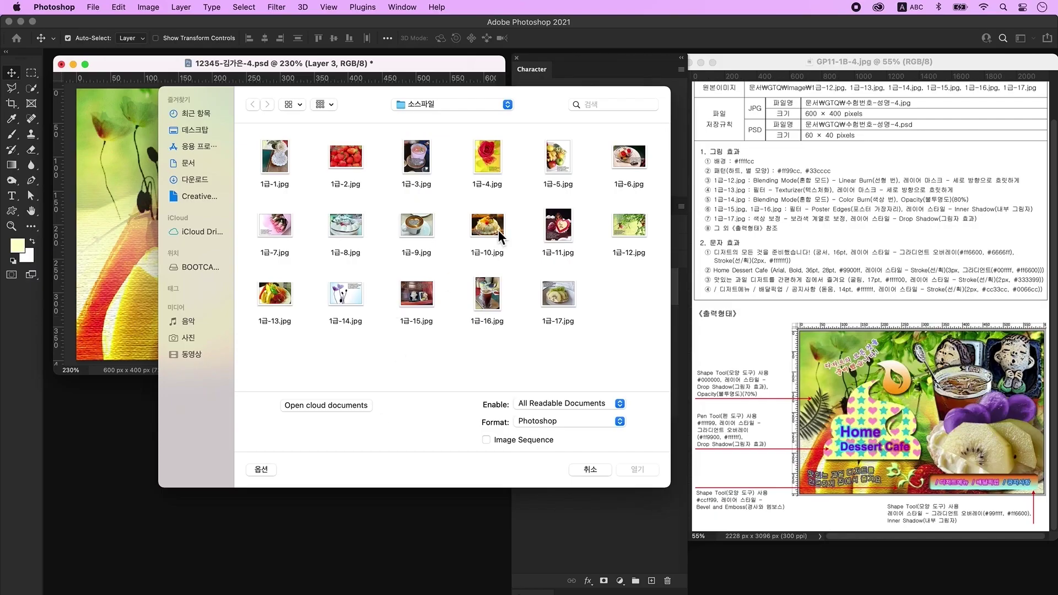
Open 1급-15.jpg, Quick Select the two boxed clay figurines, copy them to Layer 1, and hide the Background
{"action": "double_click", "coordinate": [422, 289]}
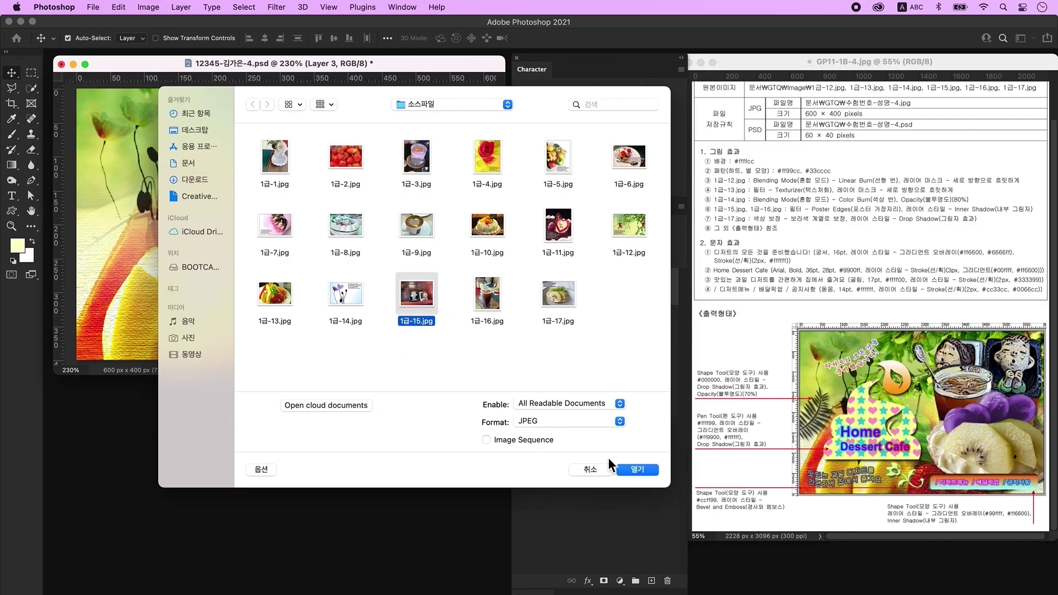
{"action": "left_click", "coordinate": [33, 88]}
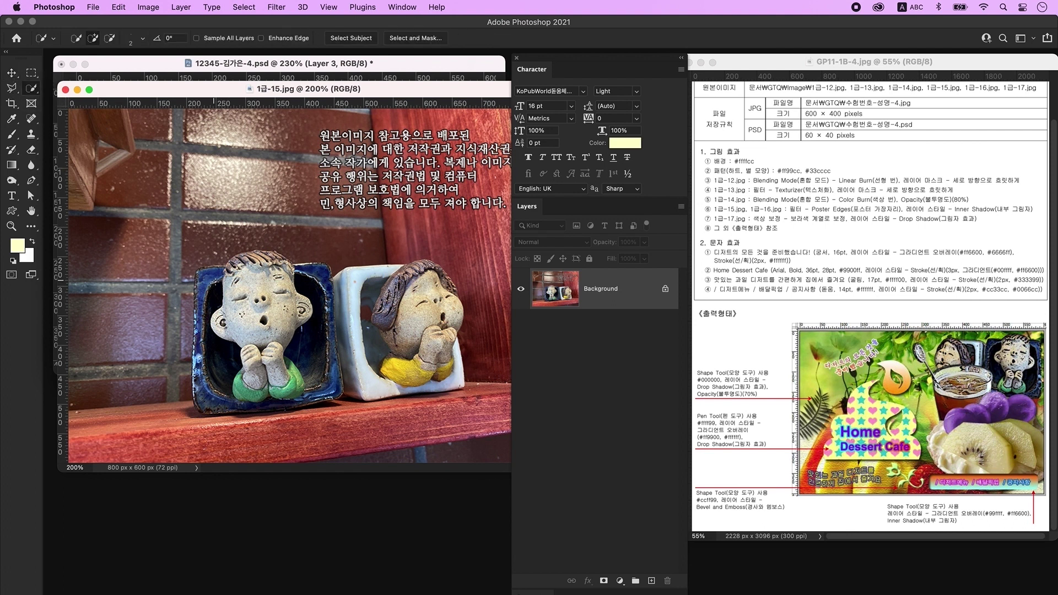
{"action": "key", "text": "bracketright"}
{"action": "mouse_move", "coordinate": [219, 281]}
{"action": "left_mouse_down"}
{"action": "mouse_move", "coordinate": [203, 307]}
{"action": "mouse_move", "coordinate": [240, 405]}
{"action": "mouse_move", "coordinate": [308, 397]}
{"action": "mouse_move", "coordinate": [259, 261]}
{"action": "mouse_move", "coordinate": [284, 263]}
{"action": "mouse_move", "coordinate": [323, 309]}
{"action": "mouse_move", "coordinate": [386, 314]}
{"action": "mouse_move", "coordinate": [427, 272]}
{"action": "mouse_move", "coordinate": [450, 302]}
{"action": "mouse_move", "coordinate": [436, 353]}
{"action": "mouse_move", "coordinate": [444, 379]}
{"action": "left_mouse_up"}
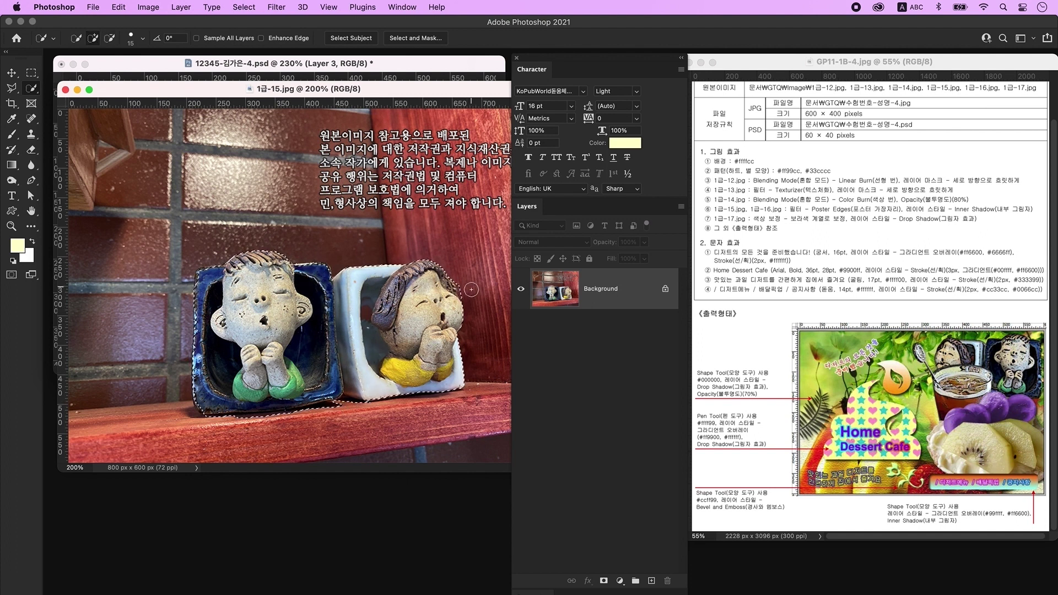
{"action": "key", "text": "alt"}
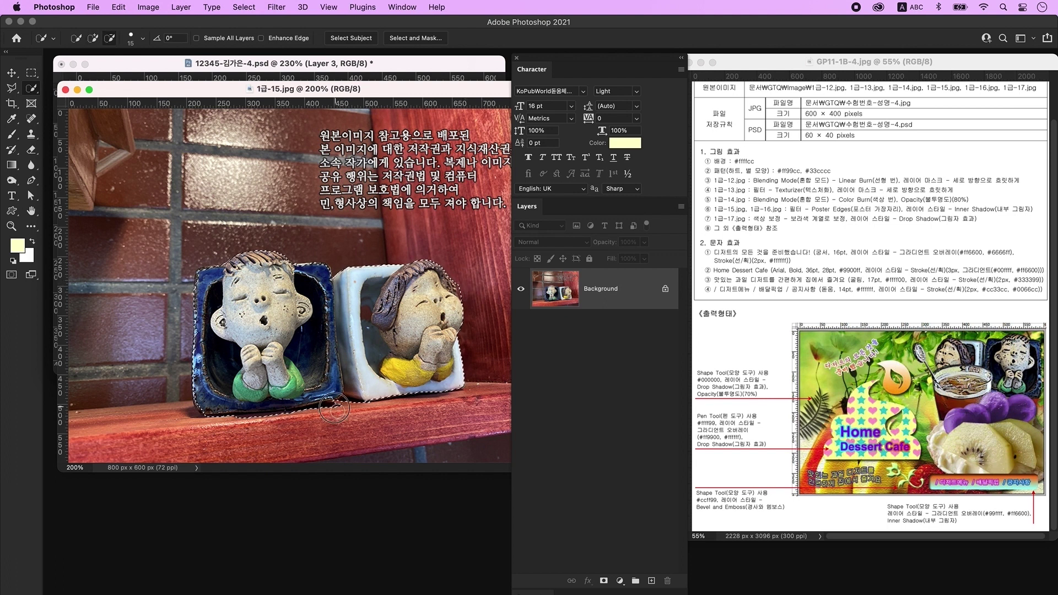
{"action": "key", "text": "ctrl+j"}
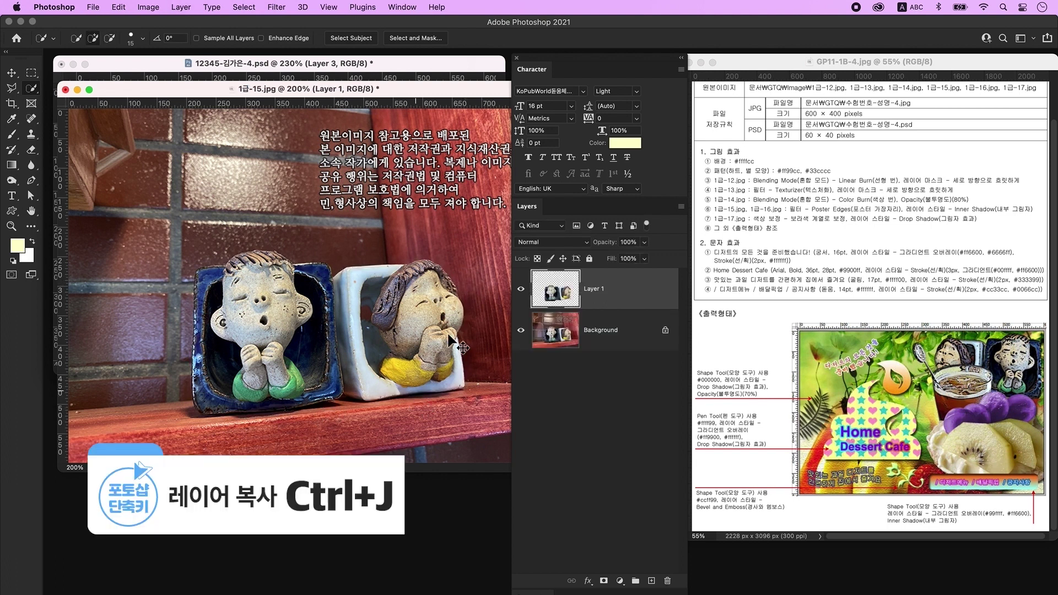
{"action": "left_click", "coordinate": [521, 330]}
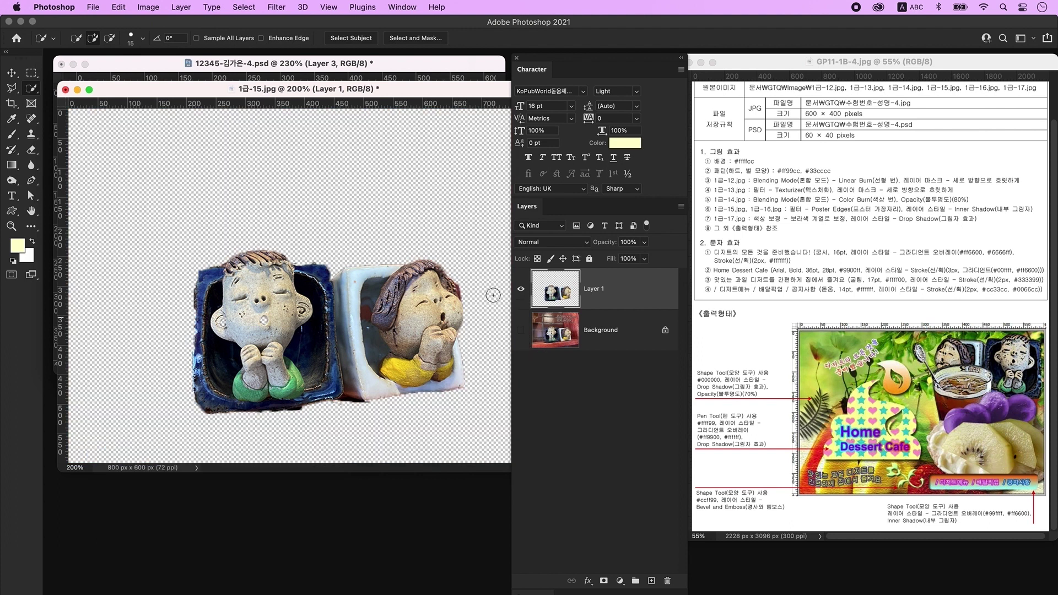
Drag the figurine cut-out into the poster as a new layer
{"action": "left_click_drag", "start_coordinate": [341, 87], "coordinate": [301, 381]}
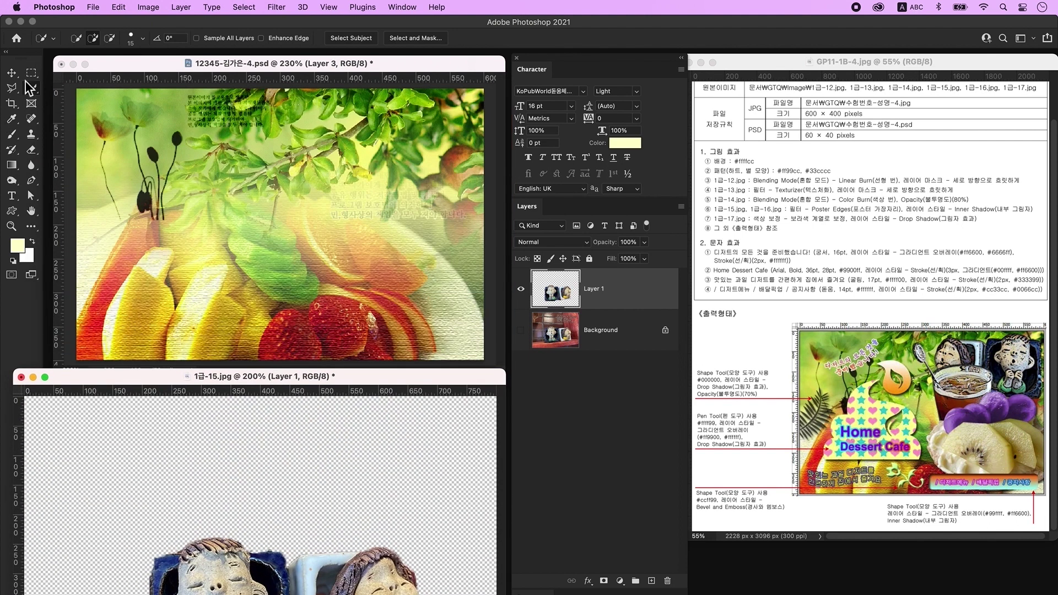
{"action": "left_click", "coordinate": [12, 74]}
{"action": "left_click_drag", "start_coordinate": [573, 286], "coordinate": [398, 211]}
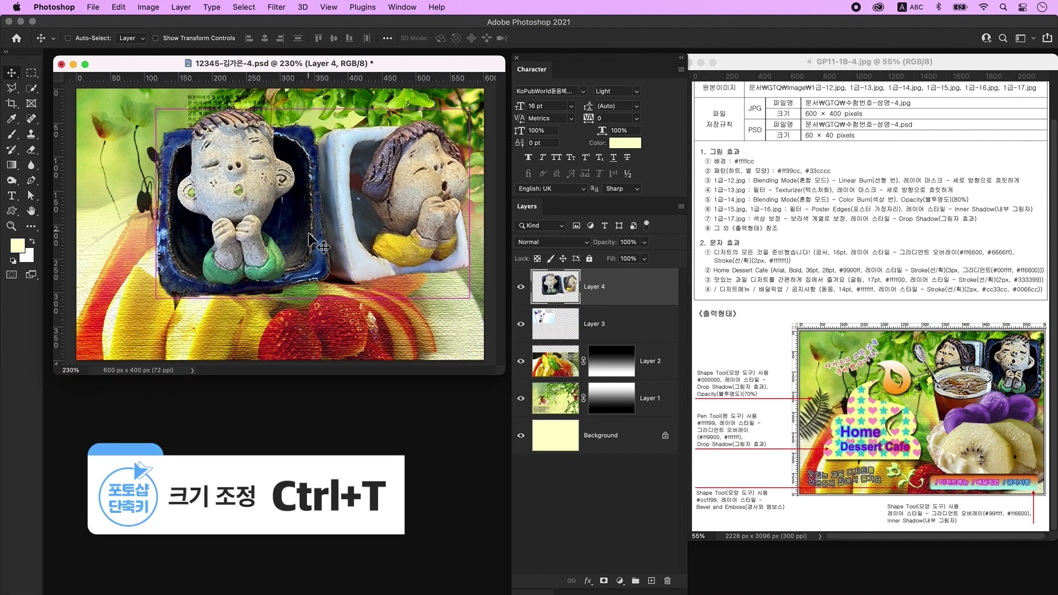
Scale the figurines to about 66%, flip them horizontally, and place them top-right
{"action": "key", "text": "ctrl+t"}
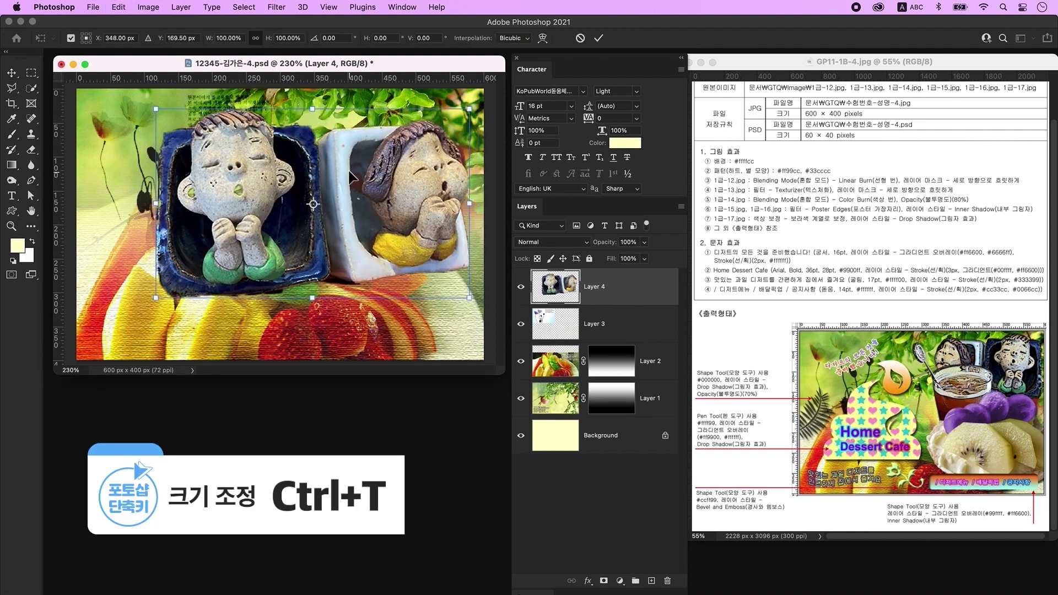
{"action": "left_click_drag", "start_coordinate": [317, 116], "coordinate": [317, 148]}
{"action": "left_click_drag", "start_coordinate": [298, 182], "coordinate": [350, 183]}
{"action": "right_click", "coordinate": [349, 183]}
{"action": "left_click", "coordinate": [383, 457]}
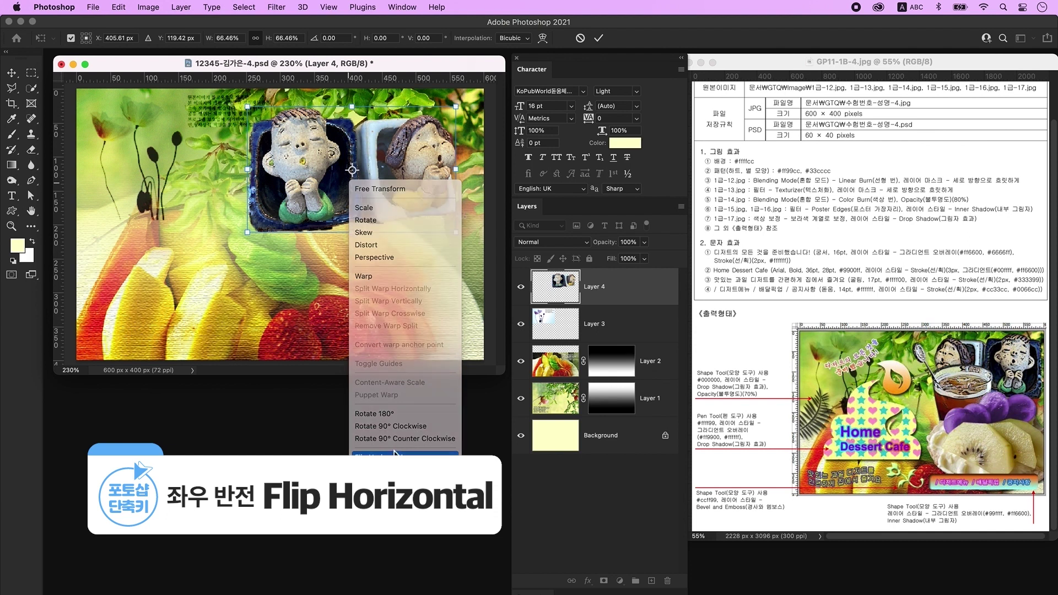
{"action": "left_click_drag", "start_coordinate": [379, 194], "coordinate": [464, 158]}
{"action": "key", "text": "Return"}
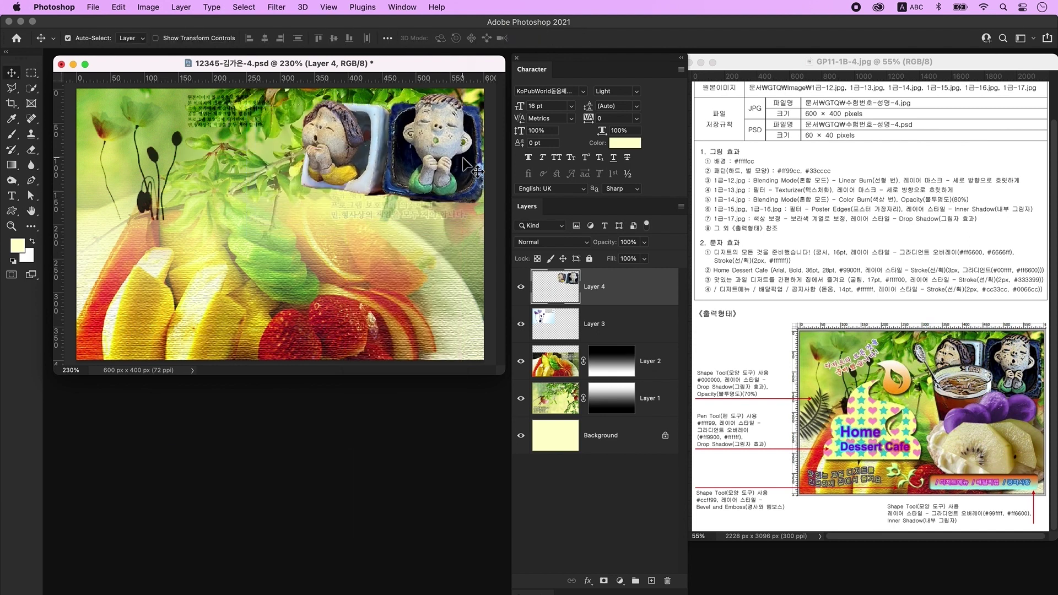
{"action": "left_click", "coordinate": [274, 7]}
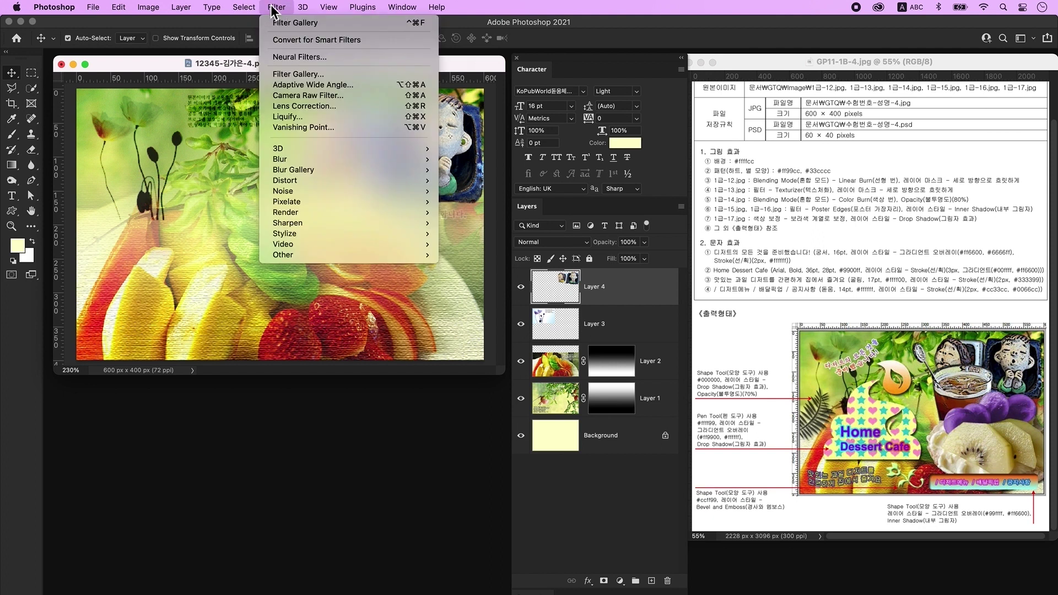
Apply the Poster Edges filter from the Filter Gallery to the figurines
{"action": "left_click", "coordinate": [299, 77]}
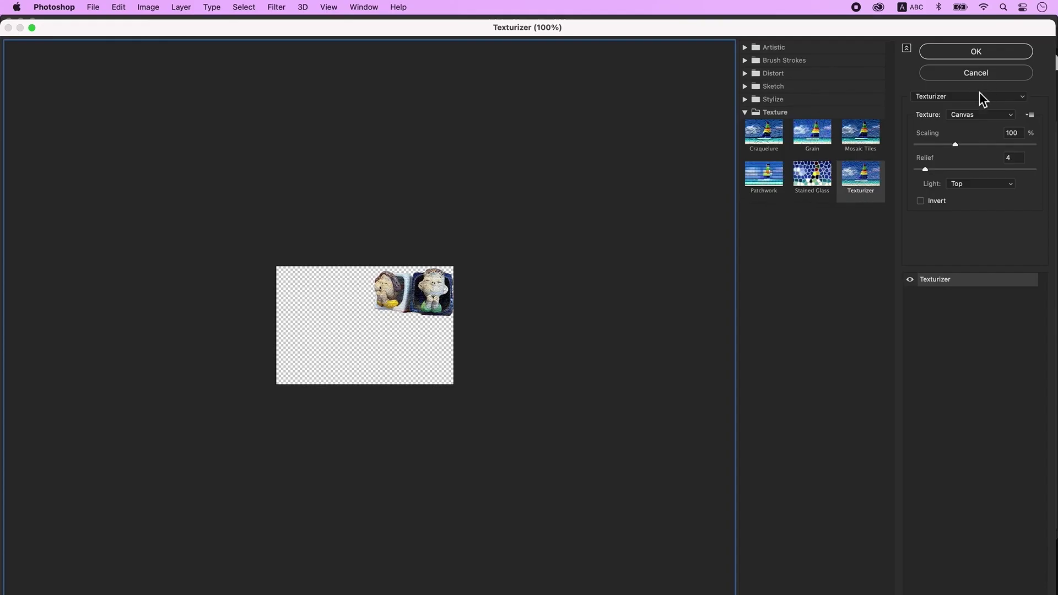
{"action": "left_click", "coordinate": [985, 94]}
{"action": "mouse_move", "coordinate": [964, 8]}
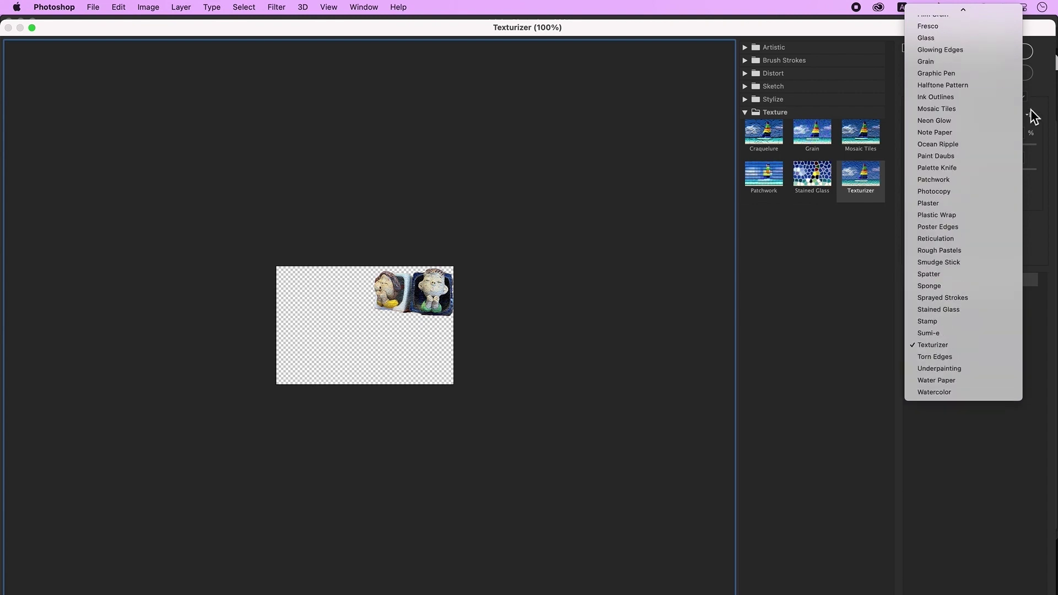
{"action": "left_click", "coordinate": [964, 227]}
{"action": "left_click", "coordinate": [979, 54]}
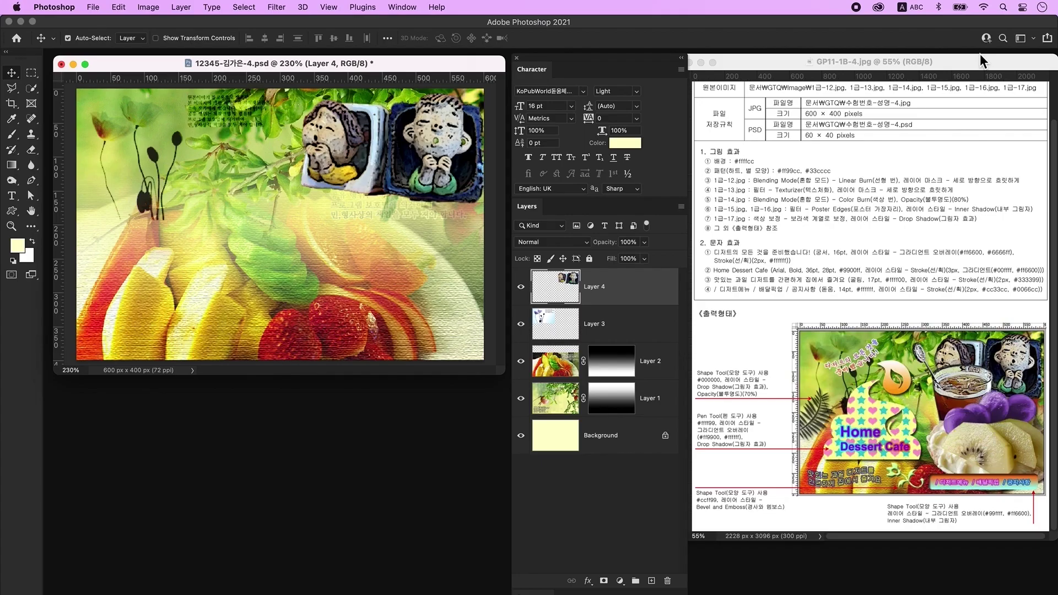
Give Layer 4 an Inner Shadow layer style, then bring up the Open dialog
{"action": "double_click", "coordinate": [643, 291]}
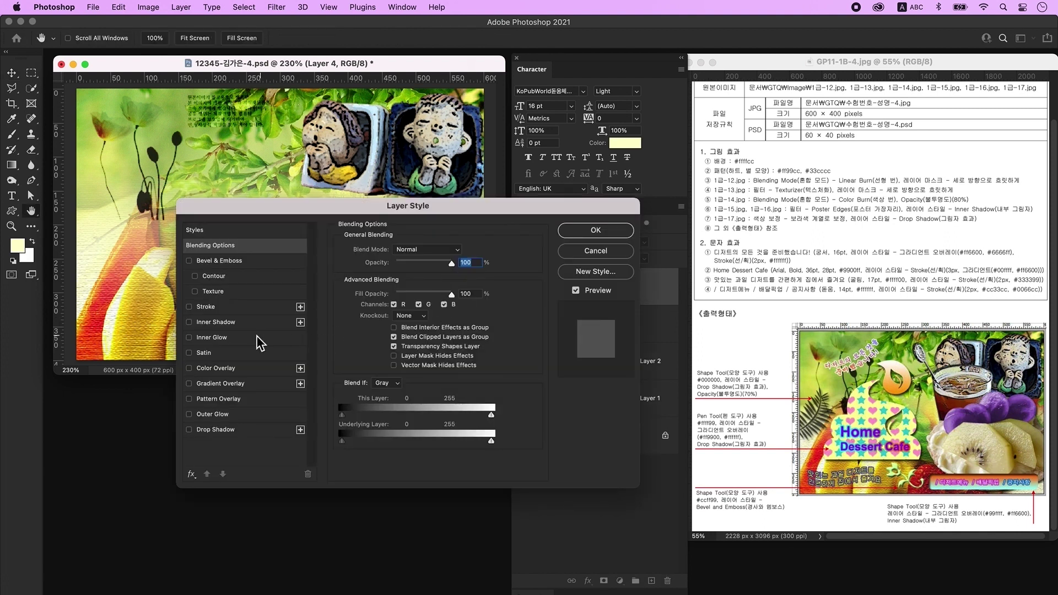
{"action": "left_click", "coordinate": [216, 321]}
{"action": "left_click", "coordinate": [596, 230]}
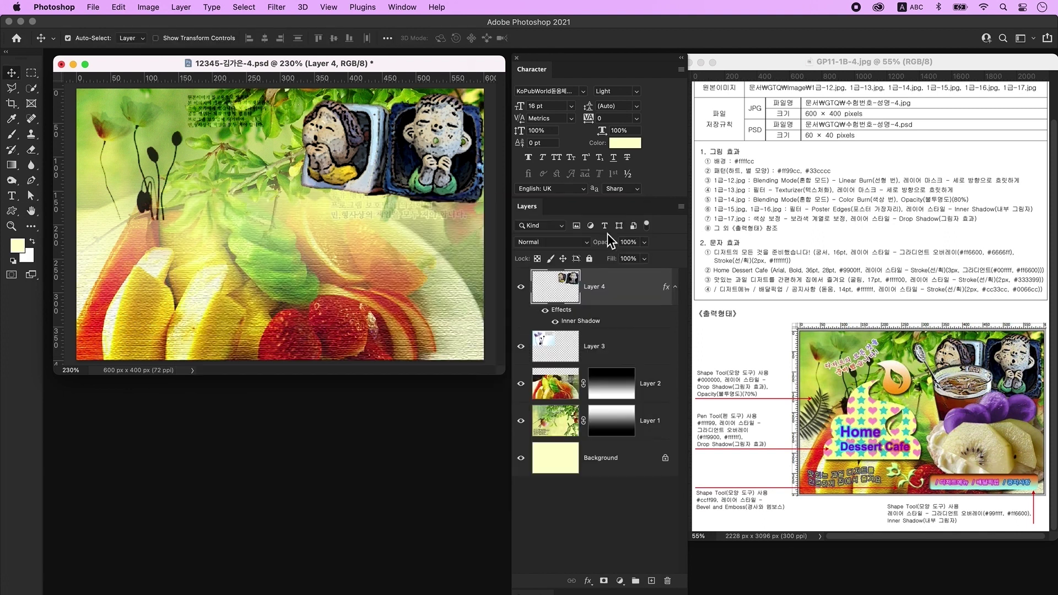
{"action": "key", "text": "super+o"}
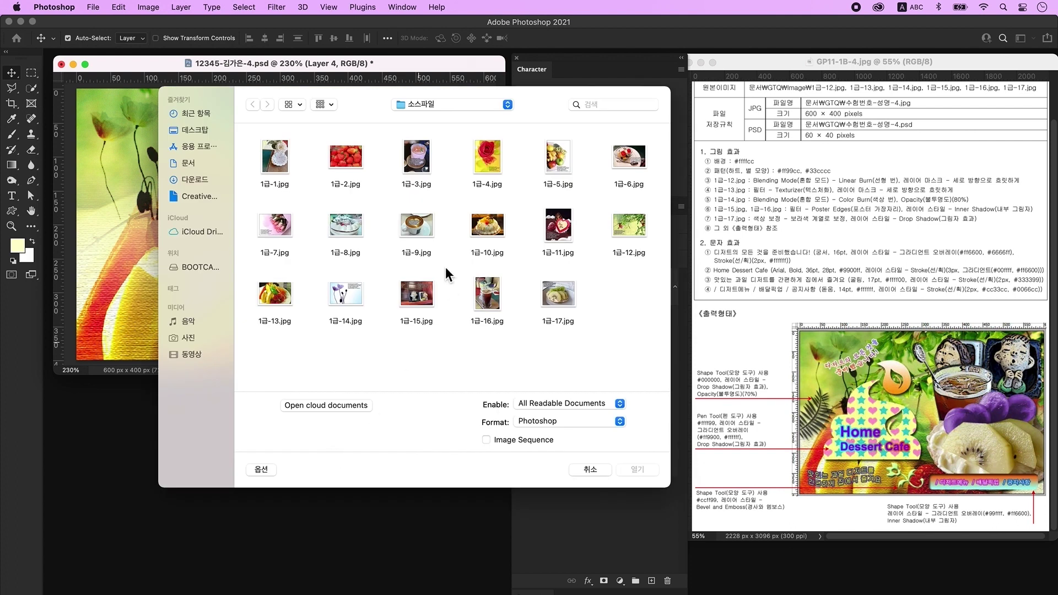
Open 1급-16.jpg and set the Pen tool to Path mode
{"action": "left_click", "coordinate": [472, 299]}
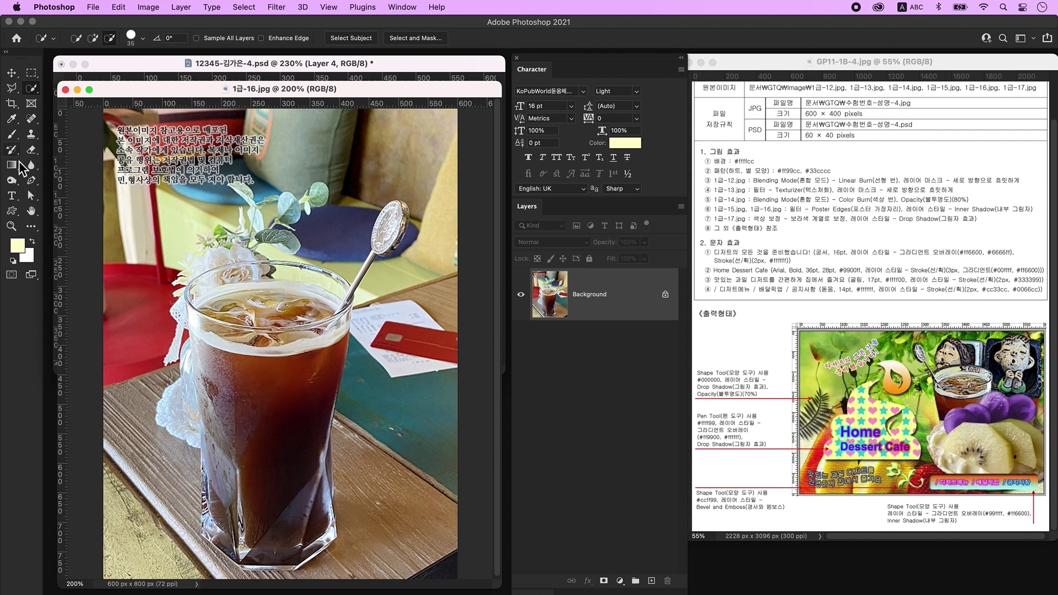
{"action": "left_click", "coordinate": [31, 180]}
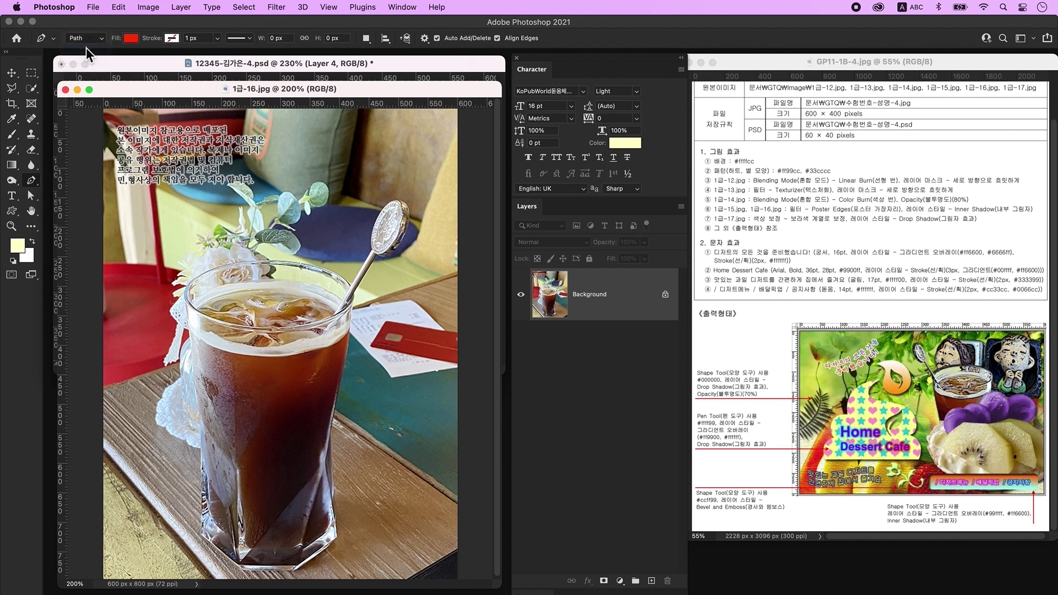
{"action": "left_click", "coordinate": [86, 47]}
Trace a closed path around the iced drink glass and its spoon
{"action": "left_click", "coordinate": [197, 386]}
{"action": "left_click", "coordinate": [185, 295]}
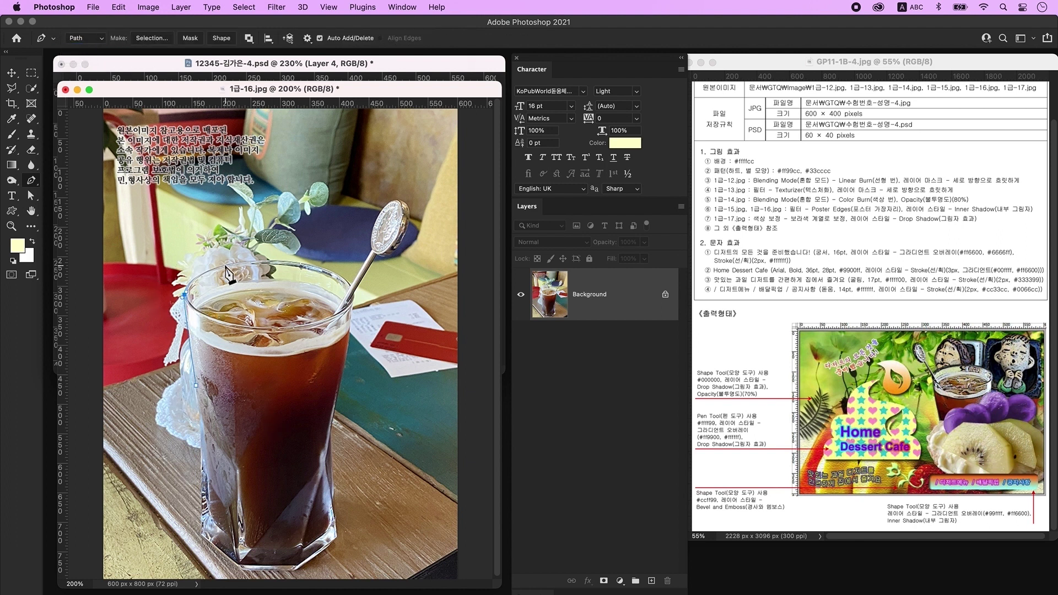
{"action": "left_click_drag", "start_coordinate": [233, 266], "coordinate": [265, 250]}
{"action": "left_click", "coordinate": [351, 284]}
{"action": "left_click", "coordinate": [373, 251]}
{"action": "left_click_drag", "start_coordinate": [403, 201], "coordinate": [436, 204]}
{"action": "left_click_drag", "start_coordinate": [405, 238], "coordinate": [391, 275]}
{"action": "left_click", "coordinate": [354, 294]}
{"action": "left_click", "coordinate": [343, 370]}
{"action": "left_click", "coordinate": [334, 413]}
{"action": "left_click", "coordinate": [200, 413]}
Turn the path into a selection, copy the glass to Layer 1, and hide the Background
{"action": "key", "text": "ctrl+Return"}
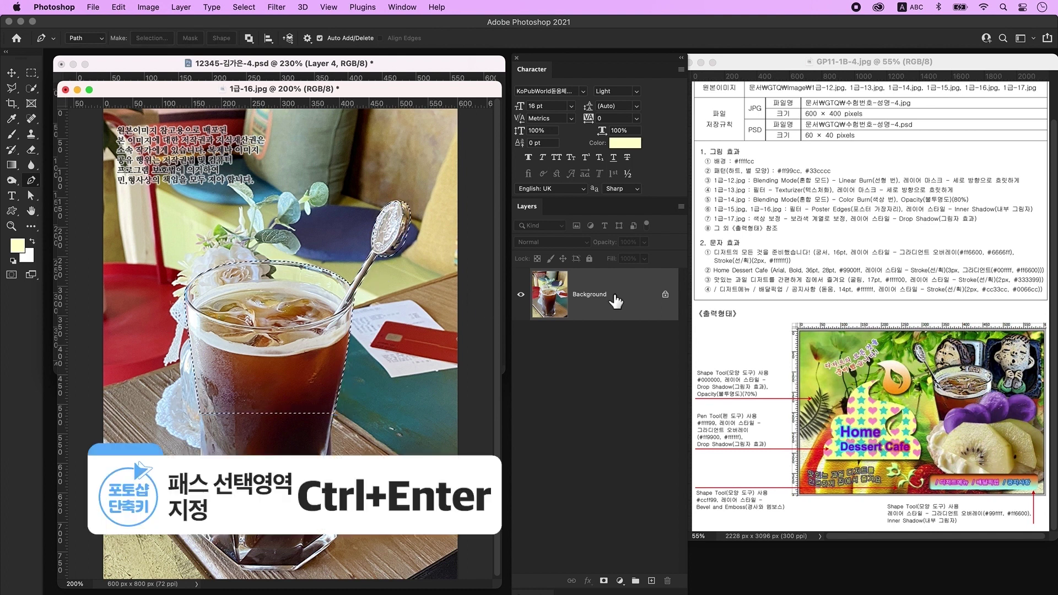
{"action": "key", "text": "ctrl+j"}
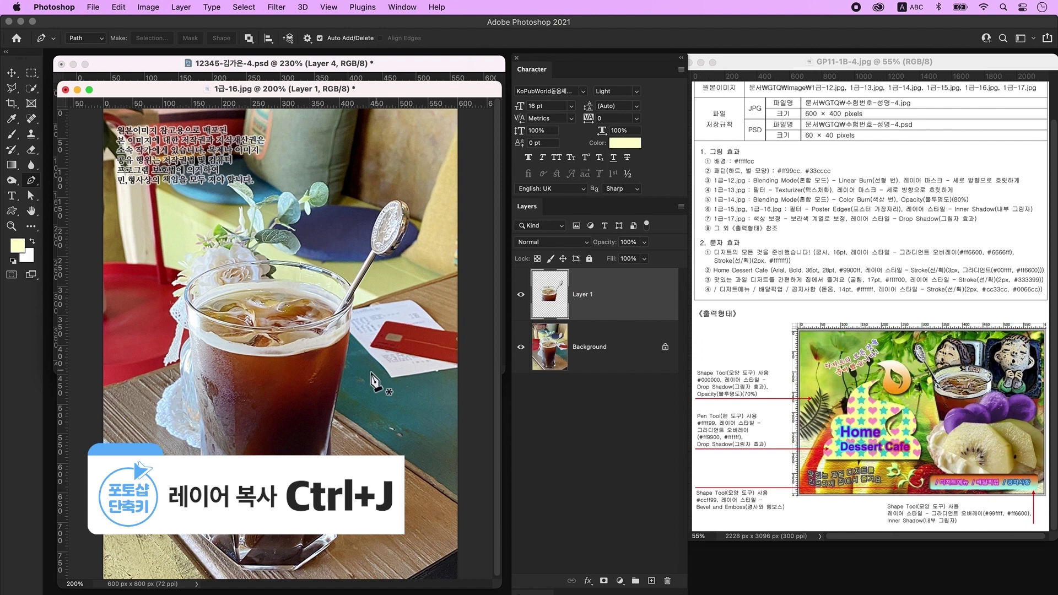
{"action": "left_click", "coordinate": [520, 347]}
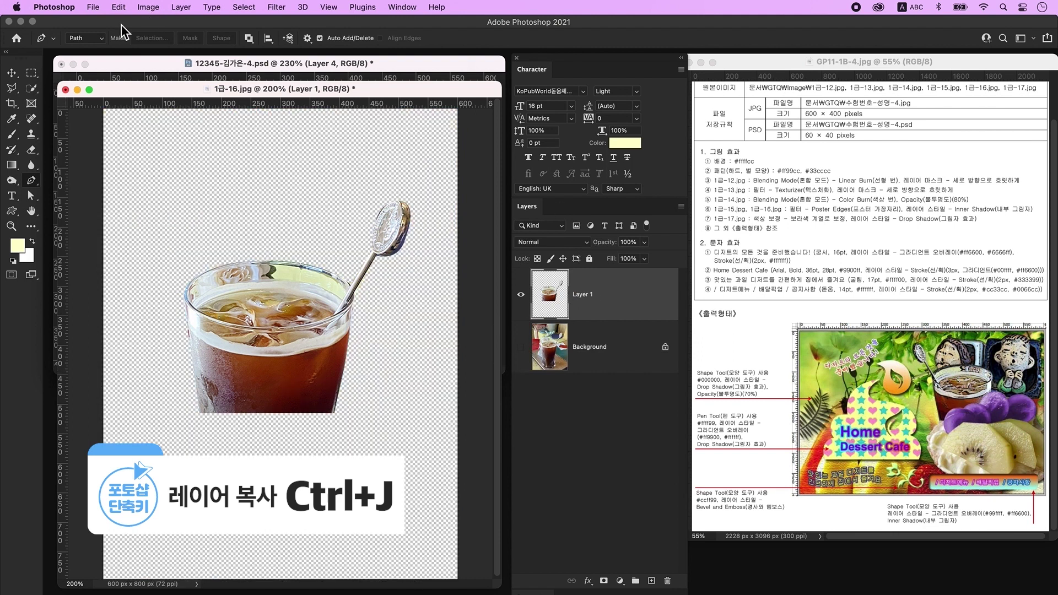
{"action": "left_click", "coordinate": [10, 72]}
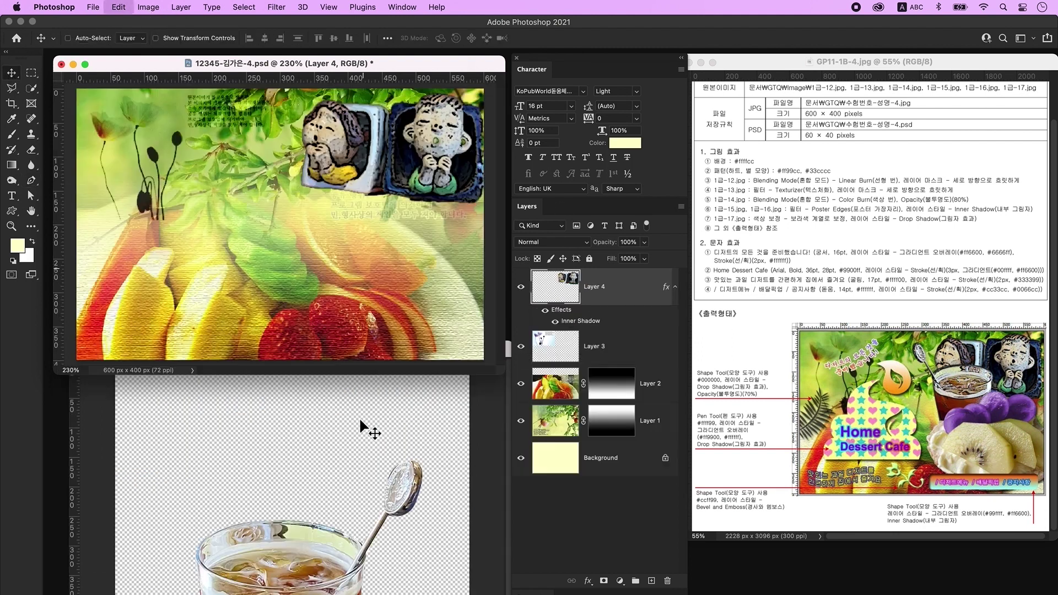
Drag the glass cut-out into the poster and close the 1급-16 window
{"action": "left_click", "coordinate": [308, 545]}
{"action": "left_click_drag", "start_coordinate": [554, 292], "coordinate": [344, 250]}
{"action": "left_click", "coordinate": [313, 451]}
{"action": "key", "text": "super+w"}
Shrink the glass to about half size, flip it horizontally, and place it near the figurines
{"action": "key", "text": "super+t"}
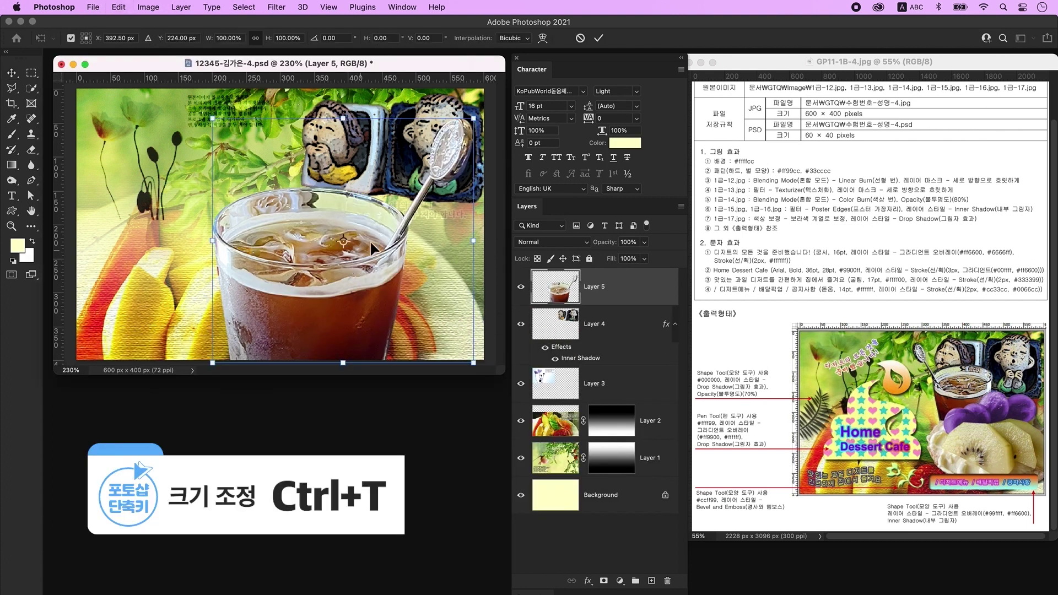
{"action": "left_click_drag", "start_coordinate": [343, 118], "coordinate": [343, 234]}
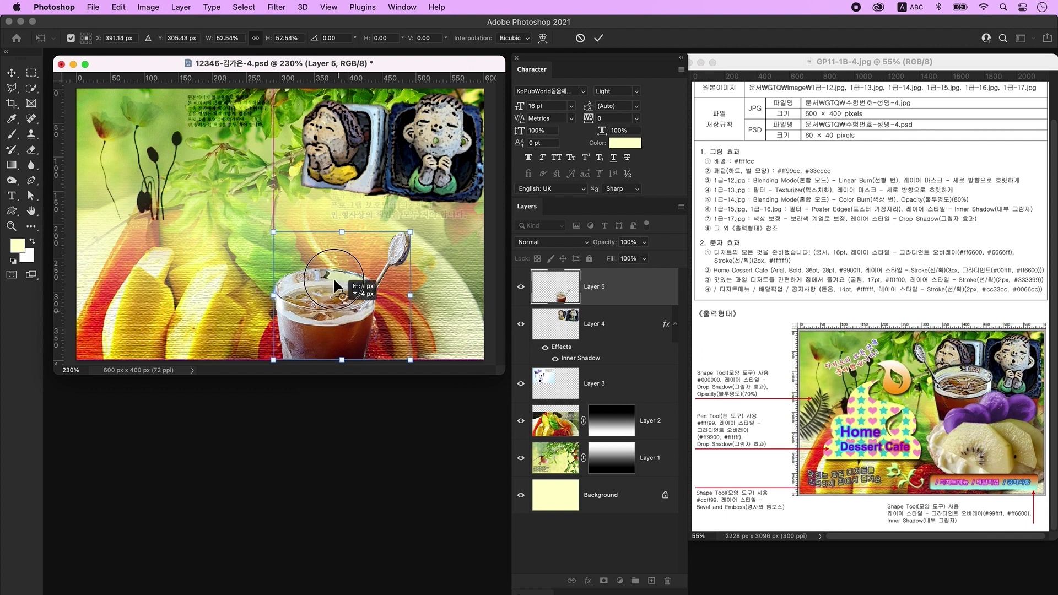
{"action": "left_click_drag", "start_coordinate": [339, 310], "coordinate": [323, 215]}
{"action": "right_click", "coordinate": [322, 216]}
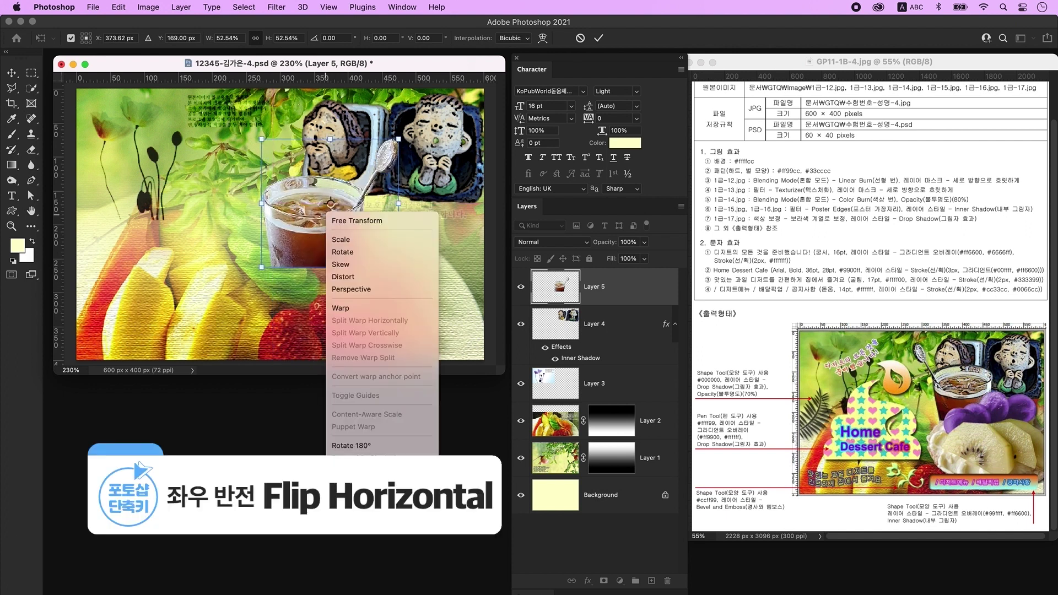
{"action": "left_click", "coordinate": [358, 489]}
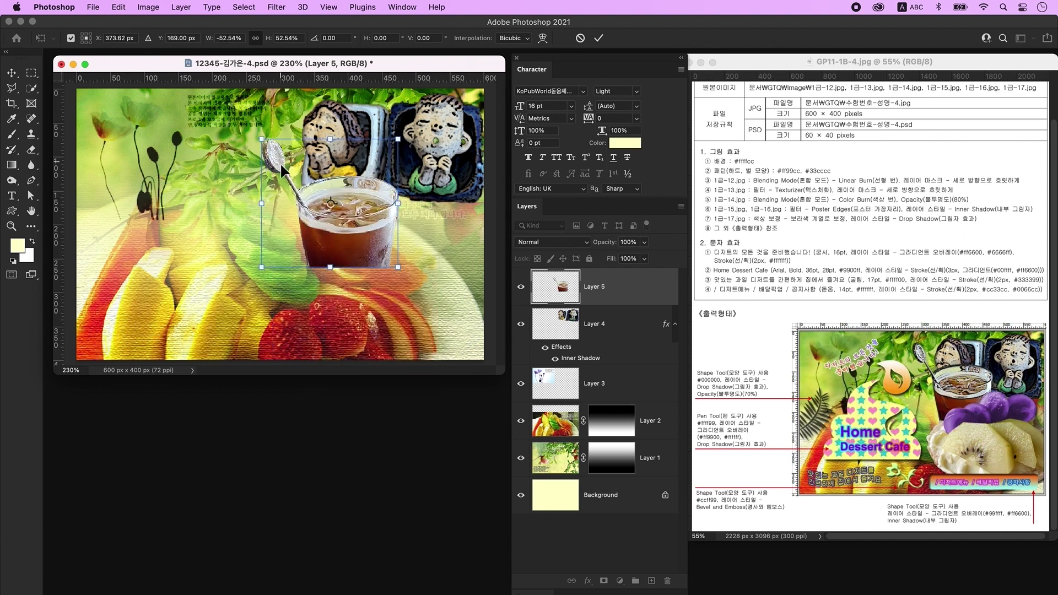
{"action": "left_click_drag", "start_coordinate": [299, 174], "coordinate": [291, 162]}
{"action": "key", "text": "Return"}
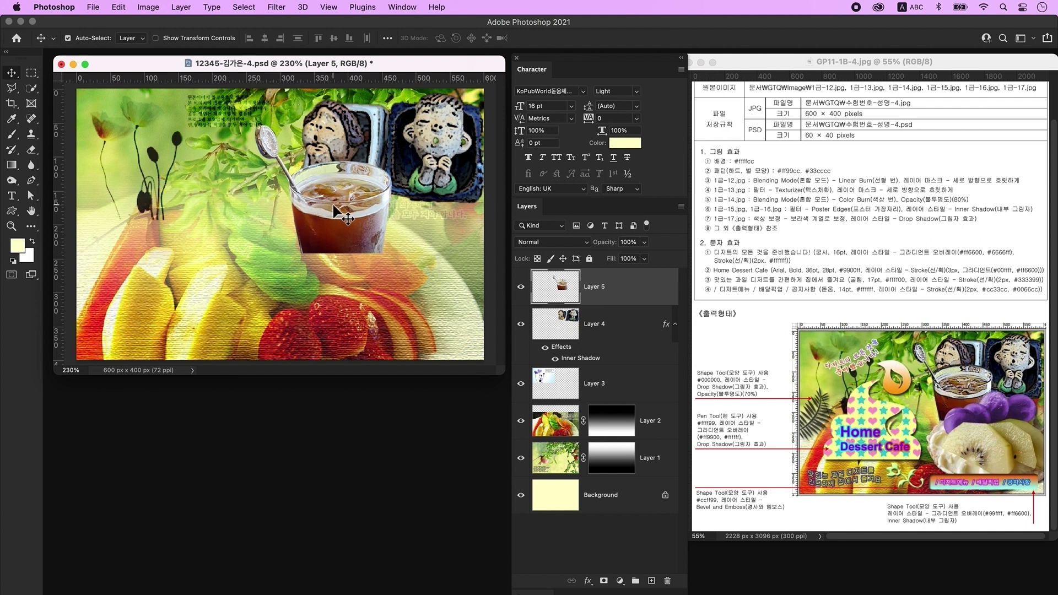
Apply the Poster Edges filter from the Filter Gallery to the glass
{"action": "left_click", "coordinate": [280, 7]}
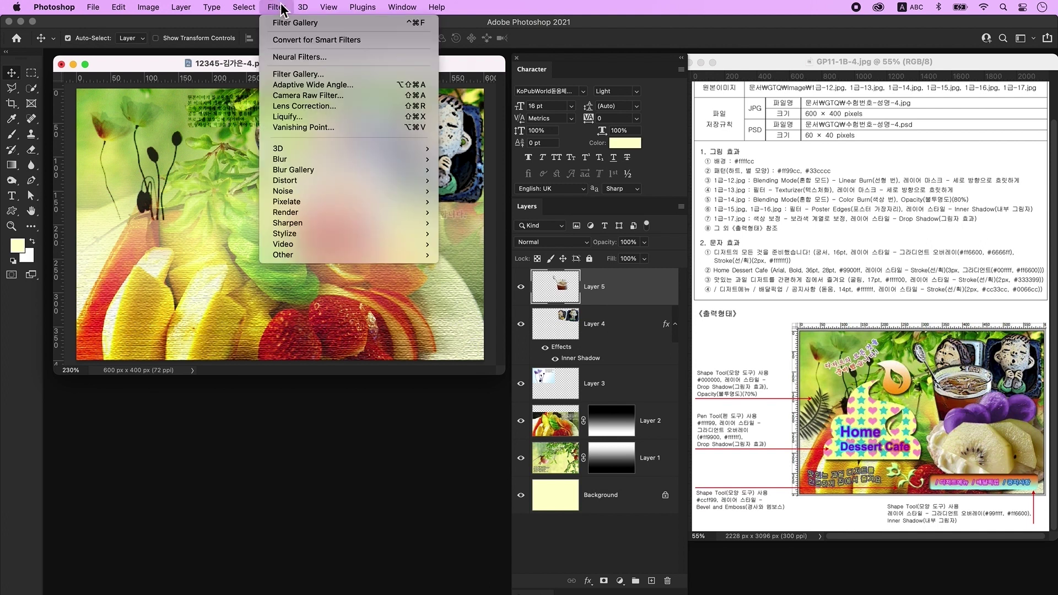
{"action": "left_click", "coordinate": [300, 73]}
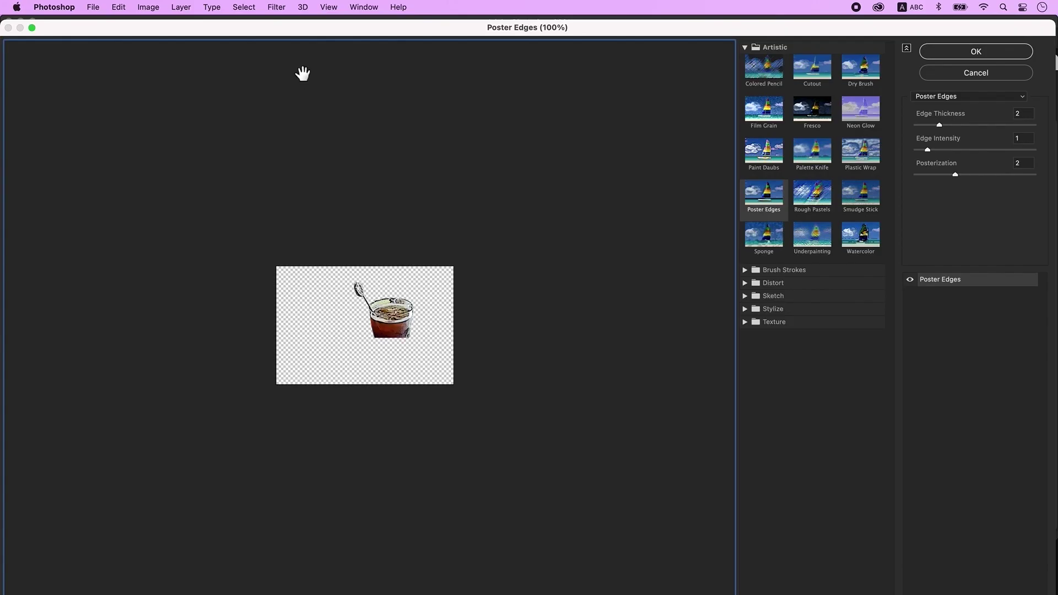
{"action": "left_click", "coordinate": [974, 54]}
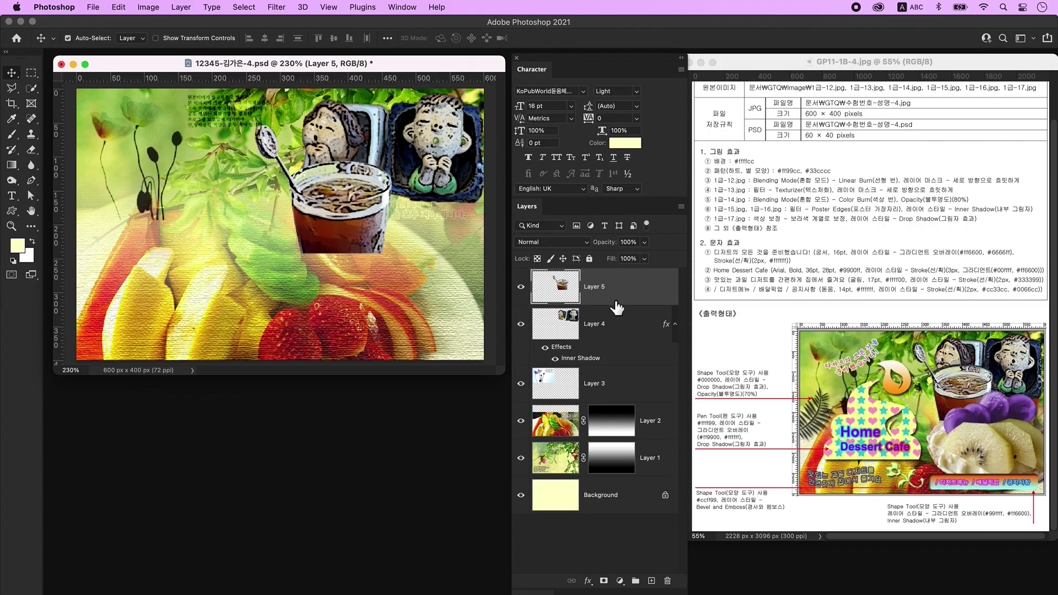
Add an Inner Shadow layer style to the glass layer, Layer 5
{"action": "left_click", "coordinate": [649, 292]}
{"action": "double_click", "coordinate": [649, 292]}
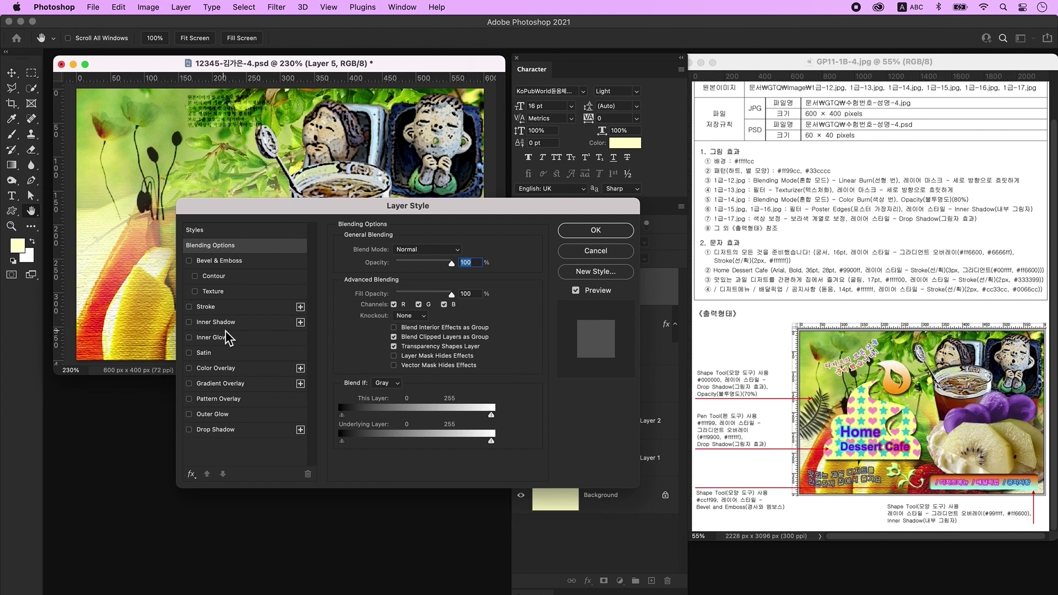
{"action": "left_click", "coordinate": [241, 324]}
{"action": "left_click", "coordinate": [615, 233]}
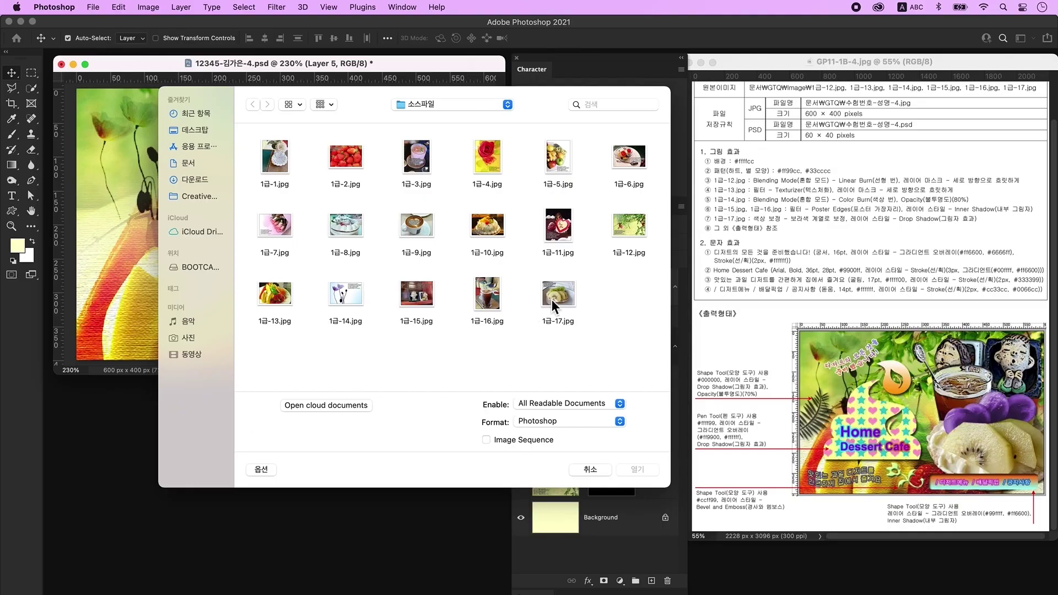
Open 1급-17.jpg and Quick Select the kiwi-and-grape tart without the plate rim
{"action": "left_click", "coordinate": [561, 299]}
{"action": "left_click", "coordinate": [636, 469]}
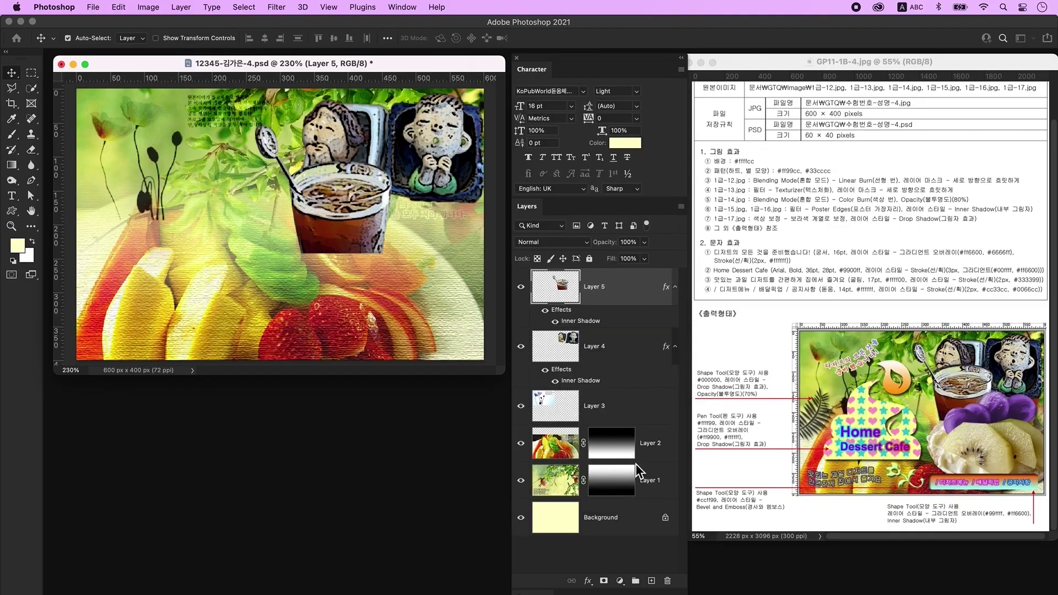
{"action": "key", "text": "w"}
{"action": "mouse_move", "coordinate": [201, 265]}
{"action": "left_mouse_down"}
{"action": "mouse_move", "coordinate": [265, 246]}
{"action": "mouse_move", "coordinate": [268, 232]}
{"action": "mouse_move", "coordinate": [285, 253]}
{"action": "mouse_move", "coordinate": [321, 240]}
{"action": "mouse_move", "coordinate": [331, 281]}
{"action": "mouse_move", "coordinate": [343, 292]}
{"action": "mouse_move", "coordinate": [345, 270]}
{"action": "mouse_move", "coordinate": [368, 302]}
{"action": "mouse_move", "coordinate": [365, 330]}
{"action": "mouse_move", "coordinate": [327, 372]}
{"action": "left_mouse_up"}
{"action": "mouse_move", "coordinate": [386, 275]}
{"action": "left_mouse_down"}
{"action": "mouse_move", "coordinate": [425, 260]}
{"action": "mouse_move", "coordinate": [364, 253]}
{"action": "left_mouse_up"}
{"action": "key", "text": "super+z"}
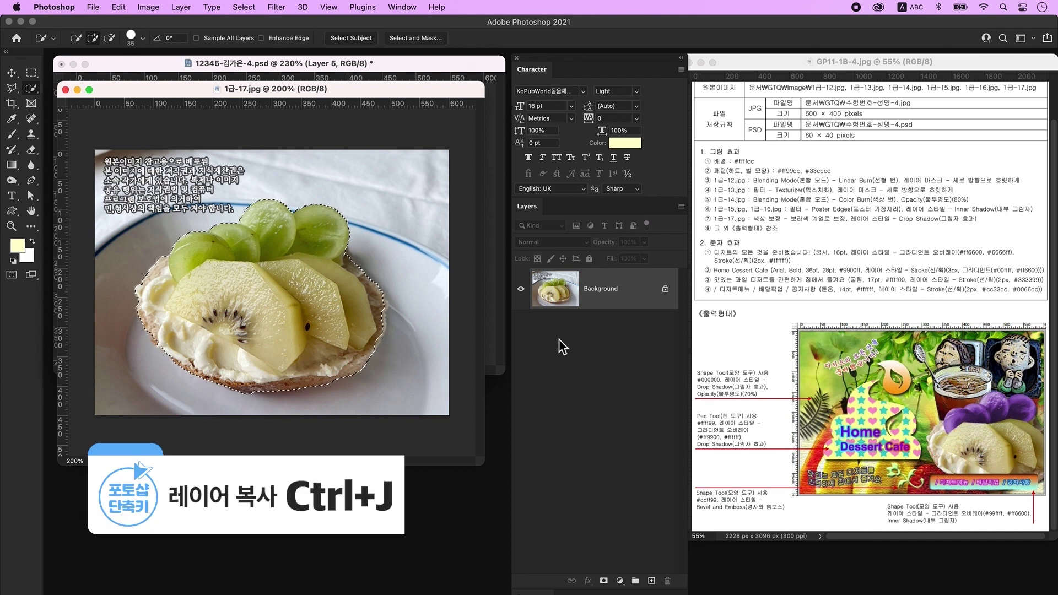
Copy the tart to its own layer, hide the Background, and drag it into the poster
{"action": "key", "text": "super+j"}
{"action": "left_click", "coordinate": [528, 332]}
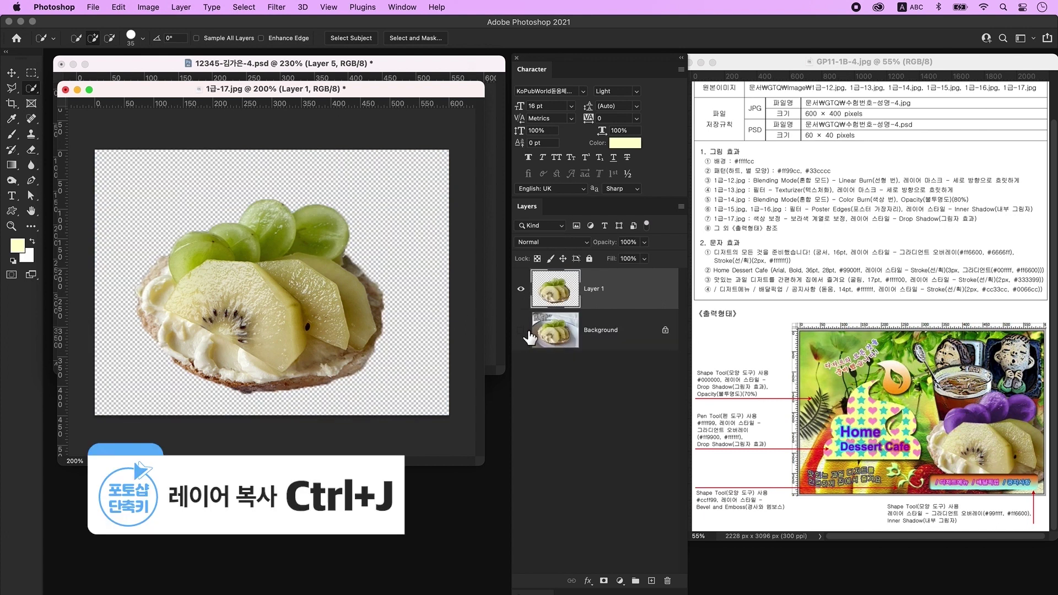
{"action": "left_click_drag", "start_coordinate": [371, 95], "coordinate": [380, 414]}
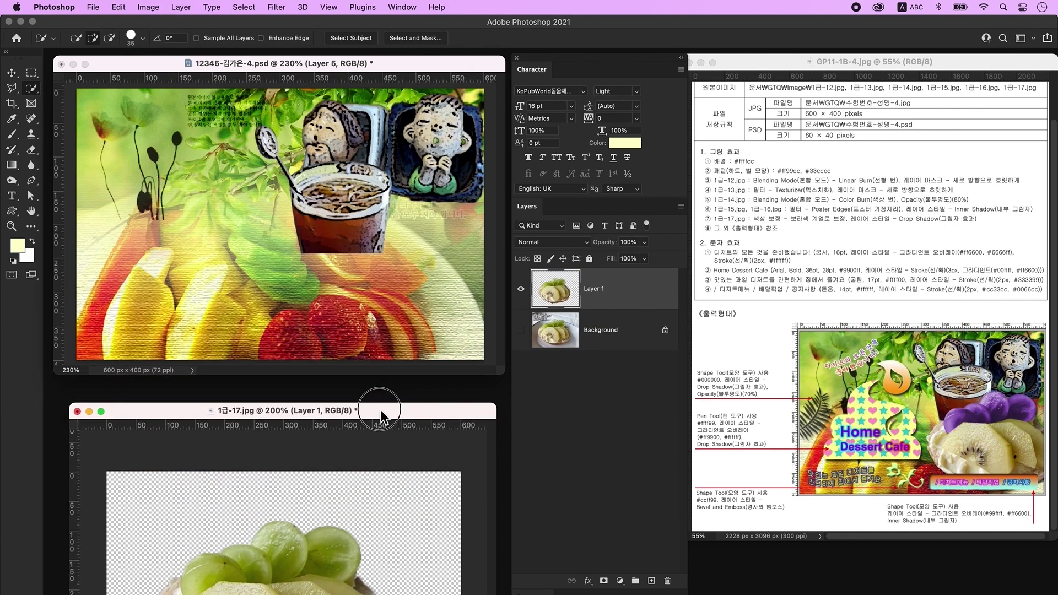
{"action": "left_click_drag", "start_coordinate": [617, 296], "coordinate": [383, 298]}
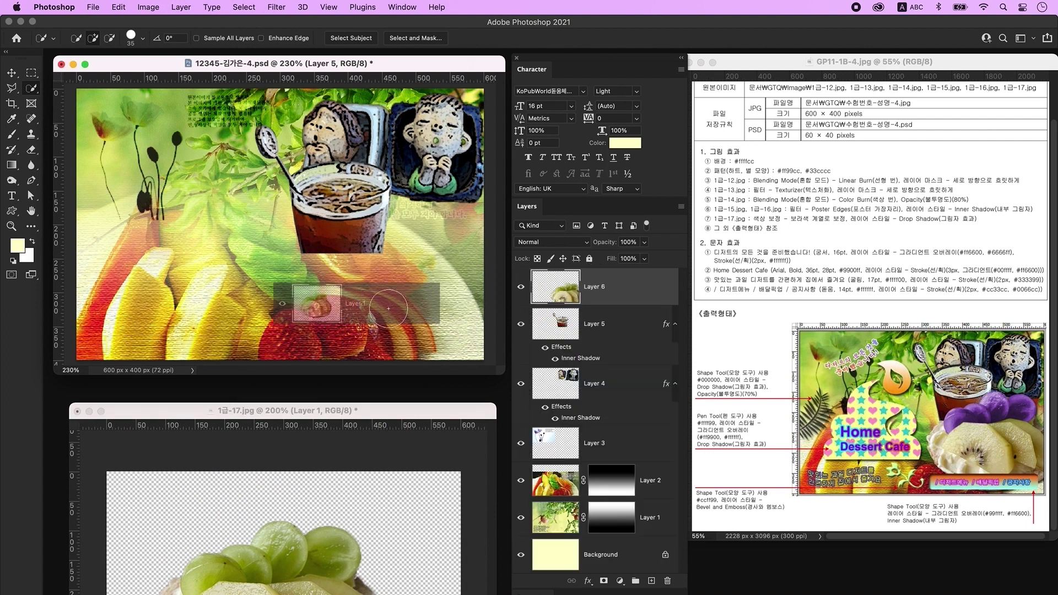
Scale the tart to about 72% and move it to the poster's lower right
{"action": "key", "text": "ctrl+t"}
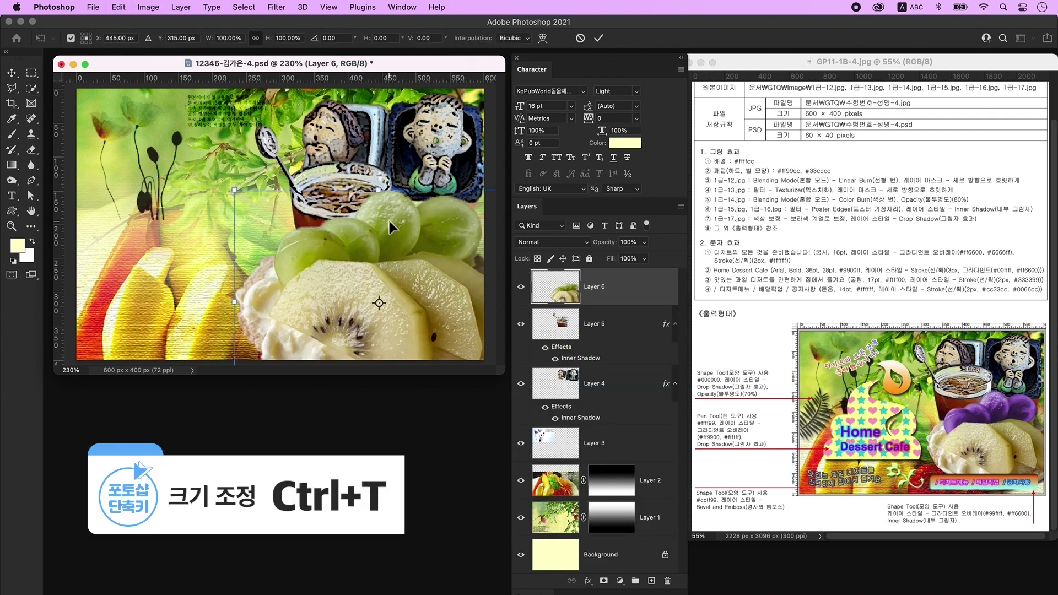
{"action": "left_click_drag", "start_coordinate": [378, 197], "coordinate": [377, 211]}
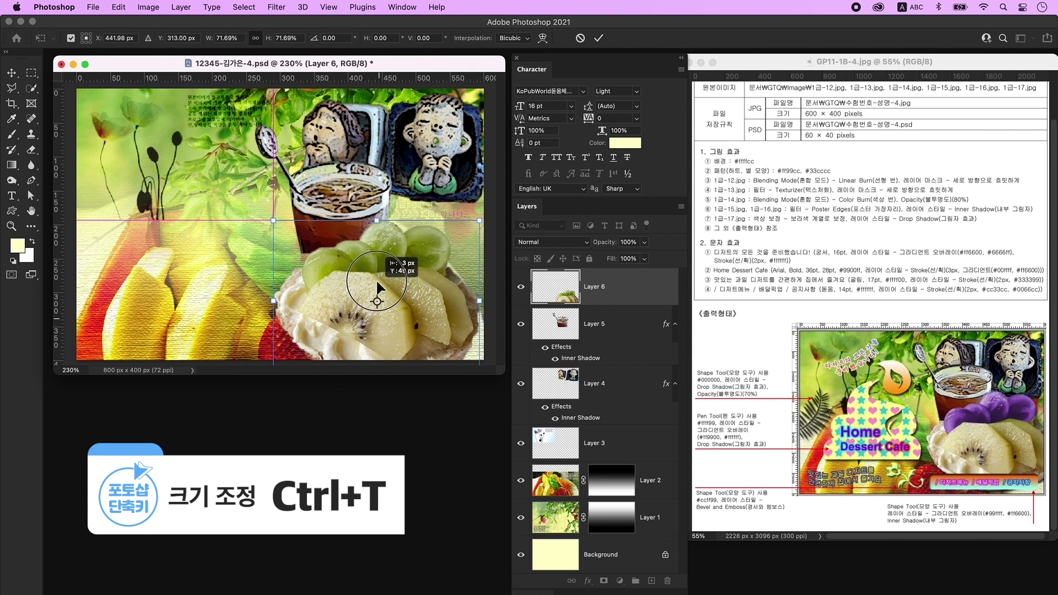
{"action": "left_click_drag", "start_coordinate": [453, 295], "coordinate": [469, 286]}
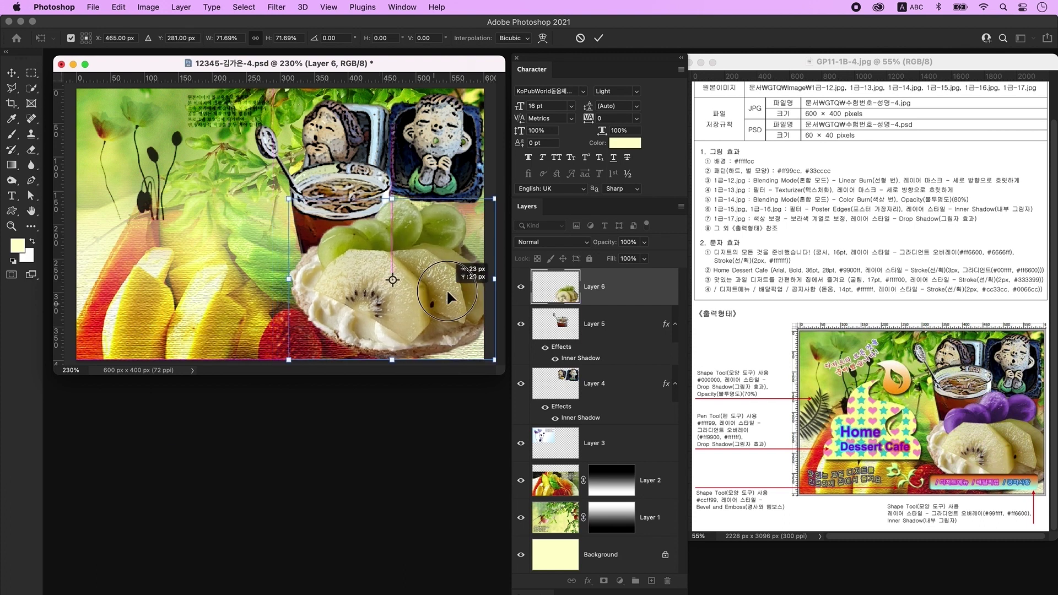
{"action": "key", "text": "Return"}
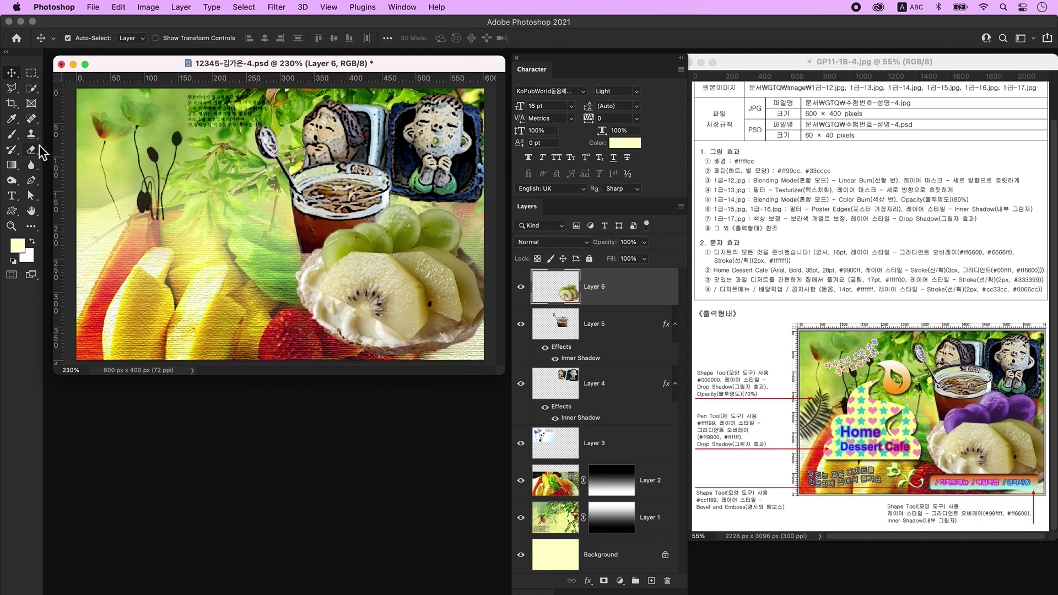
Tint the tart's green grapes purple with Hue/Saturation Colorize at hue about 281
{"action": "left_click", "coordinate": [31, 88]}
{"action": "left_click_drag", "start_coordinate": [339, 240], "coordinate": [440, 223]}
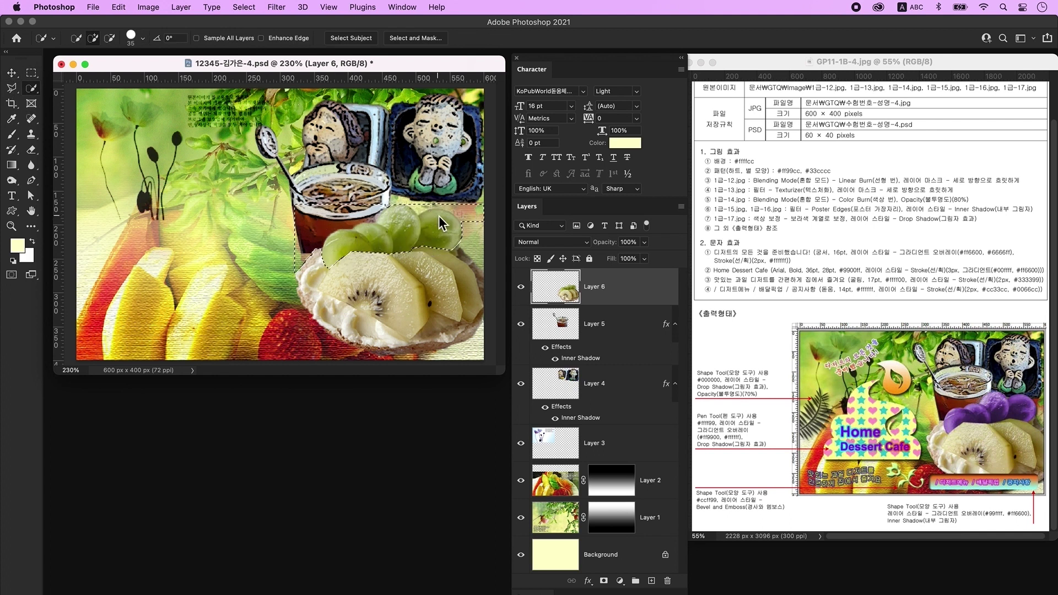
{"action": "key", "text": "ctrl+u"}
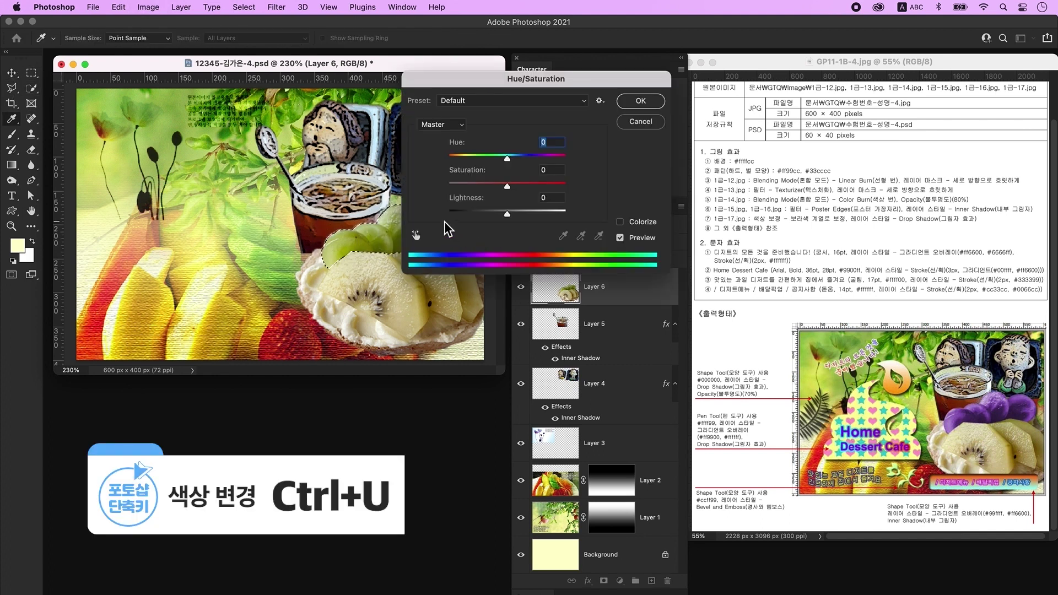
{"action": "left_click", "coordinate": [643, 227]}
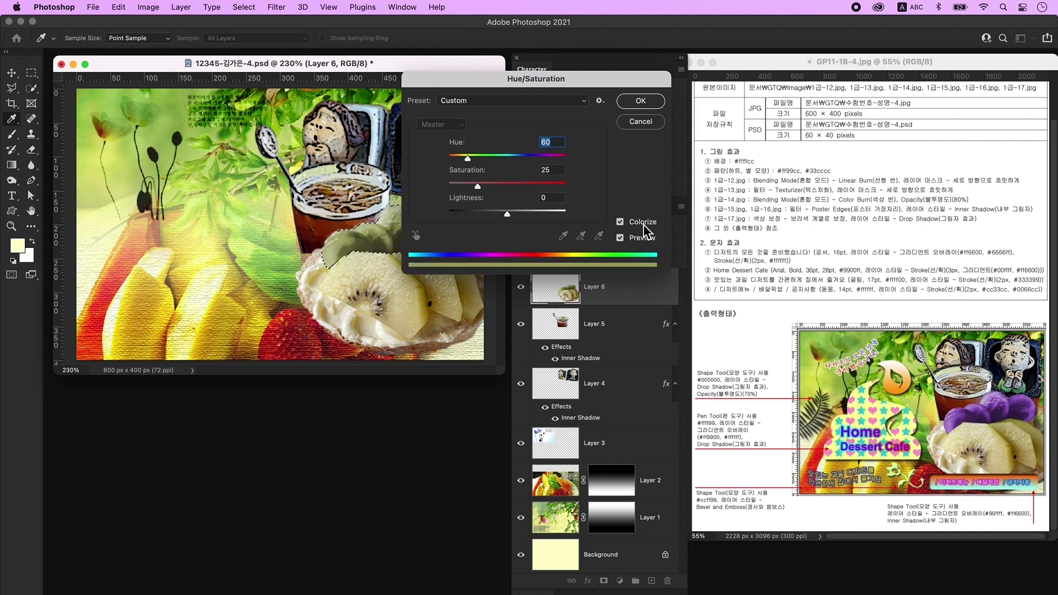
{"action": "left_click_drag", "start_coordinate": [467, 158], "coordinate": [534, 157]}
{"action": "left_click_drag", "start_coordinate": [478, 186], "coordinate": [488, 187]}
{"action": "left_click_drag", "start_coordinate": [534, 158], "coordinate": [540, 159]}
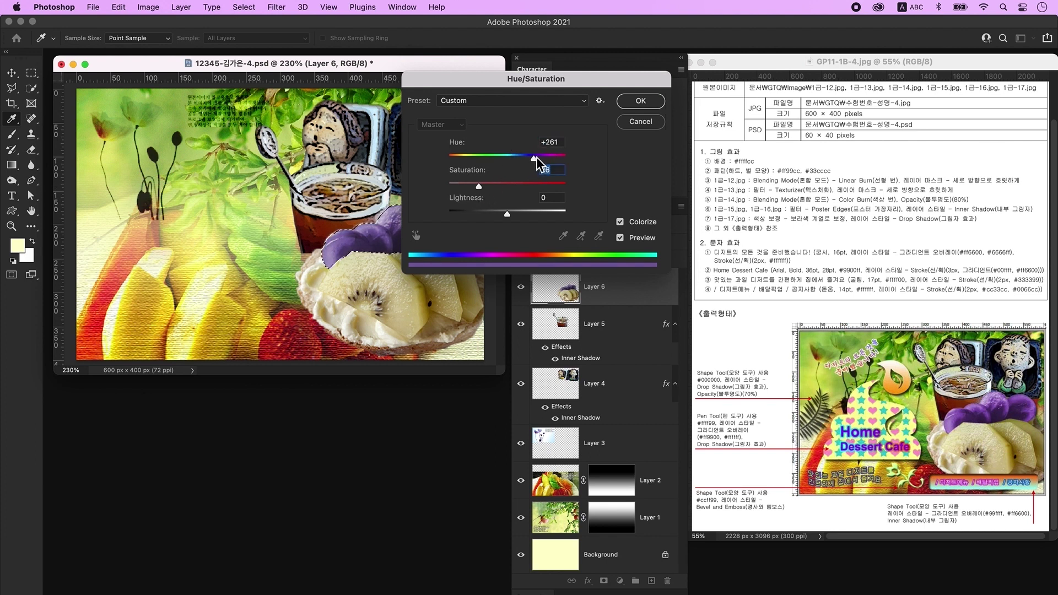
{"action": "left_click", "coordinate": [639, 102]}
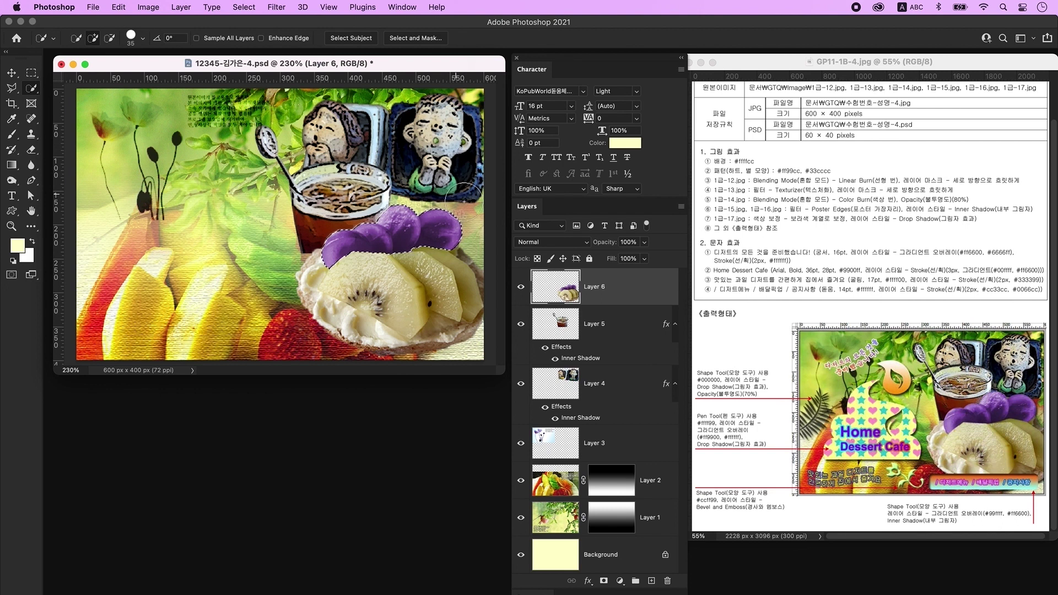
{"action": "key", "text": "super+d"}
Add a Drop Shadow layer style to the tart layer
{"action": "double_click", "coordinate": [655, 293]}
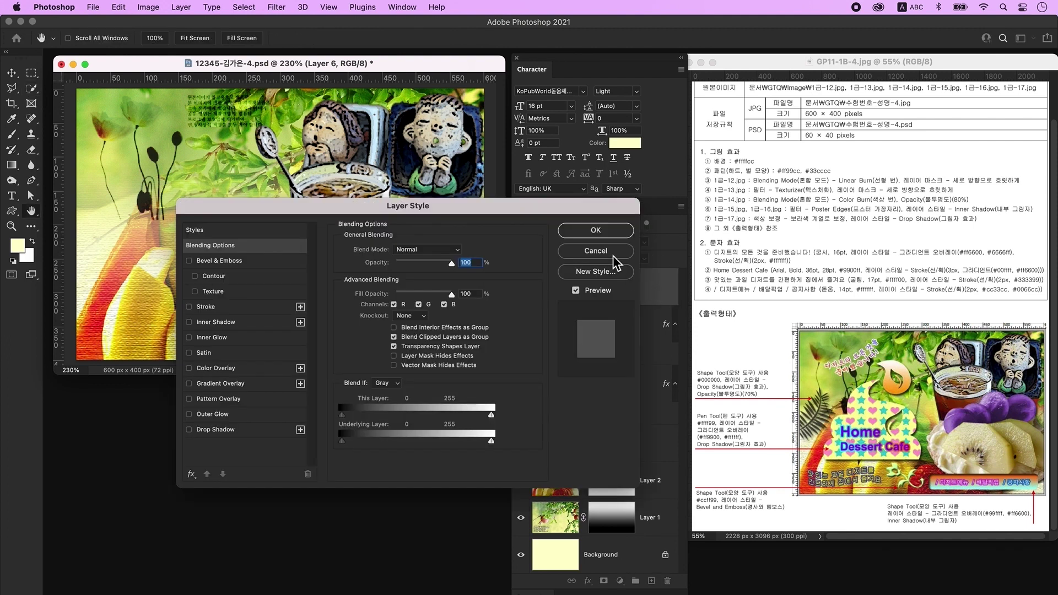
{"action": "left_click", "coordinate": [231, 431]}
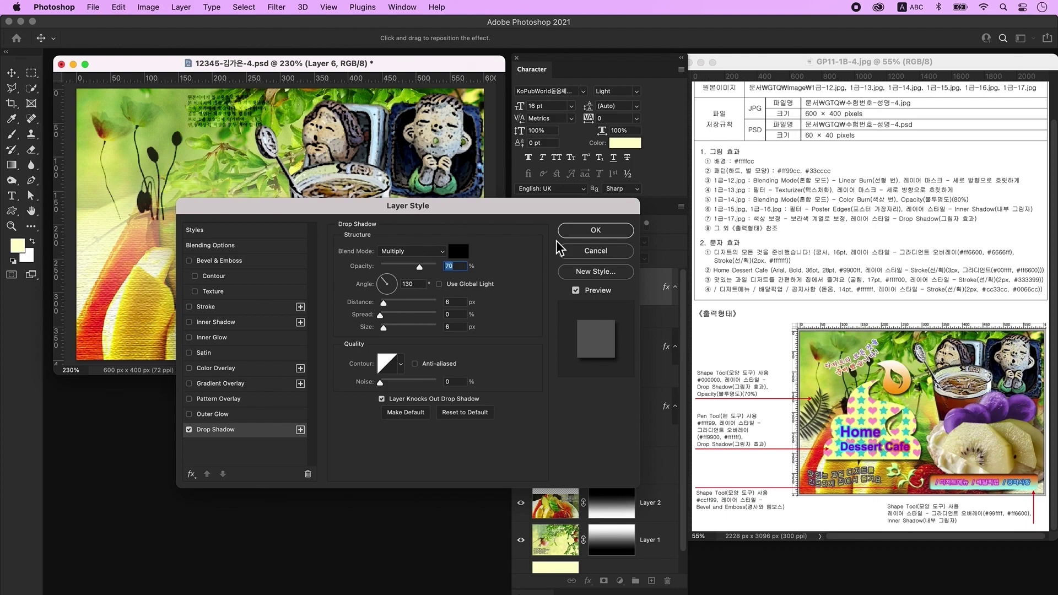
{"action": "left_click", "coordinate": [595, 230]}
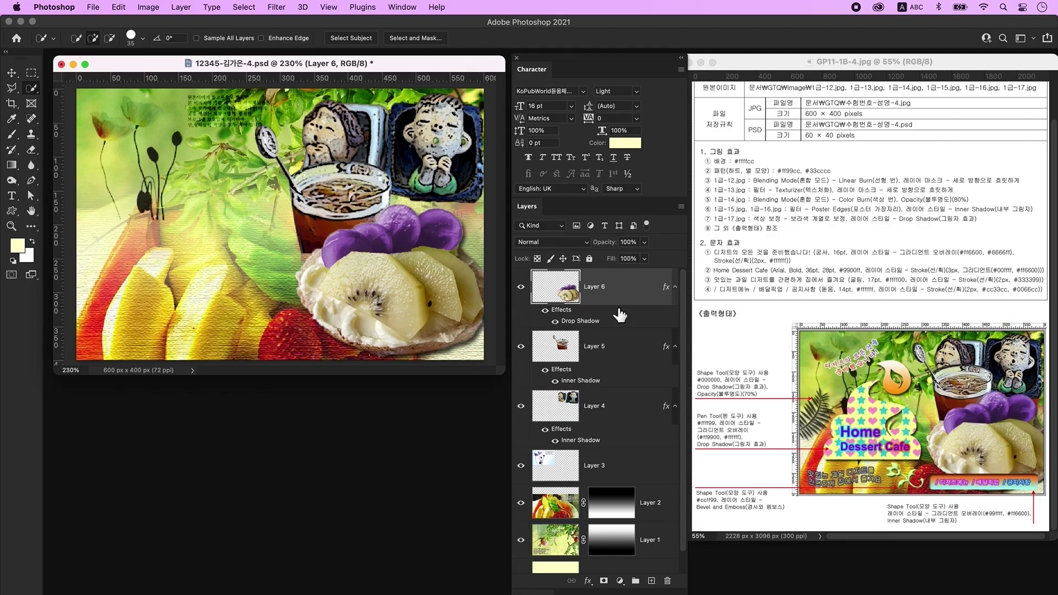
Type the centred two-line headline 디저트의 모든 것을 준비했습니다 near the upper left
{"action": "left_click", "coordinate": [652, 581]}
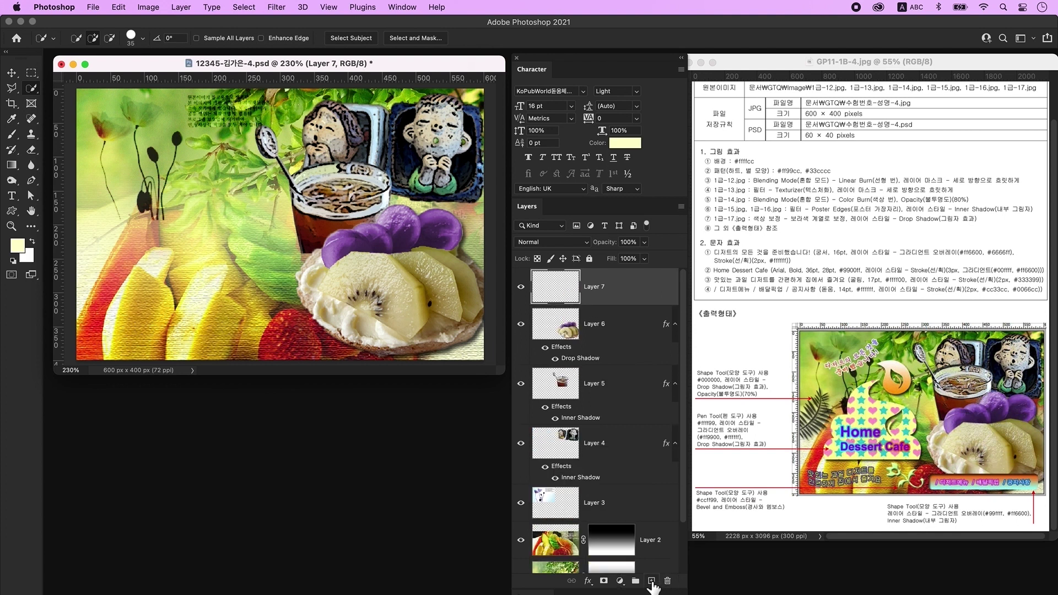
{"action": "left_click", "coordinate": [14, 198]}
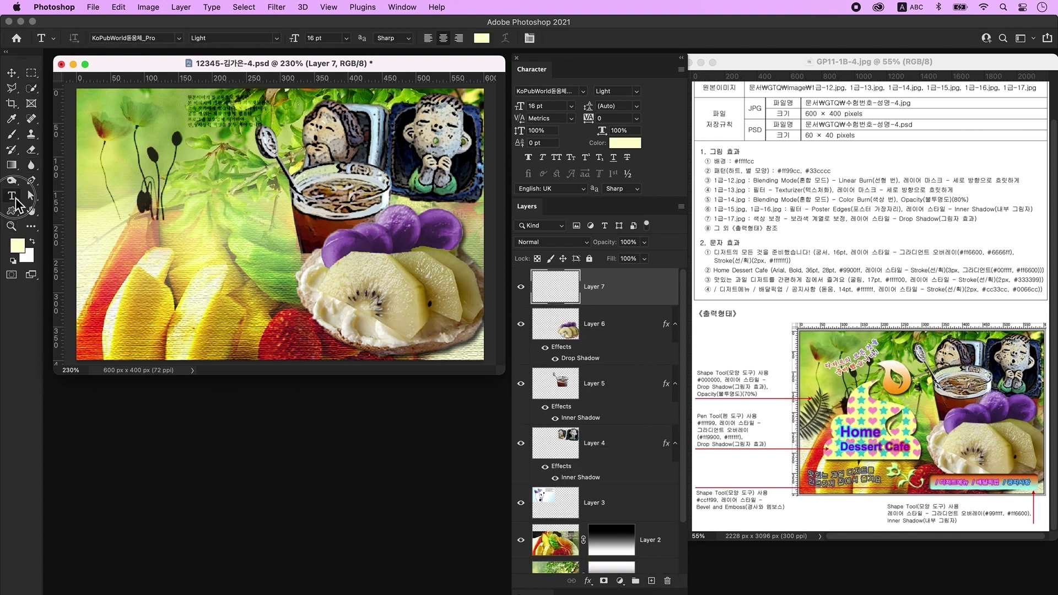
{"action": "left_click", "coordinate": [154, 171]}
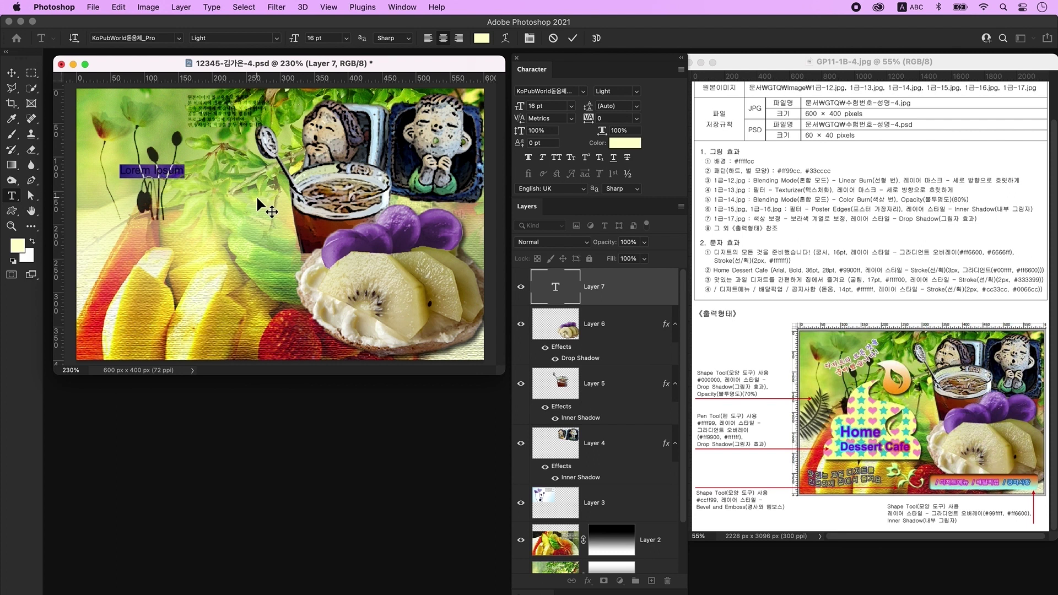
{"action": "key", "text": "ctrl+space"}
{"action": "type", "text": "디저트의 모든 것을 준비했습니다"}
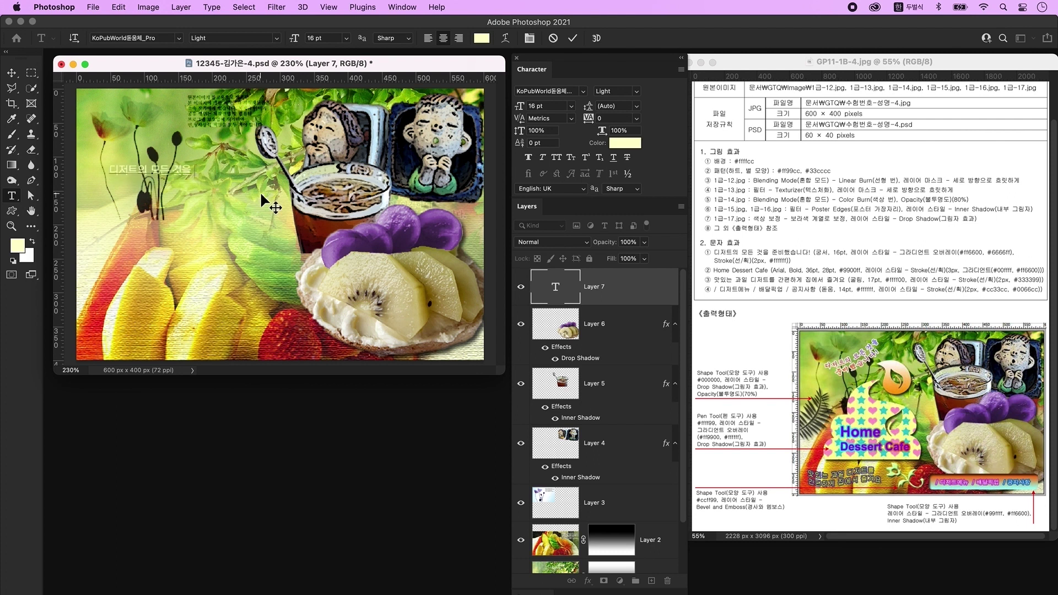
{"action": "left_click", "coordinate": [167, 169]}
{"action": "key", "text": "Return"}
{"action": "key", "text": "super+Return"}
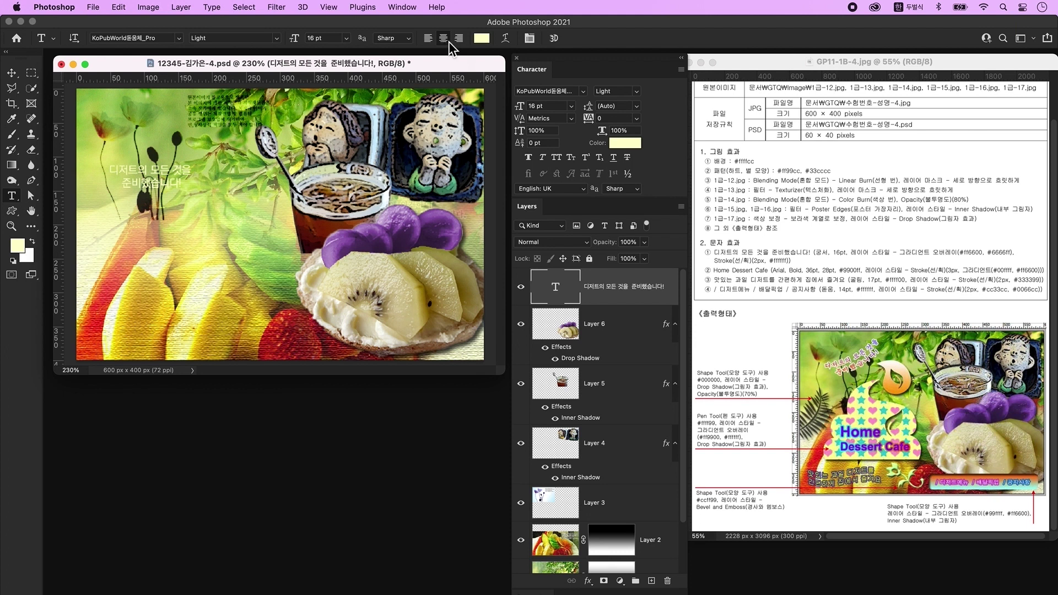
Set the headline font to 조선궁서체 in the Character panel
{"action": "left_click", "coordinate": [401, 8]}
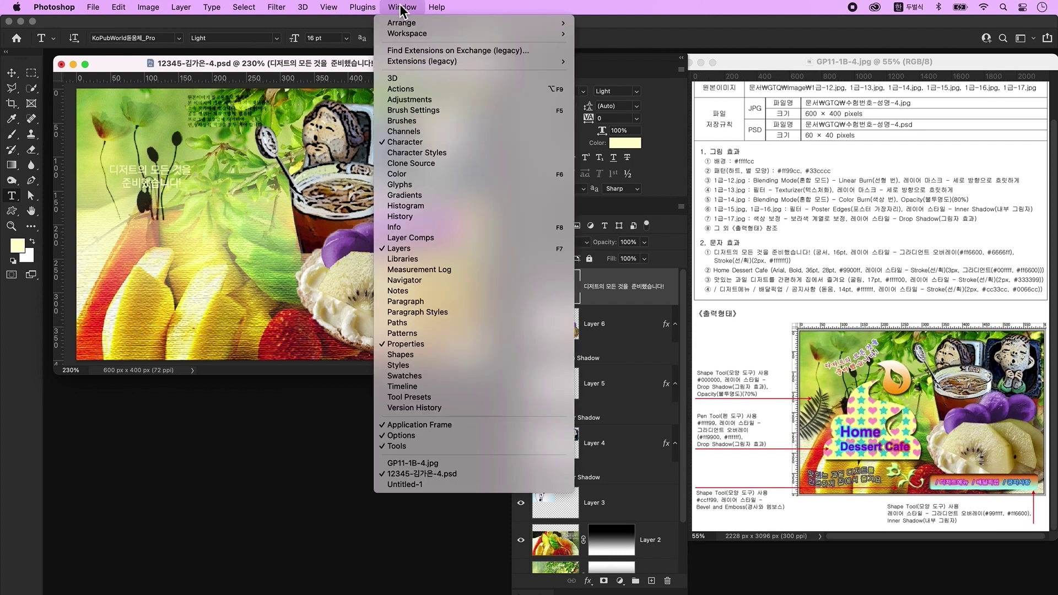
{"action": "left_click", "coordinate": [421, 141]}
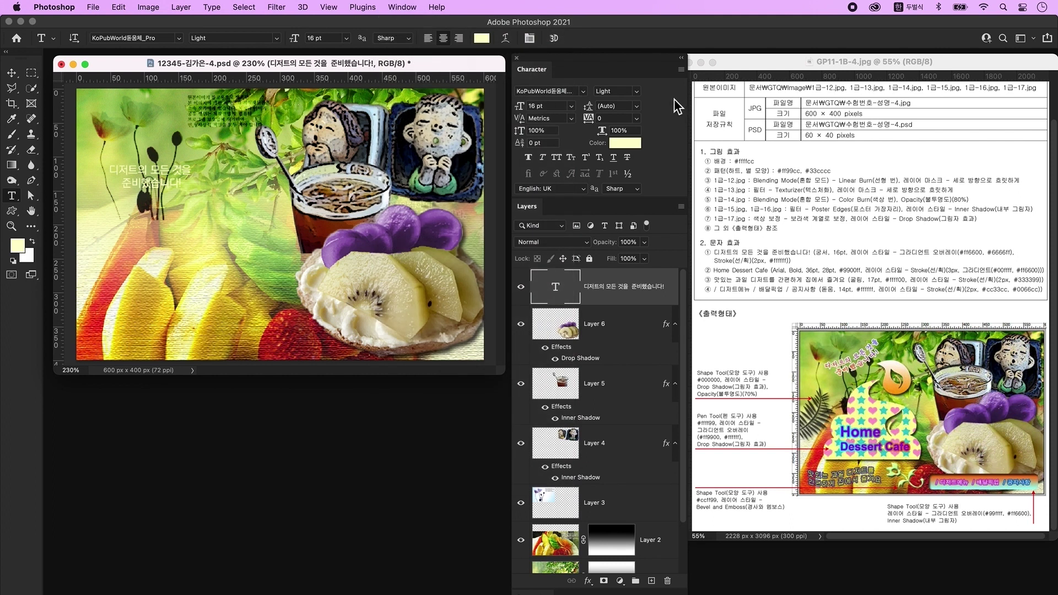
{"action": "left_click", "coordinate": [582, 91]}
{"action": "left_click", "coordinate": [578, 140]}
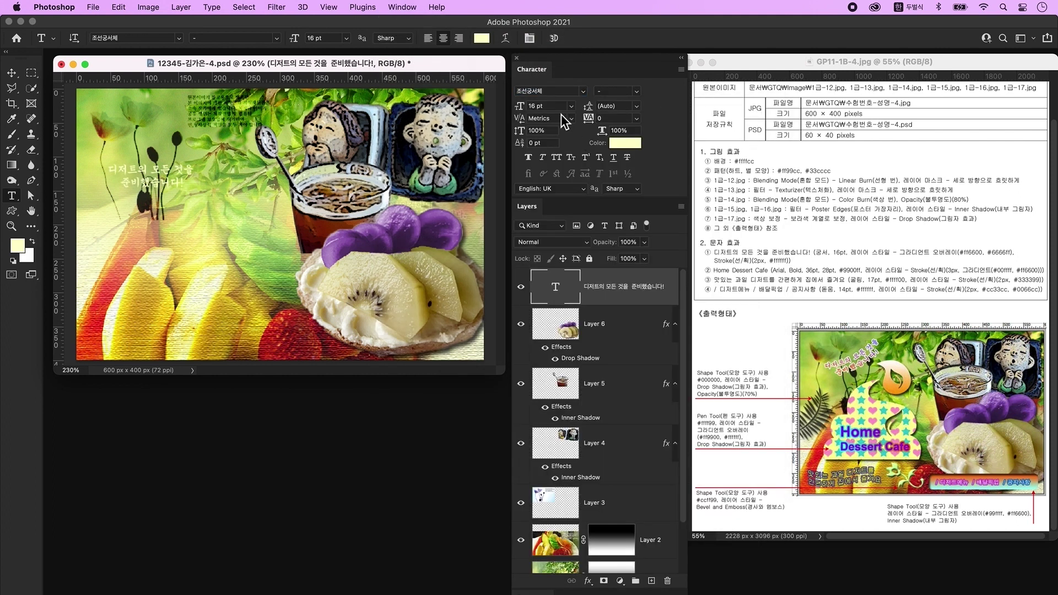
Add a Gradient Overlay running from #ff6600 orange to #6666ff blue to the headline
{"action": "double_click", "coordinate": [658, 305]}
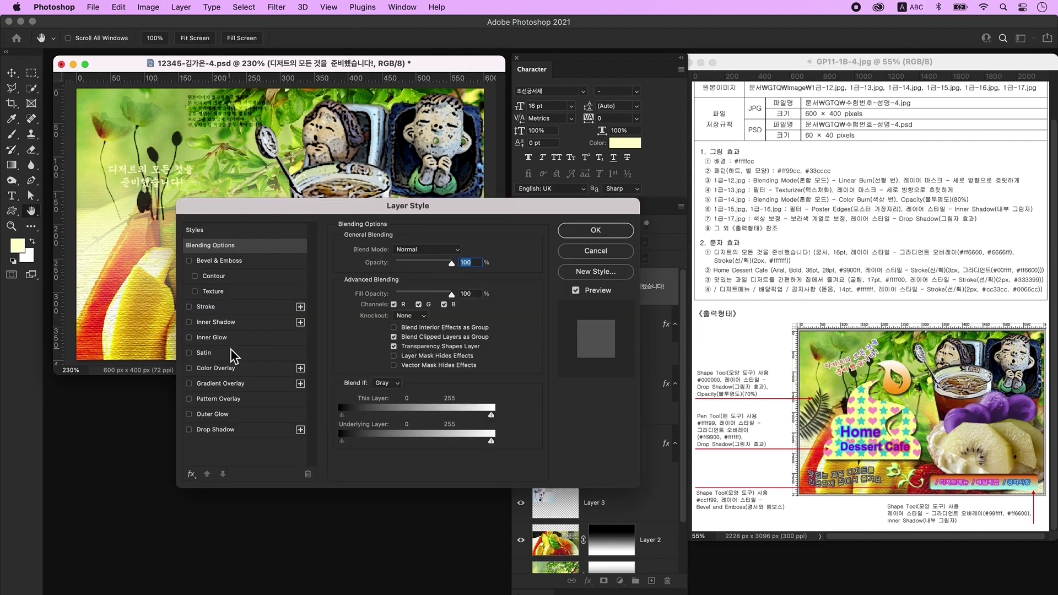
{"action": "left_click", "coordinate": [220, 384]}
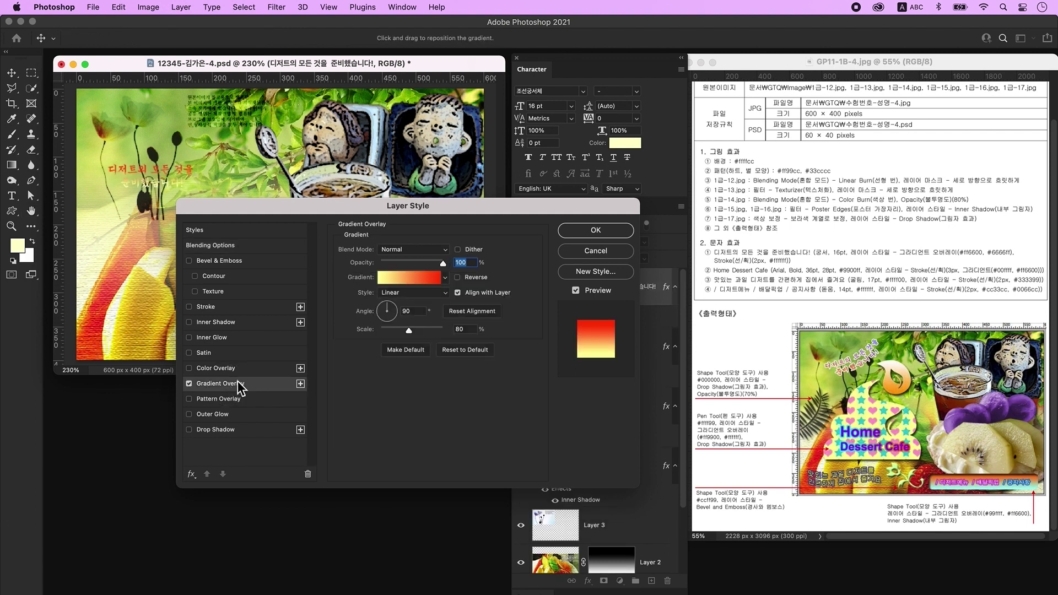
{"action": "left_click", "coordinate": [413, 282]}
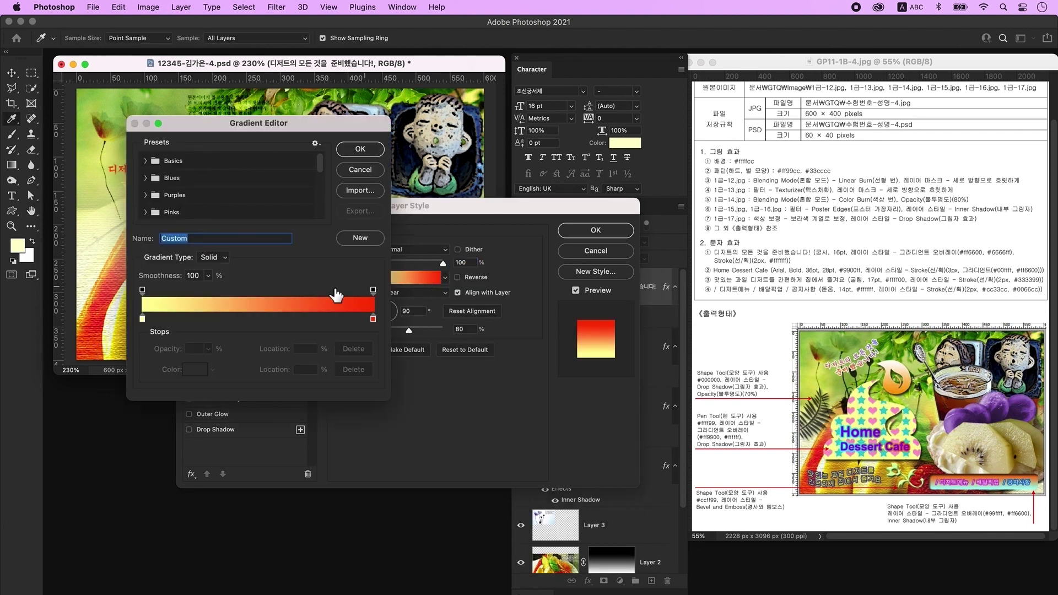
{"action": "double_click", "coordinate": [143, 319]}
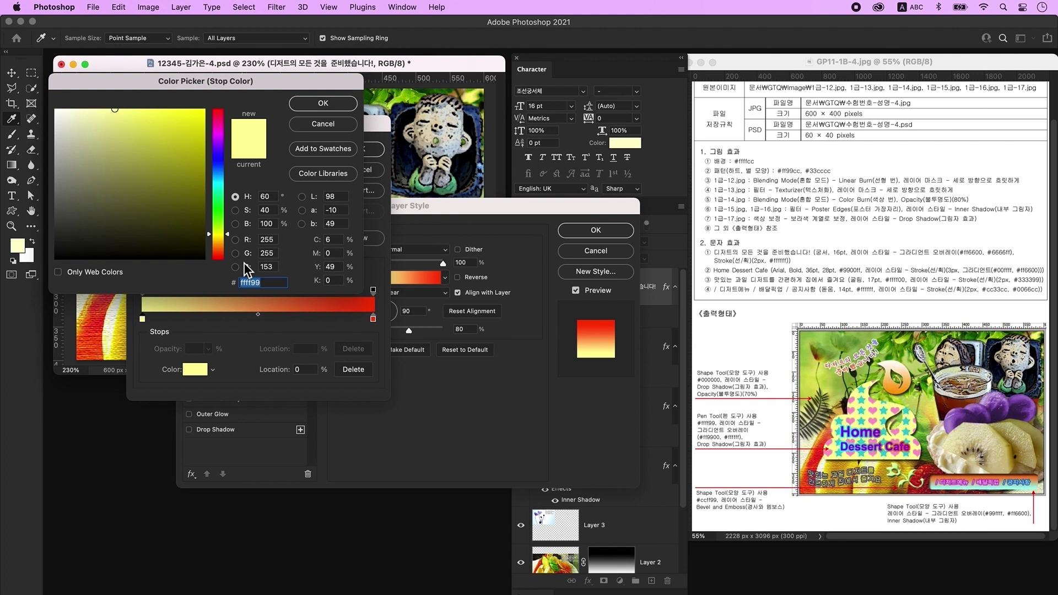
{"action": "type", "text": "ff6600"}
{"action": "key", "text": "Return"}
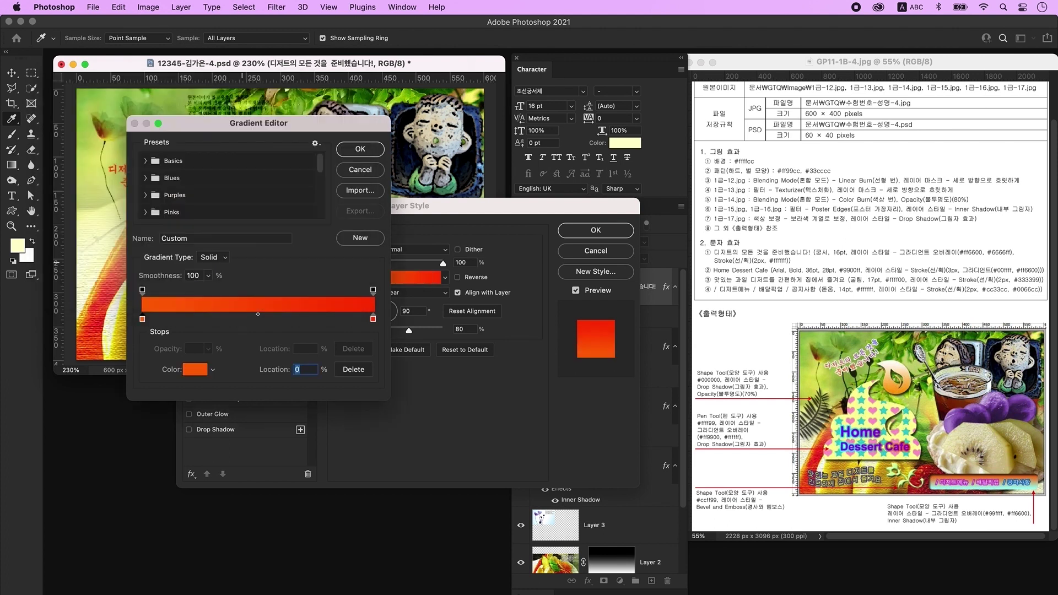
{"action": "double_click", "coordinate": [373, 319]}
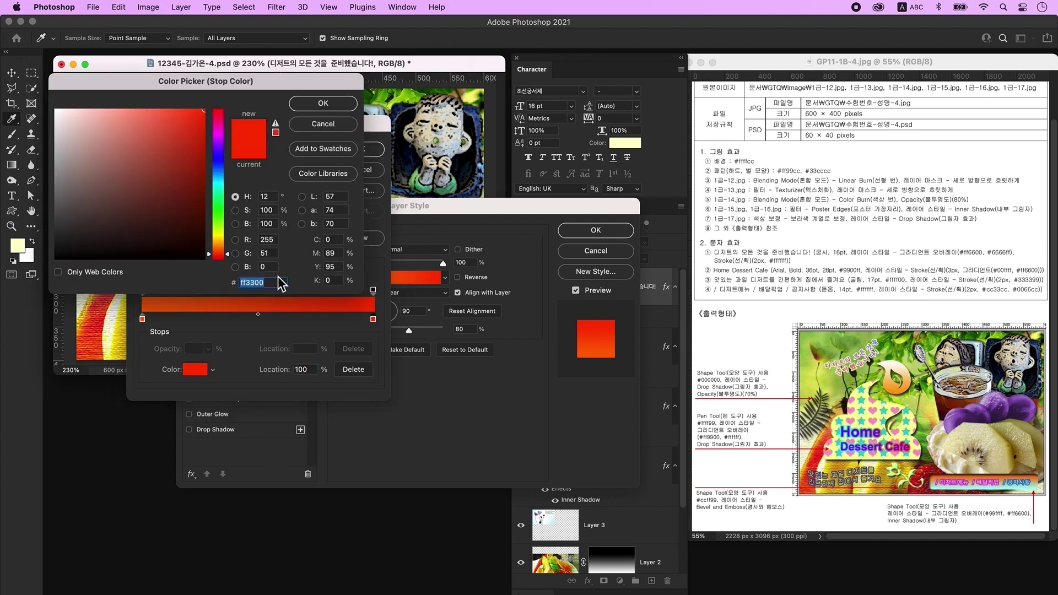
{"action": "type", "text": "6666ff"}
{"action": "key", "text": "Return"}
{"action": "left_click", "coordinate": [372, 149]}
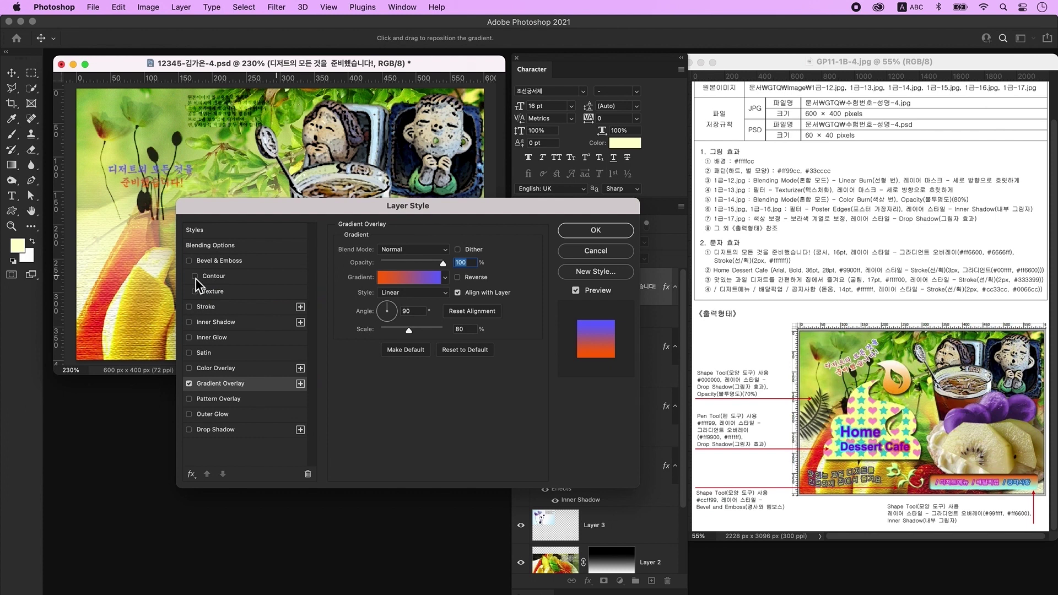
Add a 2 px #ffffff white Stroke to the headline and apply the styles
{"action": "left_click", "coordinate": [218, 308]}
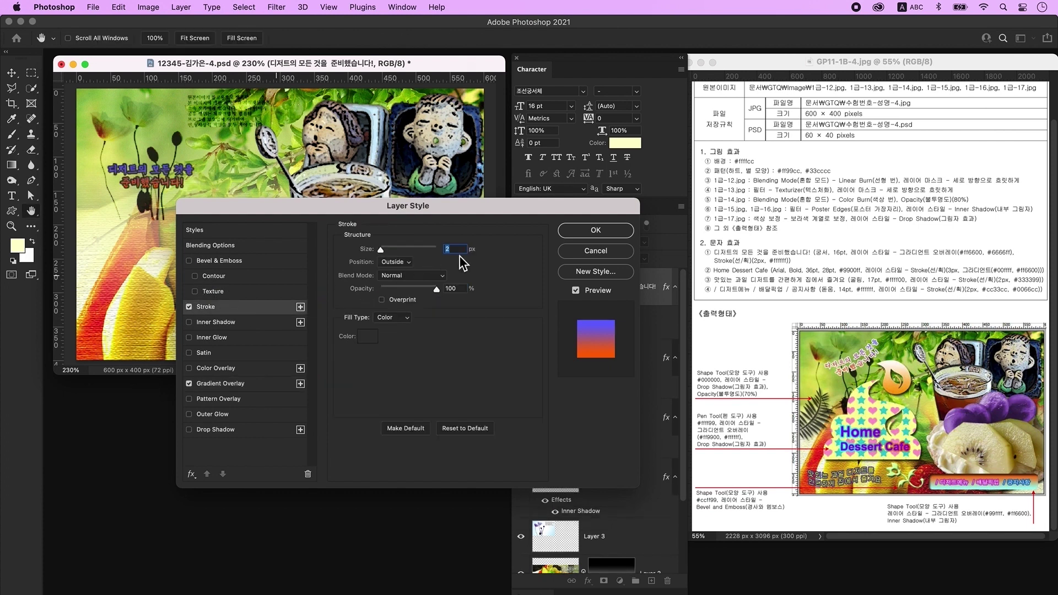
{"action": "left_click", "coordinate": [368, 336]}
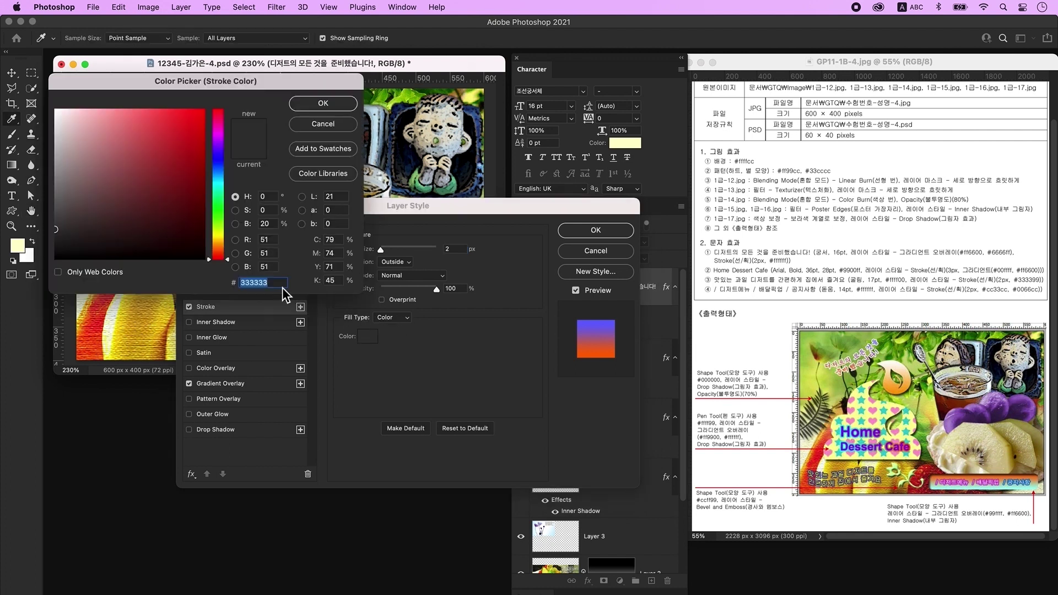
{"action": "type", "text": "ffffff0"}
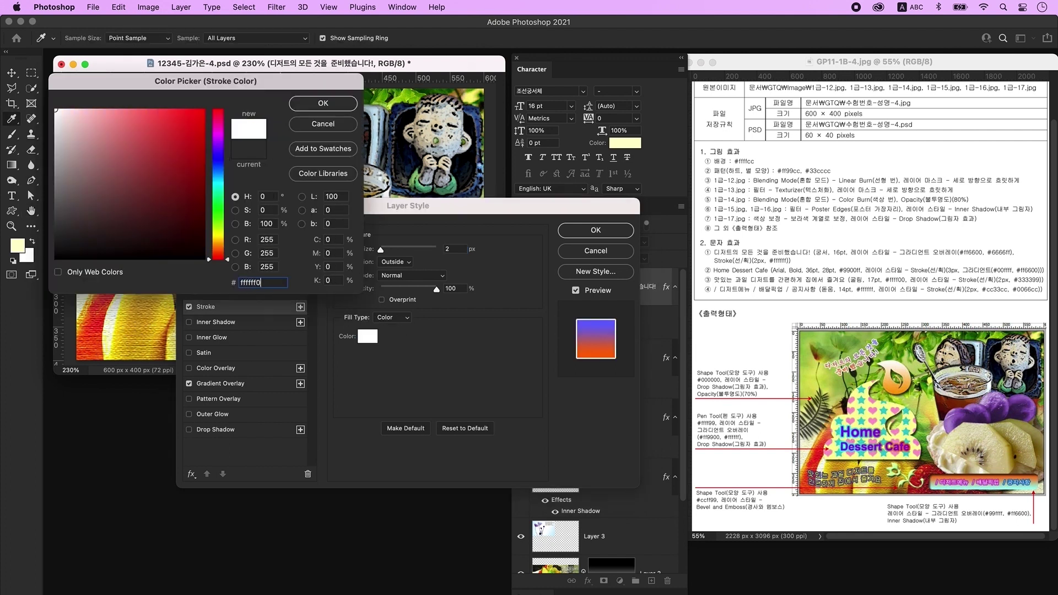
{"action": "key", "text": "Return"}
{"action": "key", "text": "Return"}
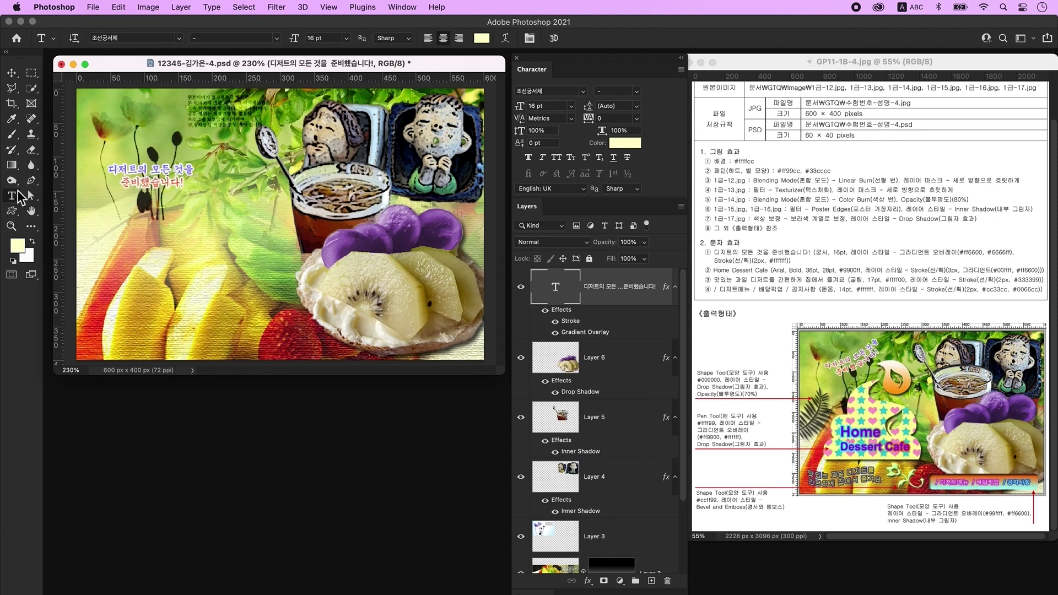
Warp the headline with the Arc style at bend -16
{"action": "left_click", "coordinate": [505, 38]}
{"action": "left_click", "coordinate": [537, 83]}
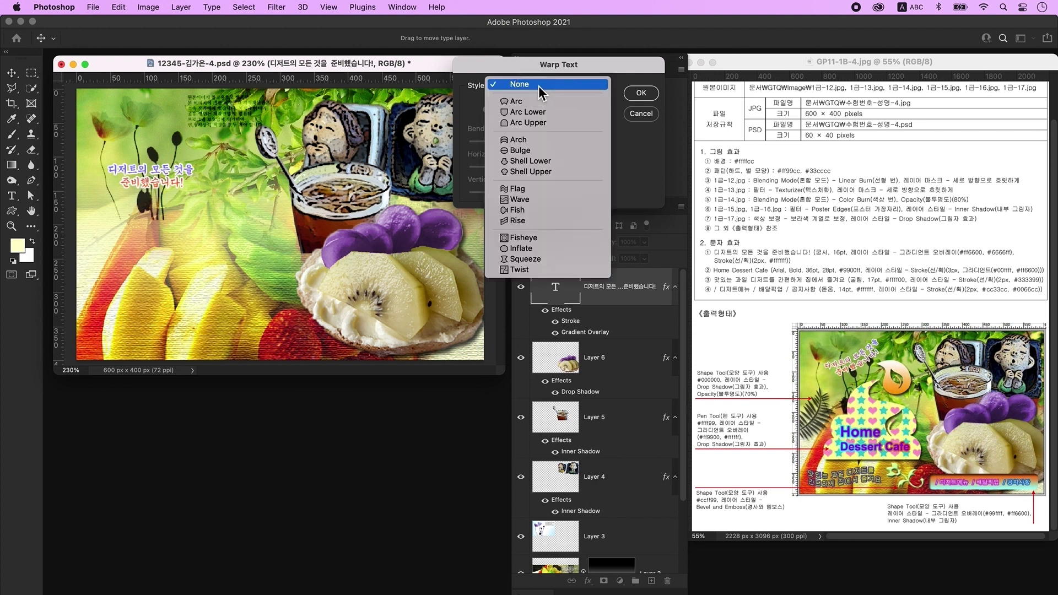
{"action": "left_click", "coordinate": [537, 101]}
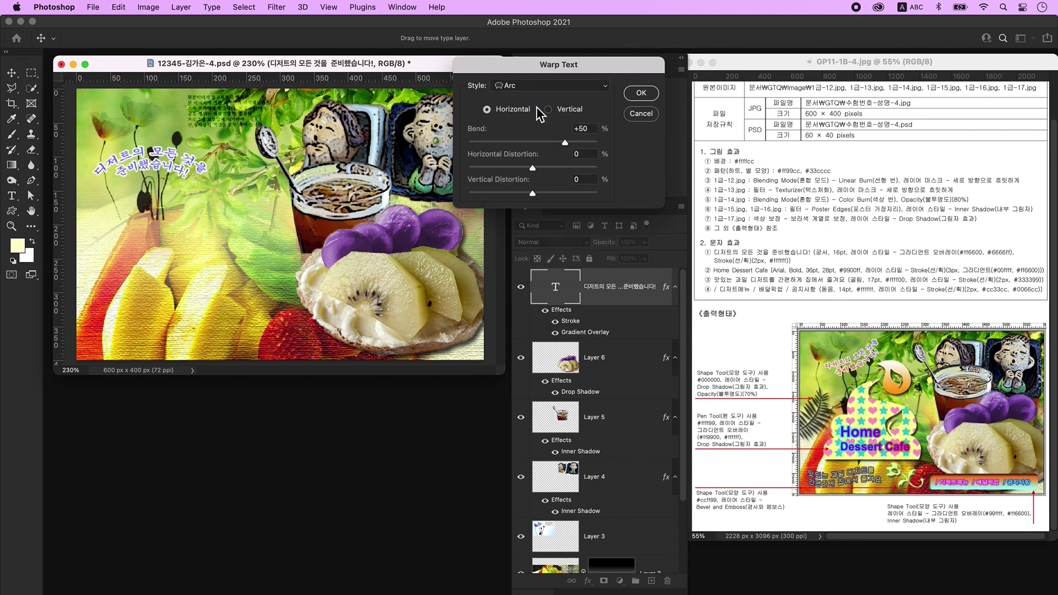
{"action": "left_click_drag", "start_coordinate": [565, 142], "coordinate": [523, 144]}
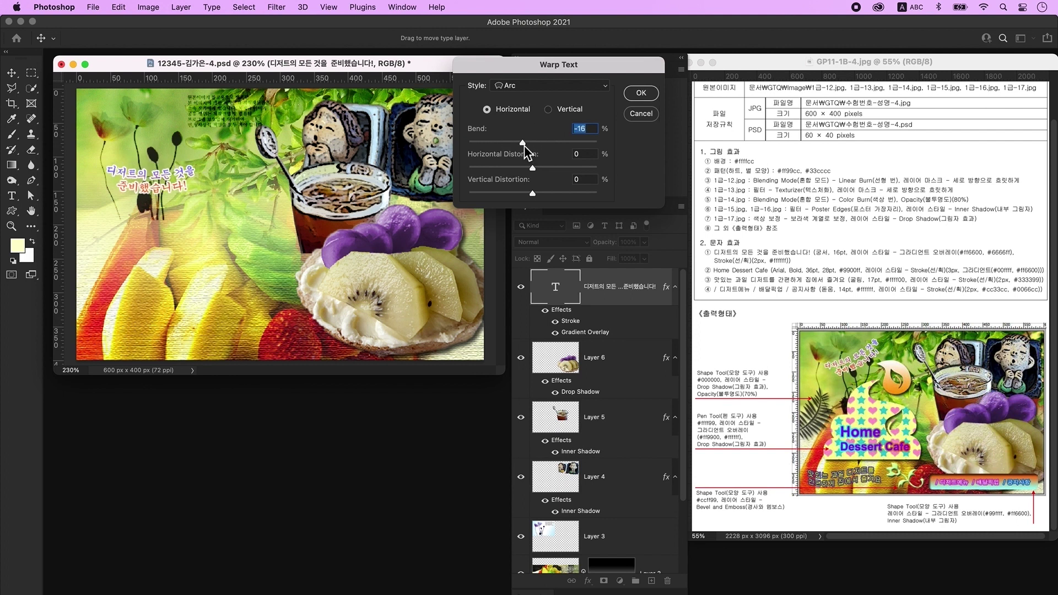
{"action": "key", "text": "Return"}
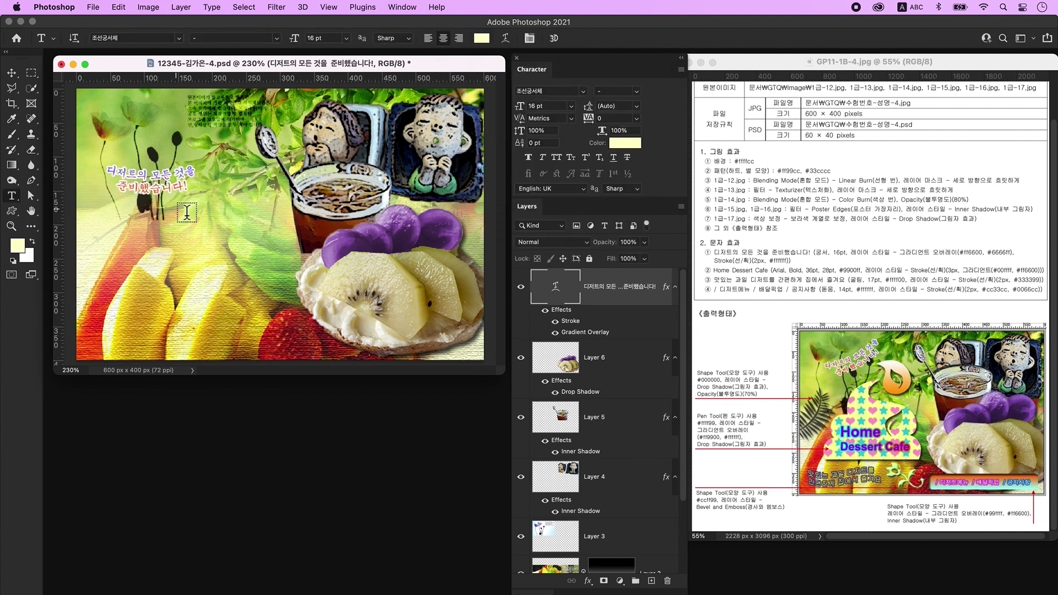
Change the headline's Gradient Overlay angle to 0°
{"action": "double_click", "coordinate": [658, 310]}
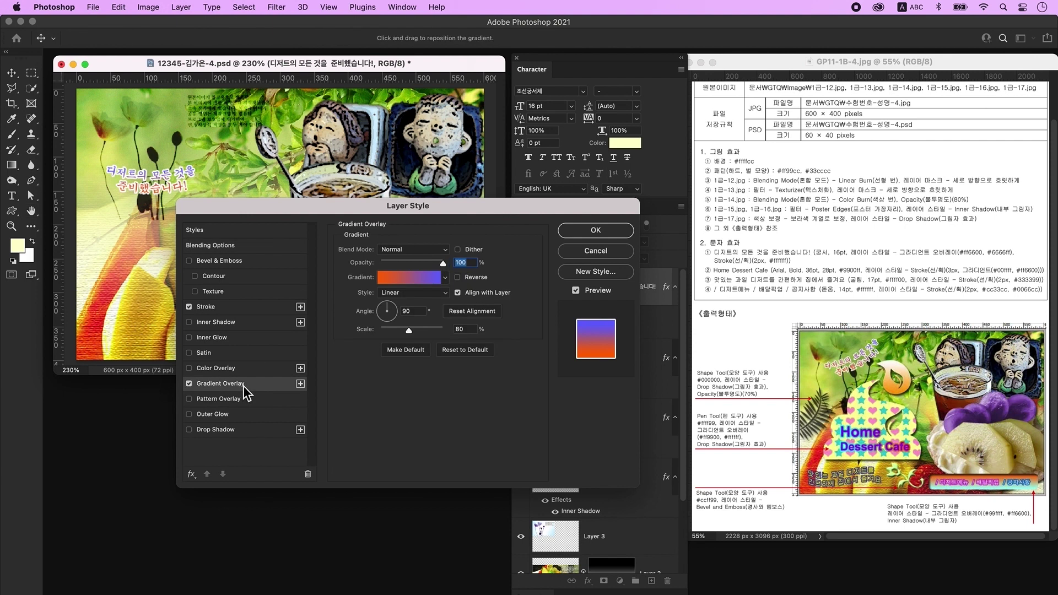
{"action": "key", "text": "Tab"}
{"action": "type", "text": "0"}
{"action": "key", "text": "Tab"}
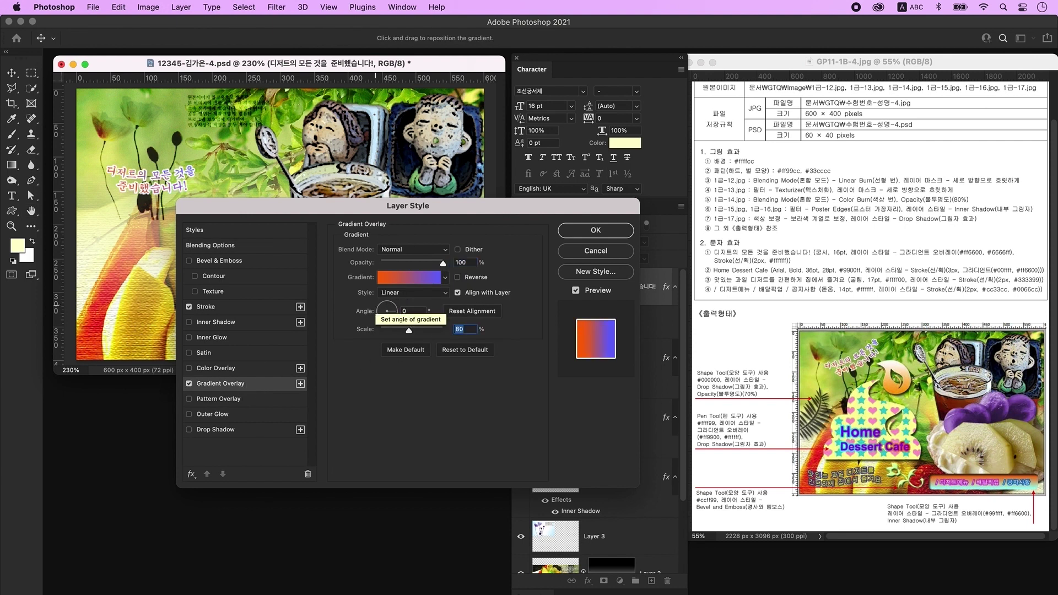
{"action": "key", "text": "Return"}
Move the headline up and right and rotate it to about -29°
{"action": "key", "text": "v"}
{"action": "left_click_drag", "start_coordinate": [153, 187], "coordinate": [186, 136]}
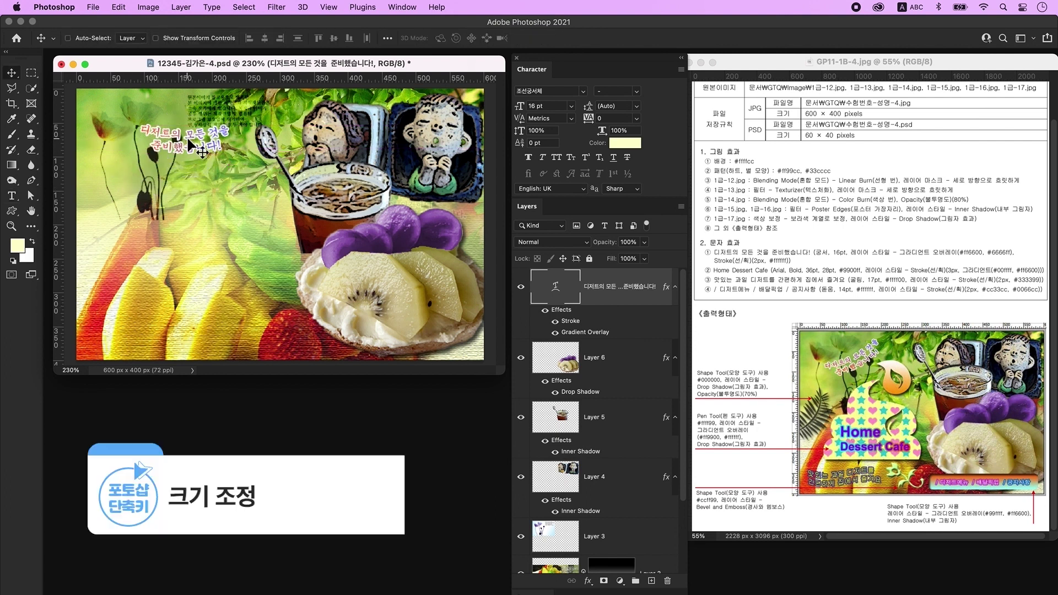
{"action": "key", "text": "ctrl+t"}
{"action": "left_click_drag", "start_coordinate": [244, 164], "coordinate": [257, 137]}
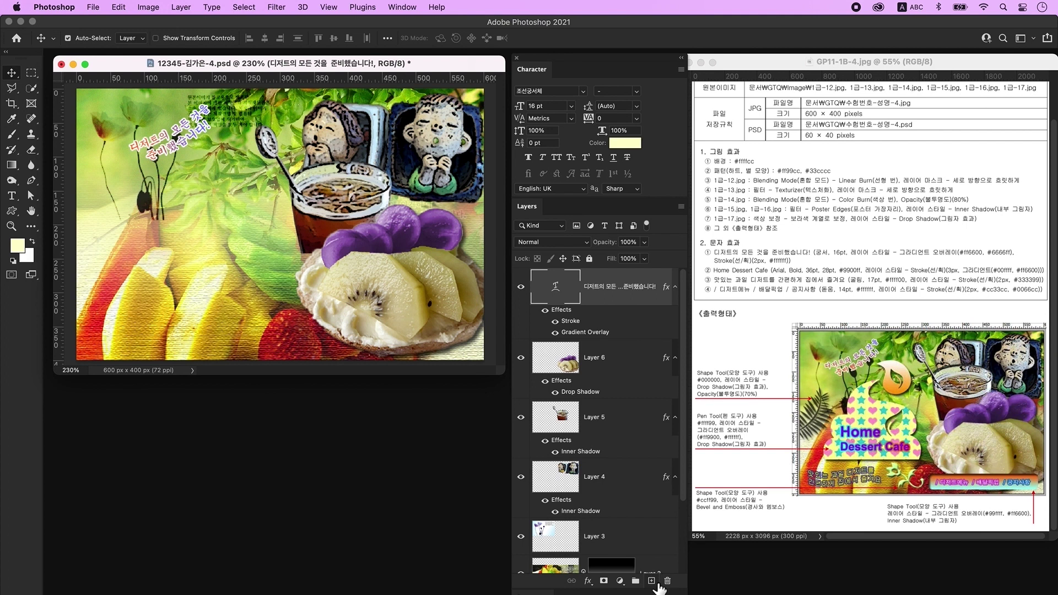
On a new layer, type 'Home' and 'Dessert Cafe' as two lines at the poster's left middle, left-aligned
{"action": "left_click", "coordinate": [651, 581]}
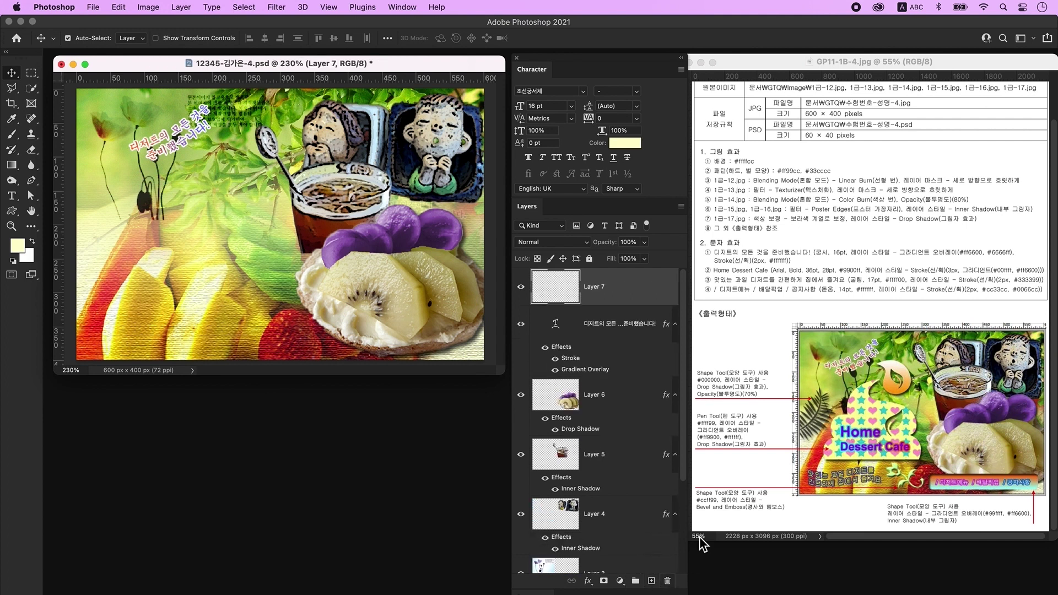
{"action": "left_click", "coordinate": [11, 195]}
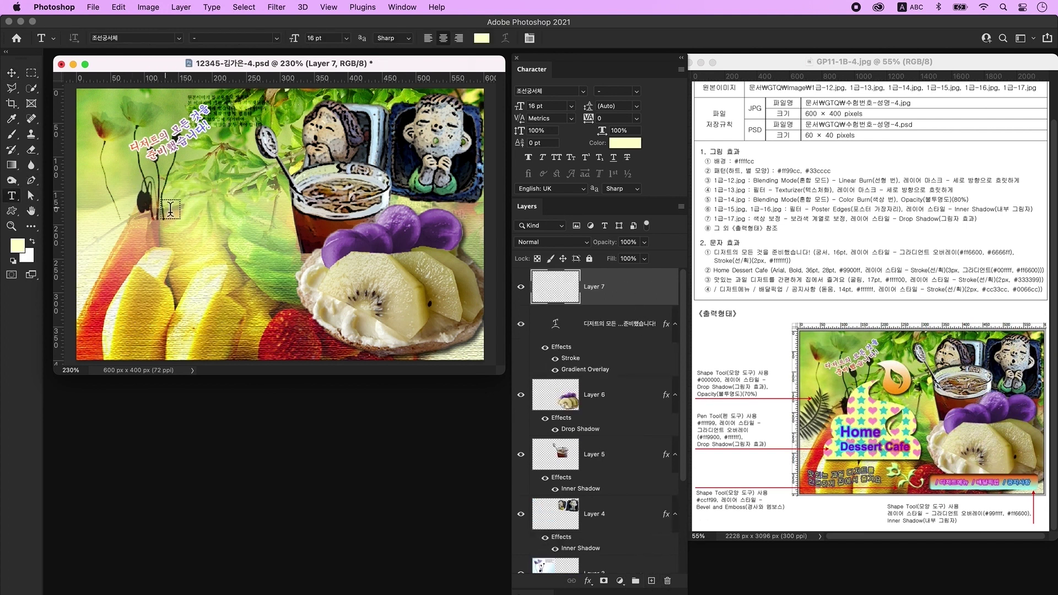
{"action": "left_click", "coordinate": [170, 208]}
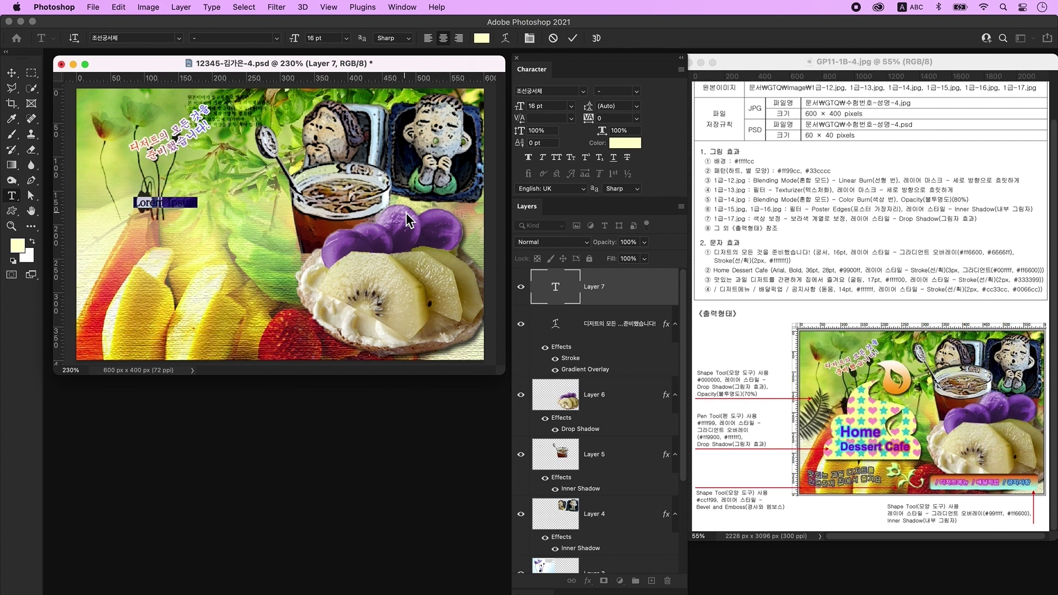
{"action": "type", "text": "Home"}
{"action": "key", "text": "Return"}
{"action": "type", "text": "Dessert Cafe"}
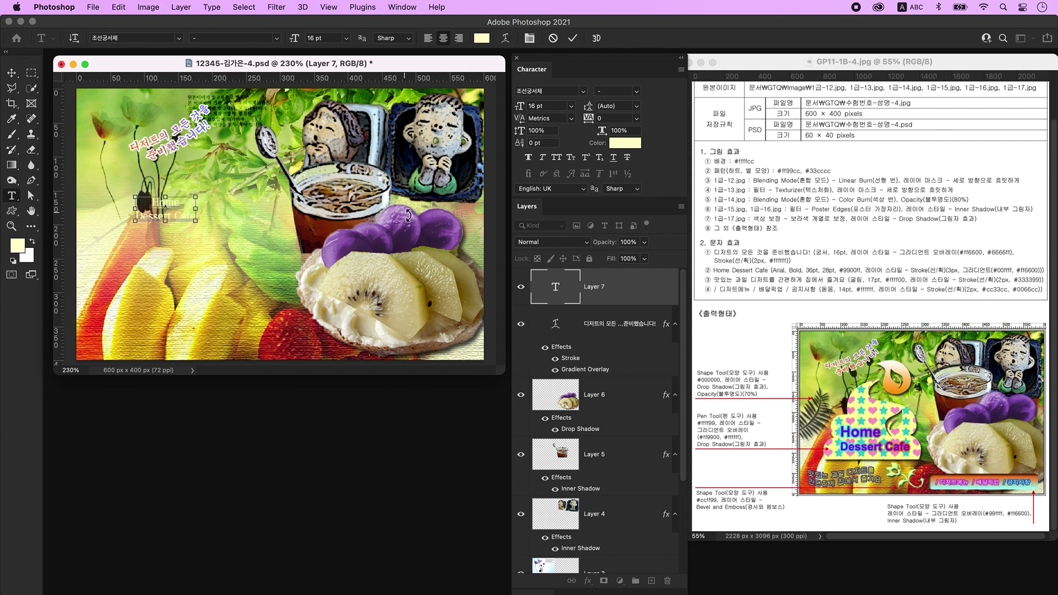
{"action": "left_click", "coordinate": [409, 215]}
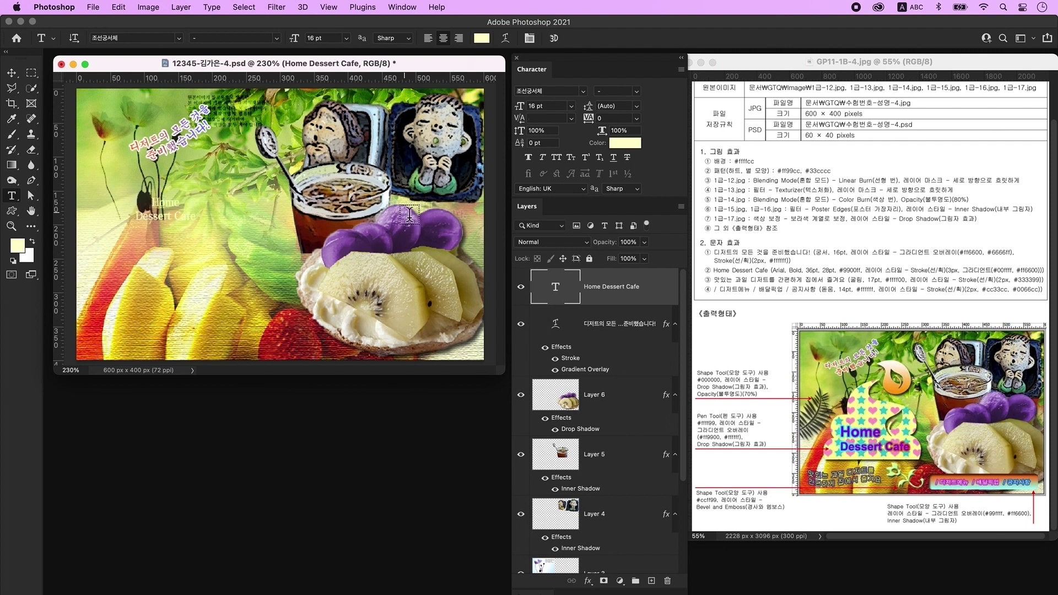
{"action": "left_click", "coordinate": [428, 38]}
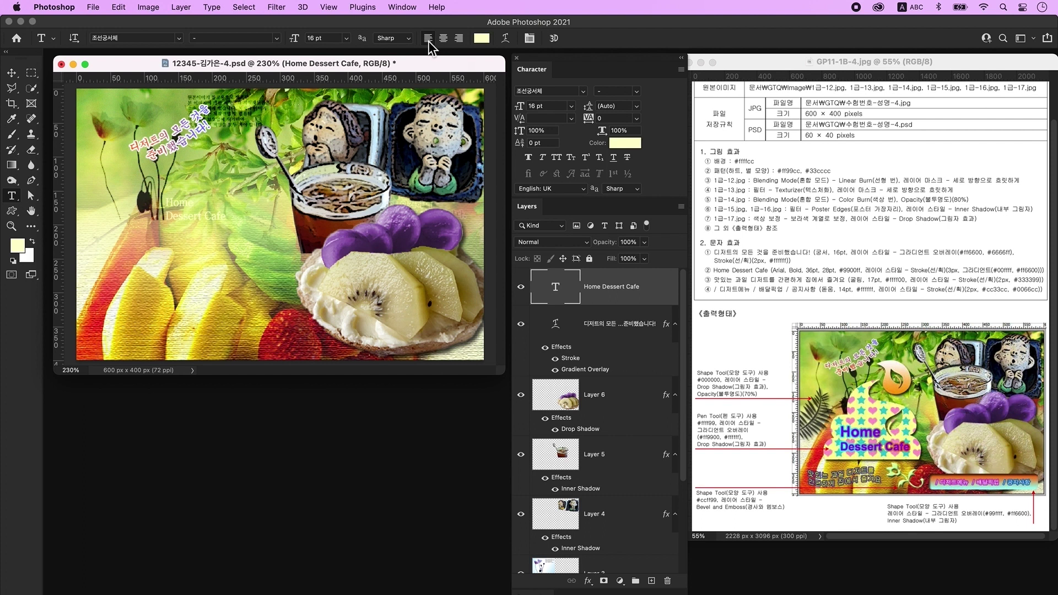
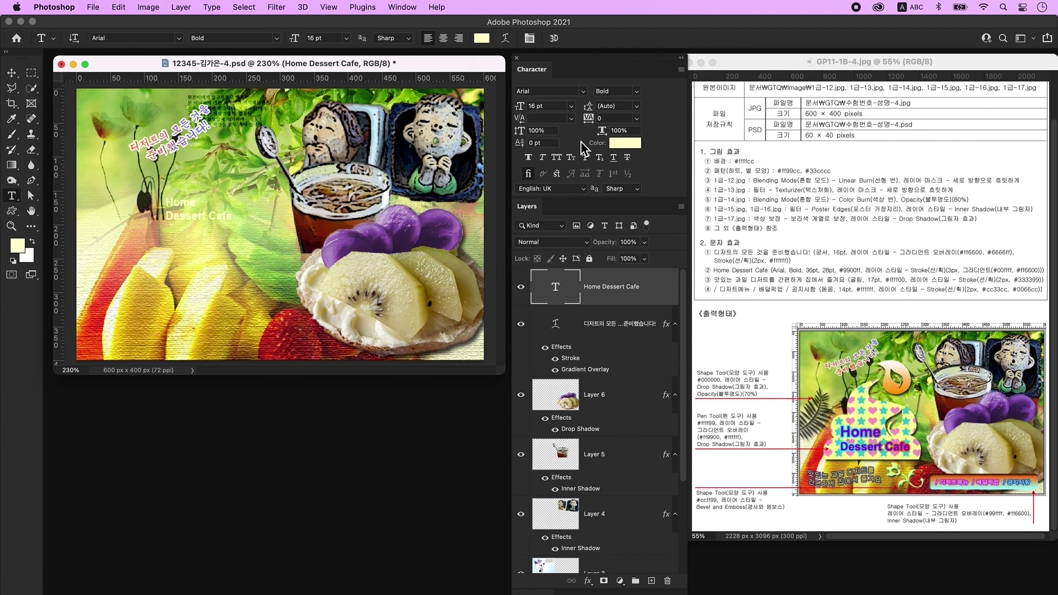
Make the whole title 36 pt, then reduce 'Dessert Cafe' to 28 pt
{"action": "left_click_drag", "start_coordinate": [520, 105], "coordinate": [531, 105]}
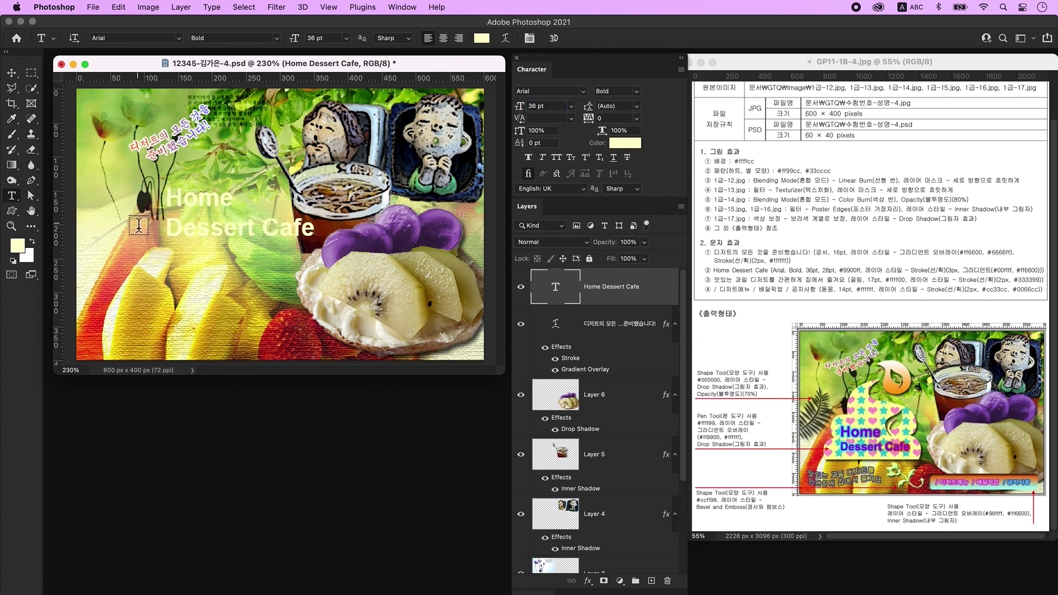
{"action": "left_click_drag", "start_coordinate": [169, 230], "coordinate": [337, 210]}
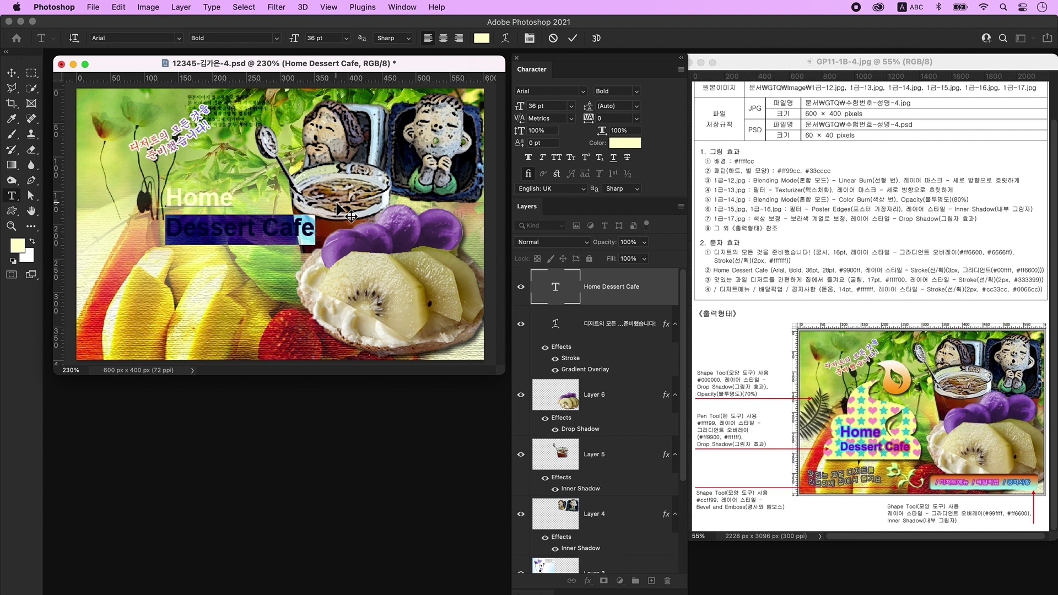
{"action": "left_click", "coordinate": [534, 106]}
{"action": "type", "text": "28"}
{"action": "key", "text": "Return"}
{"action": "key", "text": "super+Return"}
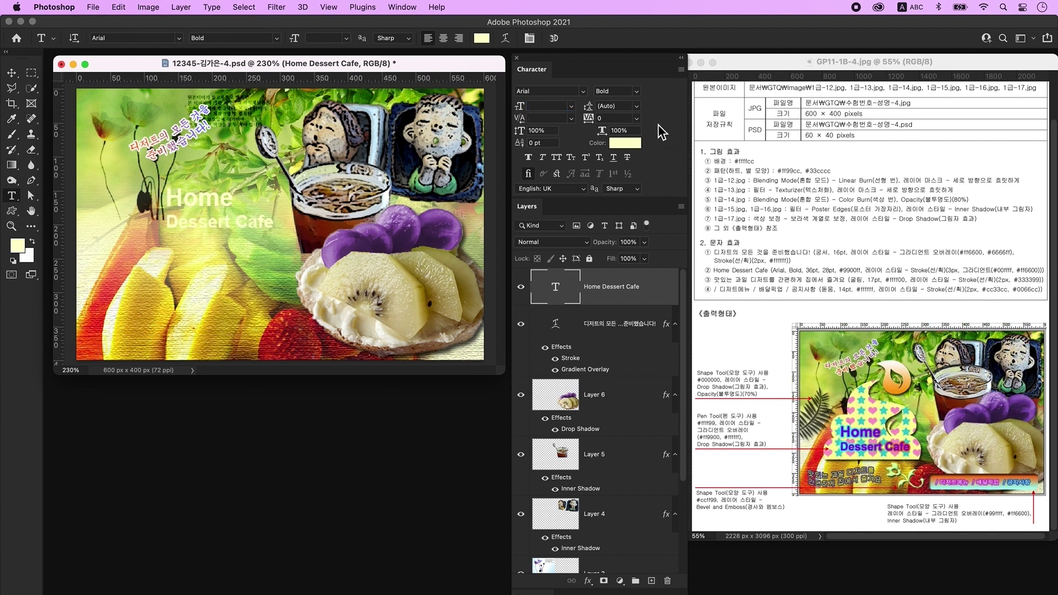
Colour the whole title purple (#9900ff)
{"action": "left_click", "coordinate": [625, 143]}
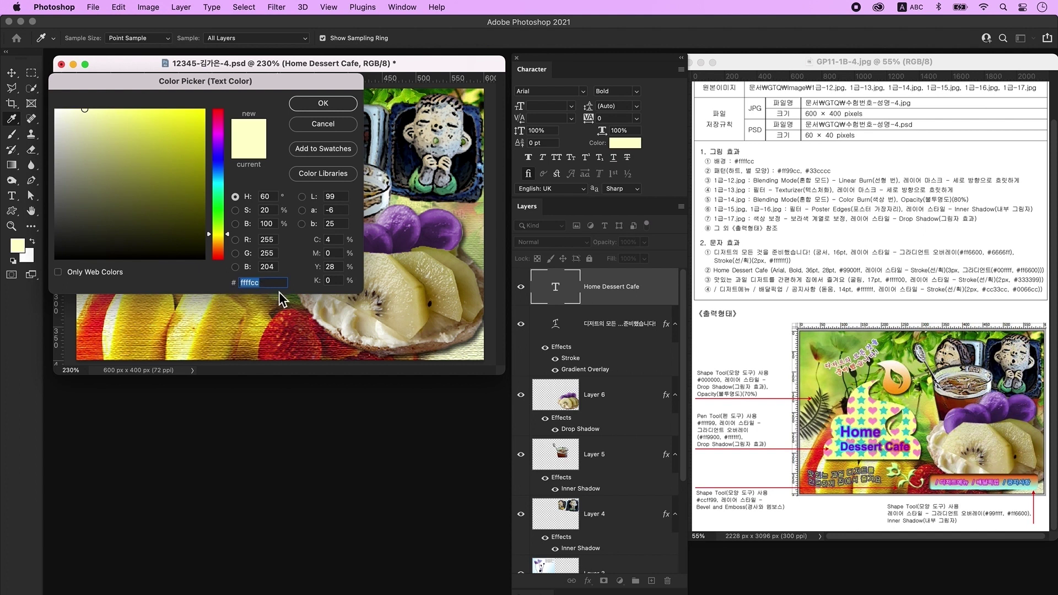
{"action": "type", "text": "9900ff"}
{"action": "key", "text": "Return"}
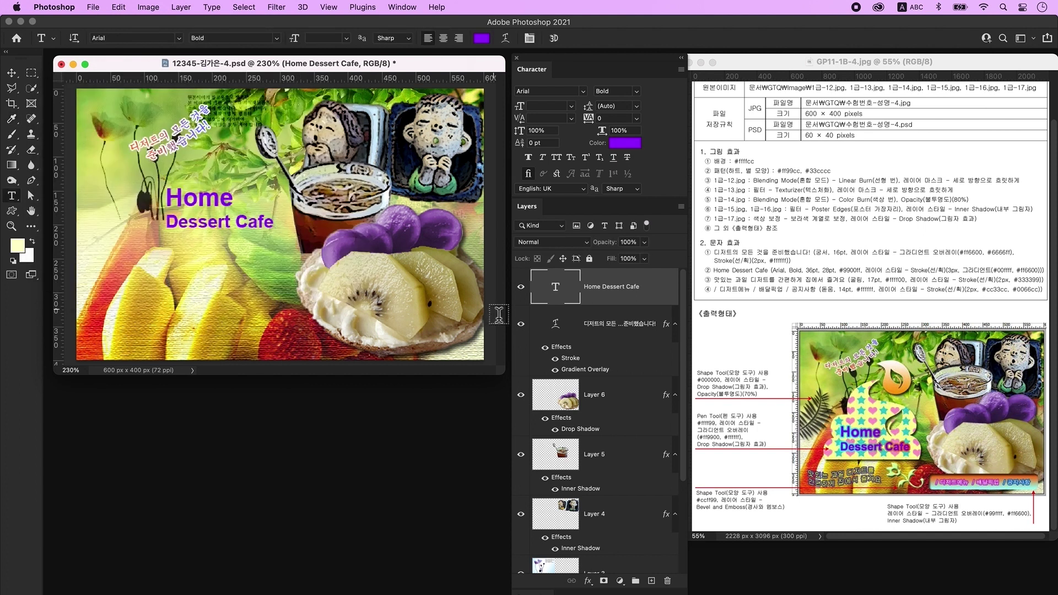
Add a 3 px stroke with a gradient fill type to the title
{"action": "double_click", "coordinate": [664, 299]}
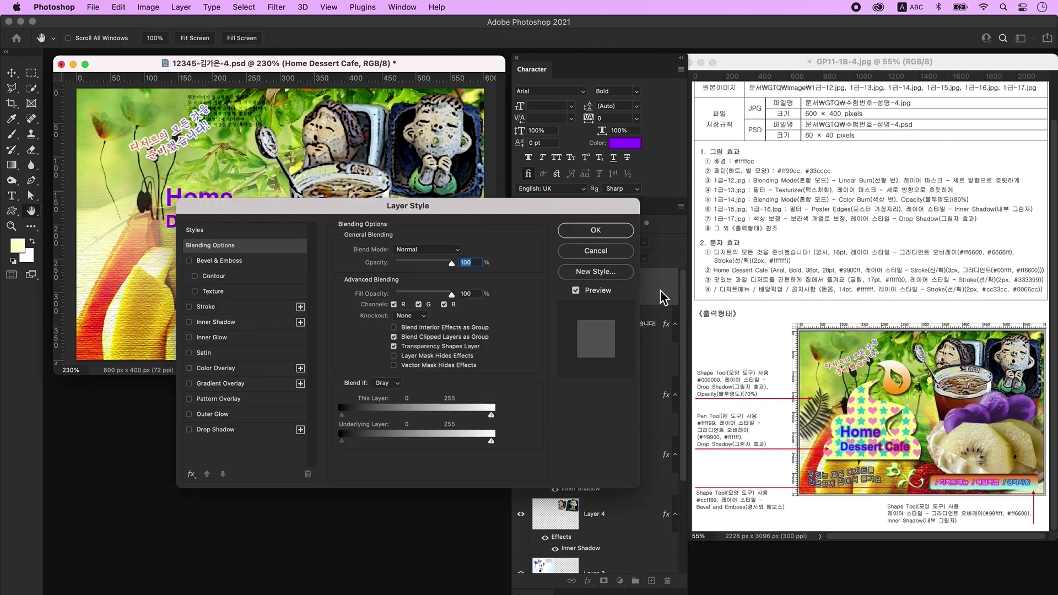
{"action": "left_click", "coordinate": [229, 308]}
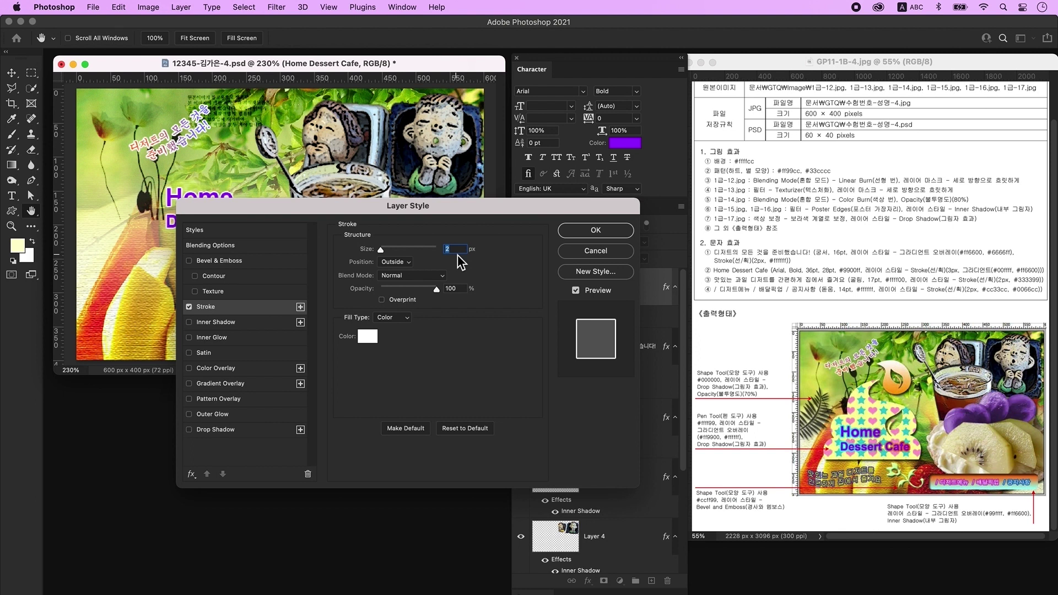
{"action": "type", "text": "3"}
{"action": "left_click", "coordinate": [394, 319]}
{"action": "left_click", "coordinate": [398, 327]}
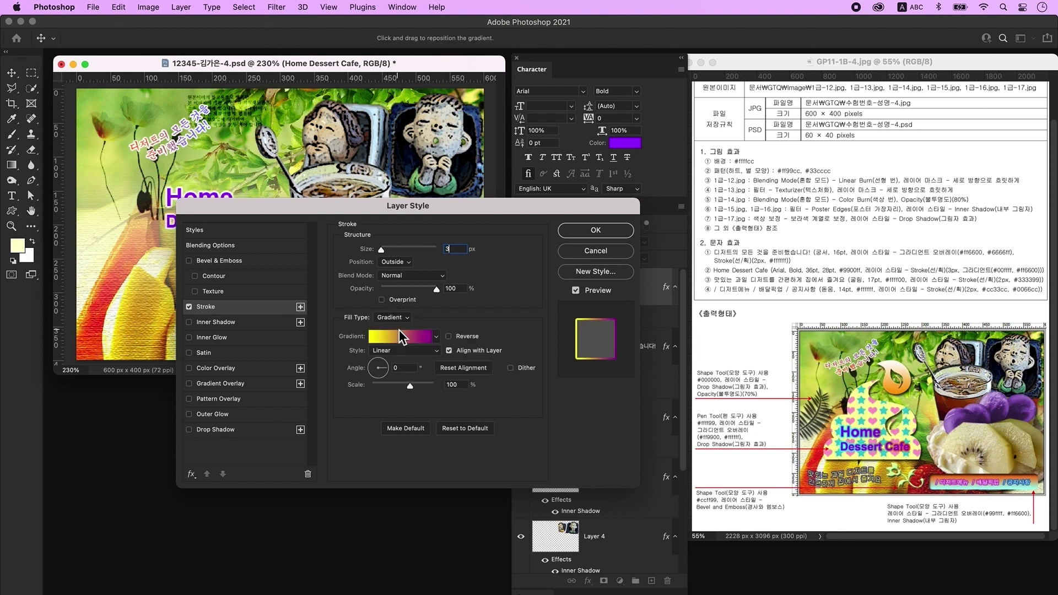
Set the stroke gradient from cyan #00ffff to orange #ff6600, then move the title lower left
{"action": "left_click", "coordinate": [408, 339]}
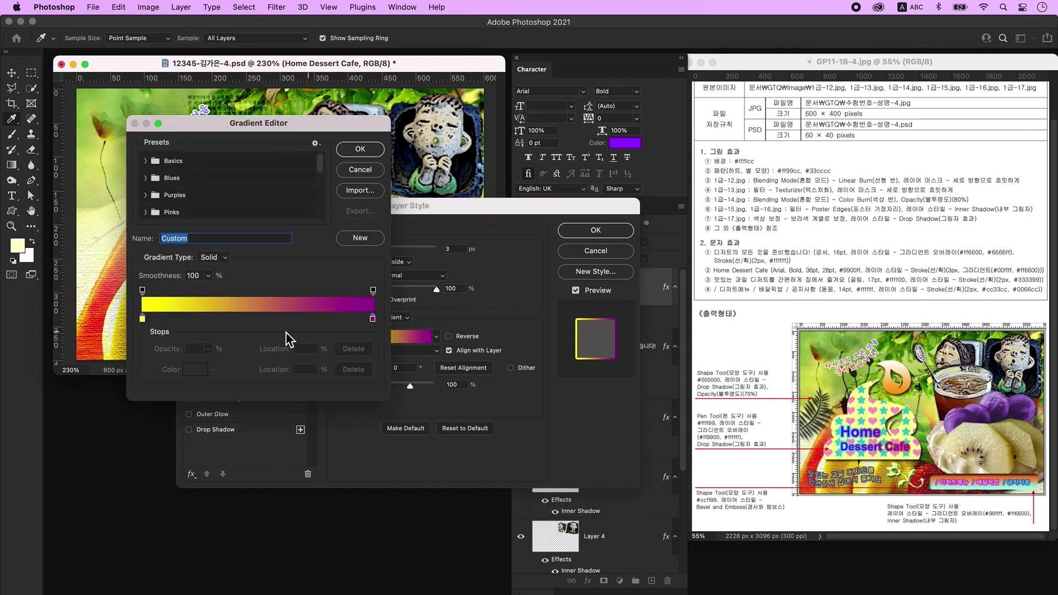
{"action": "double_click", "coordinate": [142, 319]}
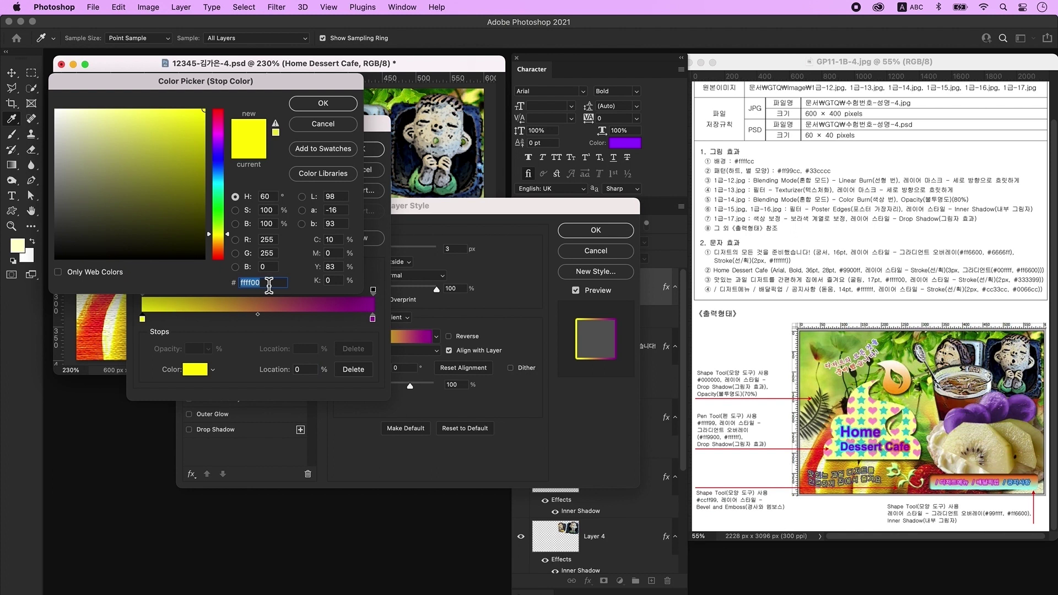
{"action": "type", "text": "00ffff"}
{"action": "key", "text": "Return"}
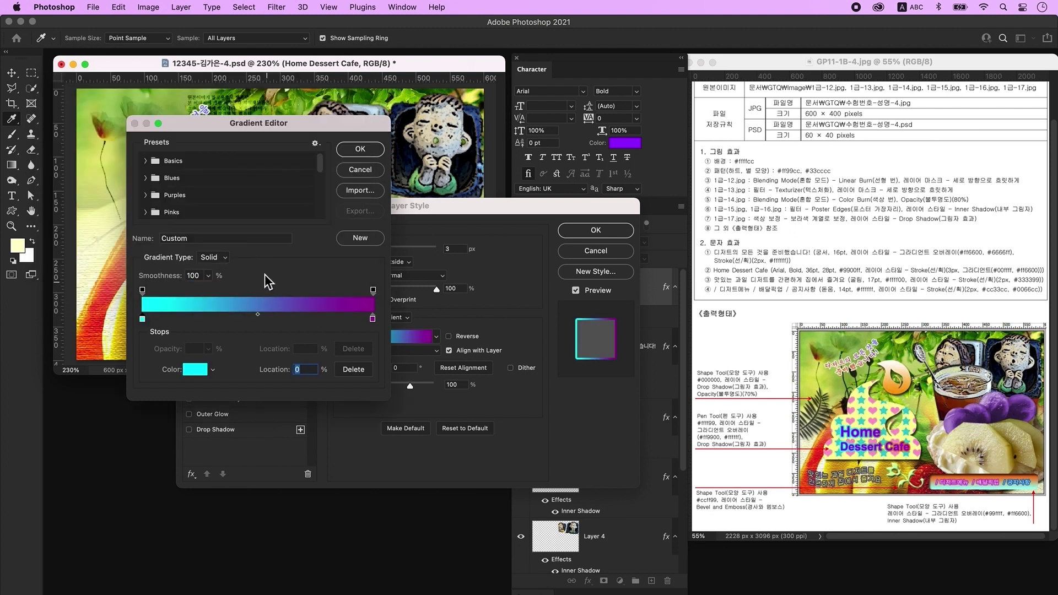
{"action": "double_click", "coordinate": [373, 318]}
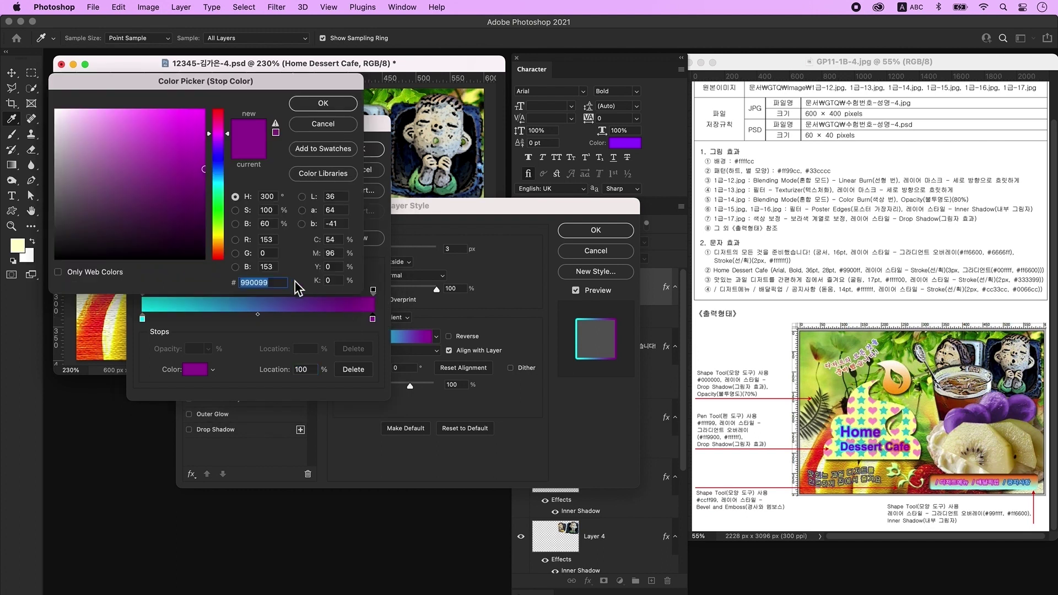
{"action": "type", "text": "ff6600"}
{"action": "key", "text": "Return"}
{"action": "left_click", "coordinate": [359, 154]}
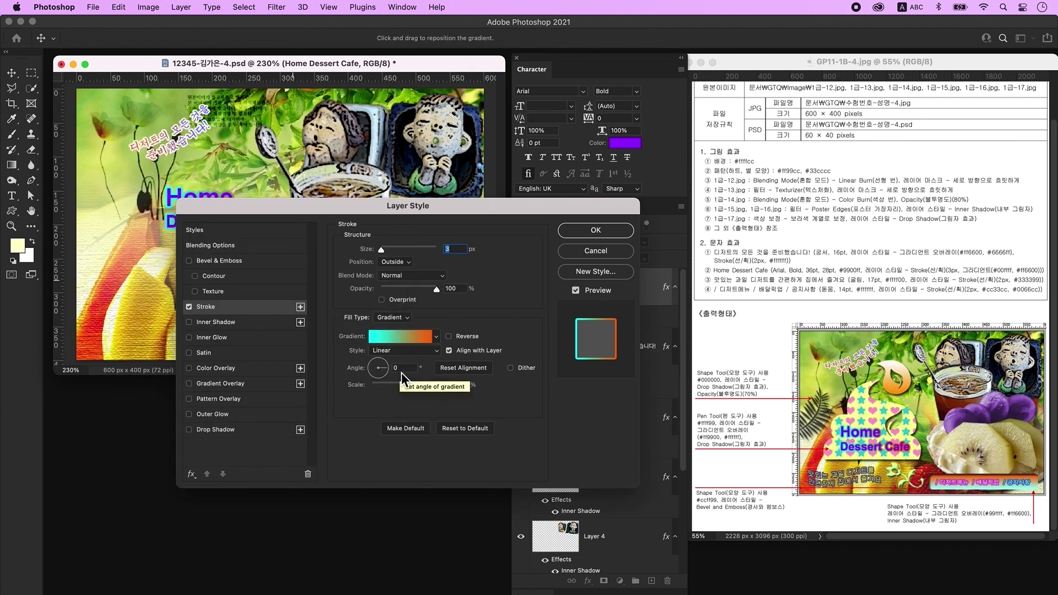
{"action": "left_click", "coordinate": [592, 235]}
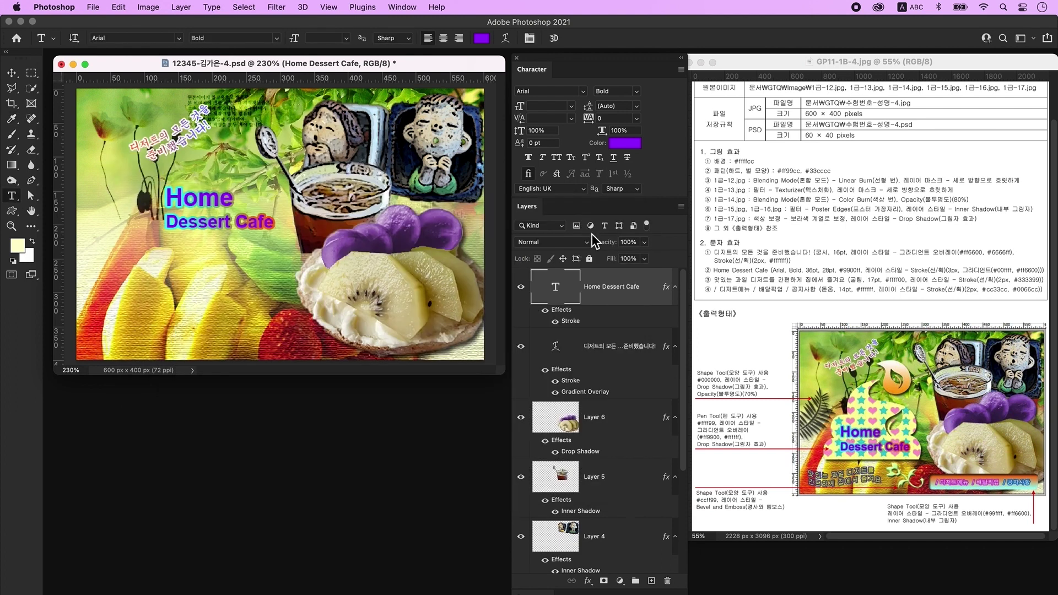
{"action": "left_click", "coordinate": [13, 74]}
{"action": "left_click_drag", "start_coordinate": [230, 232], "coordinate": [191, 276]}
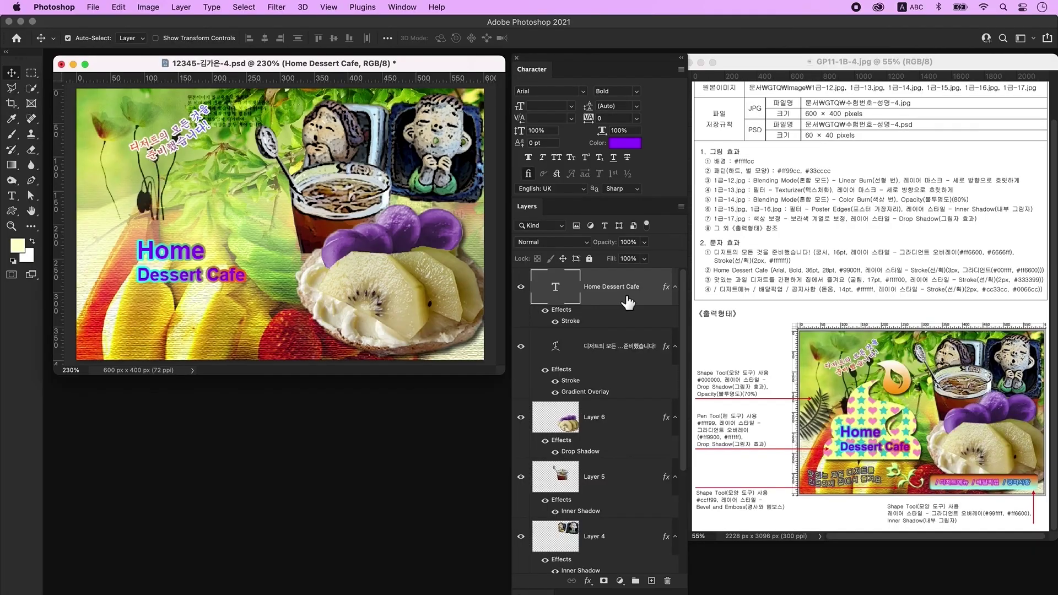
On a new layer, type the two-line slogan '맛있는 과일 디저트를' / '간편하게 집에서 즐겨요' above the title
{"action": "left_click", "coordinate": [651, 581]}
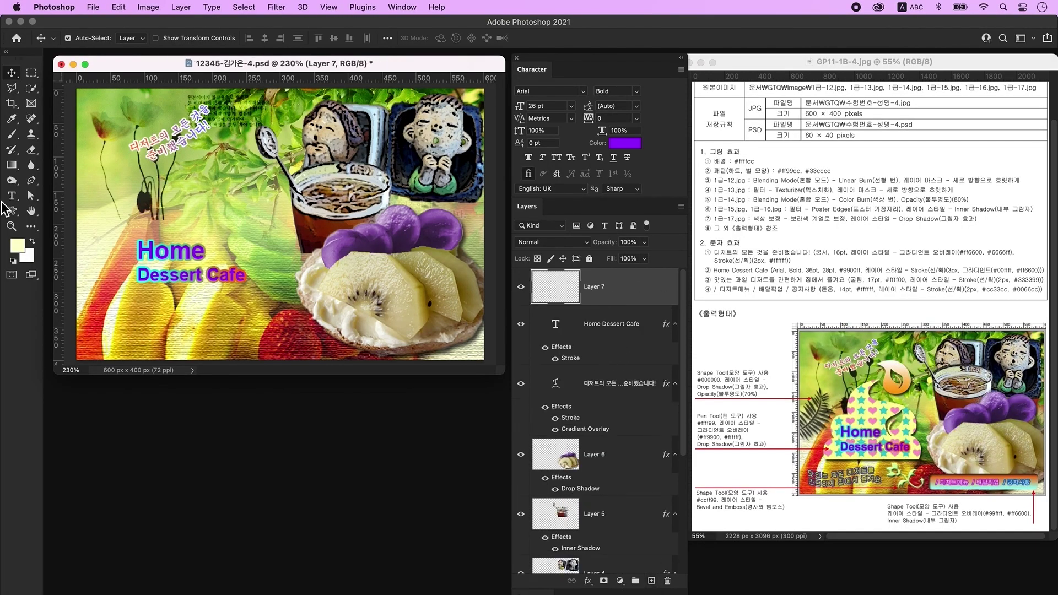
{"action": "left_click", "coordinate": [11, 196]}
{"action": "left_click", "coordinate": [238, 204]}
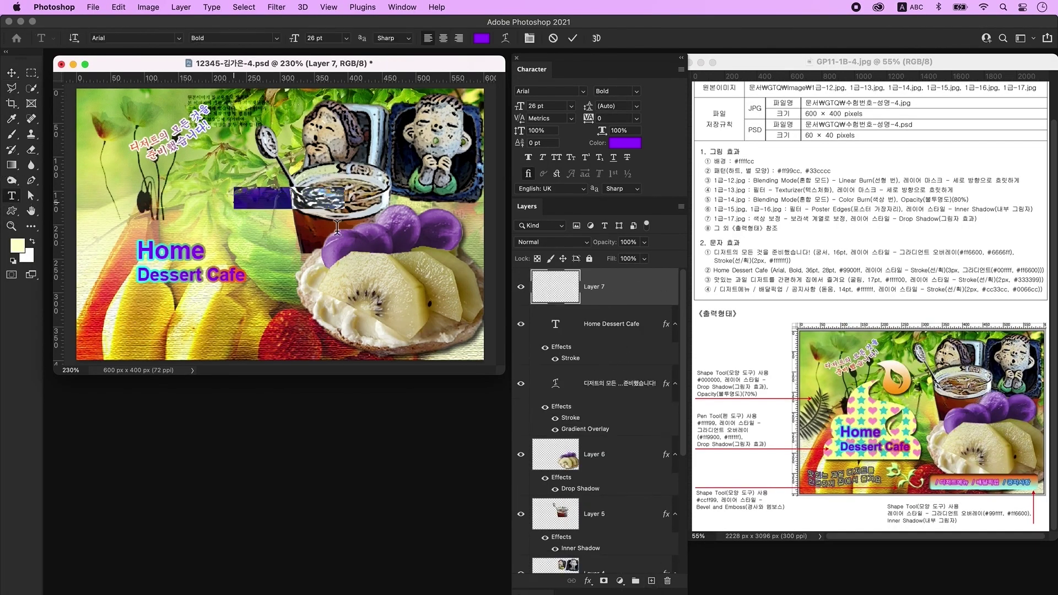
{"action": "key", "text": "ctrl+space"}
{"action": "type", "text": "맛있는 과일 디저트를"}
{"action": "key", "text": "Return"}
{"action": "type", "text": "간편하게 집에서 즐겨요"}
{"action": "left_click", "coordinate": [420, 263]}
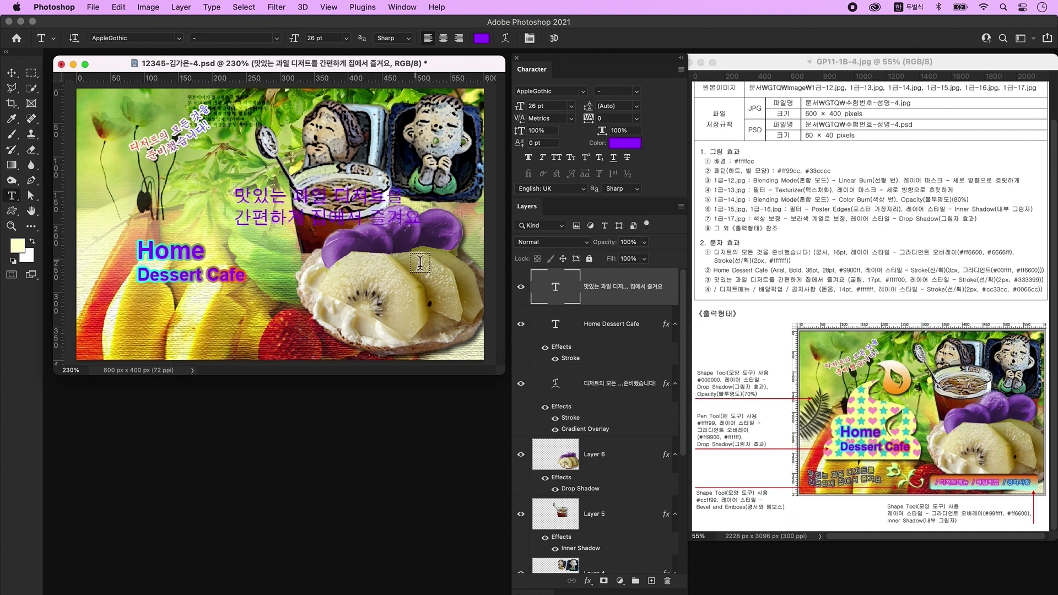
Set the slogan to 조선굴림체, 17 pt, yellow #ffff00
{"action": "left_click", "coordinate": [576, 96]}
{"action": "left_click", "coordinate": [580, 98]}
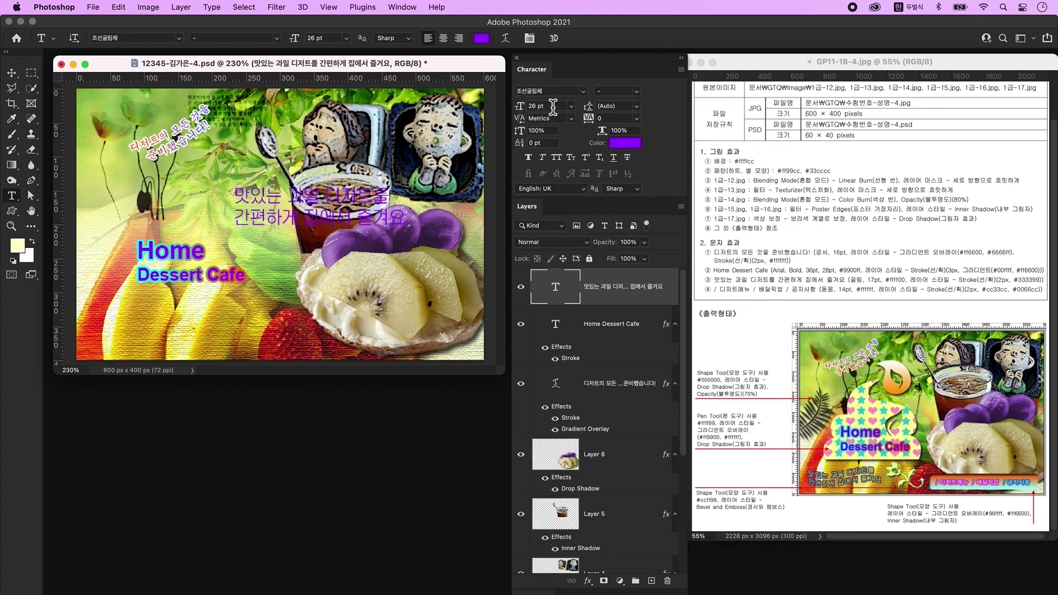
{"action": "type", "text": "17"}
{"action": "key", "text": "Return"}
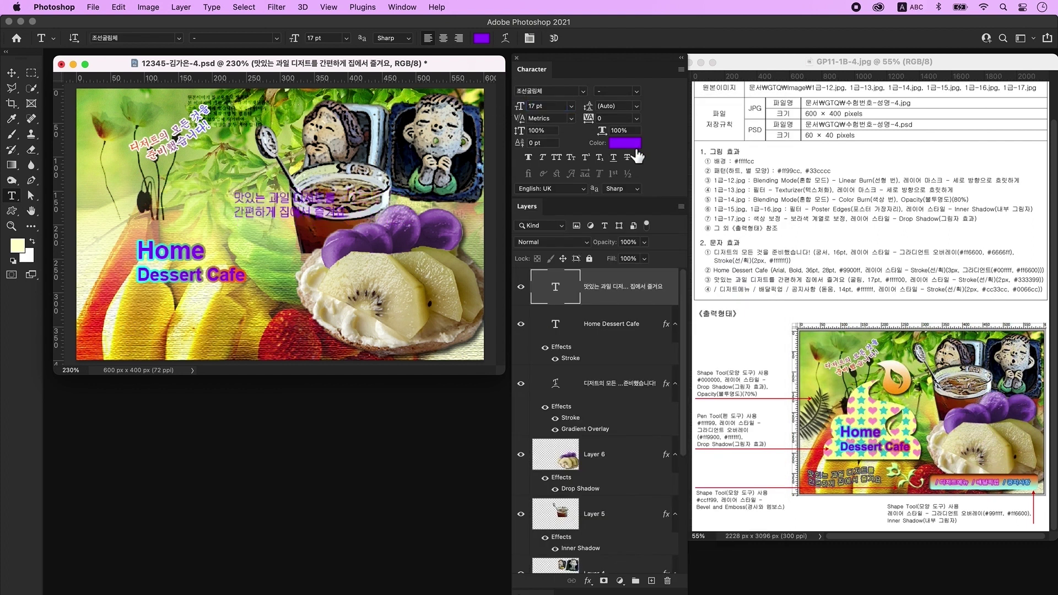
{"action": "left_click", "coordinate": [628, 144]}
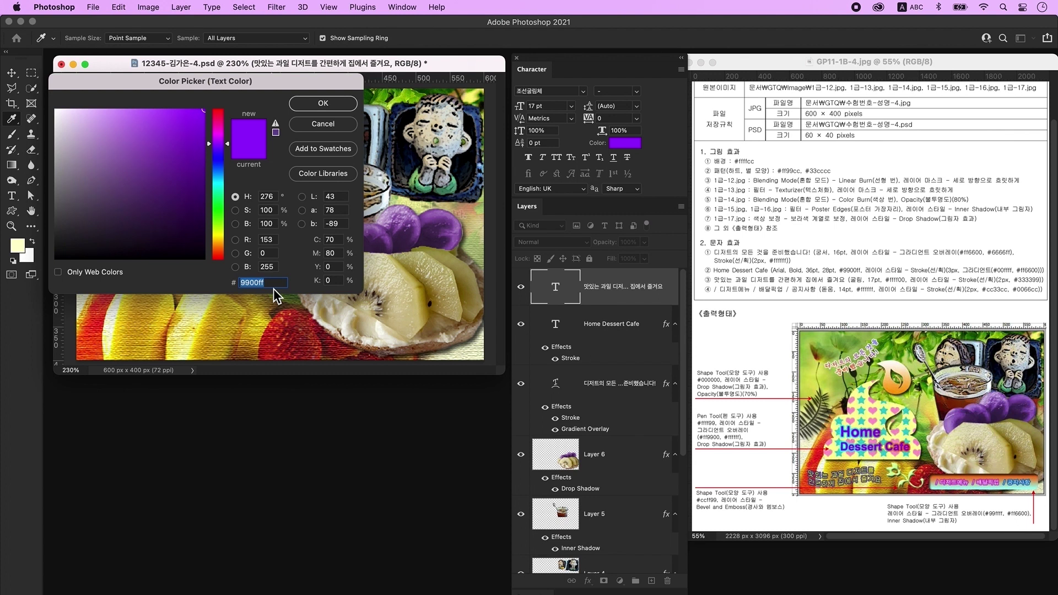
{"action": "type", "text": "ffff00"}
{"action": "key", "text": "Return"}
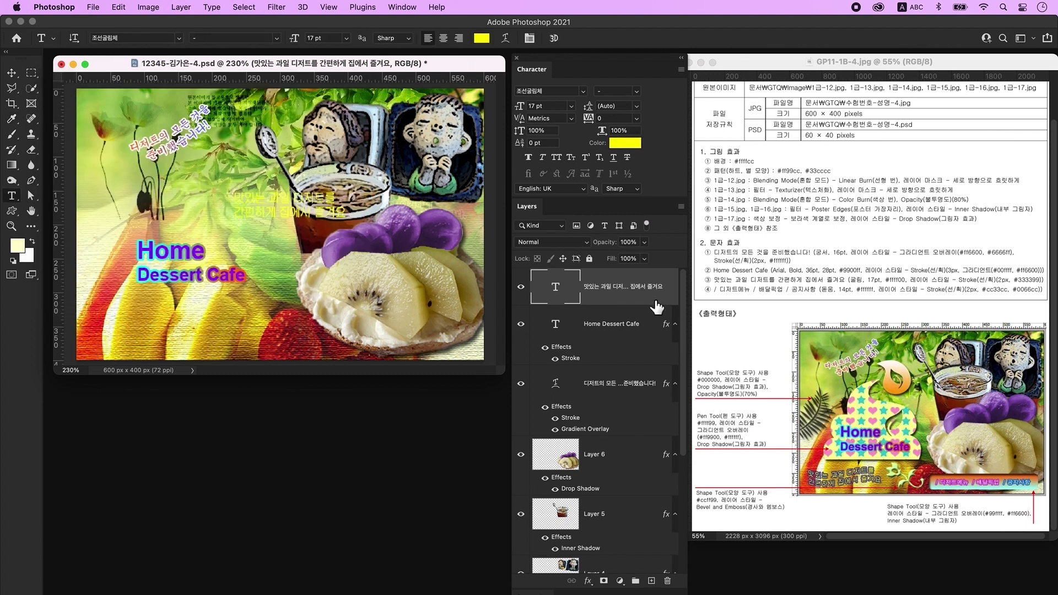
{"action": "double_click", "coordinate": [656, 307]}
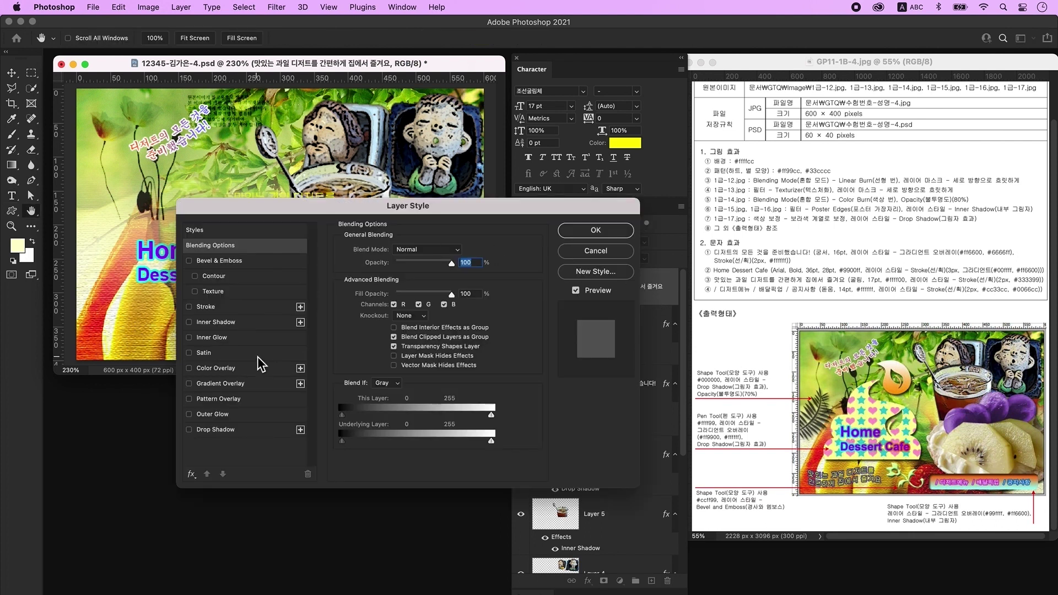
Give the slogan a 2 px solid dark blue (#333399) stroke
{"action": "left_click", "coordinate": [212, 306]}
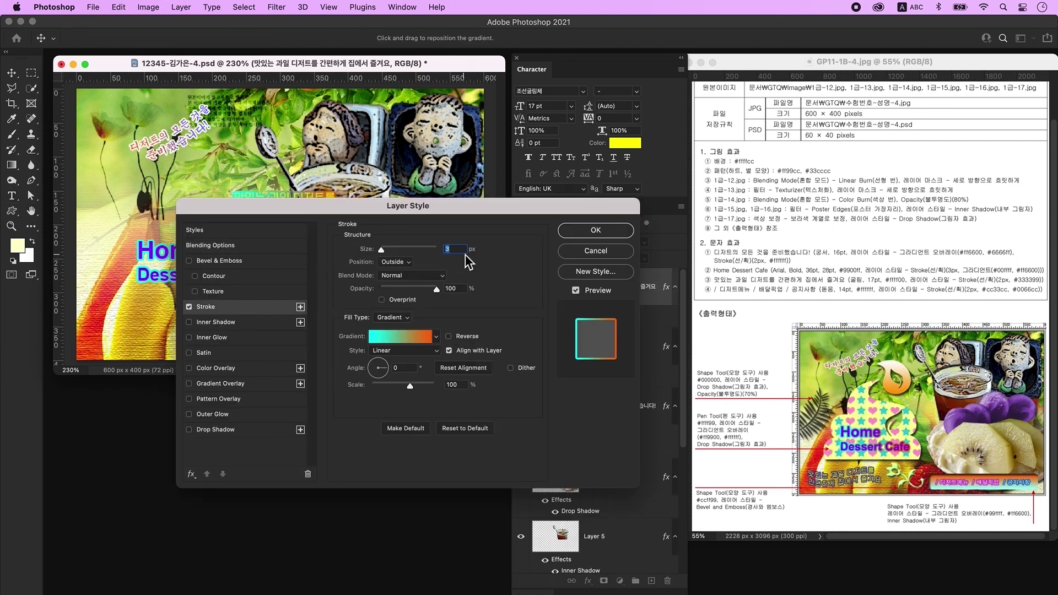
{"action": "type", "text": "2"}
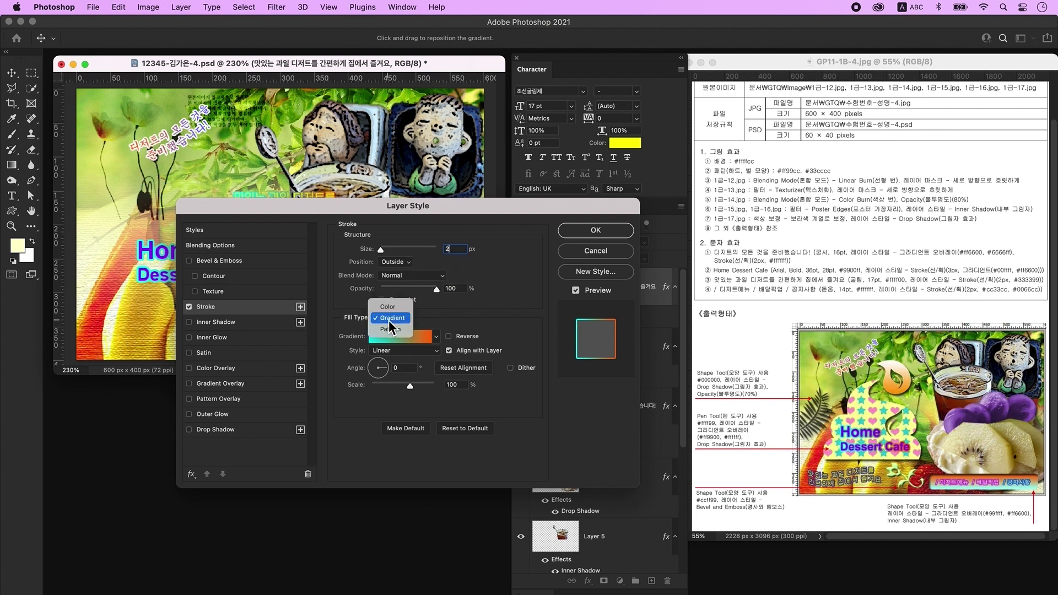
{"action": "left_click", "coordinate": [387, 307]}
{"action": "left_click", "coordinate": [368, 336]}
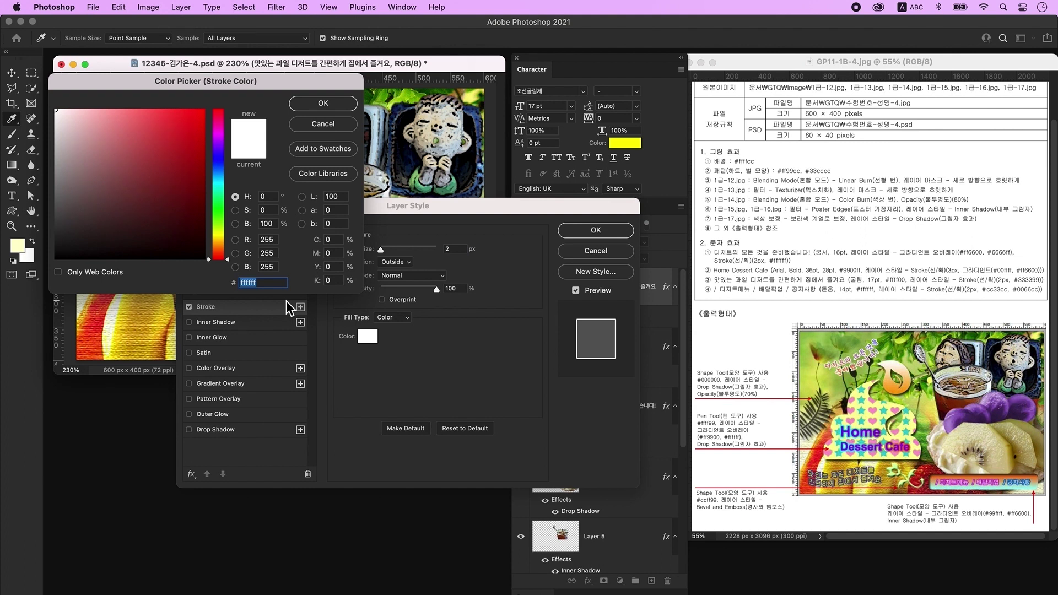
{"action": "type", "text": "333399"}
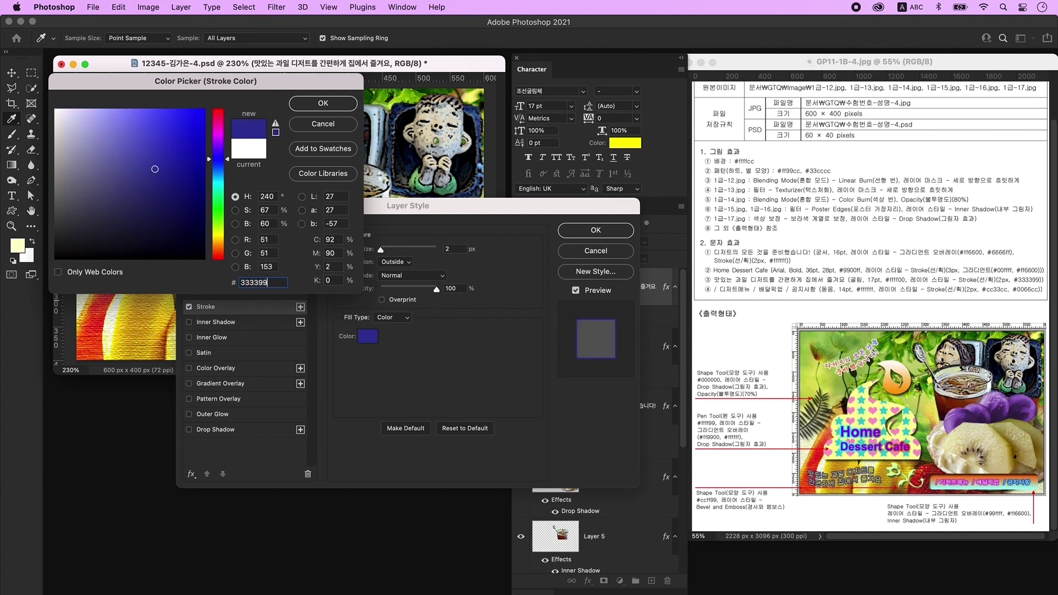
{"action": "key", "text": "Return"}
{"action": "key", "text": "Return"}
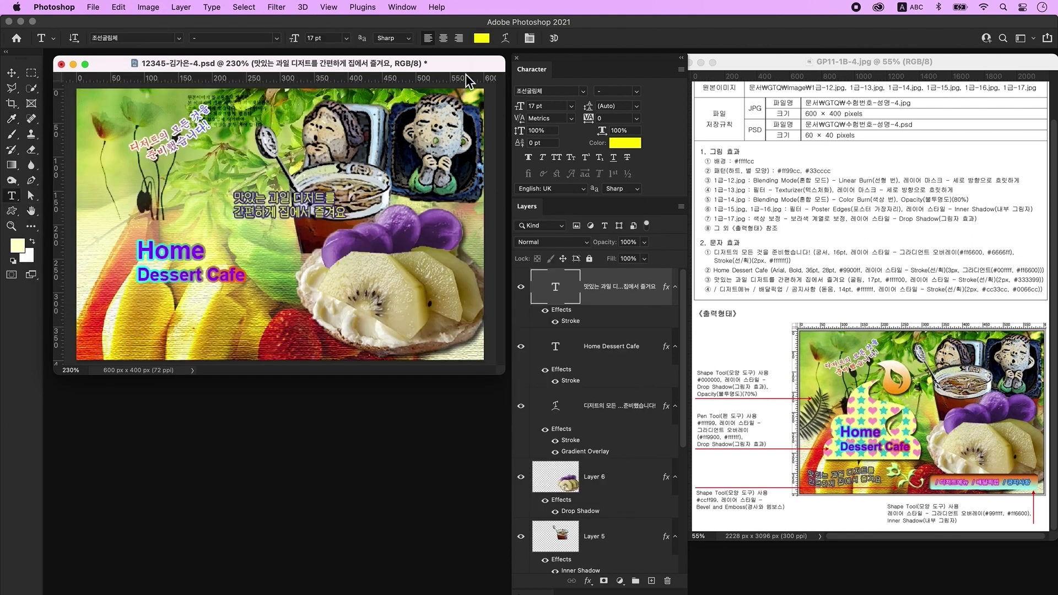
Warp the slogan with the Flag style at about -33% bend and move it lower left
{"action": "left_click", "coordinate": [509, 43]}
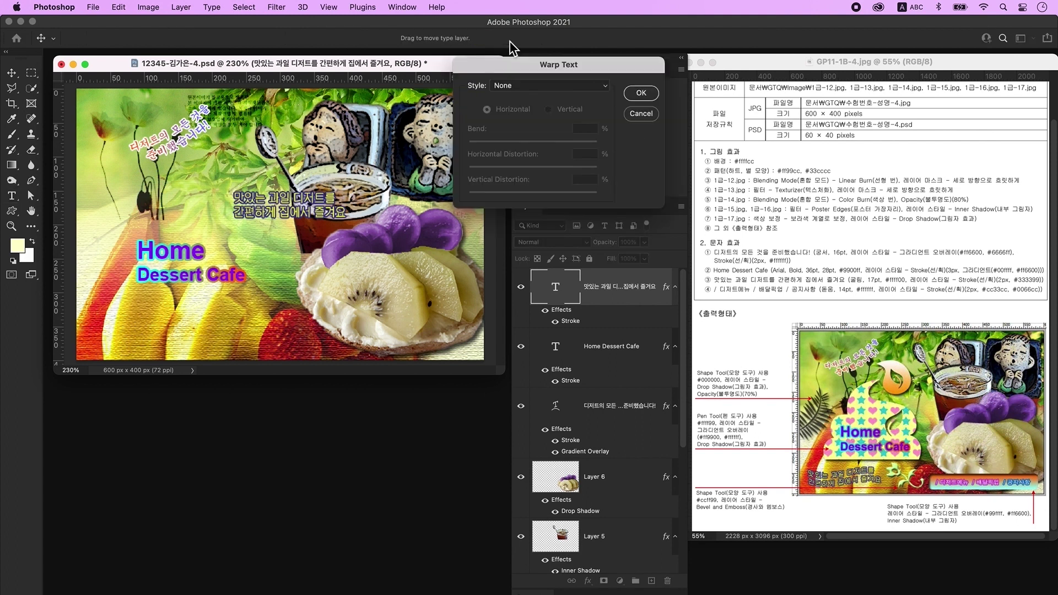
{"action": "left_click", "coordinate": [527, 87]}
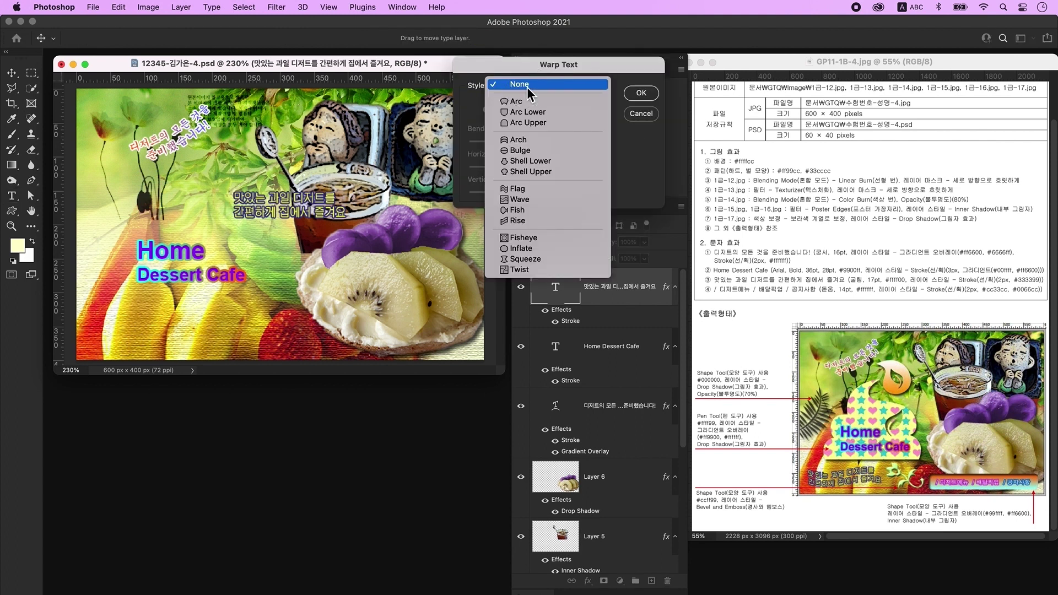
{"action": "left_click", "coordinate": [527, 189]}
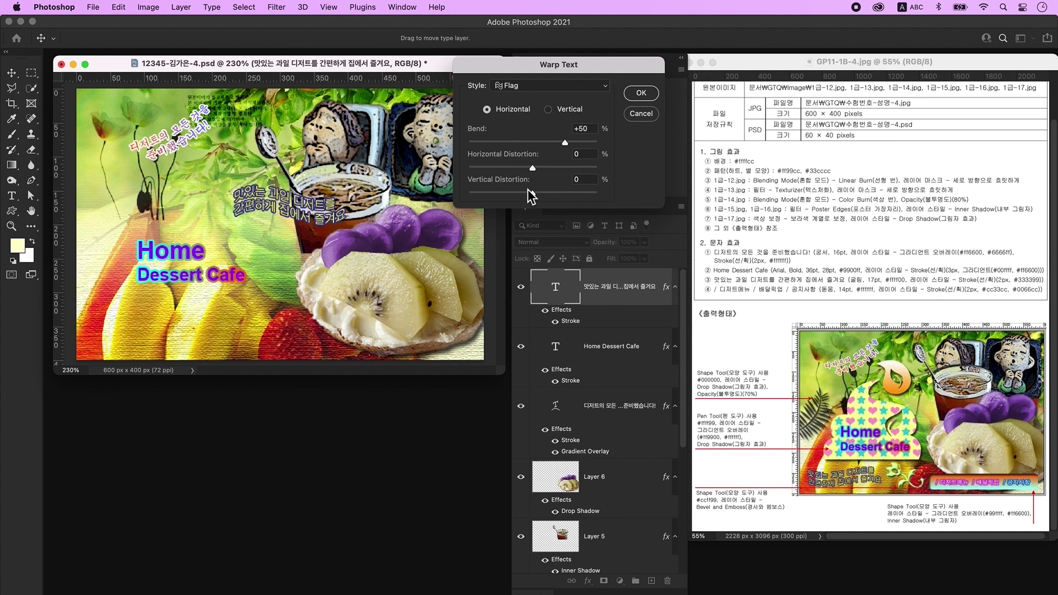
{"action": "left_click_drag", "start_coordinate": [524, 146], "coordinate": [511, 146]}
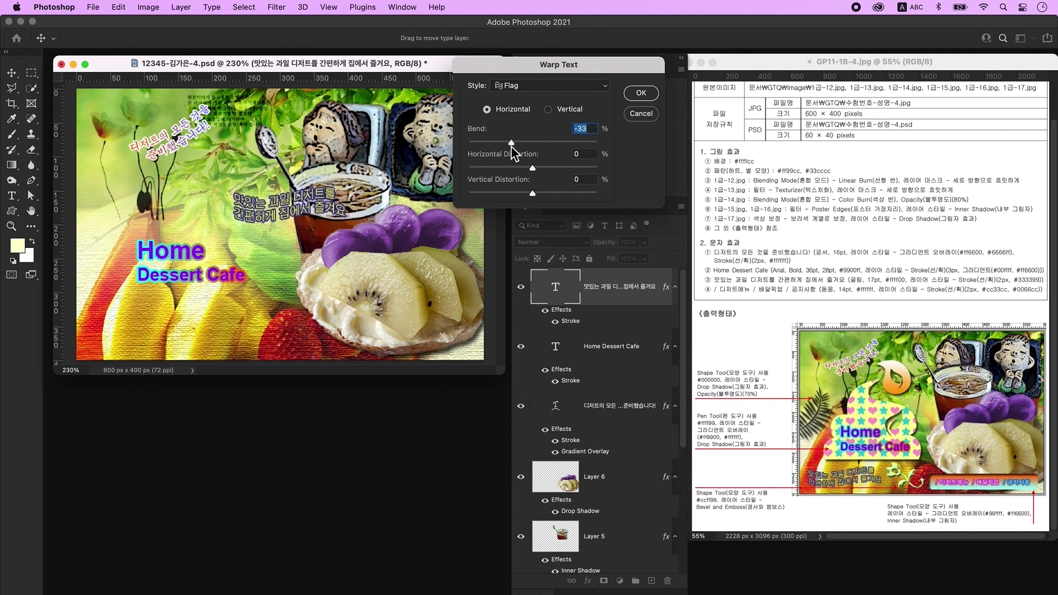
{"action": "left_click", "coordinate": [640, 93]}
{"action": "left_click", "coordinate": [11, 72]}
{"action": "left_click_drag", "start_coordinate": [281, 215], "coordinate": [140, 339]}
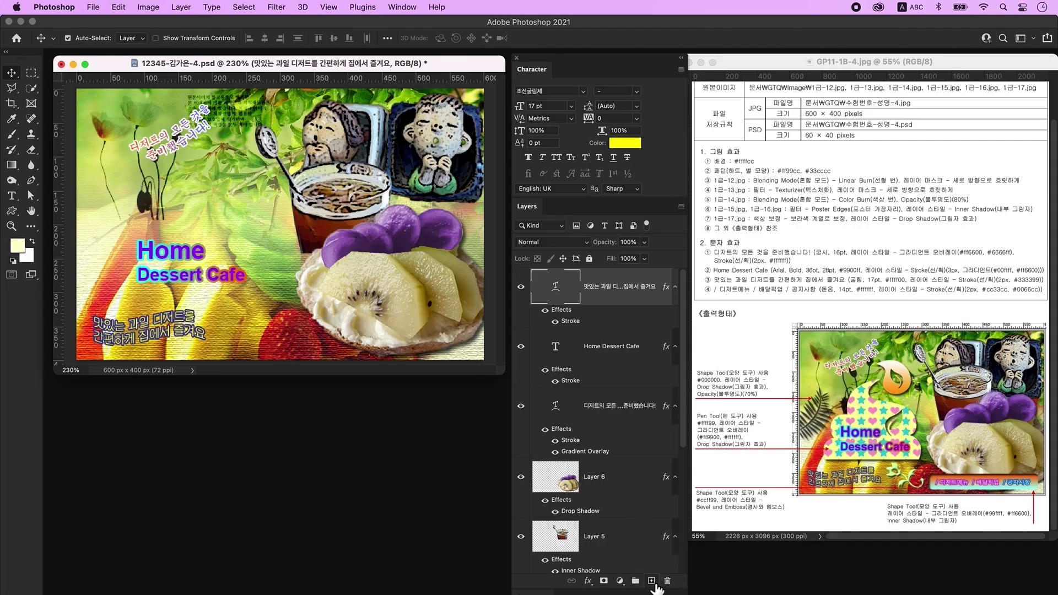
On a new layer, type the menu line '디저트메뉴 / 배달픽업 / 공지사항' above the cup
{"action": "key", "text": "super+shift+alt+n"}
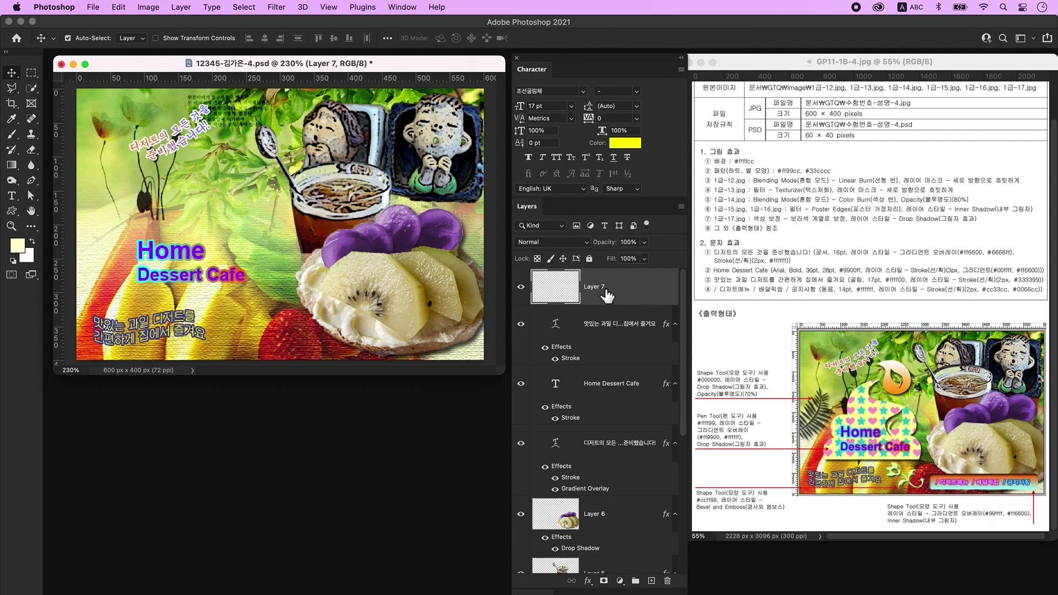
{"action": "left_click", "coordinate": [11, 196]}
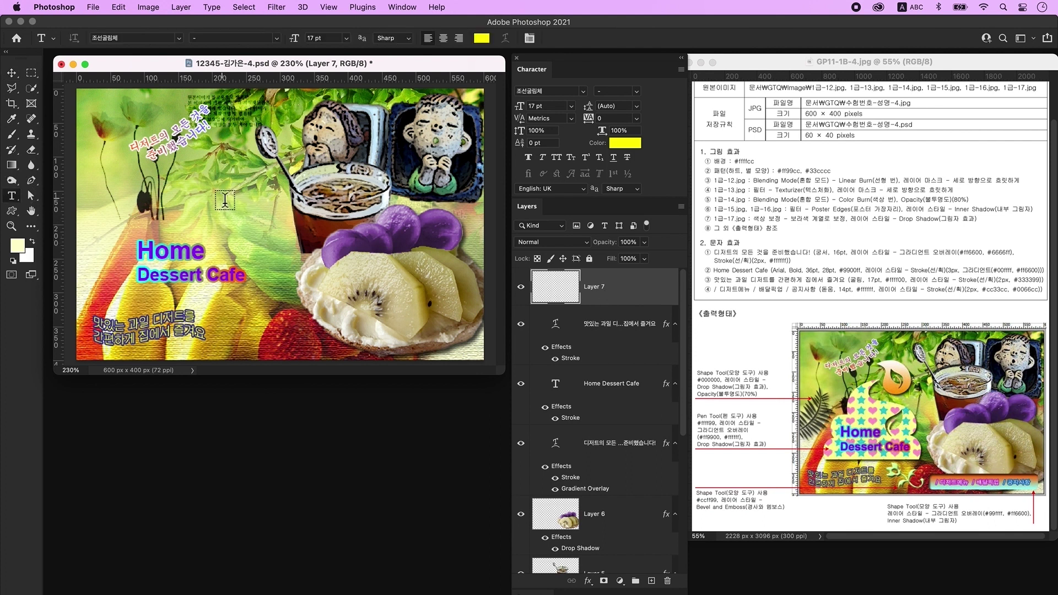
{"action": "left_click", "coordinate": [215, 200]}
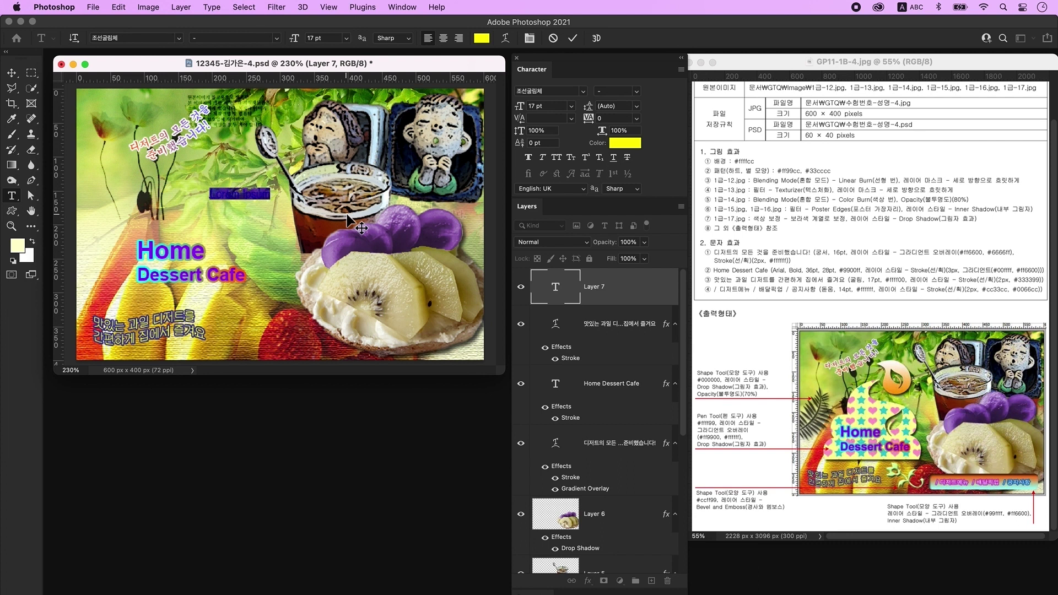
{"action": "key", "text": "ctrl+space"}
{"action": "type", "text": "디저트메뉴 / 배달픽업 / 공지사항"}
{"action": "left_click", "coordinate": [348, 216]}
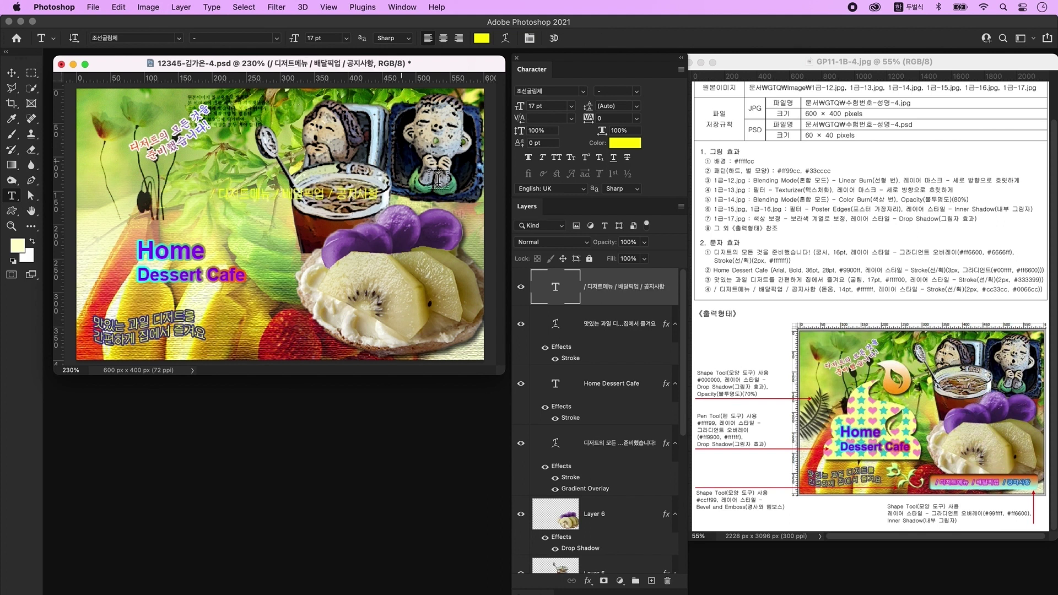
Set the menu text to KoPubWorld돋움체_Pro Light at 14 pt
{"action": "left_click", "coordinate": [586, 91]}
{"action": "left_click", "coordinate": [543, 106]}
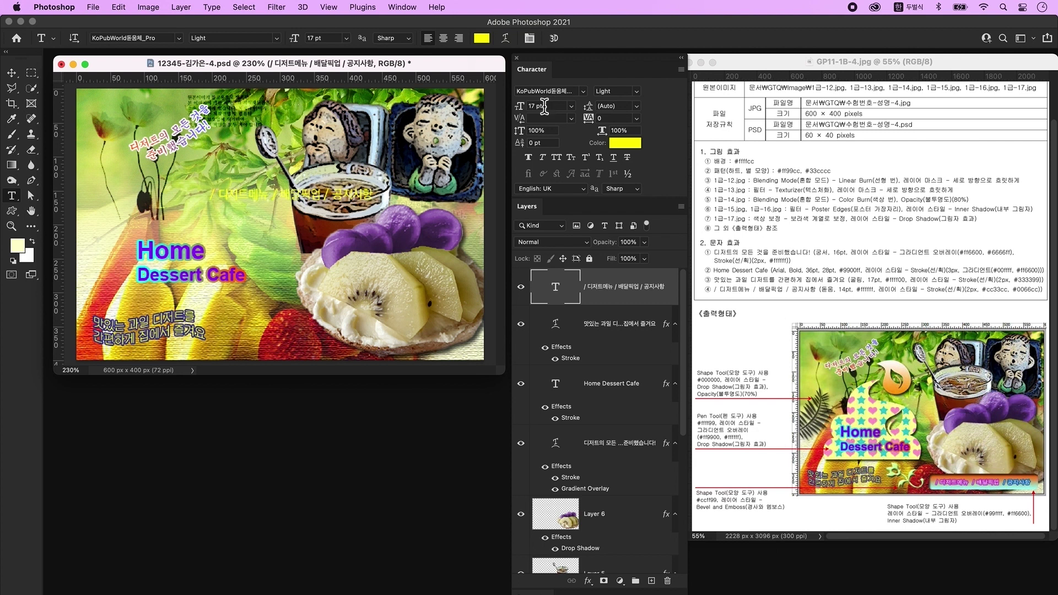
{"action": "key", "text": "ctrl+space"}
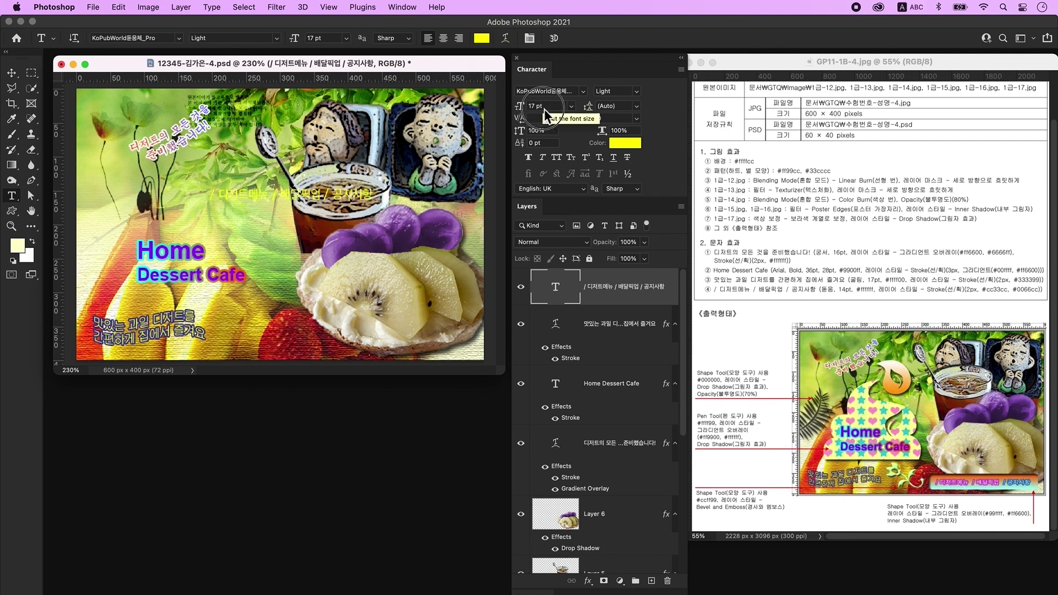
{"action": "type", "text": "14"}
{"action": "key", "text": "Return"}
{"action": "left_click", "coordinate": [624, 143]}
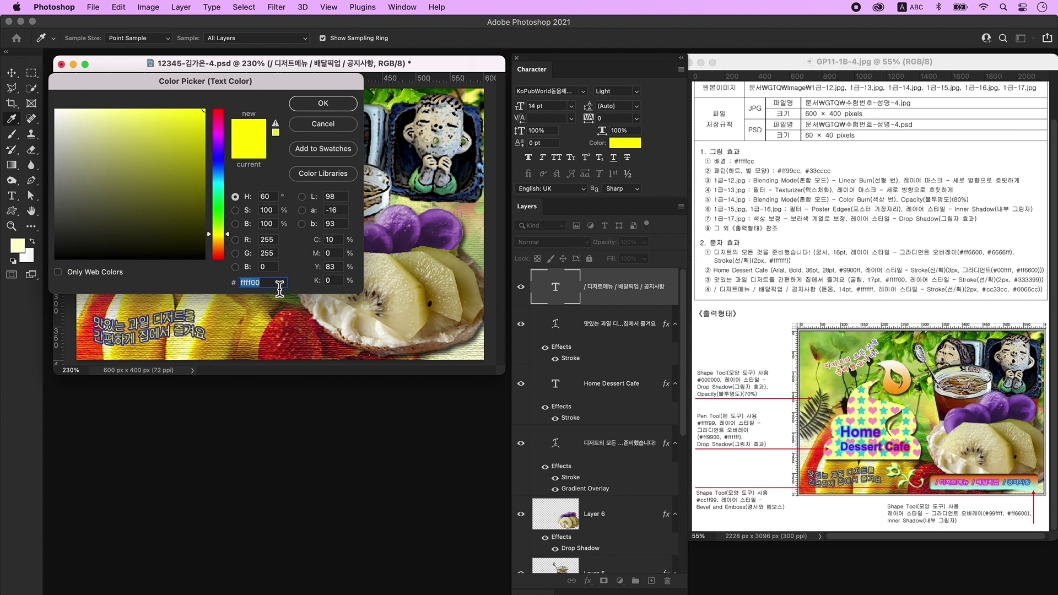
Make the menu text white (#ffffff) and outline it with a 2 px #cc33cc stroke
{"action": "type", "text": "ffffff"}
{"action": "key", "text": "Return"}
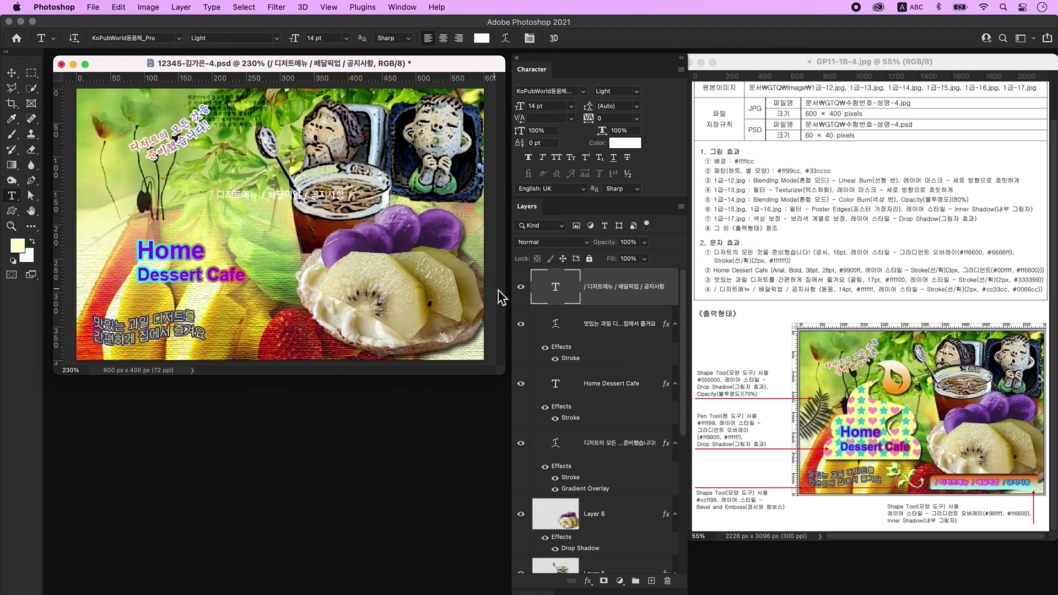
{"action": "double_click", "coordinate": [659, 307]}
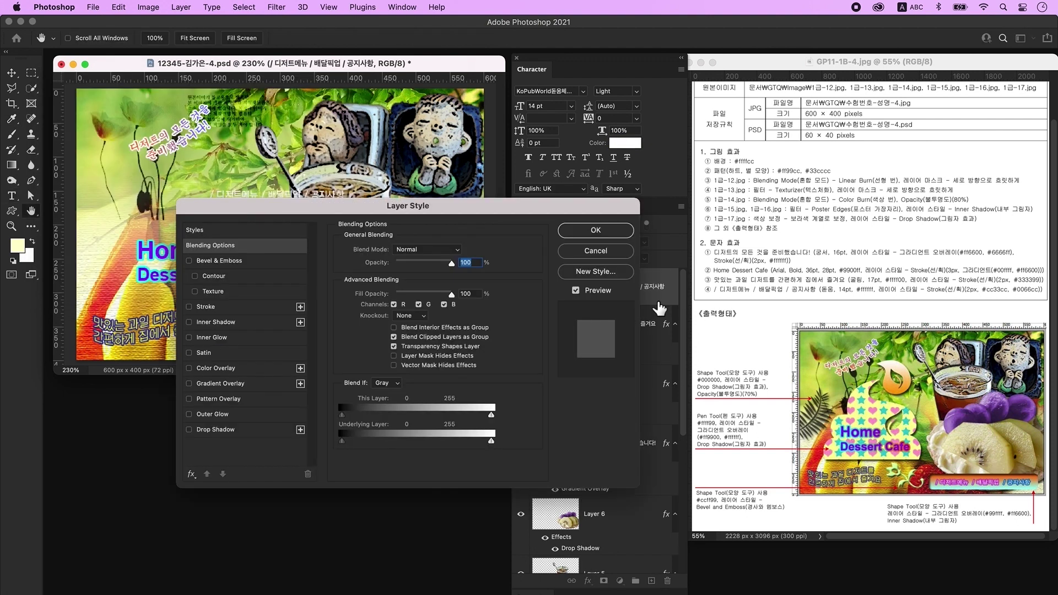
{"action": "left_click", "coordinate": [259, 306]}
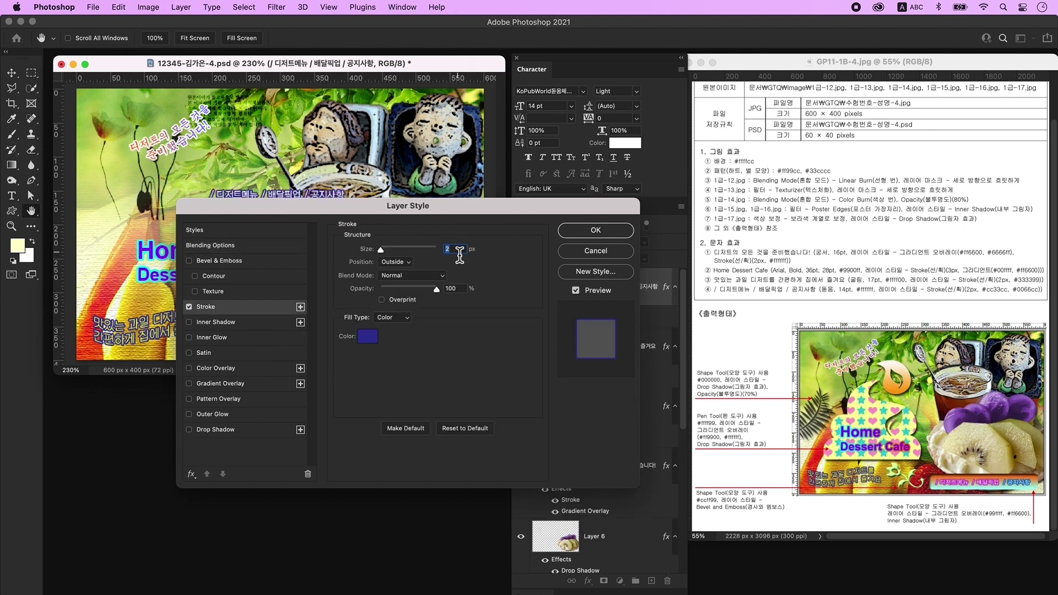
{"action": "left_click", "coordinate": [374, 333]}
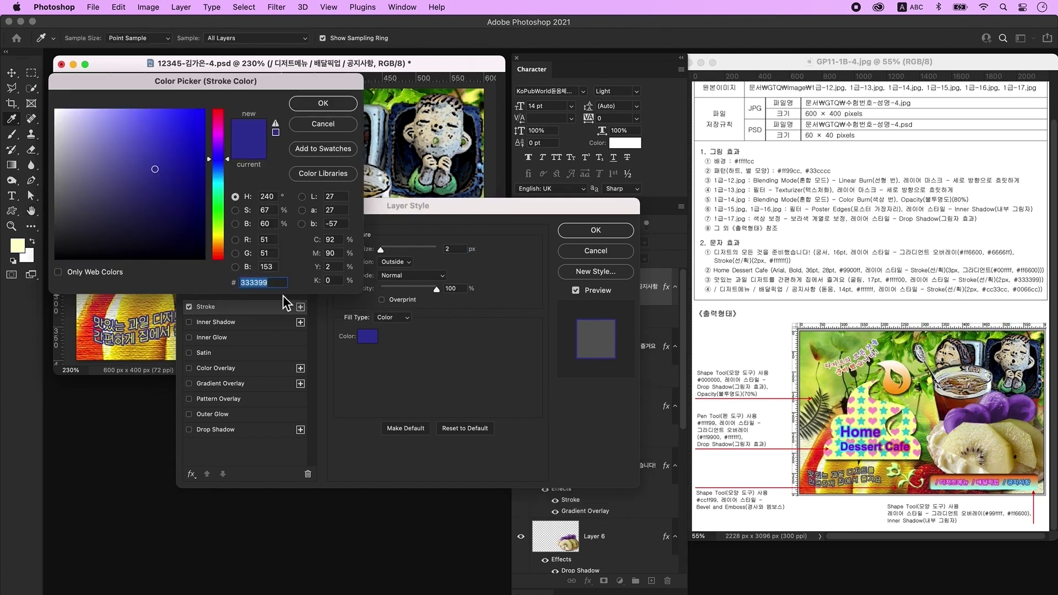
{"action": "type", "text": "cc33c"}
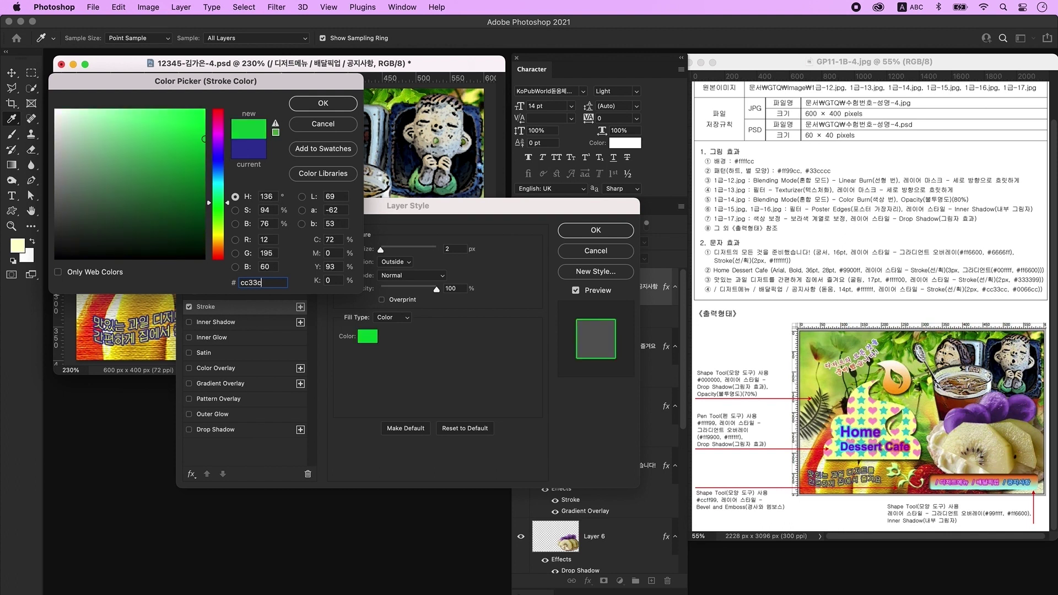
{"action": "type", "text": "c"}
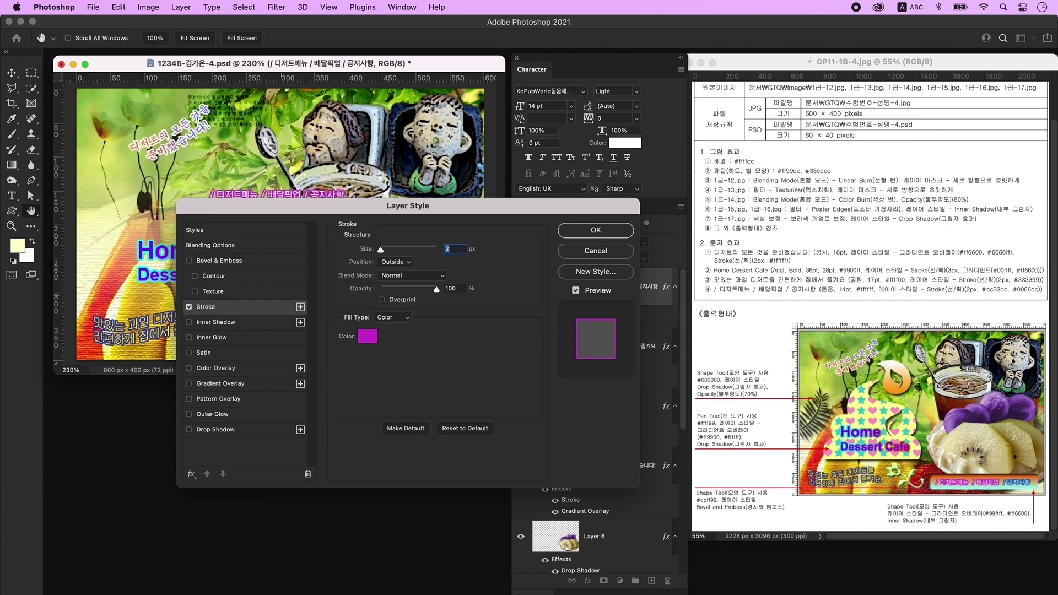
{"action": "key", "text": "Return"}
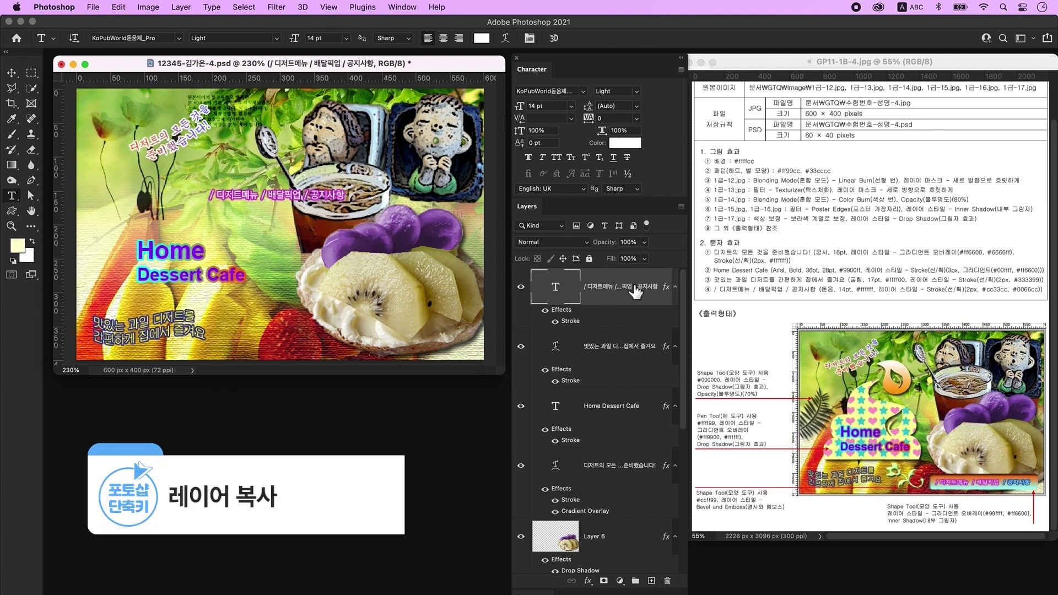
Duplicate the menu line, move the copy about 24 px down, and trim it to '/ 공지사항'
{"action": "key", "text": "ctrl+j"}
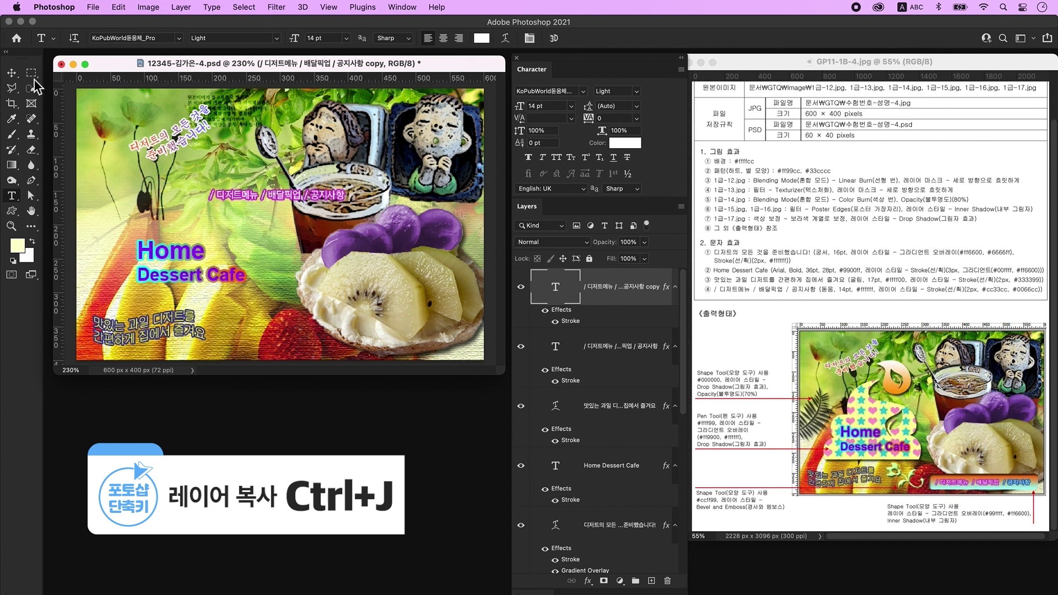
{"action": "left_click", "coordinate": [11, 72]}
{"action": "left_click_drag", "start_coordinate": [280, 194], "coordinate": [284, 217]}
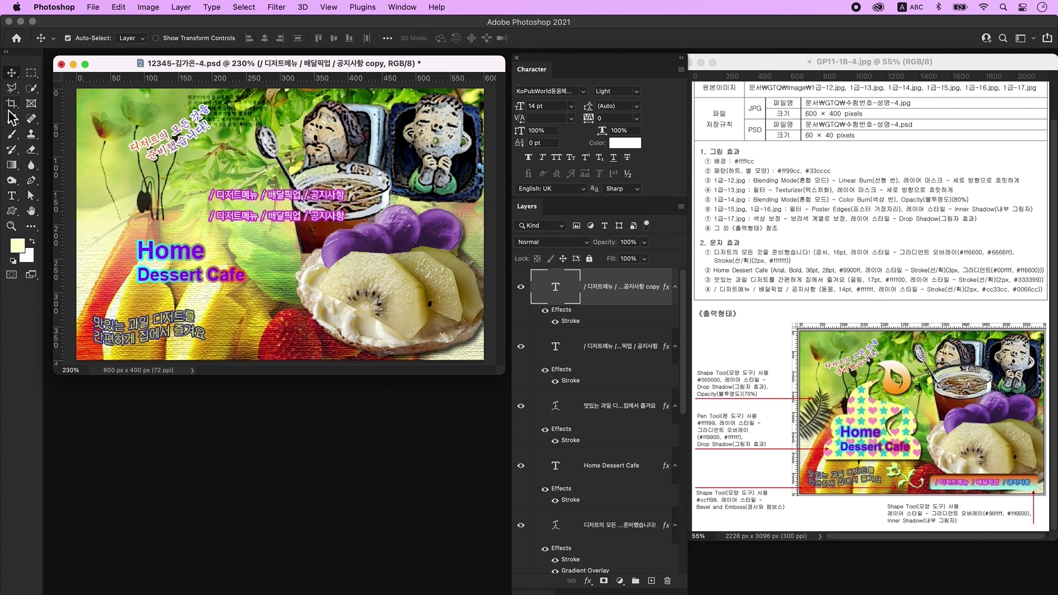
{"action": "left_click", "coordinate": [12, 196]}
{"action": "left_click_drag", "start_coordinate": [303, 220], "coordinate": [210, 216]}
{"action": "key", "text": "BackSpace"}
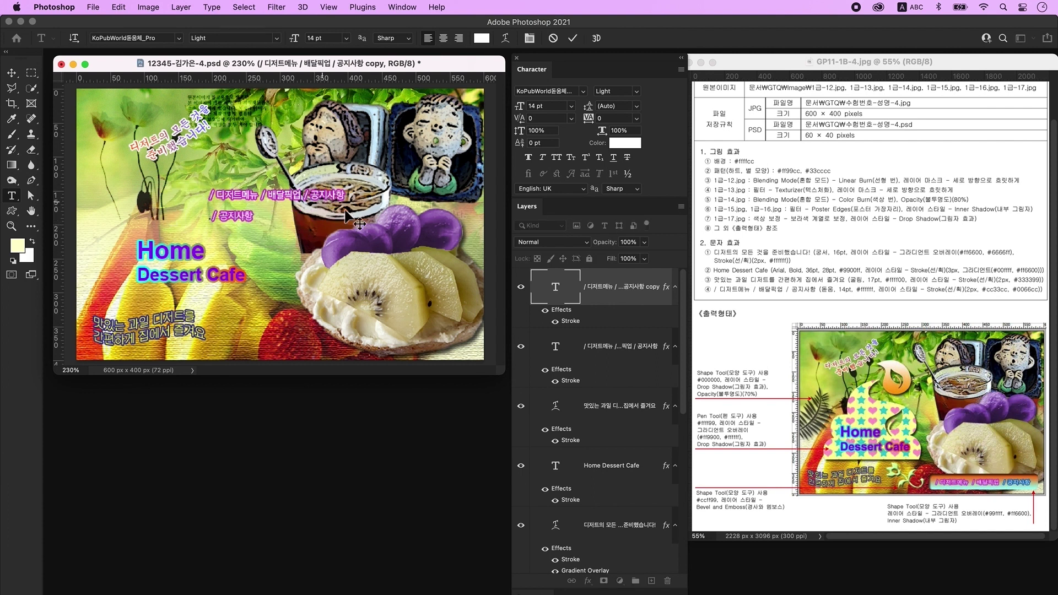
{"action": "left_click", "coordinate": [614, 346]}
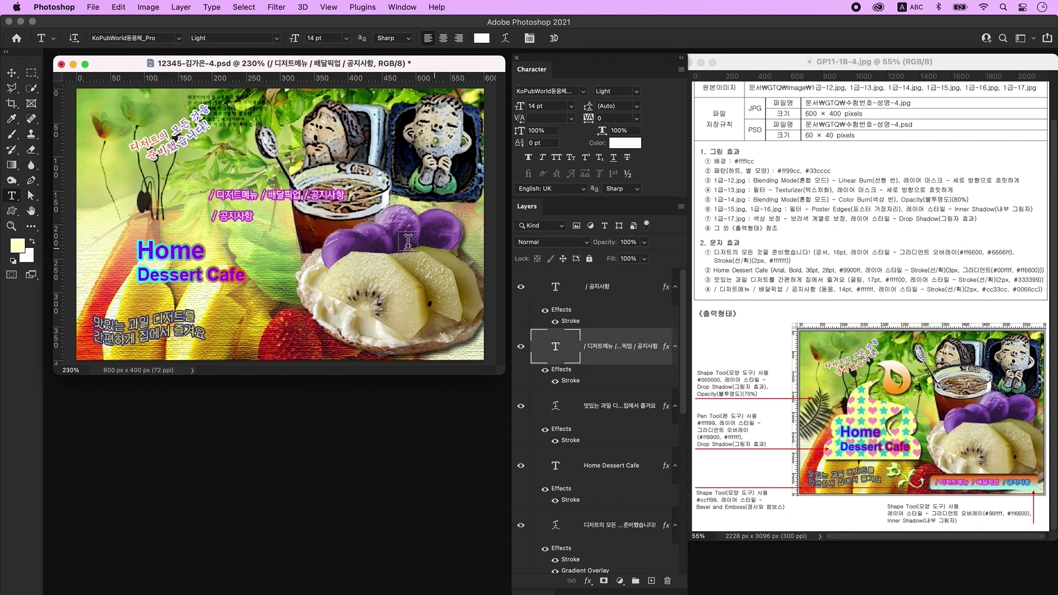
Remove '/ 공지사항' from the upper menu line
{"action": "left_click", "coordinate": [305, 202]}
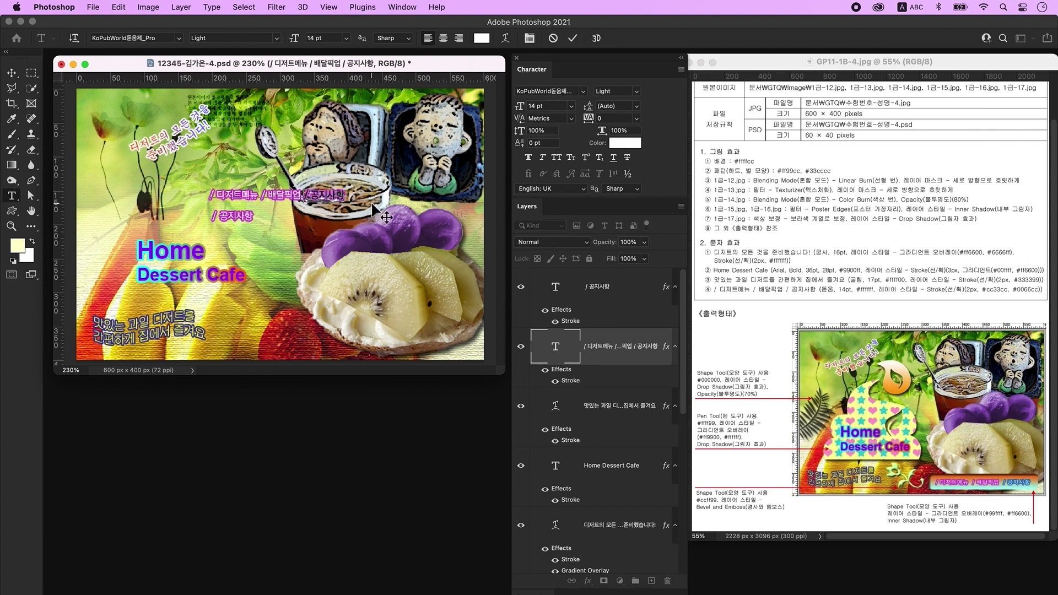
{"action": "key", "text": "BackSpace"}
{"action": "left_click", "coordinate": [11, 73]}
{"action": "left_click", "coordinate": [557, 303]}
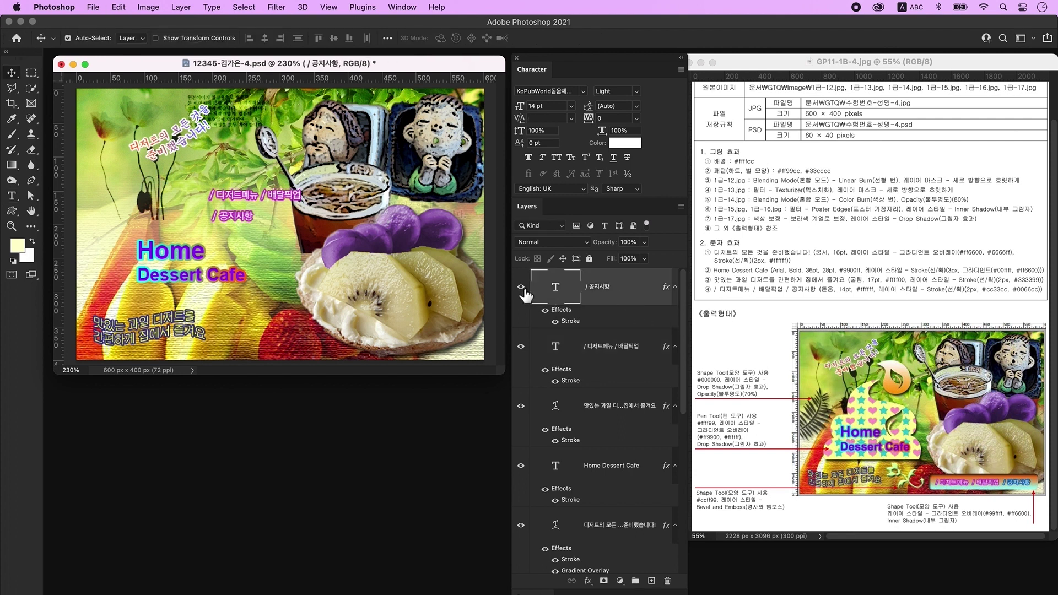
Change the 공지사항 text's stroke colour to blue #0066cc
{"action": "double_click", "coordinate": [633, 296]}
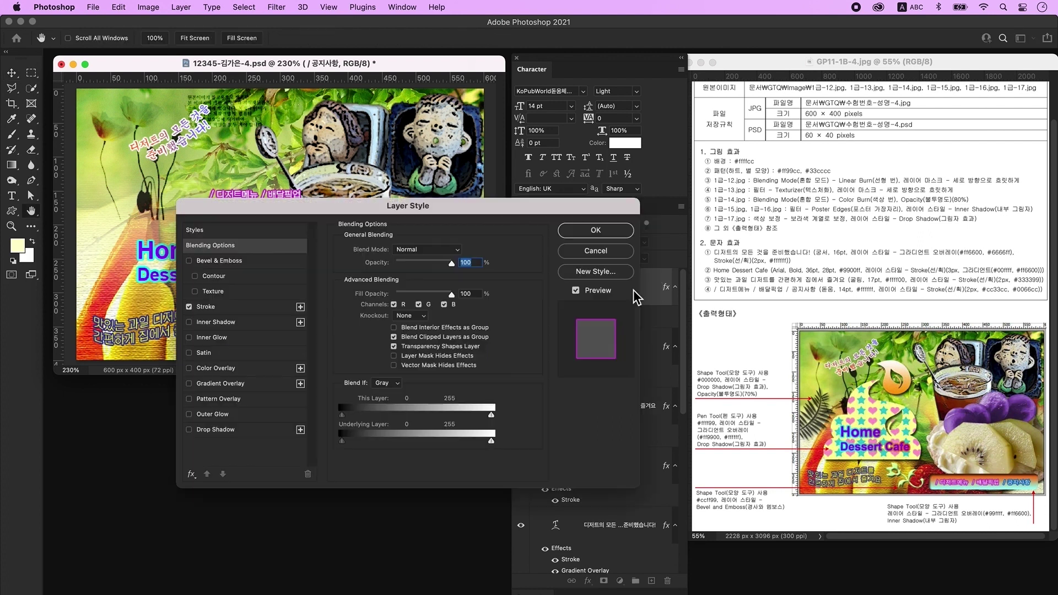
{"action": "left_click", "coordinate": [221, 312]}
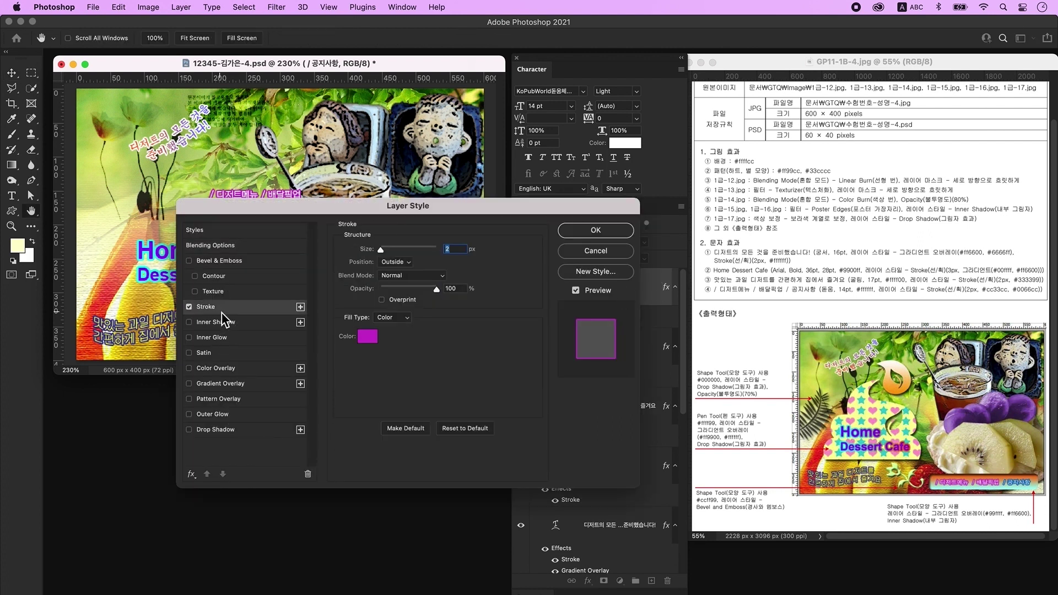
{"action": "left_click", "coordinate": [369, 340]}
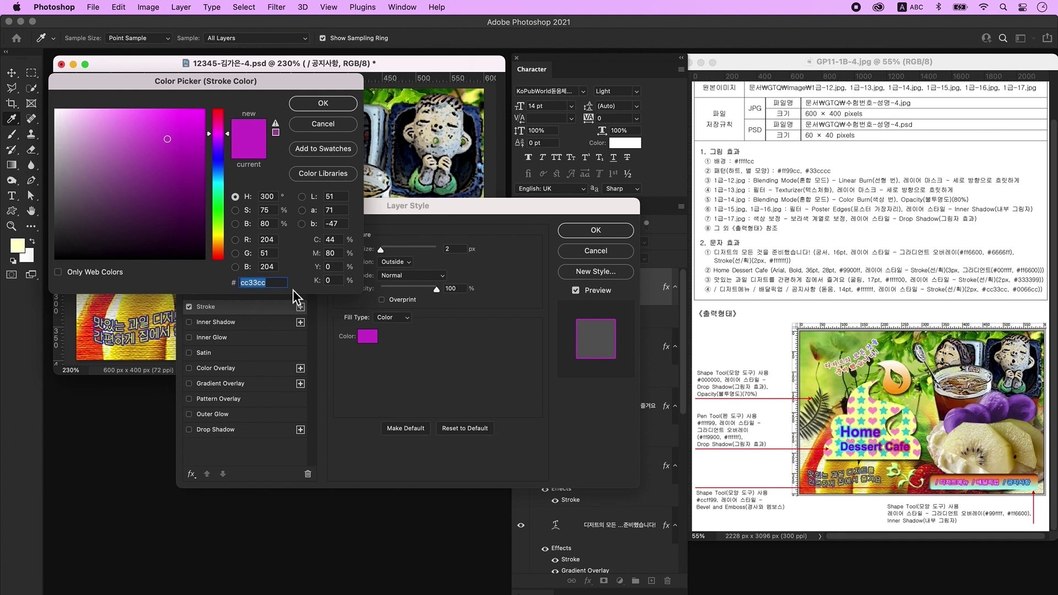
{"action": "type", "text": "0066cc"}
{"action": "key", "text": "Return"}
{"action": "key", "text": "Return"}
Move both menu text layers together to the poster's lower right
{"action": "left_click_drag", "start_coordinate": [226, 210], "coordinate": [324, 201]}
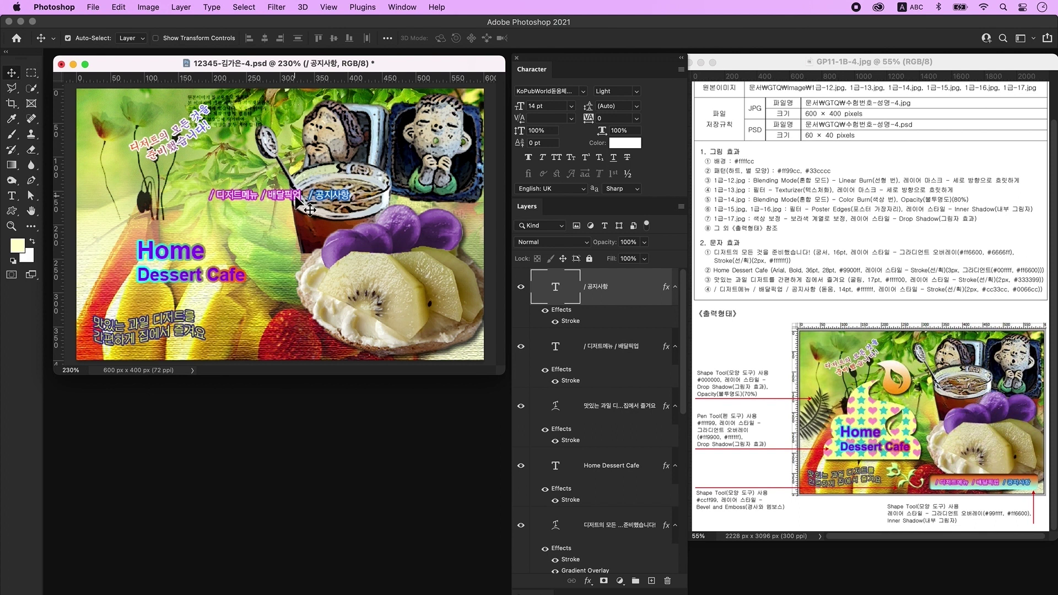
{"action": "left_click", "coordinate": [298, 204]}
{"action": "left_click", "coordinate": [339, 200], "text": "shift"}
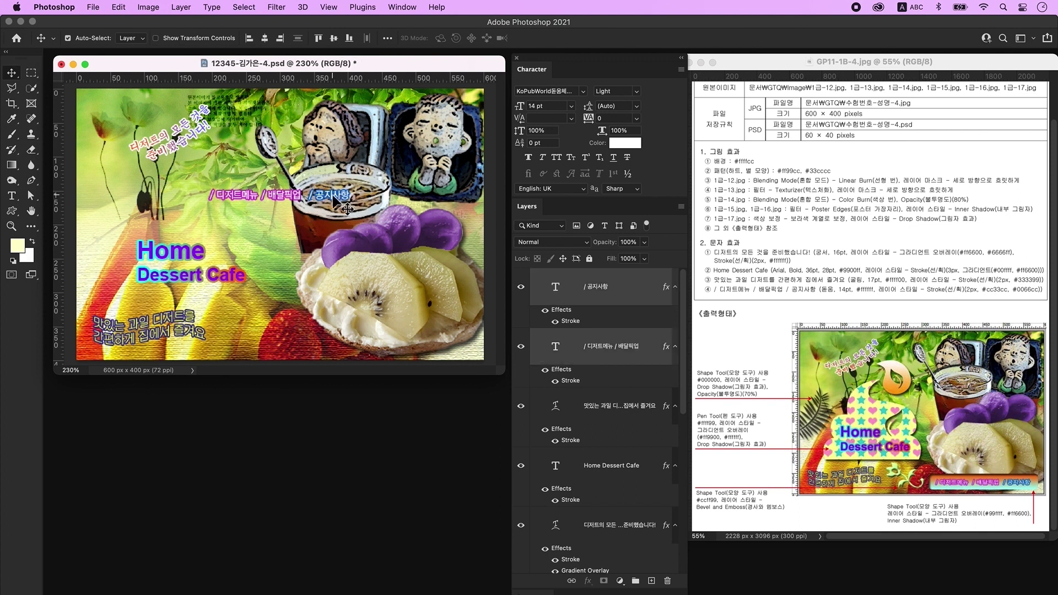
{"action": "left_click_drag", "start_coordinate": [334, 198], "coordinate": [441, 343]}
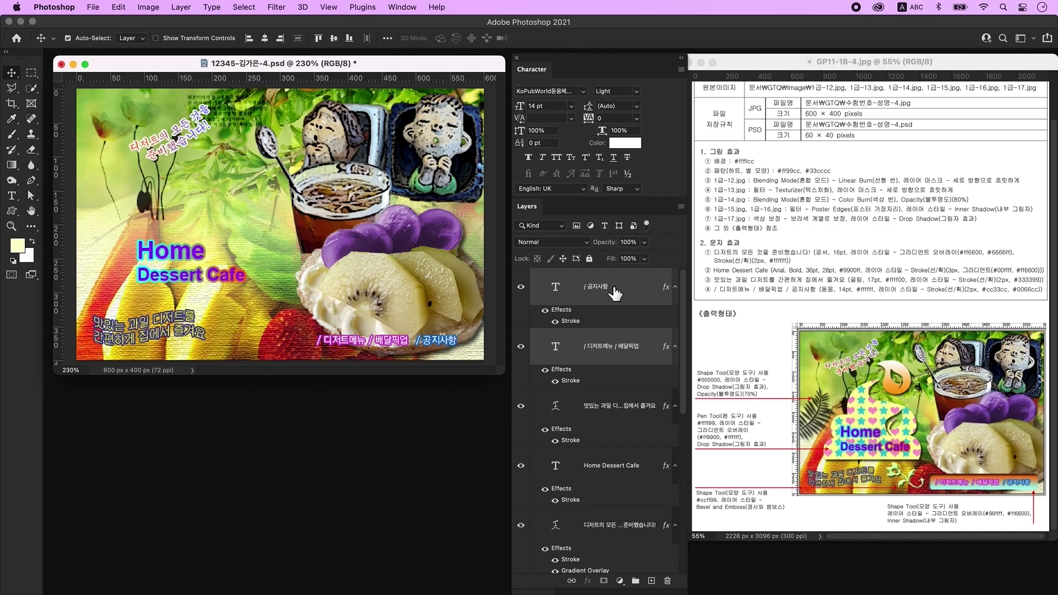
On a new top layer, draw a Fern custom shape about 122 × 97 px at the upper left
{"action": "left_click", "coordinate": [602, 272]}
{"action": "left_click", "coordinate": [652, 582]}
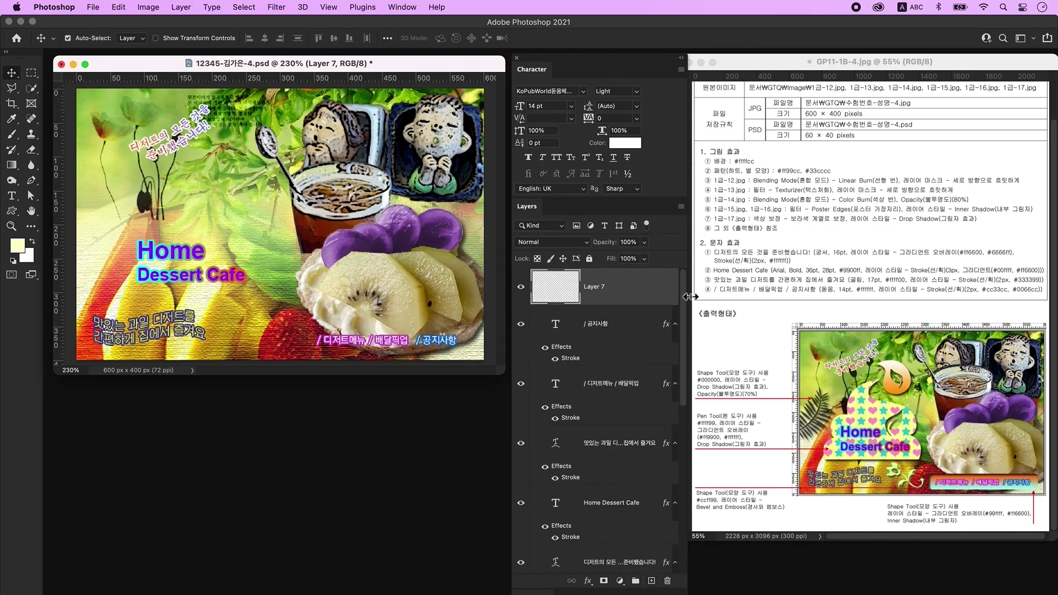
{"action": "left_click", "coordinate": [11, 211]}
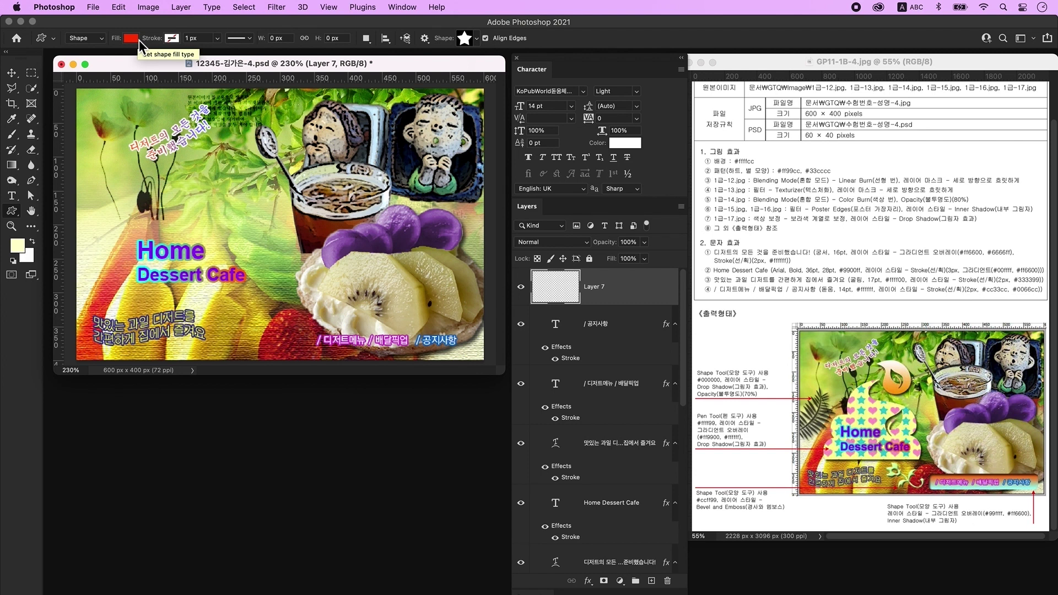
{"action": "left_click", "coordinate": [468, 40]}
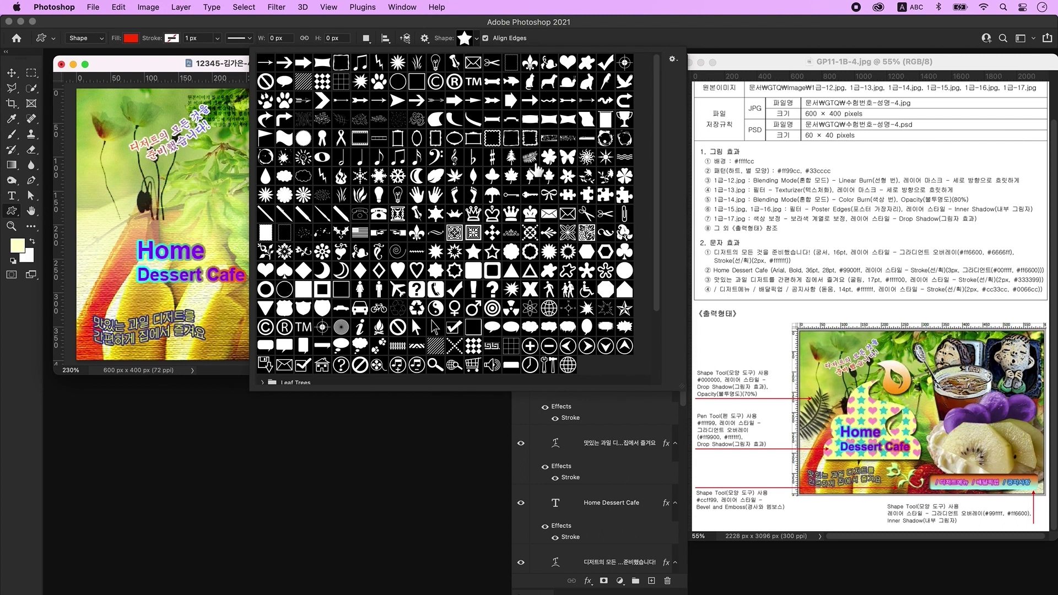
{"action": "left_click", "coordinate": [532, 161]}
{"action": "left_click", "coordinate": [134, 89]}
{"action": "left_click_drag", "start_coordinate": [88, 169], "coordinate": [170, 238]}
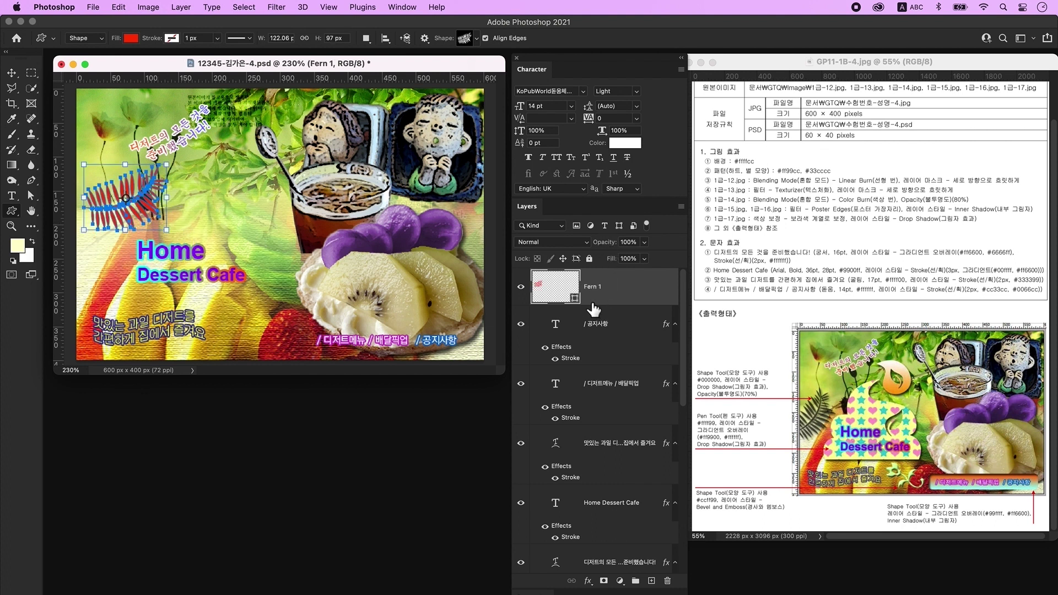
Fill the fern shape with black #000000
{"action": "double_click", "coordinate": [550, 292]}
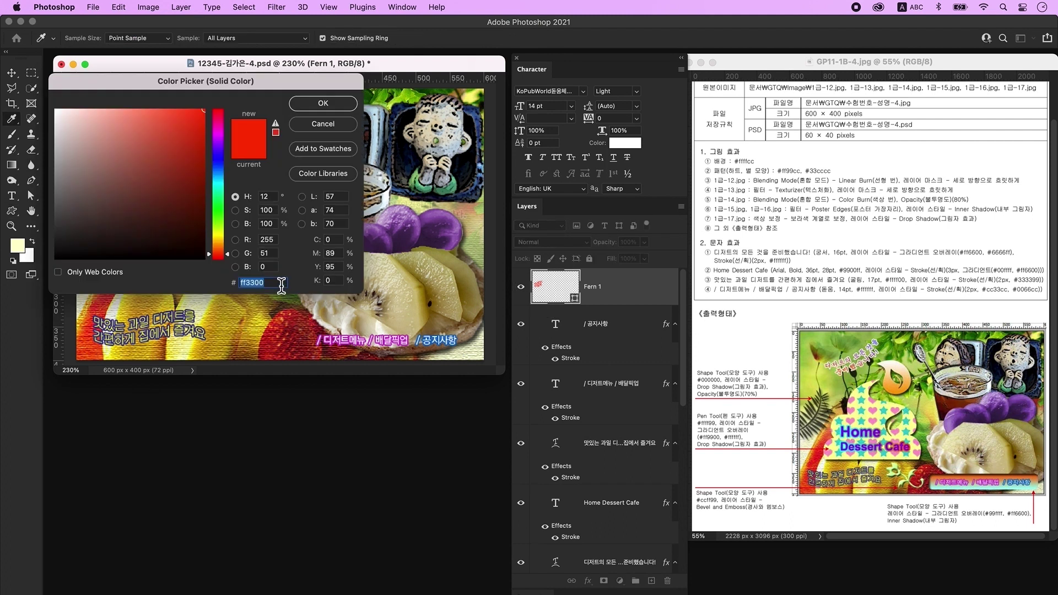
{"action": "type", "text": "000000"}
{"action": "key", "text": "Return"}
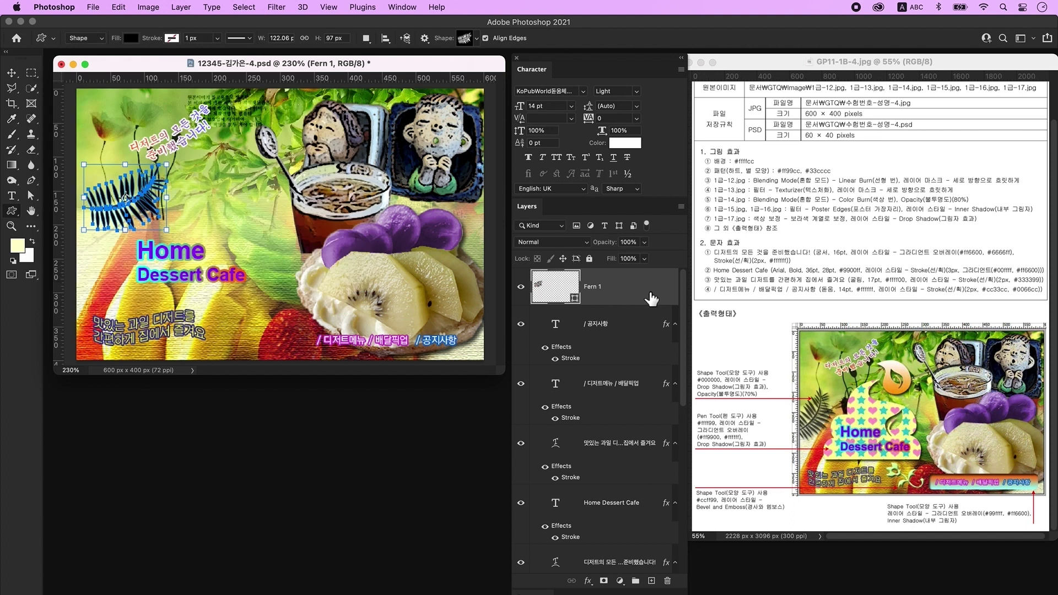
Give the fern a drop shadow and set its layer opacity to 70%
{"action": "double_click", "coordinate": [652, 298]}
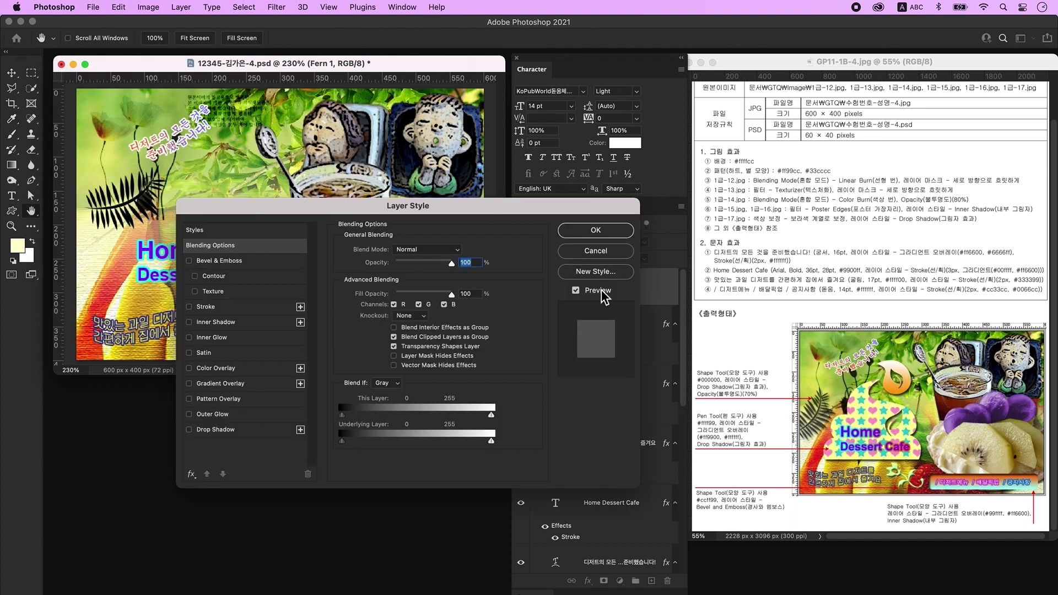
{"action": "left_click", "coordinate": [244, 432]}
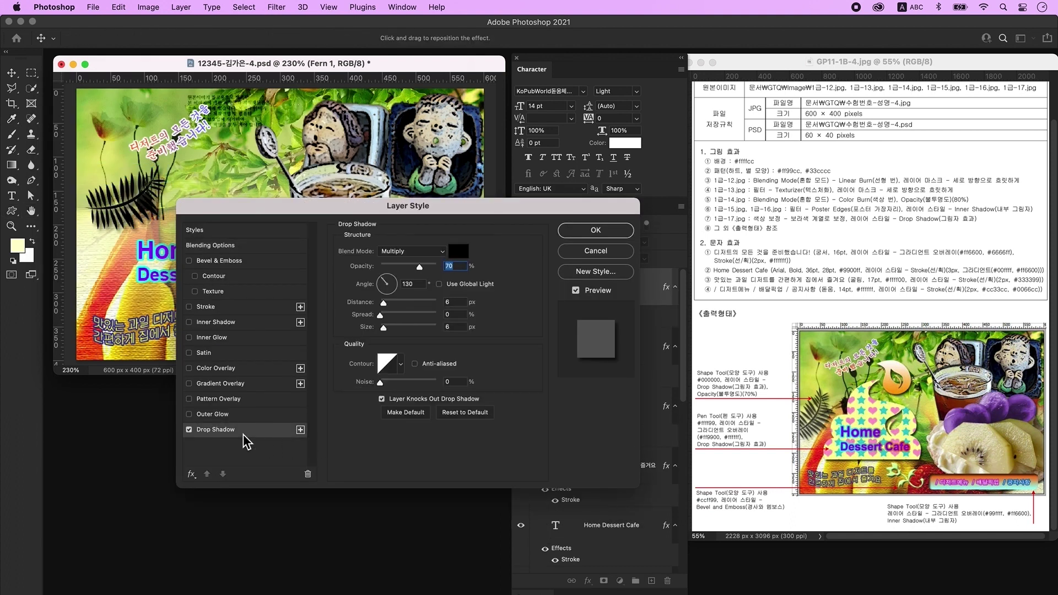
{"action": "left_click", "coordinate": [577, 230]}
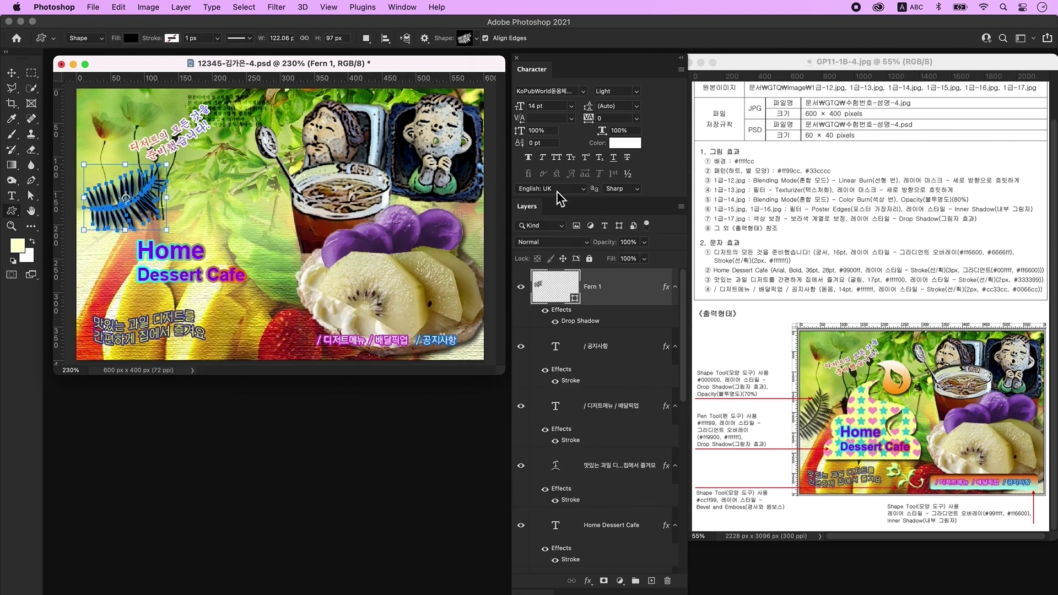
{"action": "left_click", "coordinate": [625, 243]}
{"action": "type", "text": "70"}
{"action": "key", "text": "Return"}
Scale the fern to 87%, rotate it −35° at the left edge, then add an empty layer above
{"action": "key", "text": "v"}
{"action": "left_click_drag", "start_coordinate": [127, 200], "coordinate": [130, 207]}
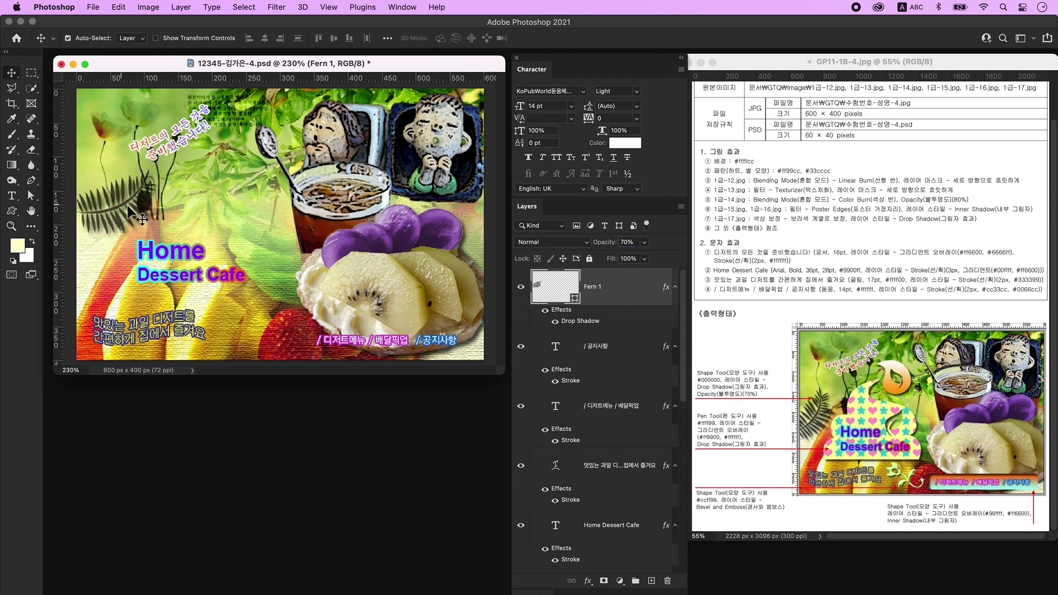
{"action": "key", "text": "ctrl+t"}
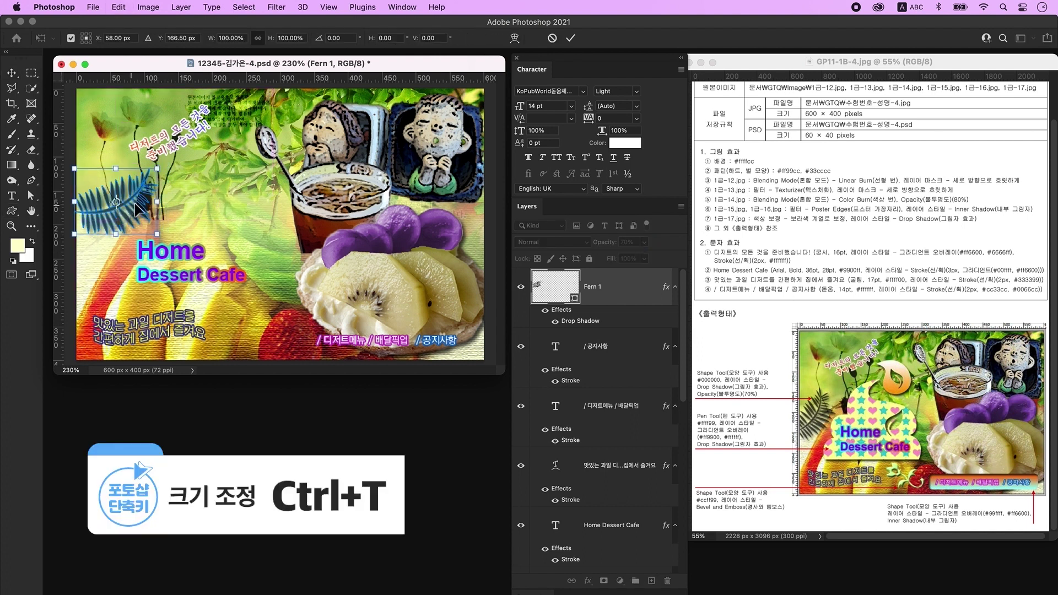
{"action": "left_click_drag", "start_coordinate": [164, 171], "coordinate": [91, 209]}
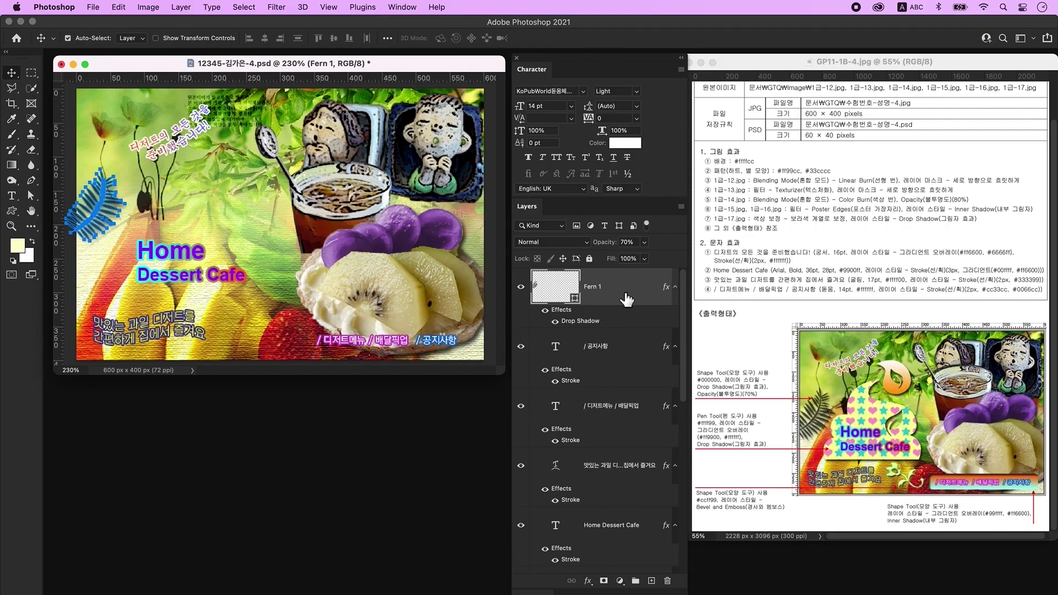
{"action": "left_click", "coordinate": [651, 581]}
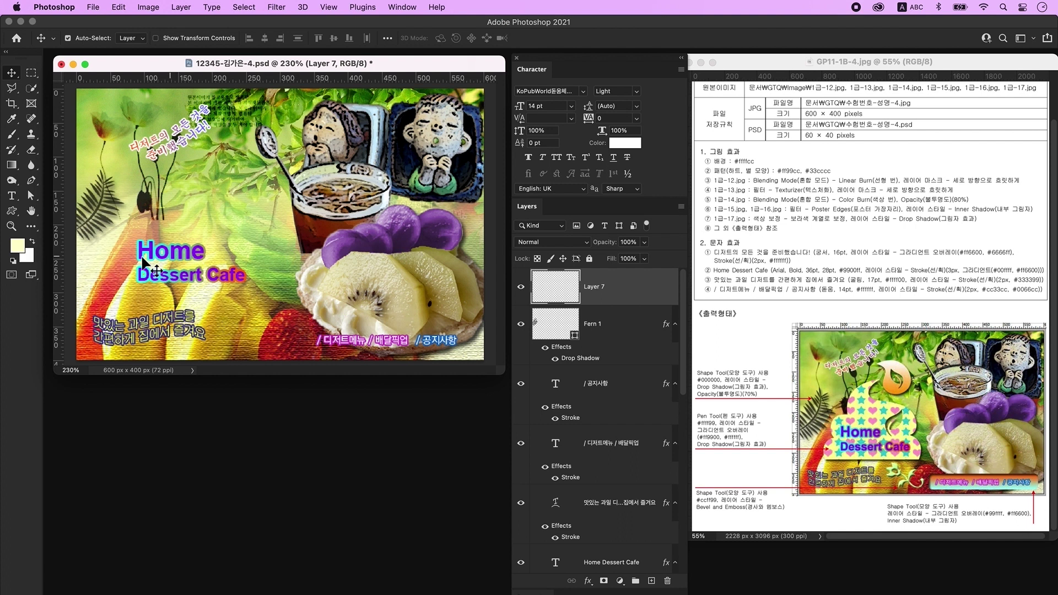
Set the Pen tool to Shape mode and draw the red swirl outline left of centre
{"action": "key", "text": "p"}
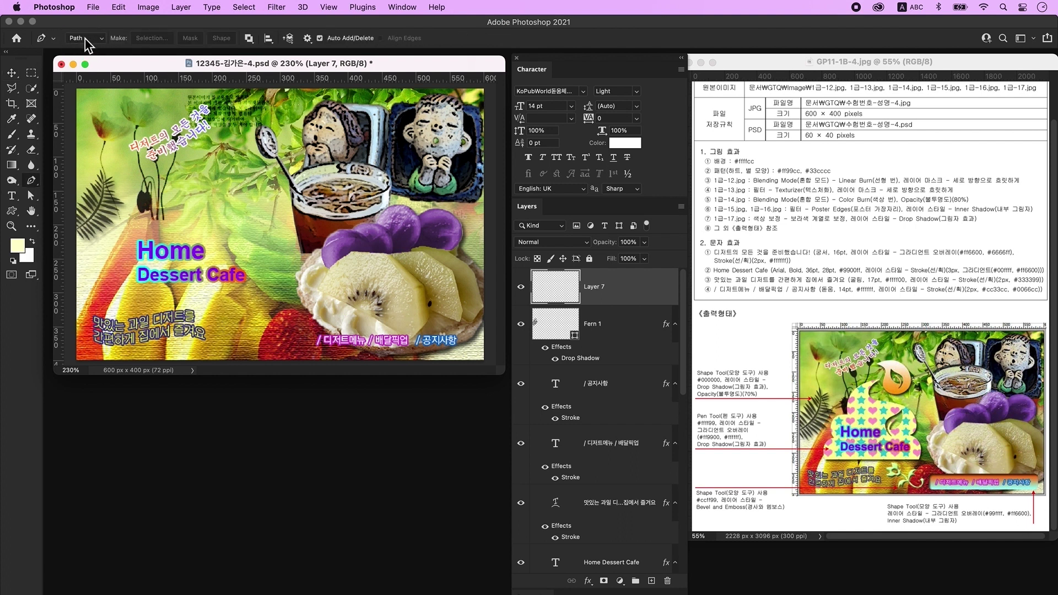
{"action": "left_click", "coordinate": [84, 38]}
{"action": "left_click", "coordinate": [94, 31]}
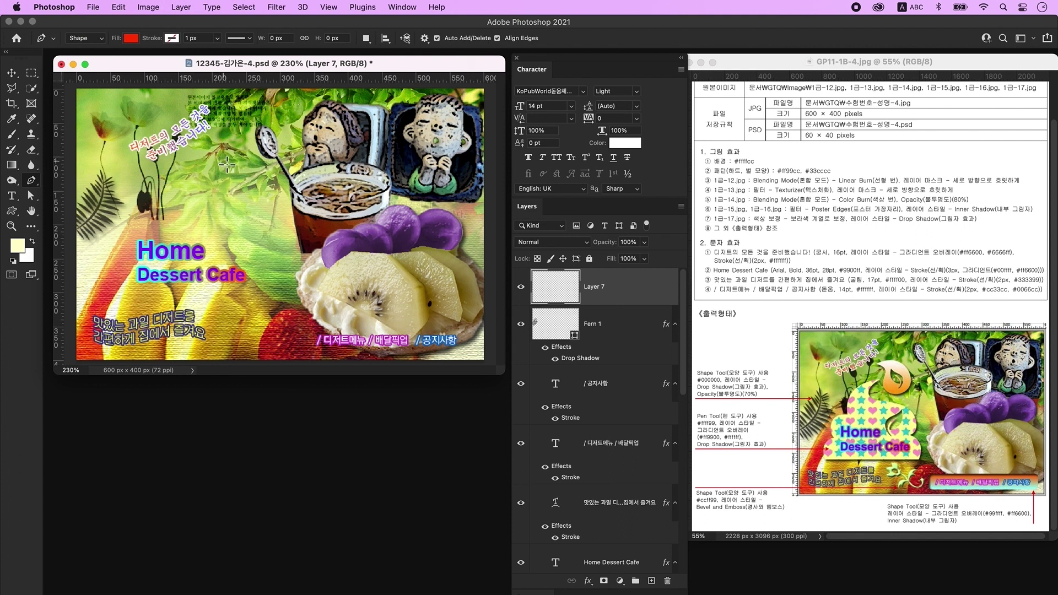
{"action": "key", "text": "ctrl+space"}
{"action": "left_click", "coordinate": [32, 180]}
{"action": "left_click", "coordinate": [222, 155]}
{"action": "left_click_drag", "start_coordinate": [188, 206], "coordinate": [147, 288]}
{"action": "left_click", "coordinate": [289, 281]}
{"action": "left_click_drag", "start_coordinate": [279, 244], "coordinate": [220, 171]}
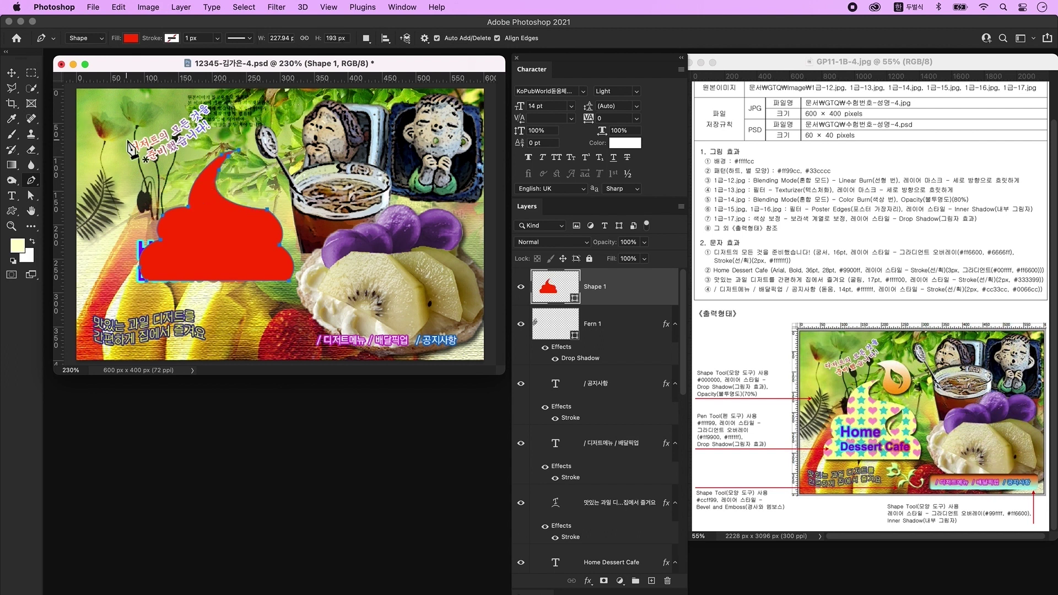
Refine the red swirl's curves and tip by moving anchors with the Direct Selection tool
{"action": "left_click", "coordinate": [32, 198]}
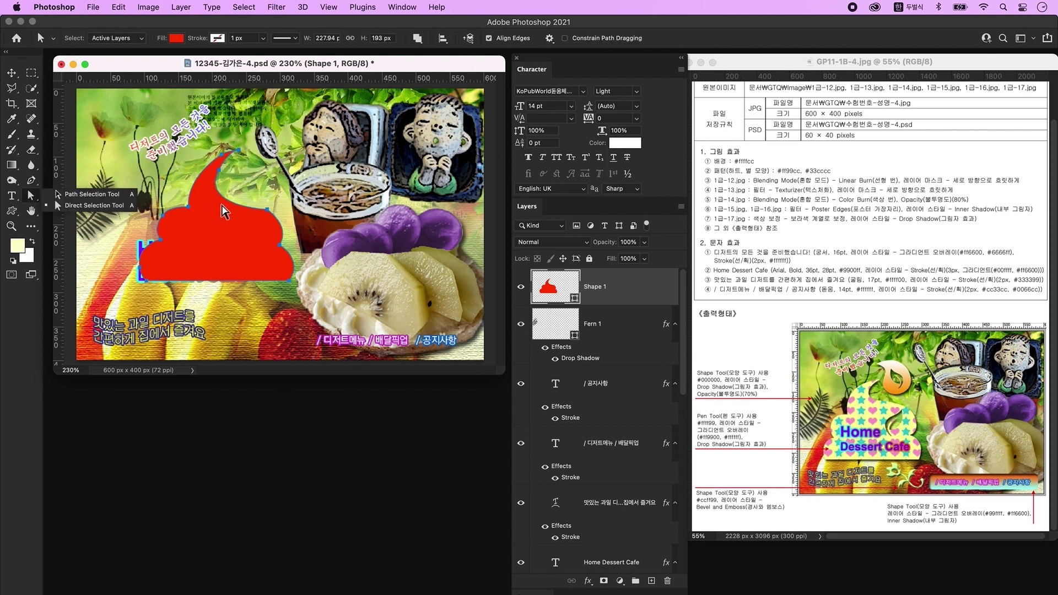
{"action": "left_click", "coordinate": [94, 204]}
{"action": "left_click", "coordinate": [268, 213]}
{"action": "left_click_drag", "start_coordinate": [275, 222], "coordinate": [300, 221]}
{"action": "left_click_drag", "start_coordinate": [223, 153], "coordinate": [224, 158]}
{"action": "mouse_move", "coordinate": [199, 208]}
{"action": "left_mouse_down"}
{"action": "mouse_move", "coordinate": [225, 175]}
{"action": "mouse_move", "coordinate": [221, 212]}
{"action": "mouse_move", "coordinate": [185, 207]}
{"action": "left_mouse_up"}
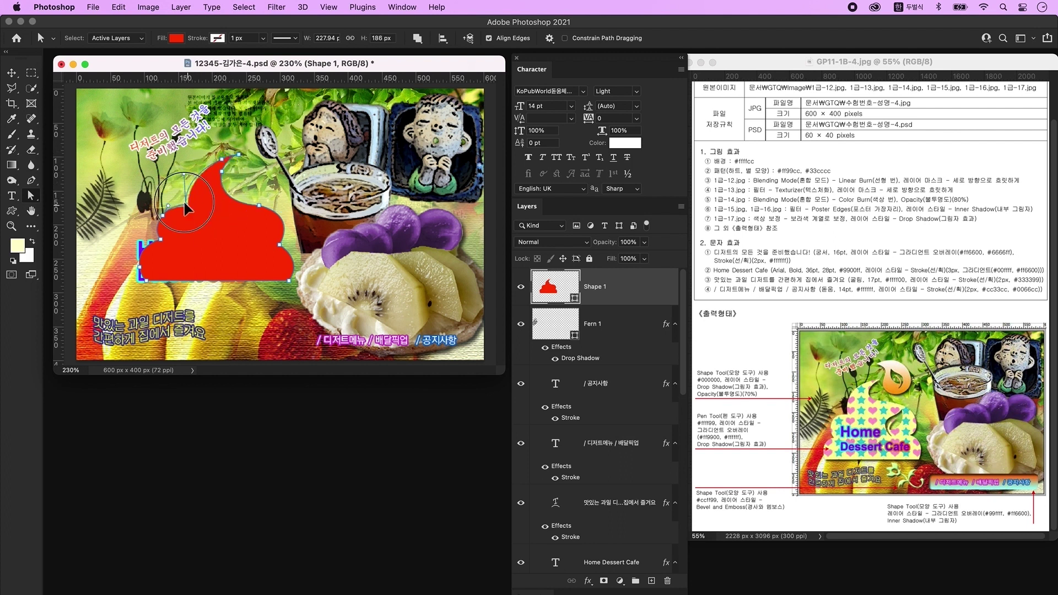
{"action": "left_click_drag", "start_coordinate": [262, 280], "coordinate": [263, 288]}
{"action": "left_click", "coordinate": [265, 291]}
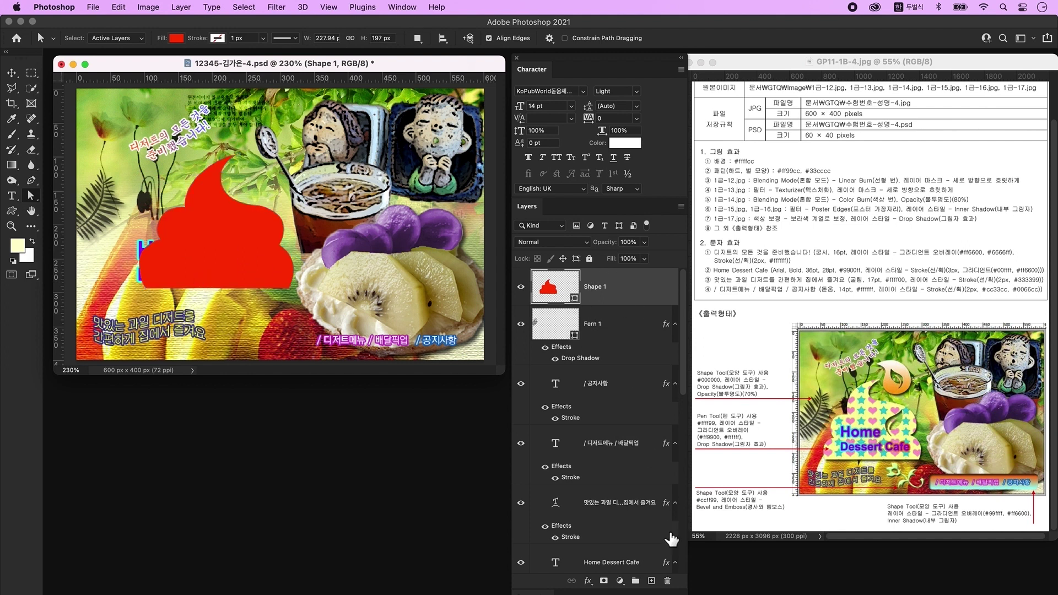
On a new layer, draw the extra red lobe (Shape 2) on top of the swirl
{"action": "left_click", "coordinate": [652, 580]}
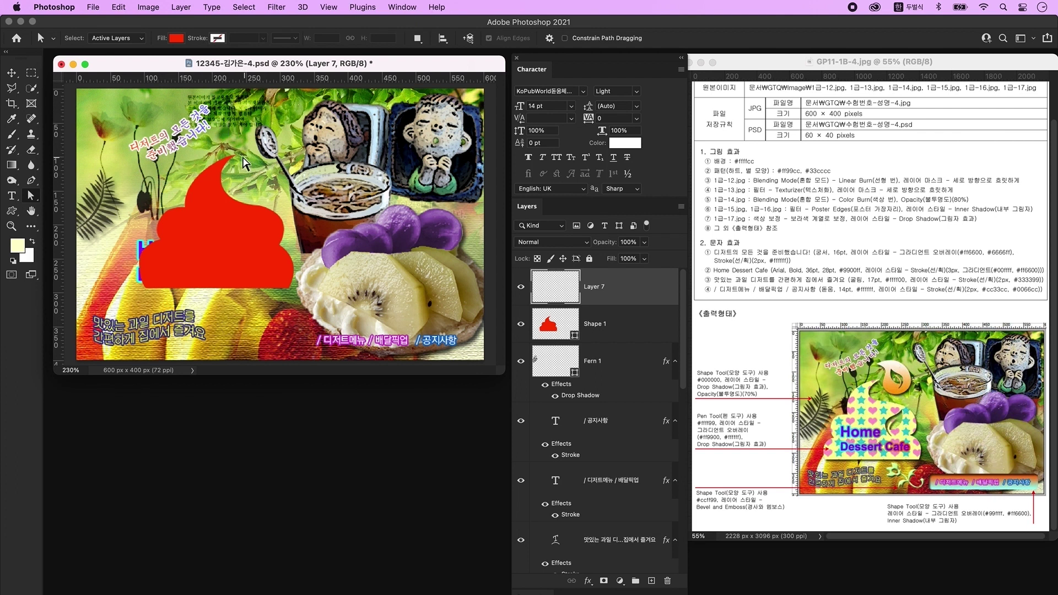
{"action": "left_click", "coordinate": [32, 180]}
{"action": "left_click", "coordinate": [239, 134]}
{"action": "left_click_drag", "start_coordinate": [265, 187], "coordinate": [229, 154]}
{"action": "left_click", "coordinate": [239, 134]}
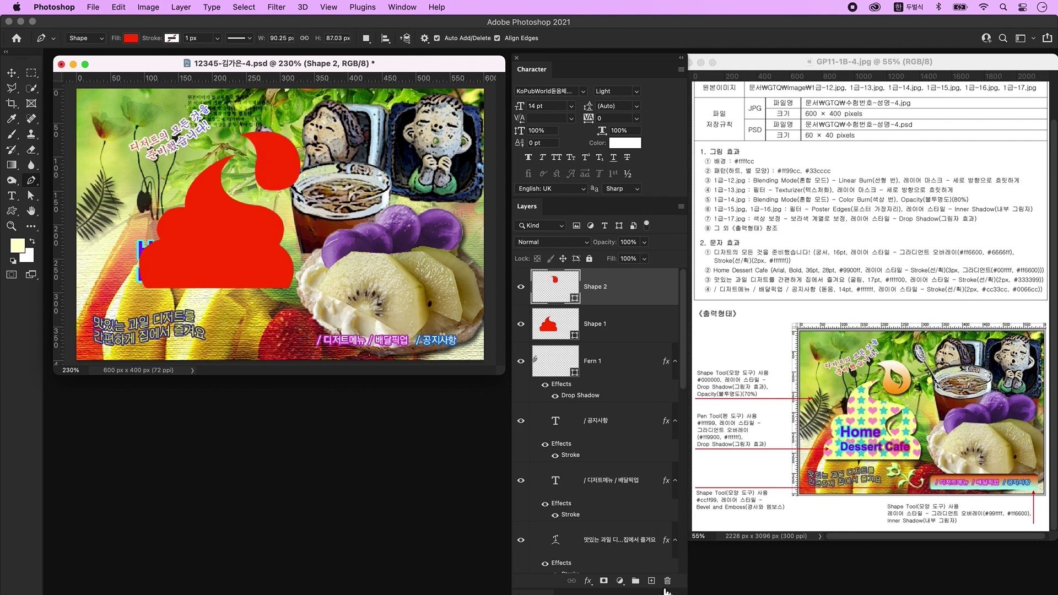
On a new layer, draw a small yellow leaf (Shape 3) and move it inside the swirl
{"action": "left_click", "coordinate": [651, 581]}
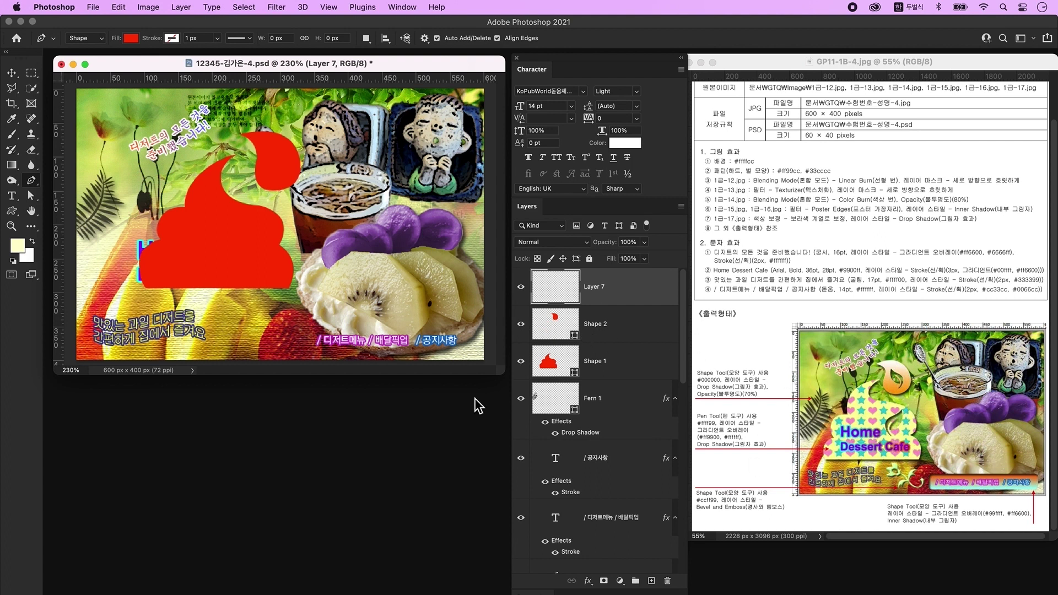
{"action": "left_click", "coordinate": [228, 232]}
{"action": "left_click", "coordinate": [245, 214]}
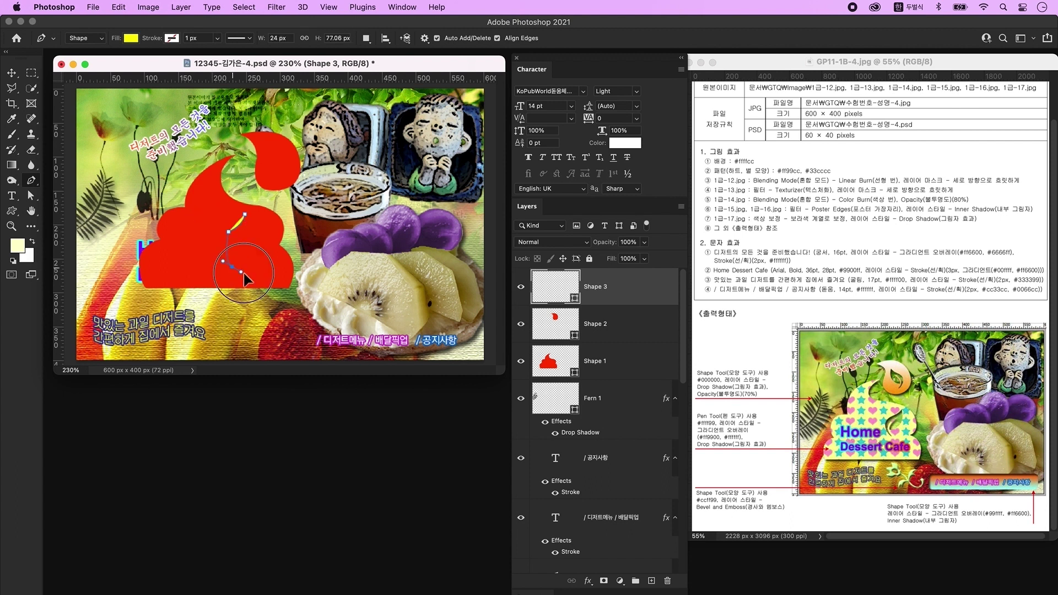
{"action": "left_click_drag", "start_coordinate": [232, 267], "coordinate": [251, 242]}
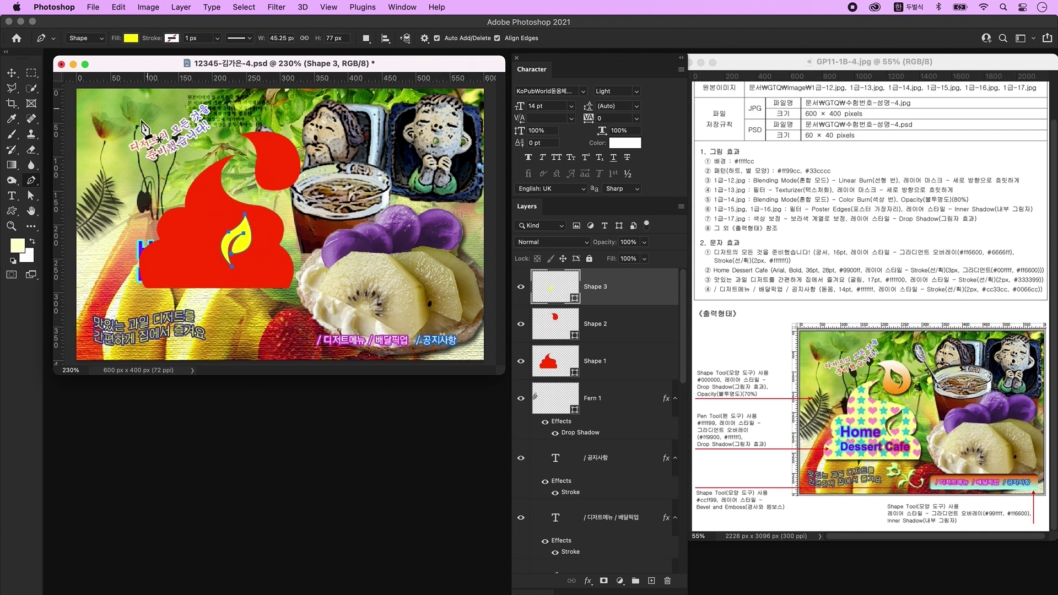
{"action": "key", "text": "v"}
{"action": "left_click_drag", "start_coordinate": [240, 230], "coordinate": [257, 251]}
{"action": "left_click", "coordinate": [624, 294]}
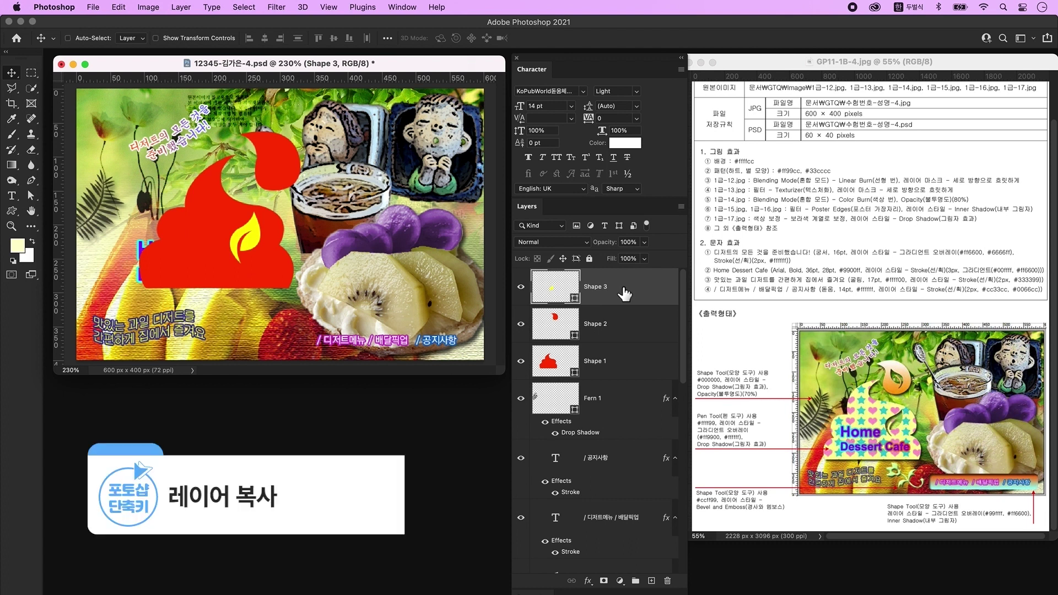
Duplicate the yellow leaf, move the copy onto the upper flame and scale it to about 71%
{"action": "key", "text": "ctrl+j"}
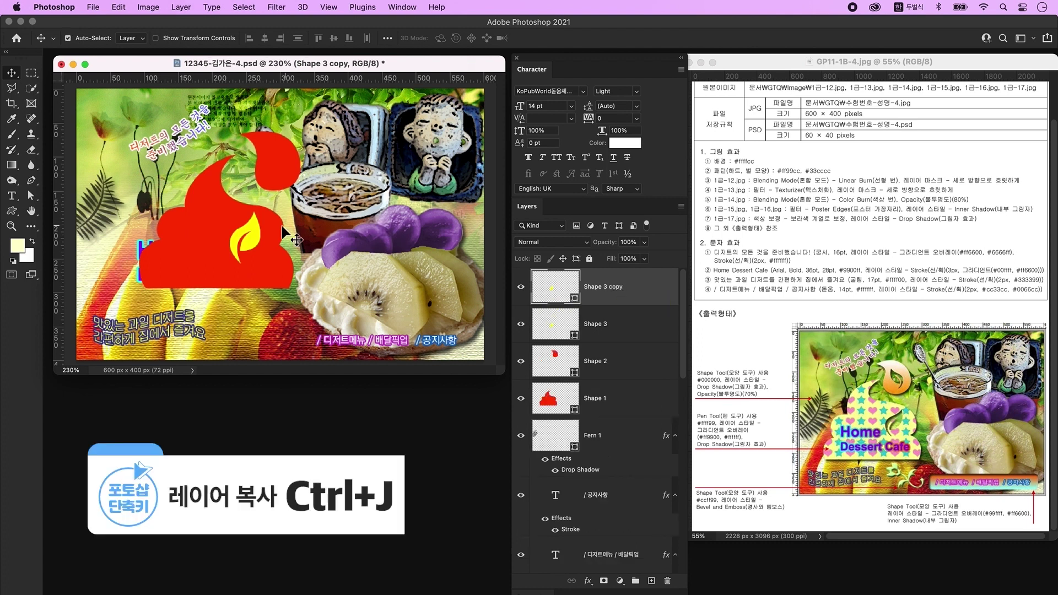
{"action": "left_click_drag", "start_coordinate": [247, 246], "coordinate": [279, 178]}
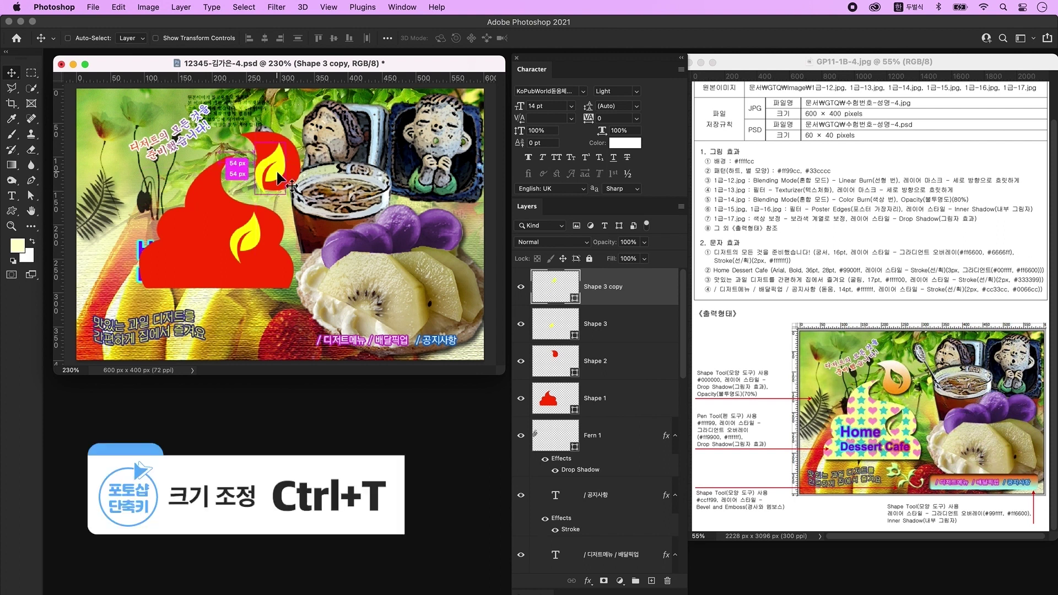
{"action": "key", "text": "ctrl+t"}
{"action": "right_click", "coordinate": [279, 176]}
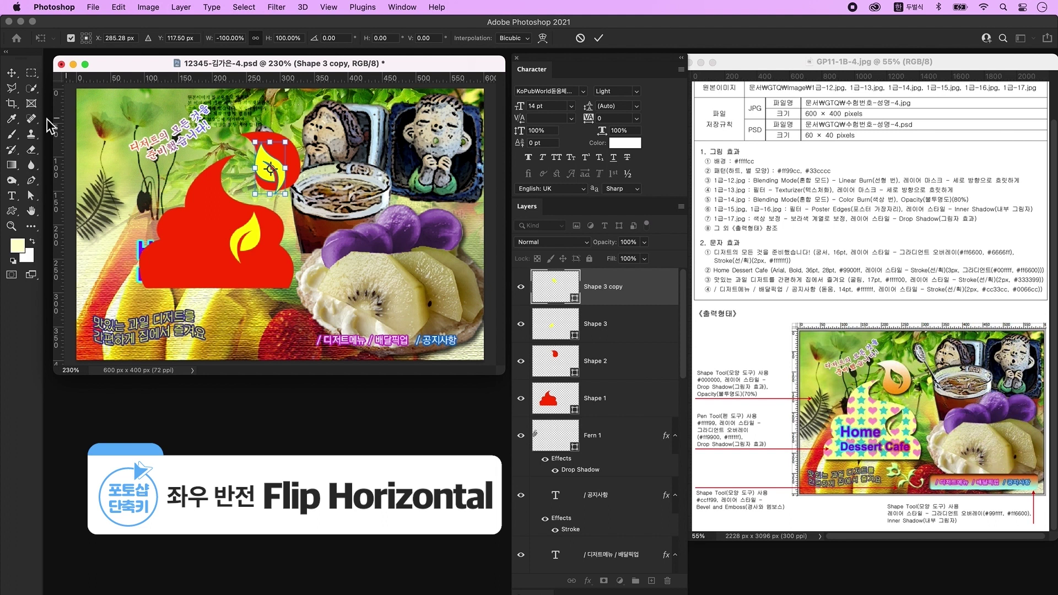
{"action": "key", "text": "super+z"}
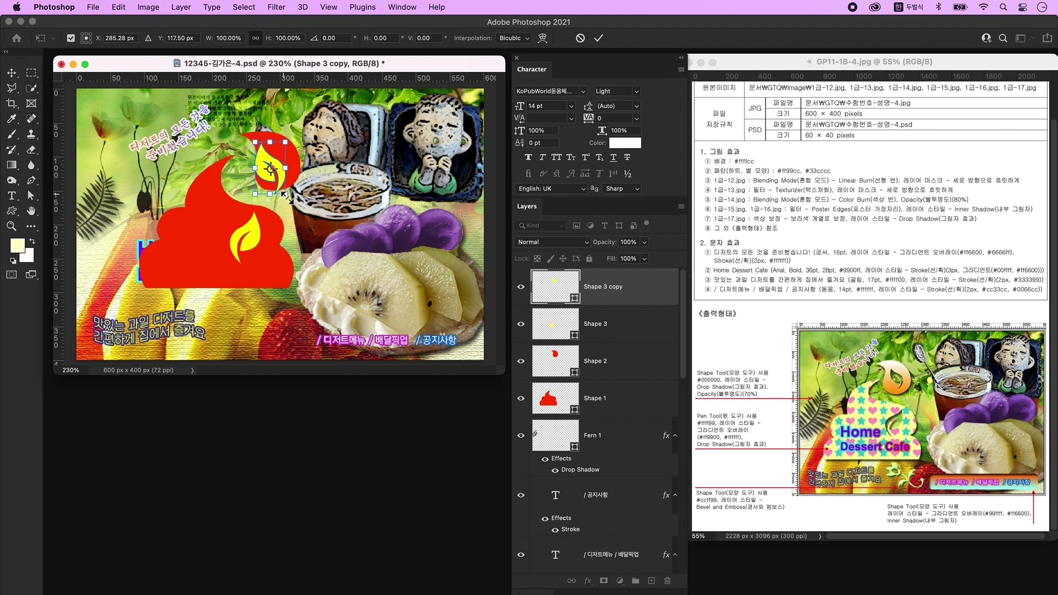
{"action": "left_click_drag", "start_coordinate": [287, 194], "coordinate": [277, 180]}
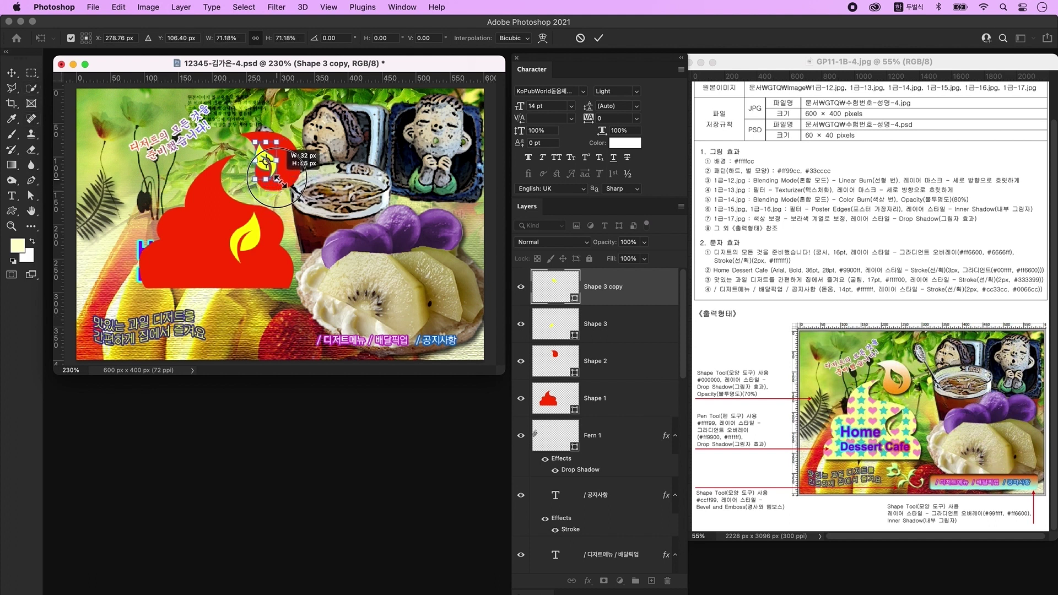
{"action": "key", "text": "Return"}
Restack the upper flame Shape 2 above Shape 3 and verify it by toggling its visibility
{"action": "left_click", "coordinate": [603, 363]}
{"action": "left_click_drag", "start_coordinate": [606, 366], "coordinate": [600, 306]}
{"action": "left_click", "coordinate": [554, 290]}
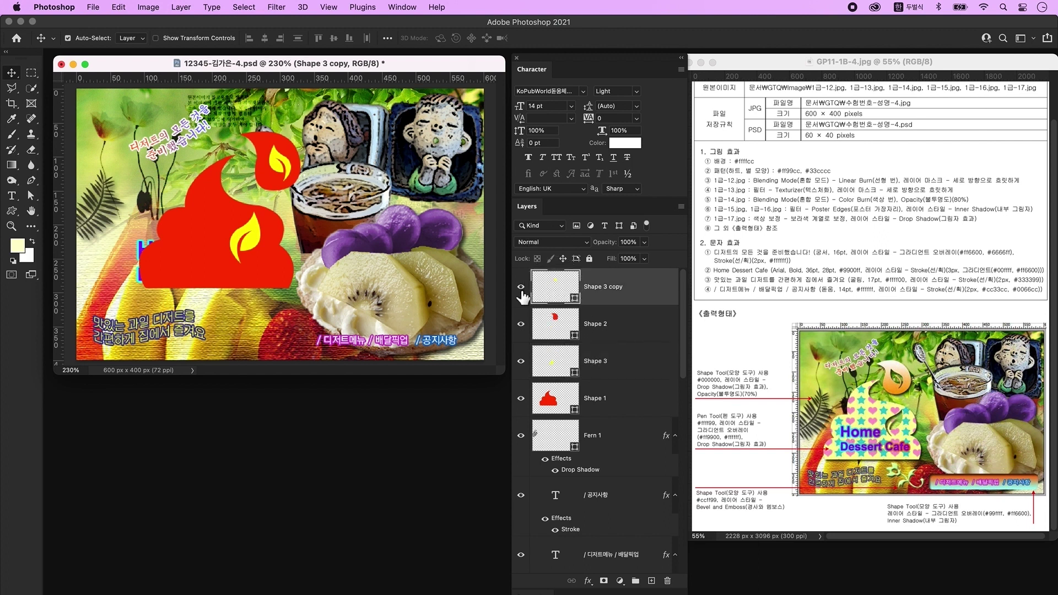
{"action": "left_click", "coordinate": [523, 327]}
{"action": "left_click", "coordinate": [523, 326]}
{"action": "left_click", "coordinate": [528, 333]}
Toggle visibility of Shape 3 and Shape 1 to check the swirl's layers
{"action": "left_click", "coordinate": [522, 369]}
{"action": "left_click", "coordinate": [521, 364]}
{"action": "left_click", "coordinate": [521, 364]}
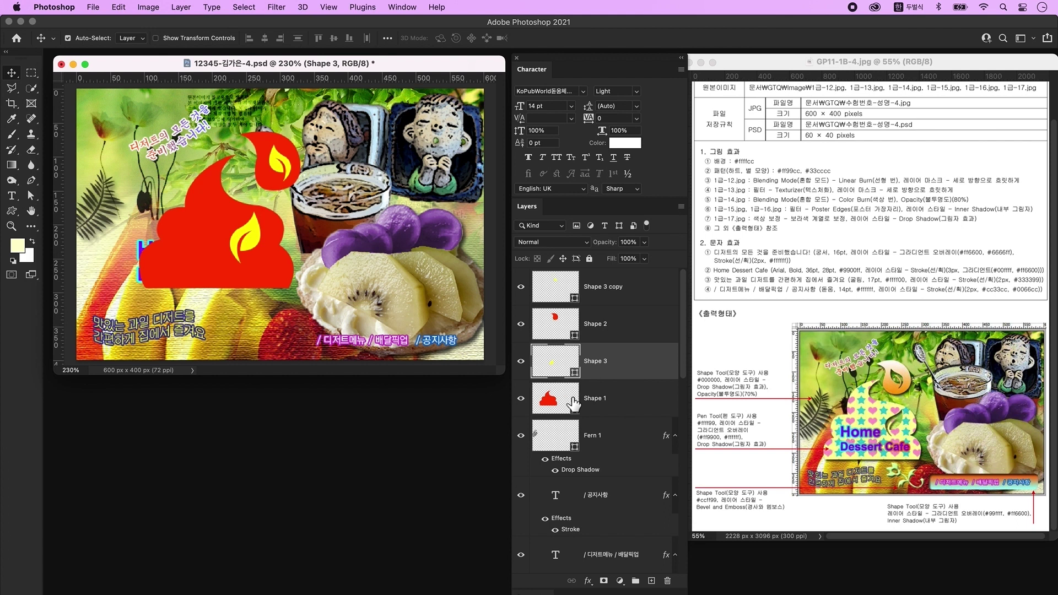
{"action": "left_click", "coordinate": [526, 407]}
{"action": "left_click", "coordinate": [521, 398]}
{"action": "left_click", "coordinate": [520, 398]}
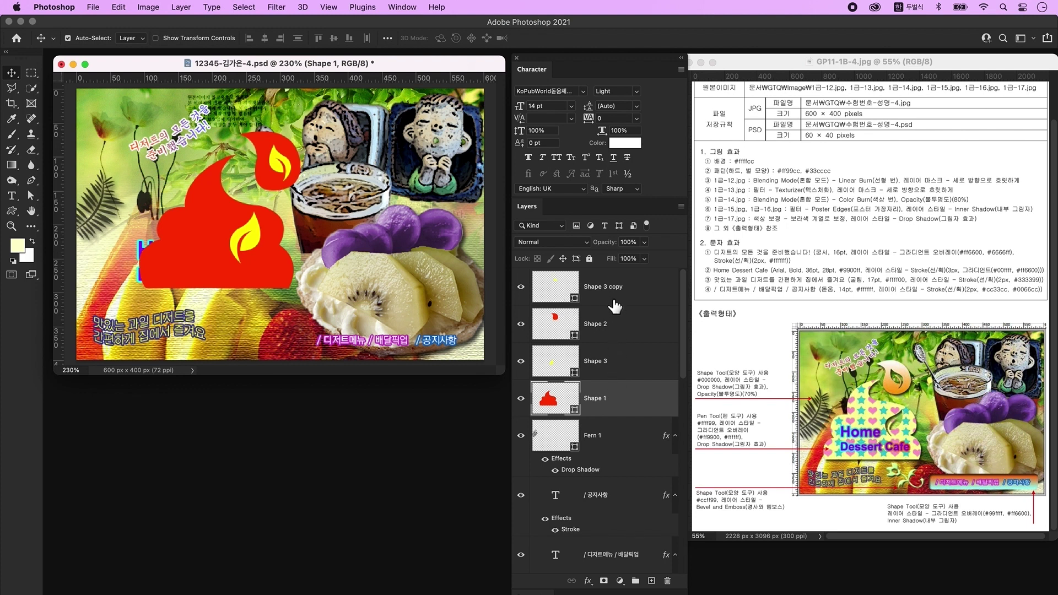
Set the small leaf copy to Subtract Front Shape and merge it with the upper flame Shape 2
{"action": "left_click", "coordinate": [616, 300]}
{"action": "left_click", "coordinate": [31, 196]}
{"action": "left_click", "coordinate": [30, 198]}
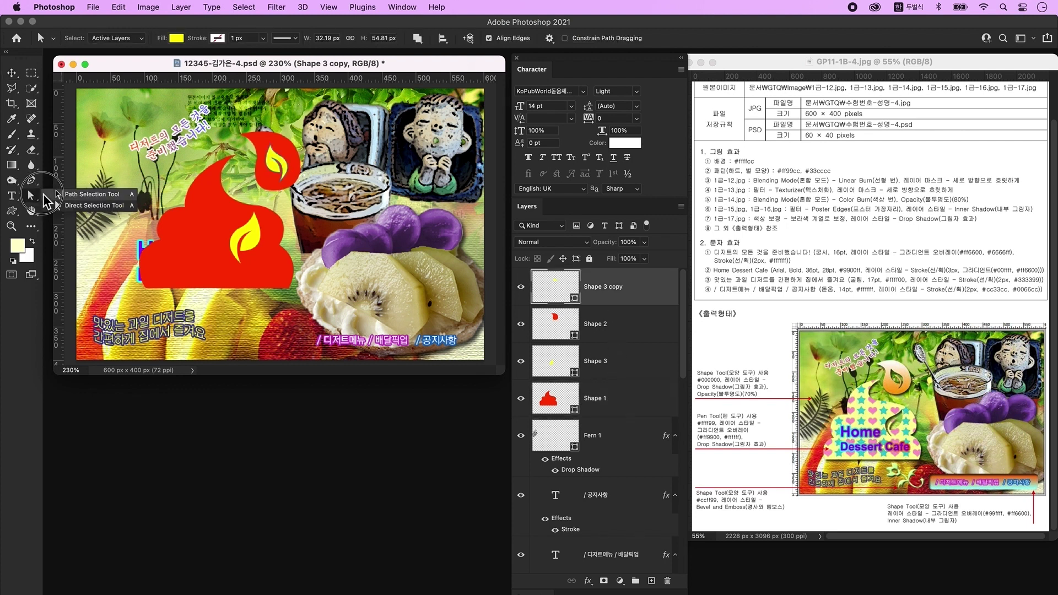
{"action": "left_click", "coordinate": [91, 208]}
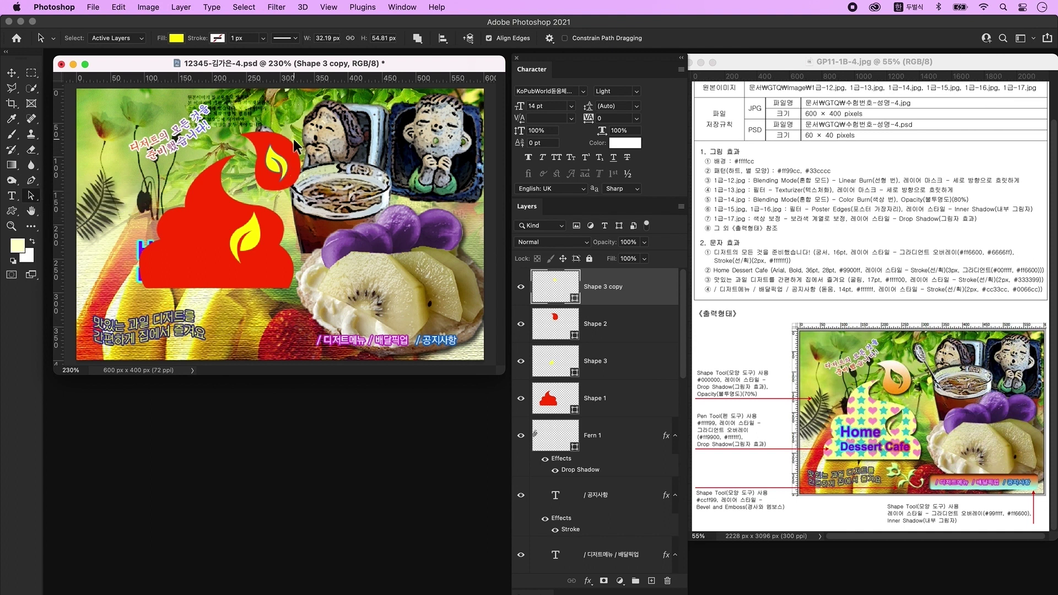
{"action": "left_click", "coordinate": [274, 165]}
{"action": "left_click", "coordinate": [282, 165]}
{"action": "left_click", "coordinate": [422, 42]}
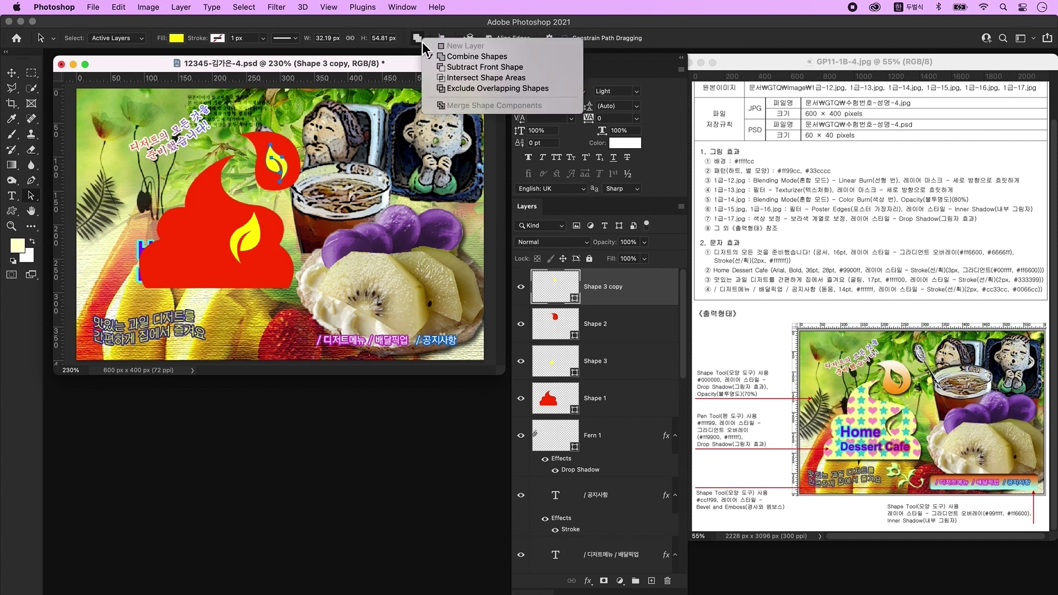
{"action": "left_click", "coordinate": [475, 67]}
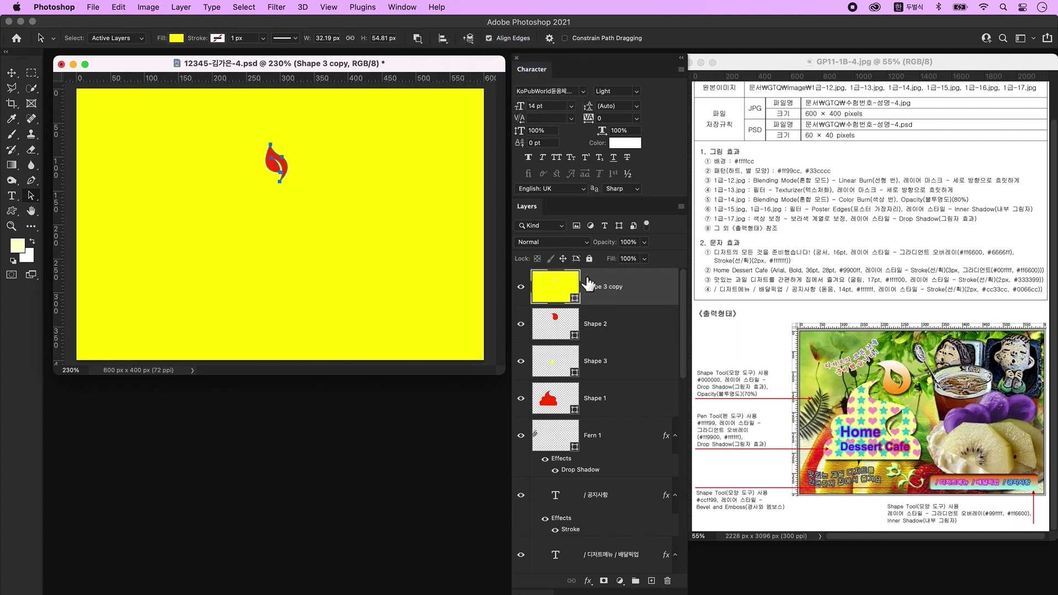
{"action": "left_click", "coordinate": [622, 331]}
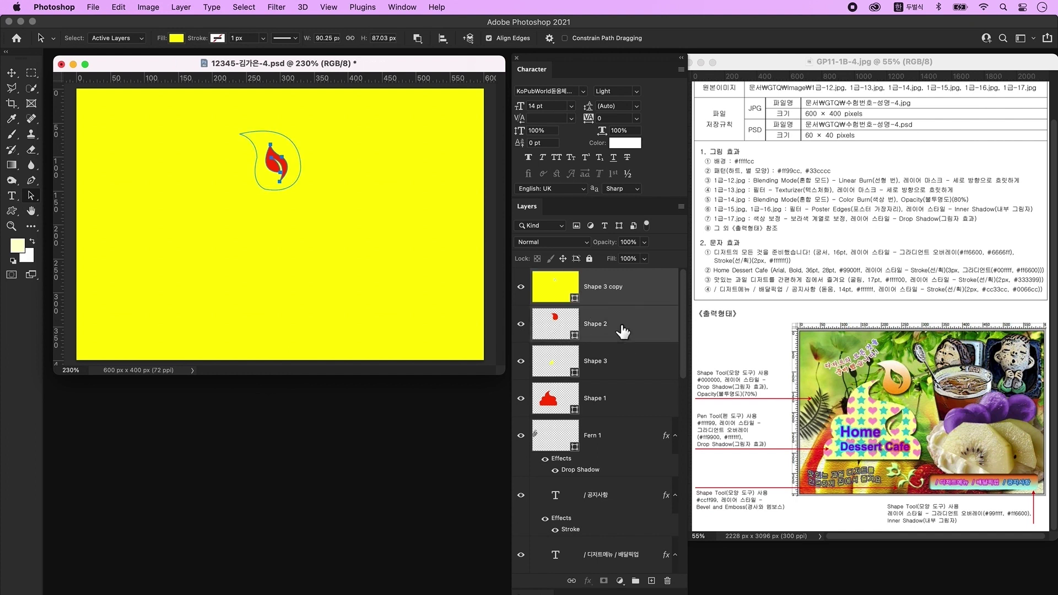
{"action": "key", "text": "ctrl+e"}
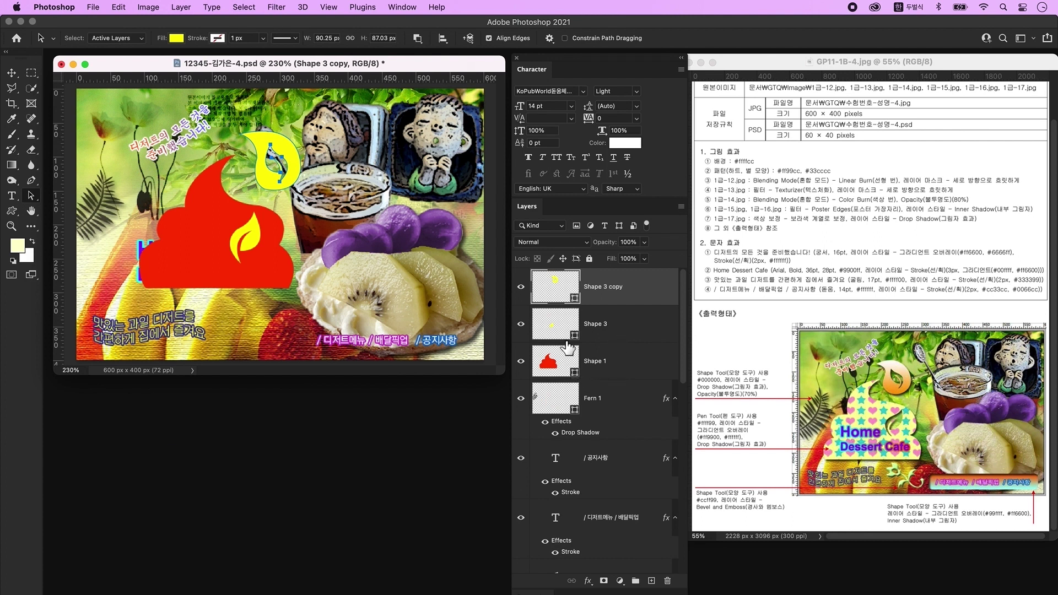
Set the lower leaf Shape 3 to Subtract Front Shape and merge it with Shape 1
{"action": "left_click", "coordinate": [549, 329]}
{"action": "left_click", "coordinate": [522, 325]}
{"action": "left_click", "coordinate": [521, 325]}
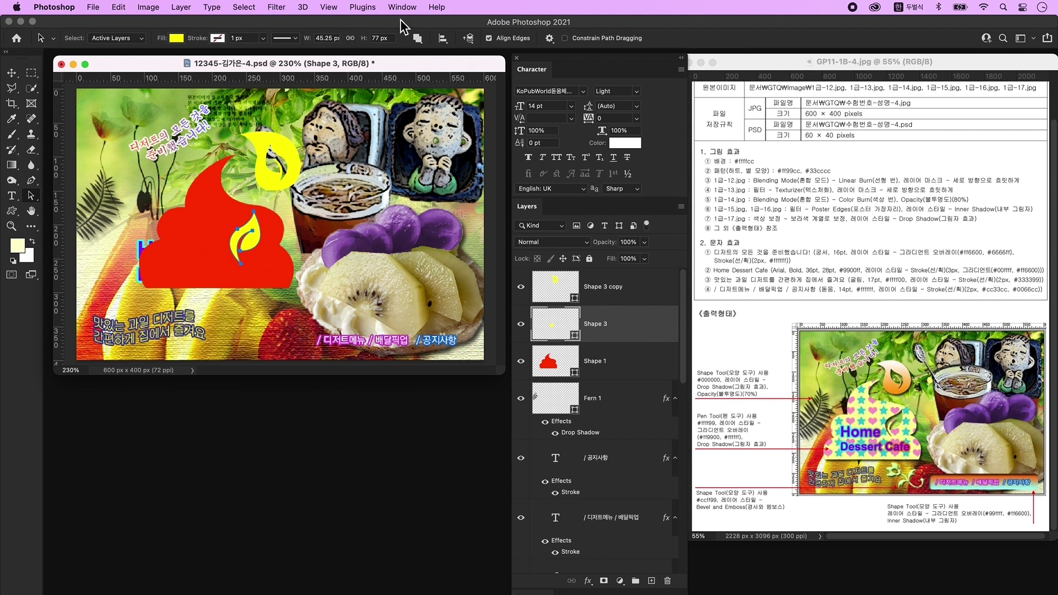
{"action": "left_click", "coordinate": [418, 39]}
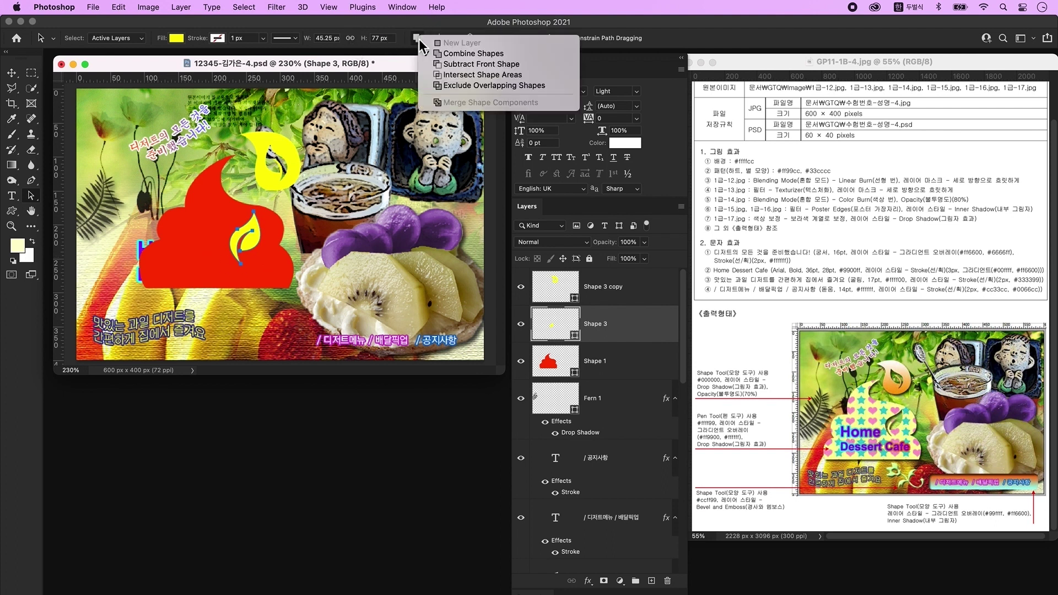
{"action": "left_click", "coordinate": [492, 65]}
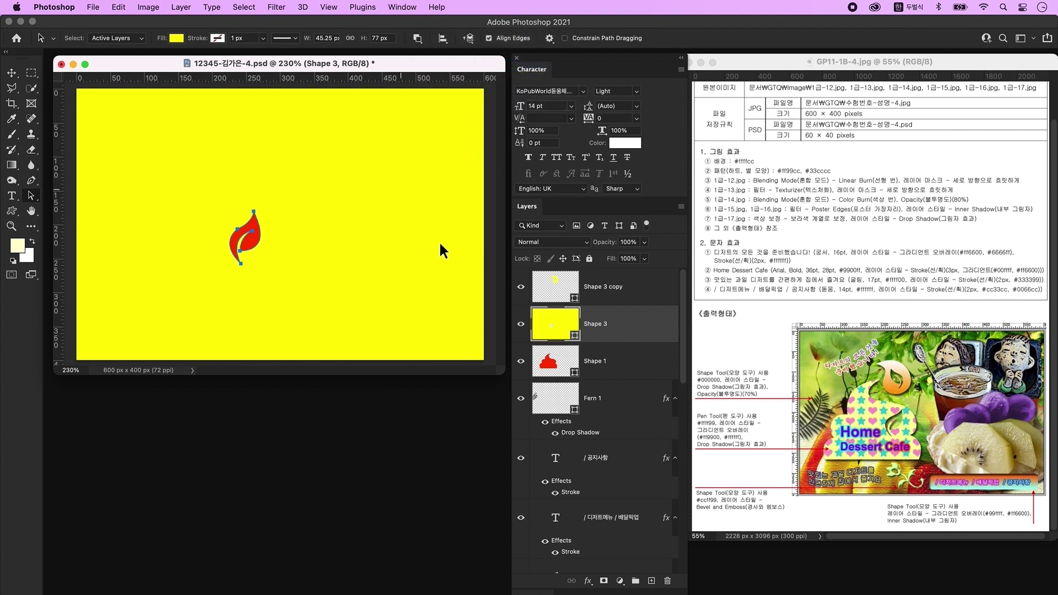
{"action": "left_click", "coordinate": [633, 370]}
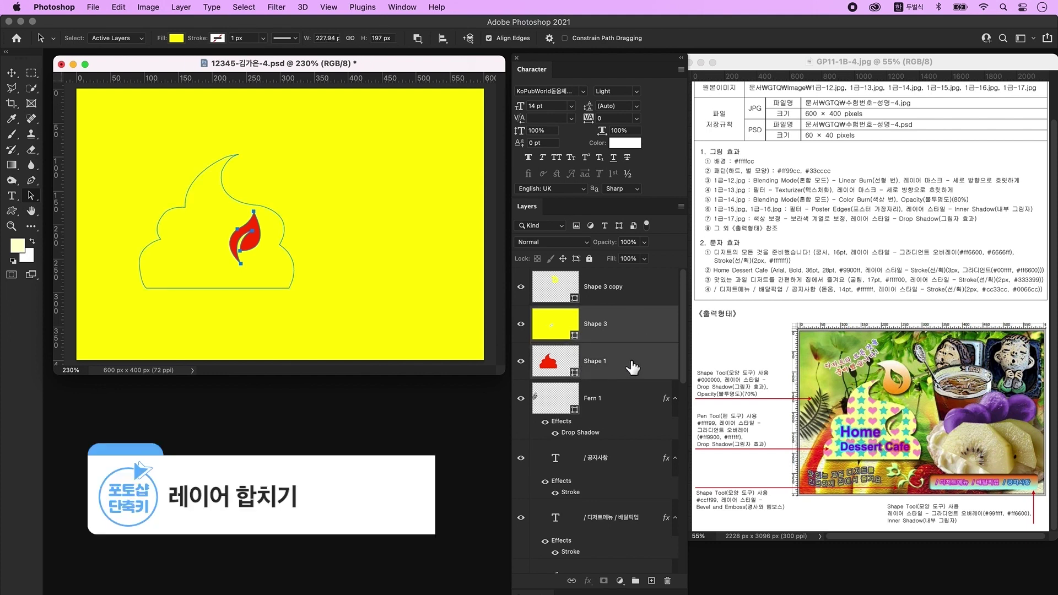
{"action": "key", "text": "ctrl+e"}
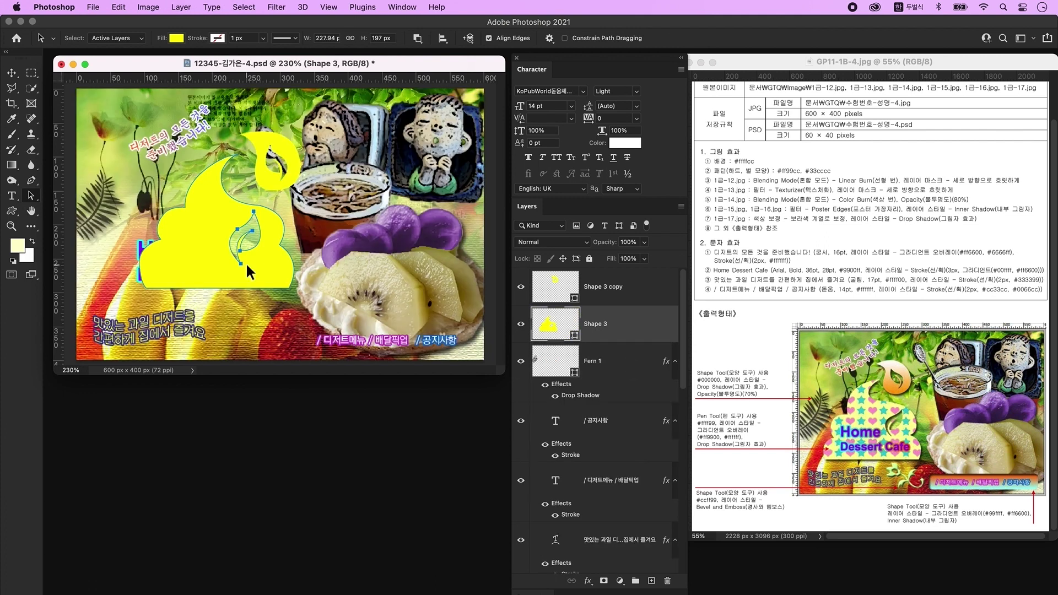
Change the merged Shape 3 fill colour to pale yellow ffff99
{"action": "left_click", "coordinate": [554, 339]}
{"action": "double_click", "coordinate": [552, 331]}
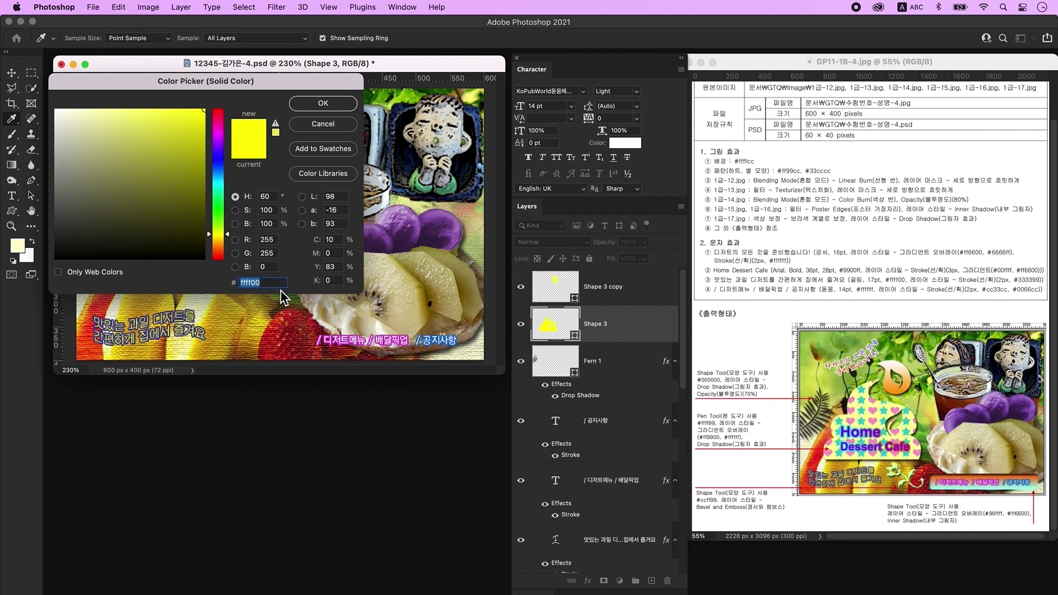
{"action": "type", "text": "ffff99"}
{"action": "key", "text": "Return"}
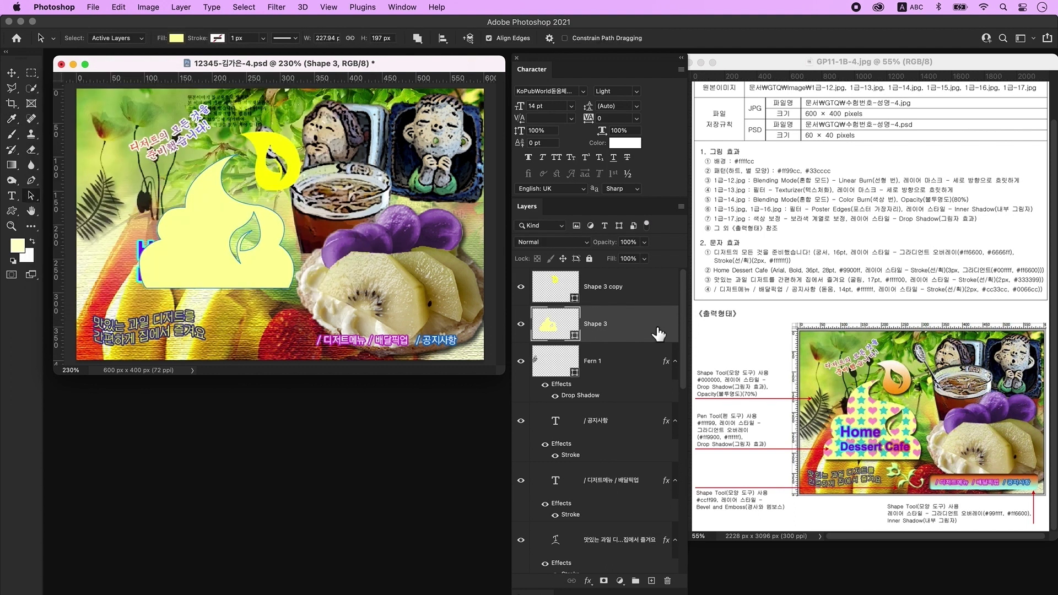
Add a drop shadow and a heart-and-star Pattern Overlay at 77% scale to the shape
{"action": "double_click", "coordinate": [657, 334]}
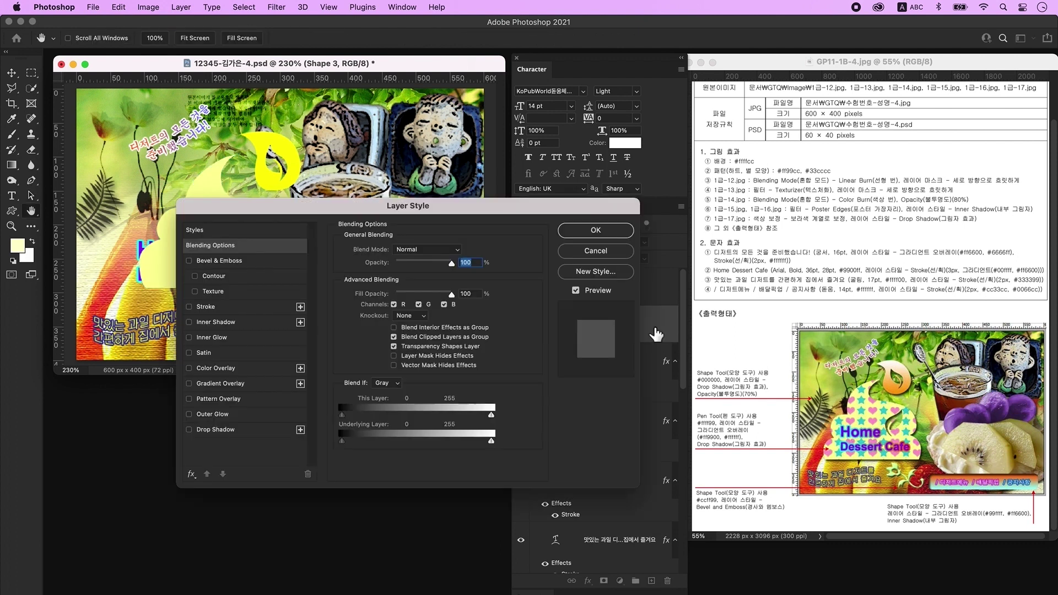
{"action": "left_click", "coordinate": [259, 430]}
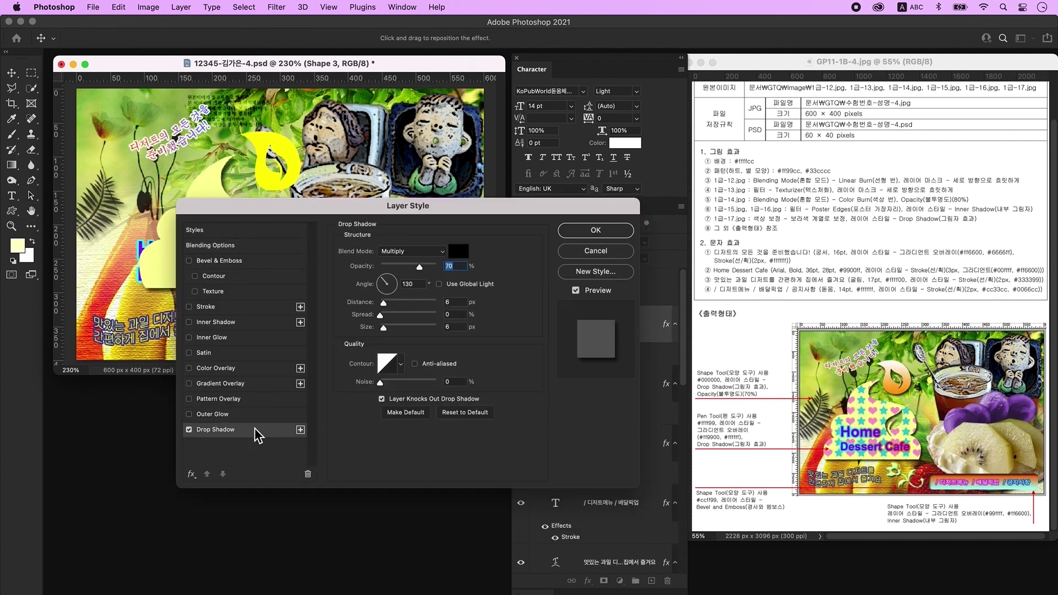
{"action": "left_click", "coordinate": [236, 401]}
{"action": "left_click_drag", "start_coordinate": [406, 207], "coordinate": [487, 182]}
{"action": "left_click", "coordinate": [487, 266]}
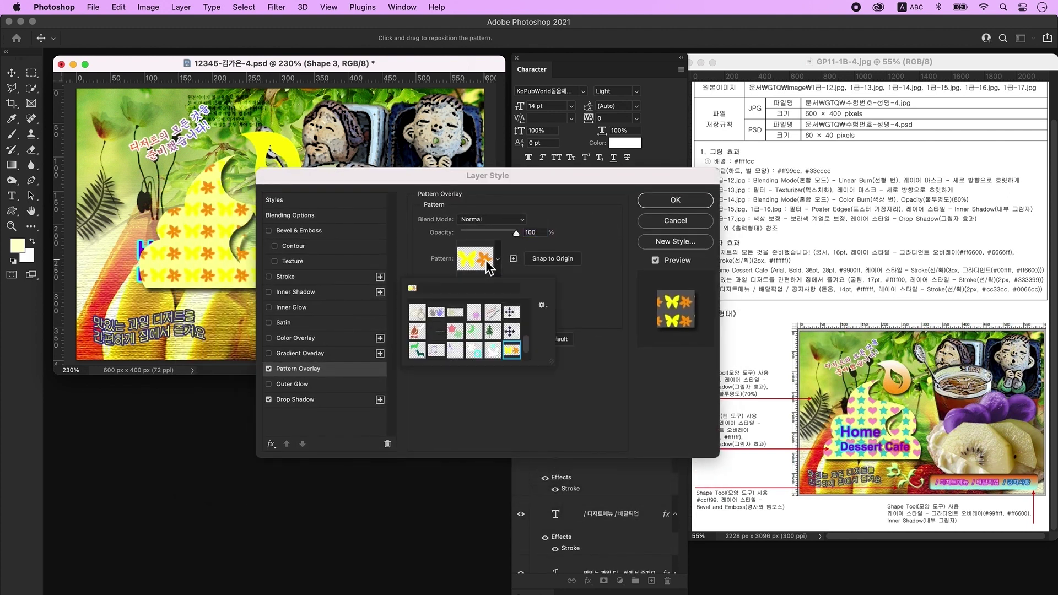
{"action": "scroll", "coordinate": [504, 339], "scroll_direction": "down", "scroll_amount": 2}
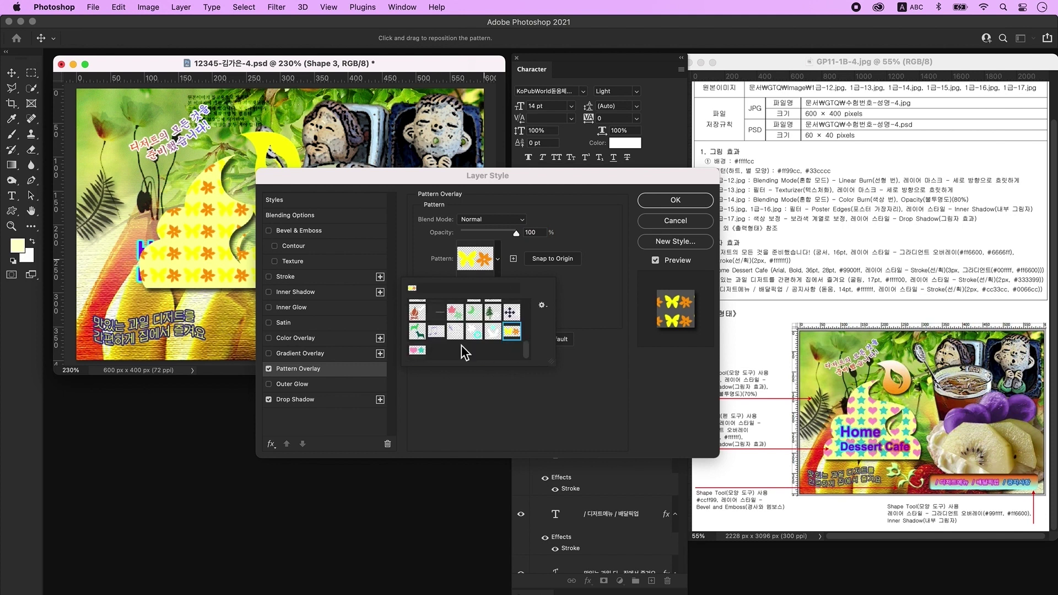
{"action": "left_click", "coordinate": [417, 351]}
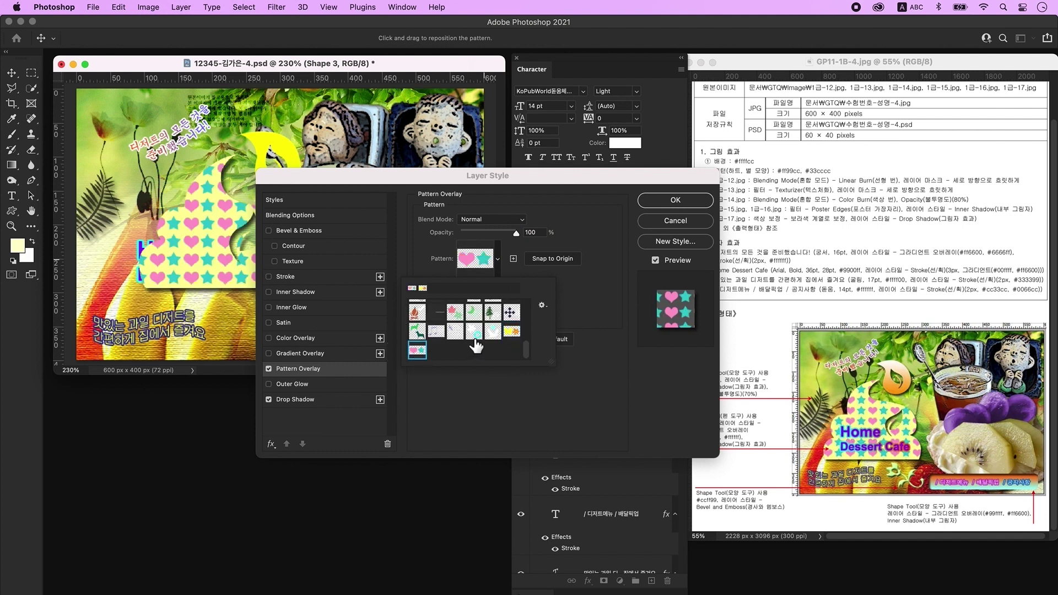
{"action": "left_click", "coordinate": [596, 298]}
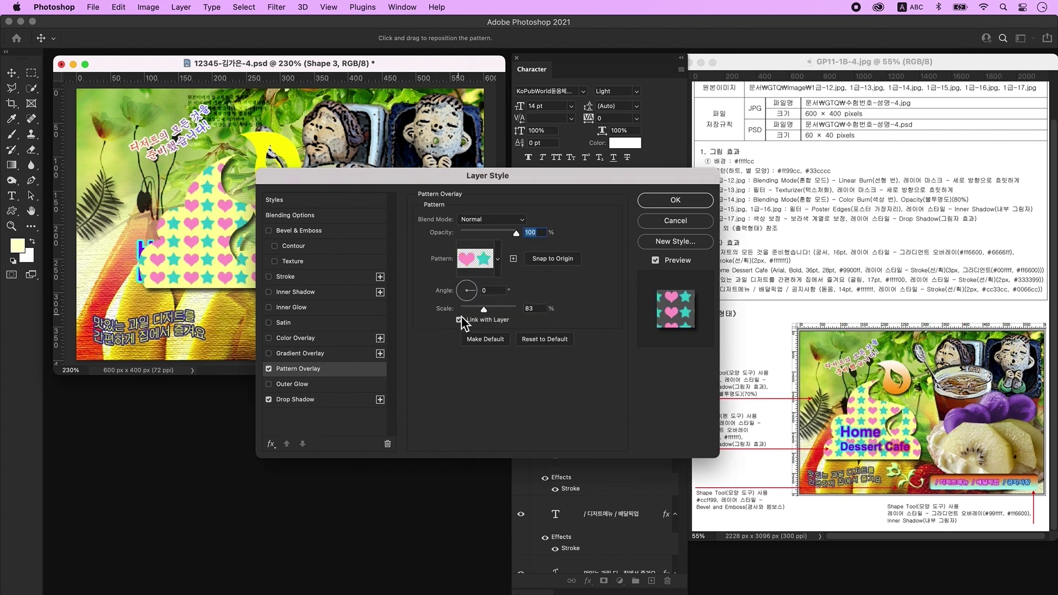
{"action": "left_click_drag", "start_coordinate": [485, 310], "coordinate": [484, 312]}
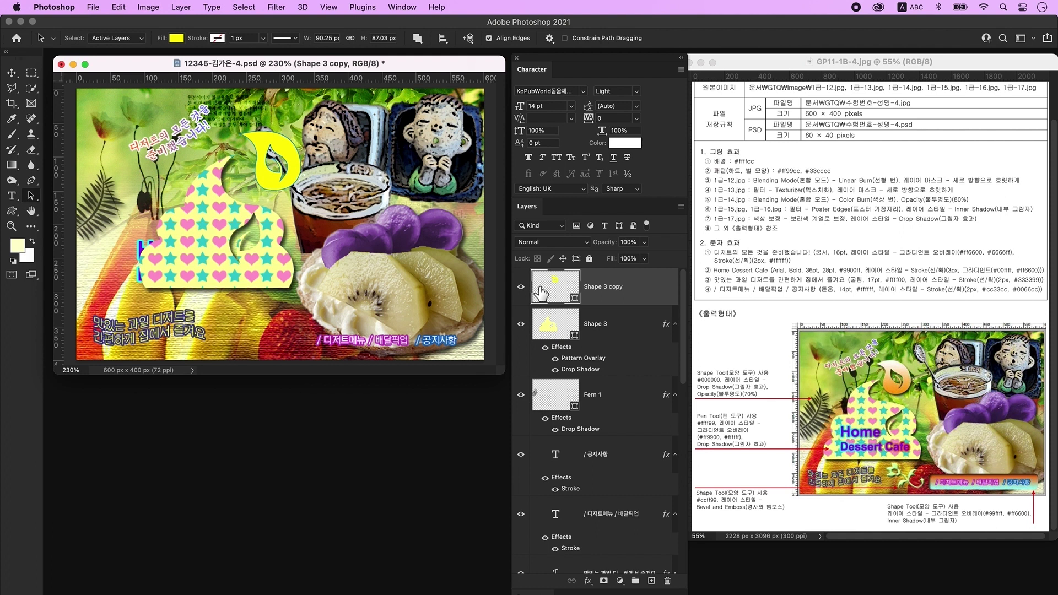
Give Shape 3 copy an ff9900-to-ffffff Gradient Overlay plus a Drop Shadow
{"action": "double_click", "coordinate": [654, 292]}
{"action": "left_click_drag", "start_coordinate": [608, 172], "coordinate": [556, 164]}
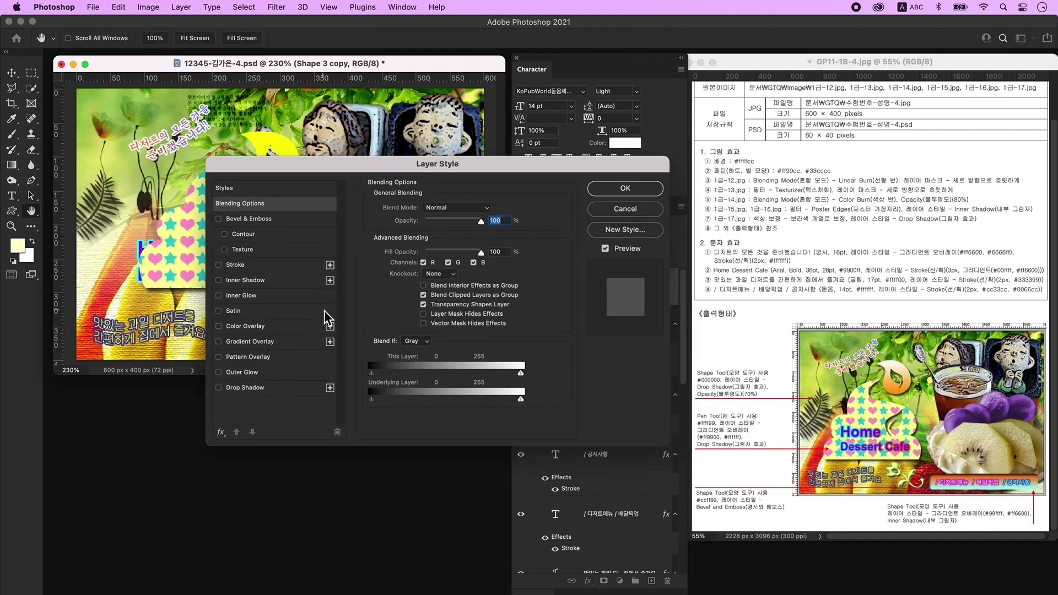
{"action": "left_click", "coordinate": [270, 342]}
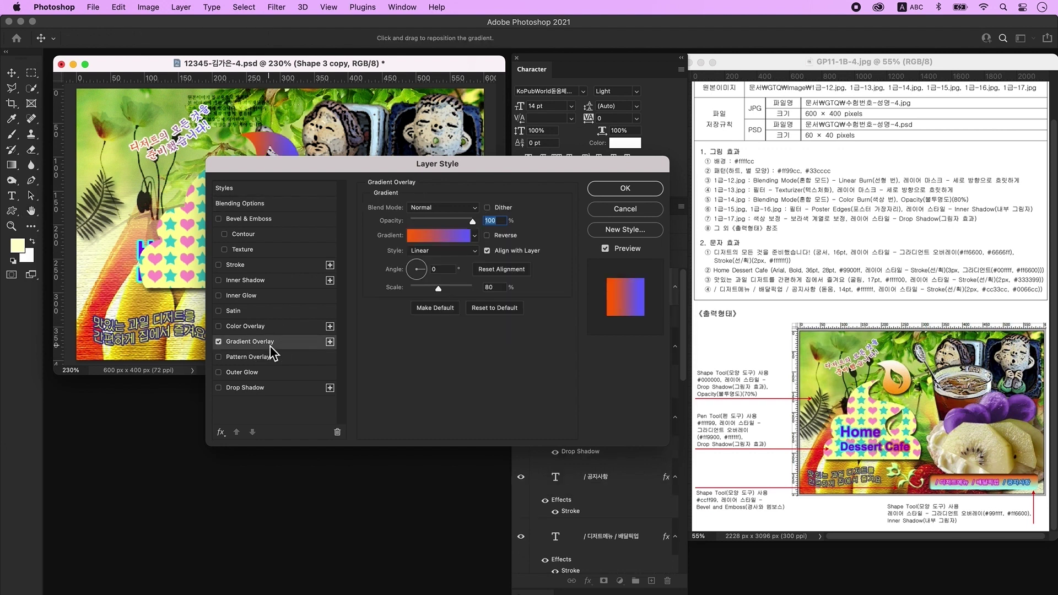
{"action": "left_click", "coordinate": [444, 236]}
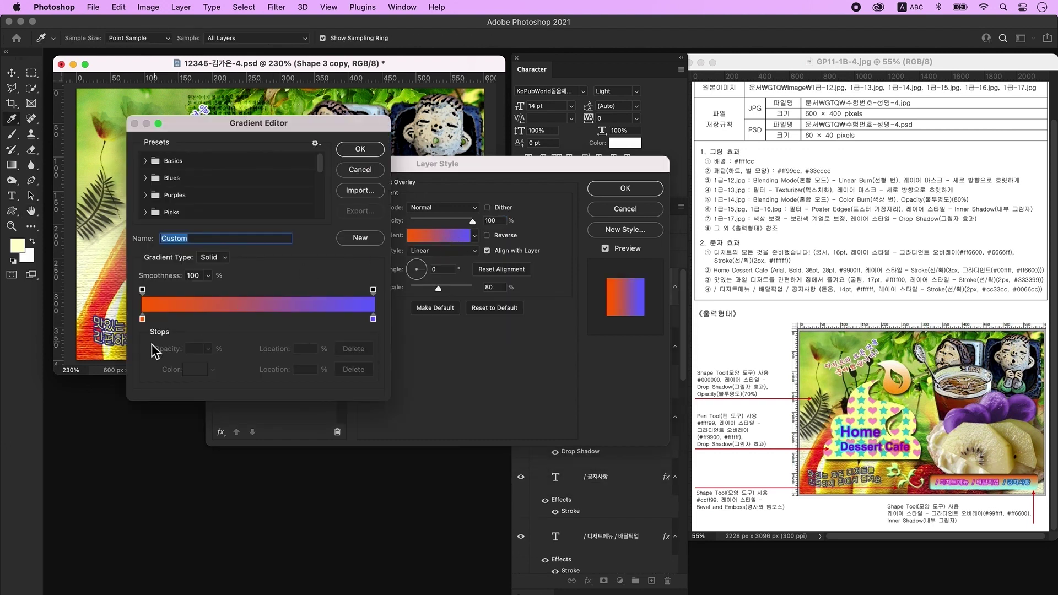
{"action": "double_click", "coordinate": [143, 320]}
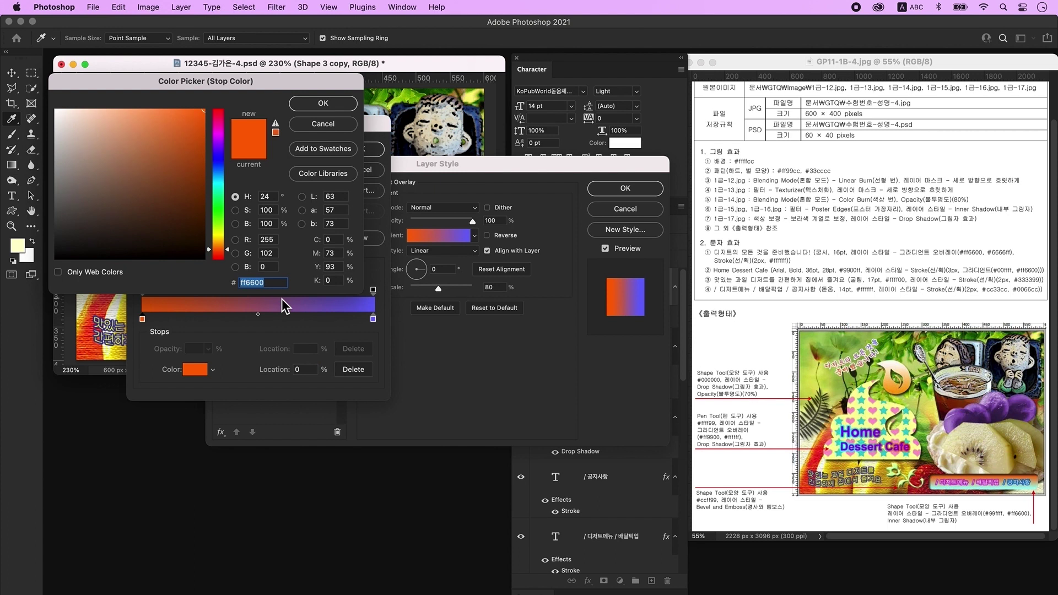
{"action": "type", "text": "ff9900"}
{"action": "key", "text": "Return"}
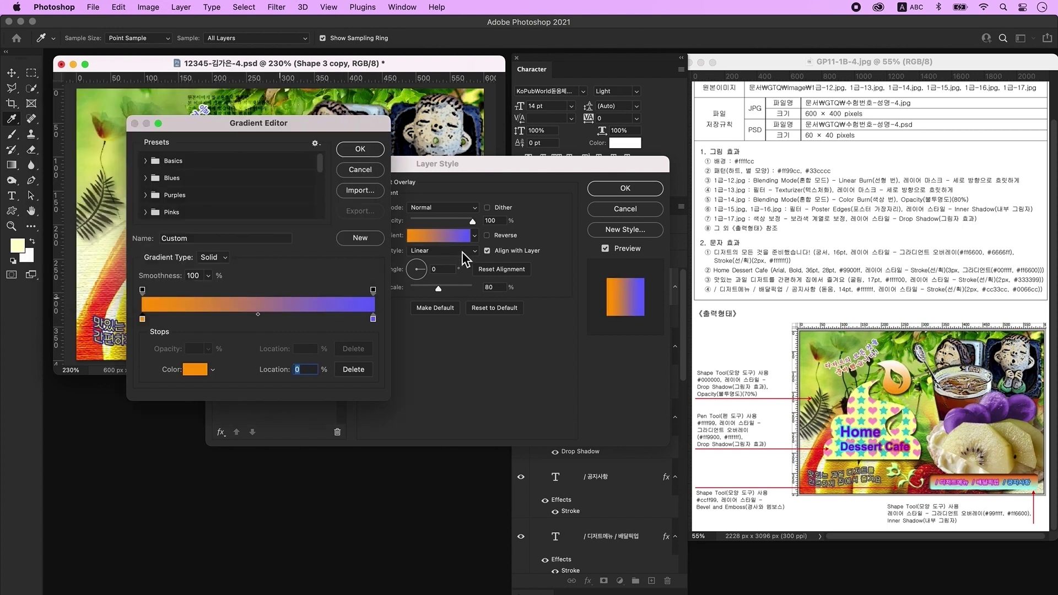
{"action": "left_click", "coordinate": [375, 319]}
{"action": "double_click", "coordinate": [376, 319]}
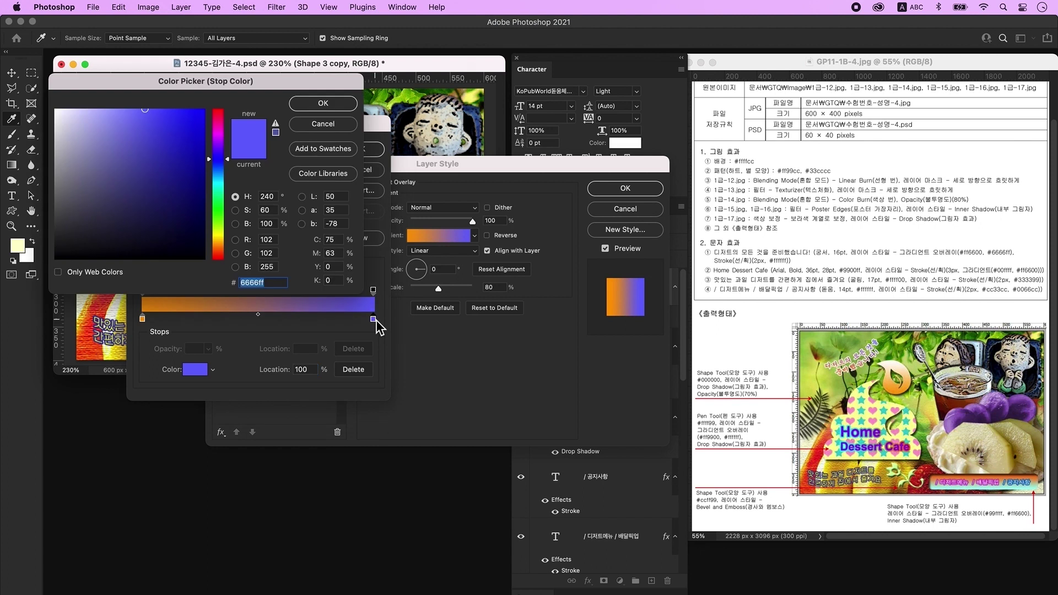
{"action": "type", "text": "ffffff"}
{"action": "key", "text": "Return"}
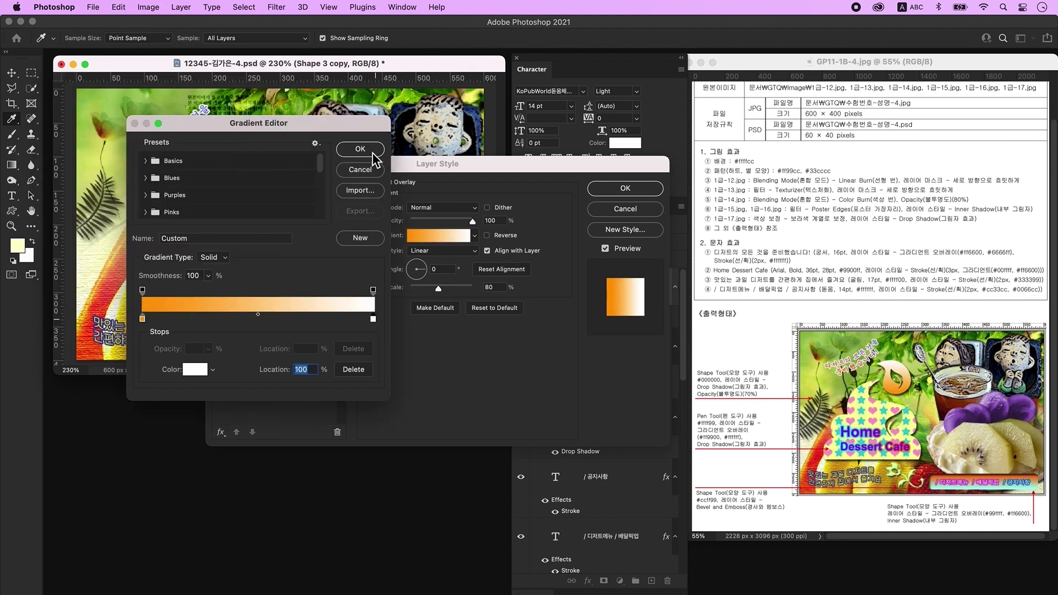
{"action": "key", "text": "Return"}
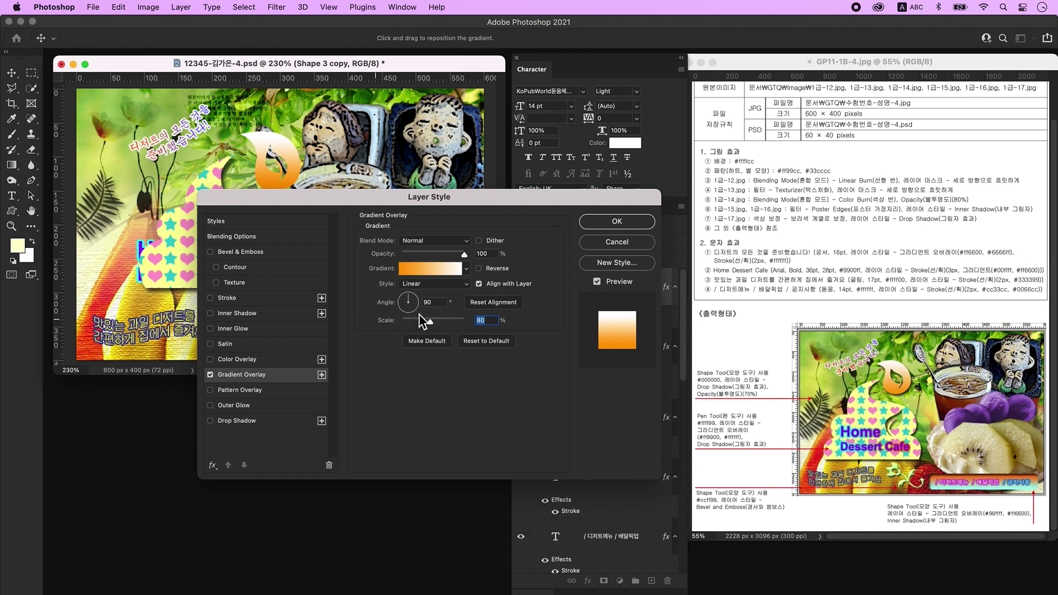
{"action": "left_click", "coordinate": [267, 424]}
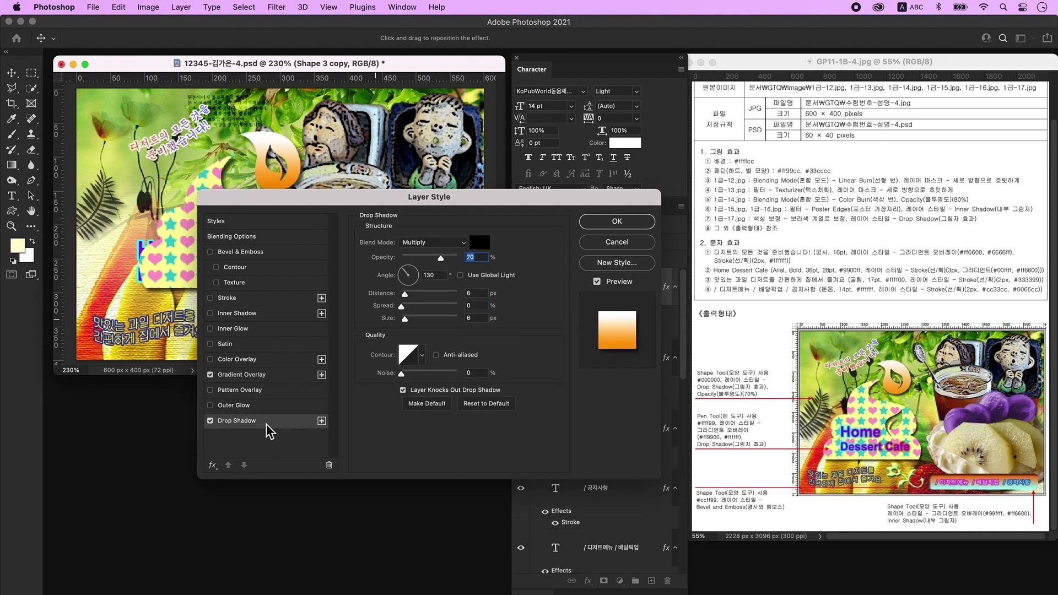
{"action": "left_click", "coordinate": [617, 221]}
Send the dessert shape below the Home Dessert Cafe title and add a blank layer
{"action": "left_click", "coordinate": [159, 259]}
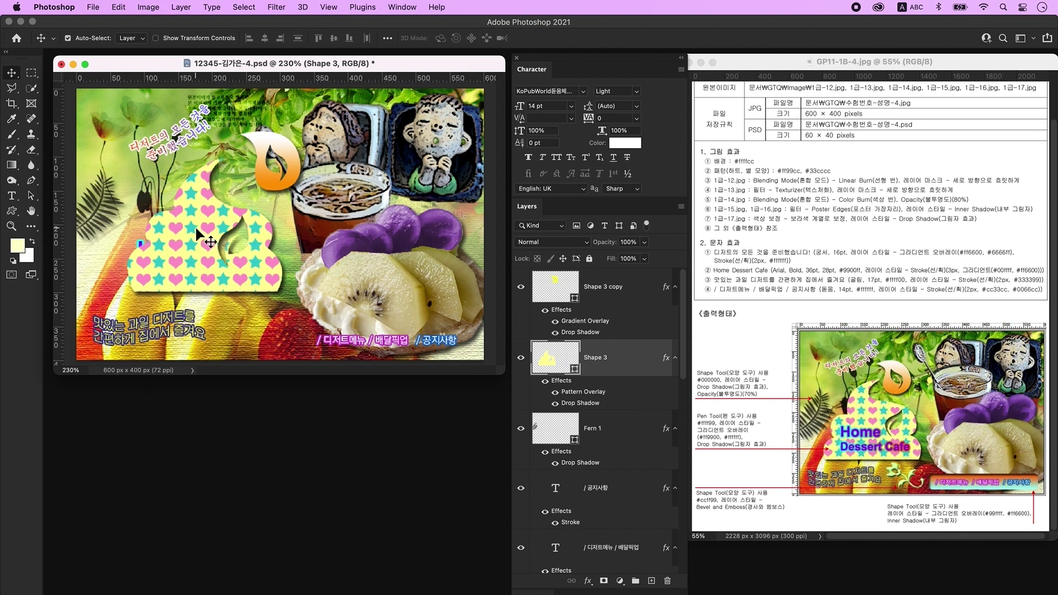
{"action": "key", "text": "super+bracketleft"}
{"action": "key", "text": "super+bracketleft"}
{"action": "key", "text": "super+bracketleft"}
{"action": "key", "text": "super+bracketleft"}
{"action": "key", "text": "super+bracketleft"}
{"action": "key", "text": "shift+Left"}
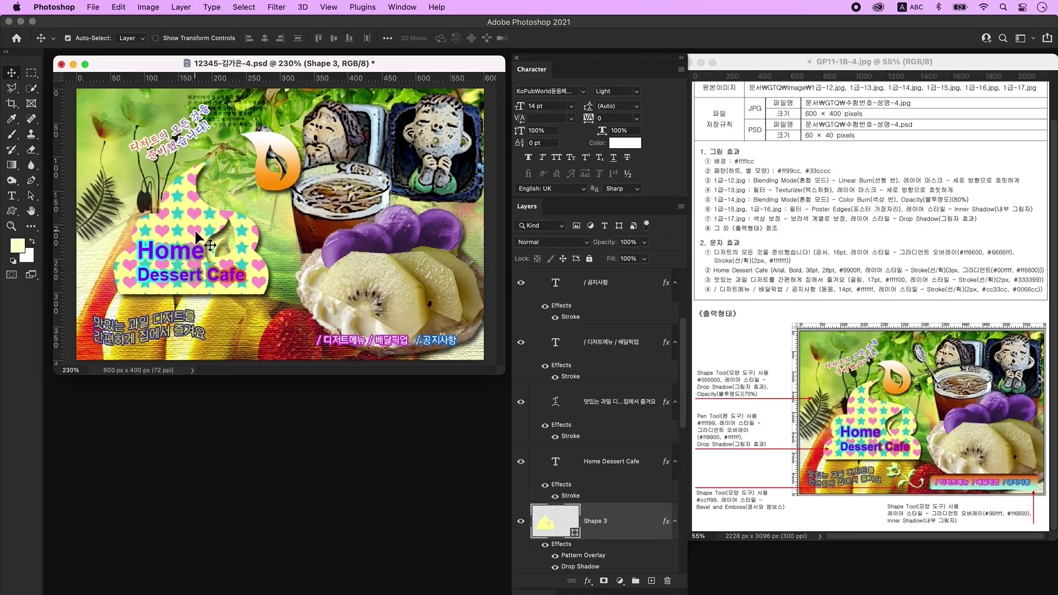
{"action": "key", "text": "alt+bracketright"}
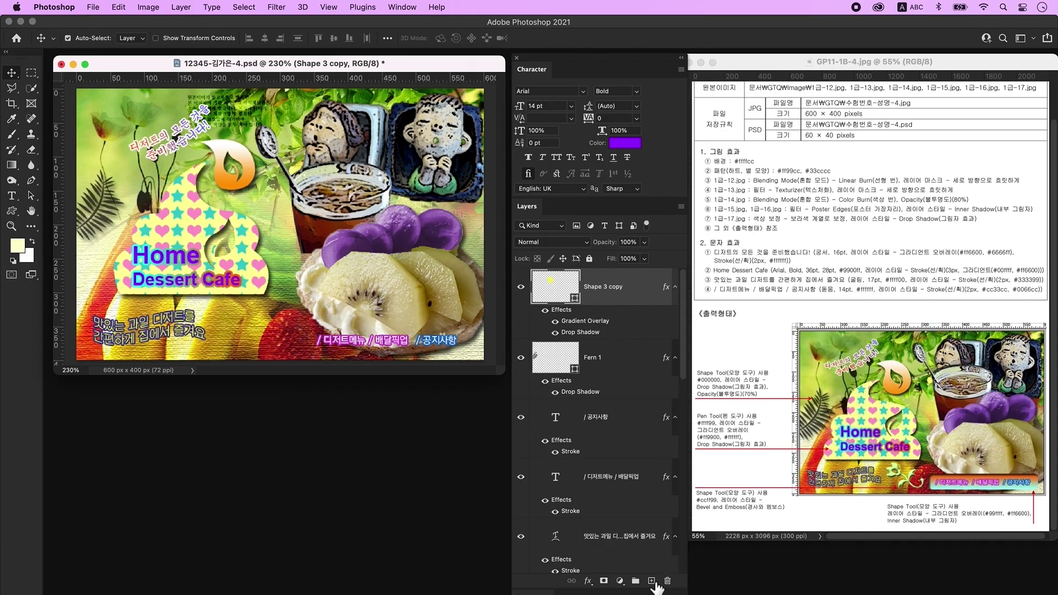
{"action": "left_click", "coordinate": [651, 581]}
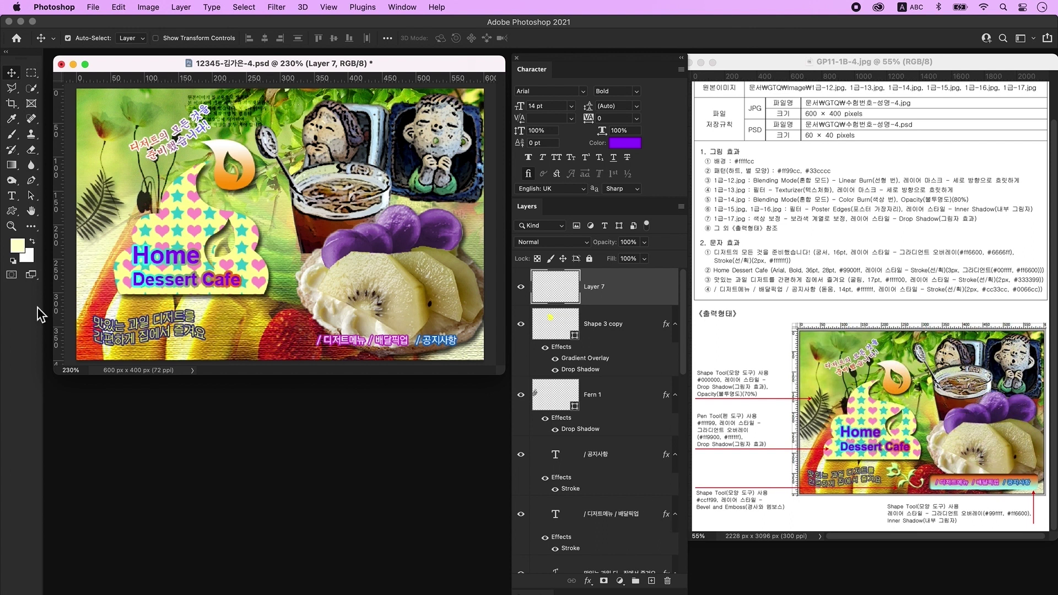
Draw a Floral Ornament custom shape beside the bottom slogan
{"action": "left_click", "coordinate": [11, 210]}
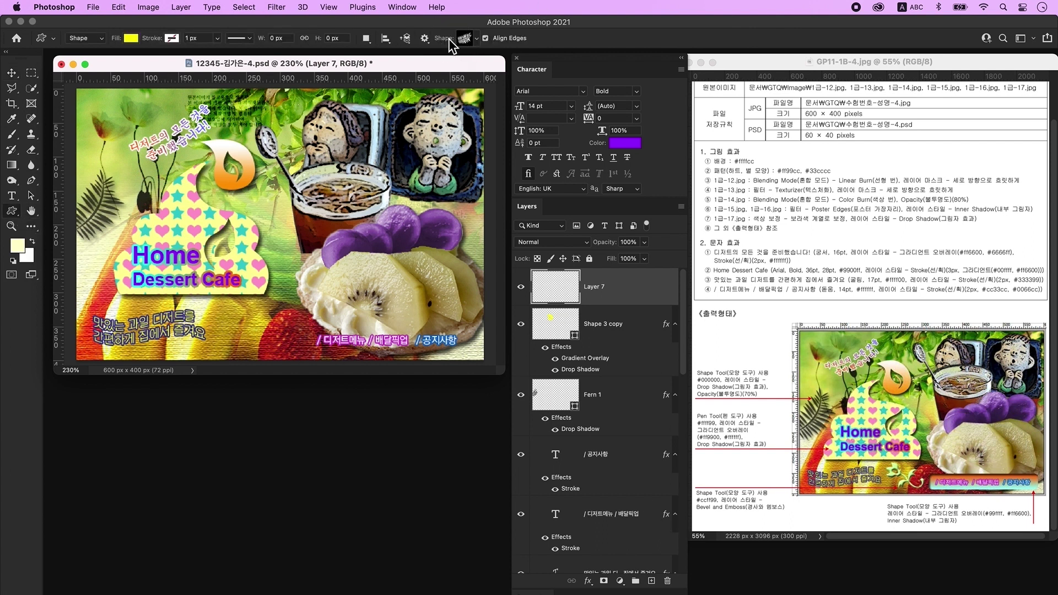
{"action": "left_click", "coordinate": [464, 38]}
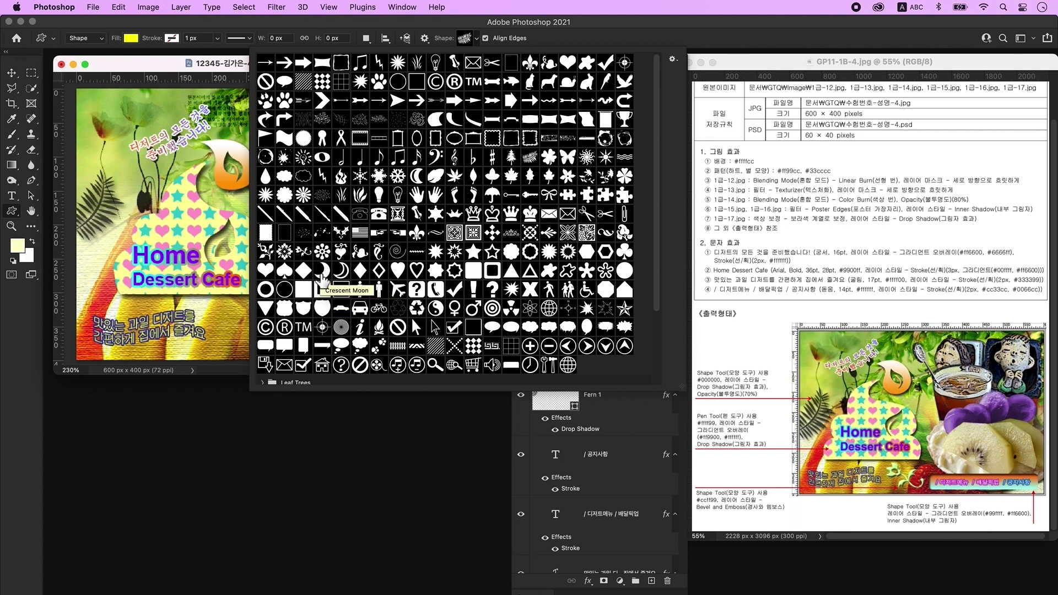
{"action": "left_click", "coordinate": [303, 252]}
{"action": "left_click", "coordinate": [190, 69]}
{"action": "left_click_drag", "start_coordinate": [218, 313], "coordinate": [285, 350]}
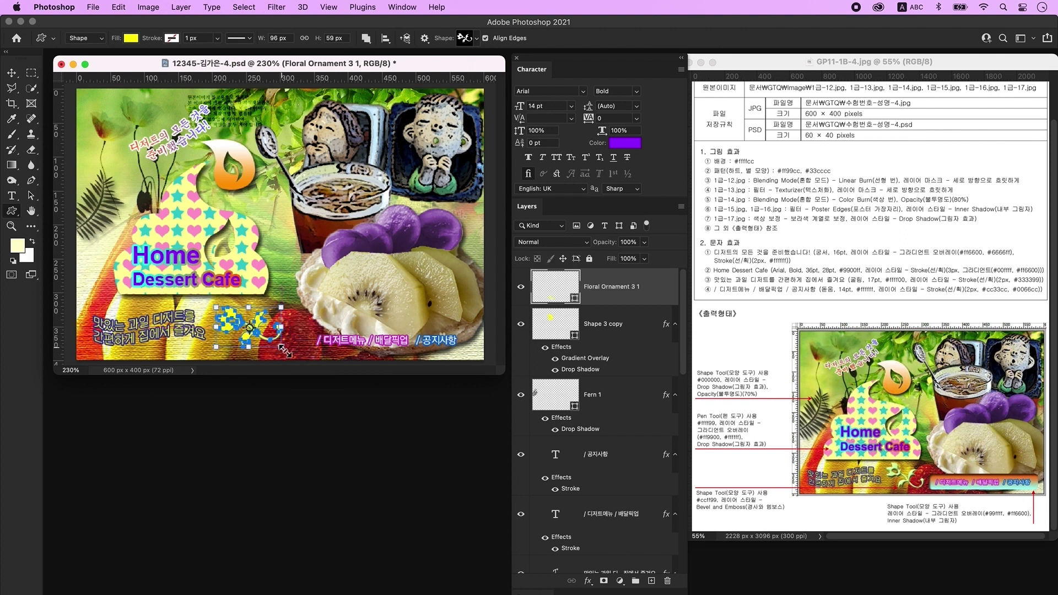
Keep the ornament's ffff00 fill, add Bevel & Emboss, then add an empty Layer 7
{"action": "left_click", "coordinate": [558, 298]}
{"action": "double_click", "coordinate": [557, 297]}
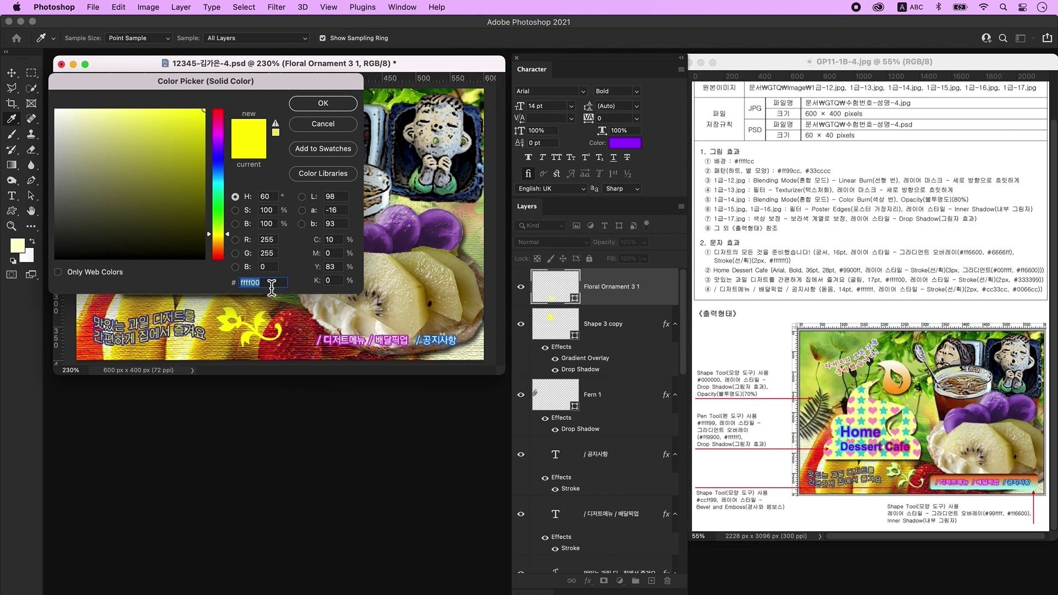
{"action": "key", "text": "Return"}
{"action": "double_click", "coordinate": [654, 289]}
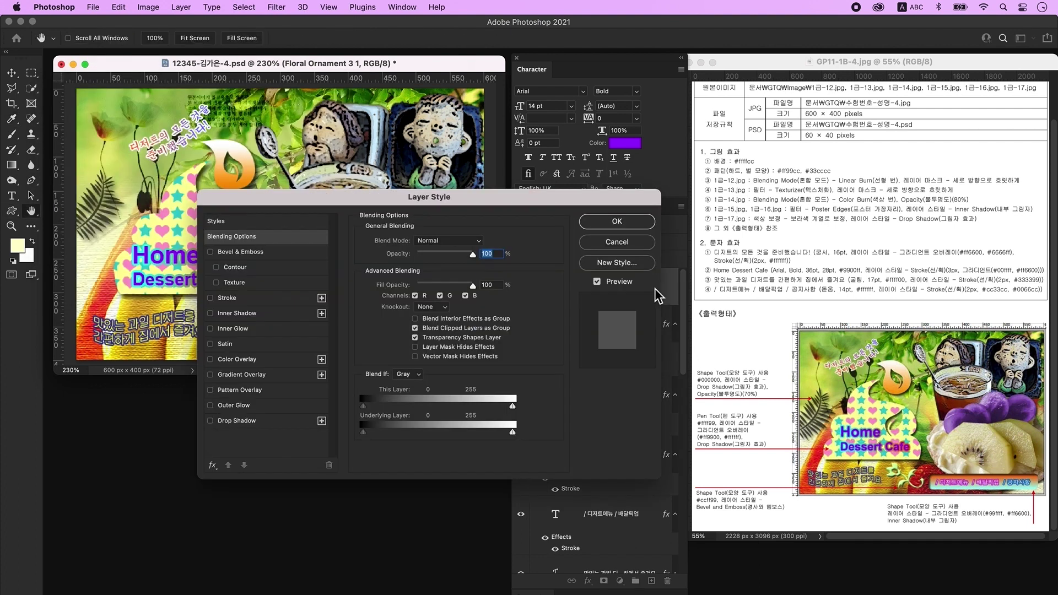
{"action": "left_click", "coordinate": [240, 252]}
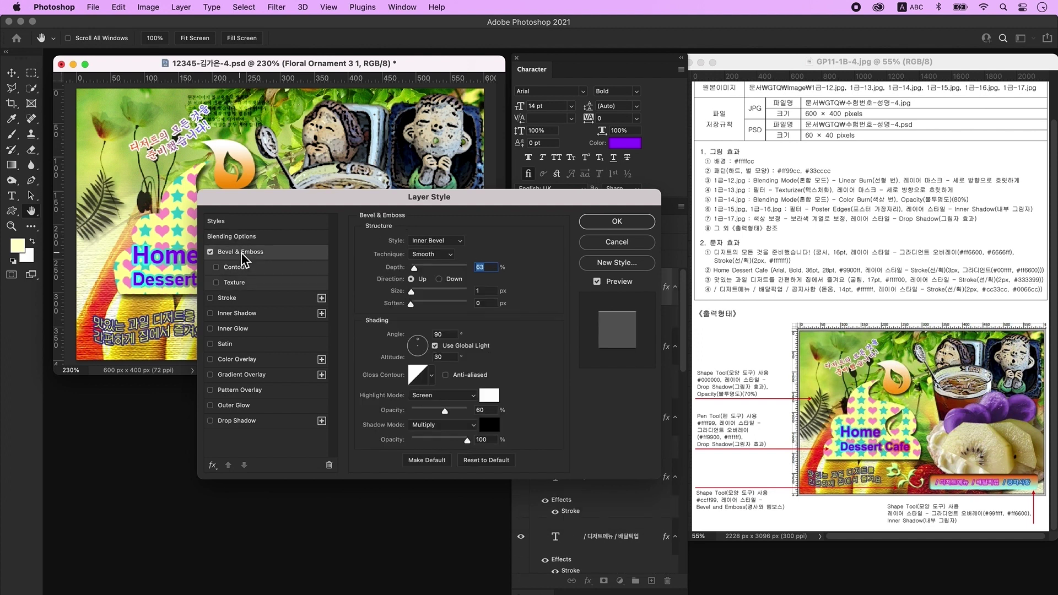
{"action": "left_click", "coordinate": [617, 222]}
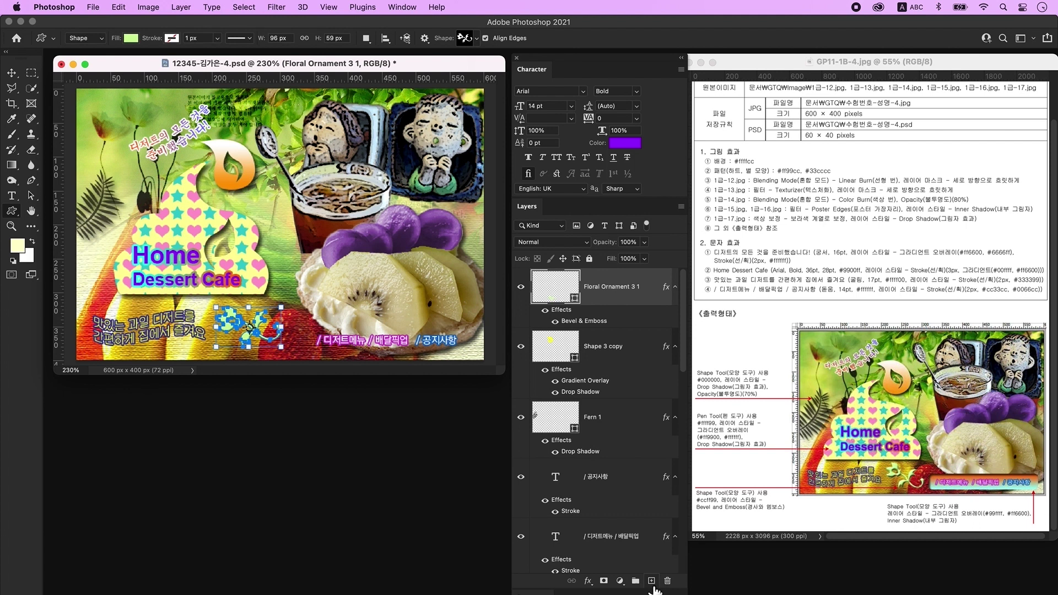
{"action": "left_click", "coordinate": [652, 583]}
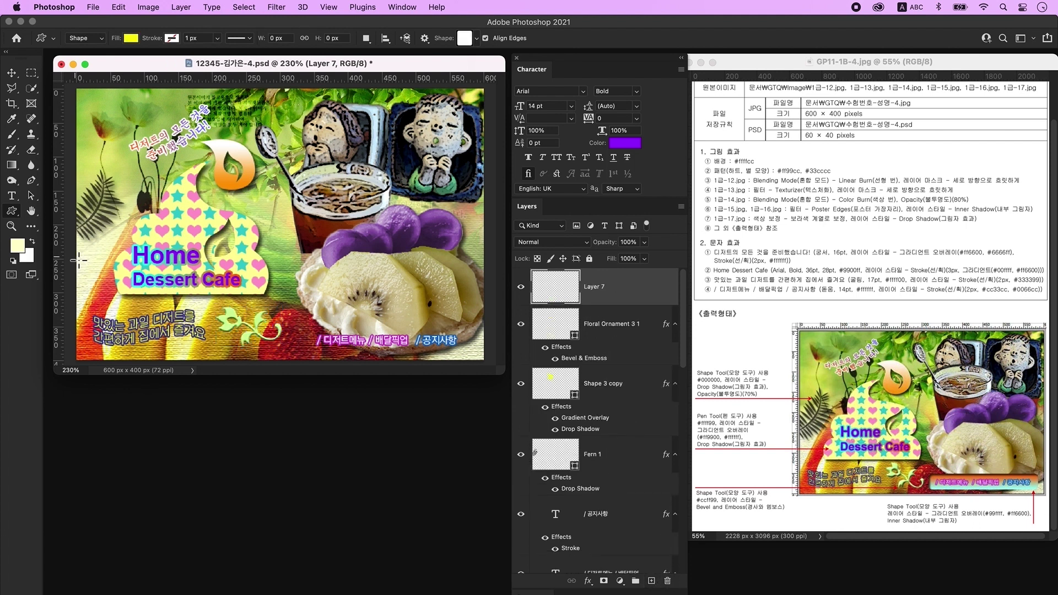
Draw a rounded rectangle with corner radius 10 over the lower-right menu text
{"action": "right_click", "coordinate": [12, 211]}
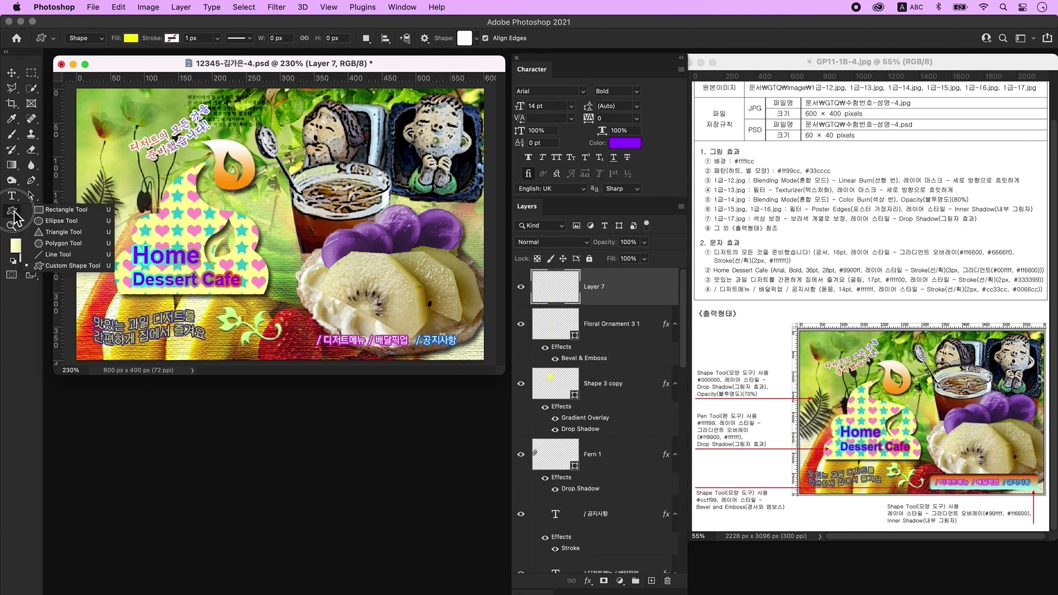
{"action": "left_click", "coordinate": [70, 211]}
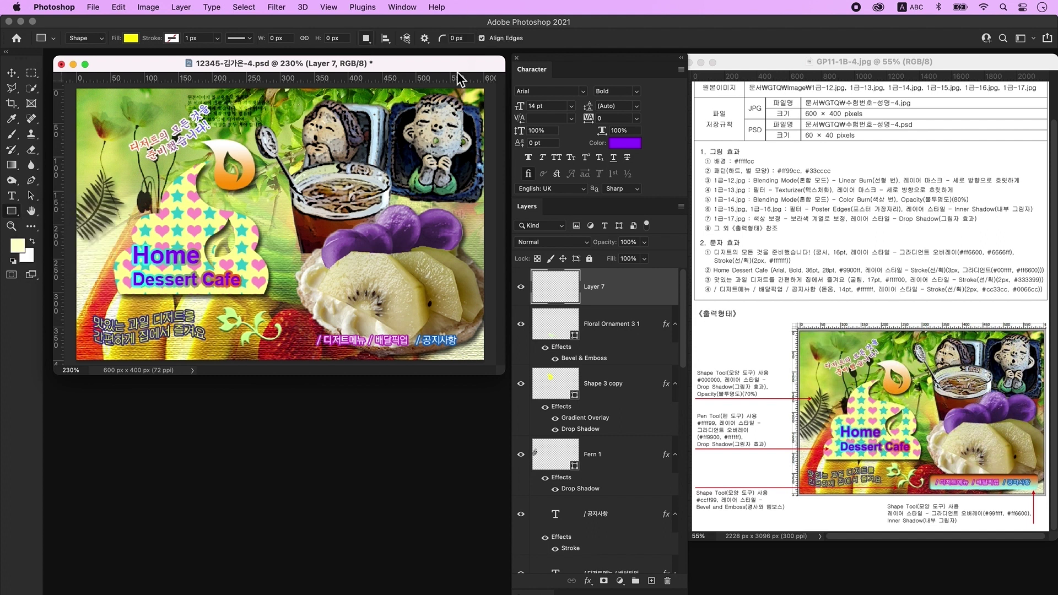
{"action": "left_click", "coordinate": [456, 38]}
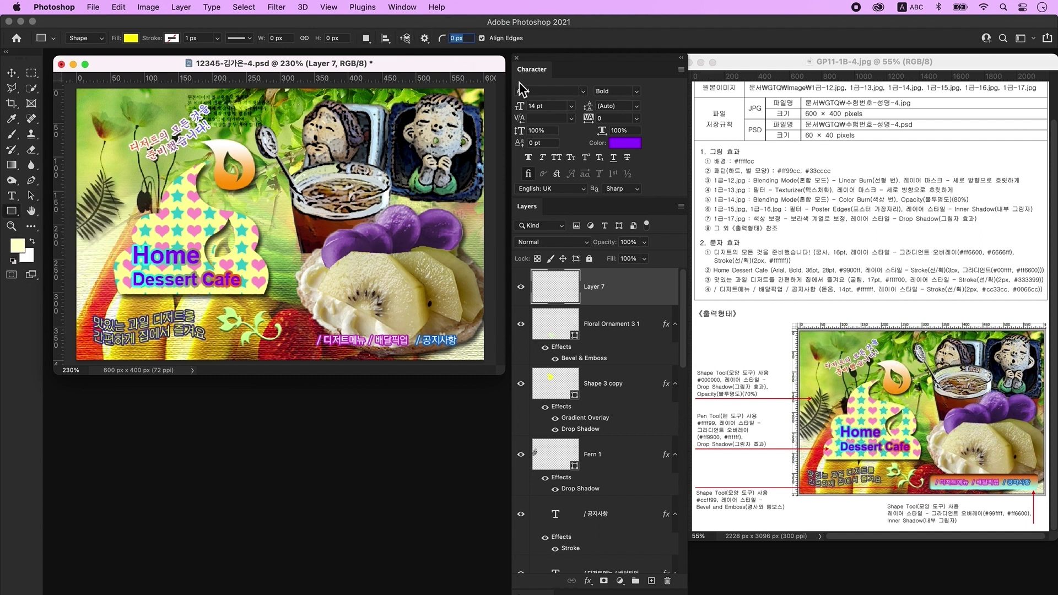
{"action": "type", "text": "10"}
{"action": "left_click_drag", "start_coordinate": [309, 327], "coordinate": [473, 351]}
{"action": "left_click_drag", "start_coordinate": [473, 349], "coordinate": [469, 349]}
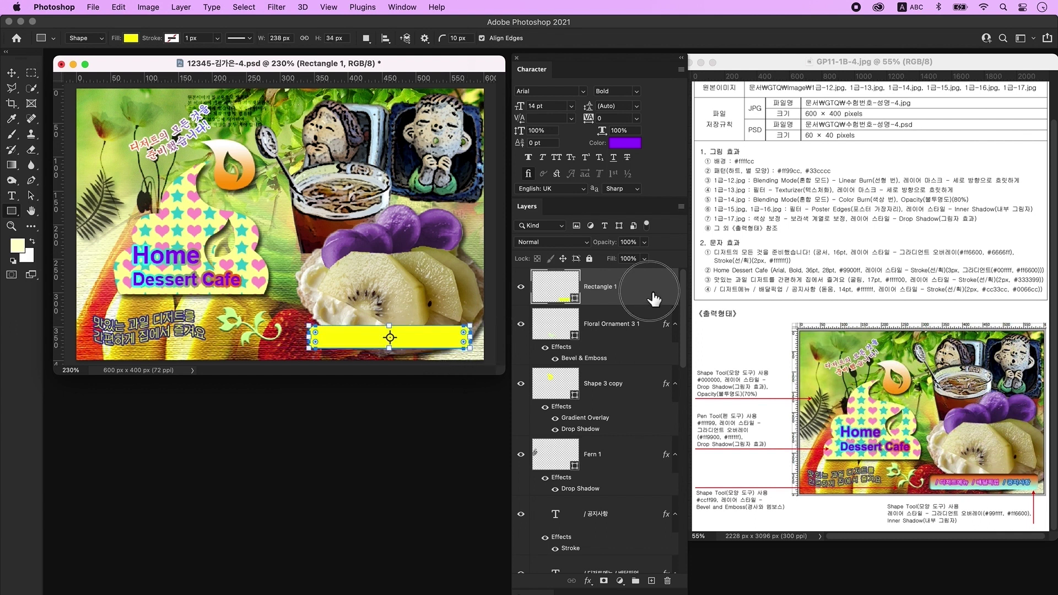
Add a Gradient Overlay to the bar with a light cyan #99ffff left stop
{"action": "double_click", "coordinate": [653, 298]}
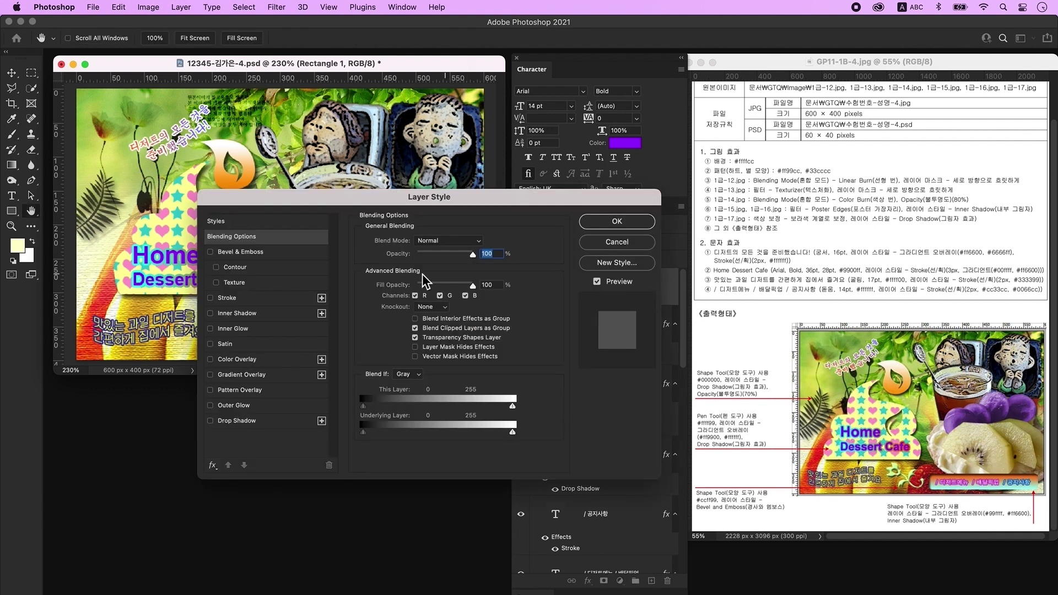
{"action": "left_click", "coordinate": [264, 376]}
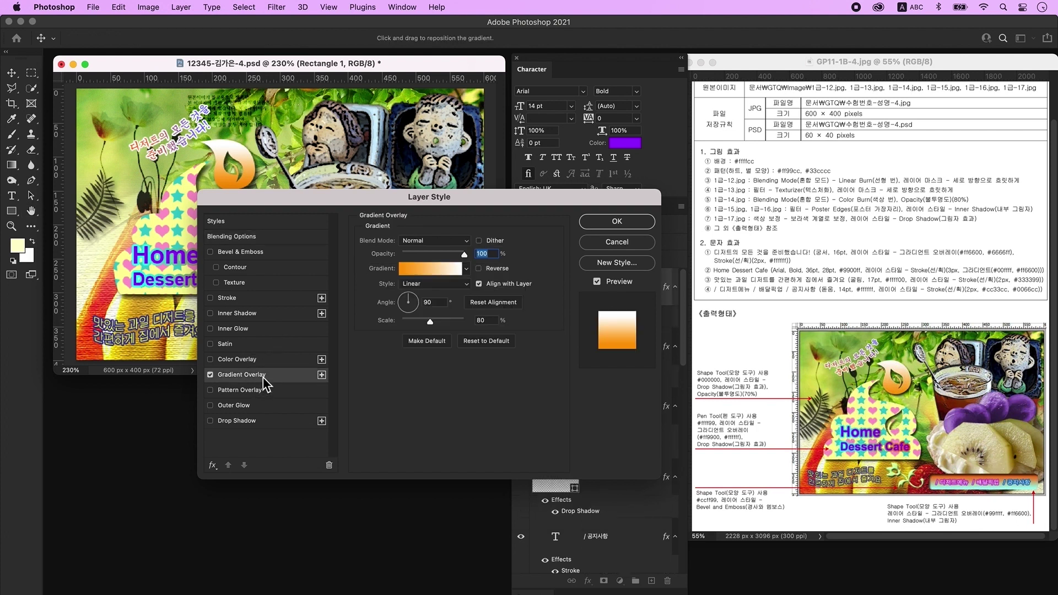
{"action": "left_click", "coordinate": [429, 268]}
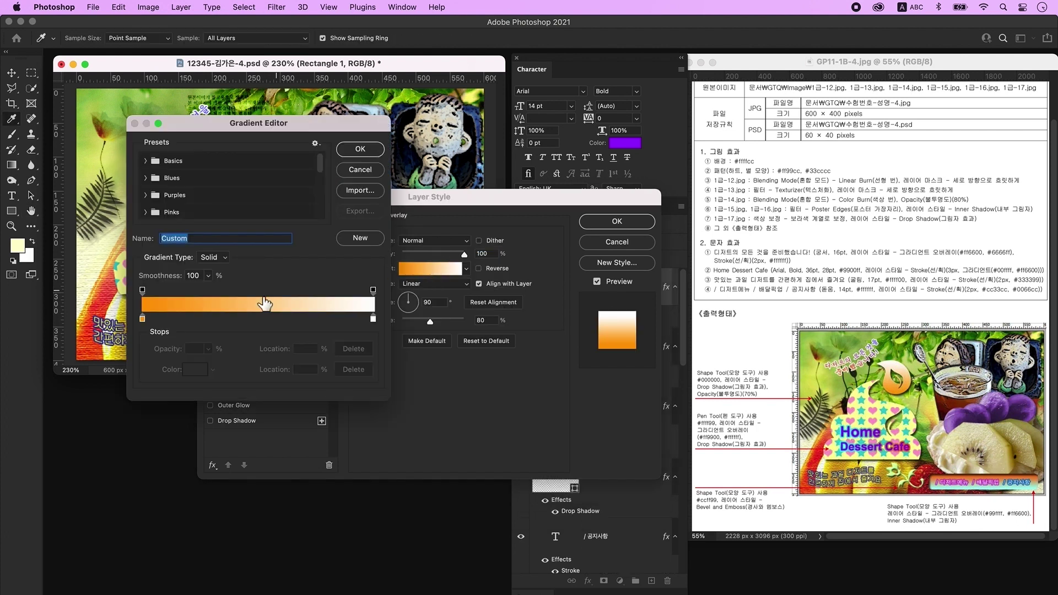
{"action": "left_click", "coordinate": [142, 318]}
{"action": "double_click", "coordinate": [142, 318]}
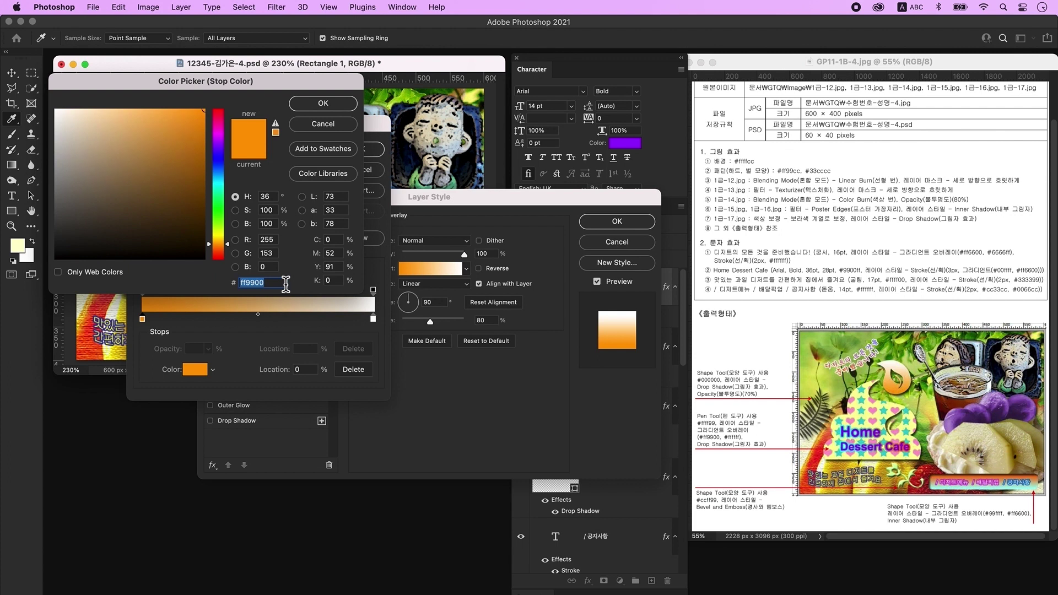
{"action": "type", "text": "99ffff"}
{"action": "key", "text": "Return"}
Set the gradient's right stop to orange #ff6600 and add an Inner Shadow
{"action": "left_click", "coordinate": [374, 319]}
{"action": "double_click", "coordinate": [373, 318]}
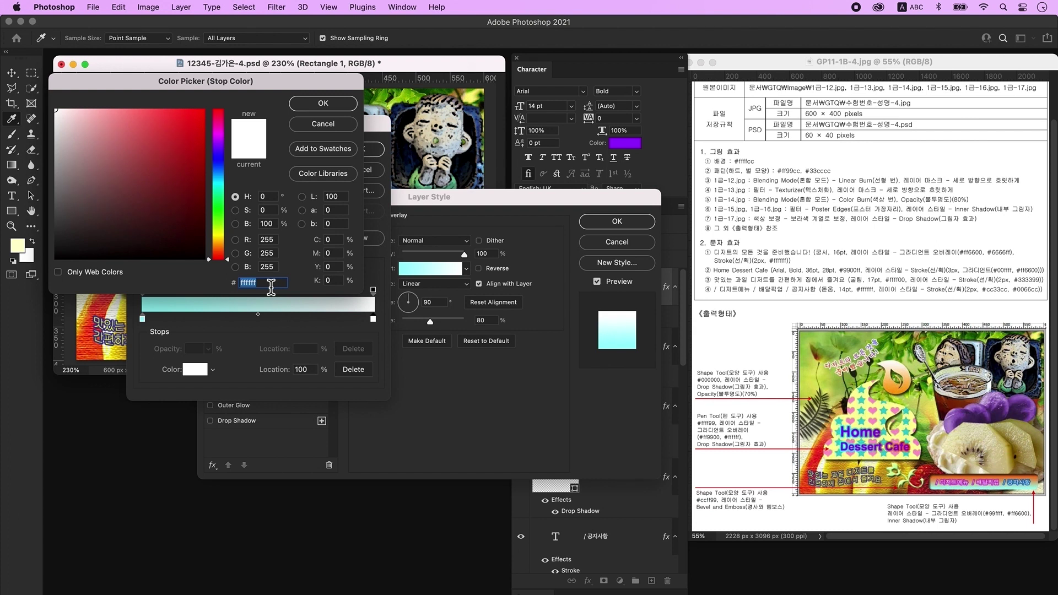
{"action": "type", "text": "ff6600"}
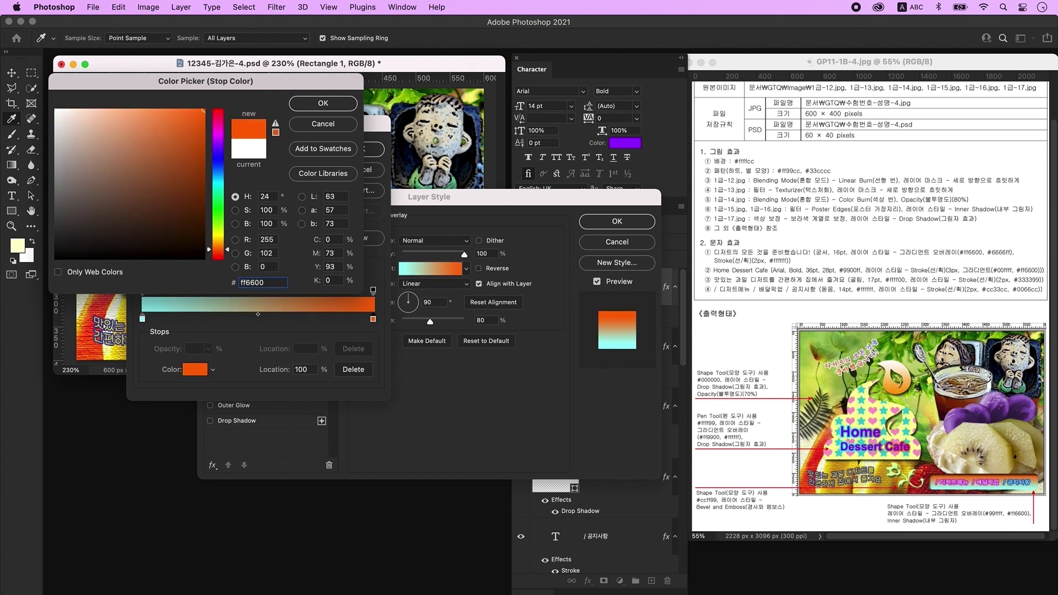
{"action": "key", "text": "Return"}
{"action": "key", "text": "Return"}
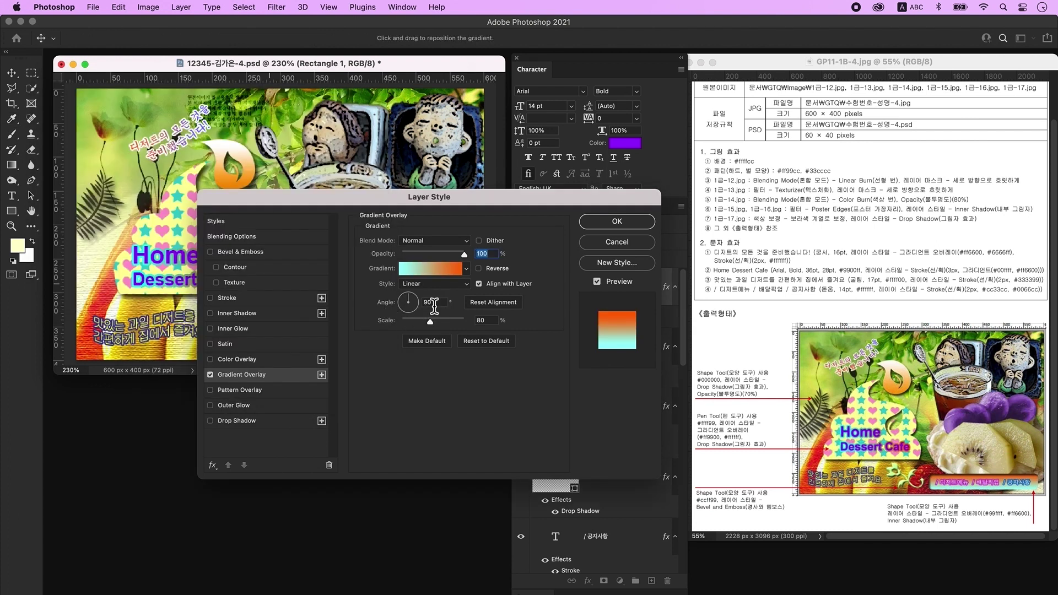
{"action": "left_click", "coordinate": [263, 317]}
{"action": "left_click", "coordinate": [643, 223]}
Send the gradient bar beneath the menu text layers and align it under the text
{"action": "key", "text": "v"}
{"action": "left_click_drag", "start_coordinate": [415, 344], "coordinate": [419, 348]}
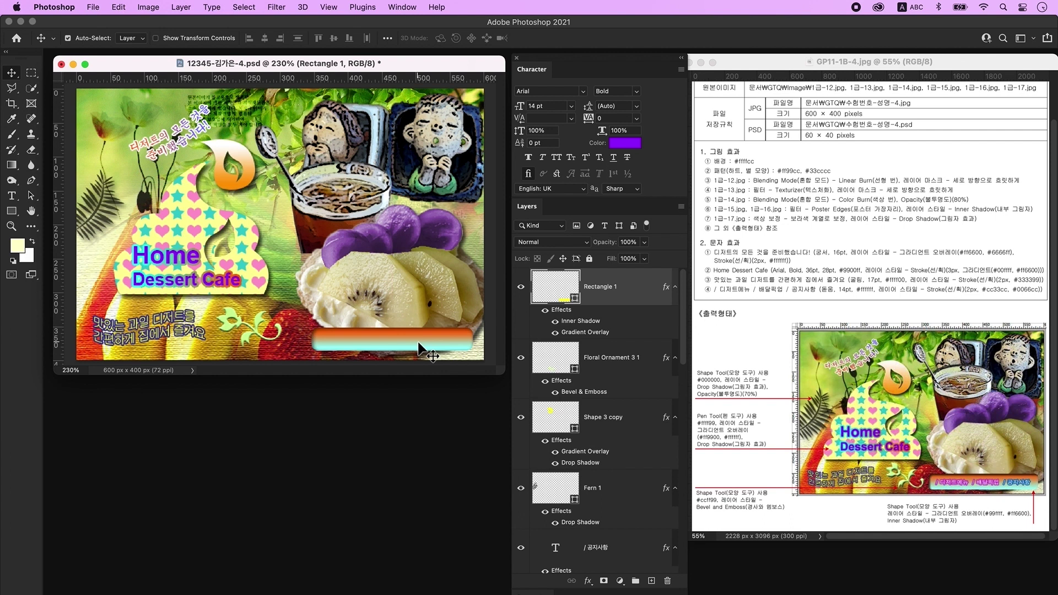
{"action": "key", "text": "super"}
{"action": "key", "text": "super+bracketleft"}
{"action": "key", "text": "super+bracketleft"}
{"action": "key", "text": "super+bracketleft"}
{"action": "key", "text": "super+bracketleft"}
{"action": "key", "text": "super+bracketleft"}
{"action": "left_click_drag", "start_coordinate": [418, 345], "coordinate": [414, 344]}
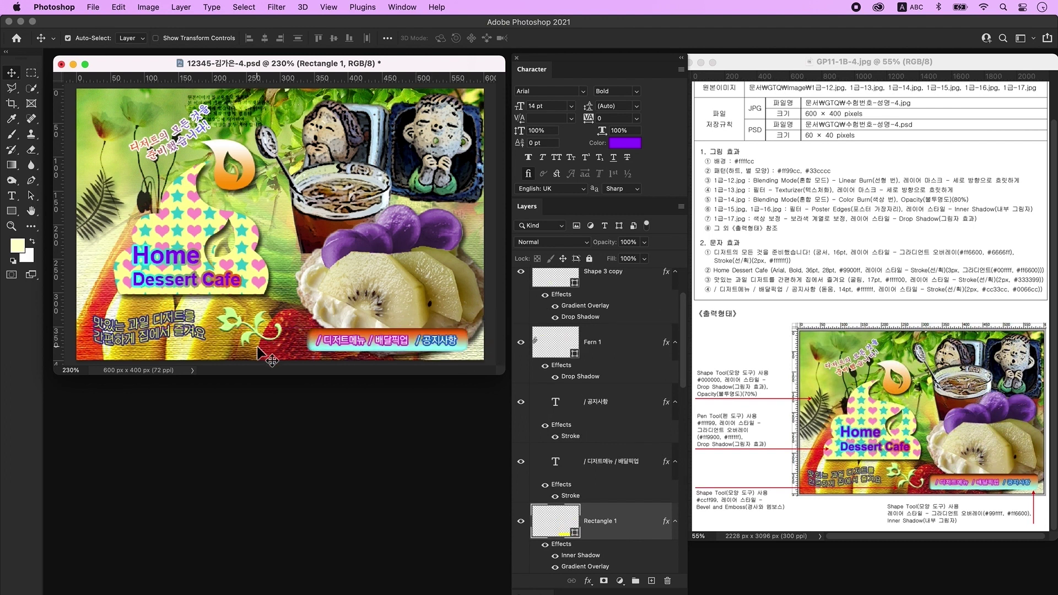
Nudge the floral ornament and curved text, enlarge the cream shape, and shift the Home Dessert Cafe title
{"action": "left_click", "coordinate": [255, 328]}
{"action": "left_click_drag", "start_coordinate": [255, 328], "coordinate": [271, 341]}
{"action": "left_click_drag", "start_coordinate": [175, 330], "coordinate": [176, 331]}
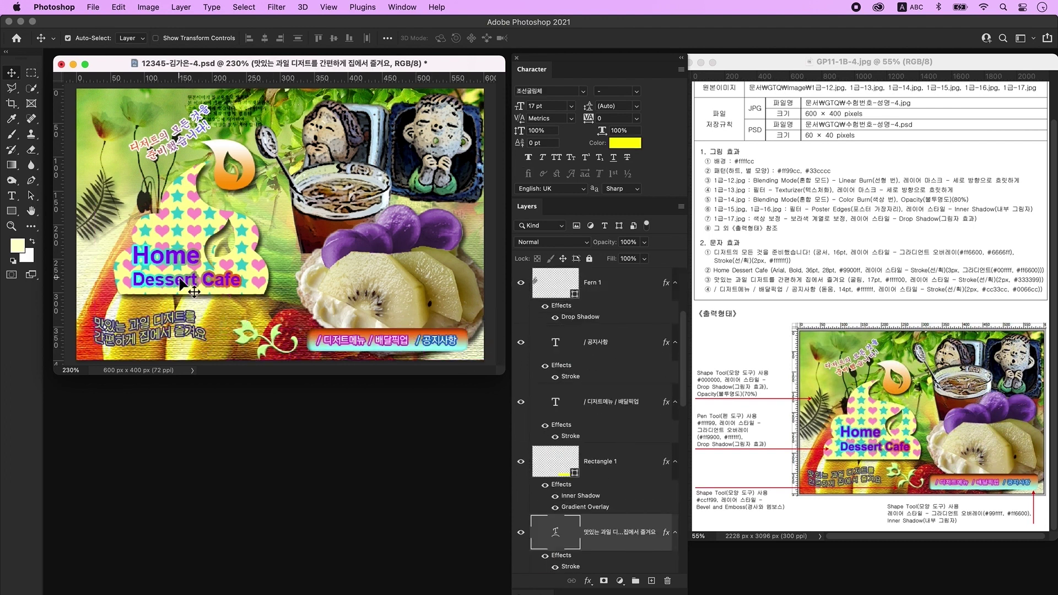
{"action": "left_click", "coordinate": [188, 227]}
{"action": "key", "text": "super+t"}
{"action": "left_click_drag", "start_coordinate": [269, 295], "coordinate": [244, 302]}
{"action": "key", "text": "Return"}
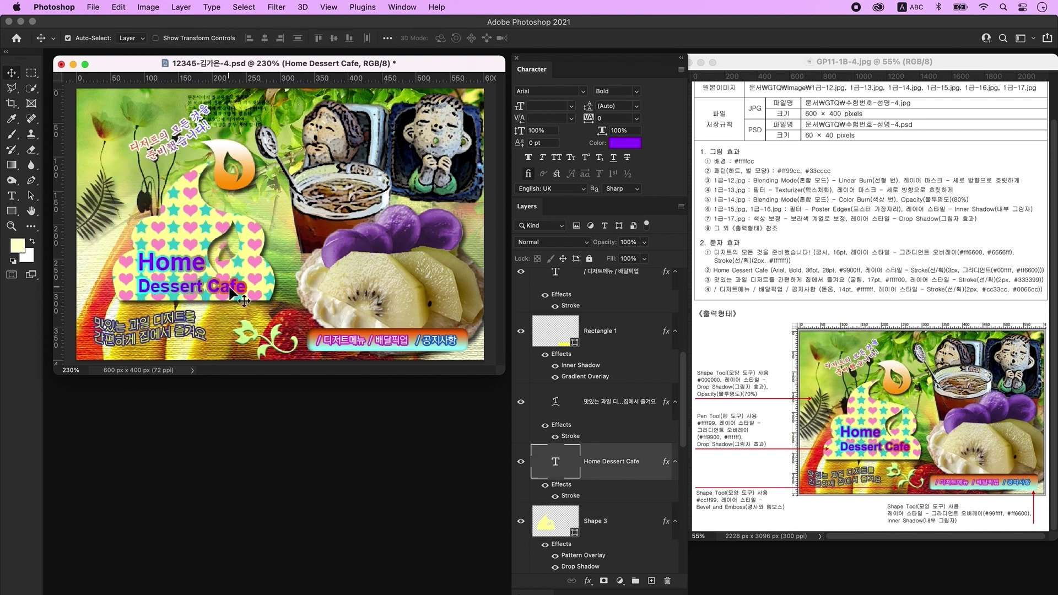
{"action": "left_click_drag", "start_coordinate": [234, 173], "coordinate": [232, 169]}
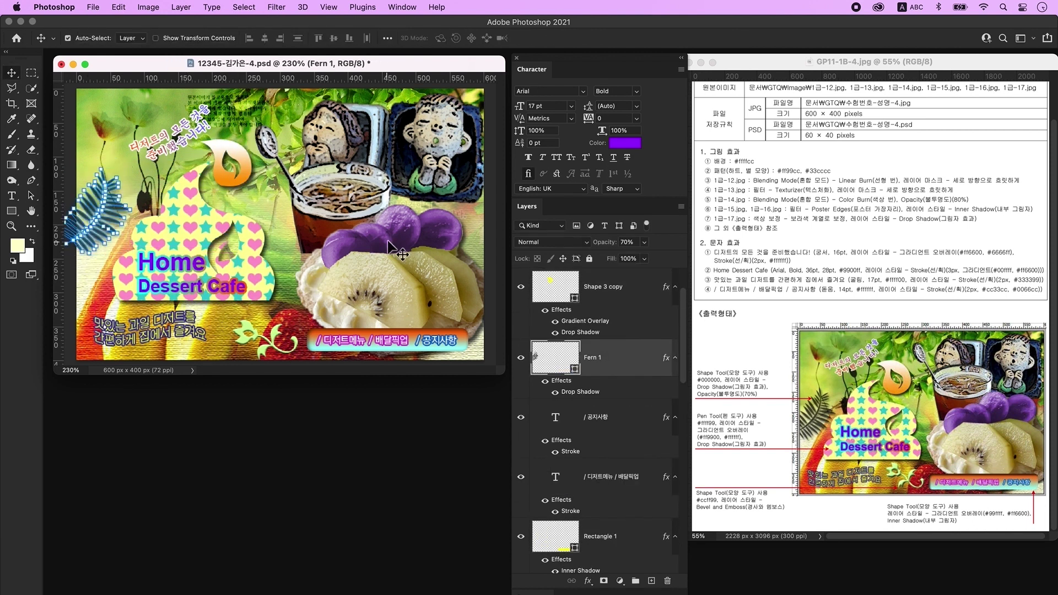
{"action": "left_click", "coordinate": [248, 328]}
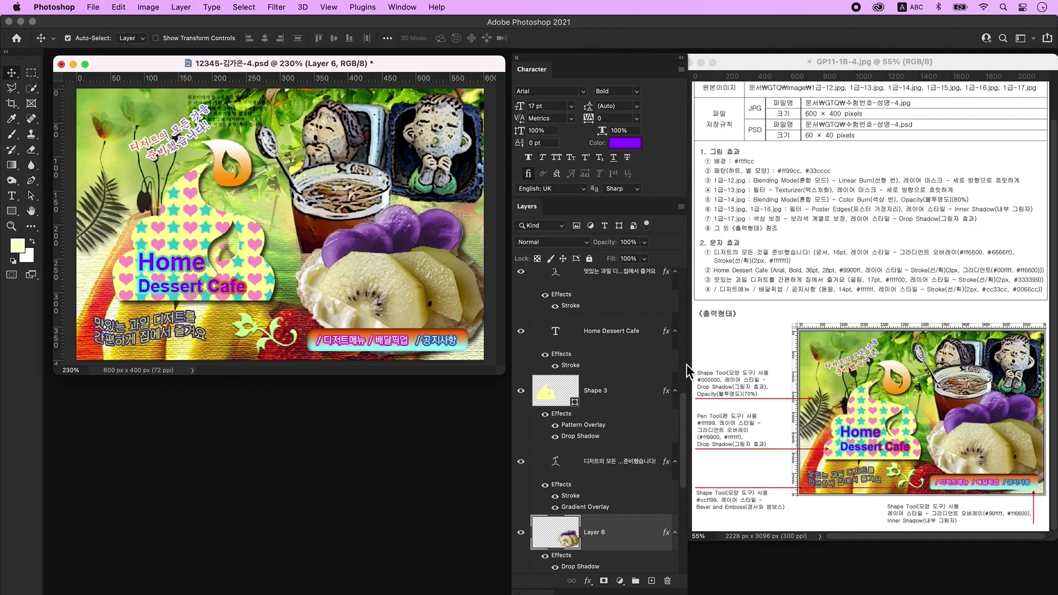
{"action": "scroll", "coordinate": [685, 366], "scroll_direction": "up", "scroll_amount": 3}
Save a JPEG copy of the poster on the computer, accepting the default quality
{"action": "left_click", "coordinate": [95, 8]}
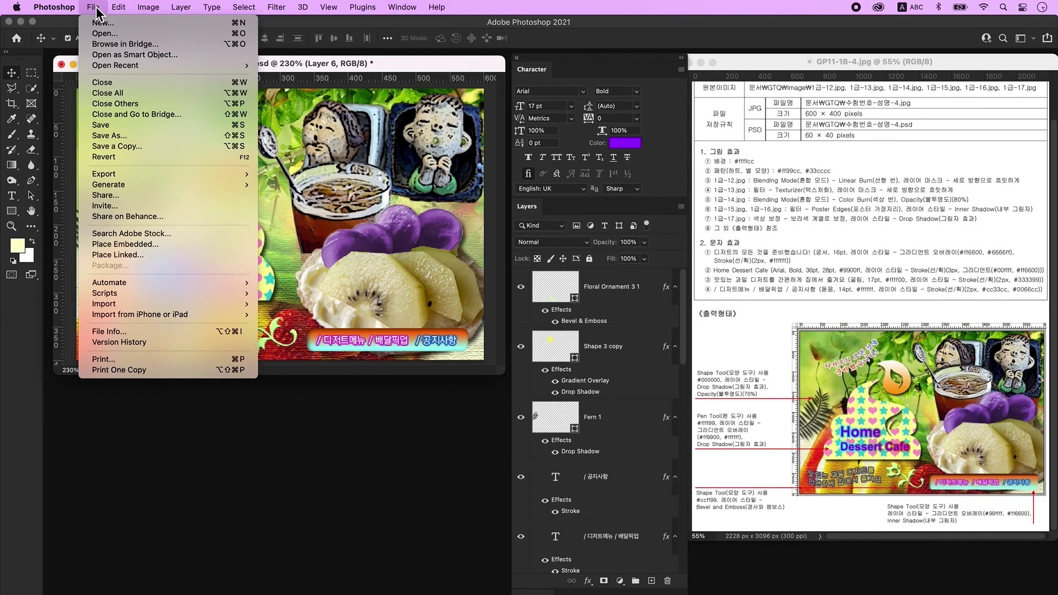
{"action": "left_click", "coordinate": [121, 146]}
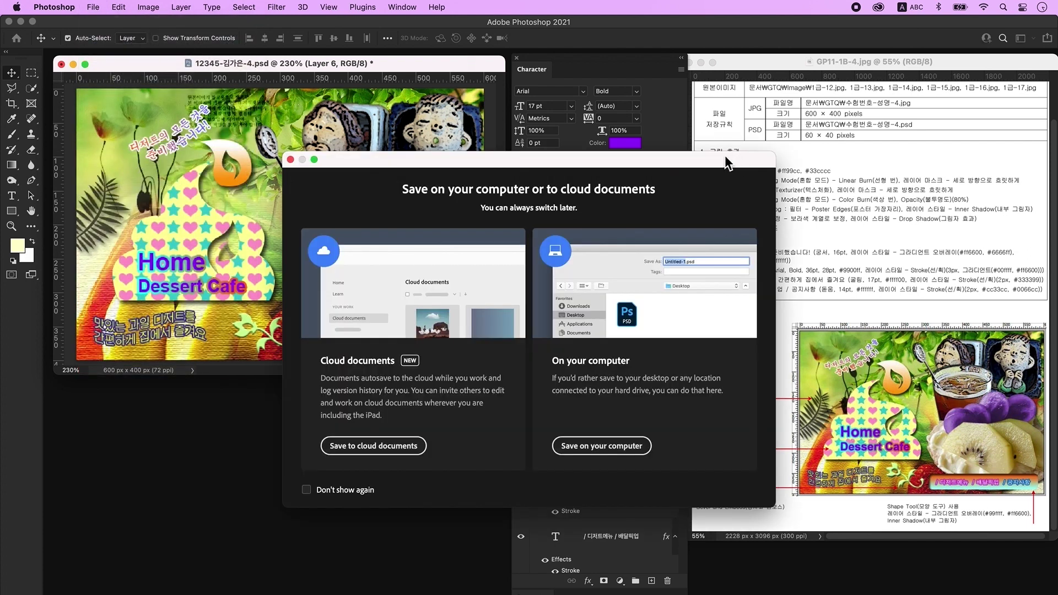
{"action": "left_click", "coordinate": [624, 446]}
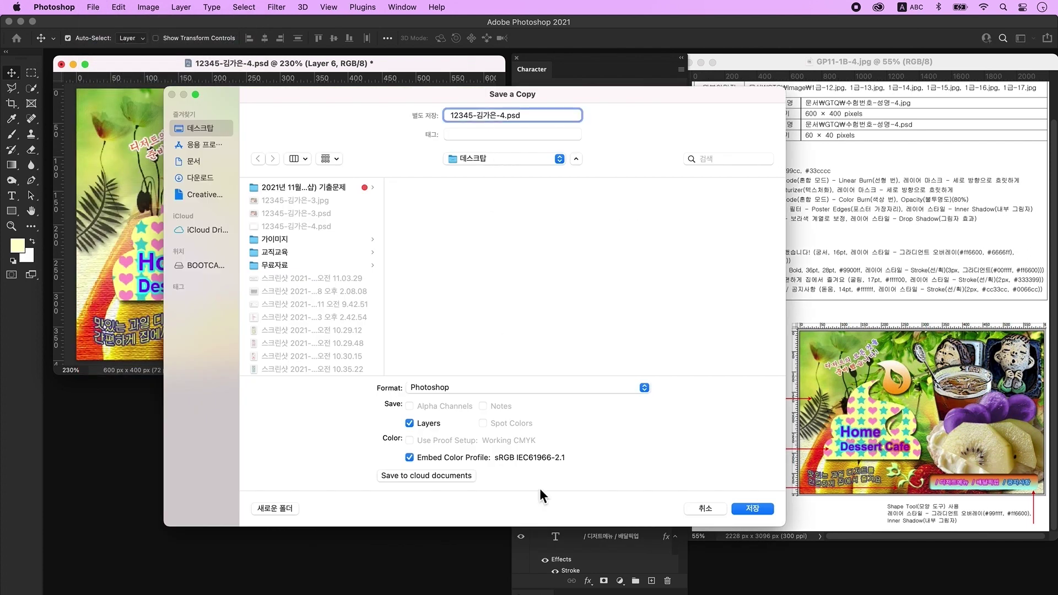
{"action": "left_click", "coordinate": [498, 385]}
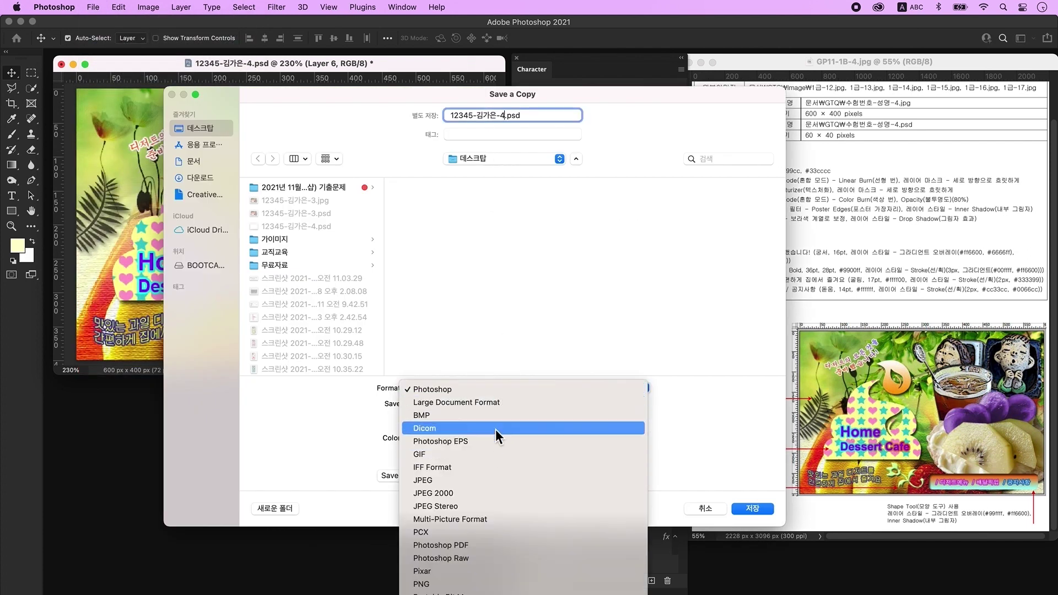
{"action": "left_click", "coordinate": [491, 480]}
{"action": "key", "text": "Return"}
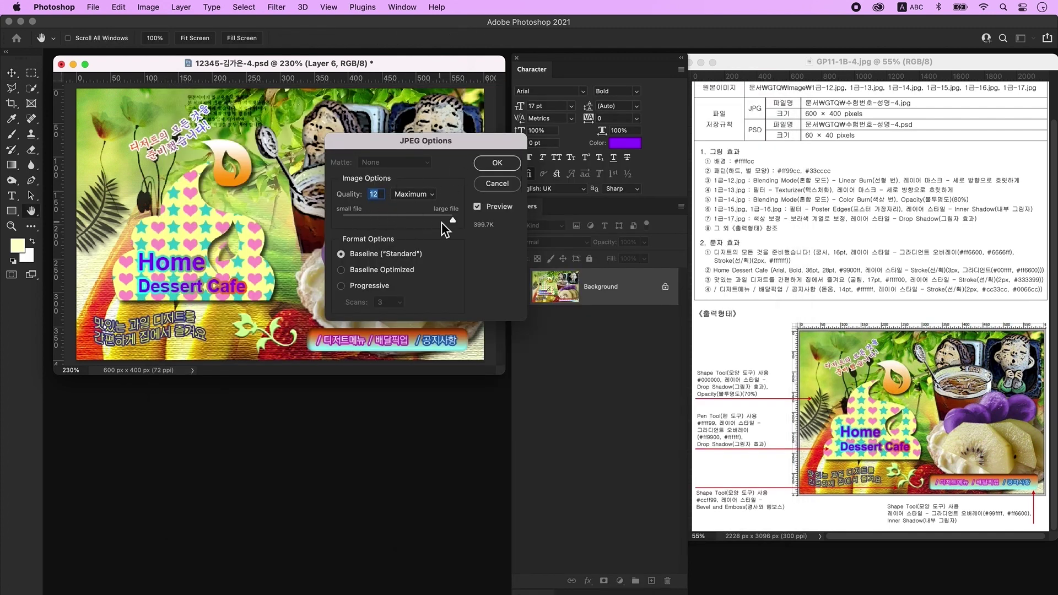
{"action": "left_click", "coordinate": [497, 162]}
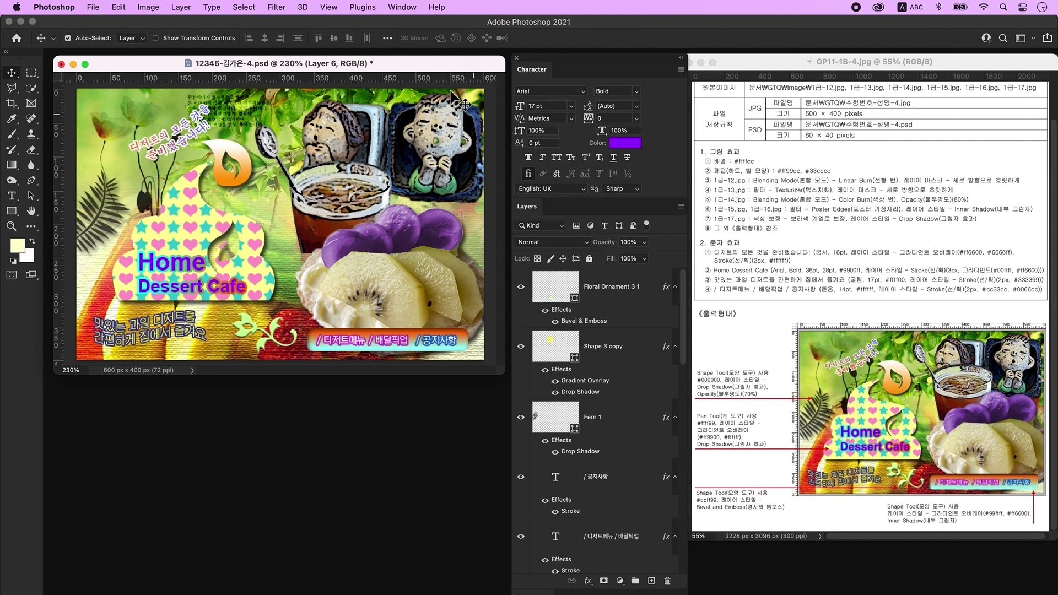
Resize the image to 60×40 px and save it as a PSD with Maximize Compatibility
{"action": "left_click", "coordinate": [148, 7]}
{"action": "left_click", "coordinate": [188, 96]}
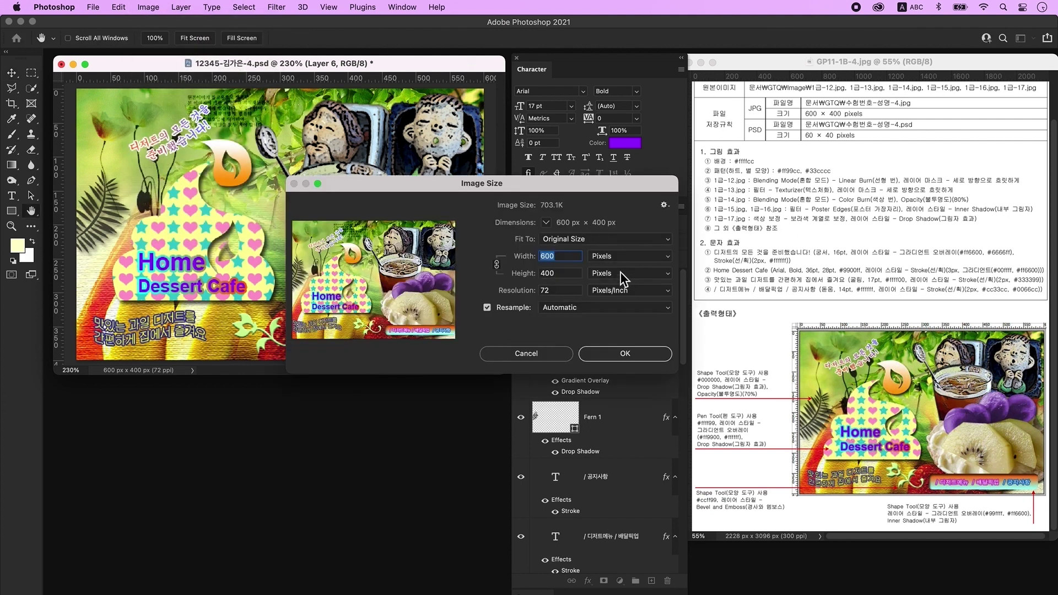
{"action": "type", "text": "60"}
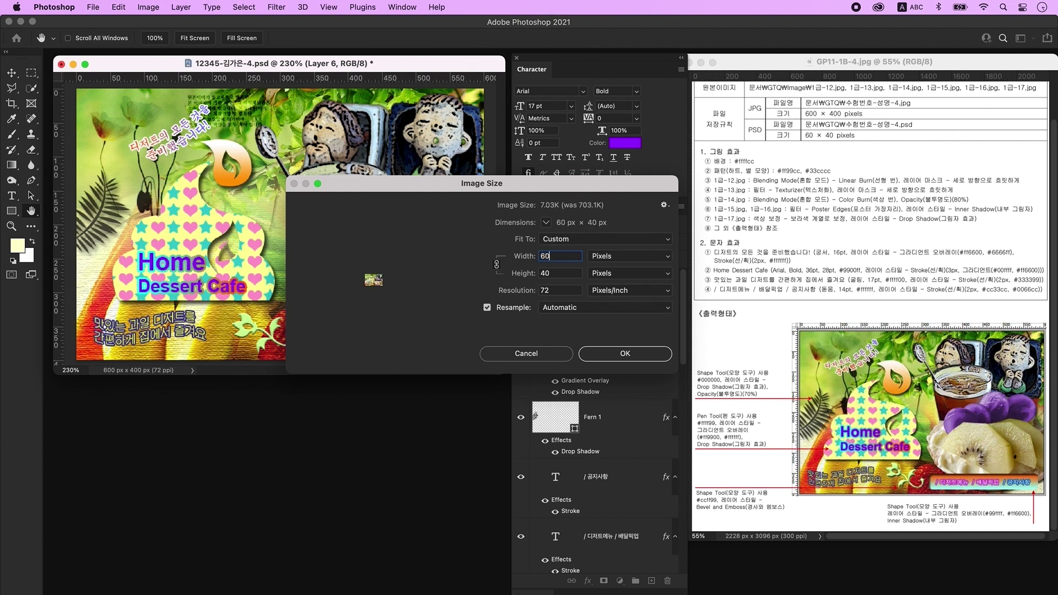
{"action": "left_click", "coordinate": [600, 358]}
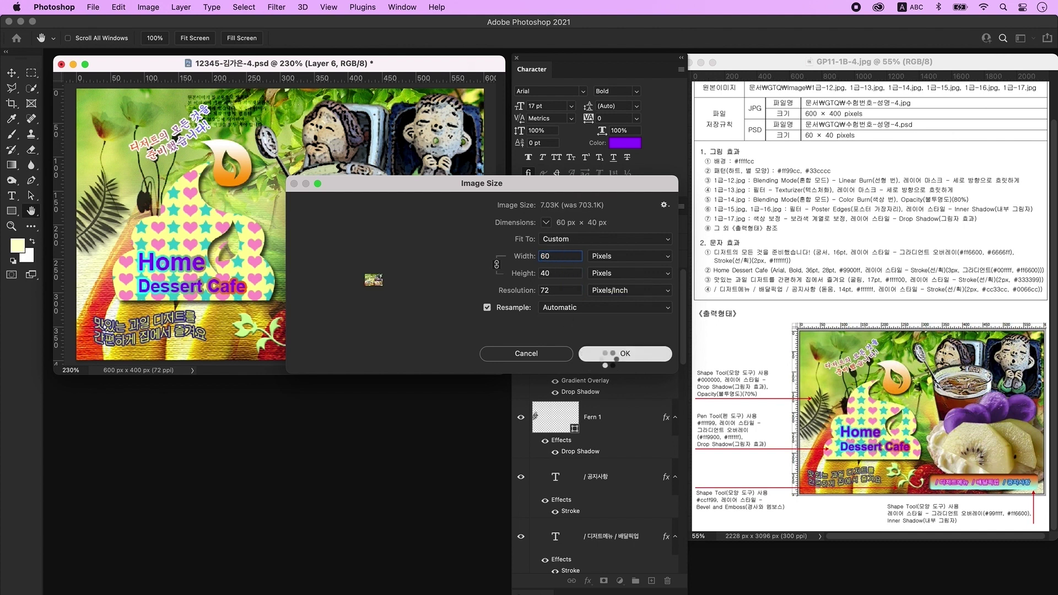
{"action": "left_click", "coordinate": [94, 7]}
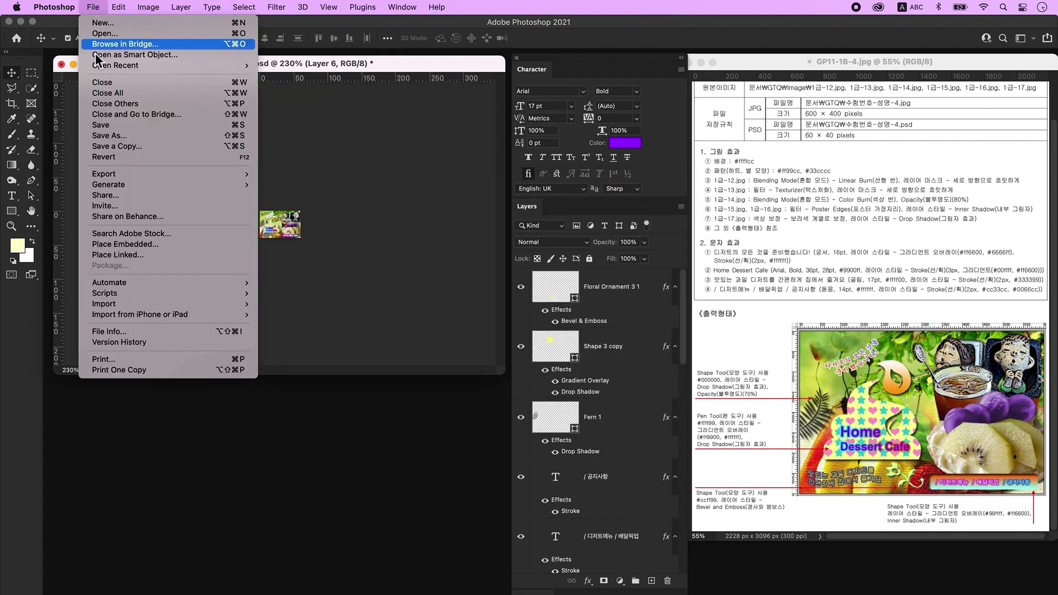
{"action": "left_click", "coordinate": [106, 126]}
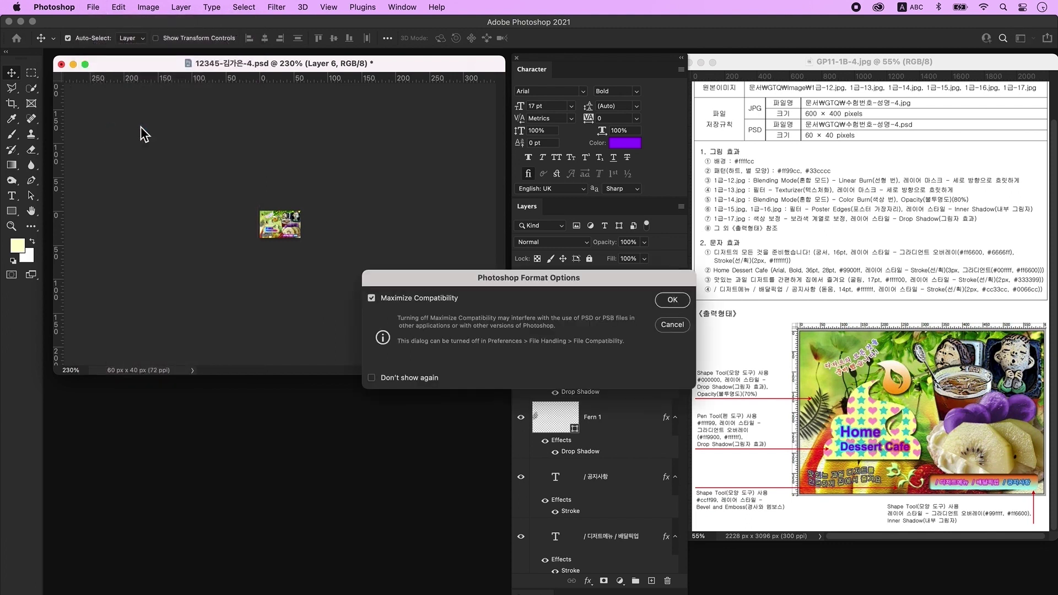
{"action": "left_click", "coordinate": [667, 301]}
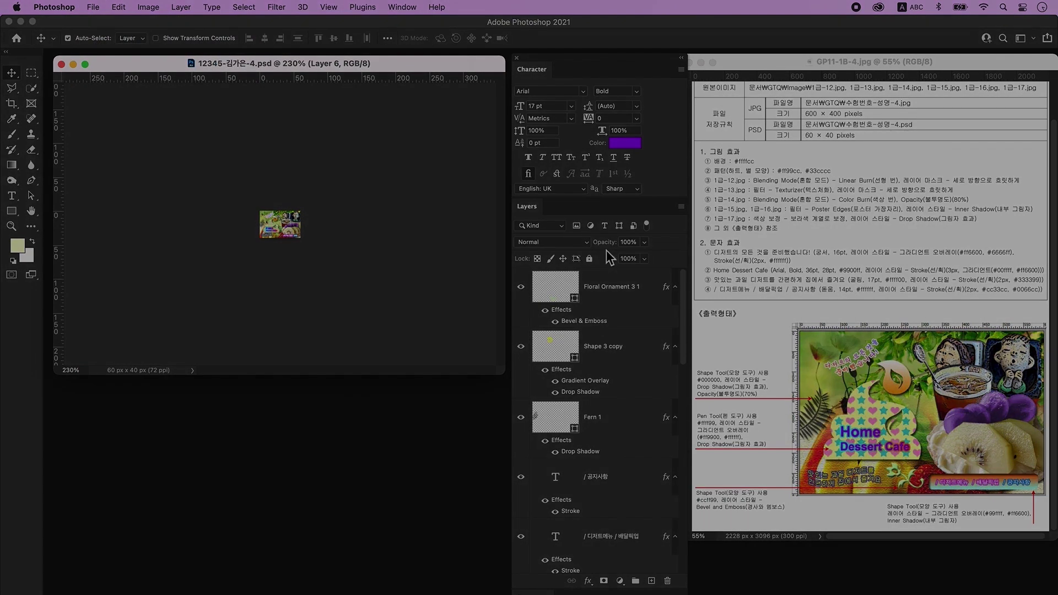